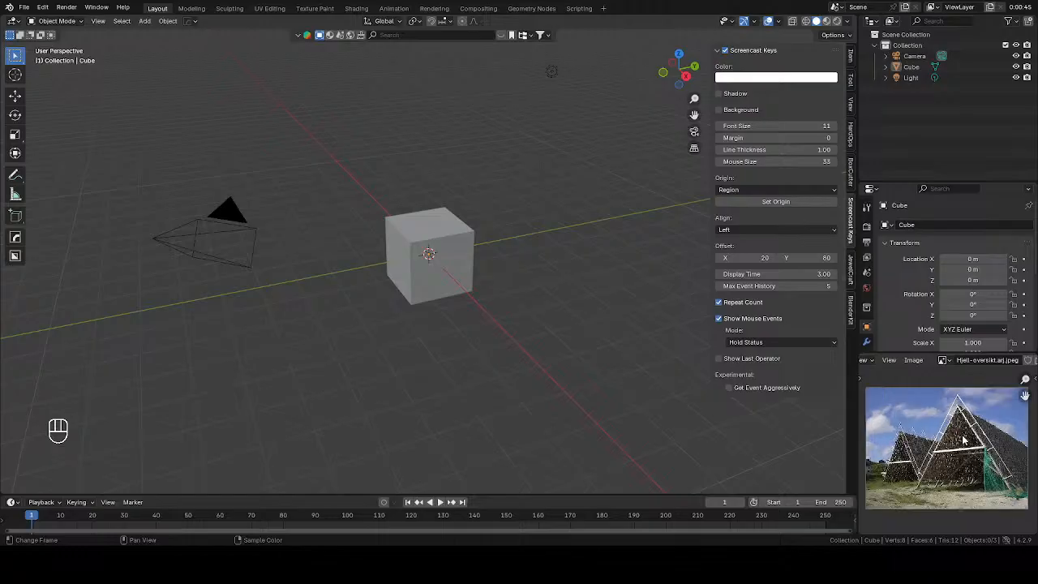
Switch to the front orthographic view and delete the default cube
{"action": "scroll", "coordinate": [963, 440], "scroll_direction": "down", "scroll_amount": 1}
{"action": "mouse_move", "coordinate": [509, 280]}
{"action": "middle_mouse_down"}
{"action": "mouse_move", "coordinate": [475, 261]}
{"action": "mouse_move", "coordinate": [509, 266]}
{"action": "middle_mouse_up"}
{"action": "left_click", "coordinate": [450, 261]}
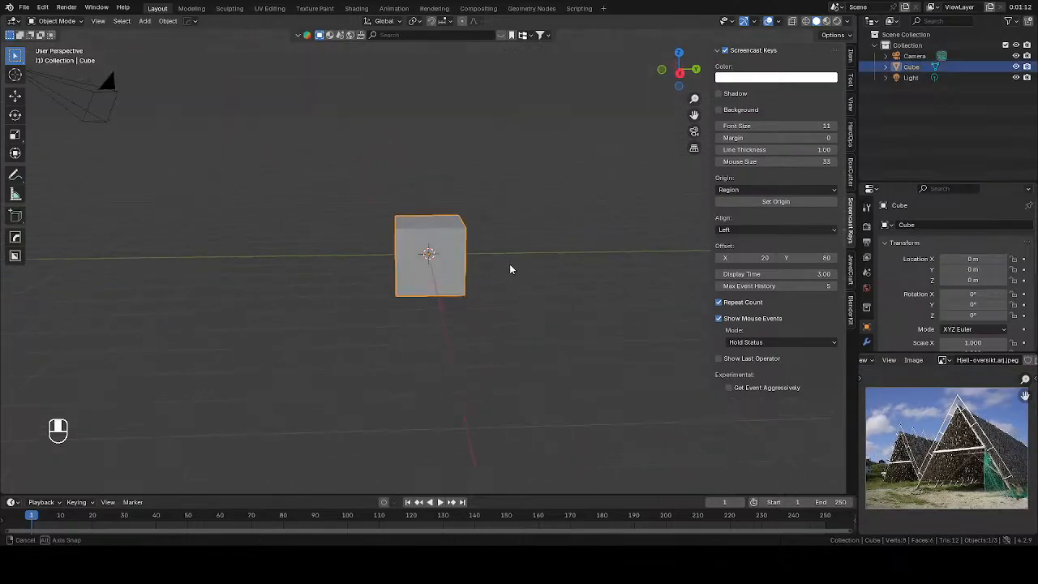
{"action": "scroll", "coordinate": [972, 454], "scroll_direction": "up", "scroll_amount": 2}
{"action": "scroll", "coordinate": [972, 454], "scroll_direction": "down", "scroll_amount": 2}
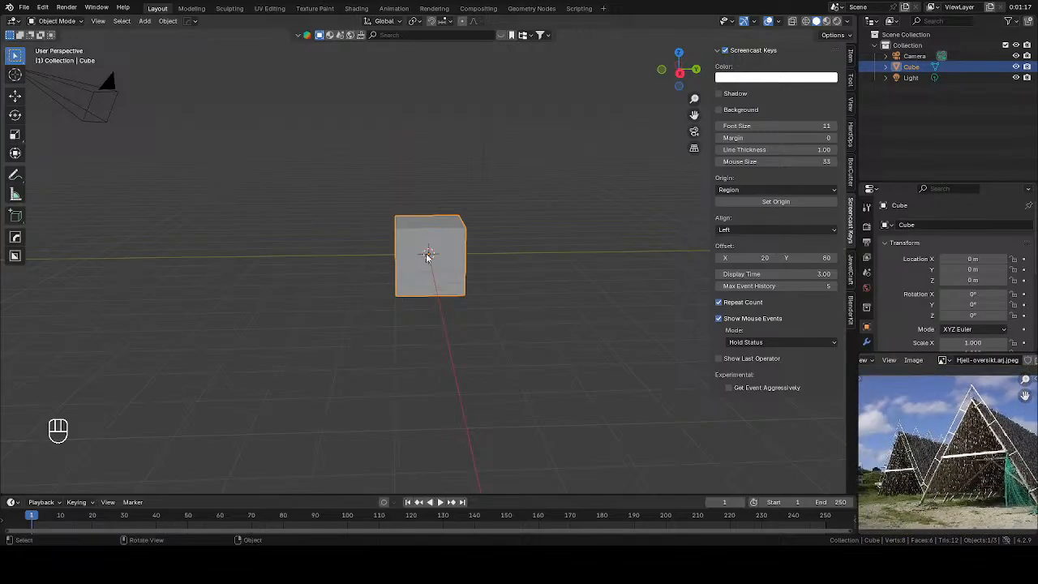
{"action": "key", "text": "KP_1"}
{"action": "key", "text": "Delete"}
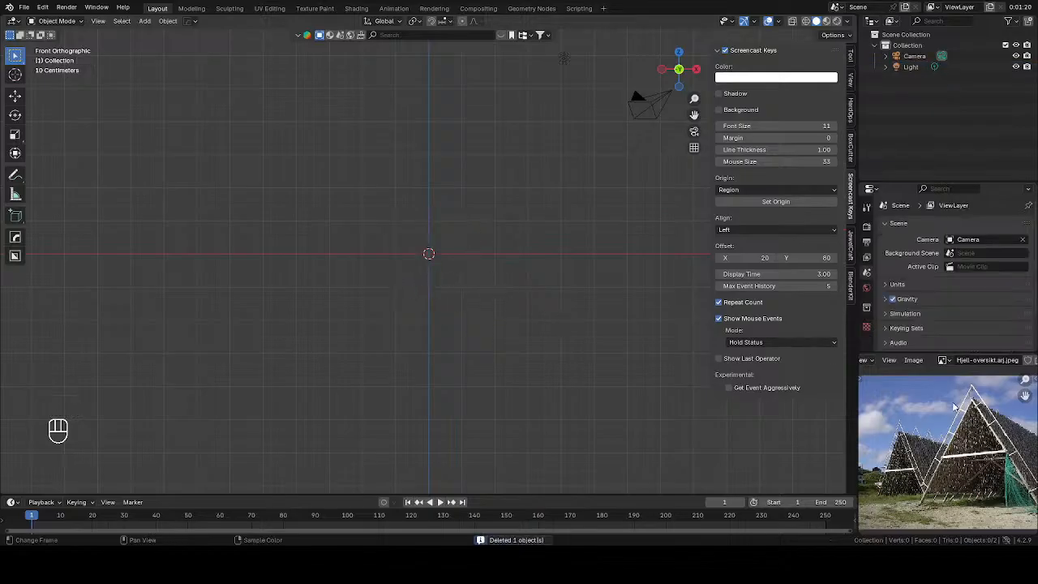
{"action": "middle_click_drag", "start_coordinate": [976, 449], "coordinate": [938, 450]}
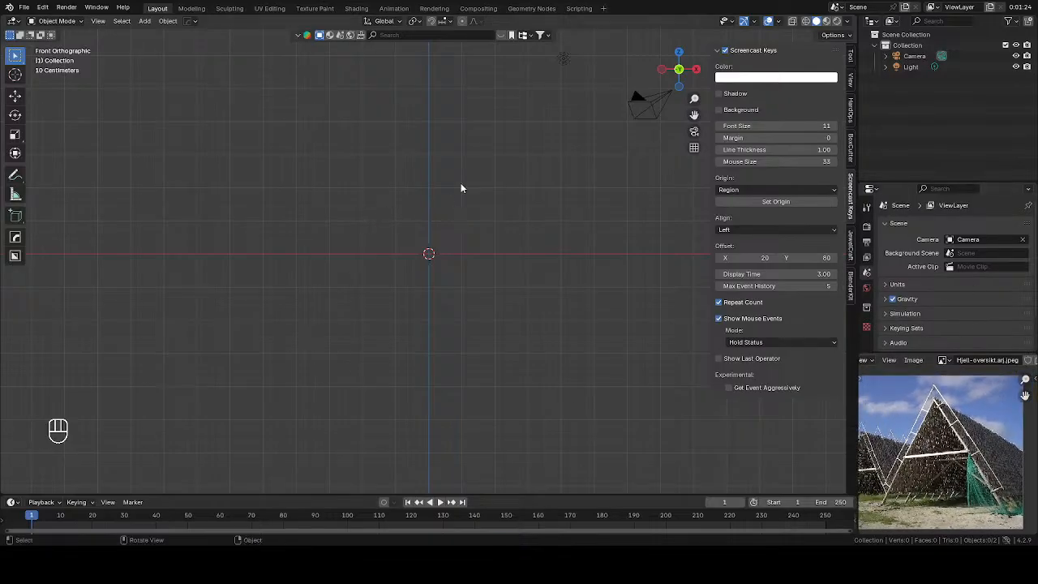
{"action": "key", "text": "shift+a"}
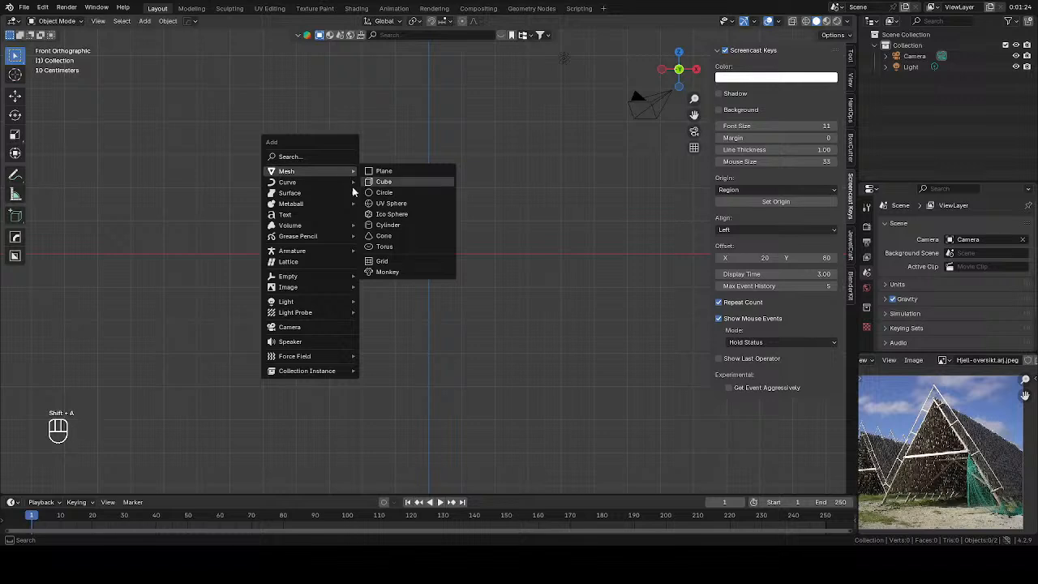
{"action": "mouse_move", "coordinate": [312, 185]}
{"action": "left_click", "coordinate": [399, 174]}
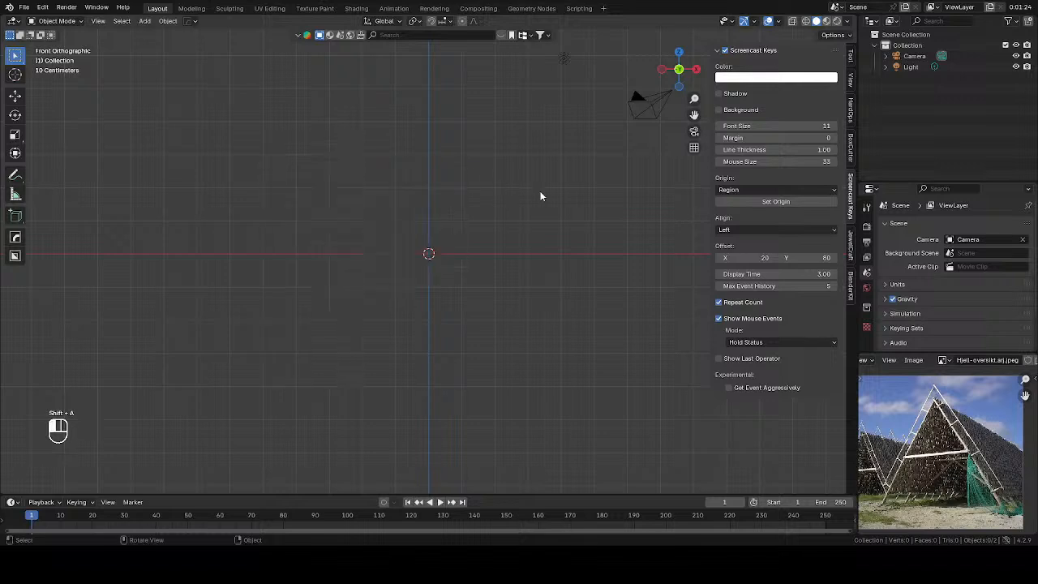
{"action": "left_click", "coordinate": [25, 6]}
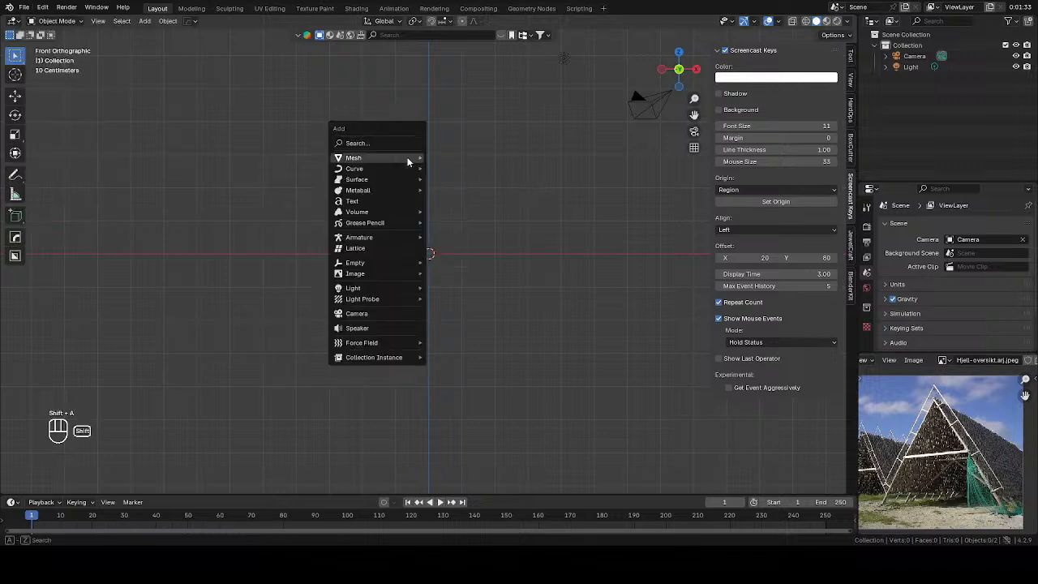
Add a cylinder mesh at the world origin
{"action": "key", "text": "shift+a"}
{"action": "mouse_move", "coordinate": [407, 157]}
{"action": "left_click", "coordinate": [455, 211]}
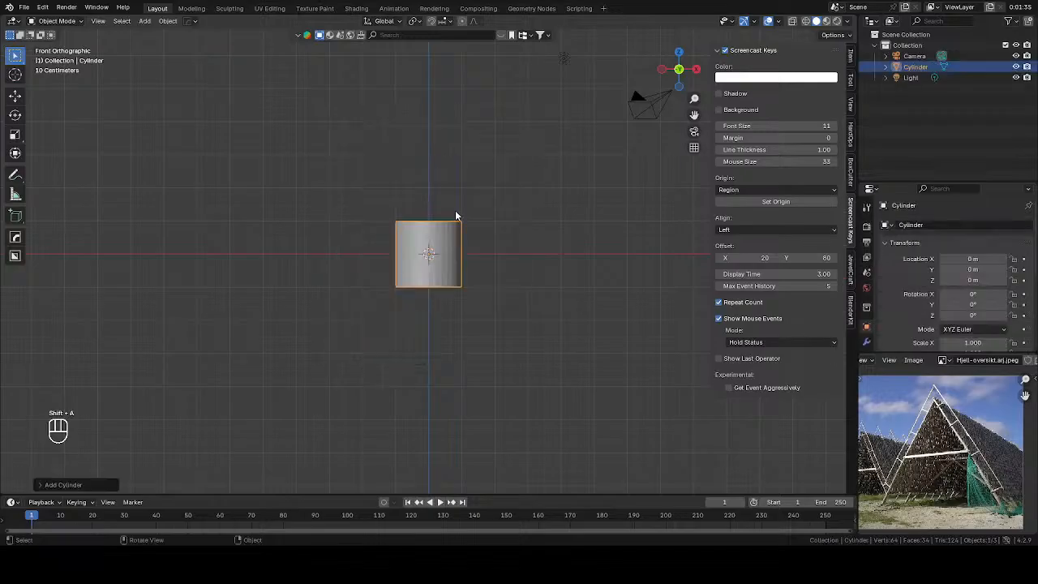
{"action": "type", "text": "sx"}
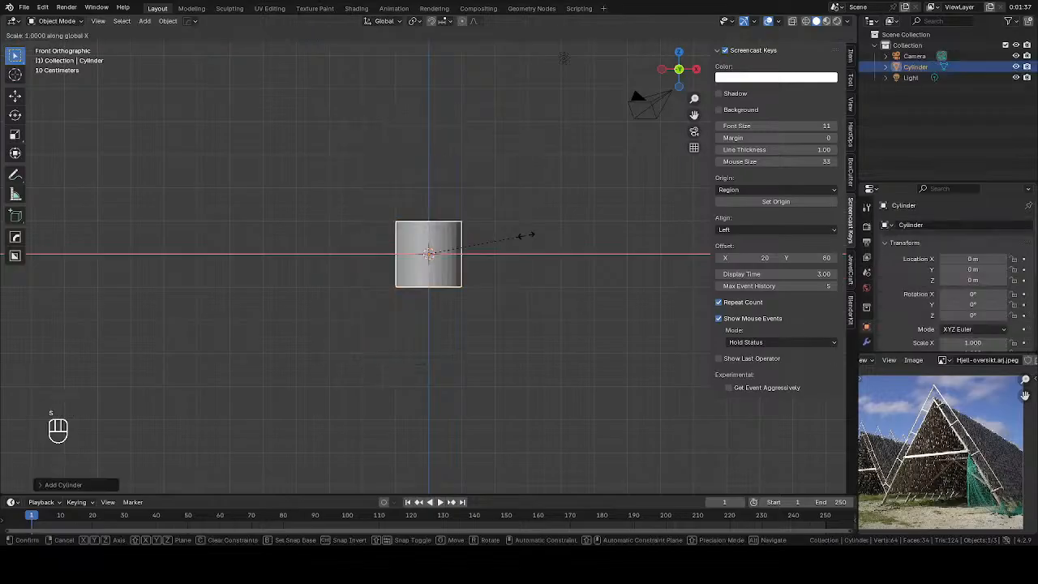
{"action": "type", "text": "90"}
{"action": "key", "text": "Escape"}
Rotate the cylinder 90° about the Y axis so it lies horizontally
{"action": "type", "text": "rx"}
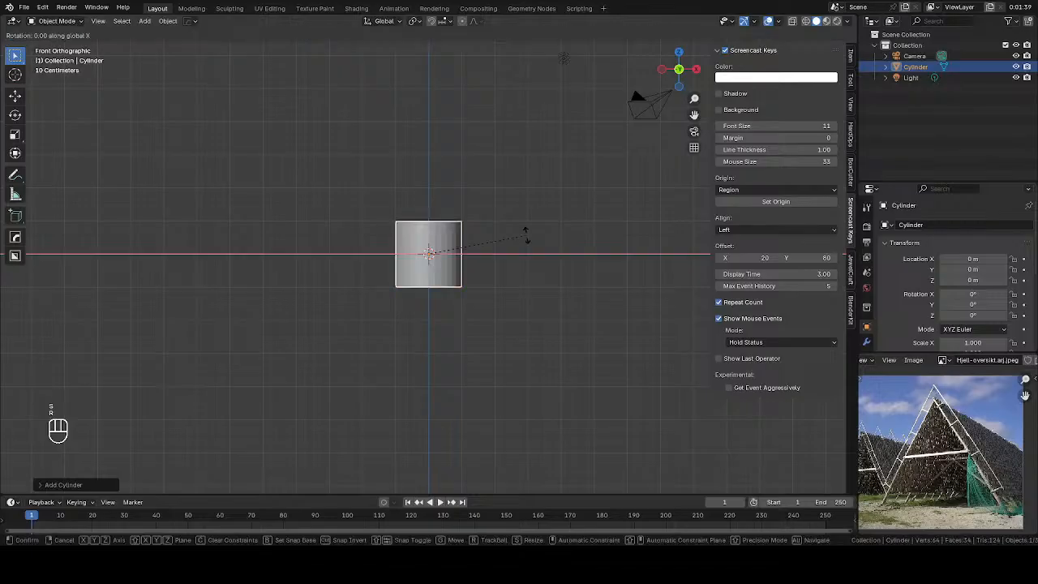
{"action": "type", "text": "90y"}
{"action": "left_click", "coordinate": [526, 236]}
Raise the cylinder along Z to a height of about 7.2 m
{"action": "scroll", "coordinate": [496, 257], "scroll_direction": "down", "scroll_amount": 4}
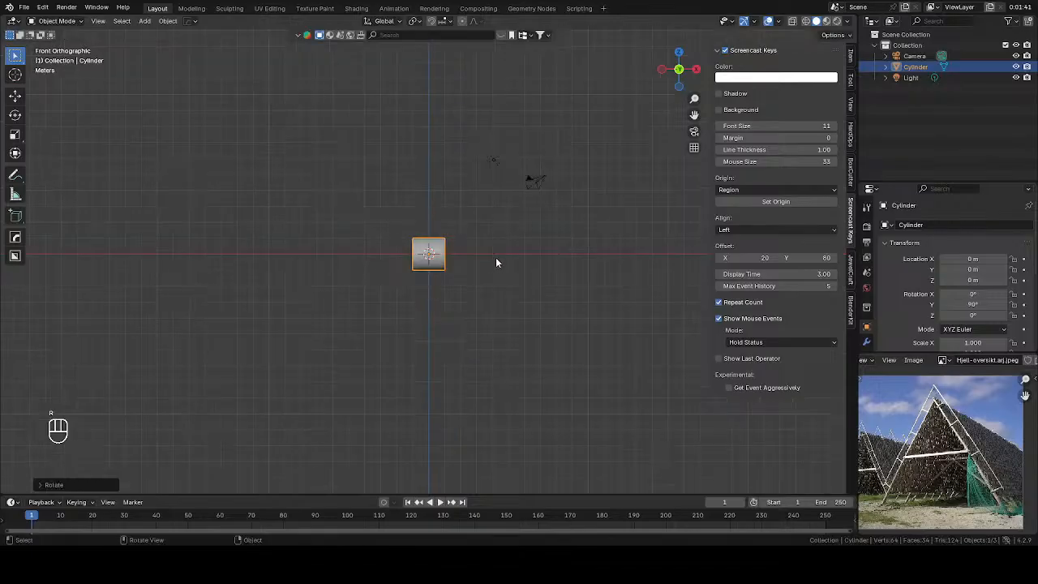
{"action": "key", "text": "g"}
{"action": "key", "text": "z"}
{"action": "left_click", "coordinate": [485, 146]}
{"action": "key", "text": "s"}
{"action": "right_click", "coordinate": [559, 147]}
{"action": "key", "text": "s"}
{"action": "key", "text": "z"}
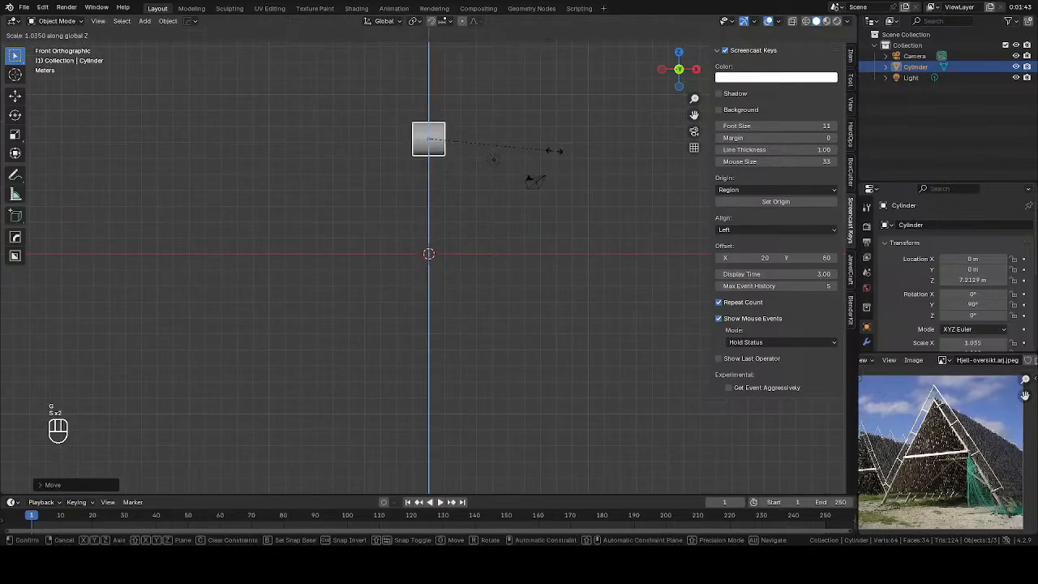
{"action": "right_click", "coordinate": [597, 147]}
Stretch the cylinder along the X axis into a bar about 12 m long
{"action": "key", "text": "s"}
{"action": "key", "text": "x"}
{"action": "left_click", "coordinate": [105, 51]}
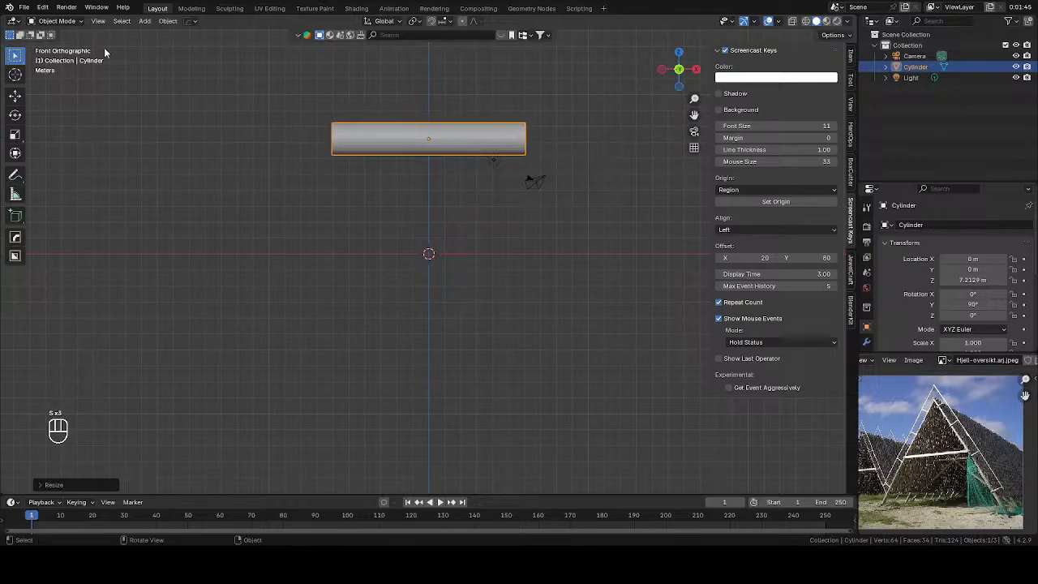
Import the "Banana tes for balance" figure model into the scene as a scale reference
{"action": "left_click", "coordinate": [25, 7]}
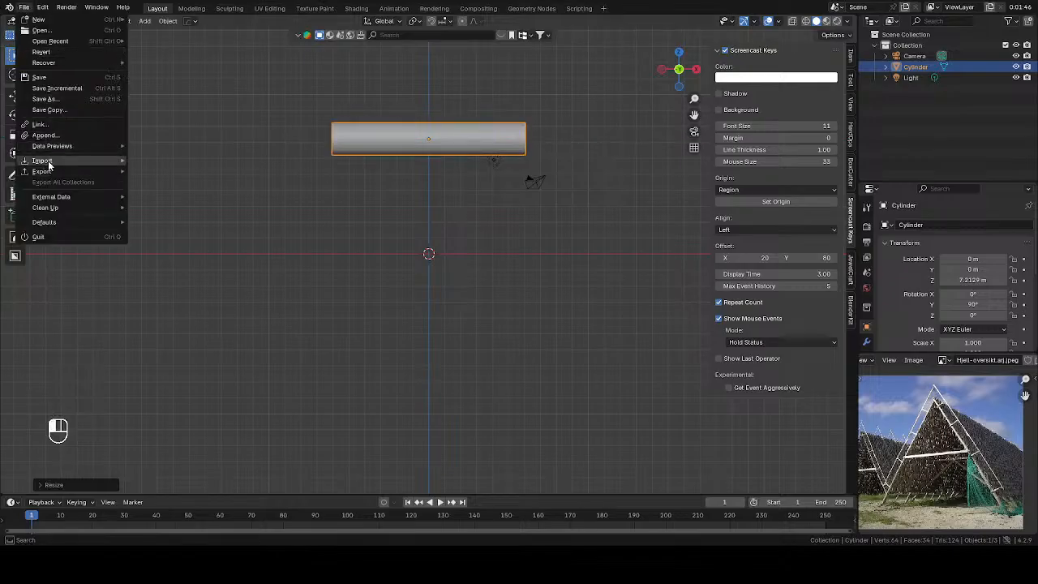
{"action": "mouse_move", "coordinate": [41, 162]}
{"action": "left_click", "coordinate": [166, 225]}
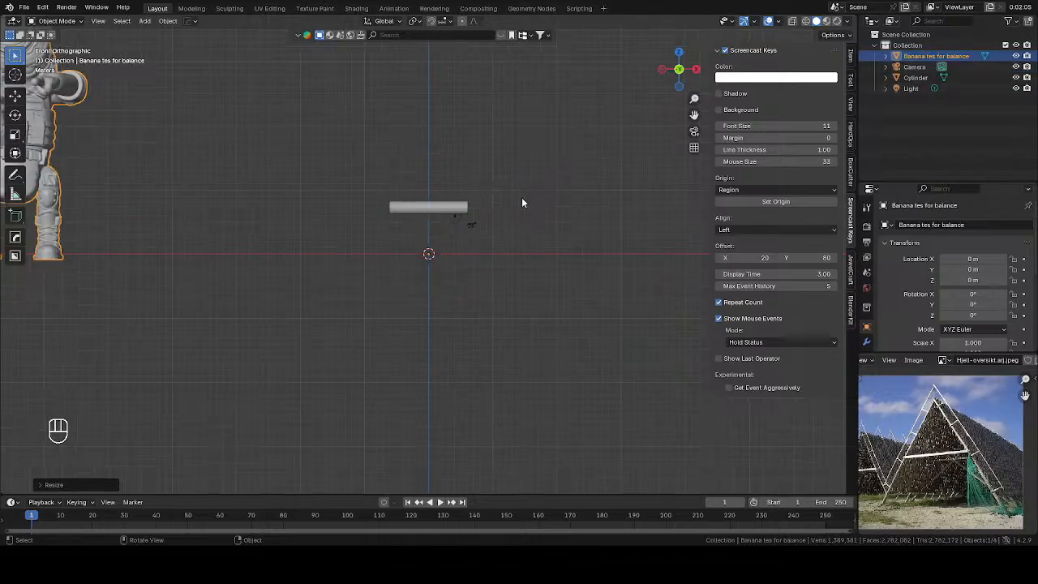
Move the imported figure about 98 m along X and raise it about 1 m so its feet meet the ground line
{"action": "key", "text": "g"}
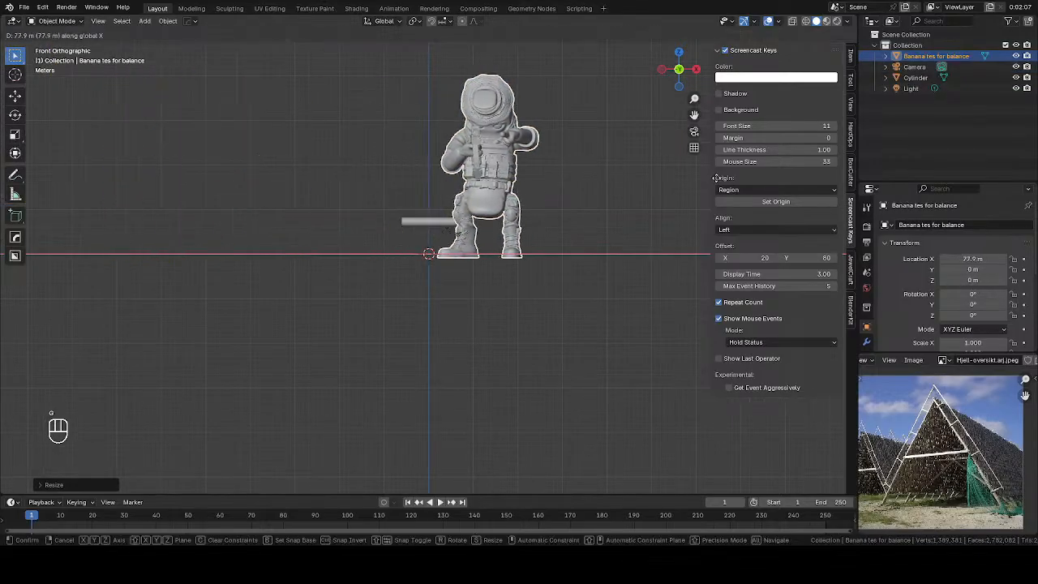
{"action": "left_click", "coordinate": [650, 214]}
{"action": "key", "text": "g"}
{"action": "key", "text": "z"}
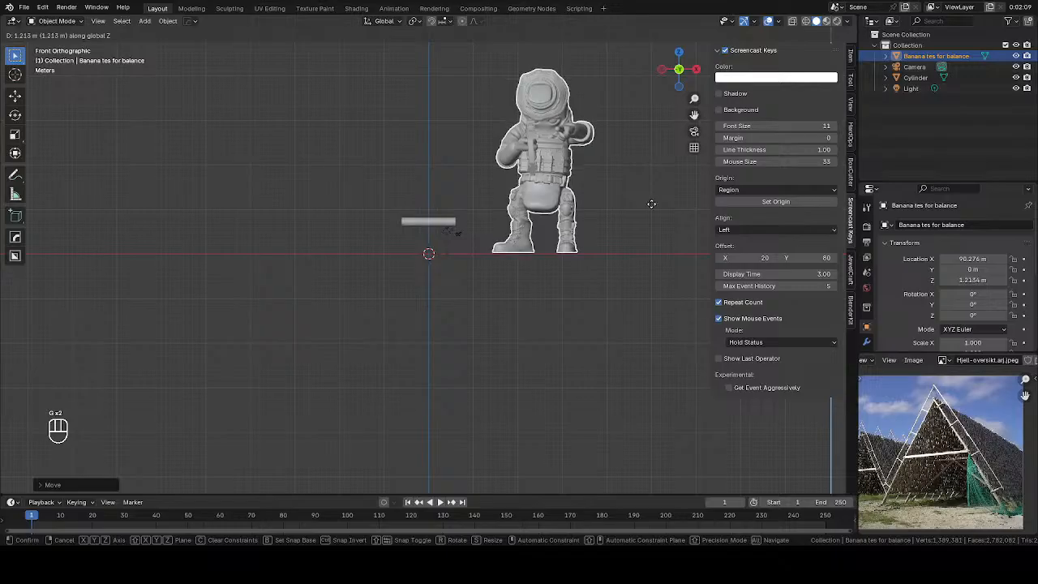
{"action": "left_click", "coordinate": [649, 207]}
{"action": "left_click", "coordinate": [623, 249]}
Shift the figure farther along X, away from the cylinder
{"action": "scroll", "coordinate": [608, 256], "scroll_direction": "down", "scroll_amount": 4}
{"action": "middle_click_drag", "start_coordinate": [584, 268], "coordinate": [510, 236]}
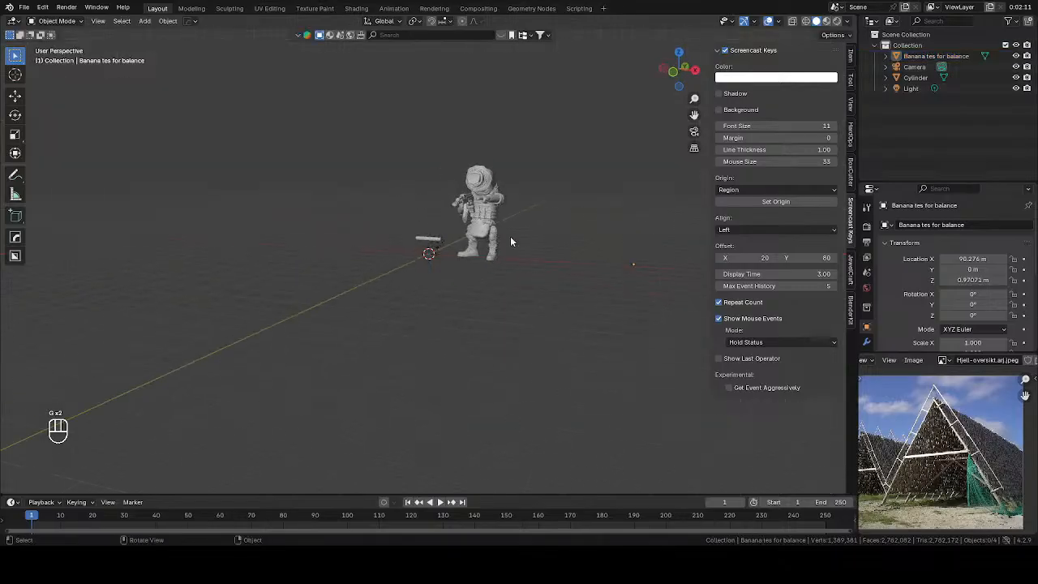
{"action": "left_click", "coordinate": [496, 220]}
{"action": "key", "text": "g"}
{"action": "key", "text": "x"}
{"action": "left_click", "coordinate": [556, 216]}
Raise the cylinder straight up from the front view to a height of about 49 m, above the figure's head
{"action": "middle_click_drag", "start_coordinate": [347, 249], "coordinate": [441, 258]}
{"action": "left_click", "coordinate": [442, 258]}
{"action": "key", "text": "KP_1"}
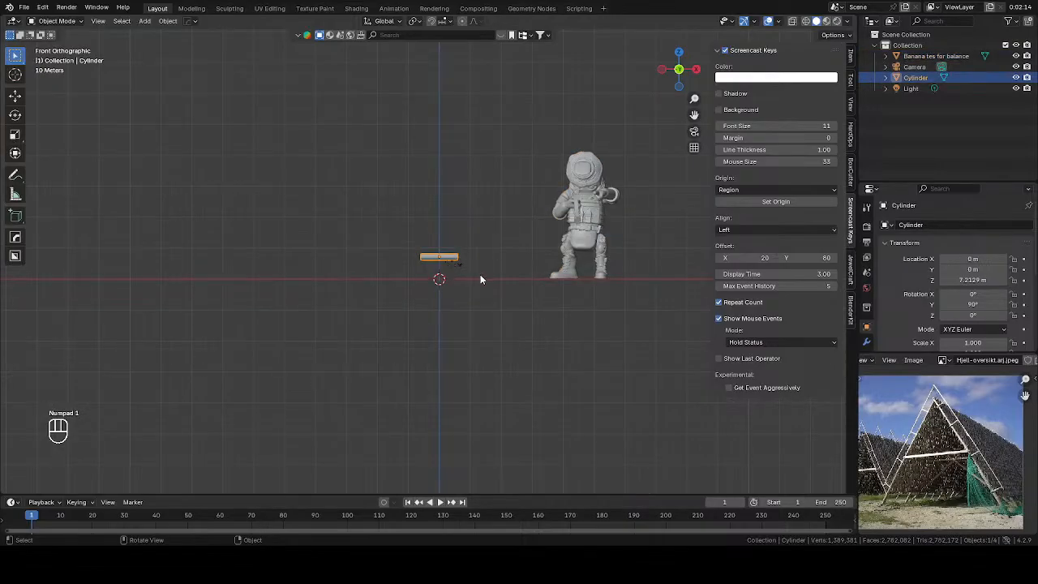
{"action": "key", "text": "g"}
{"action": "left_click", "coordinate": [480, 150]}
Show the cylinder's transform values and enlarge it to about 64 m long and 4.5 m thick
{"action": "left_click", "coordinate": [850, 54]}
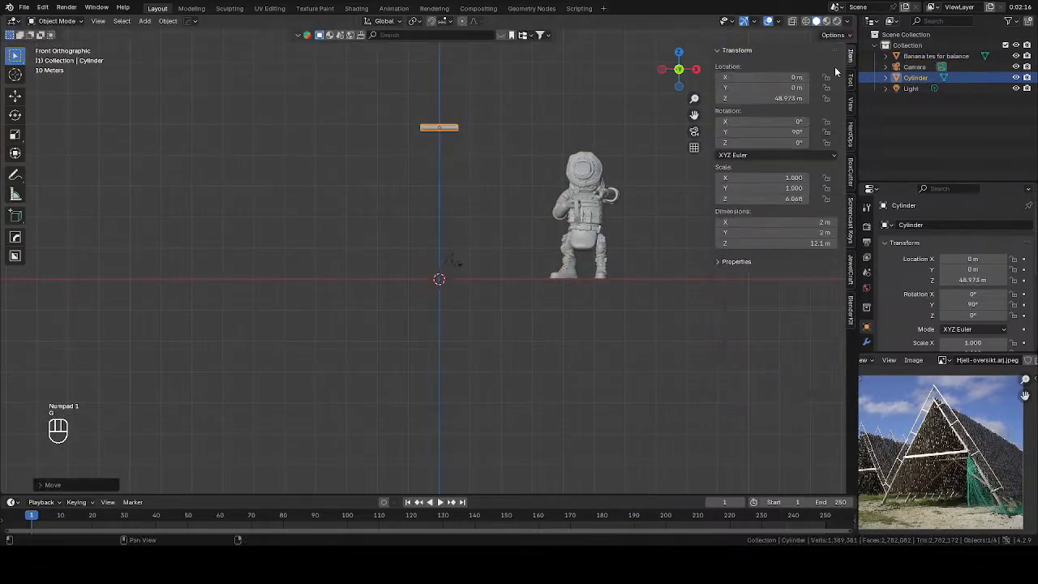
{"action": "key", "text": "s"}
{"action": "key", "text": "s"}
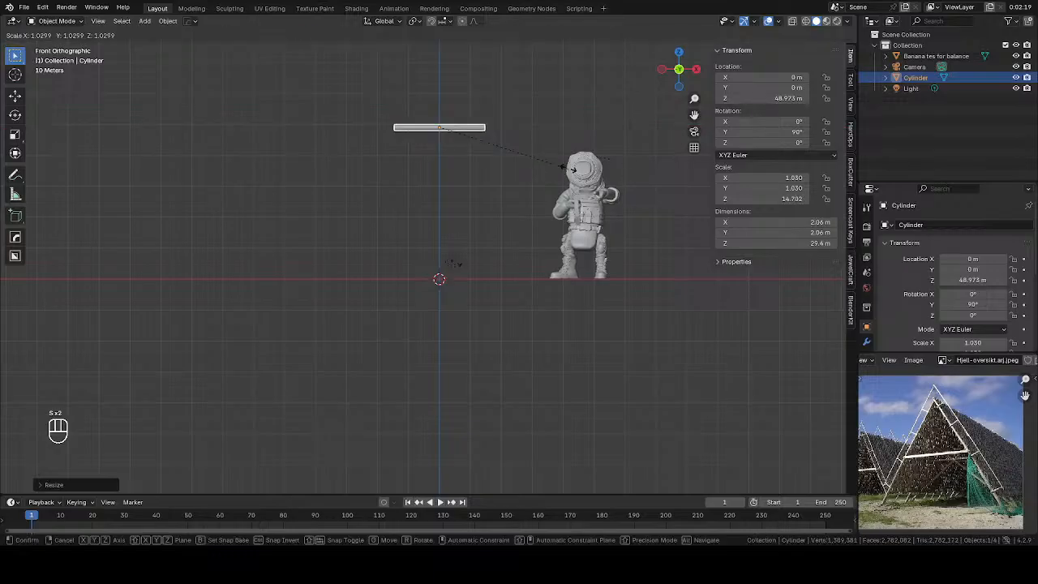
{"action": "left_click", "coordinate": [709, 209]}
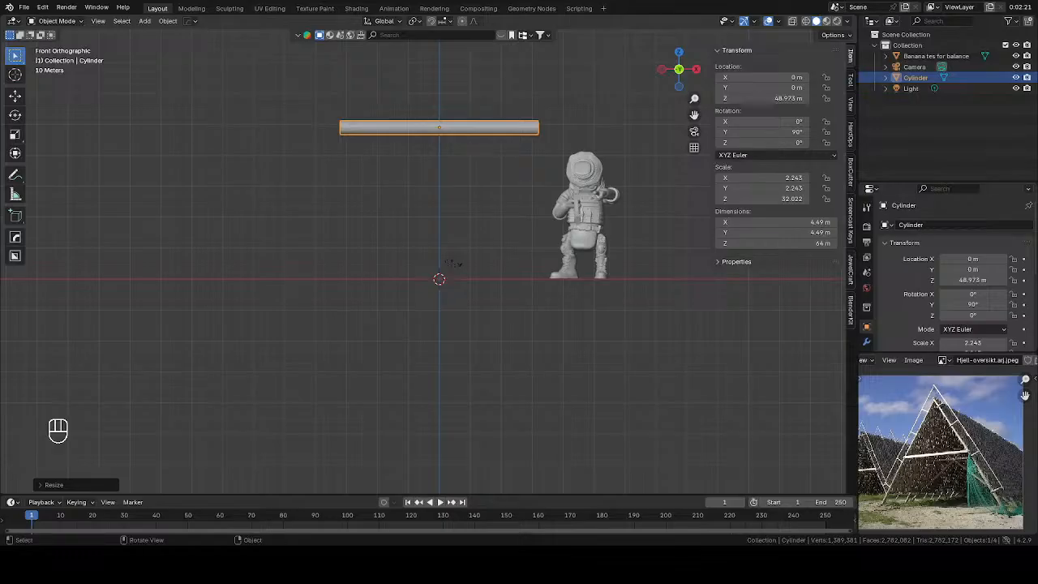
Add one centred loop cut around the middle of the cylinder
{"action": "left_click", "coordinate": [451, 131]}
{"action": "key", "text": "Tab"}
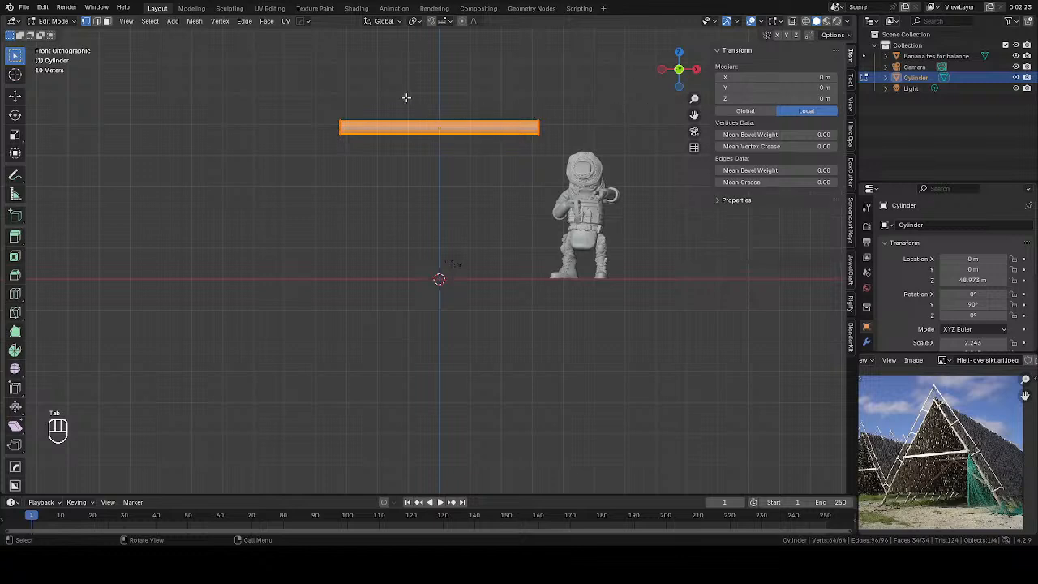
{"action": "key", "text": "ctrl+r"}
{"action": "left_click", "coordinate": [424, 108]}
{"action": "right_click", "coordinate": [424, 109]}
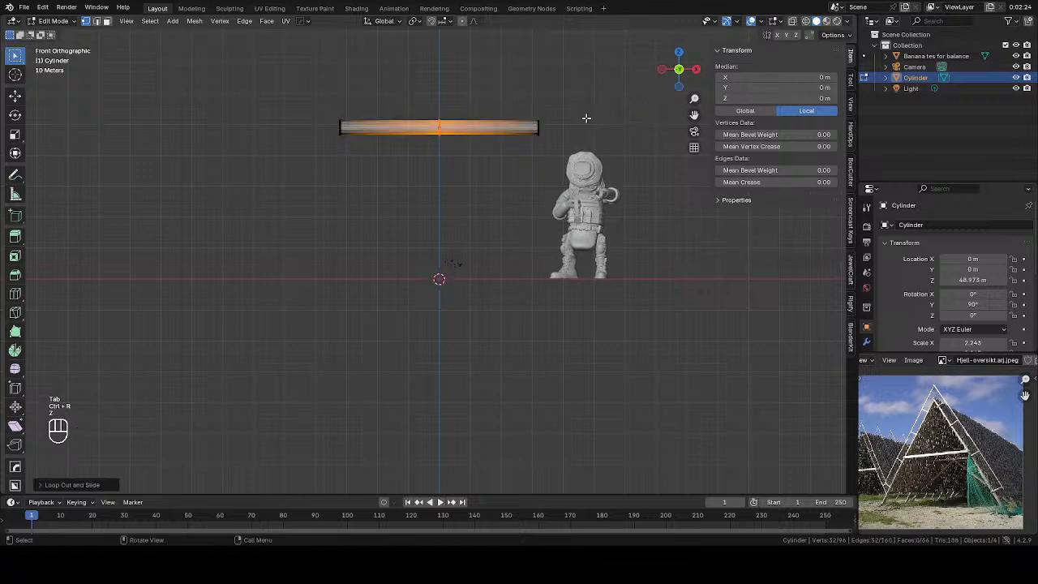
Lower the cylinder's middle loop along Z to bend it into a shallow V about 7.1 m deep, and return to Object Mode
{"action": "key", "text": "g"}
{"action": "key", "text": "z"}
{"action": "left_click", "coordinate": [587, 124]}
{"action": "key", "text": "Tab"}
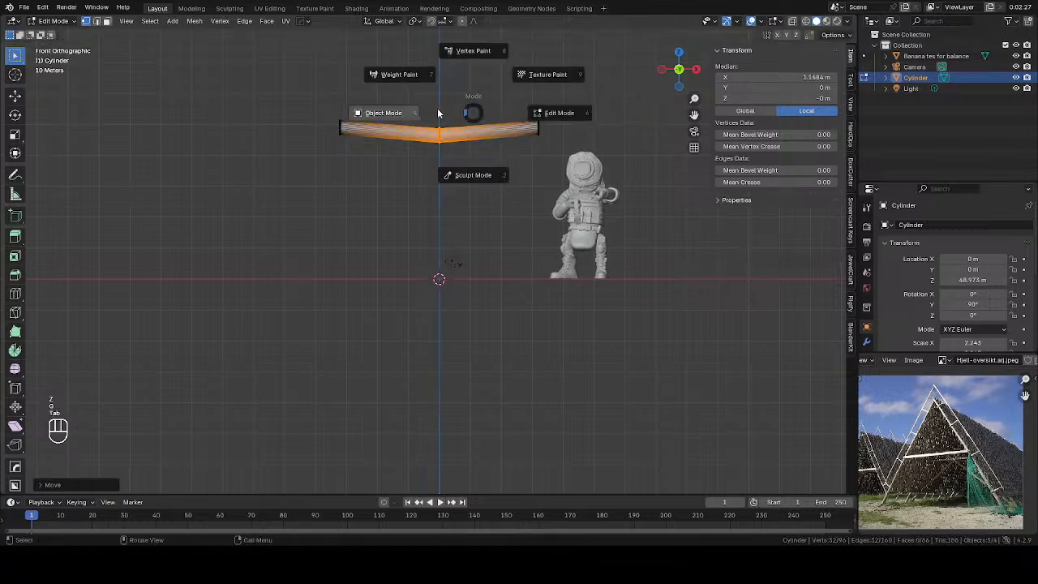
{"action": "key", "text": "alt+z"}
{"action": "scroll", "coordinate": [457, 152], "scroll_direction": "up", "scroll_amount": 3}
{"action": "key", "text": "alt+z"}
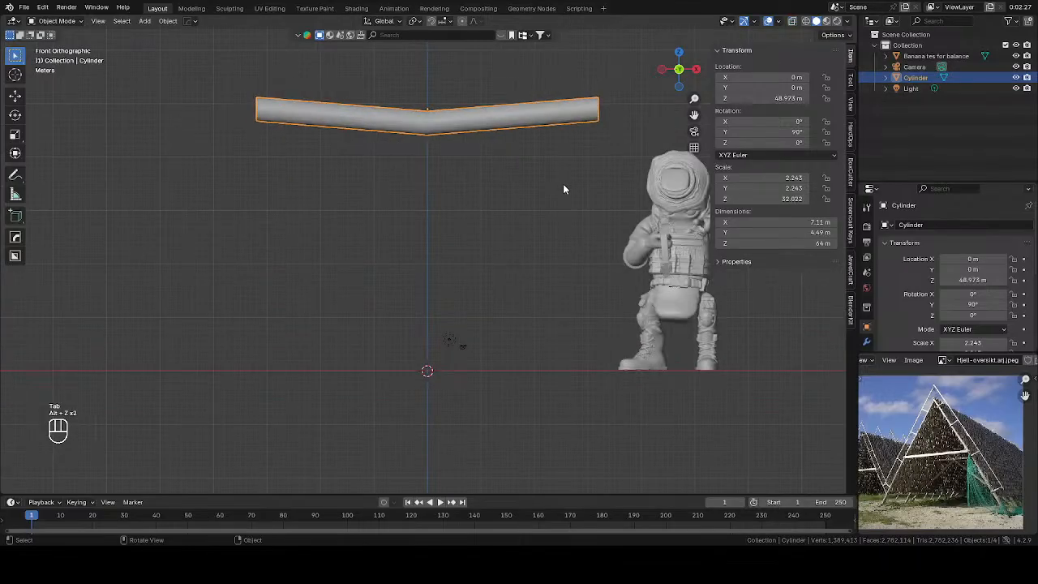
Add a Subdivision Surface modifier to the cylinder with viewport level 2 and render level 3
{"action": "left_click", "coordinate": [866, 341]}
{"action": "left_click", "coordinate": [960, 225]}
{"action": "mouse_move", "coordinate": [927, 225]}
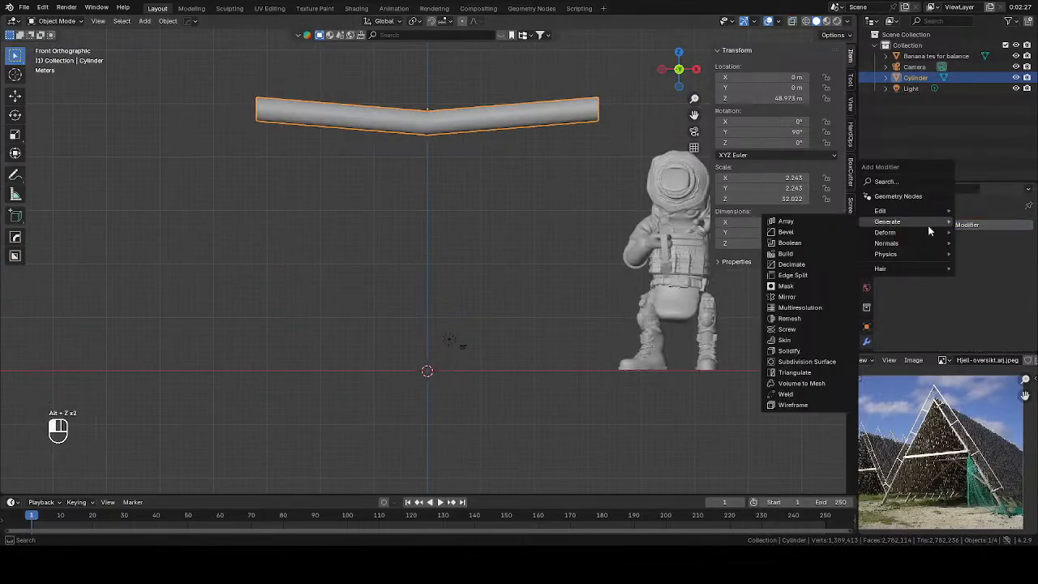
{"action": "left_click", "coordinate": [811, 364]}
{"action": "left_click", "coordinate": [1016, 273]}
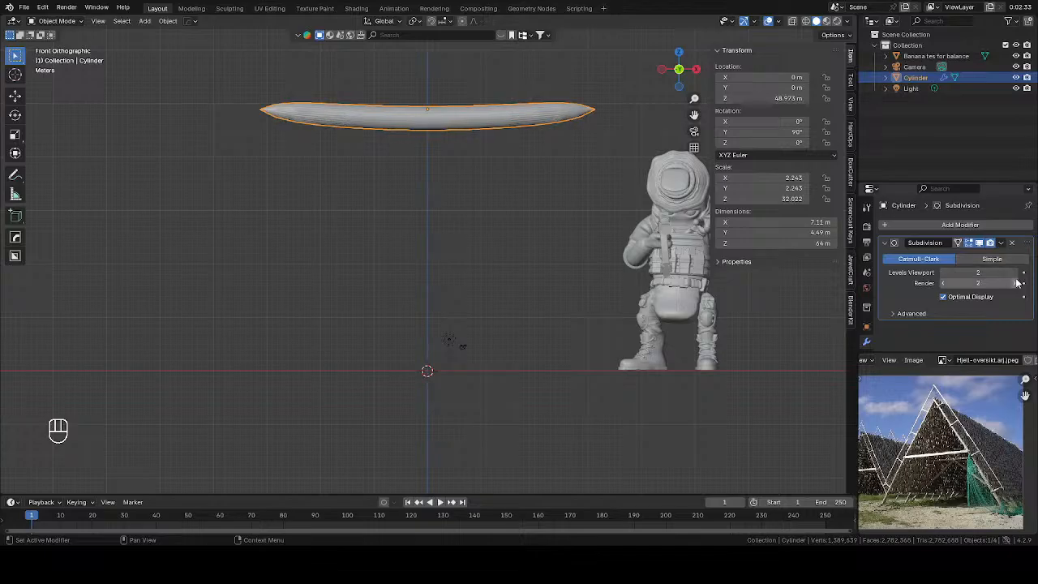
{"action": "left_click", "coordinate": [1017, 283]}
Select both ends of the cylinder in X-ray view and inset their end faces
{"action": "key", "text": "Tab"}
{"action": "scroll", "coordinate": [592, 92], "scroll_direction": "up", "scroll_amount": 1}
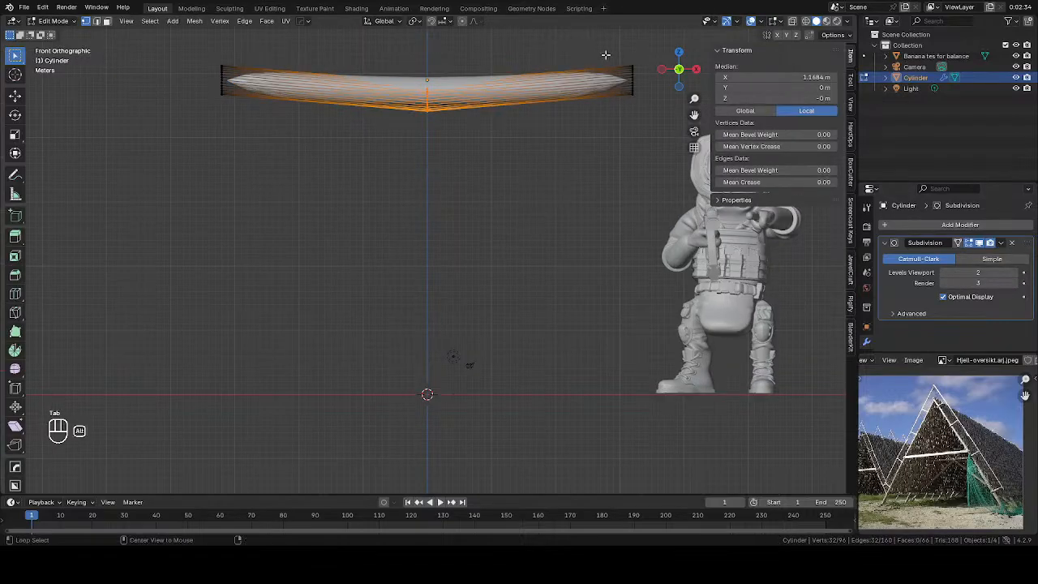
{"action": "key", "text": "alt+z"}
{"action": "left_click_drag", "start_coordinate": [607, 51], "coordinate": [661, 126]}
{"action": "left_click_drag", "start_coordinate": [134, 42], "coordinate": [479, 159], "text": "shift"}
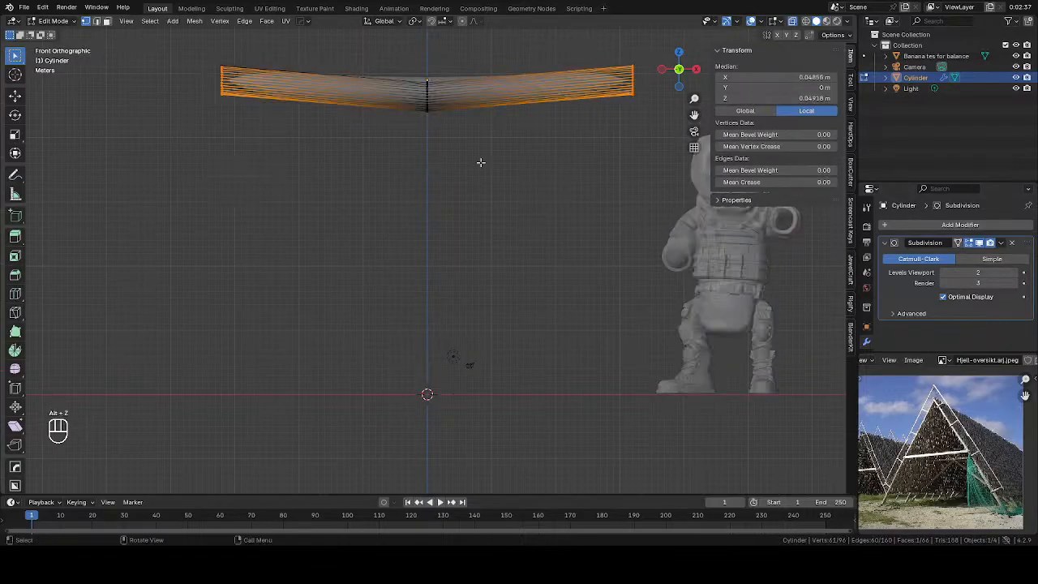
{"action": "key", "text": "i"}
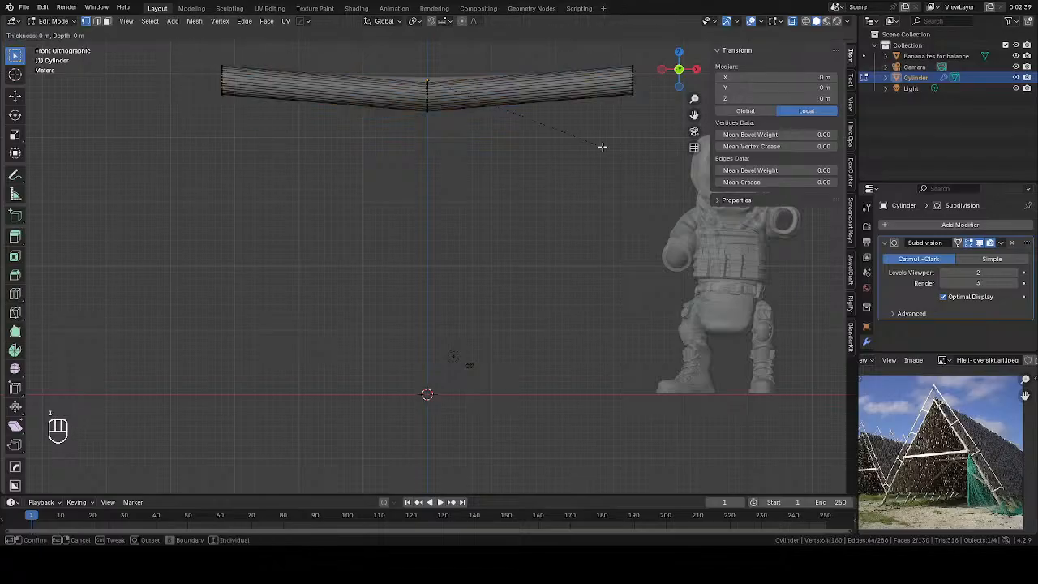
{"action": "left_click", "coordinate": [602, 146]}
Add a supporting loop cut close to each end of the cylinder and return to Object Mode with X-ray off
{"action": "key", "text": "ctrl+r"}
{"action": "left_click", "coordinate": [595, 95]}
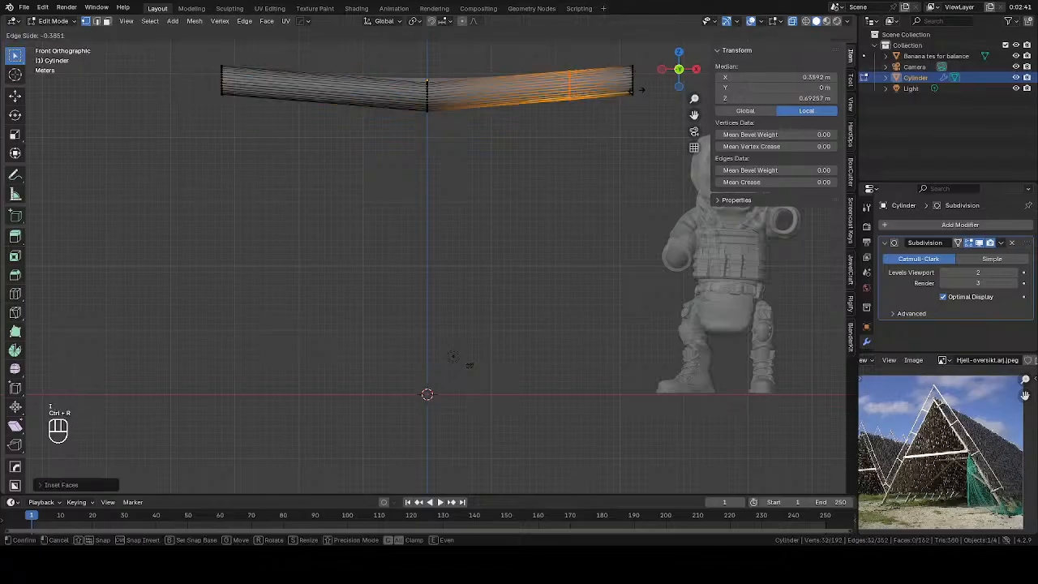
{"action": "left_click", "coordinate": [686, 78]}
{"action": "key", "text": "ctrl+r"}
{"action": "left_click", "coordinate": [276, 72]}
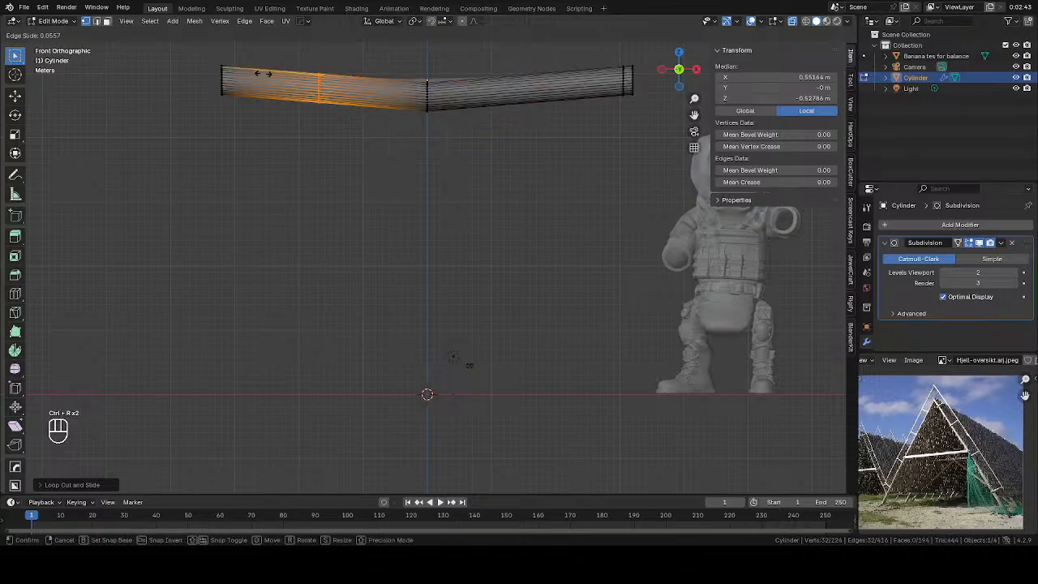
{"action": "left_click", "coordinate": [173, 66]}
{"action": "key", "text": "Tab"}
{"action": "key", "text": "alt+z"}
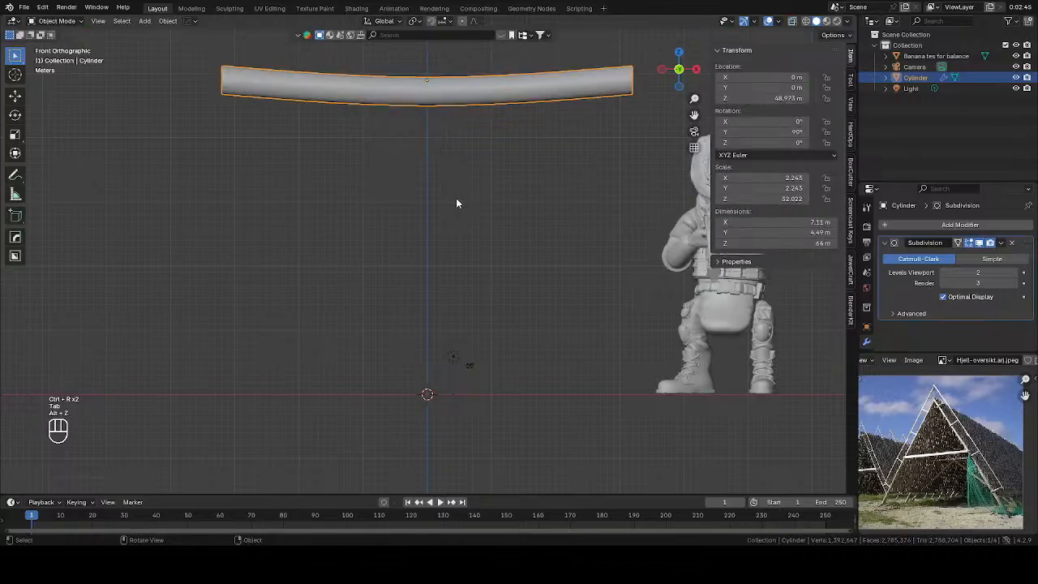
{"action": "scroll", "coordinate": [455, 200], "scroll_direction": "down", "scroll_amount": 2}
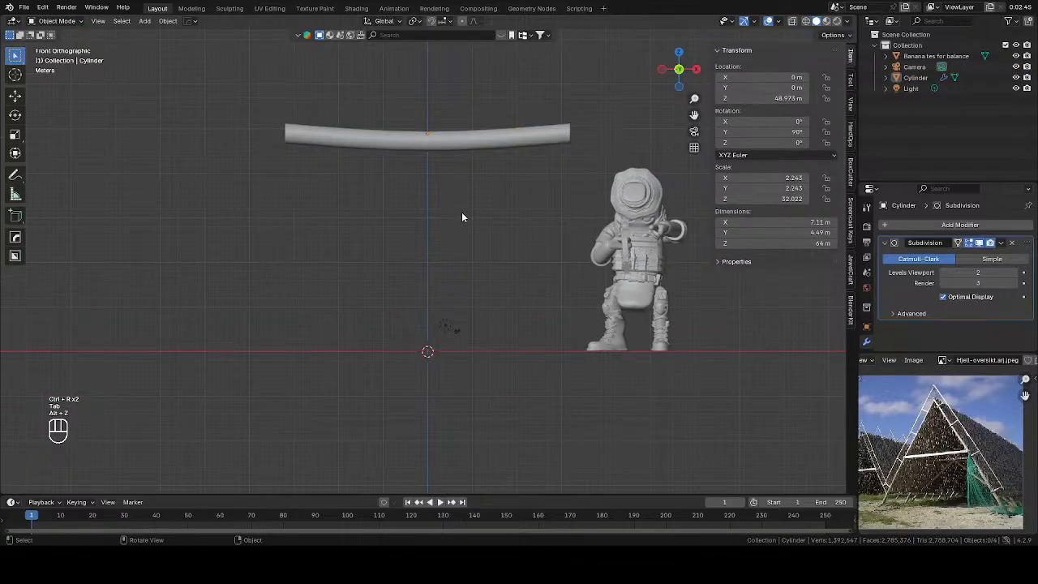
Scale the sagging beam down to about 63.1 m long and set its Y dimension to 4 m
{"action": "left_click", "coordinate": [559, 142]}
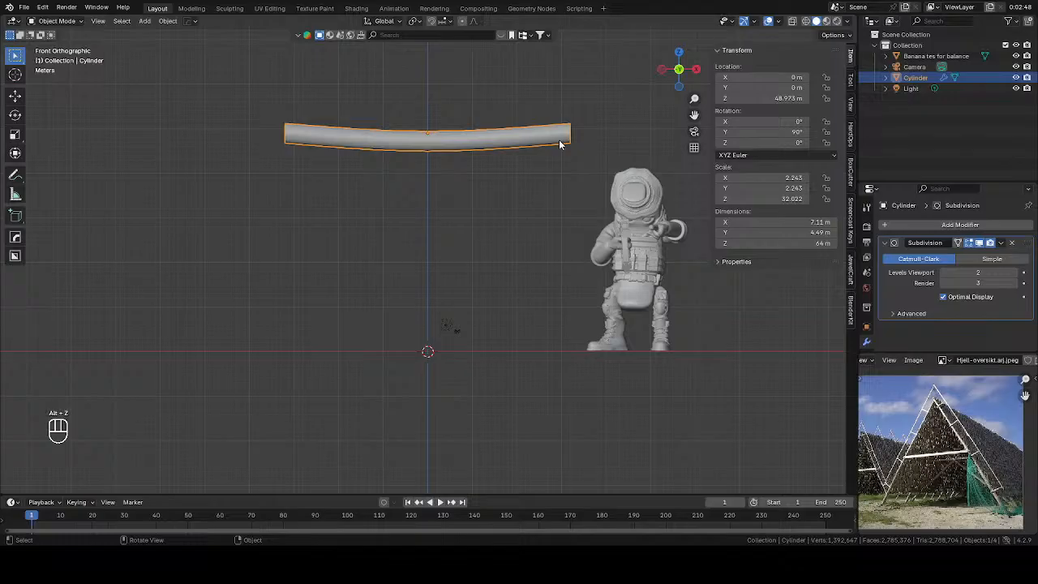
{"action": "left_click", "coordinate": [783, 233]}
{"action": "key", "text": "BackSpace"}
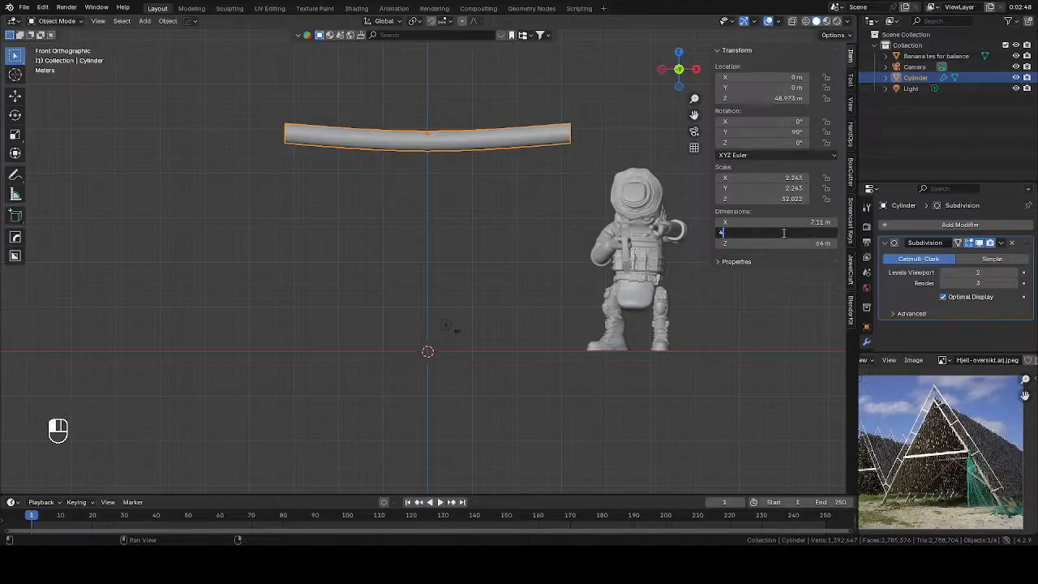
{"action": "key", "text": "Escape"}
{"action": "key", "text": "s"}
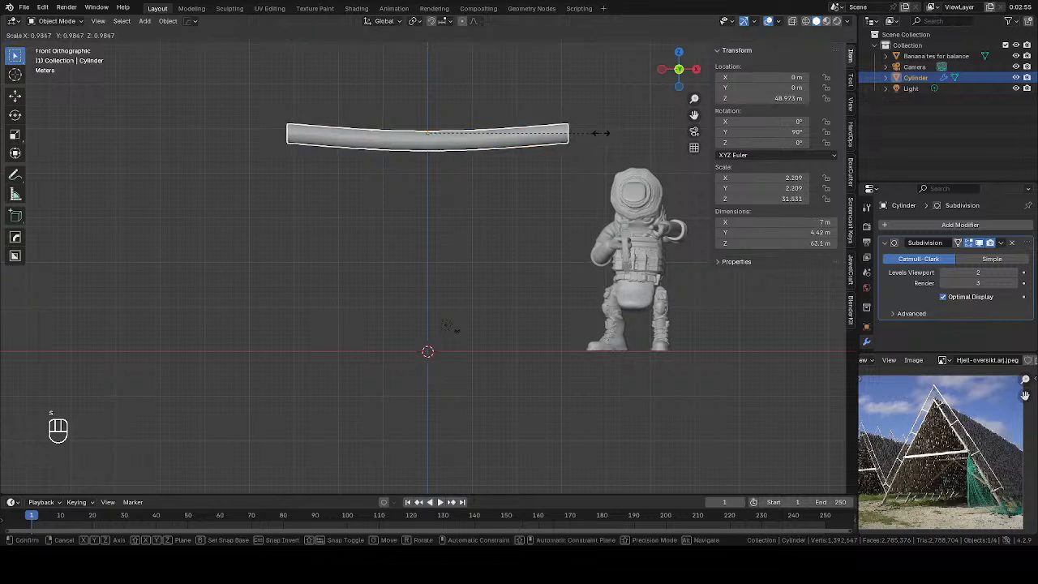
{"action": "left_click", "coordinate": [600, 132]}
{"action": "left_click", "coordinate": [802, 233]}
{"action": "type", "text": "4"}
{"action": "key", "text": "Return"}
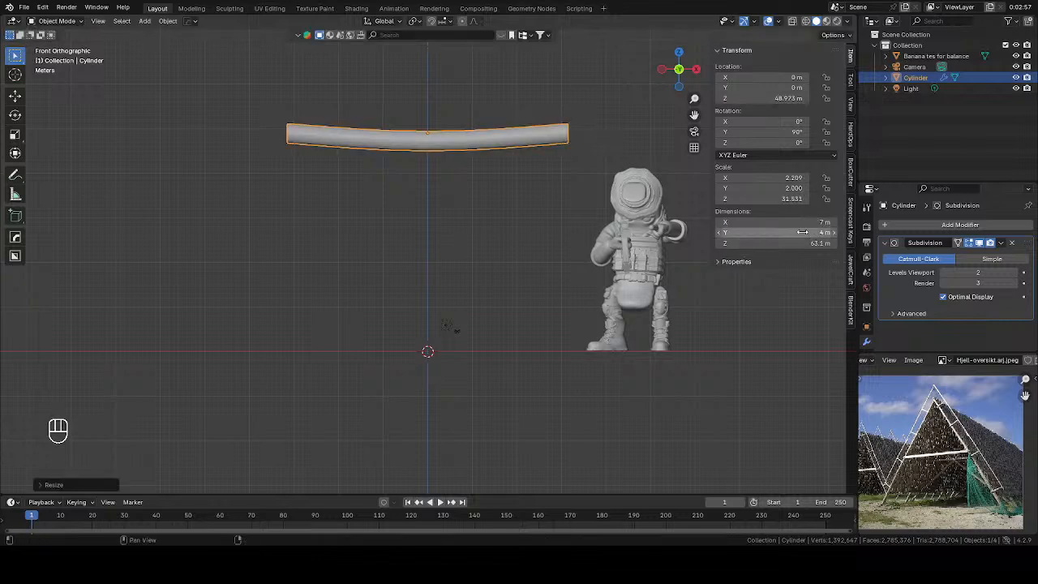
Add a new cylinder mesh and scale it uniformly to about 3.2 m across
{"action": "middle_click_drag", "start_coordinate": [537, 153], "coordinate": [446, 161]}
{"action": "key", "text": "KP_1"}
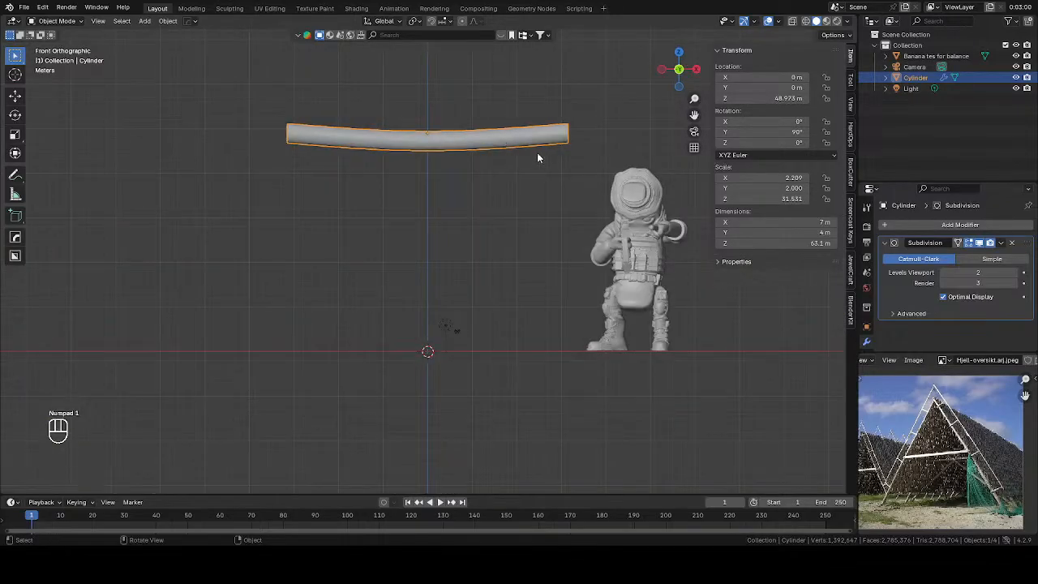
{"action": "scroll", "coordinate": [537, 157], "scroll_direction": "up", "scroll_amount": 1}
{"action": "scroll", "coordinate": [531, 166], "scroll_direction": "down", "scroll_amount": 1}
{"action": "key", "text": "shift+a"}
{"action": "key", "text": "shift+a"}
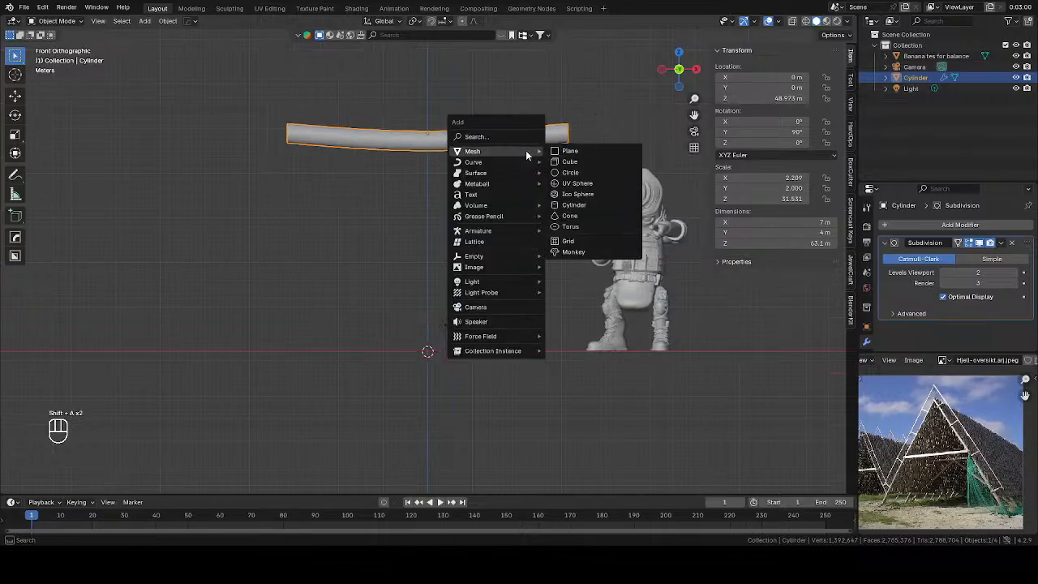
{"action": "mouse_move", "coordinate": [488, 159]}
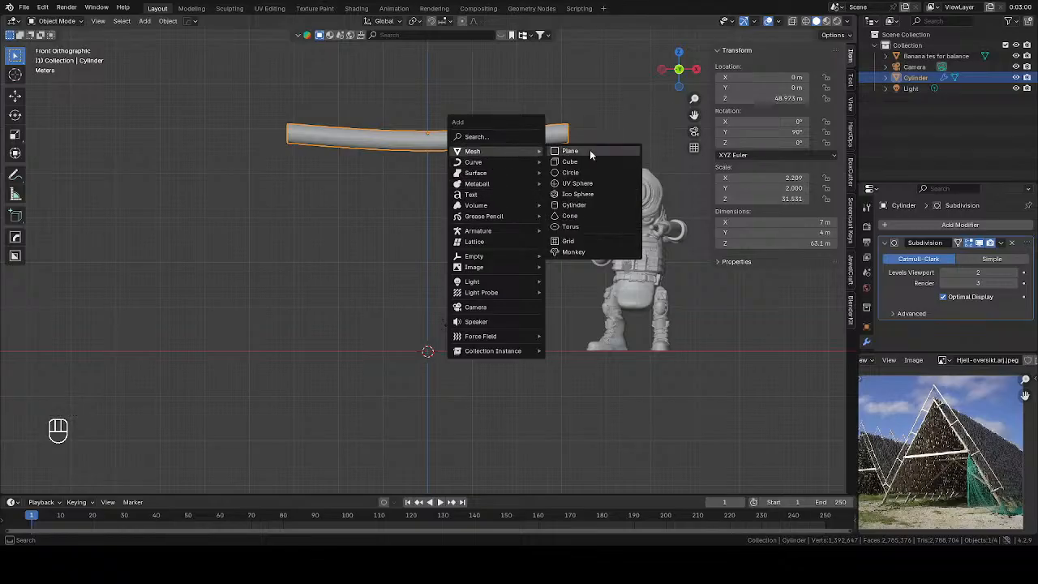
{"action": "left_click", "coordinate": [575, 204]}
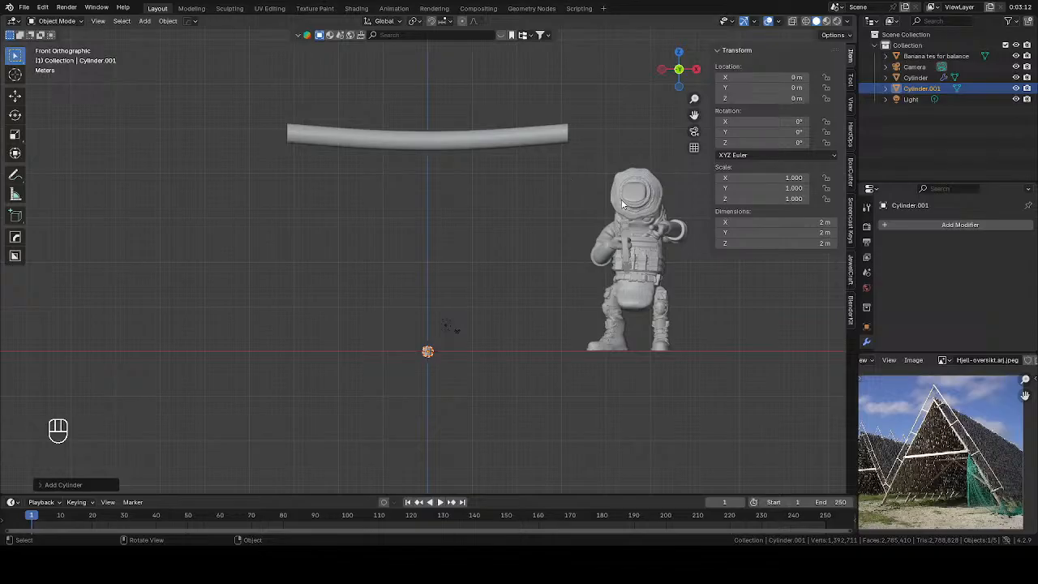
{"action": "key", "text": "s"}
{"action": "left_click", "coordinate": [778, 199]}
Stretch the new cylinder along Z into a post about 42.1 m long and raise its centre to about Z 30.8 m
{"action": "key", "text": "s"}
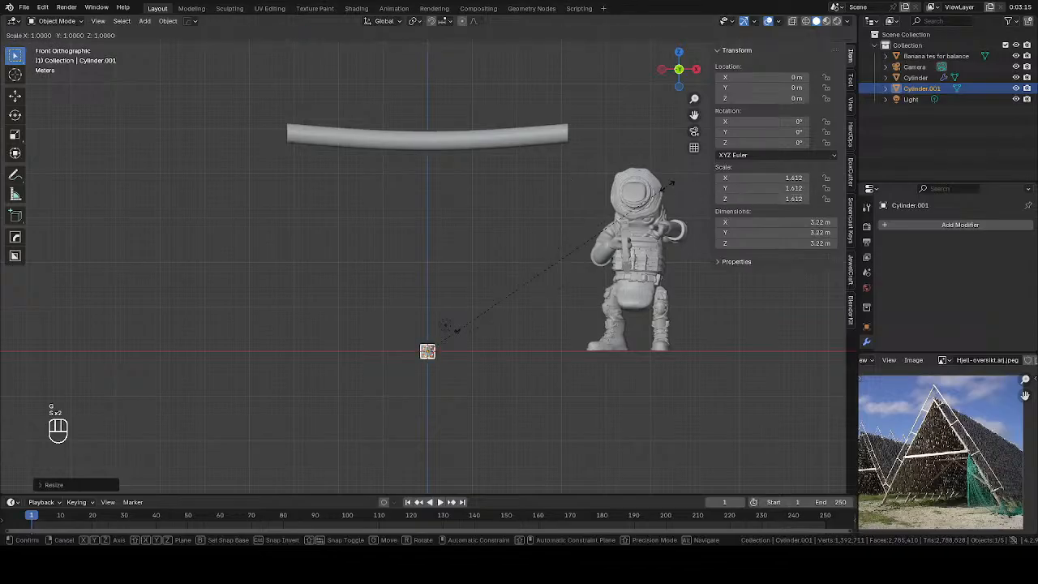
{"action": "key", "text": "z"}
{"action": "left_click", "coordinate": [65, 310]}
{"action": "key", "text": "g"}
{"action": "key", "text": "z"}
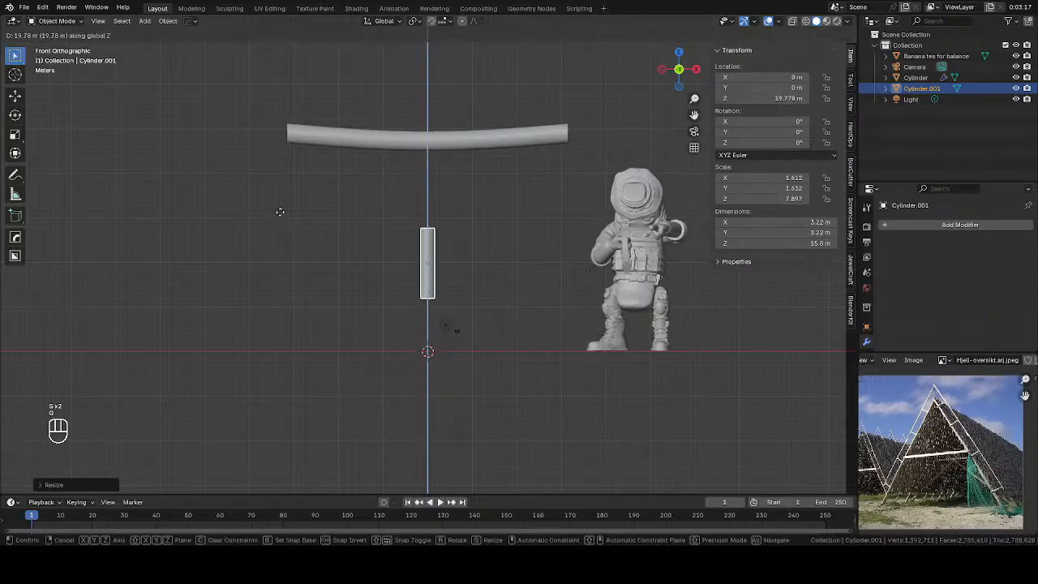
{"action": "left_click", "coordinate": [283, 163]}
{"action": "key", "text": "s"}
{"action": "key", "text": "z"}
{"action": "left_click", "coordinate": [64, 277]}
Move the post along X to about -27.5 m, near the beam's end, and enlarge it uniformly to about 42.7 m long
{"action": "key", "text": "g"}
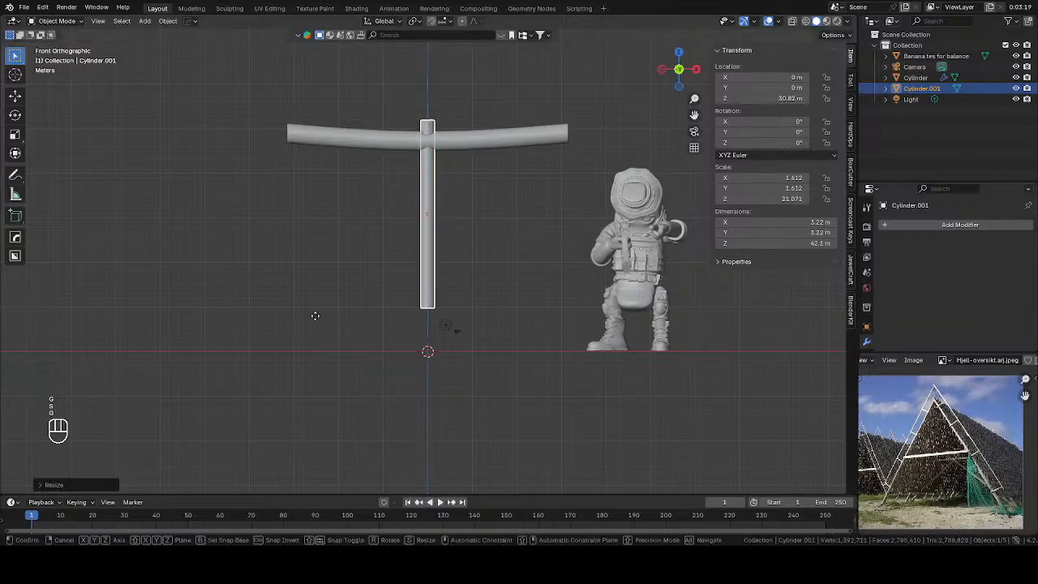
{"action": "key", "text": "x"}
{"action": "left_click", "coordinate": [186, 338]}
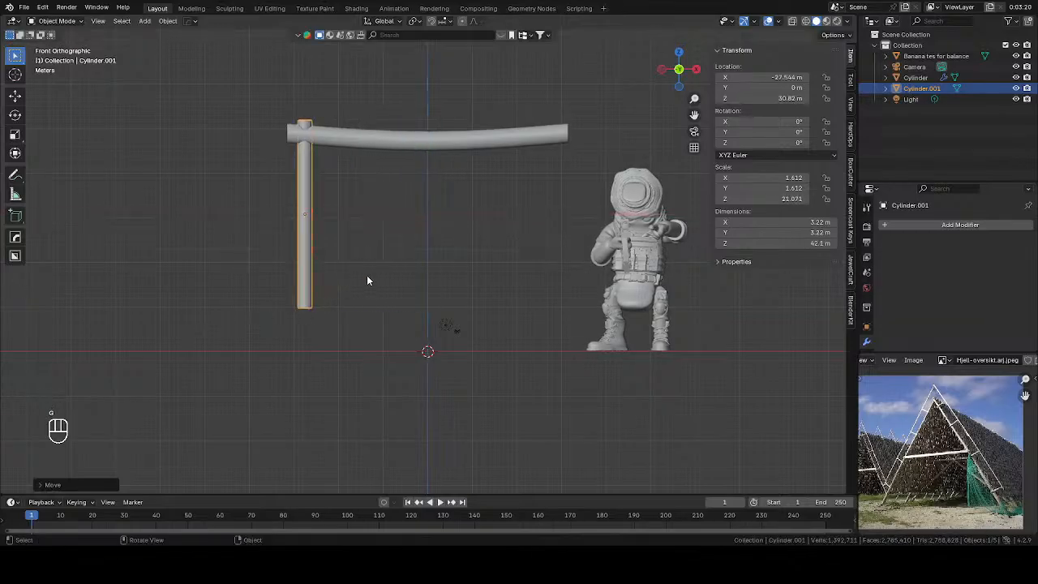
{"action": "mouse_move", "coordinate": [367, 280]}
{"action": "middle_mouse_down"}
{"action": "mouse_move", "coordinate": [277, 300]}
{"action": "mouse_move", "coordinate": [378, 278]}
{"action": "middle_mouse_up"}
{"action": "key", "text": "s"}
{"action": "left_click", "coordinate": [388, 288]}
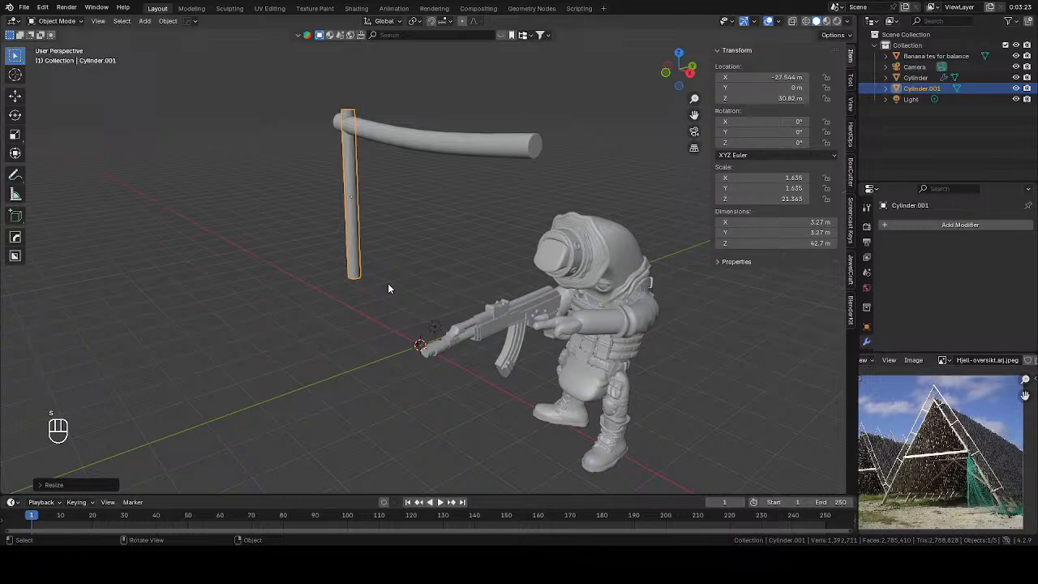
Move the post along Y to about -10.7 m and lower it to about Z 20.9 m so its foot reaches the ground
{"action": "key", "text": "g"}
{"action": "key", "text": "y"}
{"action": "left_click", "coordinate": [345, 285]}
{"action": "key", "text": "g"}
{"action": "key", "text": "z"}
{"action": "left_click", "coordinate": [320, 332]}
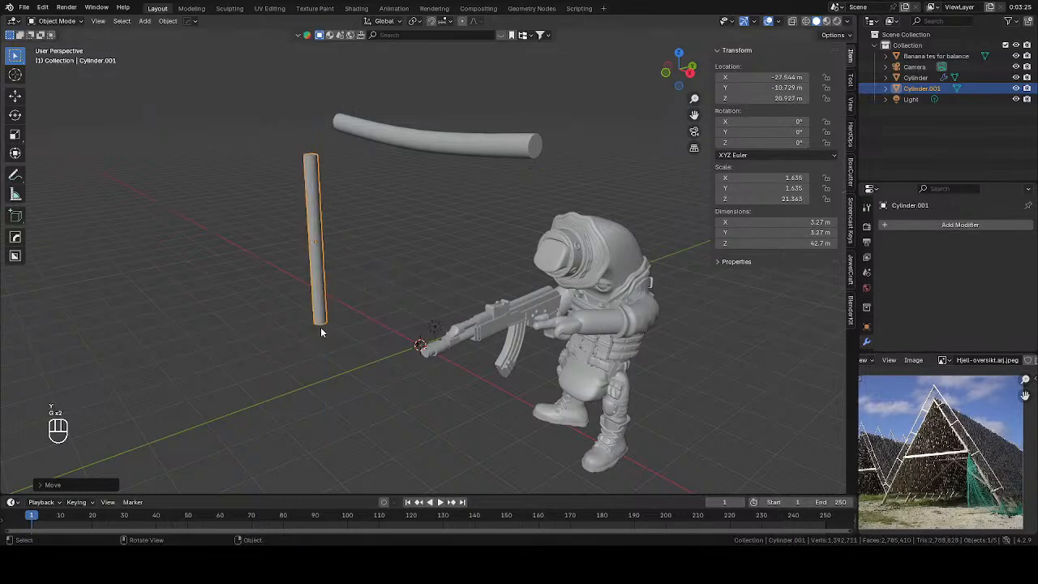
Tilt the post by about 16° around X in the left orthographic view so its upper end leans towards the beam
{"action": "middle_click_drag", "start_coordinate": [320, 333], "coordinate": [477, 265]}
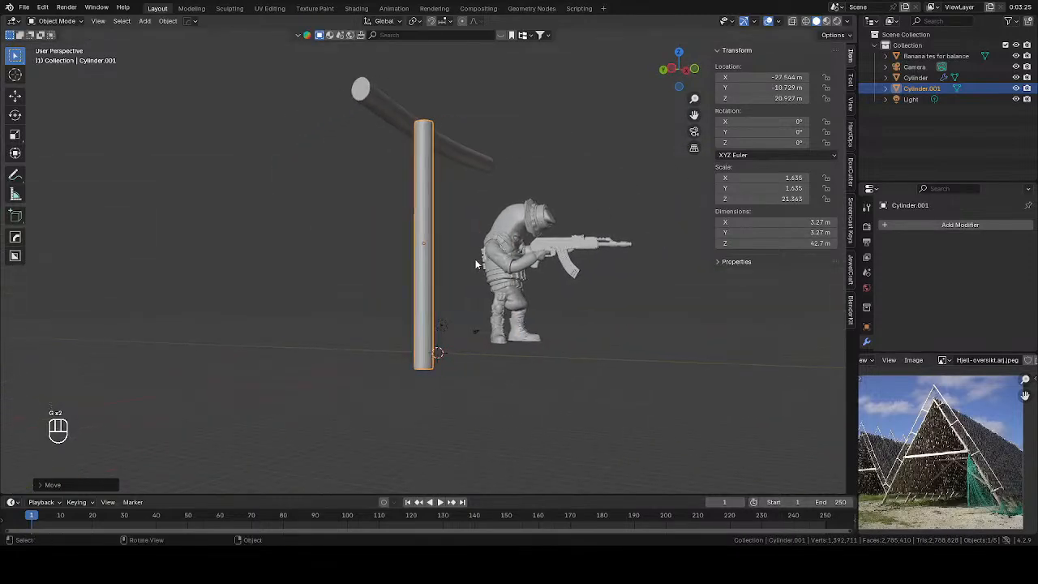
{"action": "key", "text": "KP_1"}
{"action": "key", "text": "KP_3"}
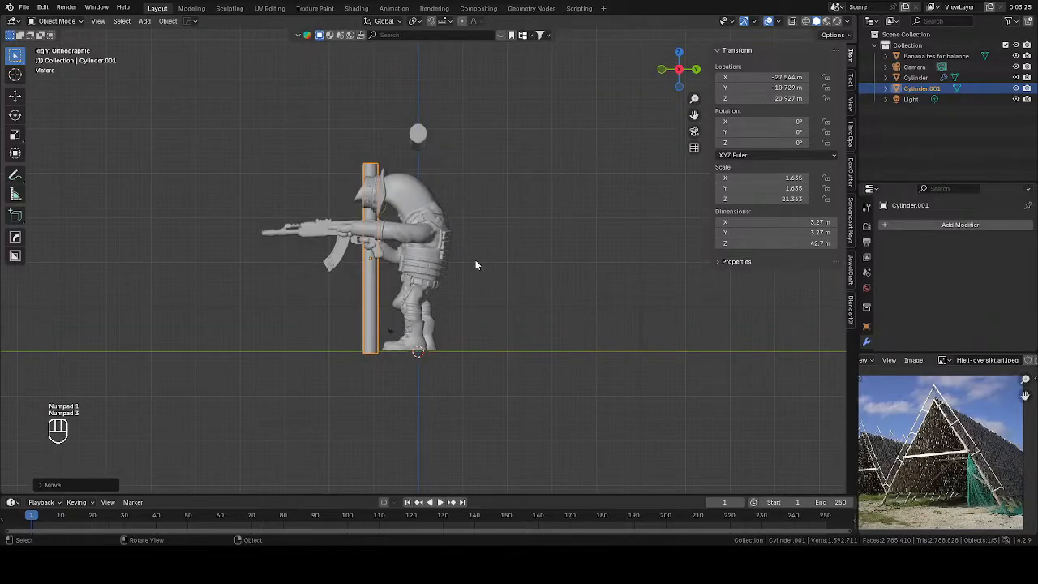
{"action": "key", "text": "ctrl+KP_3"}
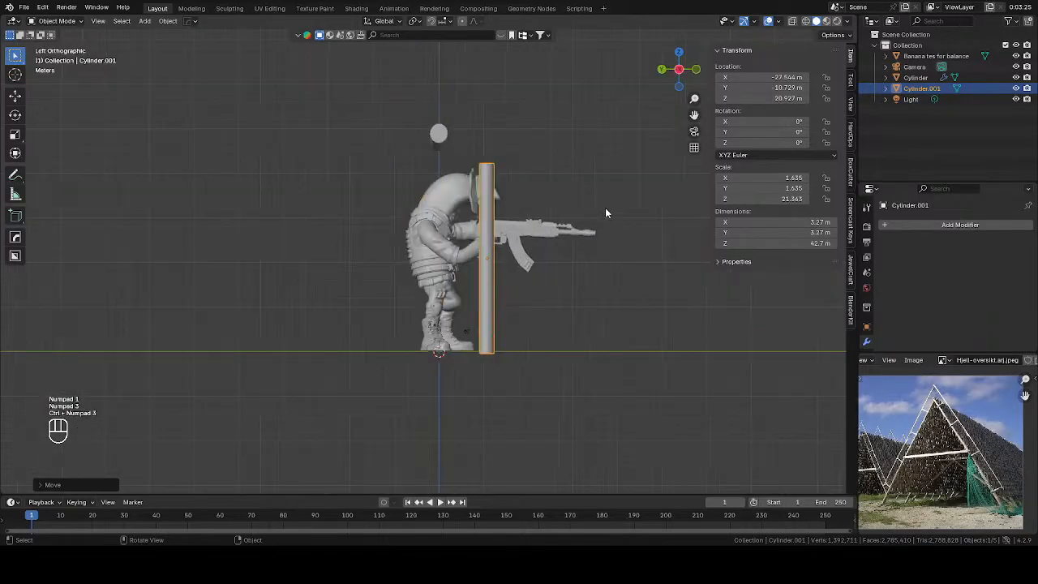
{"action": "key", "text": "r"}
{"action": "left_click", "coordinate": [573, 206]}
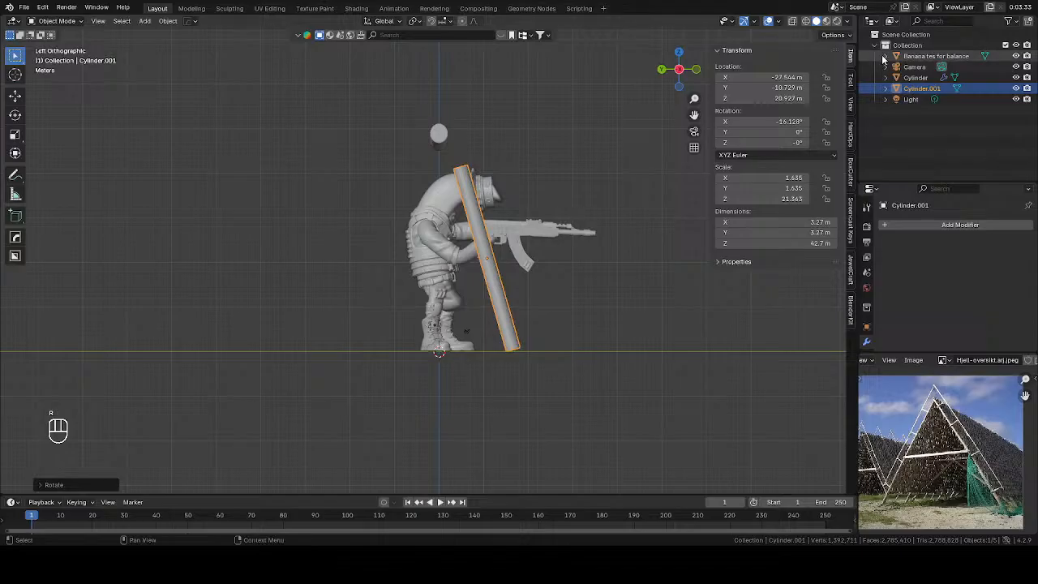
In Edit Mode, move the post's top-end vertices about 5.6 m in Y and 7.5 m in Z to the beam, and return to Object Mode
{"action": "left_click", "coordinate": [776, 21]}
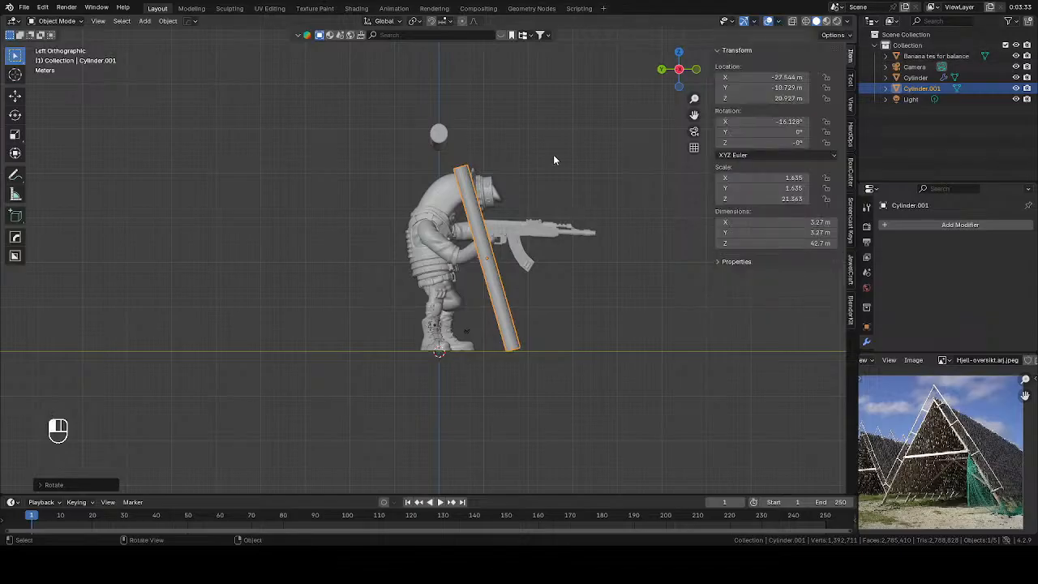
{"action": "key", "text": "Tab"}
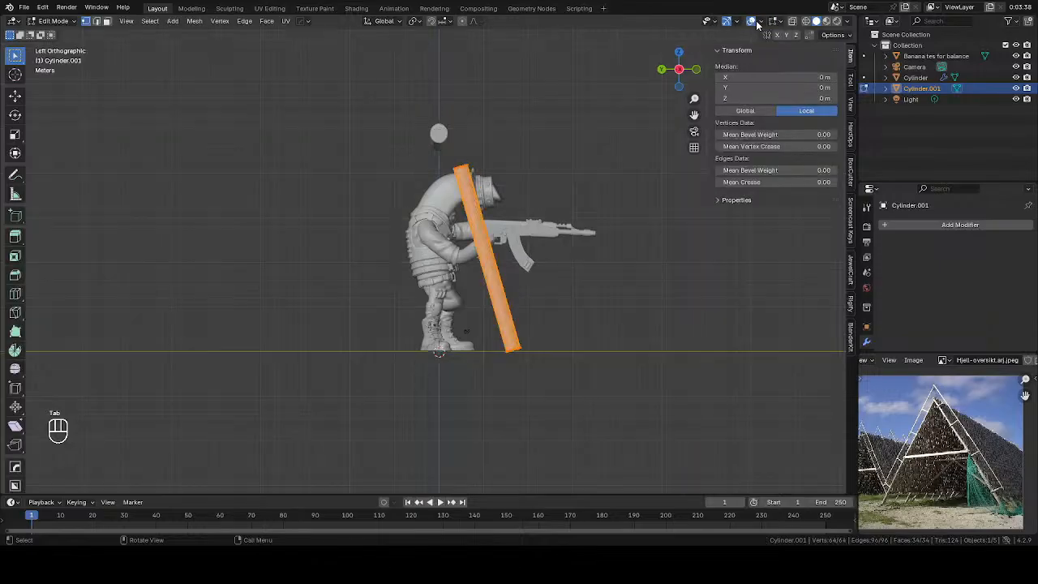
{"action": "left_click", "coordinate": [776, 22]}
{"action": "mouse_move", "coordinate": [762, 22]}
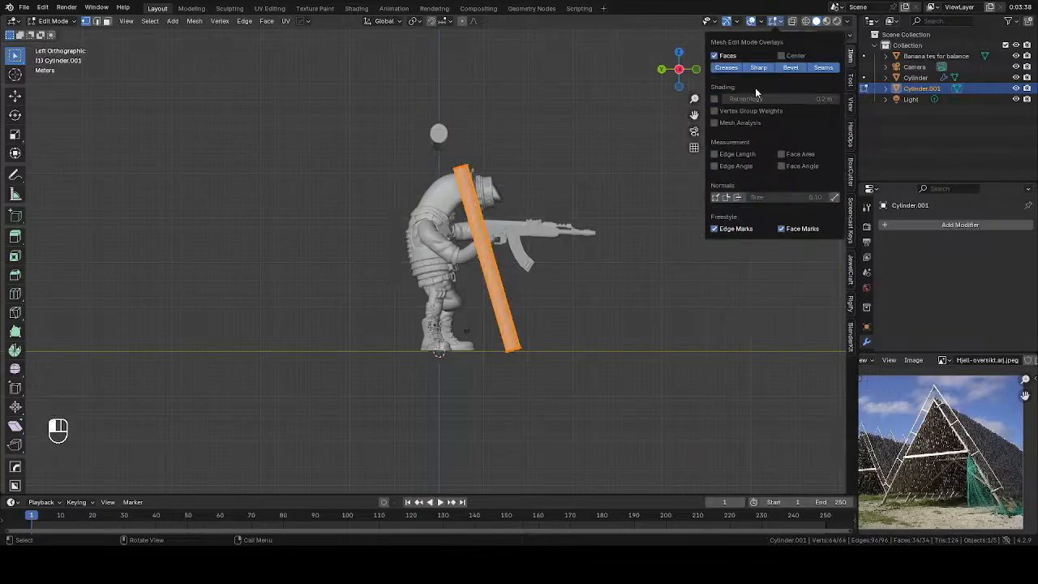
{"action": "middle_click_drag", "start_coordinate": [565, 249], "coordinate": [530, 186]}
{"action": "key", "text": "KP_1"}
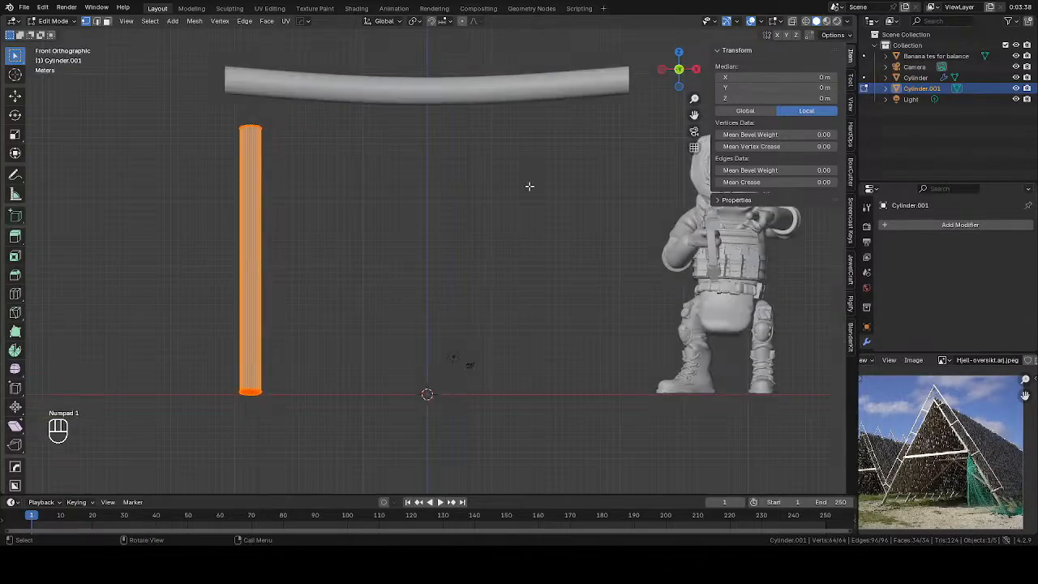
{"action": "key", "text": "ctrl+KP_3"}
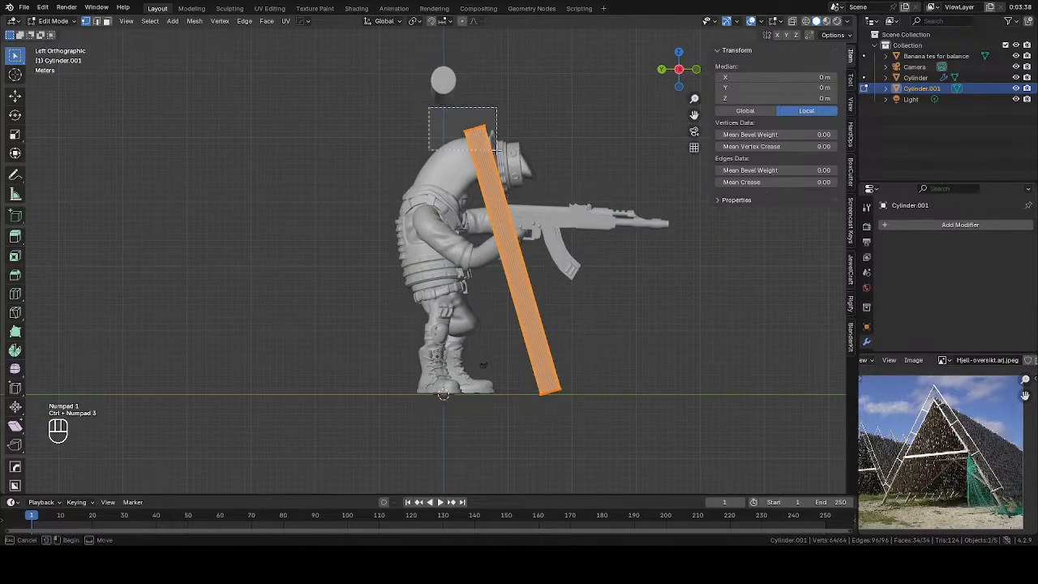
{"action": "key", "text": "g"}
{"action": "key", "text": "alt+z"}
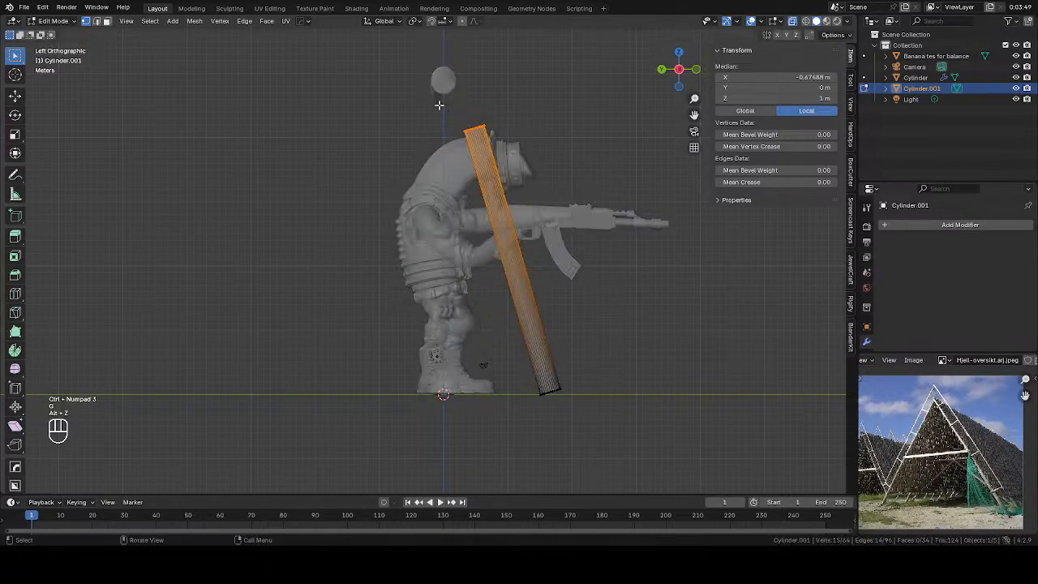
{"action": "key", "text": "g"}
{"action": "key", "text": "alt+z"}
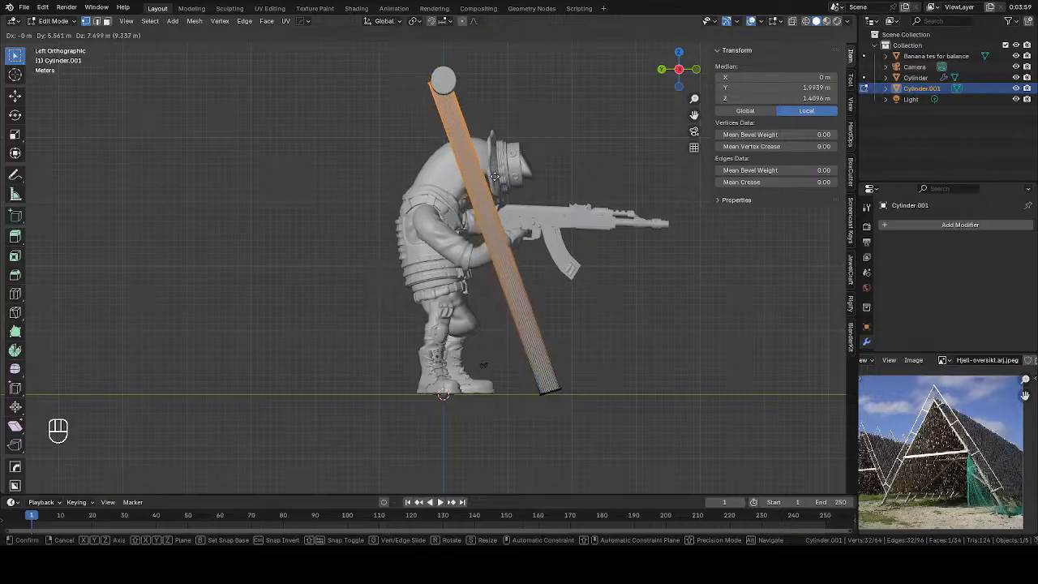
{"action": "left_click", "coordinate": [495, 176]}
{"action": "middle_click_drag", "start_coordinate": [494, 175], "coordinate": [595, 188]}
{"action": "key", "text": "Tab"}
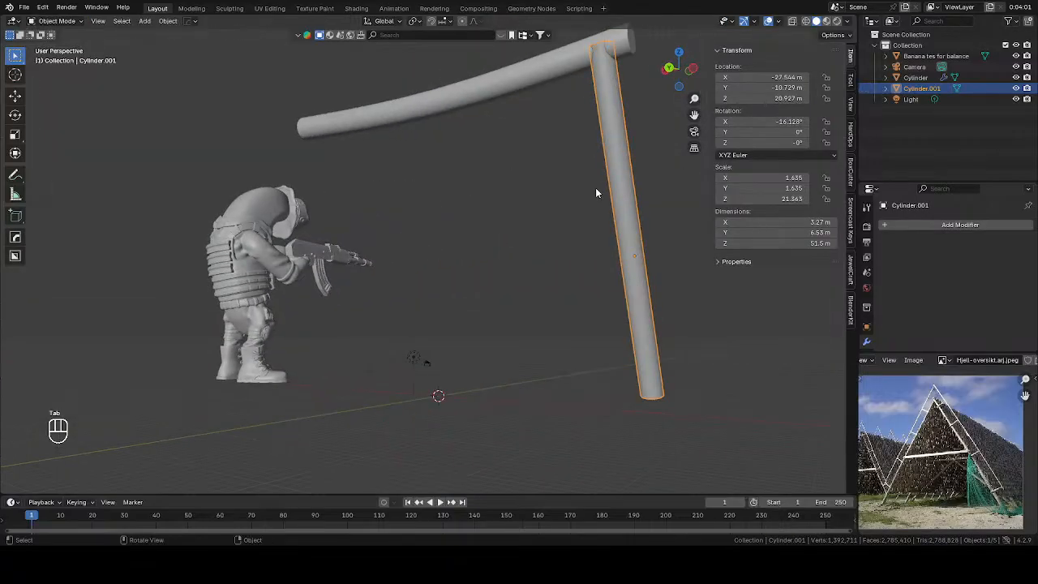
Shift the leaning post along Y to about -7.7 m in the left view so its top extends past the beam
{"action": "key", "text": "KP_1"}
{"action": "key", "text": "KP_3"}
{"action": "key", "text": "ctrl+KP_1"}
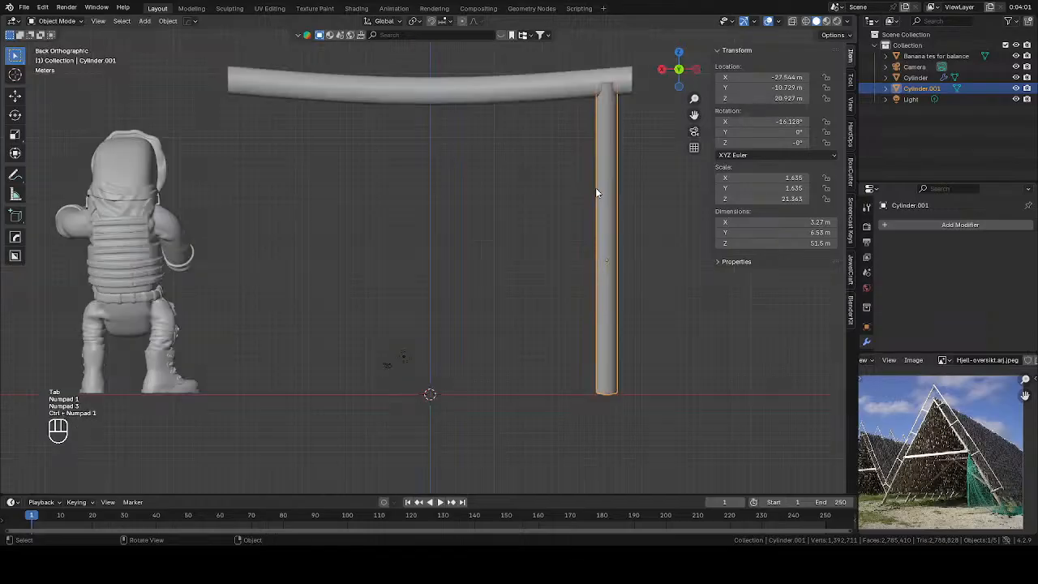
{"action": "key", "text": "ctrl+KP_3"}
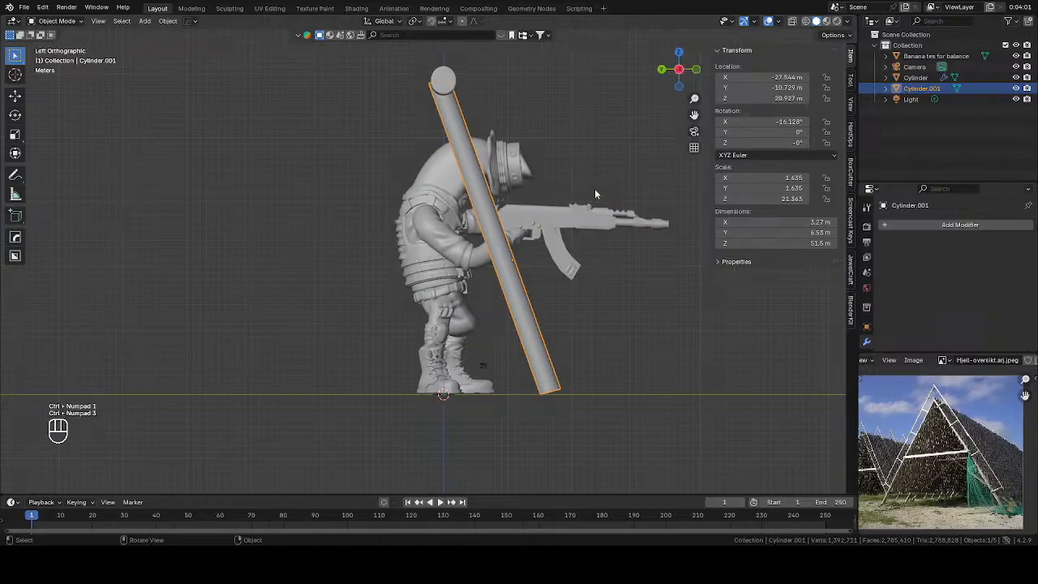
{"action": "key", "text": "g"}
{"action": "key", "text": "y"}
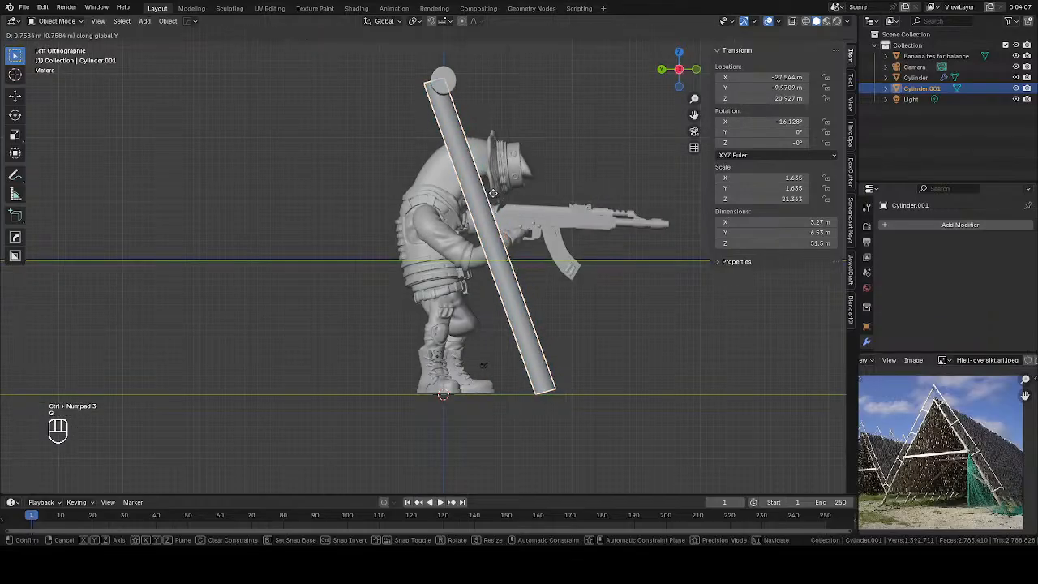
{"action": "left_click", "coordinate": [479, 198]}
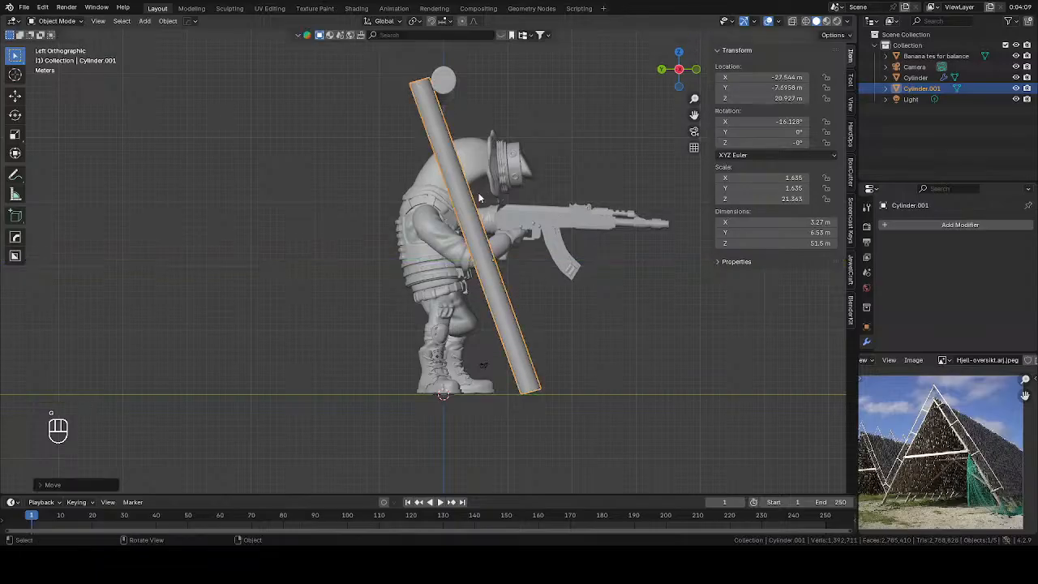
Set the leaning post's origin to its geometry
{"action": "left_click", "coordinate": [500, 321]}
{"action": "left_click", "coordinate": [168, 21]}
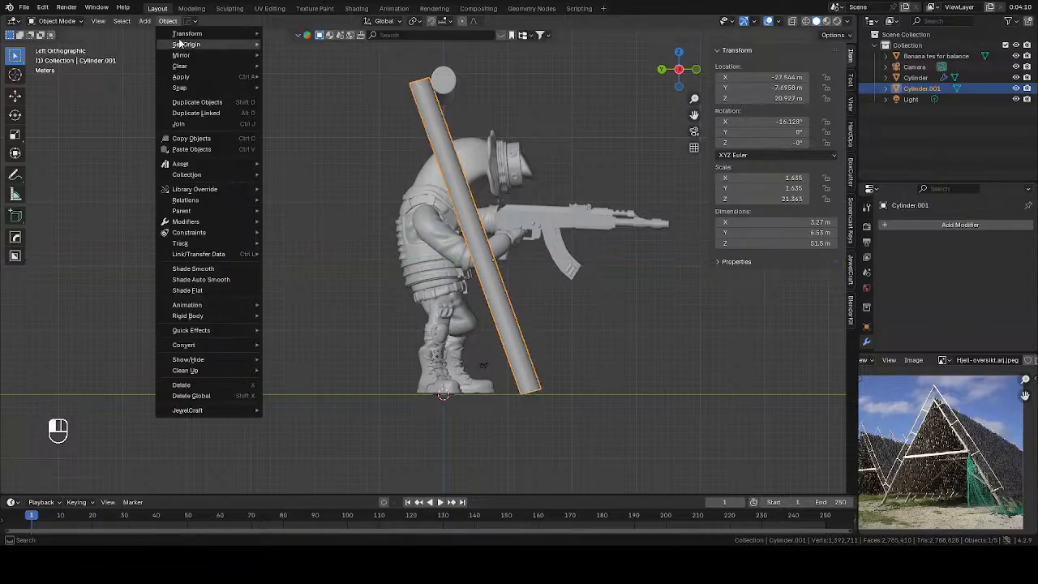
{"action": "mouse_move", "coordinate": [235, 45]}
{"action": "left_click", "coordinate": [282, 52]}
Add a Mirror modifier to the post, using the beam as mirror object and only the Y axis, to form a crossed pair
{"action": "left_click", "coordinate": [941, 222]}
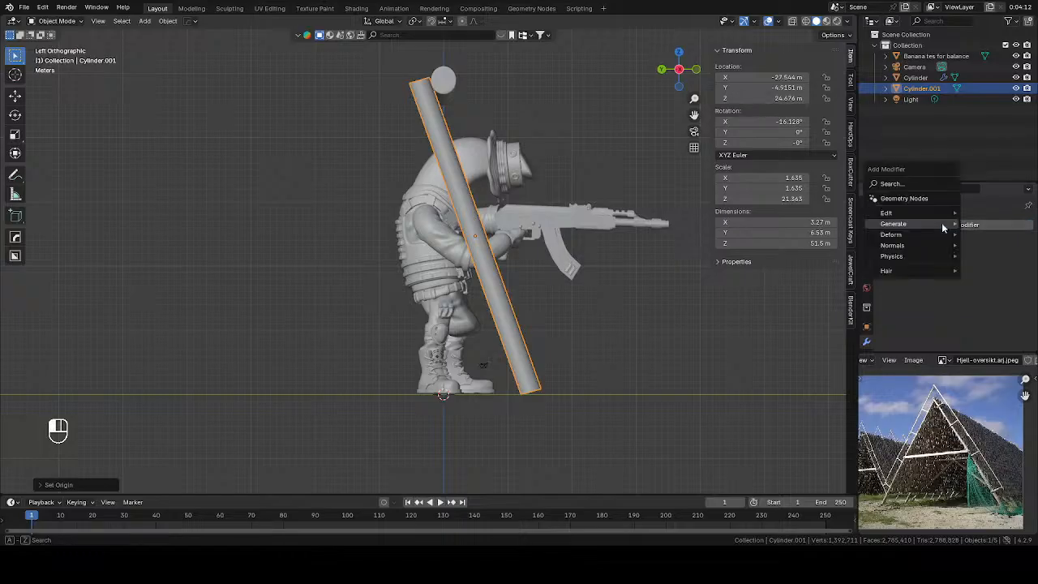
{"action": "mouse_move", "coordinate": [941, 222]}
{"action": "left_click", "coordinate": [835, 300]}
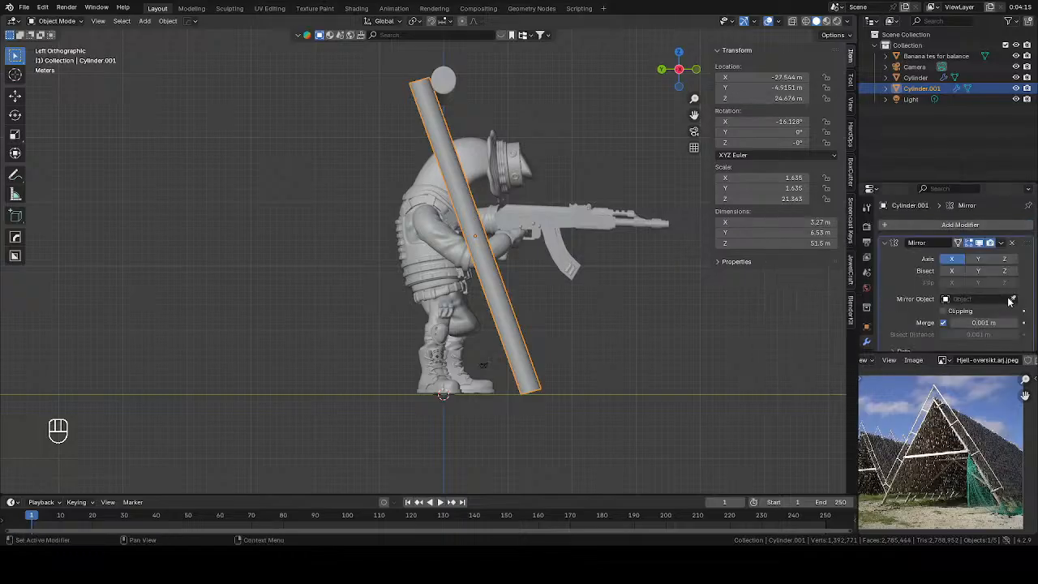
{"action": "left_click", "coordinate": [1011, 301]}
{"action": "left_click", "coordinate": [454, 84]}
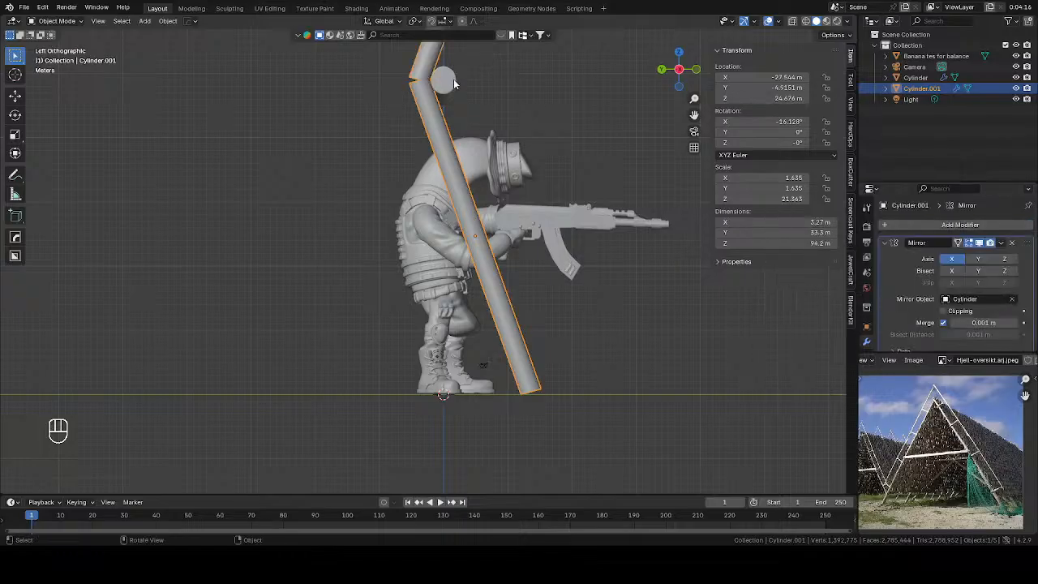
{"action": "left_click", "coordinate": [969, 259]}
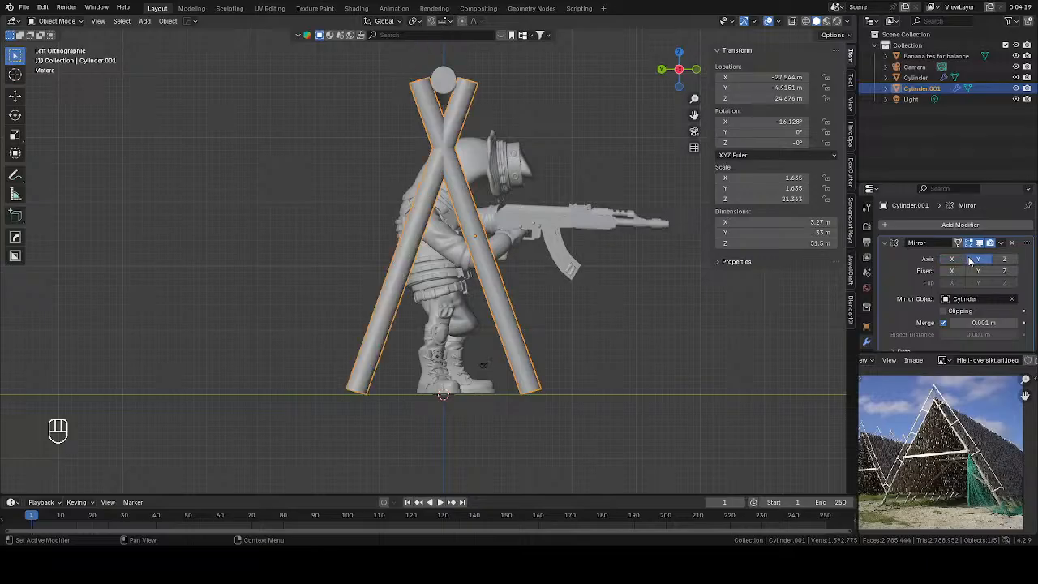
Remove the Mirror modifier from the leaning post, leaving a single post
{"action": "left_click", "coordinate": [521, 233]}
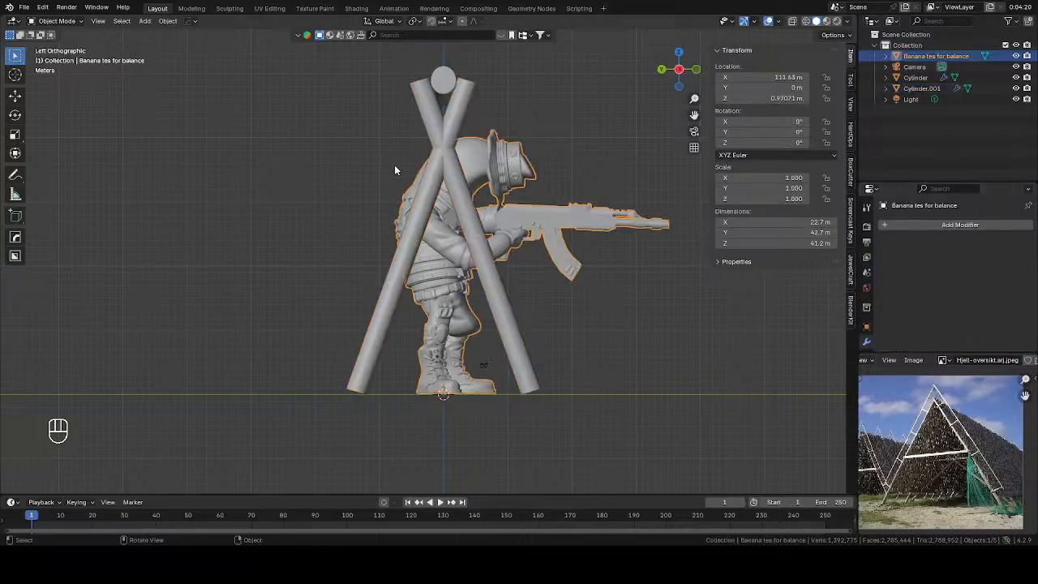
{"action": "left_click", "coordinate": [451, 185]}
{"action": "middle_click_drag", "start_coordinate": [451, 184], "coordinate": [406, 196]}
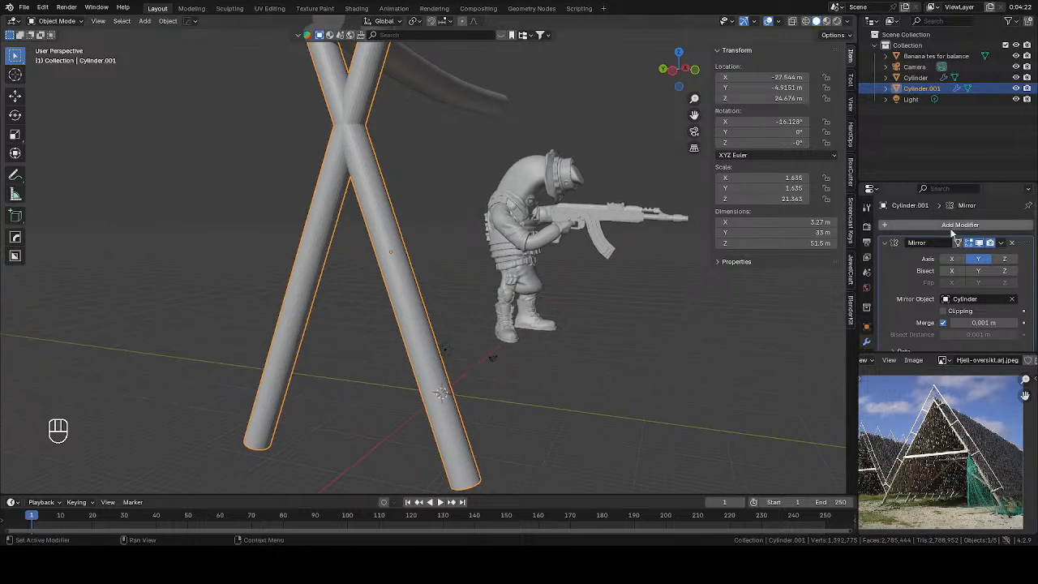
{"action": "left_click", "coordinate": [1012, 242]}
Duplicate the leaning post, shift the copy about 2.7 m in negative X, and rotate it 180° about Z
{"action": "key", "text": "shift+d"}
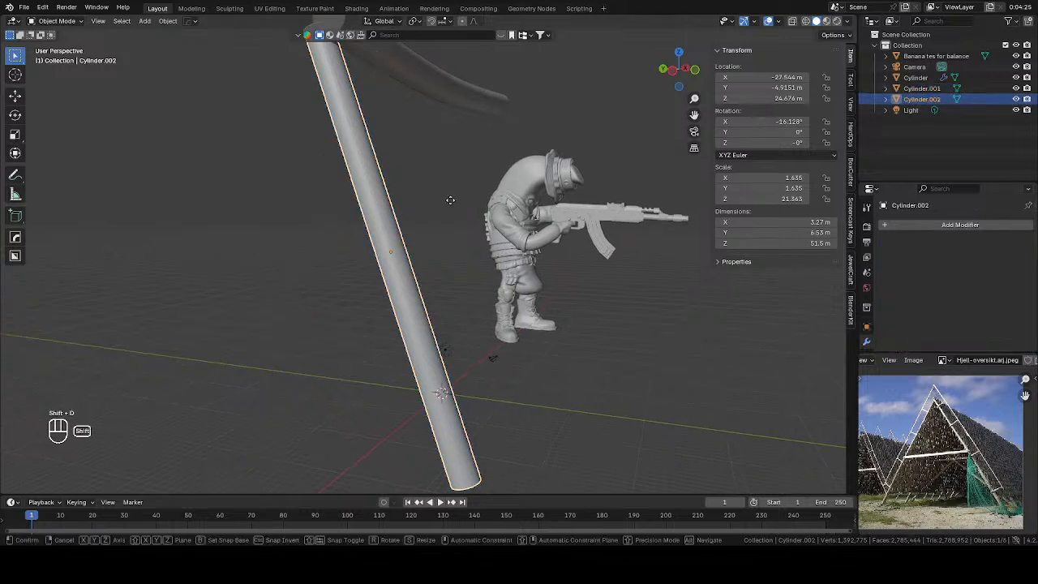
{"action": "key", "text": "y"}
{"action": "key", "text": "x"}
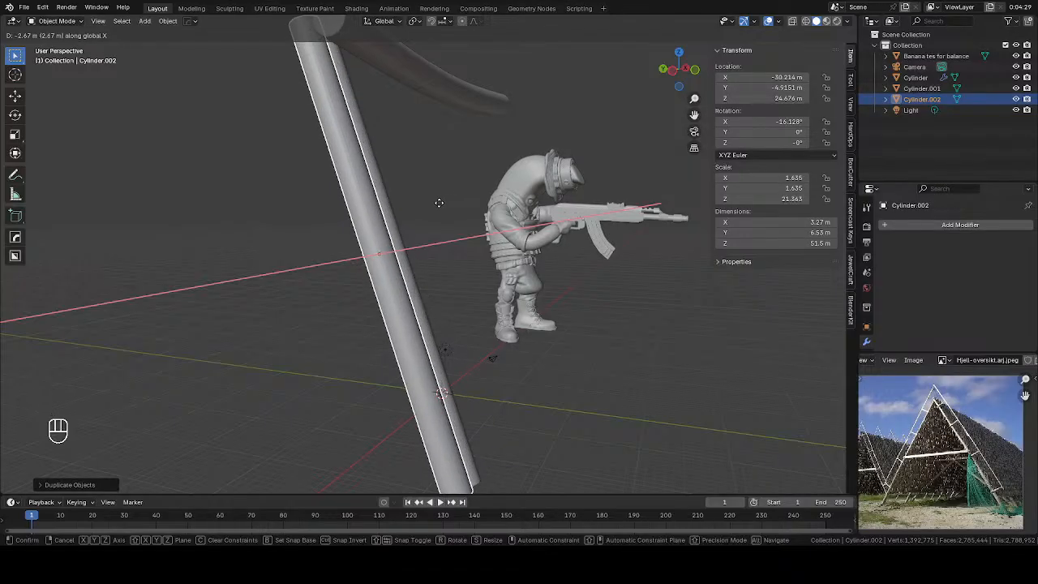
{"action": "left_click", "coordinate": [439, 203]}
{"action": "type", "text": "rz180"}
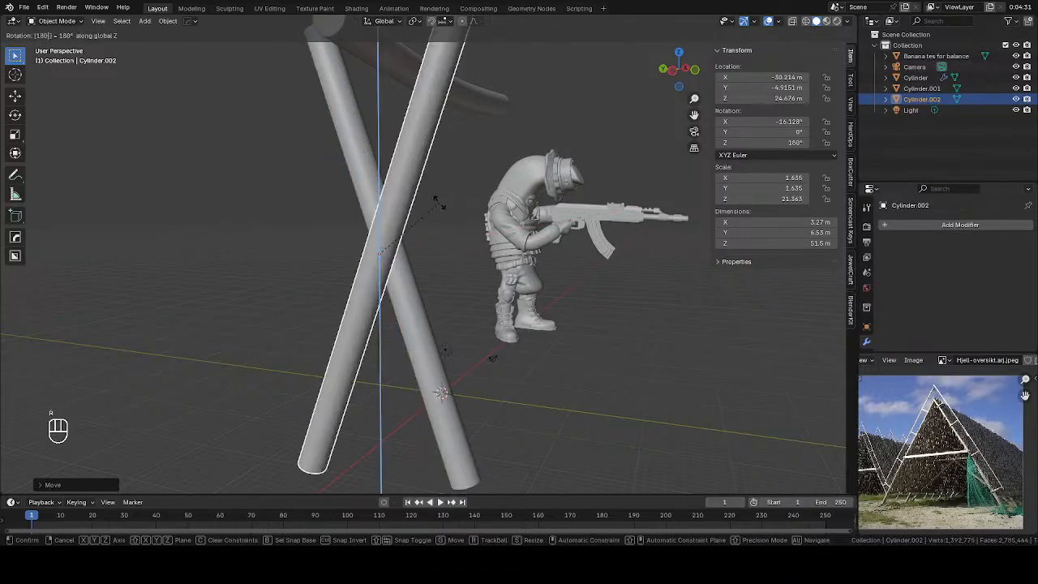
{"action": "key", "text": "Return"}
In the left view, move the copied post along Y to about 4.94 m so it crosses the first post under the beam
{"action": "key", "text": "KP_1"}
{"action": "key", "text": "KP_3"}
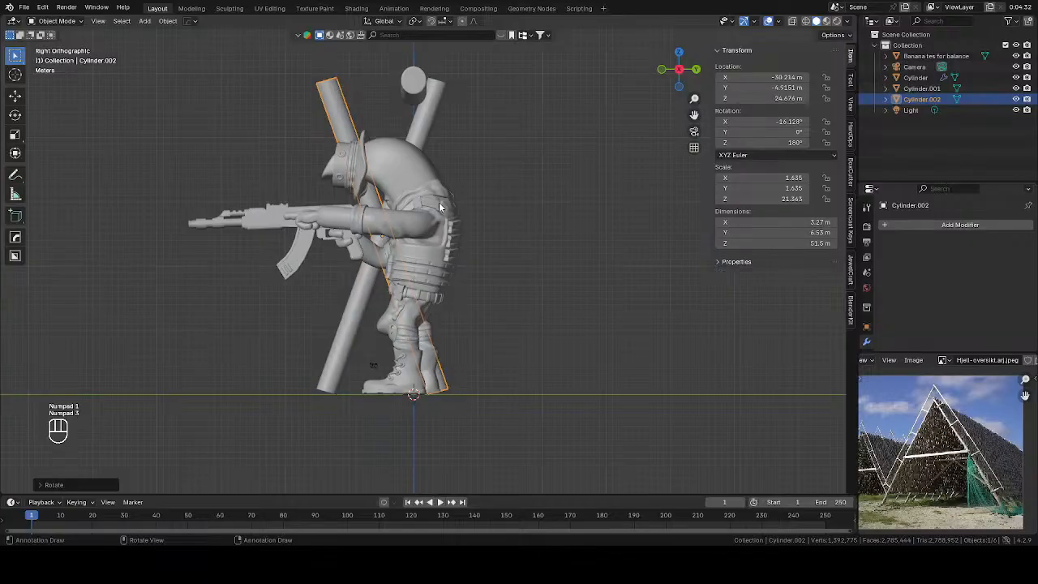
{"action": "key", "text": "ctrl+KP_3"}
{"action": "key", "text": "g"}
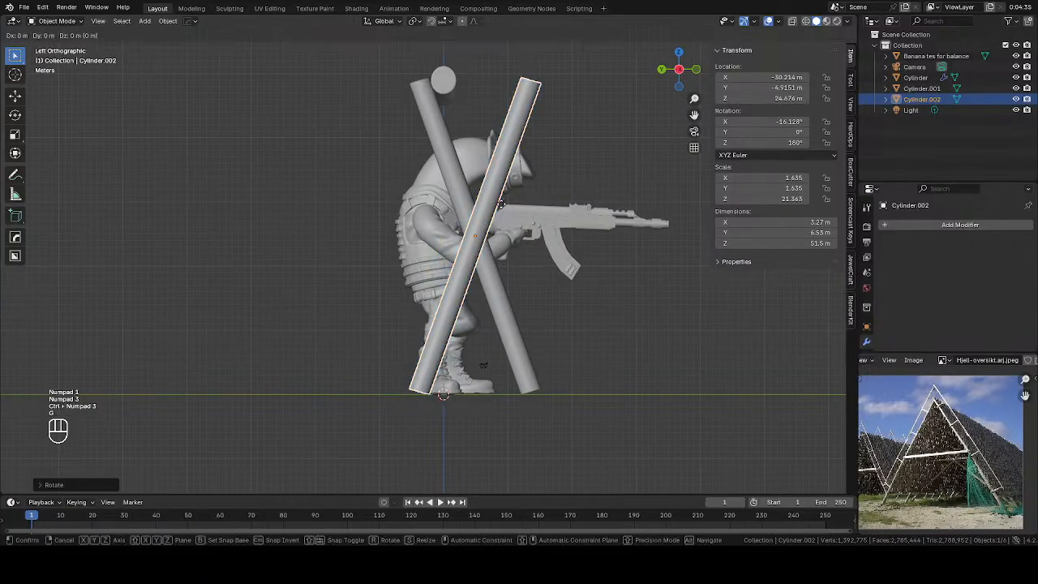
{"action": "key", "text": "y"}
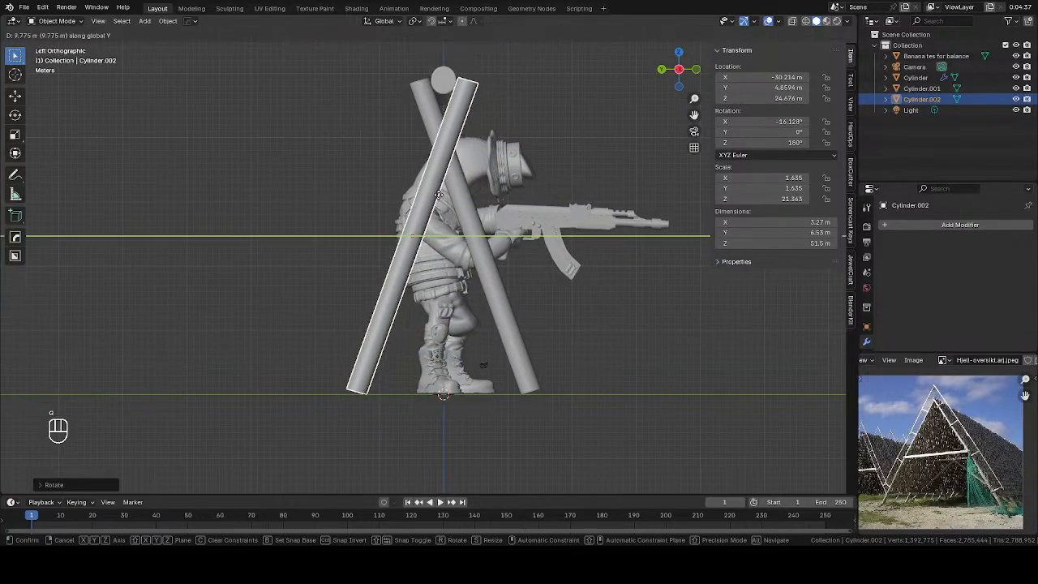
{"action": "left_click", "coordinate": [386, 209]}
{"action": "middle_click_drag", "start_coordinate": [386, 209], "coordinate": [364, 213]}
{"action": "scroll", "coordinate": [364, 213], "scroll_direction": "down", "scroll_amount": 3}
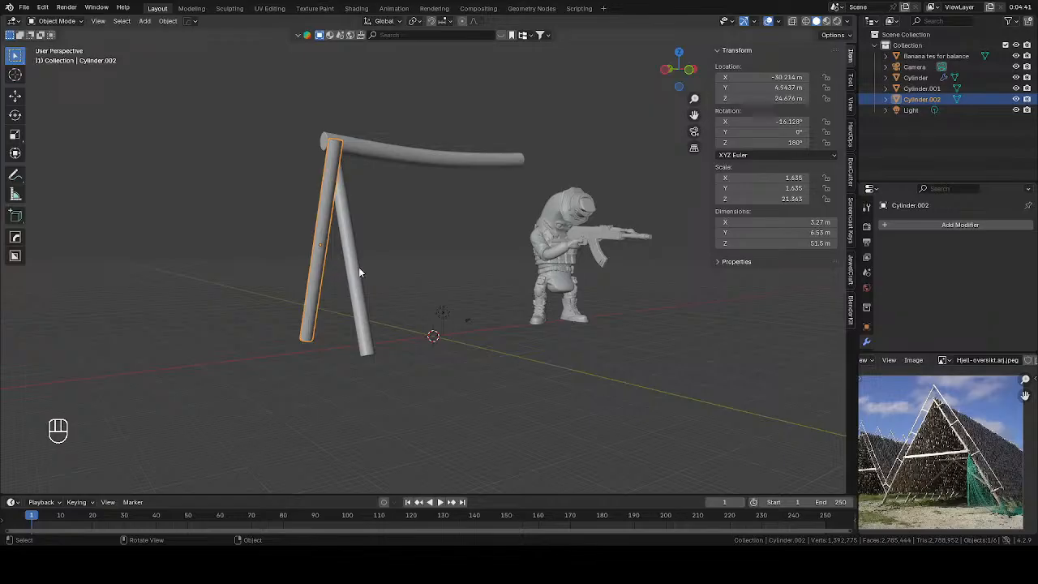
Select the sagging beam and duplicate it in place
{"action": "key", "text": "KP_1"}
{"action": "key", "text": "ctrl+KP_3"}
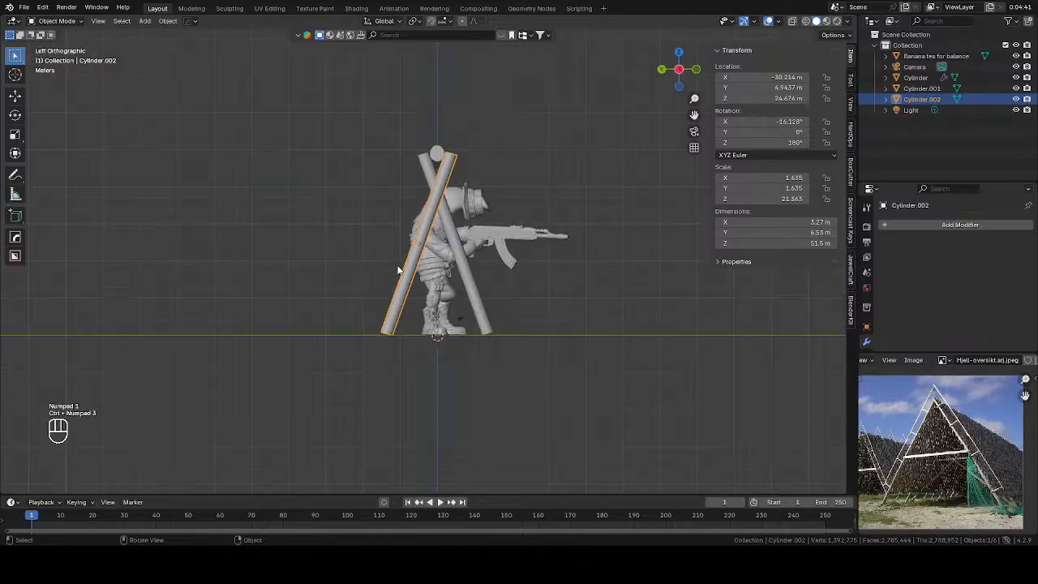
{"action": "left_click", "coordinate": [471, 256]}
{"action": "left_click", "coordinate": [422, 241]}
{"action": "left_click", "coordinate": [445, 150]}
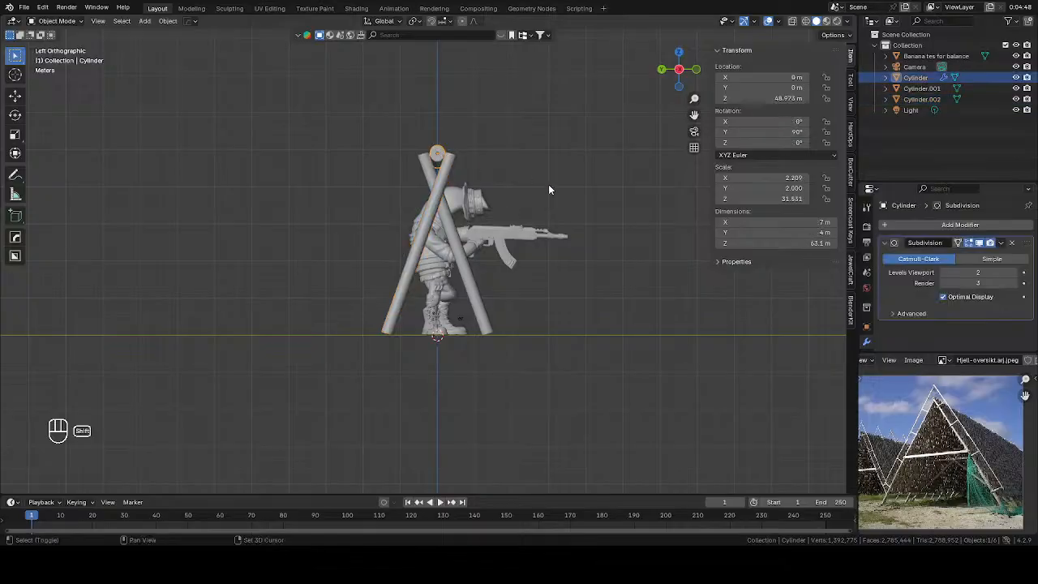
{"action": "key", "text": "shift+d"}
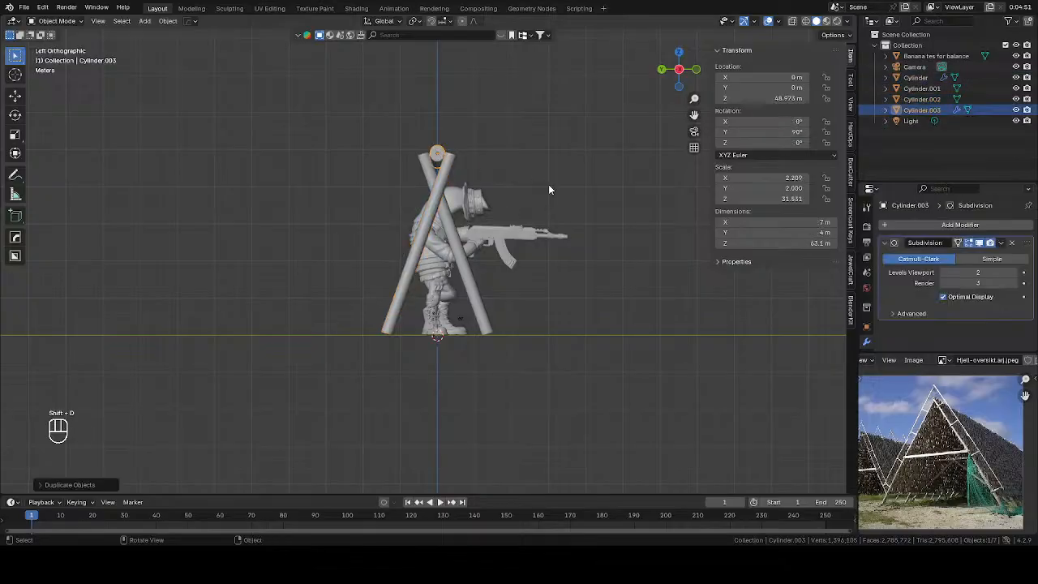
{"action": "right_click", "coordinate": [548, 188]}
Move the beam copy along X to about -42.4 m and rotate it 90° about Z to lie across the posts
{"action": "middle_click_drag", "start_coordinate": [557, 139], "coordinate": [509, 152]}
{"action": "key", "text": "g"}
{"action": "key", "text": "y"}
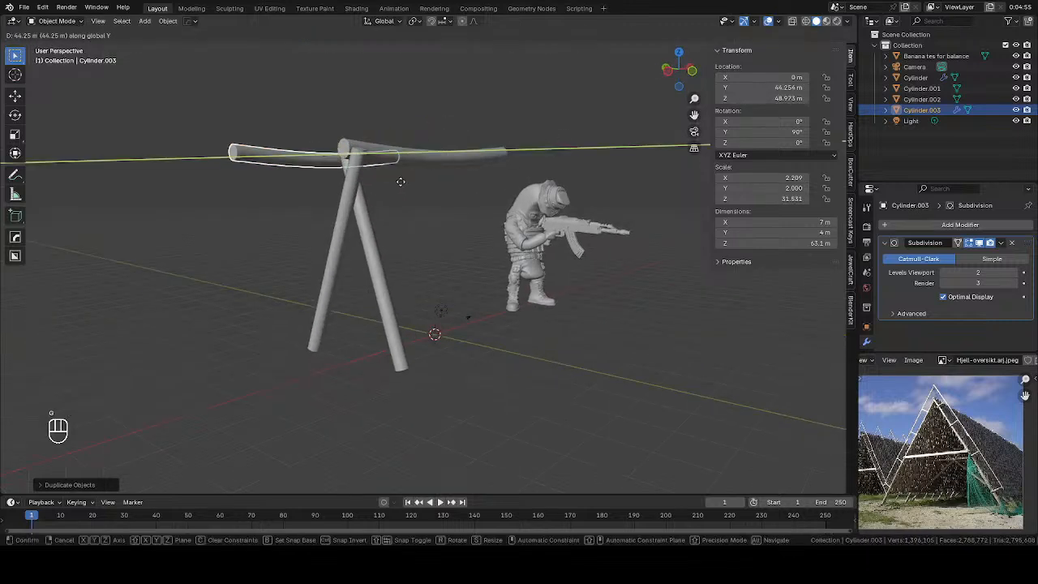
{"action": "key", "text": "x"}
{"action": "left_click", "coordinate": [378, 198]}
{"action": "type", "text": "rz"}
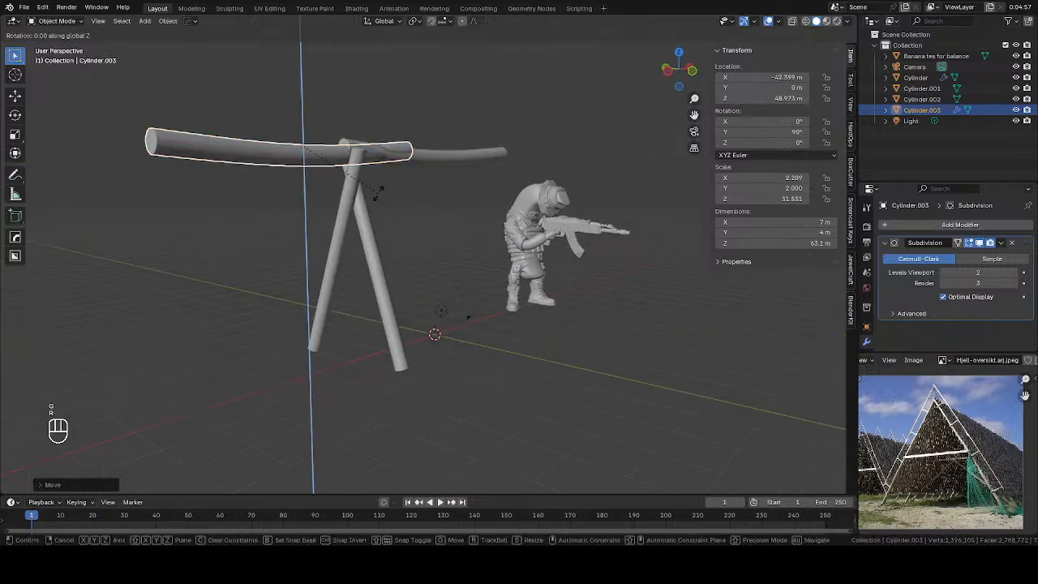
{"action": "type", "text": "90"}
{"action": "key", "text": "Return"}
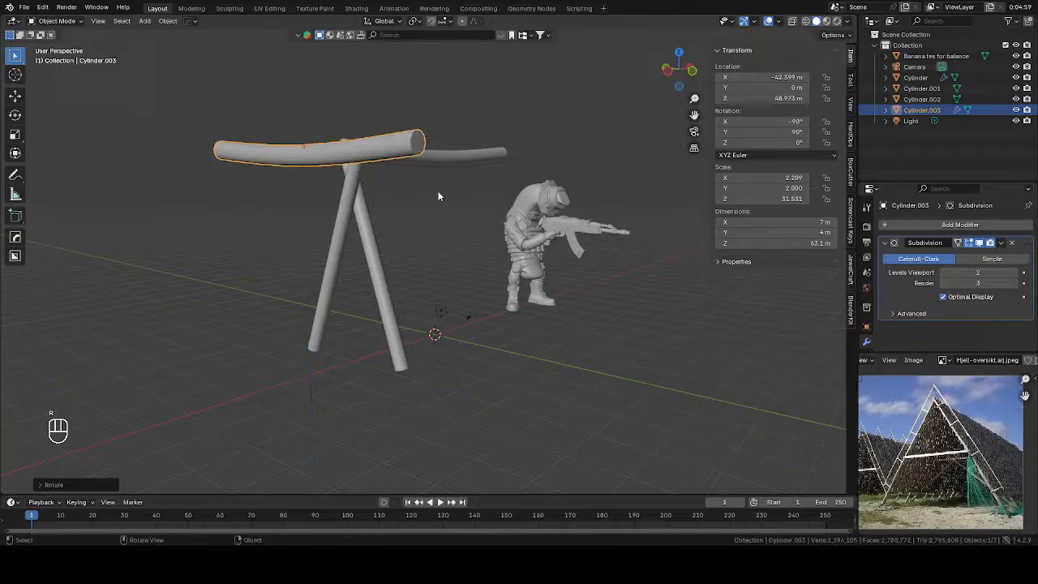
Scale the crossbar down uniformly to about 47.7 m long and lower it to about 24.4 m in Z
{"action": "key", "text": "s"}
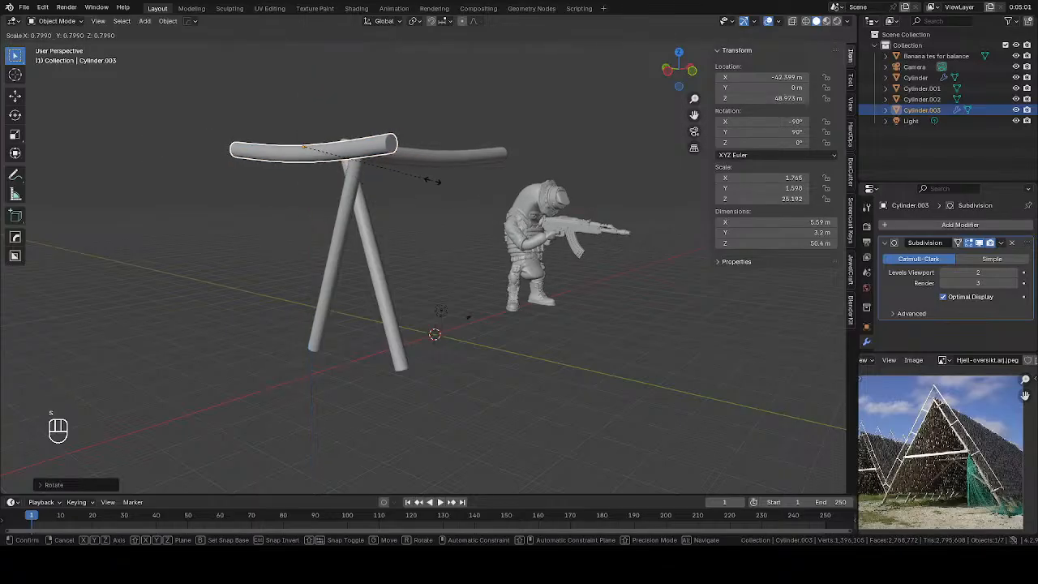
{"action": "left_click", "coordinate": [426, 184]}
{"action": "key", "text": "g"}
{"action": "key", "text": "z"}
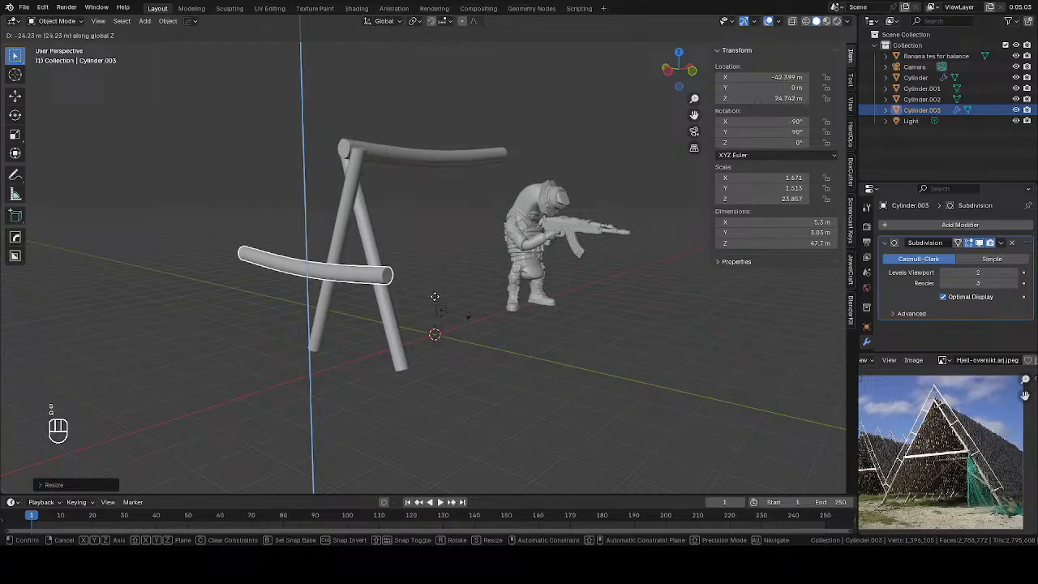
{"action": "left_click", "coordinate": [427, 297]}
{"action": "key", "text": "g"}
{"action": "key", "text": "y"}
{"action": "right_click", "coordinate": [451, 285]}
{"action": "key", "text": "z"}
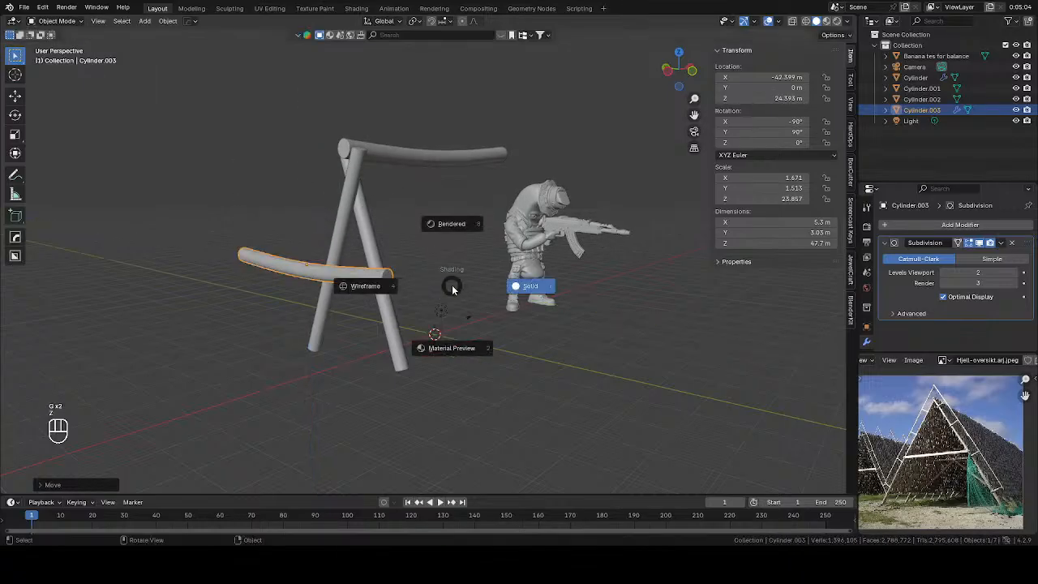
{"action": "right_click", "coordinate": [451, 284]}
Lower the crossbar to about 21.4 m in Z and move it along X to about -31.6 m, near the posts
{"action": "key", "text": "g"}
{"action": "middle_click", "coordinate": [451, 289]}
{"action": "left_click", "coordinate": [450, 301]}
{"action": "key", "text": "g"}
{"action": "key", "text": "y"}
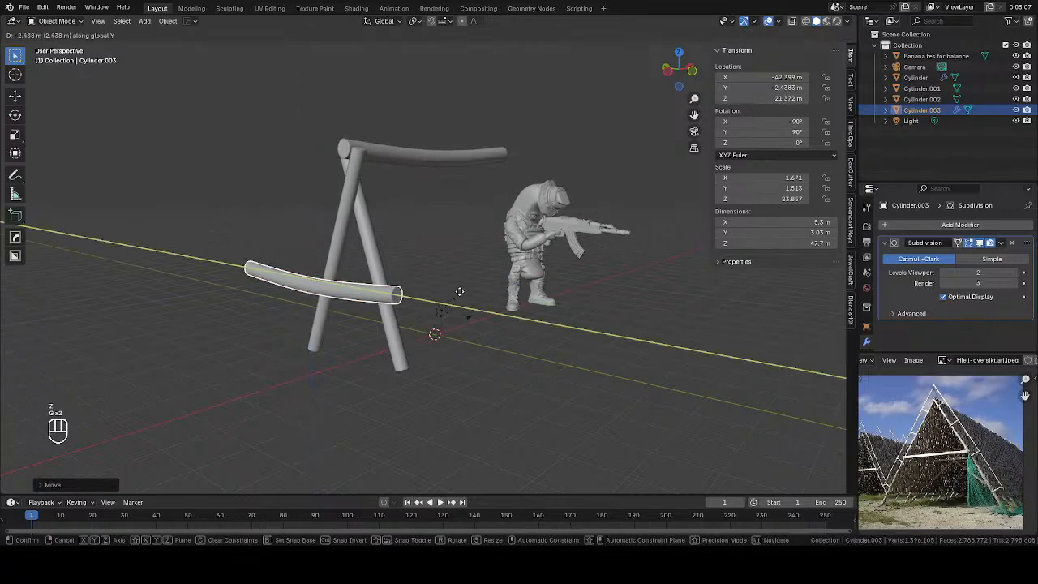
{"action": "key", "text": "x"}
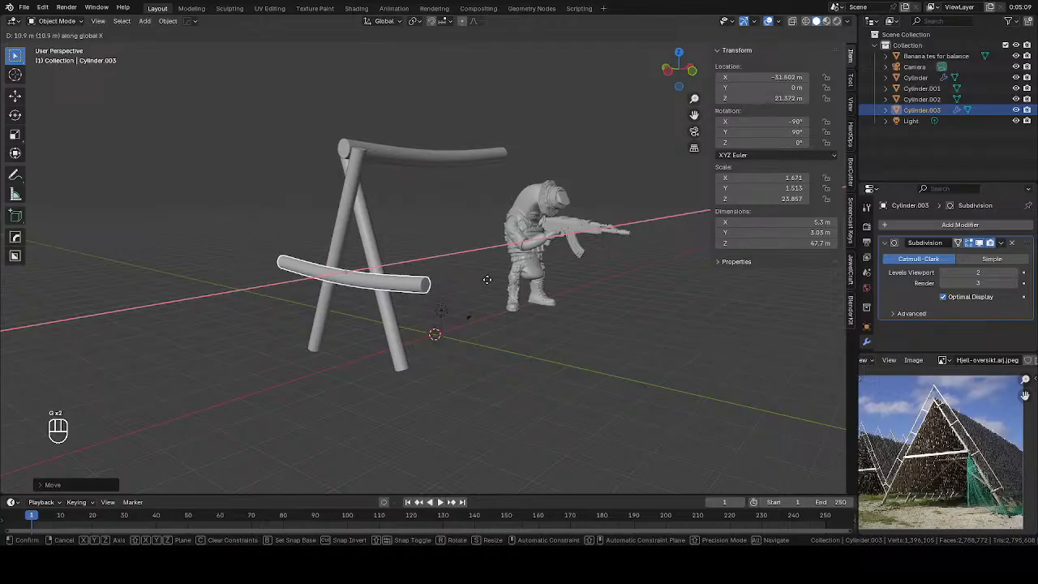
{"action": "left_click", "coordinate": [487, 282]}
Scale the crossbar along Y to shorten it to about 34.3 m
{"action": "middle_click_drag", "start_coordinate": [488, 283], "coordinate": [442, 294]}
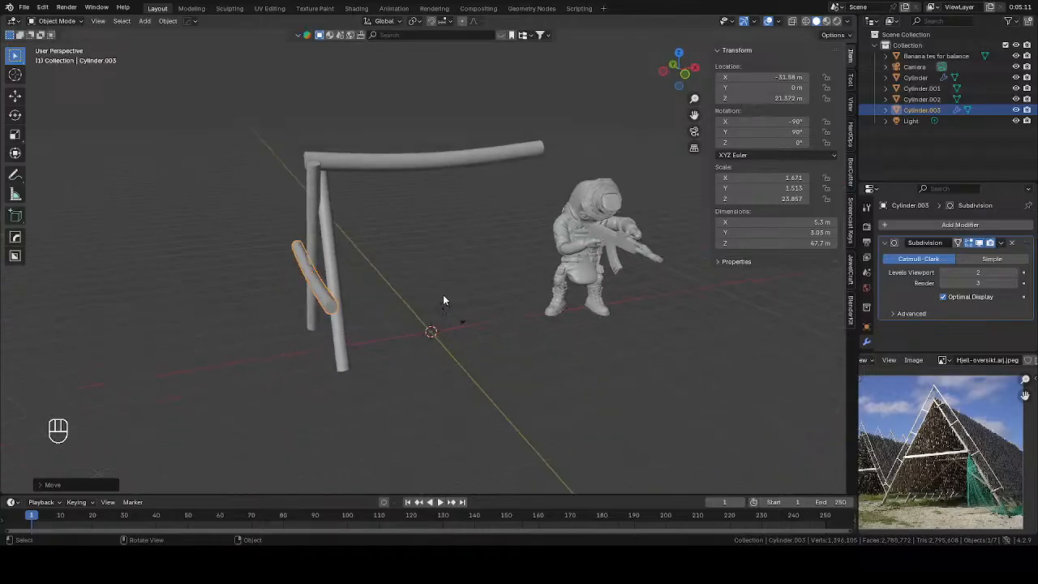
{"action": "key", "text": "s"}
{"action": "key", "text": "y"}
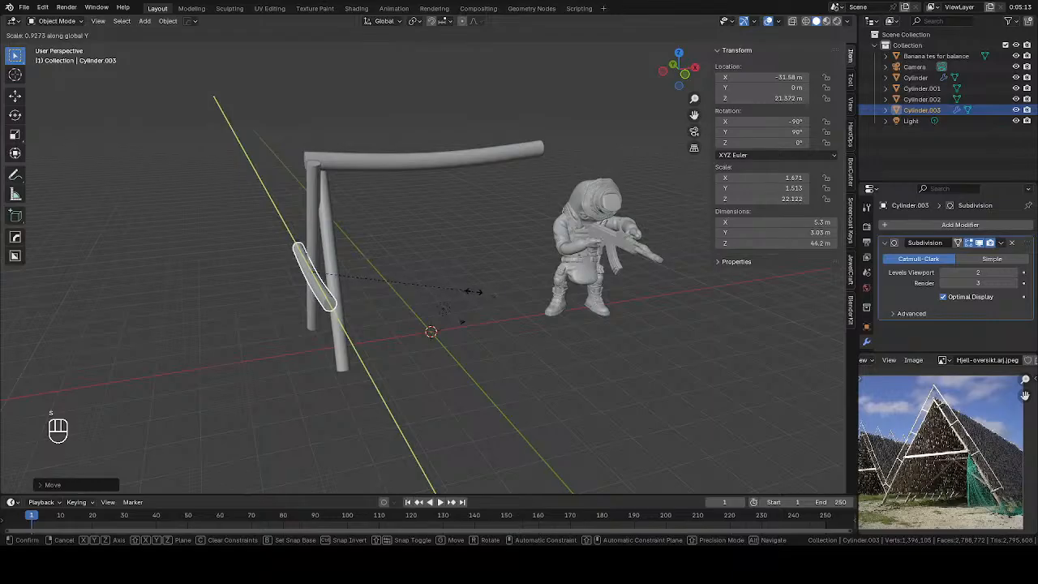
{"action": "left_click", "coordinate": [446, 261]}
{"action": "middle_click_drag", "start_coordinate": [445, 253], "coordinate": [551, 284]}
{"action": "key", "text": "r"}
{"action": "key", "text": "z"}
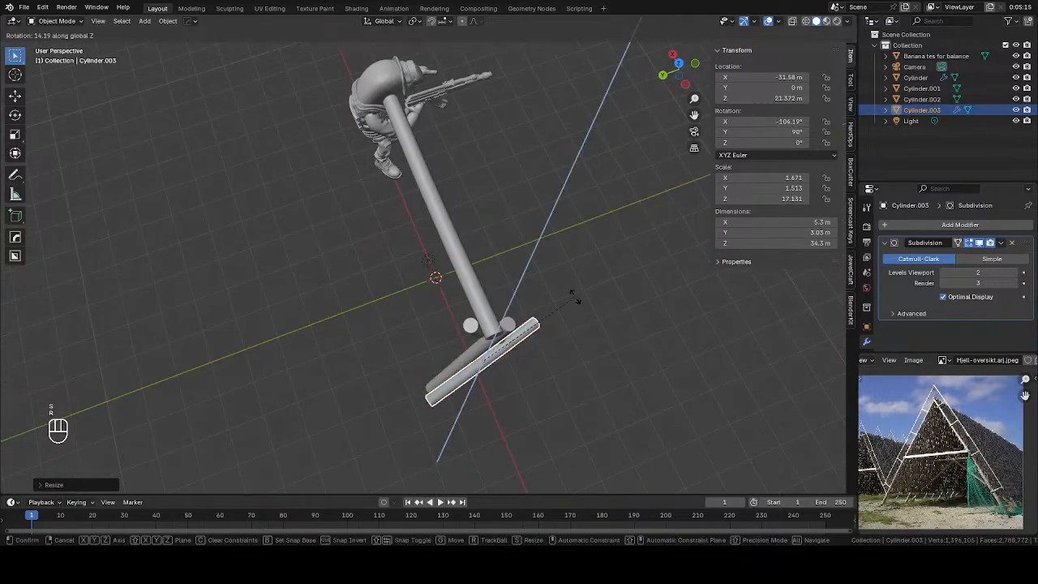
{"action": "right_click", "coordinate": [573, 297]}
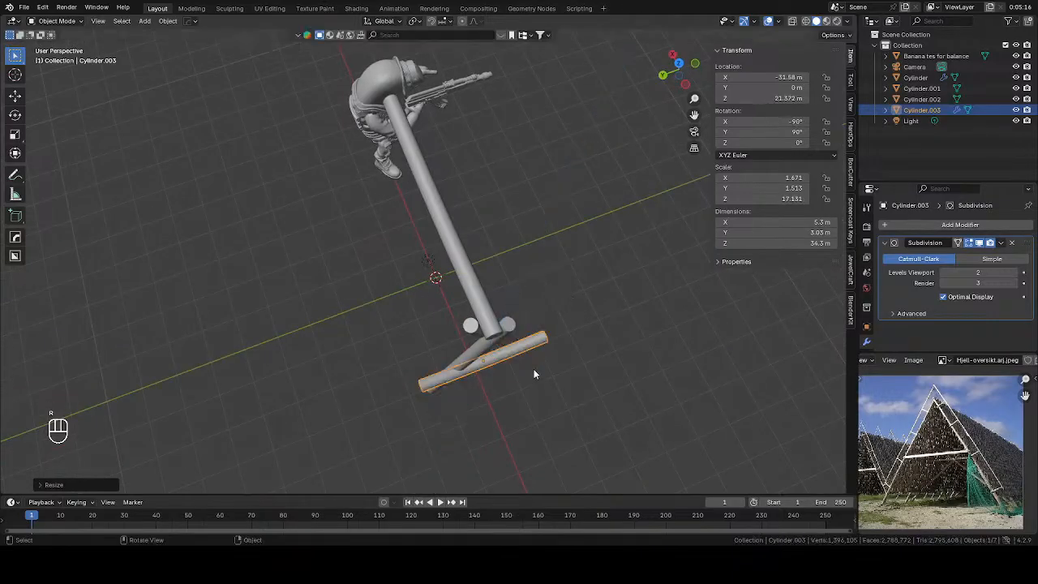
Rotate the copied leaning post about Z to about 166.3°
{"action": "left_click", "coordinate": [481, 352]}
{"action": "key", "text": "r"}
{"action": "key", "text": "z"}
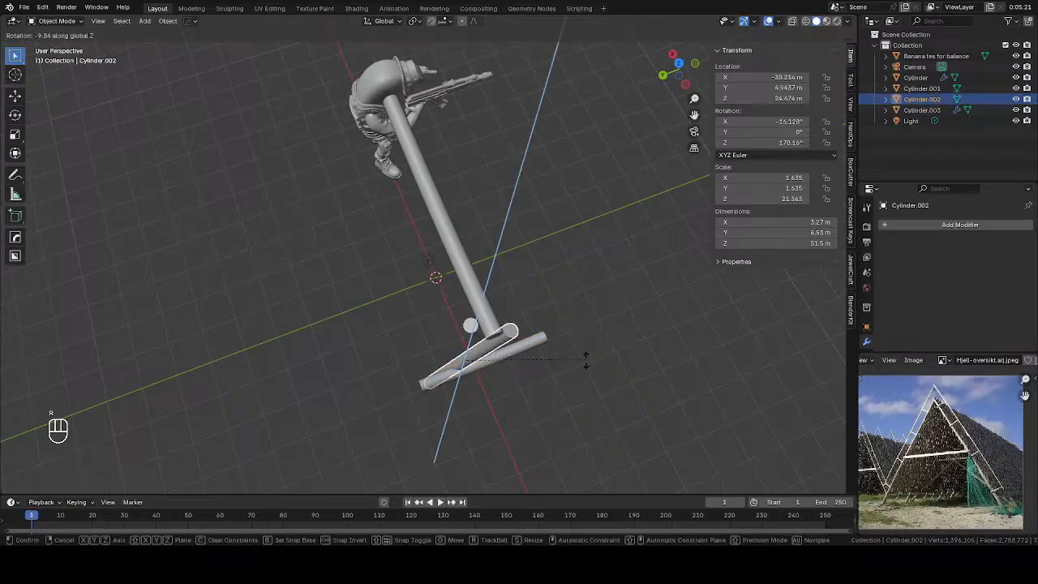
{"action": "left_click", "coordinate": [584, 372]}
{"action": "key", "text": "g"}
{"action": "key", "text": "x"}
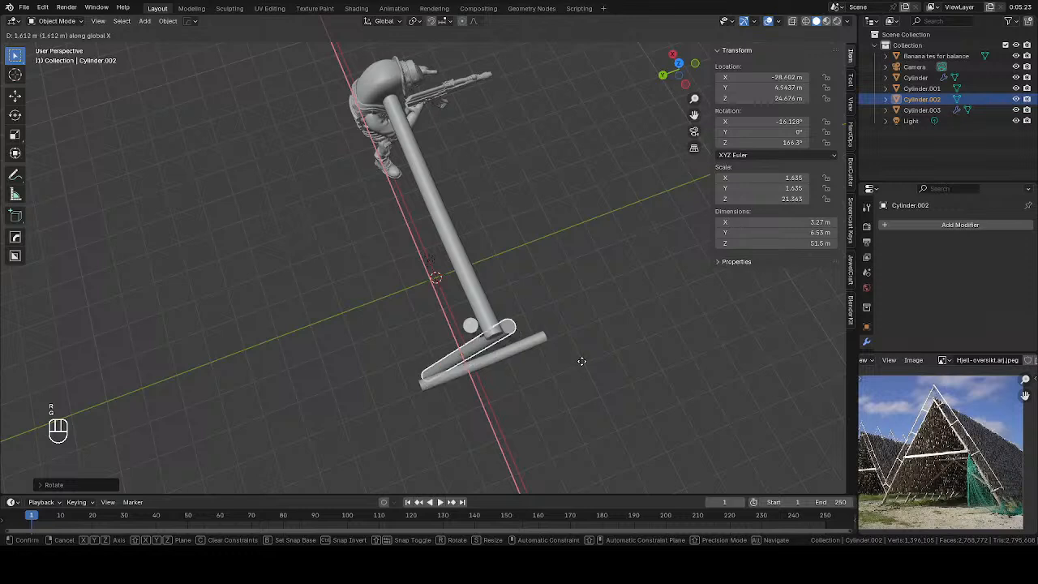
{"action": "right_click", "coordinate": [581, 360]}
Move the crossbar along X to about -30.2 m so it sits closer against the posts
{"action": "left_click", "coordinate": [515, 352]}
{"action": "key", "text": "g"}
{"action": "key", "text": "y"}
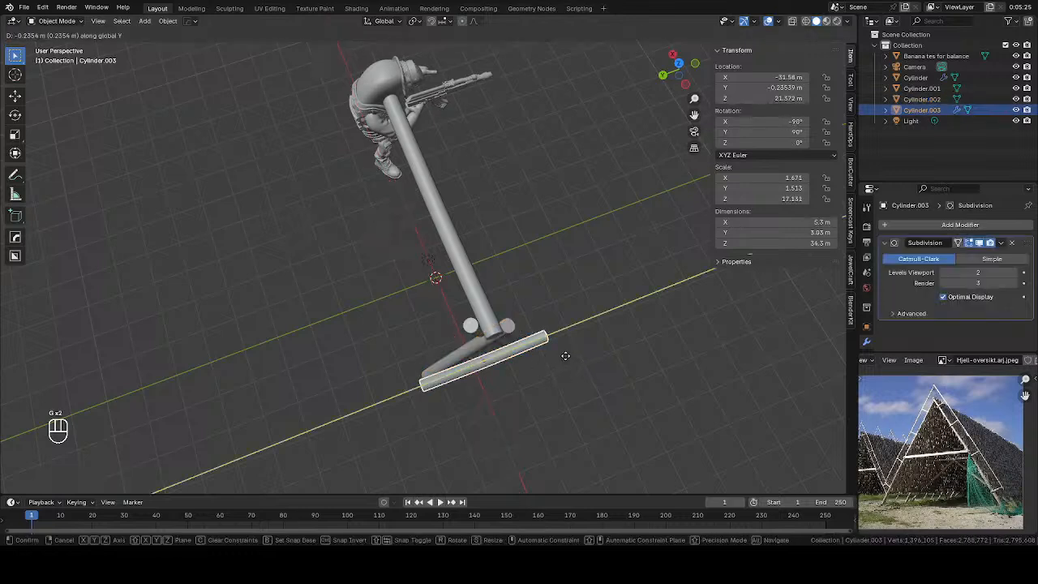
{"action": "key", "text": "x"}
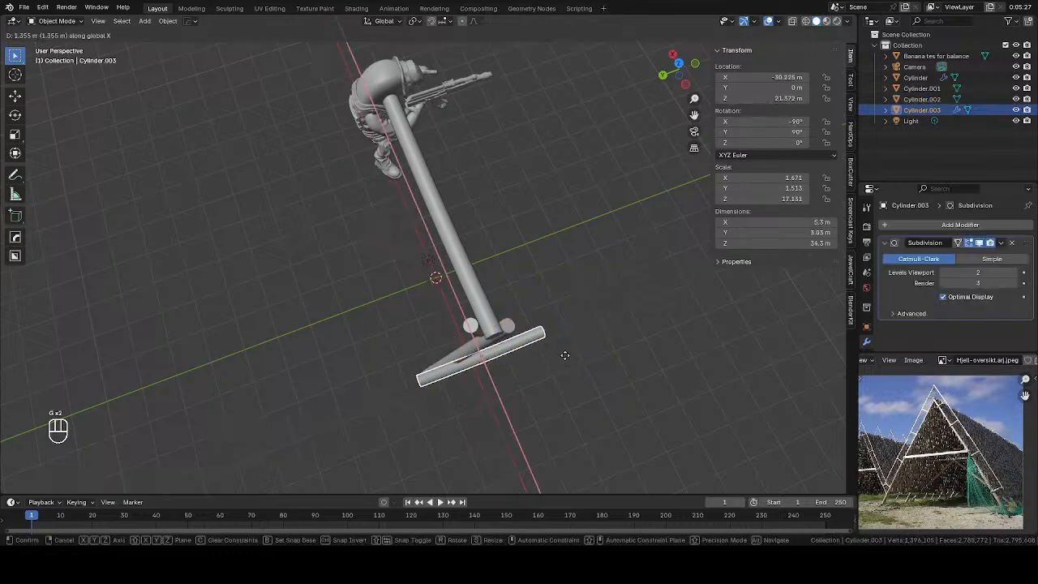
{"action": "left_click", "coordinate": [553, 370]}
In the left view, shorten the crossbar along Y, then scale it uniformly to about 20.4 m long and 2.8 m thick
{"action": "middle_click_drag", "start_coordinate": [553, 370], "coordinate": [456, 270]}
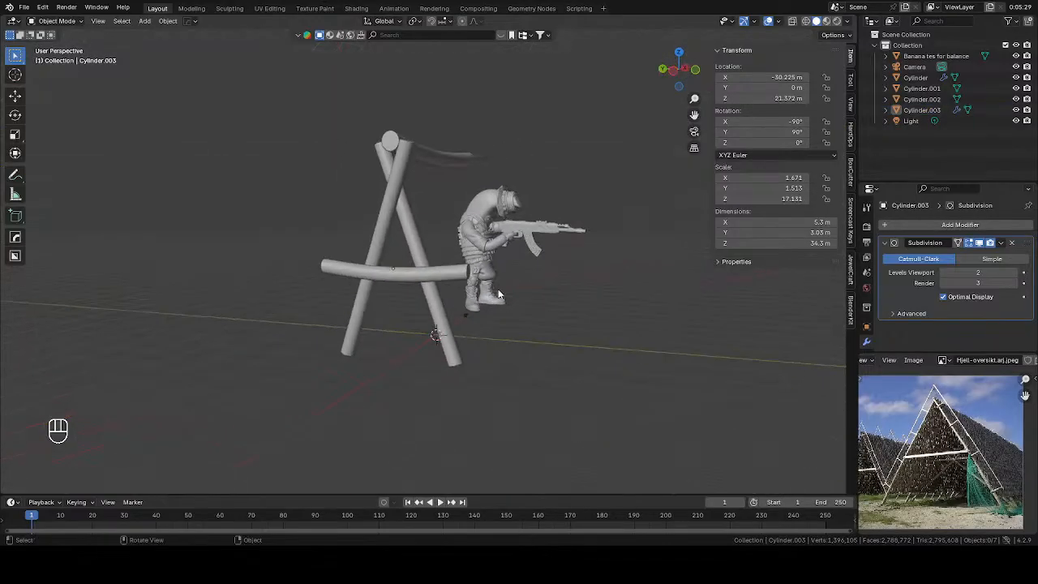
{"action": "key", "text": "KP_1"}
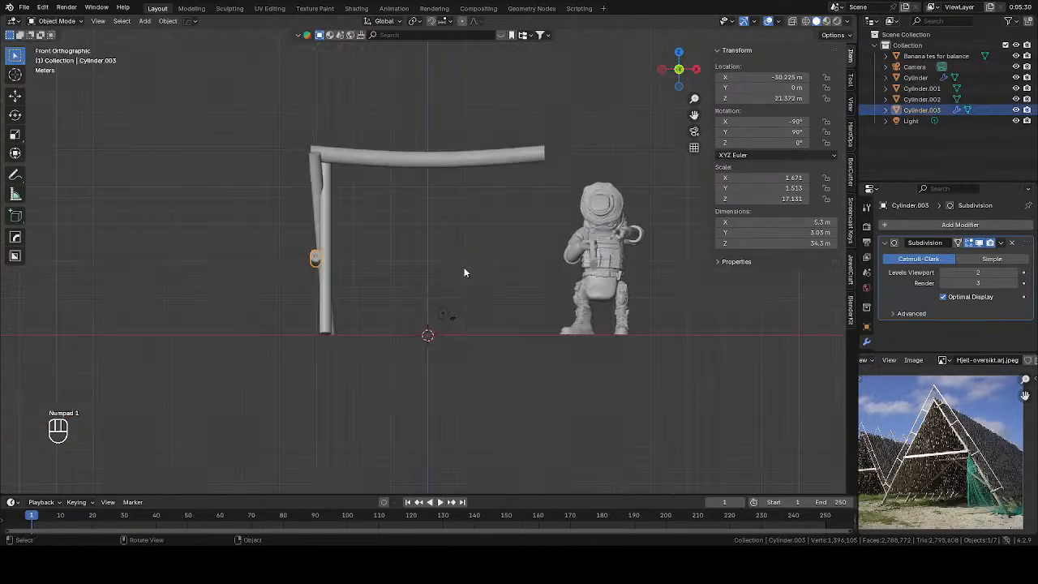
{"action": "key", "text": "ctrl+KP_3"}
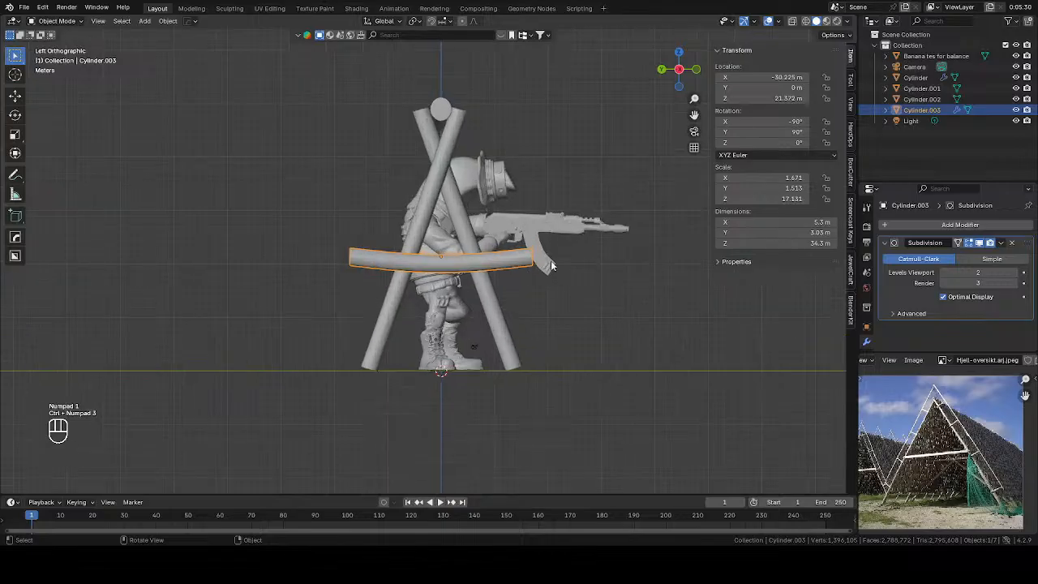
{"action": "key", "text": "s"}
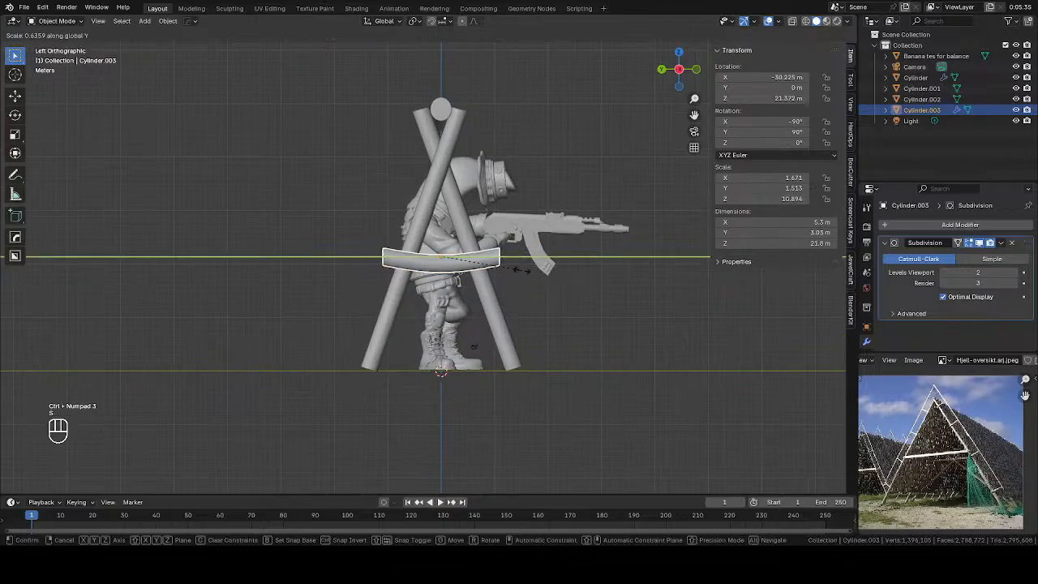
{"action": "left_click", "coordinate": [532, 274]}
{"action": "key", "text": "s"}
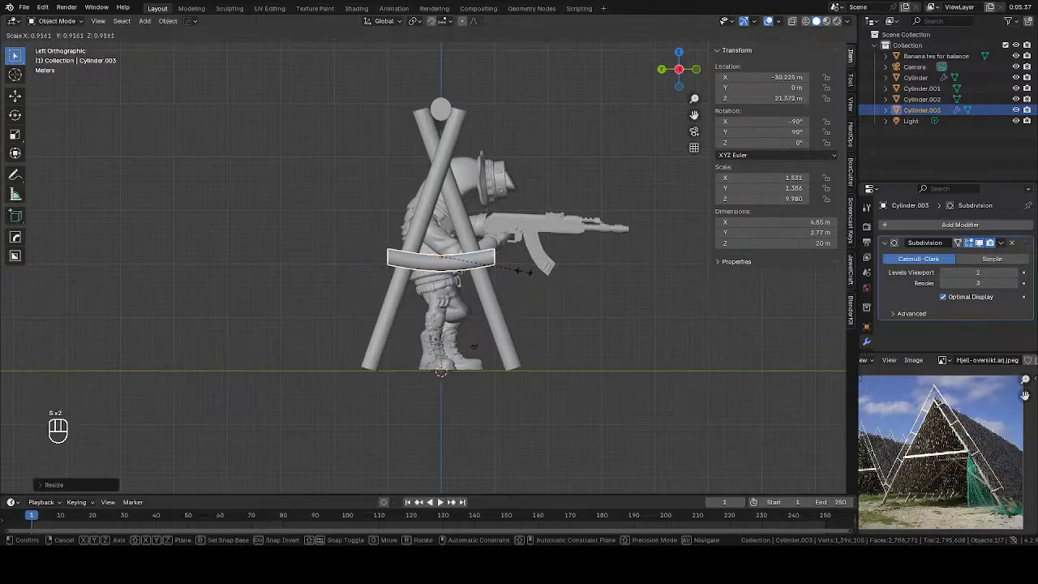
{"action": "left_click", "coordinate": [555, 288]}
{"action": "middle_click_drag", "start_coordinate": [555, 288], "coordinate": [516, 274]}
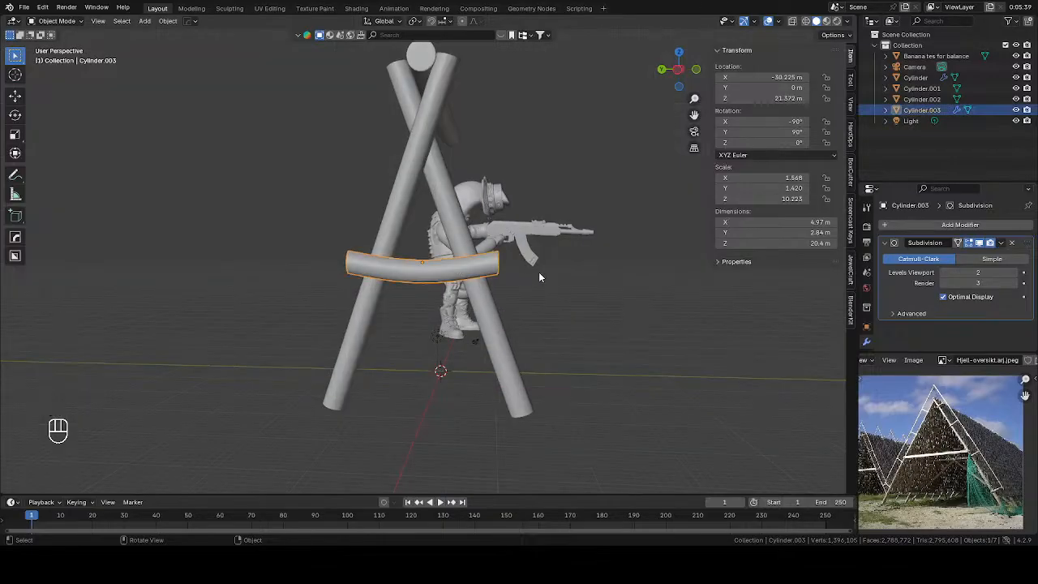
{"action": "key", "text": "Tab"}
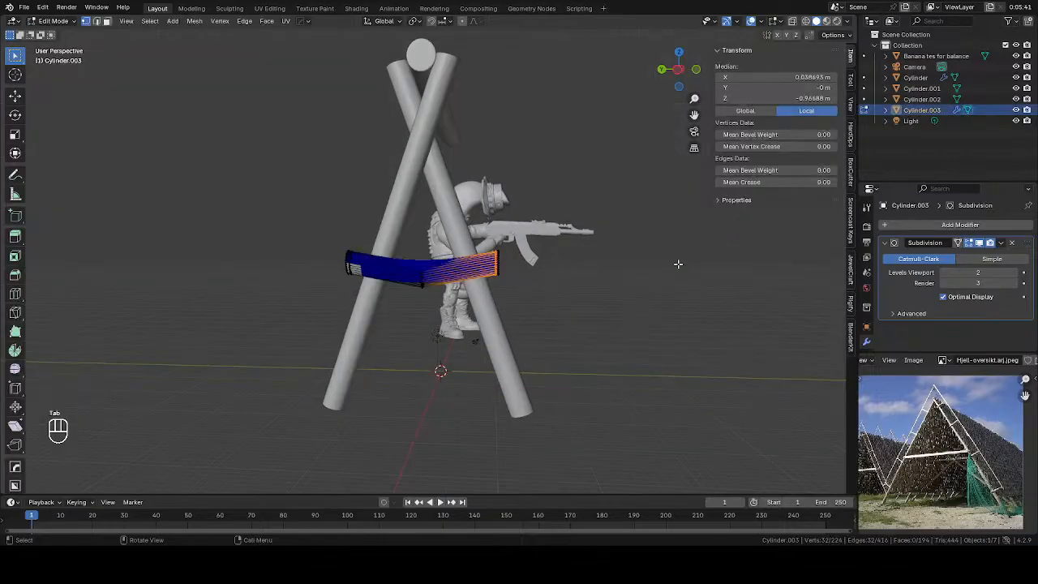
{"action": "key", "text": "a"}
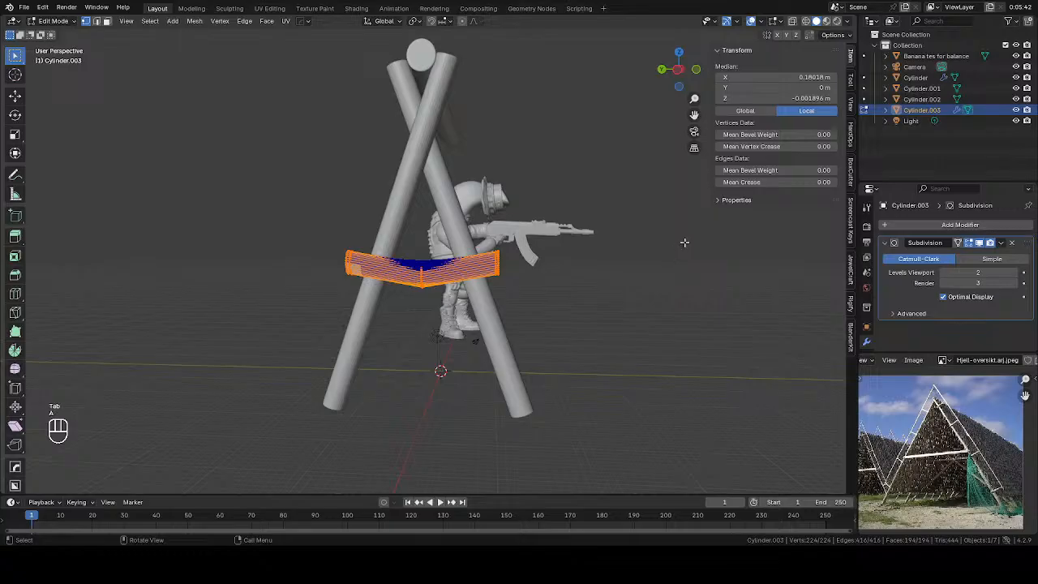
{"action": "key", "text": "alt+s"}
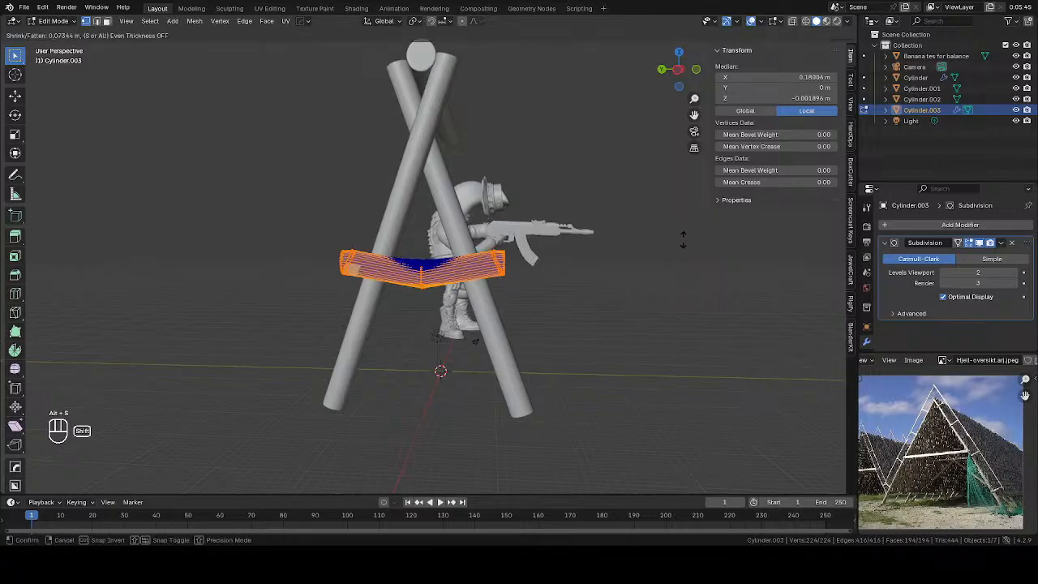
{"action": "left_click", "coordinate": [683, 242]}
{"action": "key", "text": "Tab"}
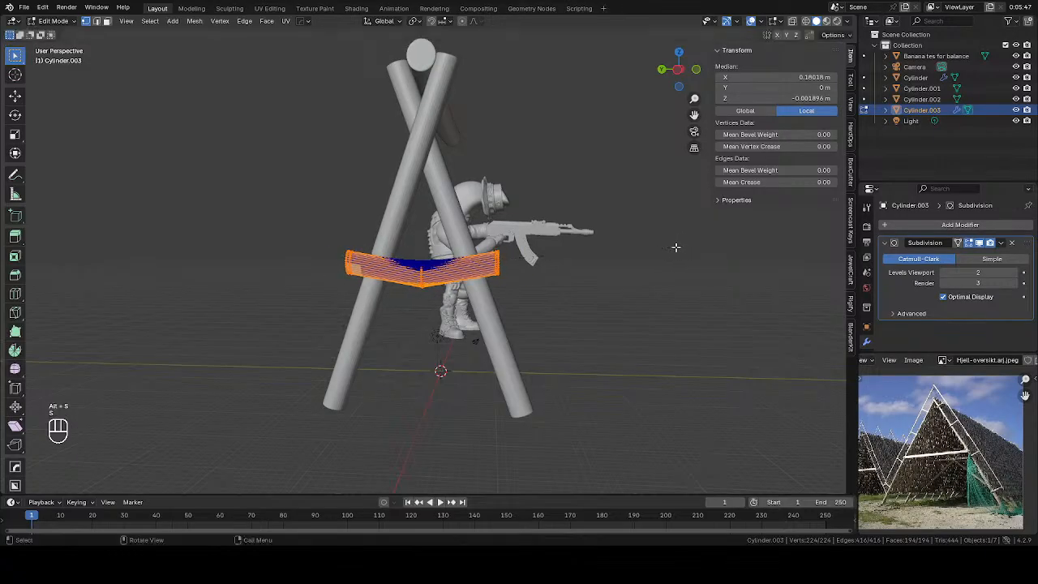
Join the two crossed leaning posts with a HardOps union Boolean
{"action": "left_click", "coordinate": [603, 352]}
{"action": "middle_click_drag", "start_coordinate": [603, 353], "coordinate": [539, 367]}
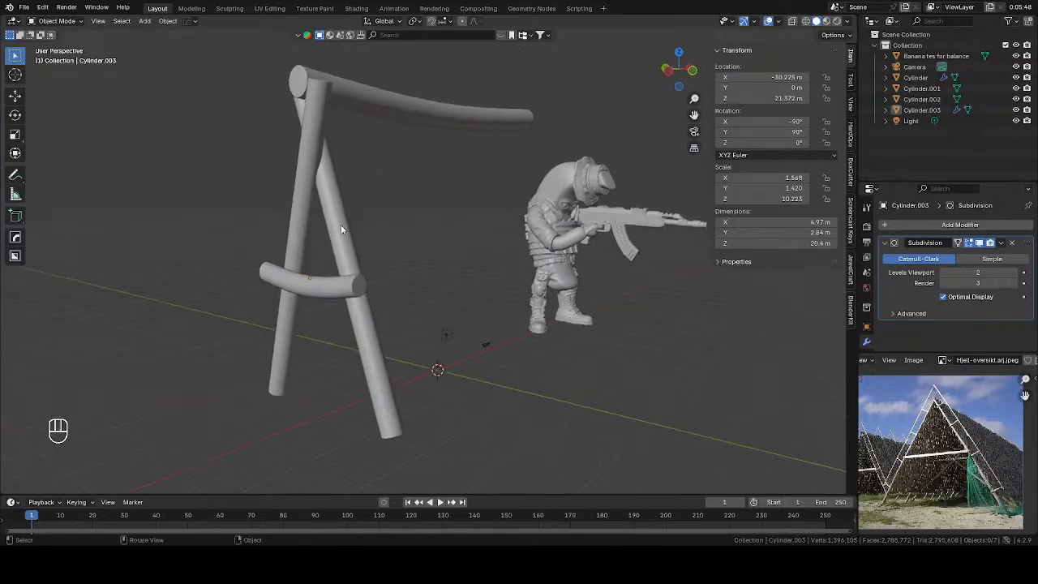
{"action": "left_click", "coordinate": [339, 225]}
{"action": "left_click", "coordinate": [312, 200], "text": "shift"}
{"action": "right_click", "coordinate": [477, 173]}
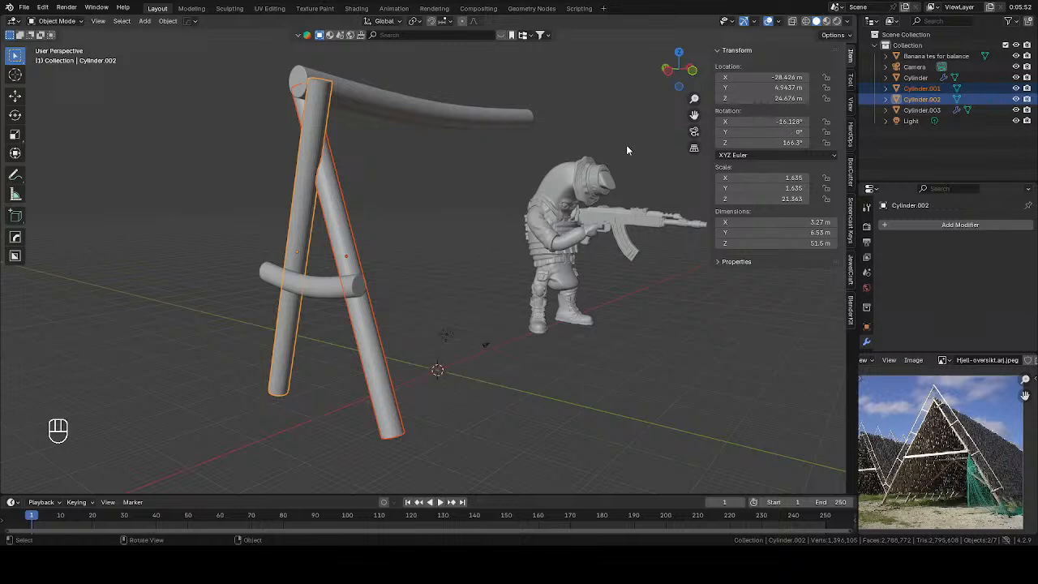
{"action": "key", "text": "q"}
{"action": "mouse_move", "coordinate": [520, 211]}
{"action": "left_click", "coordinate": [572, 236]}
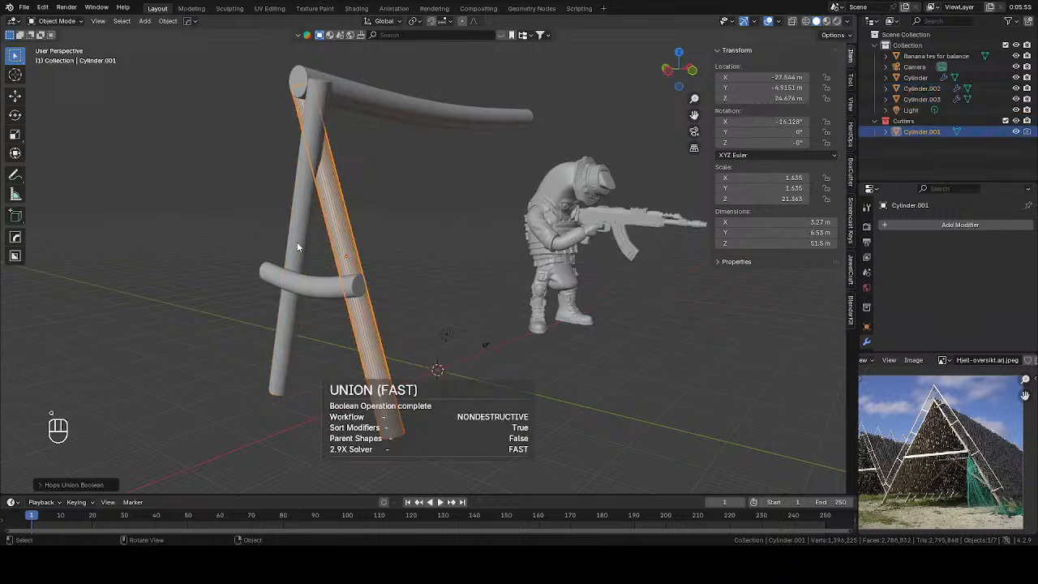
Apply the union modifier on the joined posts and delete the leftover cutter post
{"action": "right_click", "coordinate": [999, 242]}
{"action": "left_click", "coordinate": [973, 255]}
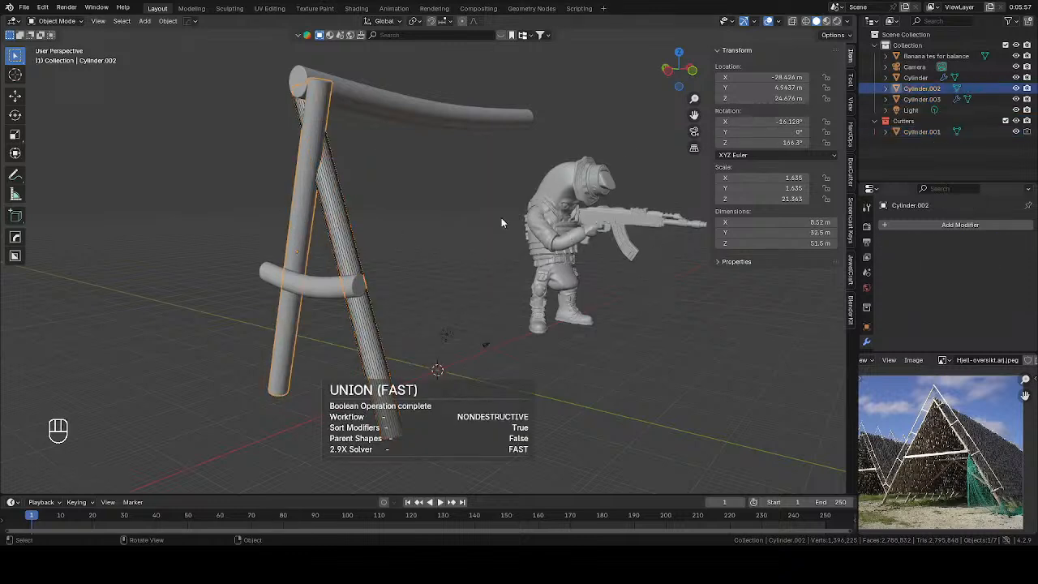
{"action": "left_click", "coordinate": [331, 230]}
{"action": "key", "text": "Delete"}
Add a Mirror modifier to the joined posts, using the beam as mirror object and only the Z axis
{"action": "left_click", "coordinate": [330, 204]}
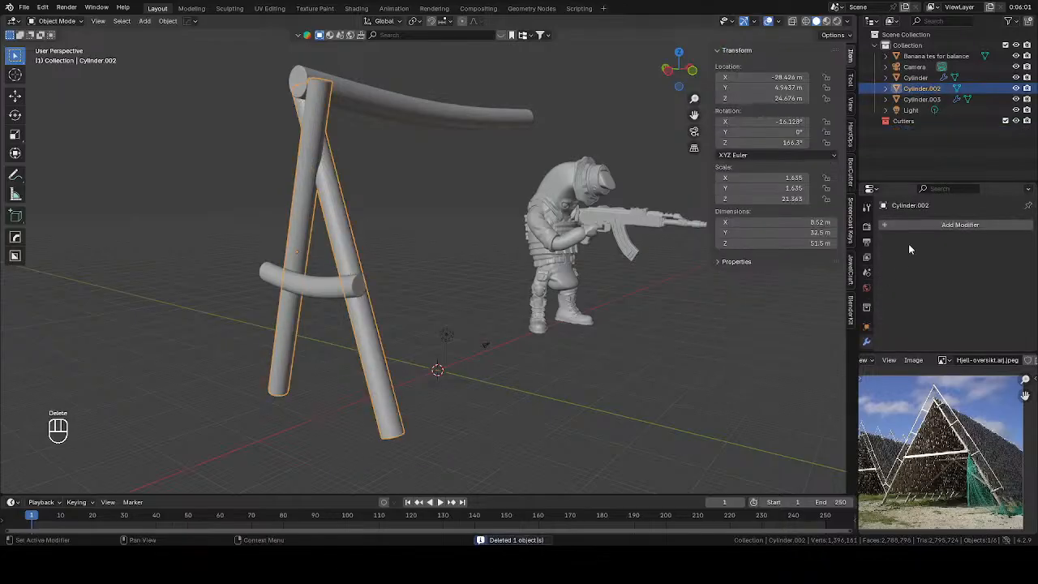
{"action": "left_click", "coordinate": [924, 225]}
{"action": "mouse_move", "coordinate": [920, 226]}
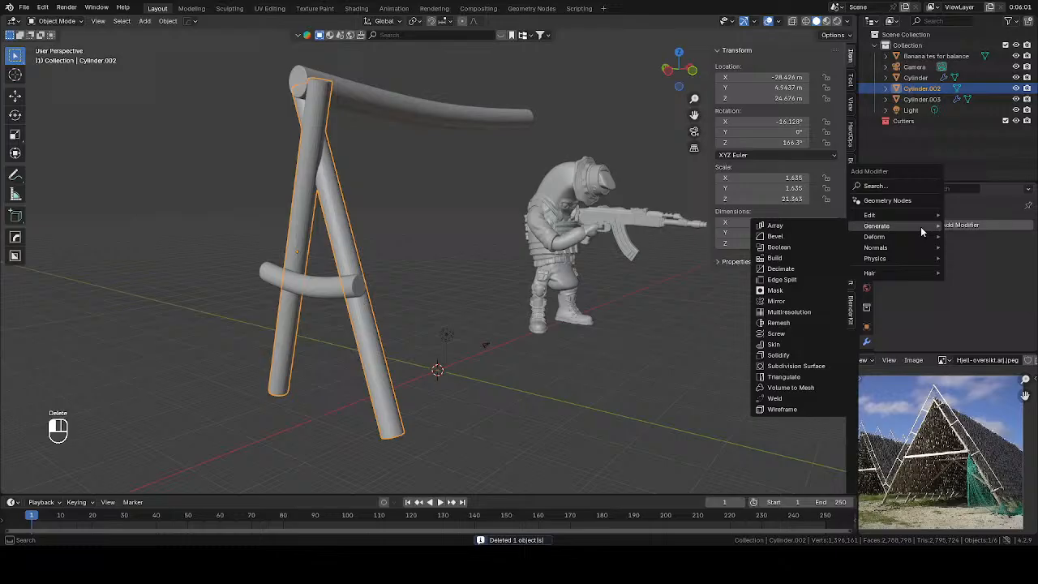
{"action": "left_click", "coordinate": [802, 301]}
{"action": "left_click", "coordinate": [1013, 299]}
{"action": "left_click", "coordinate": [508, 118]}
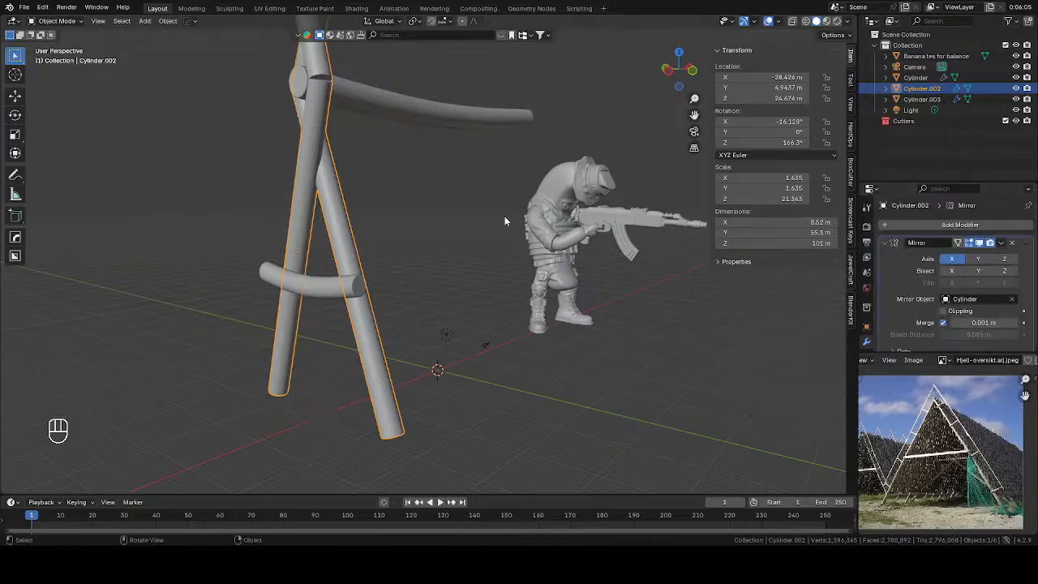
{"action": "left_click", "coordinate": [983, 259]}
{"action": "left_click", "coordinate": [982, 259]}
{"action": "left_click", "coordinate": [1004, 259]}
{"action": "left_click", "coordinate": [595, 368]}
{"action": "middle_click_drag", "start_coordinate": [595, 368], "coordinate": [574, 373]}
Mirror the crossbar to the other end with a Mirror modifier, using the beam as mirror object and only the Z axis
{"action": "left_click", "coordinate": [285, 284]}
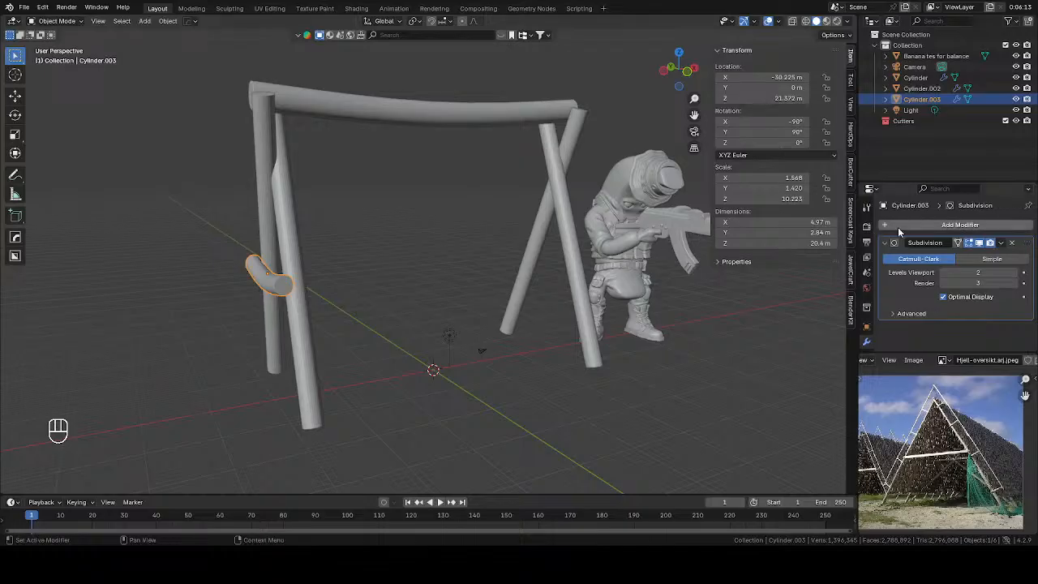
{"action": "left_click", "coordinate": [926, 226]}
{"action": "mouse_move", "coordinate": [918, 227]}
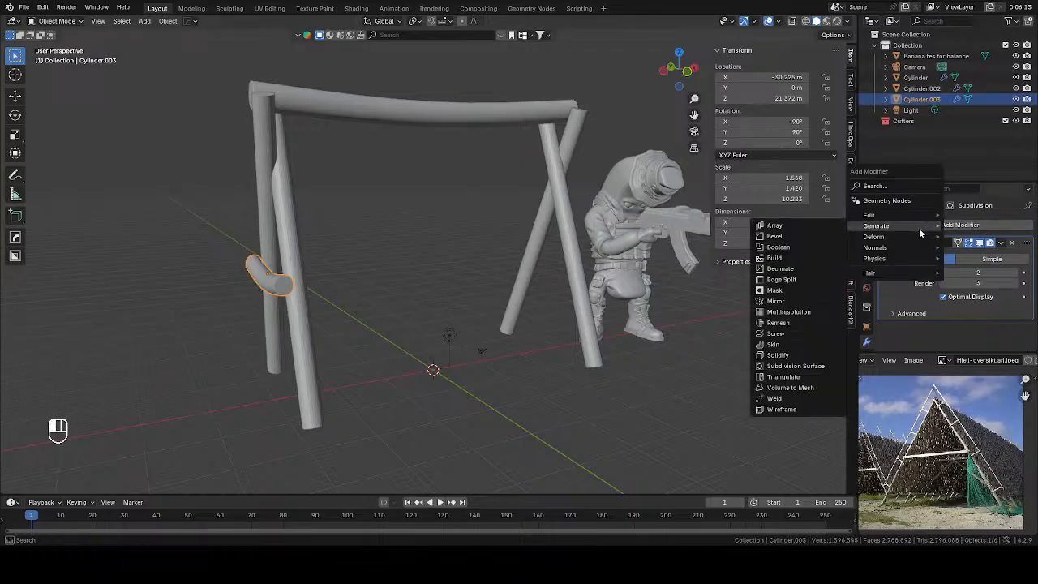
{"action": "left_click", "coordinate": [803, 299]}
{"action": "scroll", "coordinate": [957, 283], "scroll_direction": "down", "scroll_amount": 3}
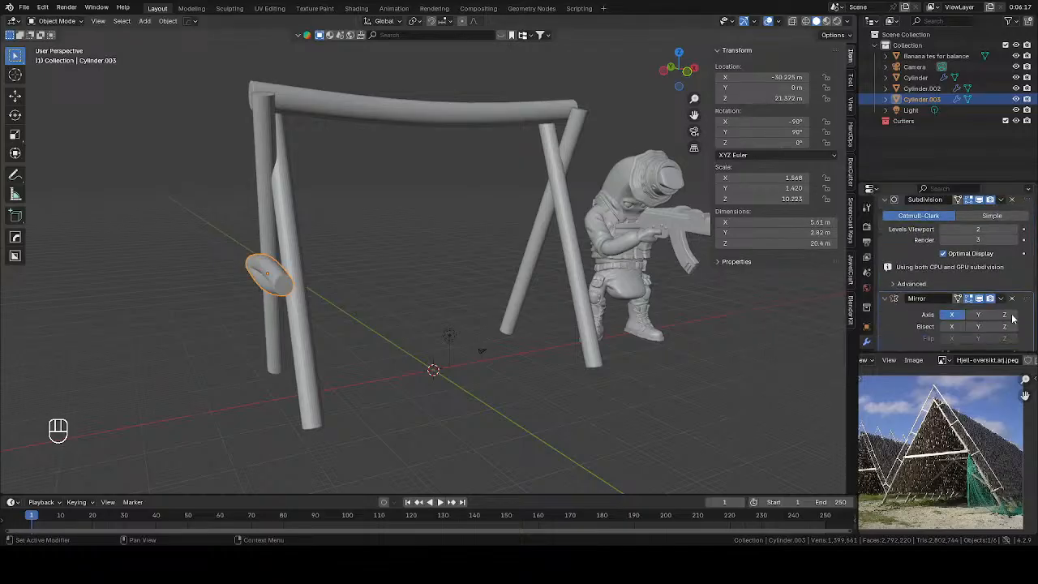
{"action": "left_click", "coordinate": [1012, 311]}
{"action": "left_click", "coordinate": [528, 118]}
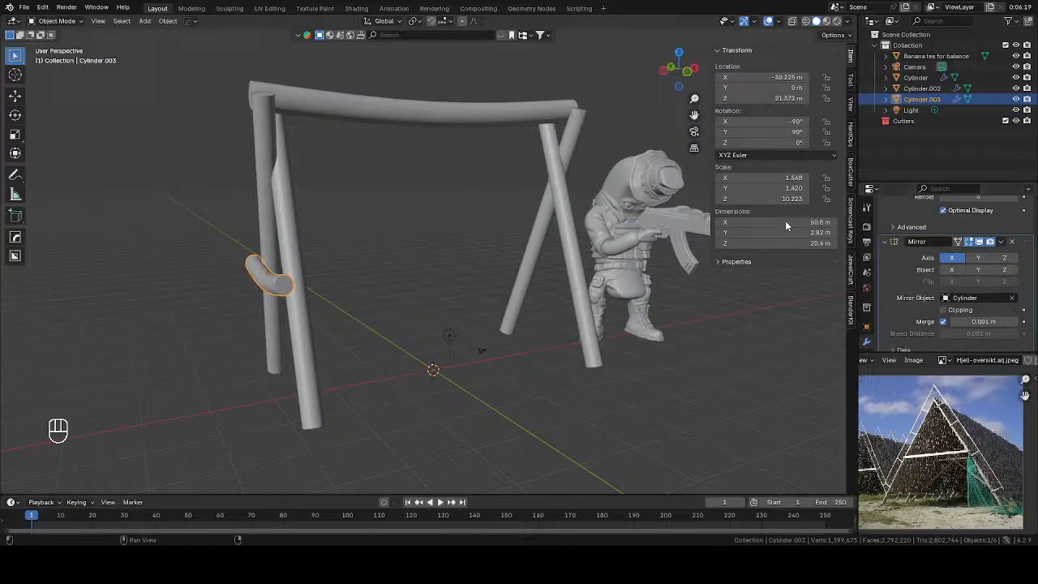
{"action": "left_click", "coordinate": [1001, 259]}
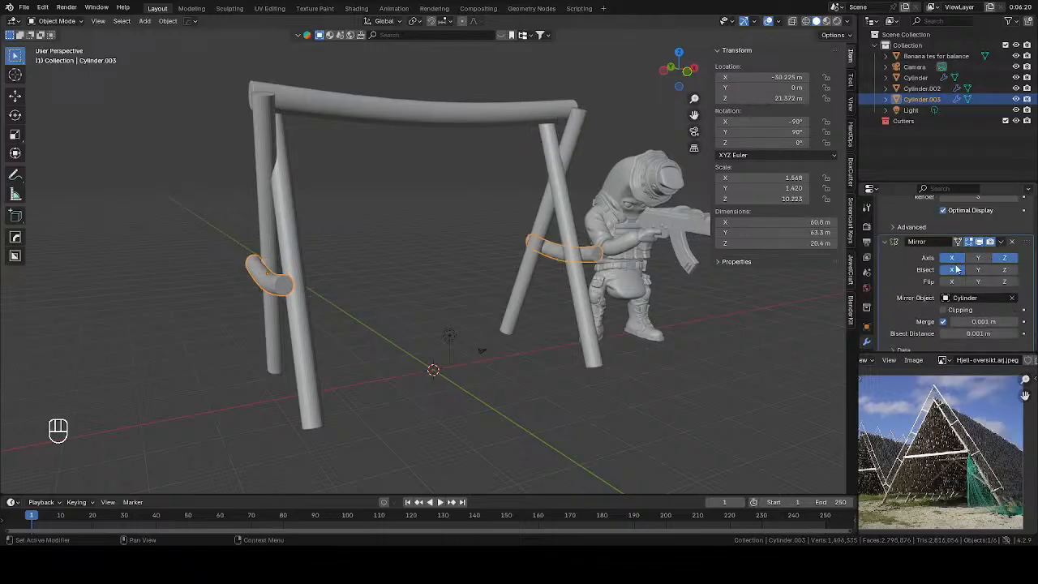
{"action": "left_click", "coordinate": [955, 269]}
{"action": "left_click", "coordinate": [952, 260]}
{"action": "left_click", "coordinate": [421, 325]}
In the front view, rotate the joined posts and crossbar together to splay the feet outward, bringing the crossbar's Y rotation to about 98.8°
{"action": "scroll", "coordinate": [421, 324], "scroll_direction": "down", "scroll_amount": 3}
{"action": "middle_click_drag", "start_coordinate": [422, 324], "coordinate": [458, 303]}
{"action": "key", "text": "KP_1"}
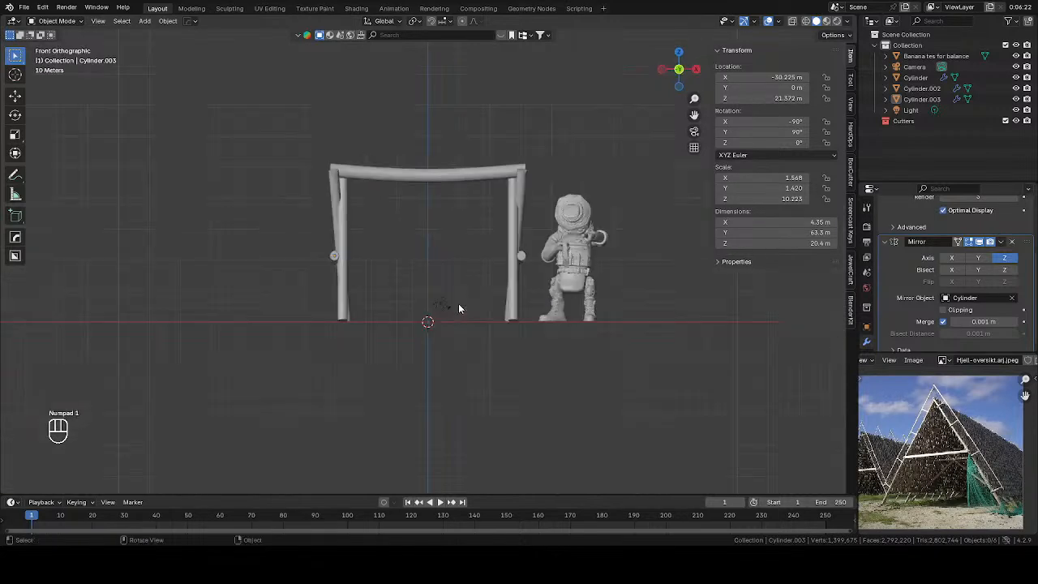
{"action": "left_click_drag", "start_coordinate": [299, 219], "coordinate": [373, 266]}
{"action": "key", "text": "r"}
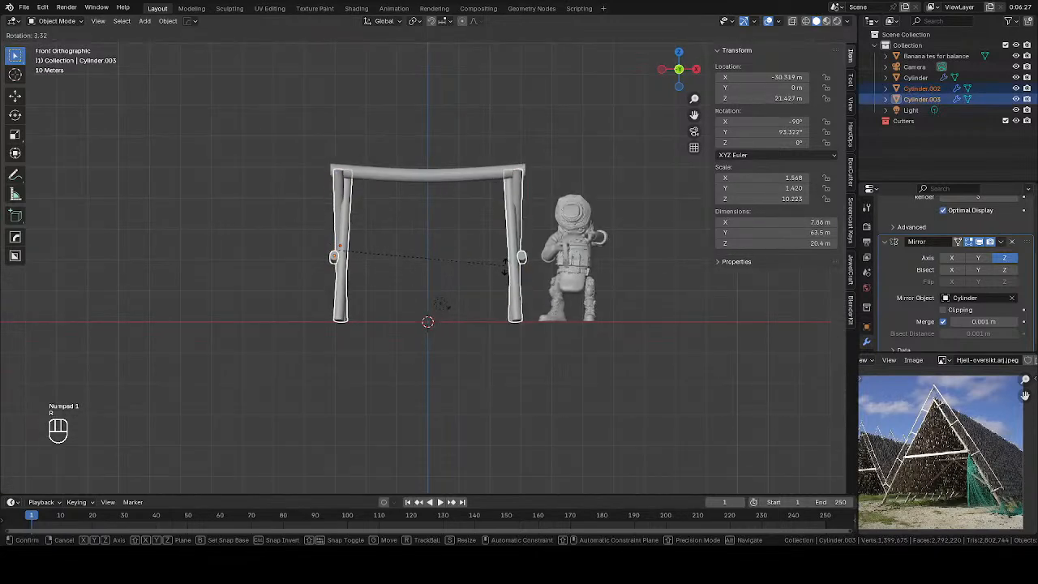
{"action": "left_click", "coordinate": [506, 279]}
{"action": "key", "text": "g"}
{"action": "key", "text": "z"}
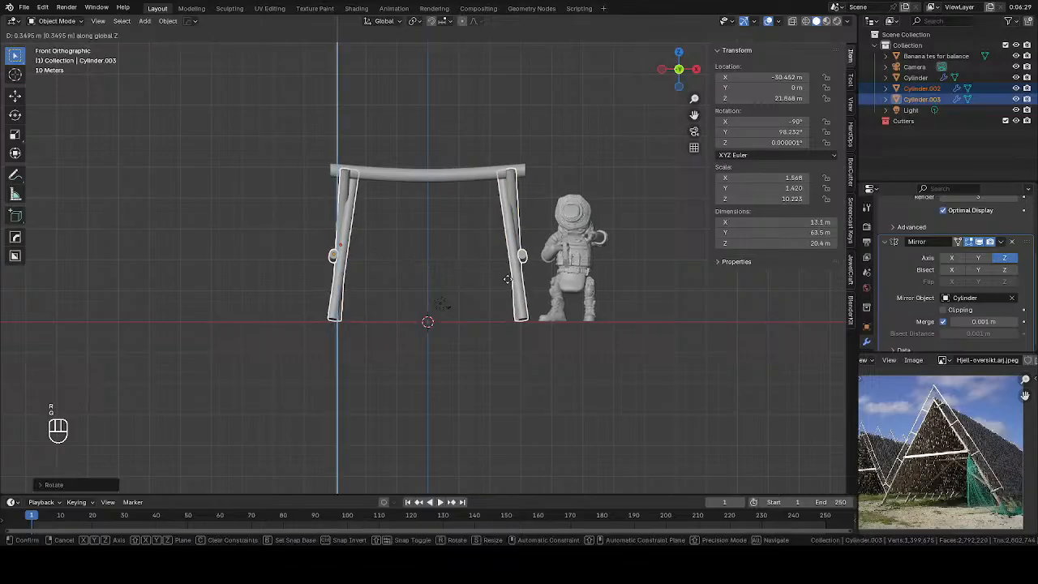
{"action": "key", "text": "r"}
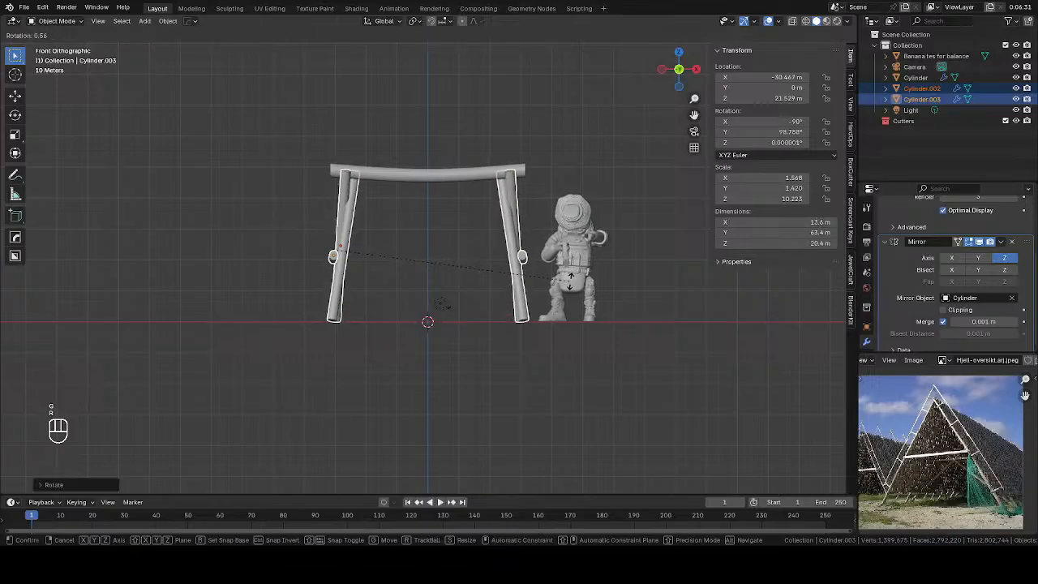
{"action": "left_click", "coordinate": [570, 281]}
Move the posts and crossbar up and slightly along Y, placing the crossbar at about Y -0.16 m and Z 22.0 m
{"action": "middle_click_drag", "start_coordinate": [571, 281], "coordinate": [555, 295]}
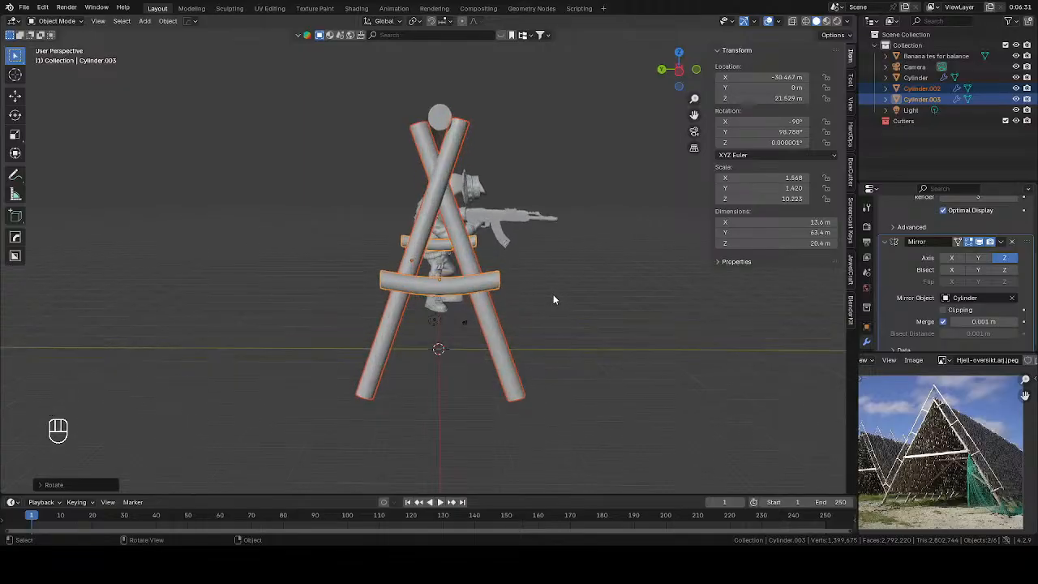
{"action": "key", "text": "g"}
{"action": "key", "text": "z"}
{"action": "left_click", "coordinate": [552, 292]}
{"action": "key", "text": "g"}
{"action": "key", "text": "x"}
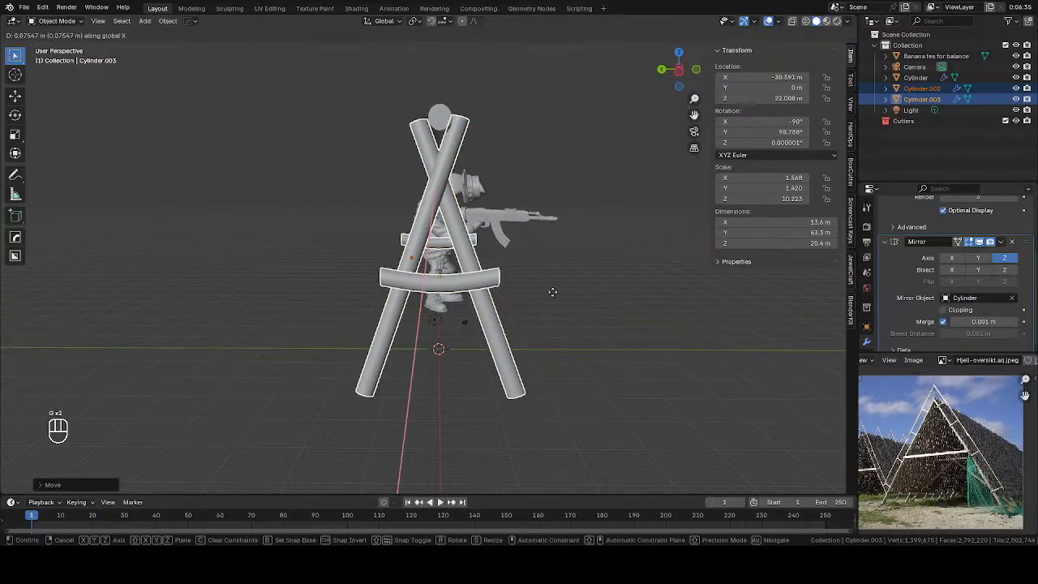
{"action": "left_click", "coordinate": [552, 292]}
{"action": "key", "text": "g"}
{"action": "key", "text": "y"}
{"action": "left_click", "coordinate": [551, 261]}
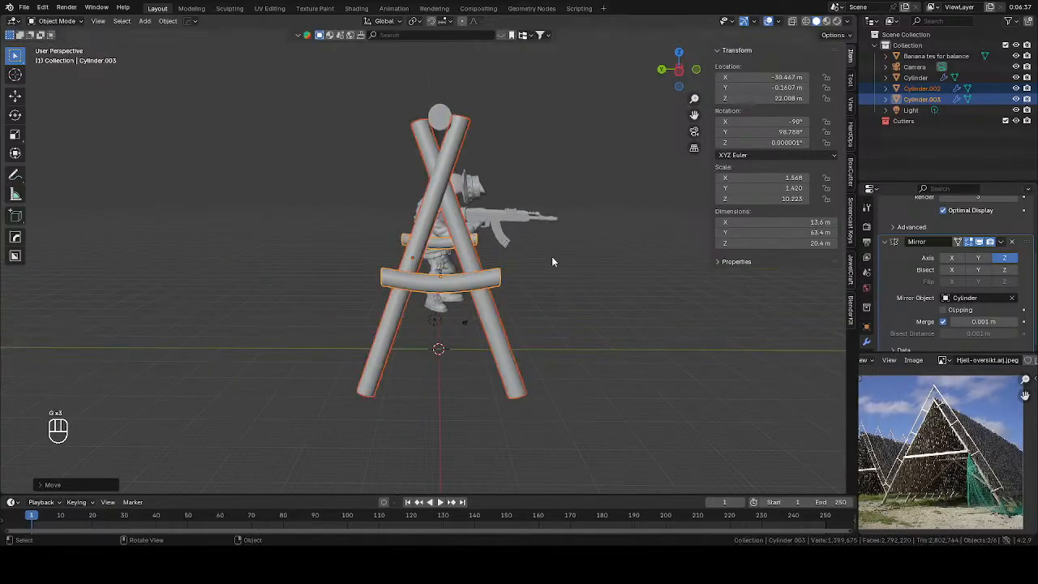
In the front view, trim the bottoms of the joined posts flat with a wide BoxCutter box cut along the ground line
{"action": "middle_click_drag", "start_coordinate": [551, 261], "coordinate": [451, 279]}
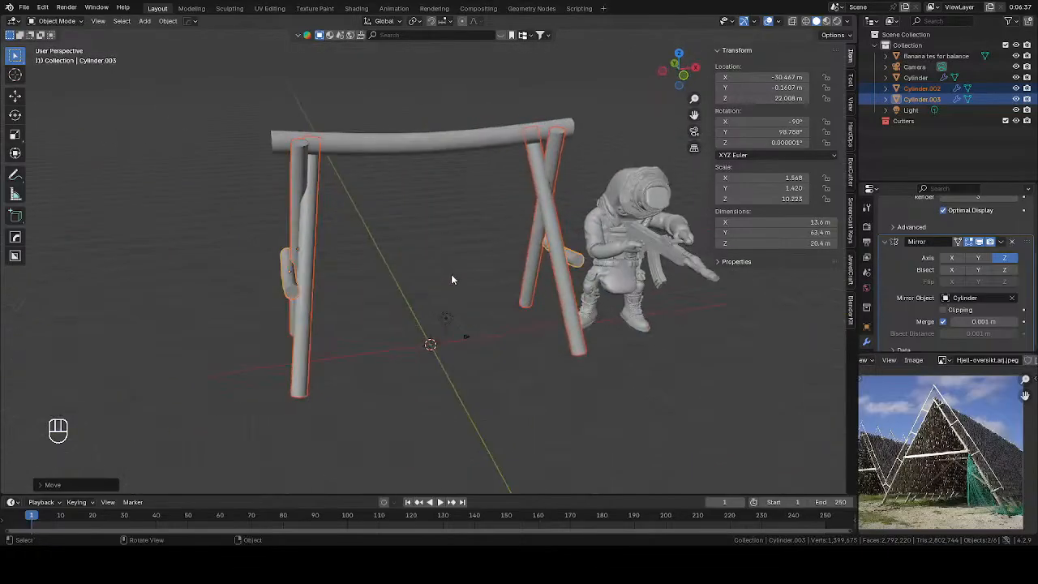
{"action": "key", "text": "KP_1"}
{"action": "left_click", "coordinate": [279, 357]}
{"action": "key", "text": "Tab"}
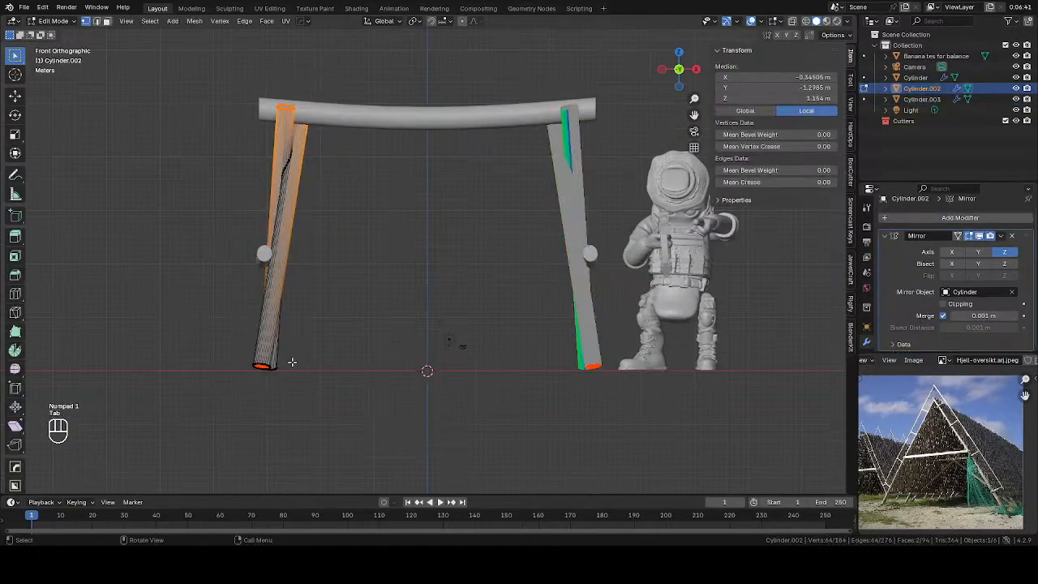
{"action": "middle_click_drag", "start_coordinate": [299, 363], "coordinate": [404, 304], "text": "shift"}
{"action": "scroll", "coordinate": [404, 304], "scroll_direction": "up", "scroll_amount": 2}
{"action": "key", "text": "Tab"}
{"action": "middle_click_drag", "start_coordinate": [620, 326], "coordinate": [326, 288], "text": "shift"}
{"action": "scroll", "coordinate": [325, 288], "scroll_direction": "down", "scroll_amount": 3}
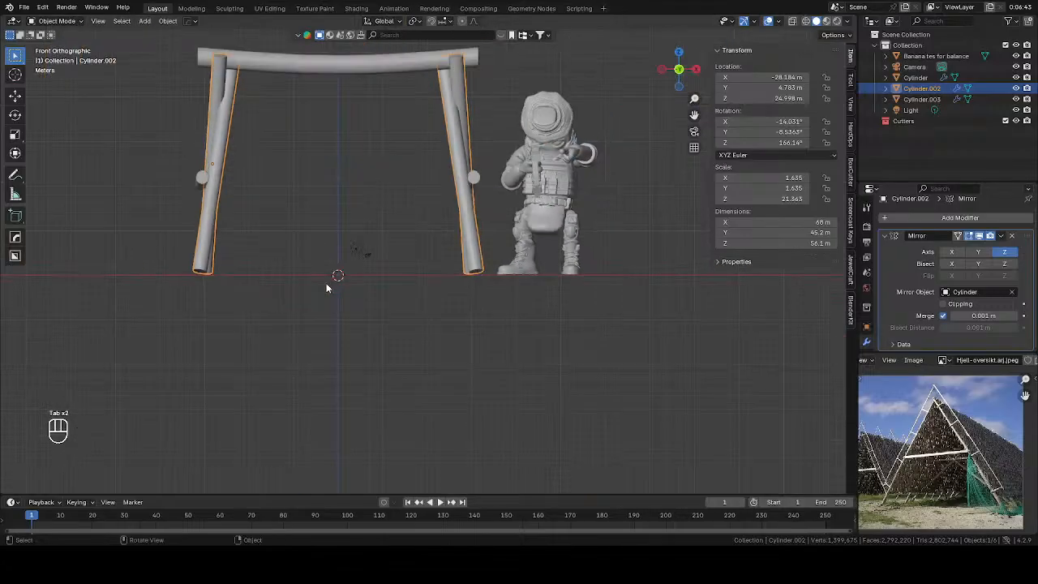
{"action": "key", "text": "shift+a"}
{"action": "key", "text": "d"}
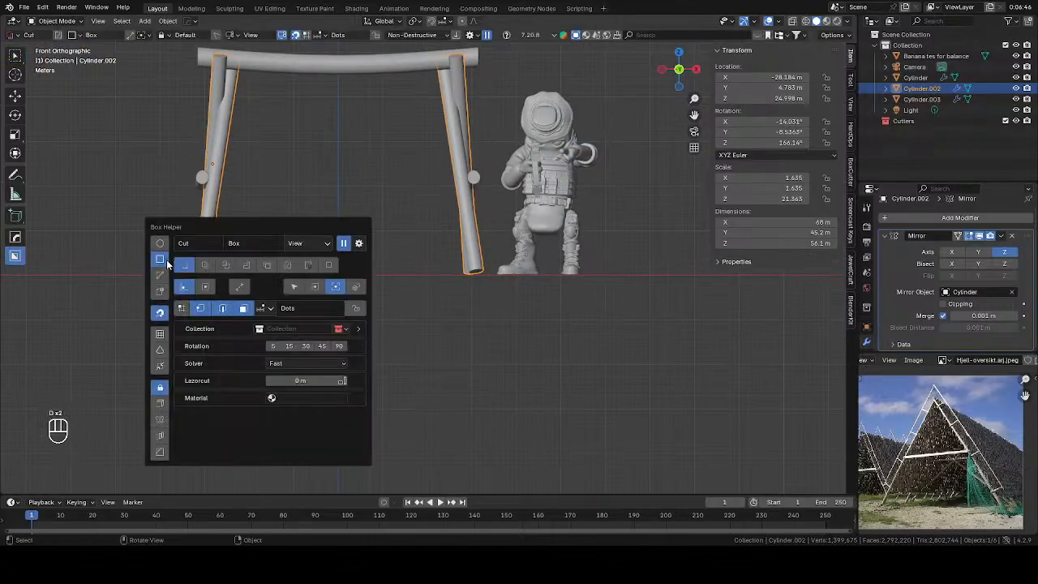
{"action": "left_click_drag", "start_coordinate": [182, 272], "coordinate": [411, 289]}
{"action": "left_click_drag", "start_coordinate": [565, 305], "coordinate": [565, 304]}
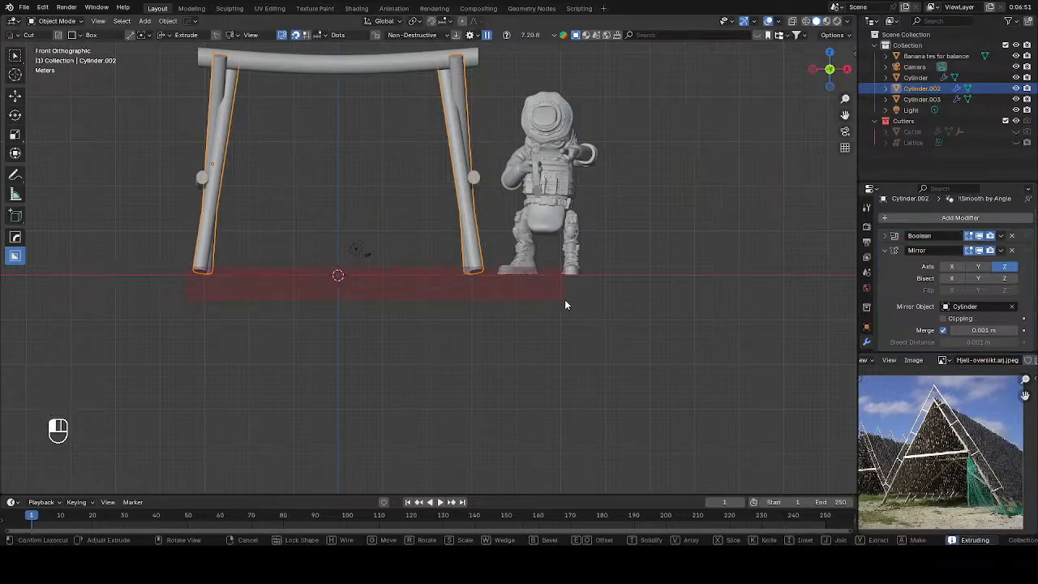
{"action": "mouse_move", "coordinate": [565, 305]}
{"action": "middle_mouse_down"}
{"action": "mouse_move", "coordinate": [497, 317]}
{"action": "mouse_move", "coordinate": [657, 299]}
{"action": "middle_mouse_up"}
{"action": "left_click", "coordinate": [655, 299]}
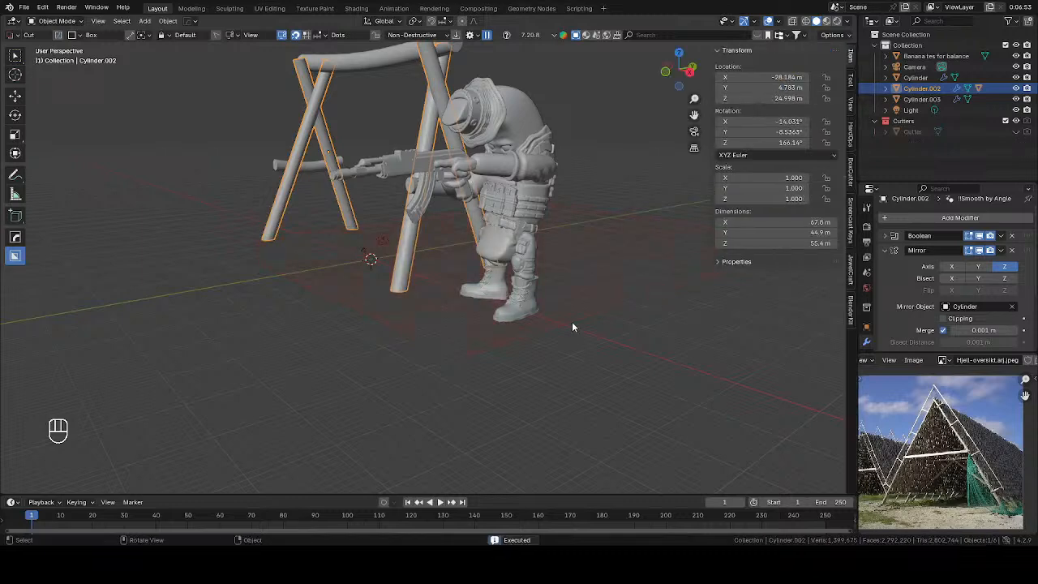
{"action": "middle_click_drag", "start_coordinate": [572, 327], "coordinate": [540, 306]}
{"action": "key", "text": "KP_1"}
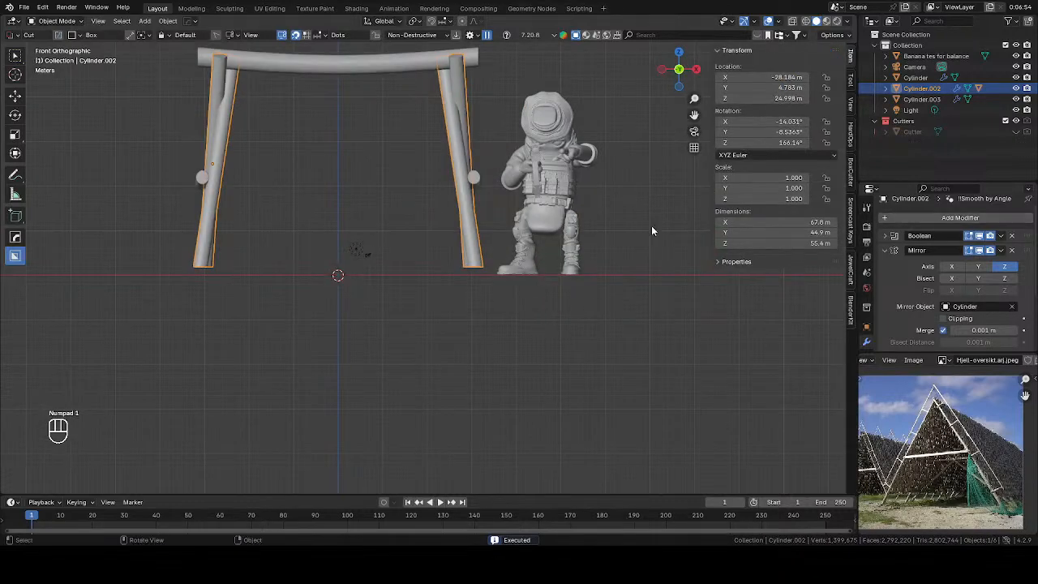
{"action": "left_click", "coordinate": [14, 56]}
{"action": "key", "text": "g"}
{"action": "key", "text": "z"}
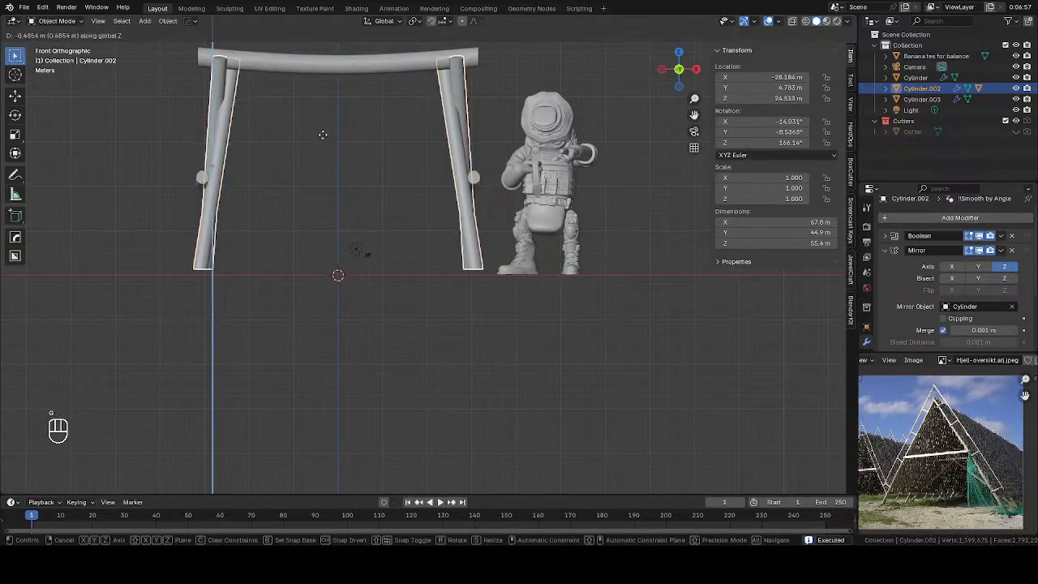
{"action": "right_click", "coordinate": [323, 141]}
Lower the beam, posts and crossbars together along Z so the feet rest on the ground, with the posts at about Z 23.4 m
{"action": "left_click_drag", "start_coordinate": [191, 59], "coordinate": [357, 195]}
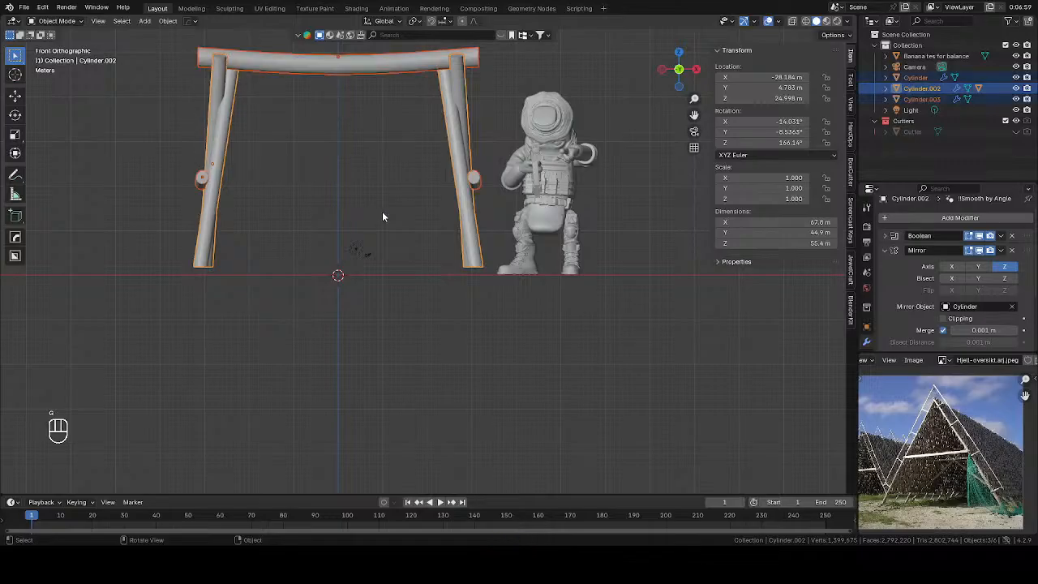
{"action": "key", "text": "g"}
{"action": "key", "text": "z"}
{"action": "left_click", "coordinate": [446, 215]}
{"action": "left_click", "coordinate": [314, 316]}
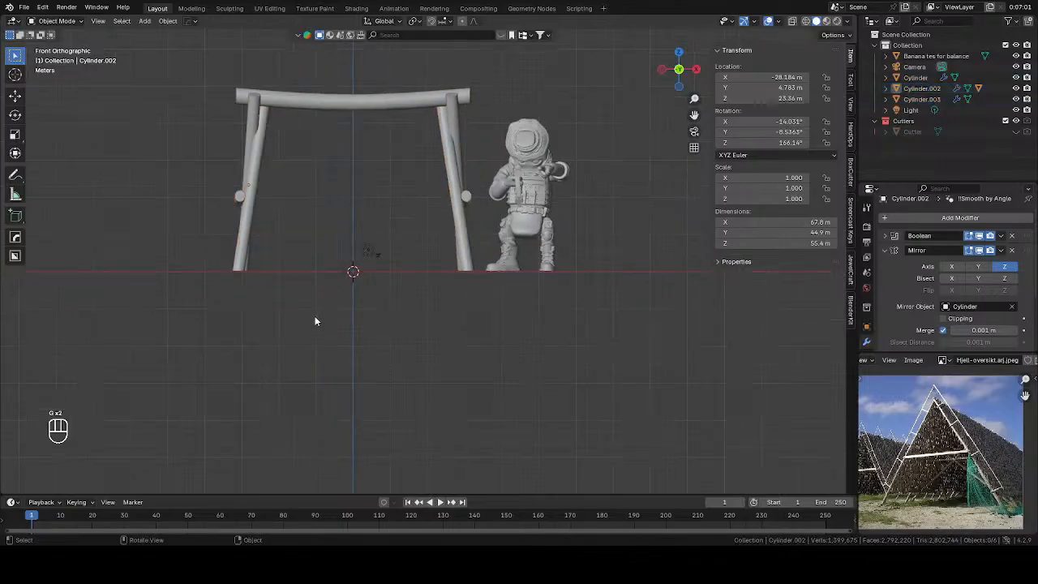
{"action": "middle_click_drag", "start_coordinate": [315, 315], "coordinate": [429, 351]}
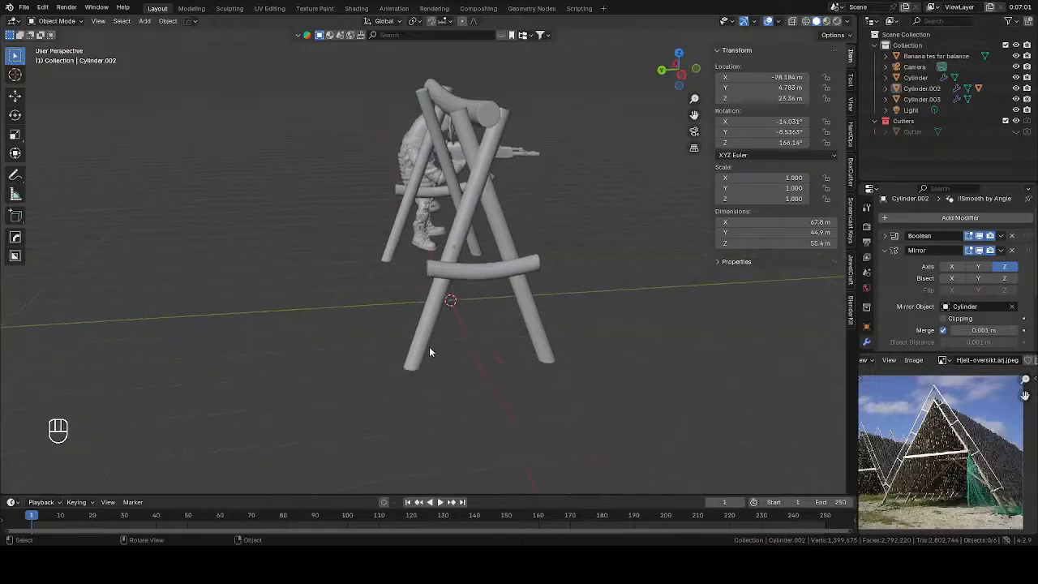
{"action": "middle_click_drag", "start_coordinate": [557, 315], "coordinate": [488, 296]}
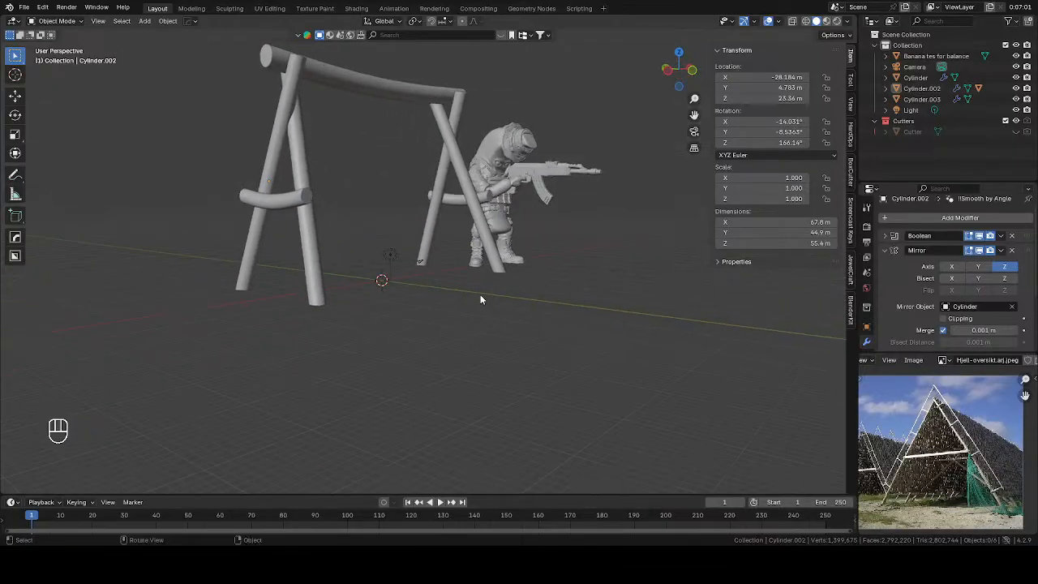
Compare the whole rack with the standing figure from the front and in perspective, and save the file
{"action": "scroll", "coordinate": [471, 280], "scroll_direction": "up", "scroll_amount": 1}
{"action": "scroll", "coordinate": [471, 280], "scroll_direction": "down", "scroll_amount": 1}
{"action": "scroll", "coordinate": [302, 121], "scroll_direction": "down", "scroll_amount": 5}
{"action": "key", "text": "KP_1"}
{"action": "left_click_drag", "start_coordinate": [295, 133], "coordinate": [358, 247]}
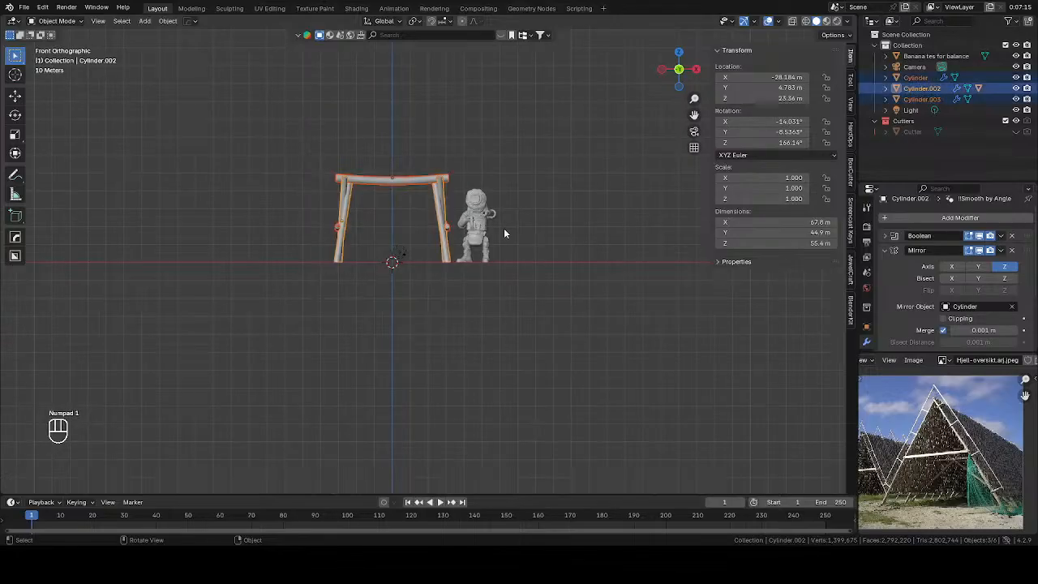
{"action": "middle_click_drag", "start_coordinate": [473, 246], "coordinate": [355, 238]}
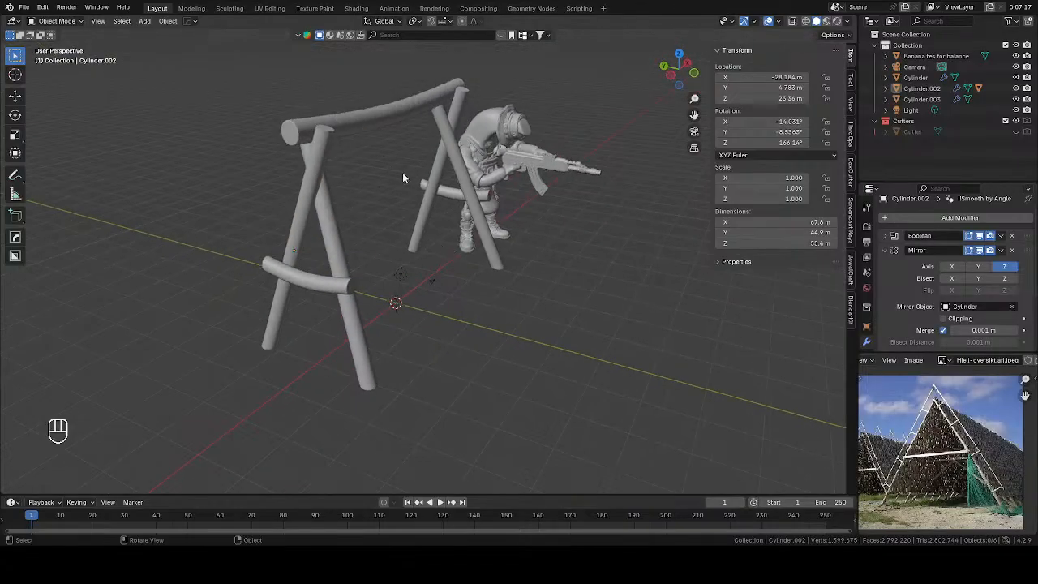
{"action": "middle_click_drag", "start_coordinate": [402, 174], "coordinate": [398, 217]}
{"action": "key", "text": "ctrl+s"}
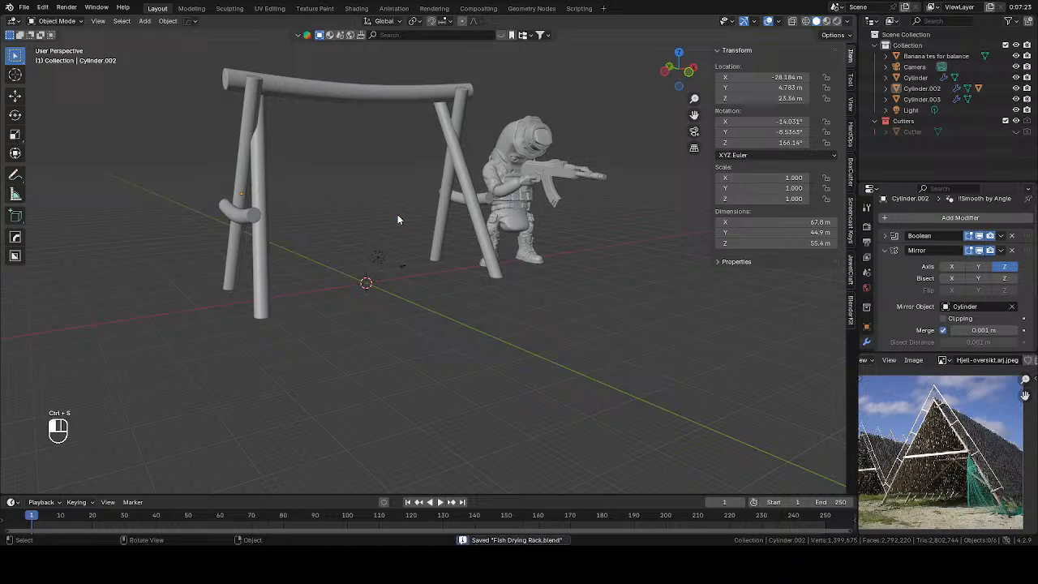
In the front view, add the side-view fish illustration as a reference image at the origin
{"action": "key", "text": "KP_1"}
{"action": "left_click", "coordinate": [26, 8]}
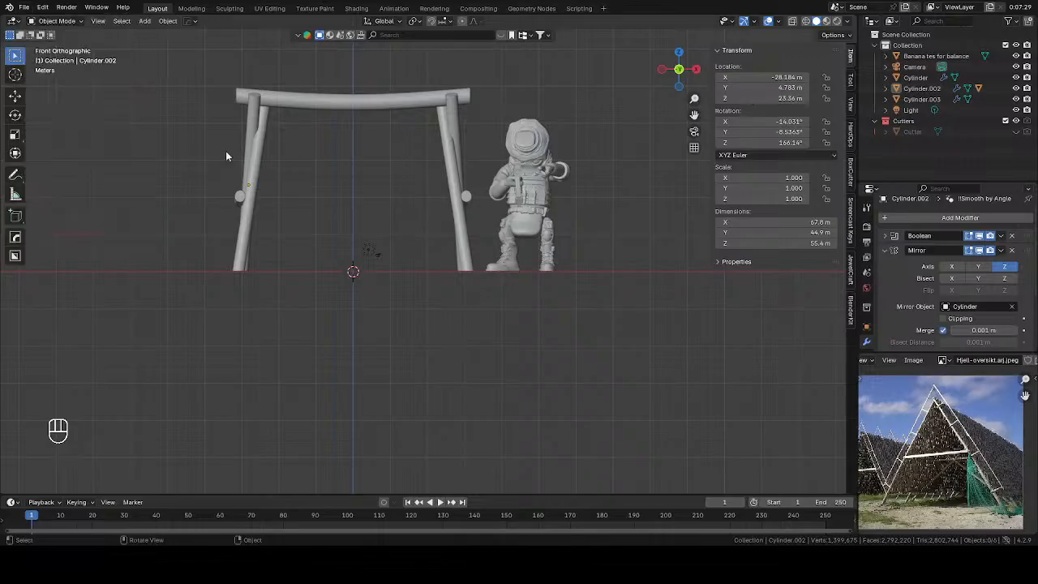
{"action": "left_click", "coordinate": [24, 8]}
{"action": "key", "text": "shift+a"}
{"action": "mouse_move", "coordinate": [326, 351]}
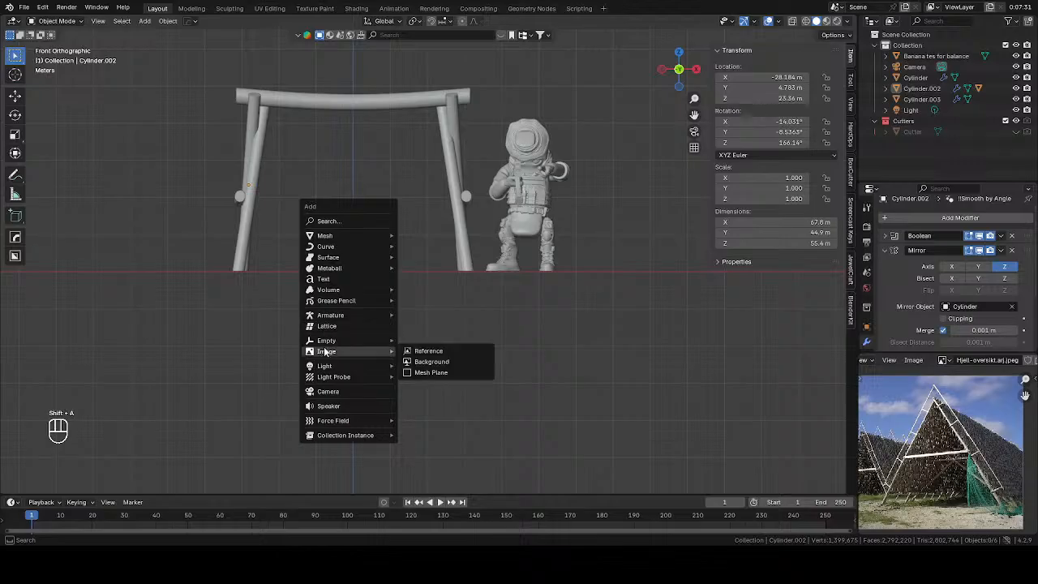
{"action": "left_click", "coordinate": [435, 353]}
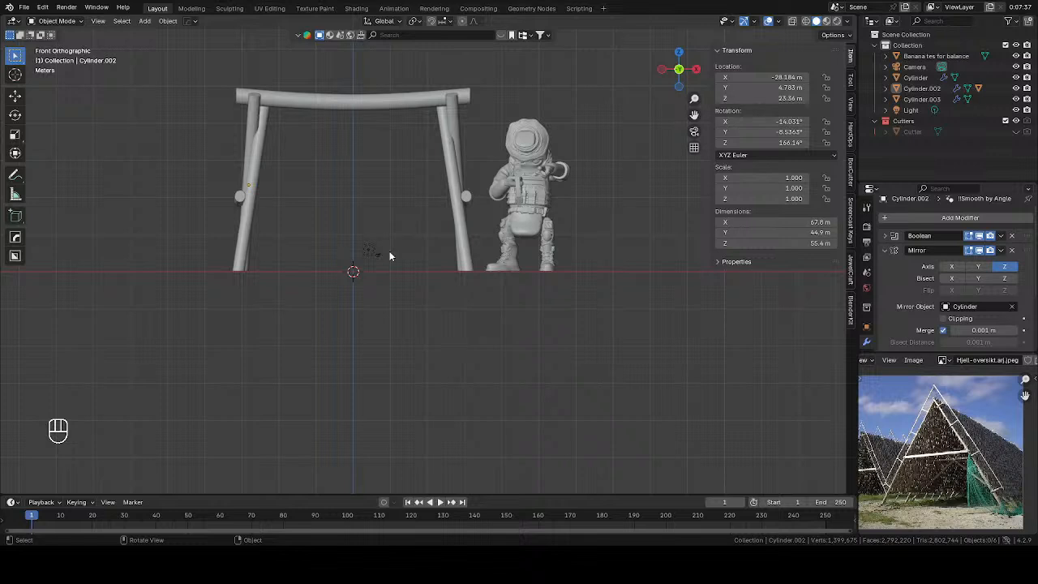
{"action": "key", "text": "shift+a"}
{"action": "key", "text": "Escape"}
Scale the fish reference image to about 10.16 and raise it to about Z 27.55 m, so it fills the space below the beam
{"action": "key", "text": "s"}
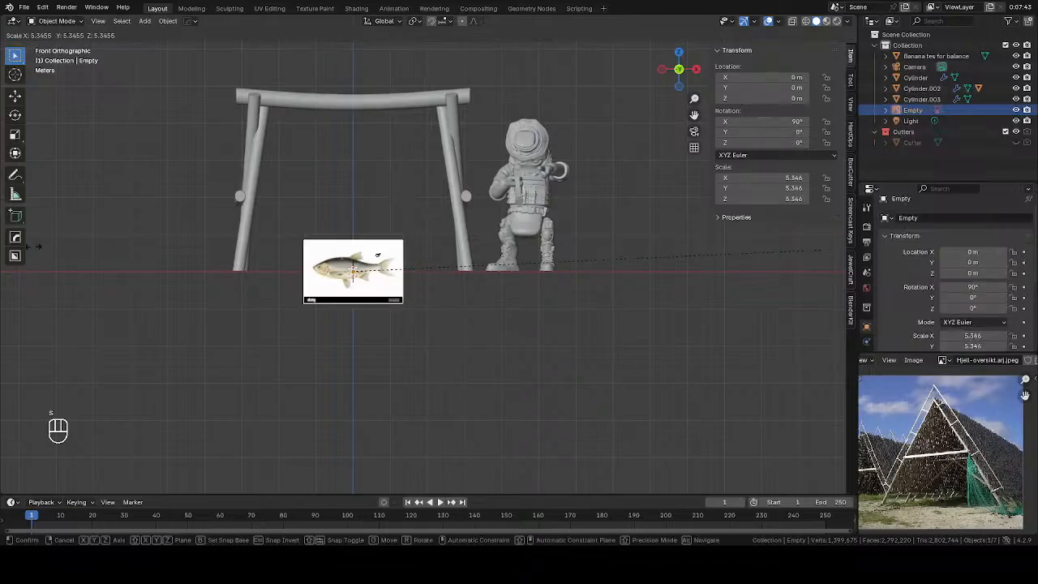
{"action": "left_click", "coordinate": [280, 238]}
{"action": "scroll", "coordinate": [248, 264], "scroll_direction": "up", "scroll_amount": 3}
{"action": "key", "text": "g"}
{"action": "key", "text": "z"}
{"action": "left_click", "coordinate": [412, 202]}
{"action": "scroll", "coordinate": [413, 202], "scroll_direction": "down", "scroll_amount": 3}
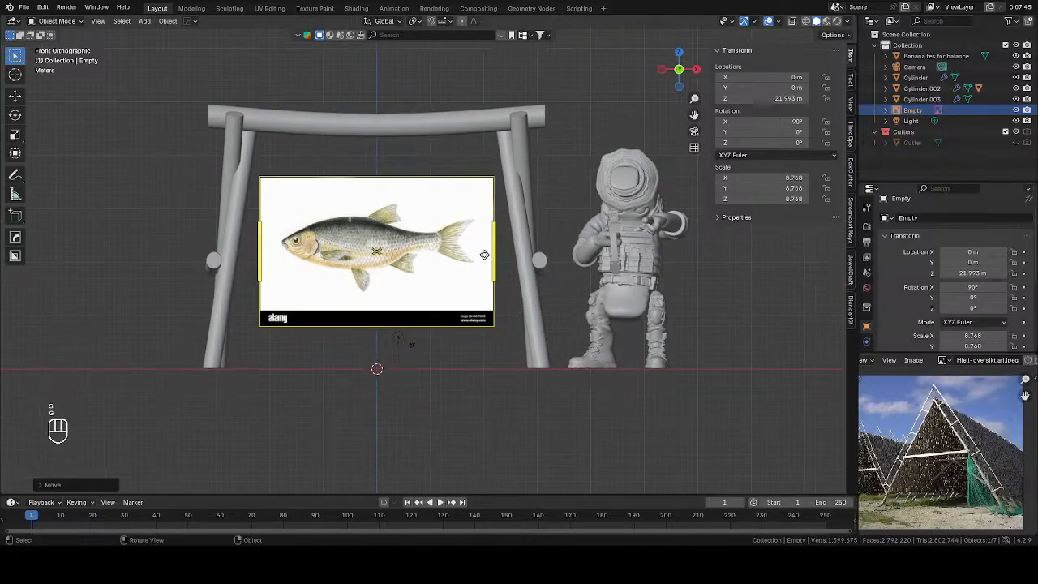
{"action": "key", "text": "g"}
{"action": "key", "text": "s"}
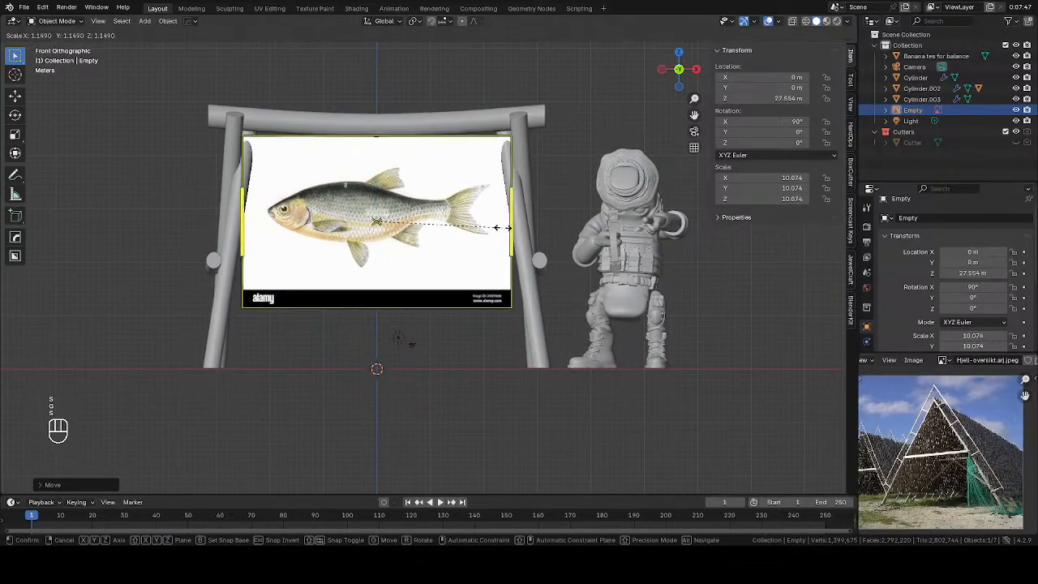
{"action": "left_click", "coordinate": [503, 232]}
{"action": "middle_click_drag", "start_coordinate": [185, 214], "coordinate": [206, 199], "text": "shift"}
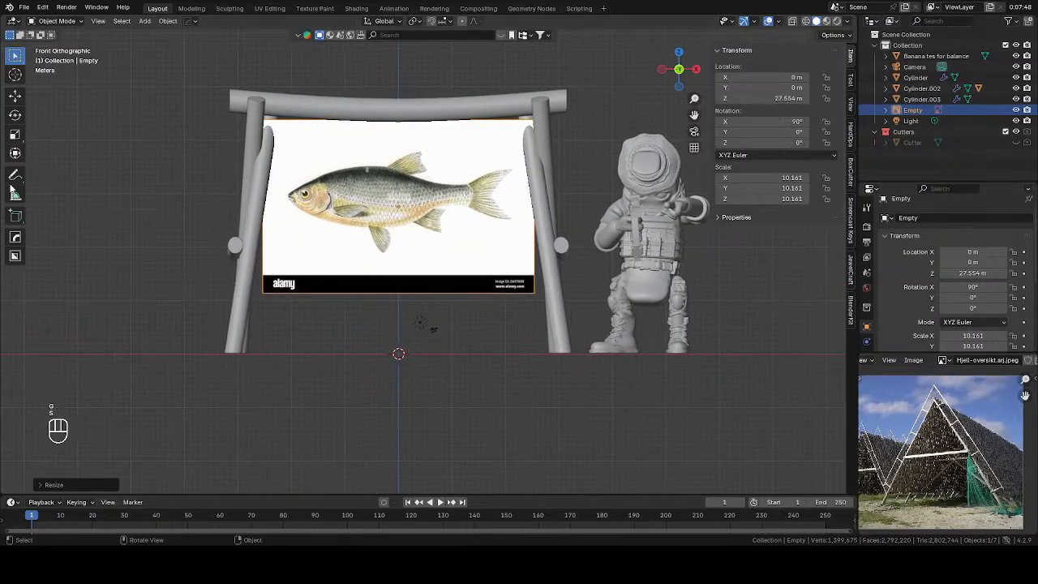
{"action": "left_click", "coordinate": [136, 226]}
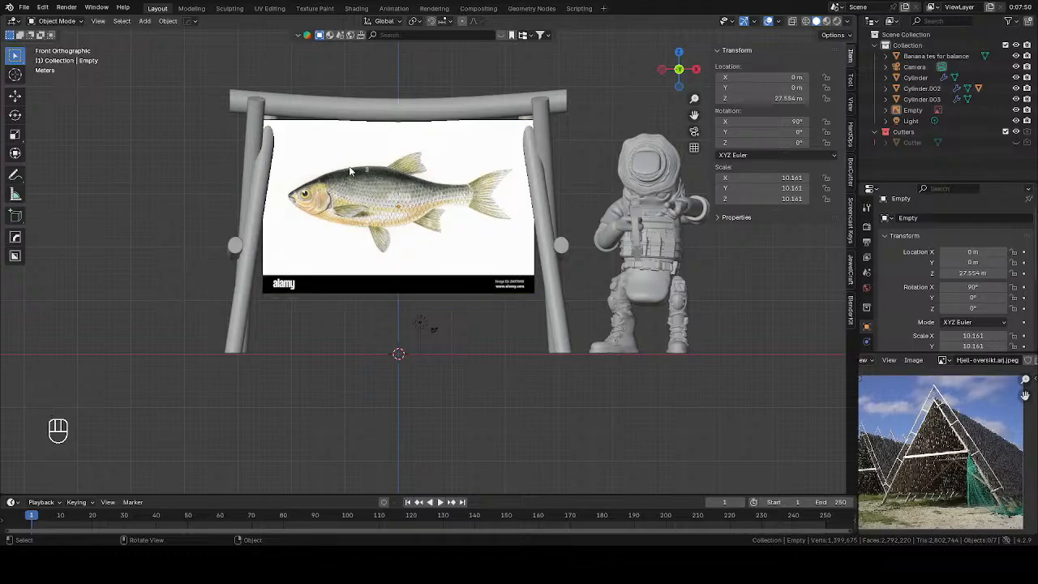
Add a cube and place it over the base of the fish's tail in the front view
{"action": "scroll", "coordinate": [329, 172], "scroll_direction": "up", "scroll_amount": 2}
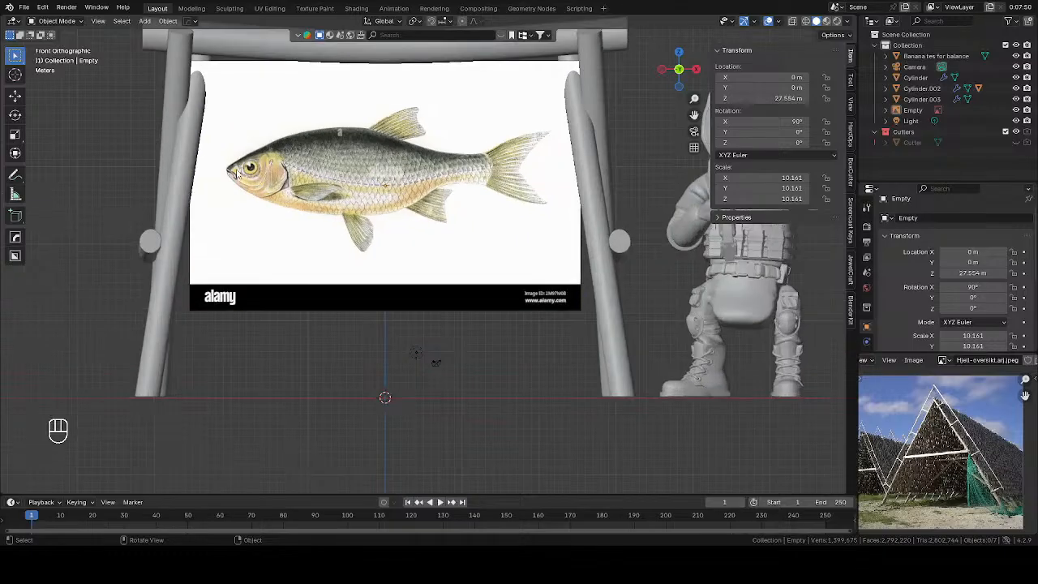
{"action": "key", "text": "shift+a"}
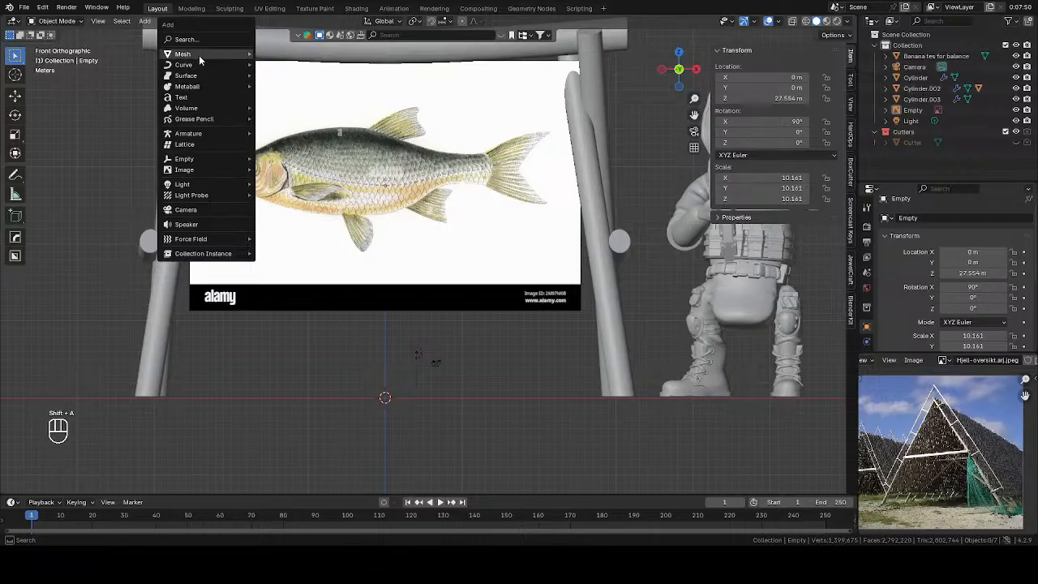
{"action": "mouse_move", "coordinate": [218, 59]}
{"action": "left_click", "coordinate": [280, 64]}
{"action": "key", "text": "g"}
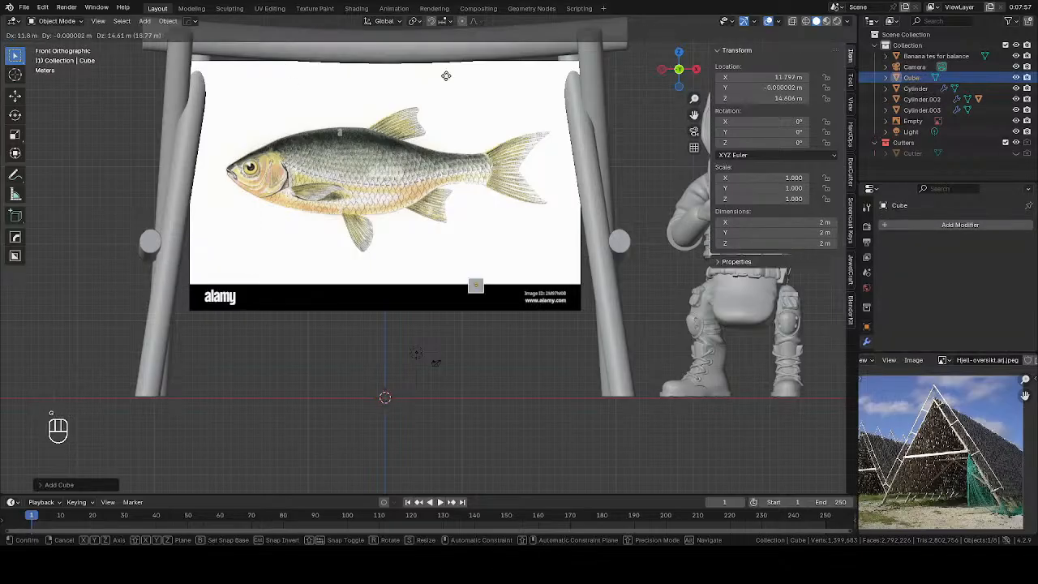
{"action": "left_click", "coordinate": [440, 455]}
{"action": "middle_click_drag", "start_coordinate": [480, 462], "coordinate": [467, 503], "text": "shift"}
Enter Edit Mode on the cube and turn on X-ray so the fish drawing shows through it
{"action": "key", "text": "Tab"}
{"action": "middle_click", "coordinate": [469, 211], "text": "alt"}
{"action": "scroll", "coordinate": [491, 225], "scroll_direction": "up", "scroll_amount": 4}
{"action": "key", "text": "z"}
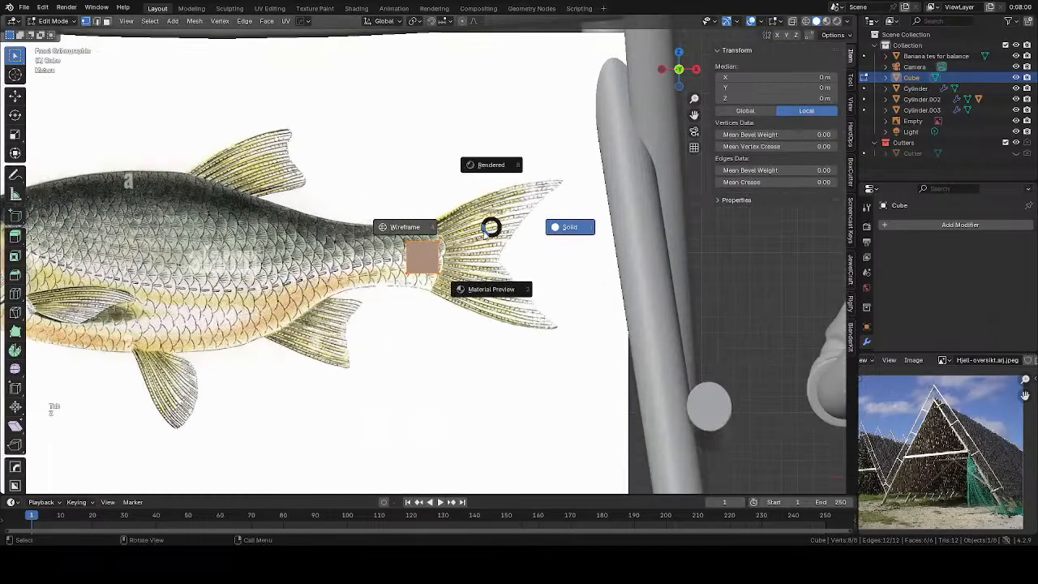
{"action": "key", "text": "z"}
{"action": "scroll", "coordinate": [575, 232], "scroll_direction": "up", "scroll_amount": 3}
{"action": "scroll", "coordinate": [574, 232], "scroll_direction": "up", "scroll_amount": 1, "text": "alt"}
{"action": "key", "text": "alt+z"}
{"action": "left_click_drag", "start_coordinate": [376, 200], "coordinate": [468, 248]}
{"action": "key", "text": "g"}
{"action": "right_click", "coordinate": [398, 195]}
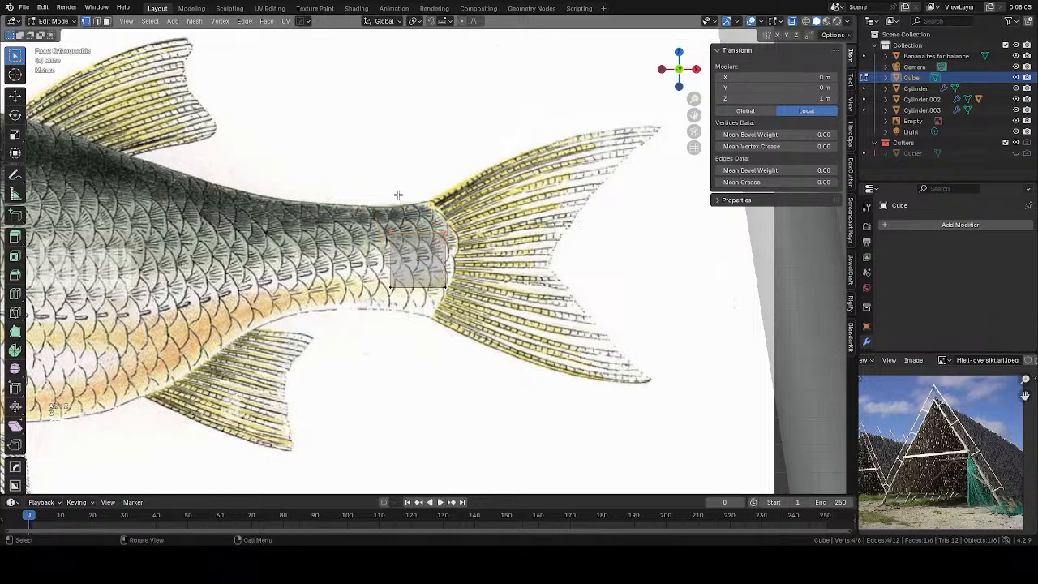
Add a horizontal loop cut through the middle of the cube and delete its lower half
{"action": "left_click_drag", "start_coordinate": [364, 185], "coordinate": [463, 309]}
{"action": "key", "text": "ctrl+r"}
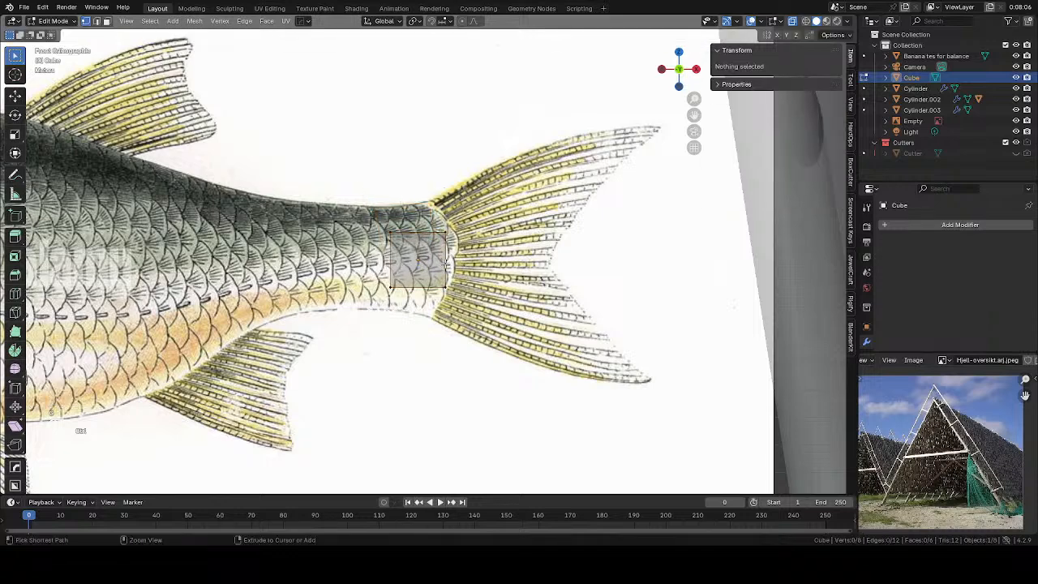
{"action": "left_click", "coordinate": [444, 259]}
{"action": "left_click", "coordinate": [444, 259]}
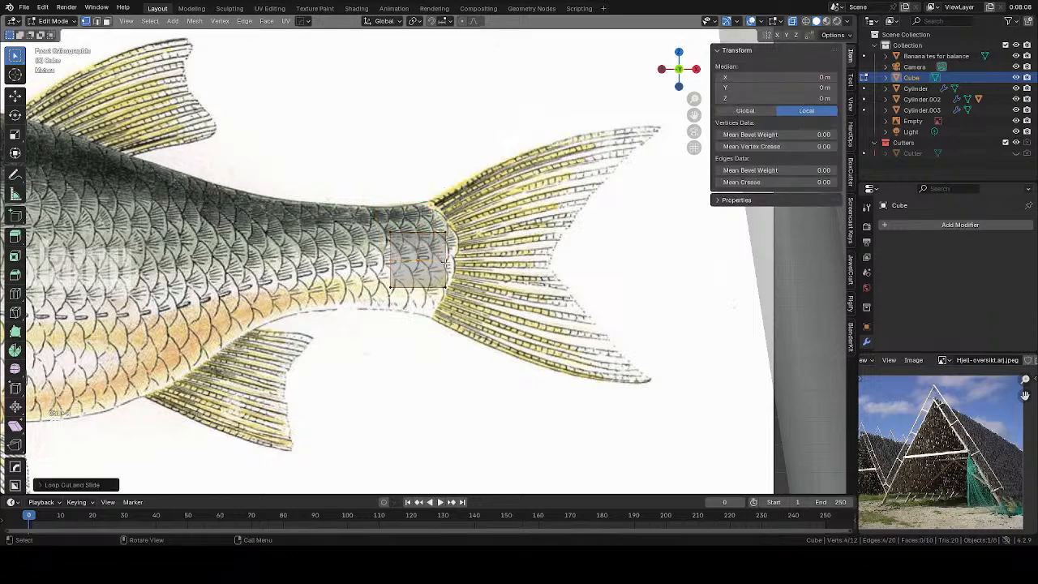
{"action": "key", "text": "x"}
{"action": "left_click", "coordinate": [523, 313]}
{"action": "scroll", "coordinate": [511, 304], "scroll_direction": "down", "scroll_amount": 5}
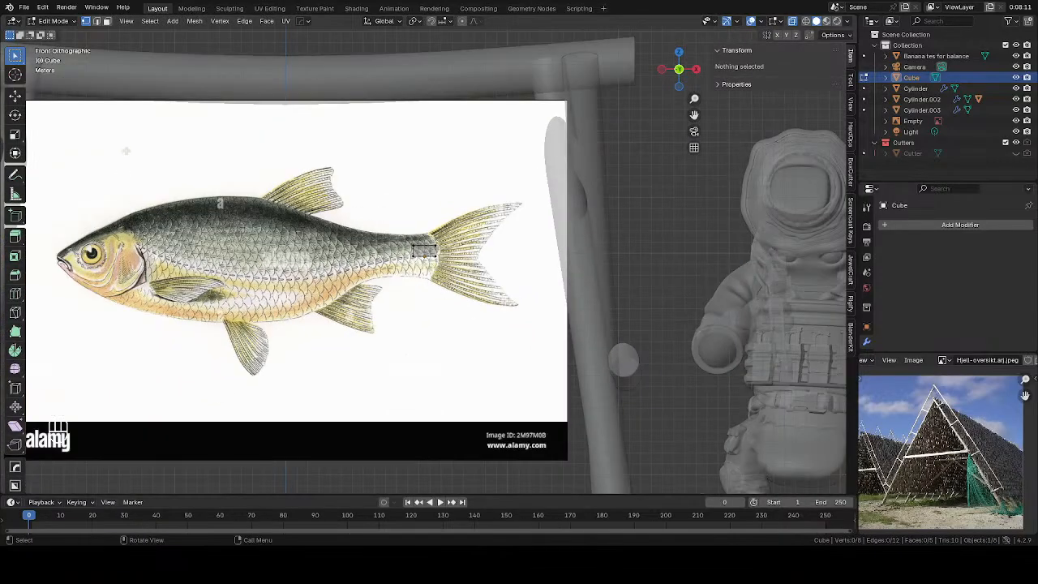
{"action": "scroll", "coordinate": [372, 259], "scroll_direction": "up", "scroll_amount": 1}
{"action": "scroll", "coordinate": [371, 260], "scroll_direction": "up", "scroll_amount": 2}
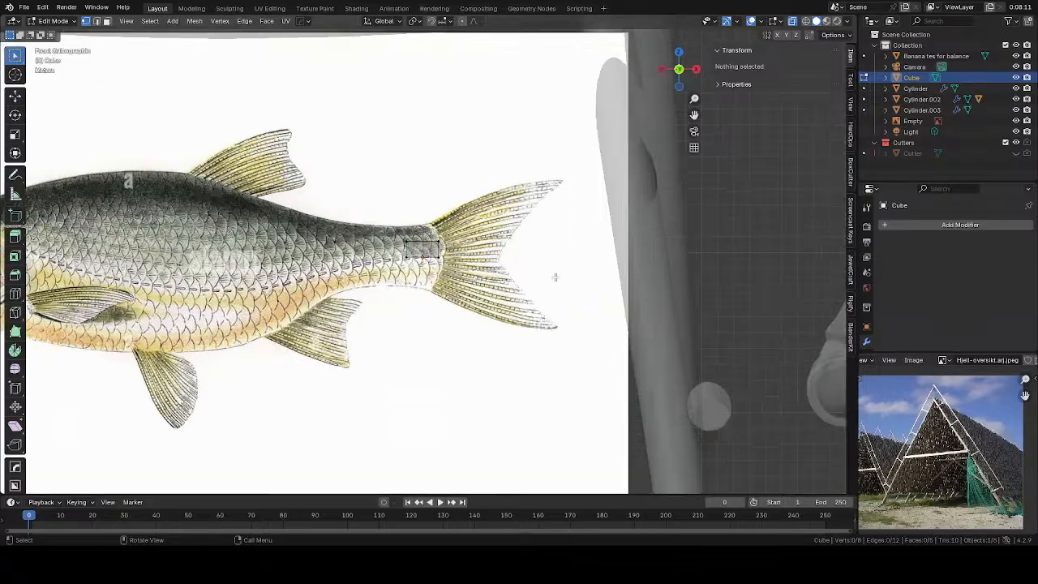
Add a Mirror modifier to the half cube, mirrored on Z only, with Clipping enabled
{"action": "left_click", "coordinate": [937, 222]}
{"action": "mouse_move", "coordinate": [937, 220]}
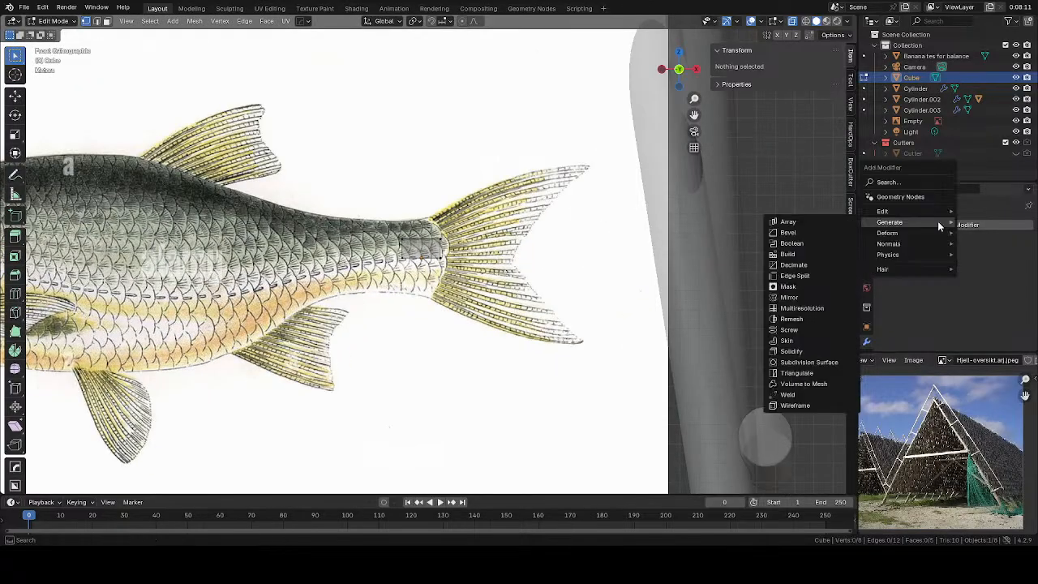
{"action": "left_click", "coordinate": [788, 297]}
{"action": "left_click", "coordinate": [951, 270]}
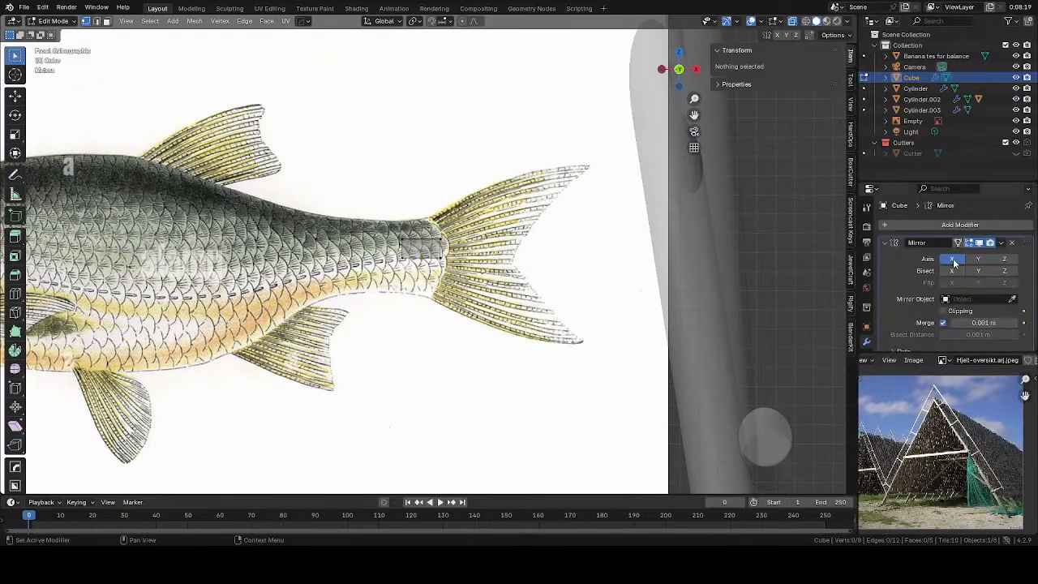
{"action": "left_click", "coordinate": [953, 259]}
{"action": "left_click", "coordinate": [977, 259]}
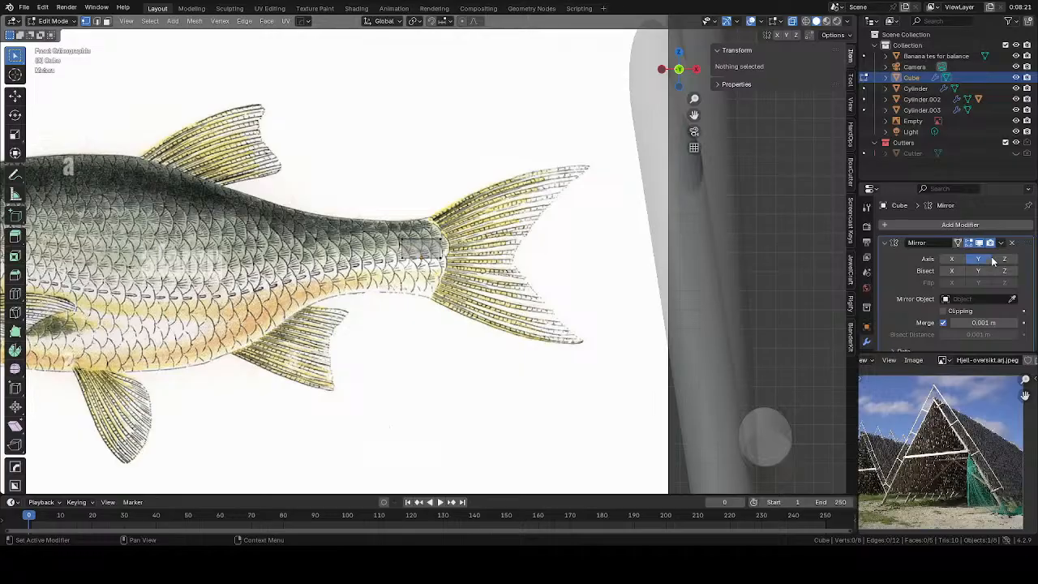
{"action": "left_click", "coordinate": [977, 260]}
{"action": "left_click", "coordinate": [1003, 259]}
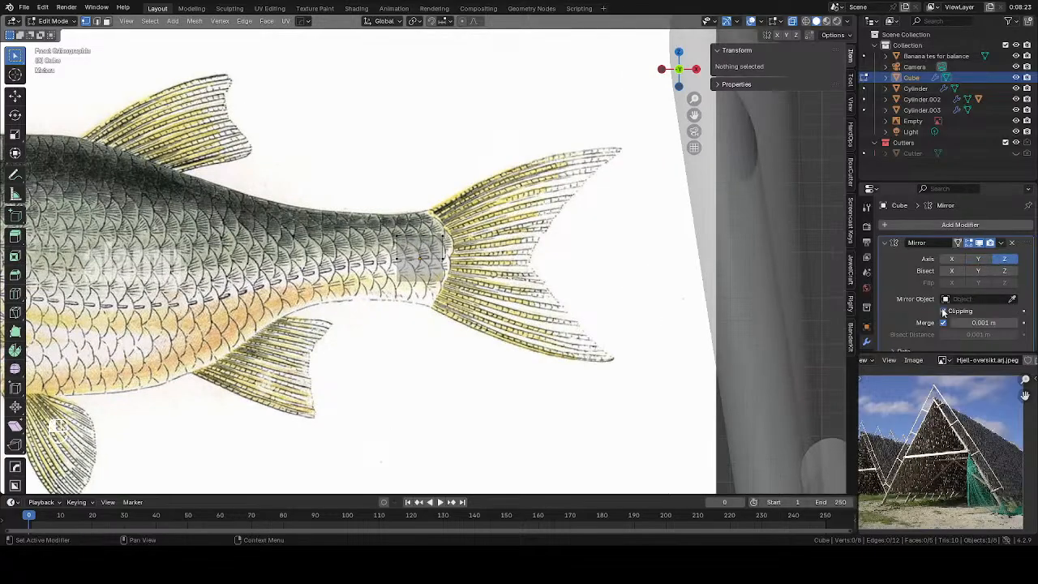
{"action": "left_click", "coordinate": [942, 311]}
Raise the top face to the upper outline of the tail base and move its head-side edge along the fish's back
{"action": "left_click_drag", "start_coordinate": [375, 271], "coordinate": [462, 248]}
{"action": "key", "text": "g"}
{"action": "key", "text": "z"}
{"action": "left_click", "coordinate": [368, 216]}
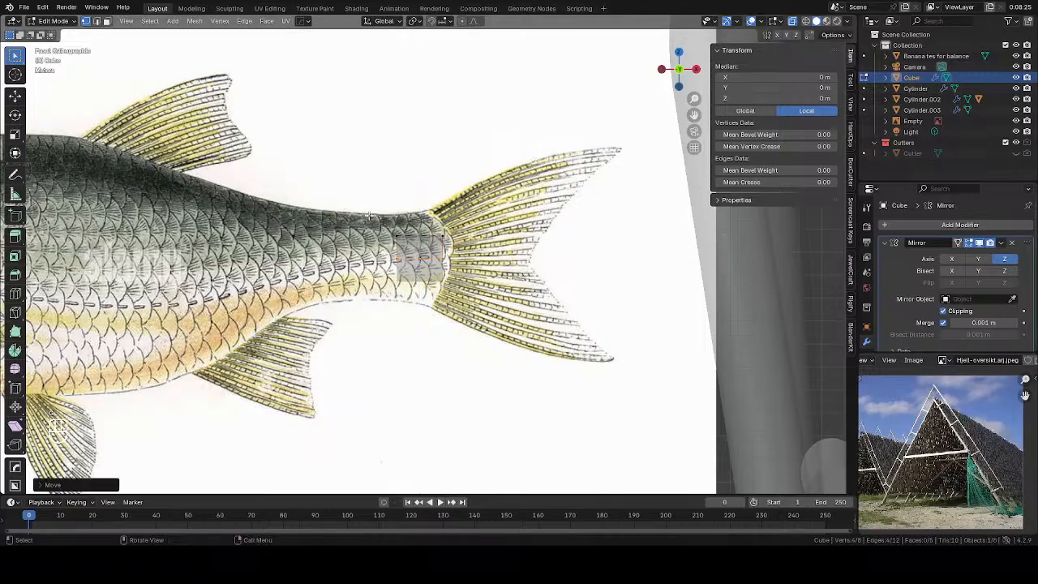
{"action": "left_click", "coordinate": [371, 215]}
{"action": "key", "text": "g"}
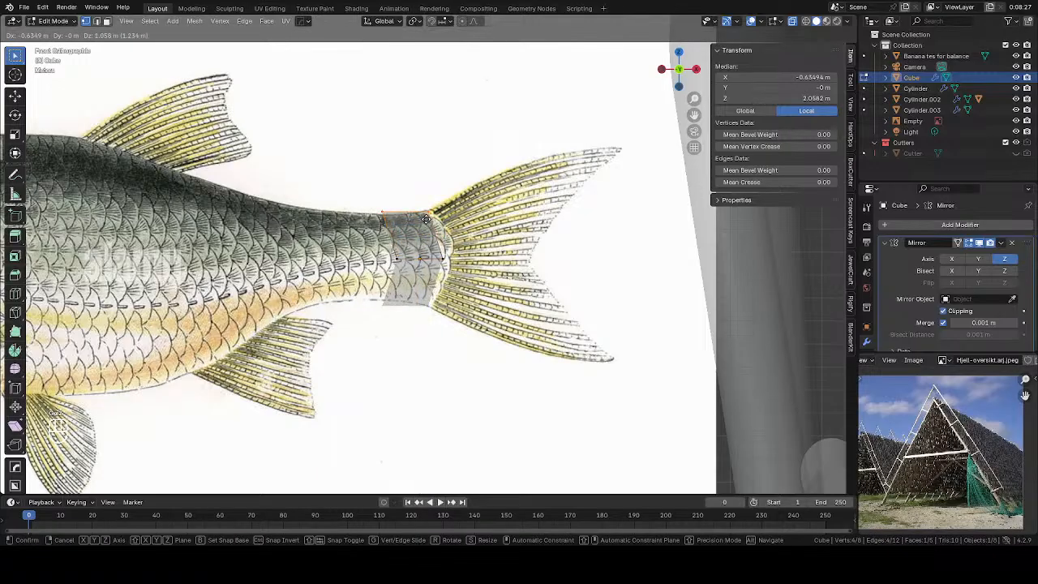
{"action": "left_click", "coordinate": [427, 219]}
{"action": "left_click", "coordinate": [375, 216]}
{"action": "key", "text": "g"}
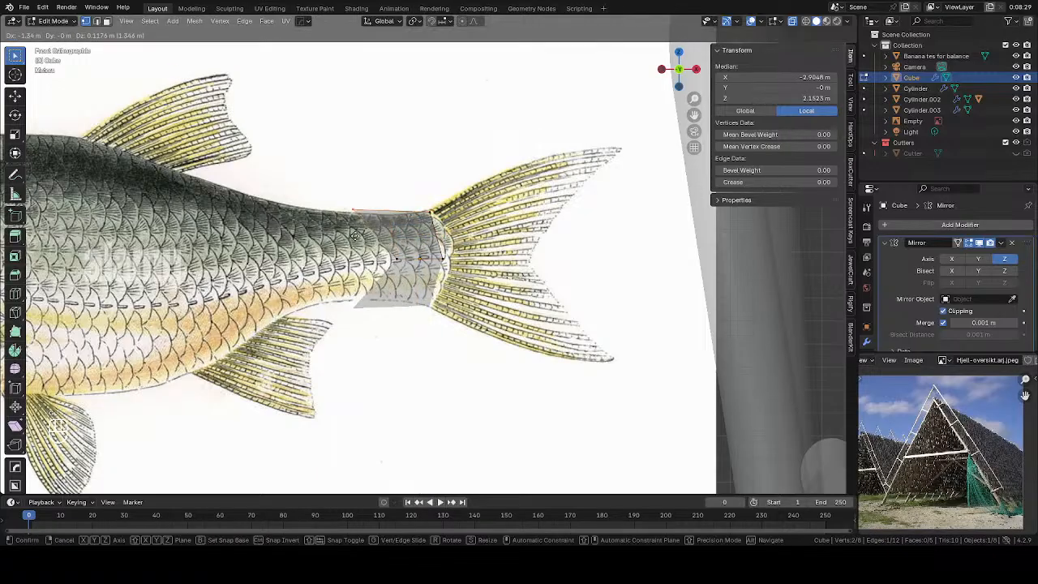
{"action": "left_click", "coordinate": [304, 234]}
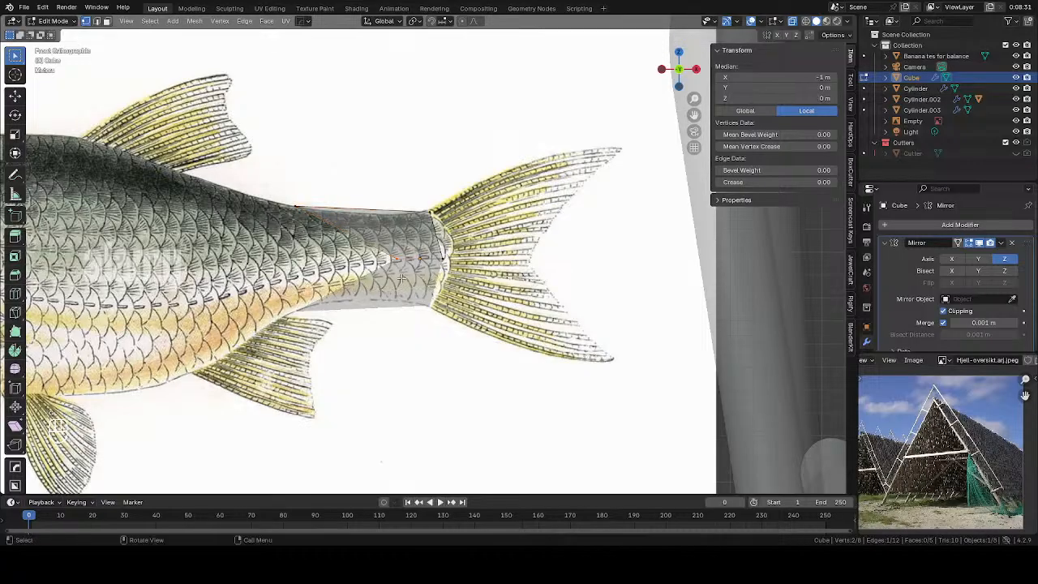
{"action": "scroll", "coordinate": [401, 278], "scroll_direction": "down", "scroll_amount": 6}
{"action": "key", "text": "g"}
{"action": "key", "text": "x"}
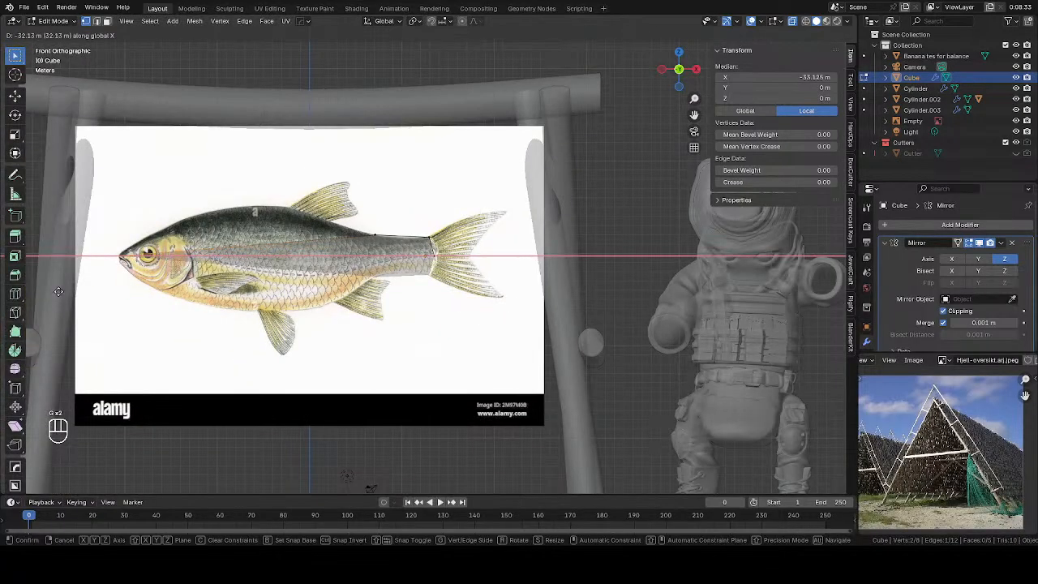
{"action": "left_click", "coordinate": [58, 291]}
{"action": "scroll", "coordinate": [290, 265], "scroll_direction": "up", "scroll_amount": 1}
{"action": "left_click_drag", "start_coordinate": [339, 218], "coordinate": [385, 241]}
{"action": "key", "text": "ctrl+z"}
{"action": "key", "text": "ctrl+z"}
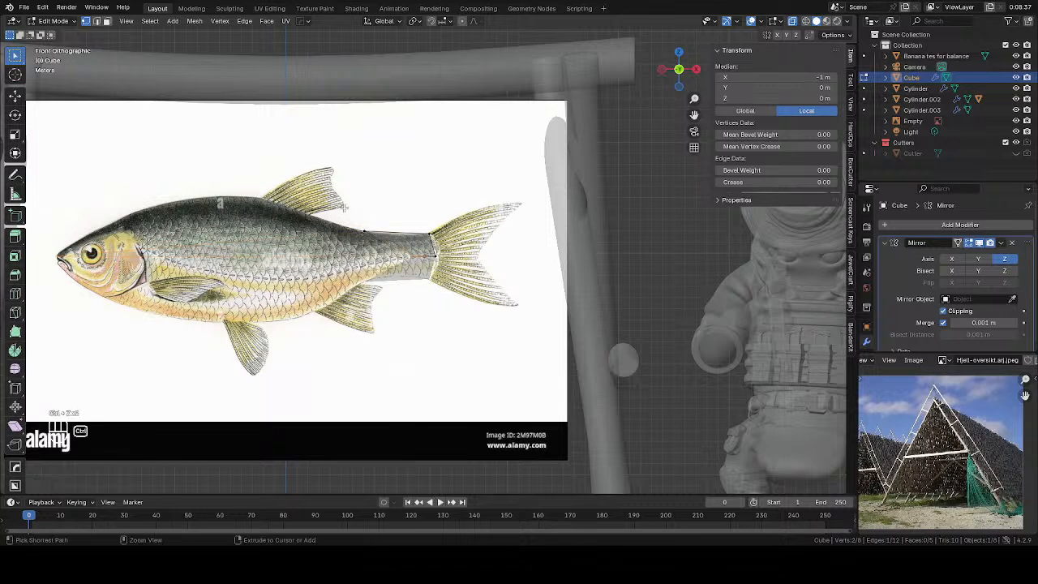
Move the head-side centre edge along X until it lines up below the top edge
{"action": "key", "text": "g"}
{"action": "key", "text": "x"}
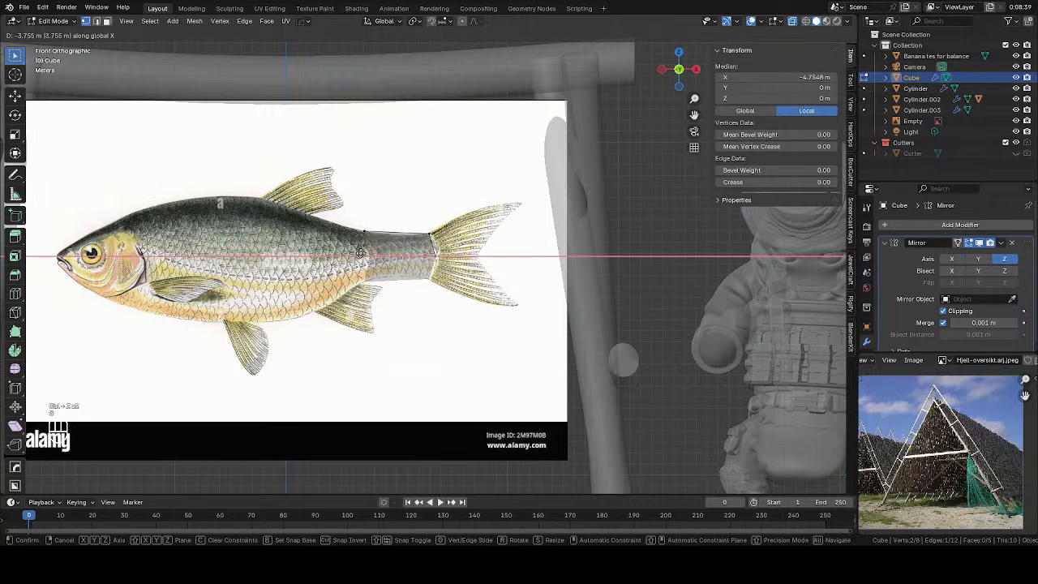
{"action": "left_click", "coordinate": [359, 254]}
Extrude the tail base's head-side face in two sections towards the head, matching the back outline up to the dorsal fin's front
{"action": "left_click_drag", "start_coordinate": [347, 212], "coordinate": [390, 313]}
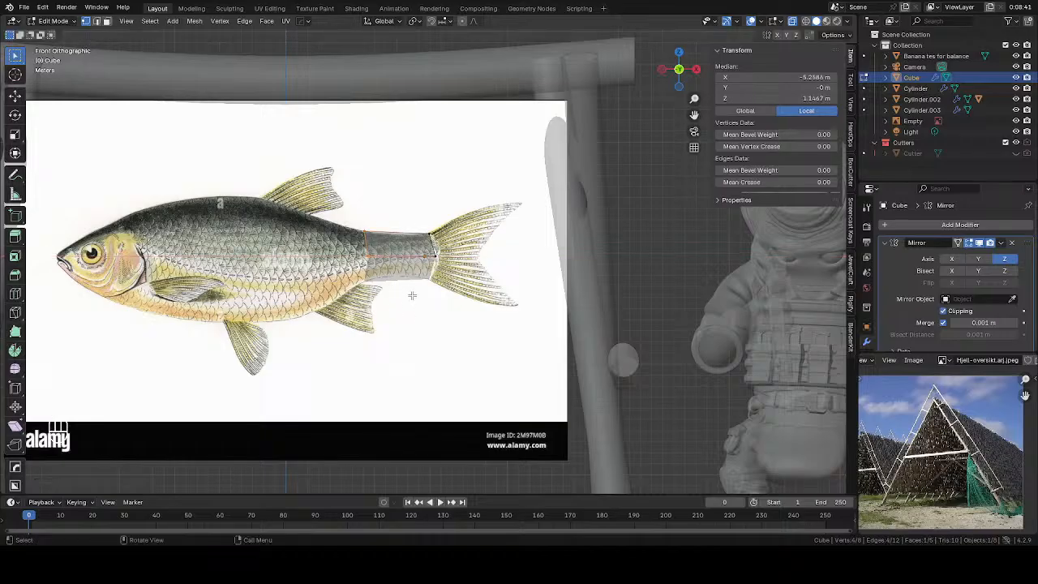
{"action": "key", "text": "e"}
{"action": "left_click", "coordinate": [367, 276]}
{"action": "key", "text": "g"}
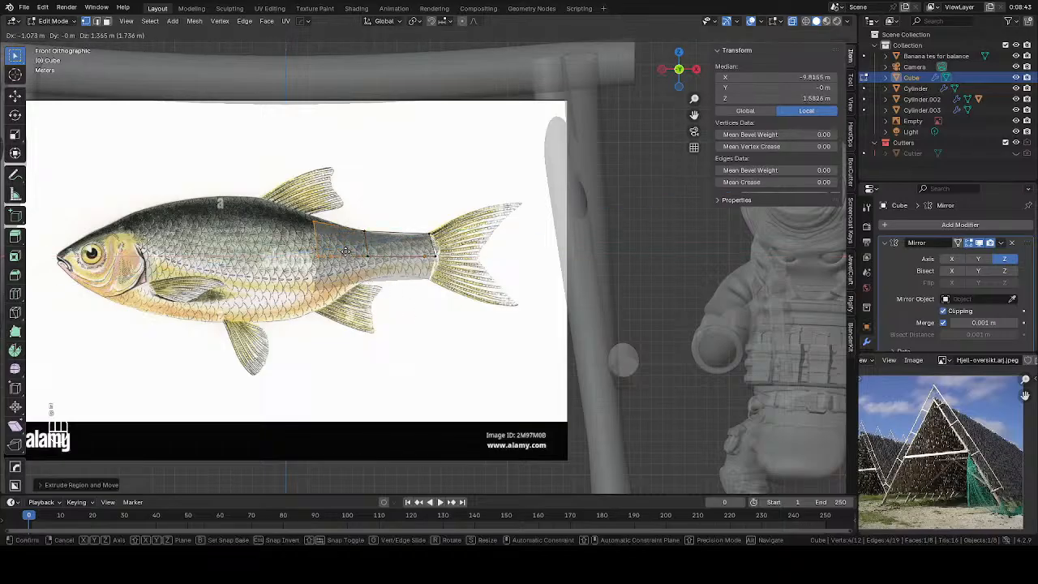
{"action": "key", "text": "z"}
{"action": "key", "text": "z"}
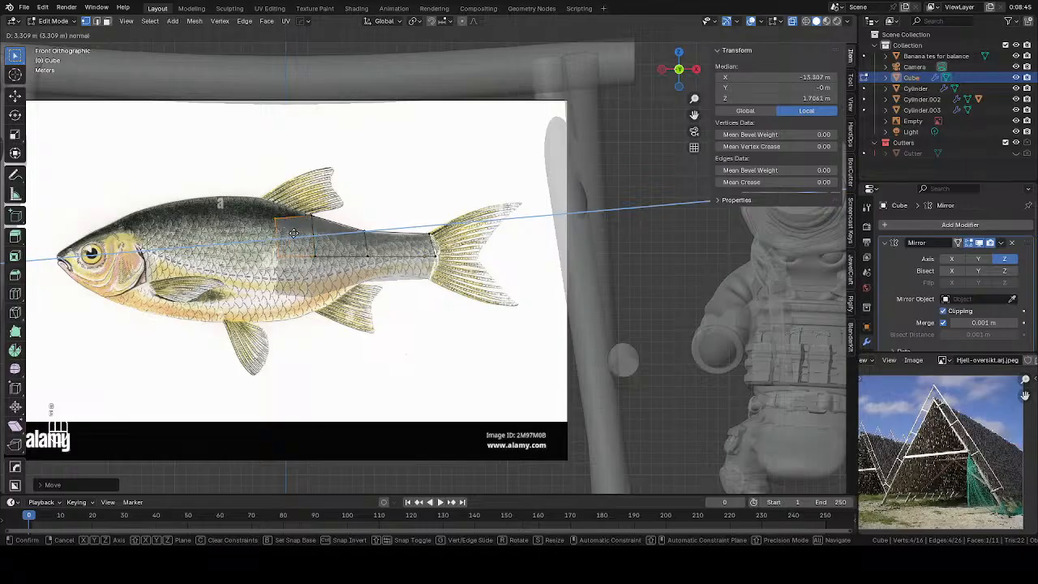
{"action": "left_click", "coordinate": [270, 242]}
{"action": "key", "text": "e"}
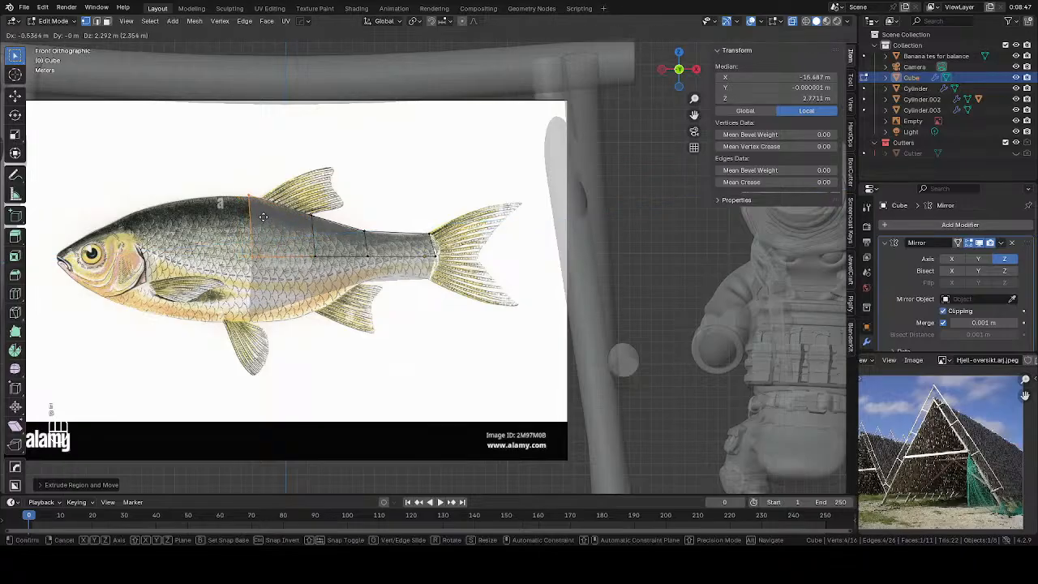
{"action": "left_click", "coordinate": [270, 220]}
Extrude two more body sections from the dorsal fin's front to the eye, keeping their top edges on the back outline
{"action": "key", "text": "e"}
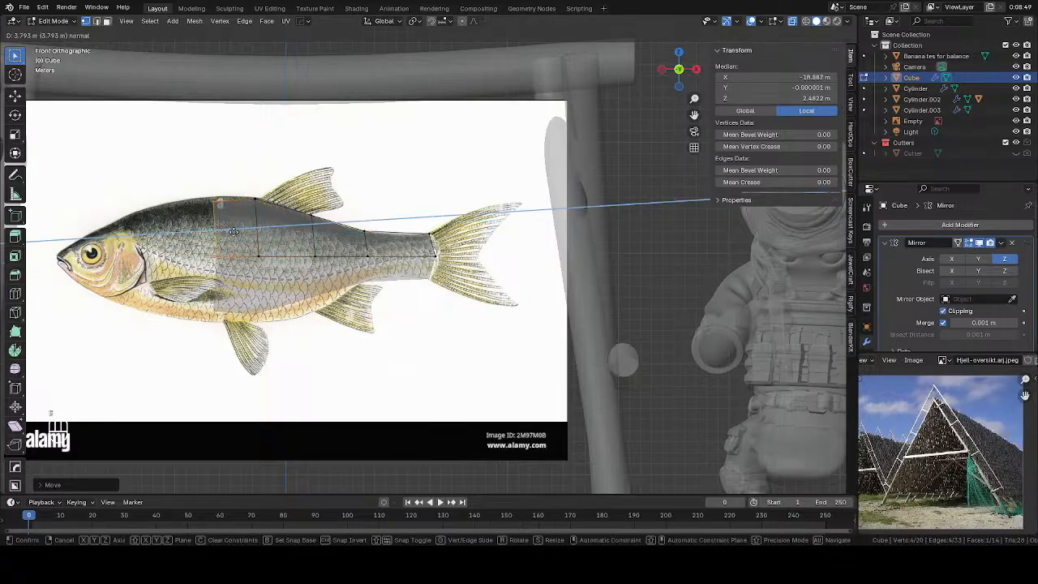
{"action": "left_click", "coordinate": [197, 231]}
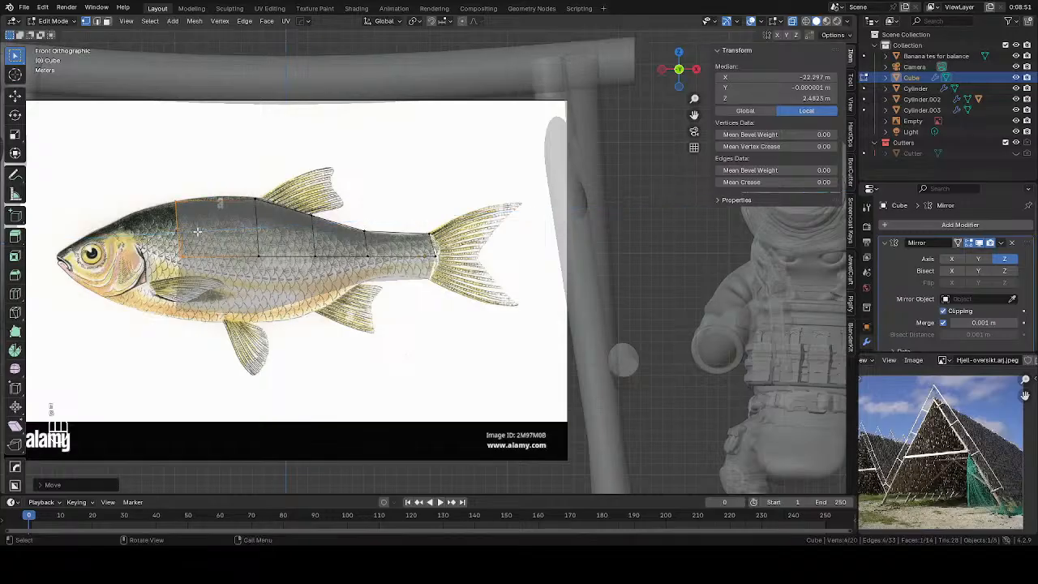
{"action": "key", "text": "e"}
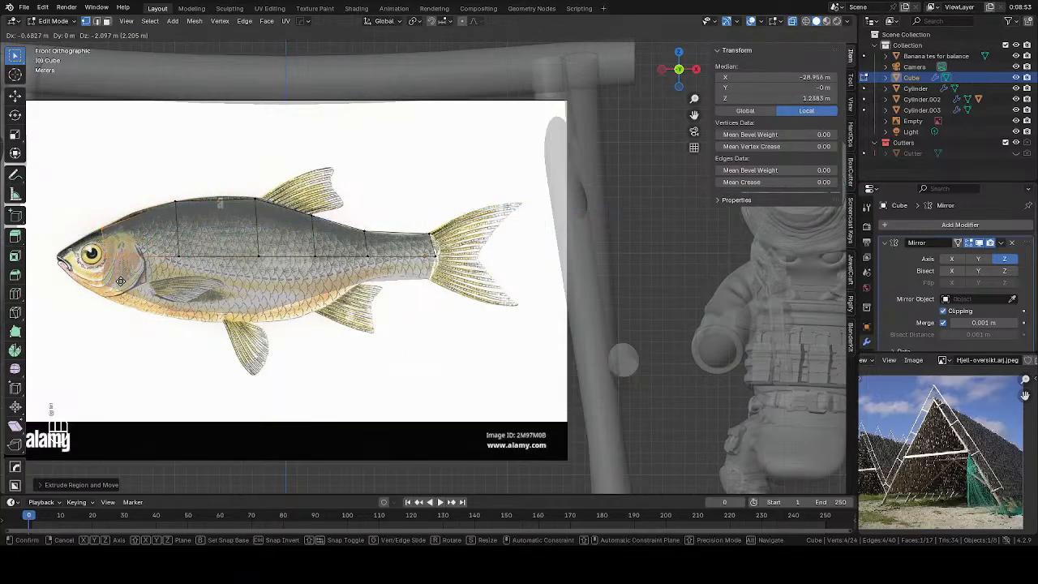
{"action": "left_click", "coordinate": [120, 281]}
Extrude the head section to the snout, lower its end to the mouth tip and align the front centre edge with it
{"action": "key", "text": "e"}
{"action": "left_click", "coordinate": [105, 289]}
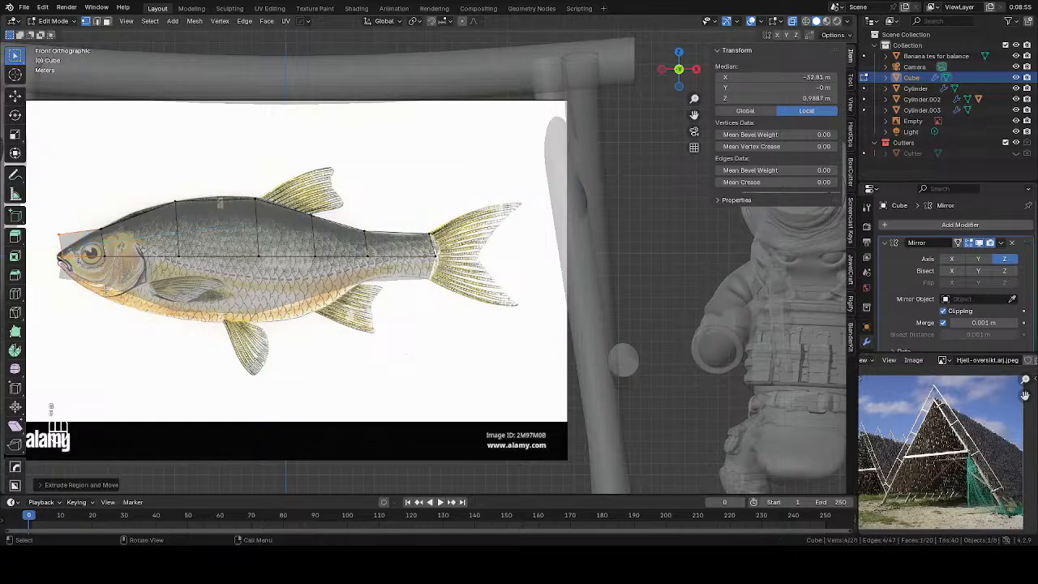
{"action": "key", "text": "g"}
{"action": "left_click", "coordinate": [96, 313]}
{"action": "scroll", "coordinate": [95, 313], "scroll_direction": "up", "scroll_amount": 3}
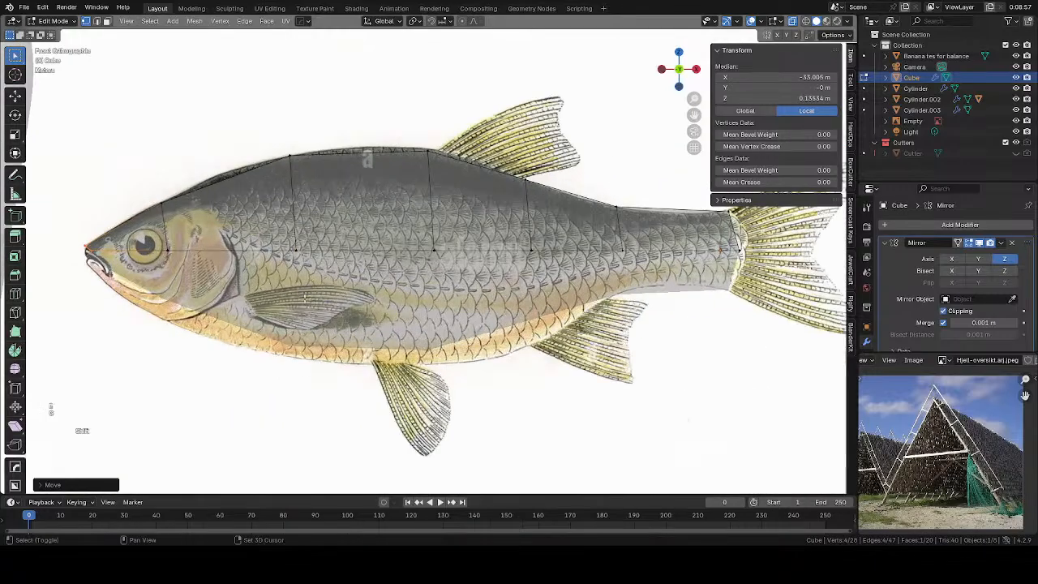
{"action": "scroll", "coordinate": [305, 298], "scroll_direction": "up", "scroll_amount": 3}
{"action": "key", "text": "g"}
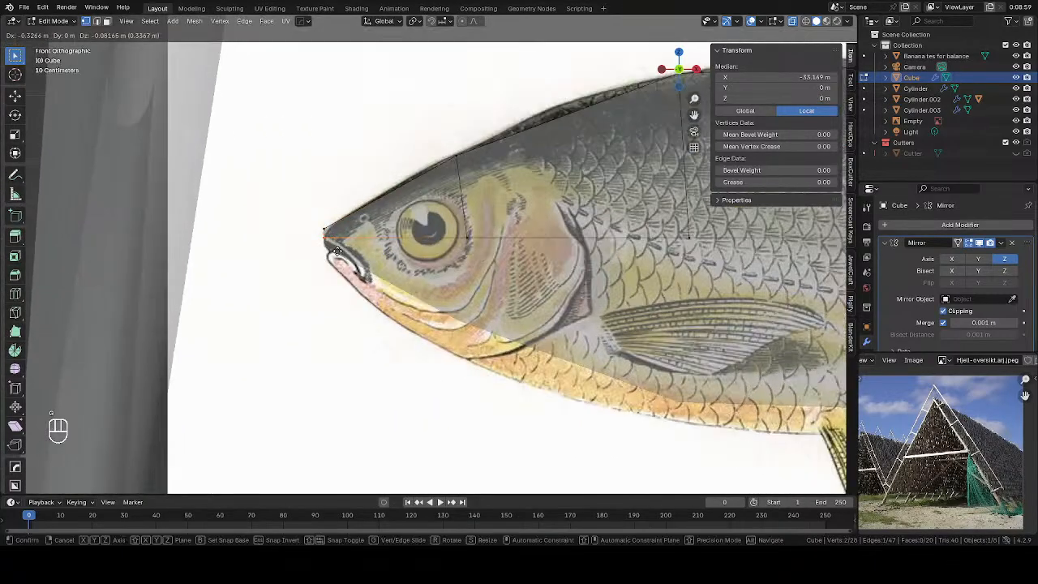
{"action": "left_click", "coordinate": [337, 250]}
Add a vertical loop cut across the highest part of the back and select its top edge
{"action": "scroll", "coordinate": [352, 264], "scroll_direction": "down", "scroll_amount": 2}
{"action": "middle_click_drag", "start_coordinate": [438, 257], "coordinate": [254, 304], "text": "shift"}
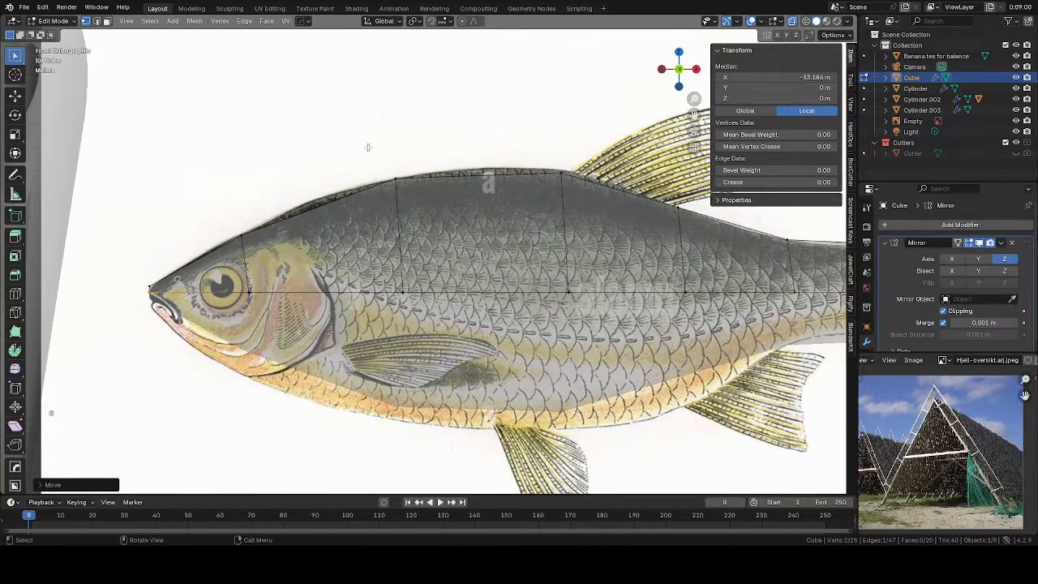
{"action": "left_click", "coordinate": [368, 148]}
{"action": "key", "text": "ctrl+r"}
{"action": "left_click", "coordinate": [478, 182]}
{"action": "right_click", "coordinate": [478, 183]}
{"action": "left_click_drag", "start_coordinate": [459, 154], "coordinate": [502, 197]}
Try raising the new loop's top edge along Z above the back outline
{"action": "key", "text": "g"}
{"action": "key", "text": "z"}
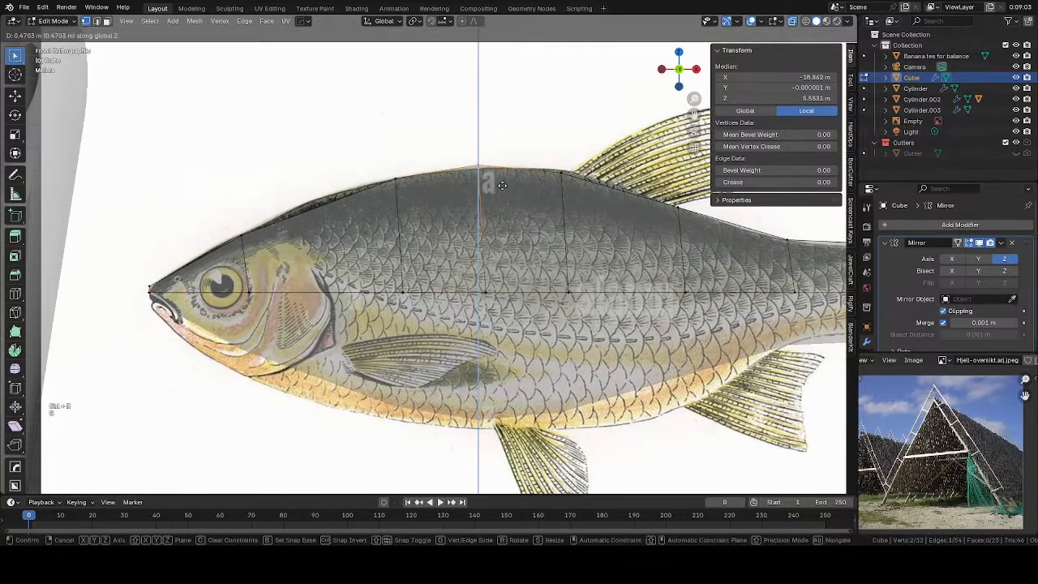
{"action": "left_click", "coordinate": [503, 185]}
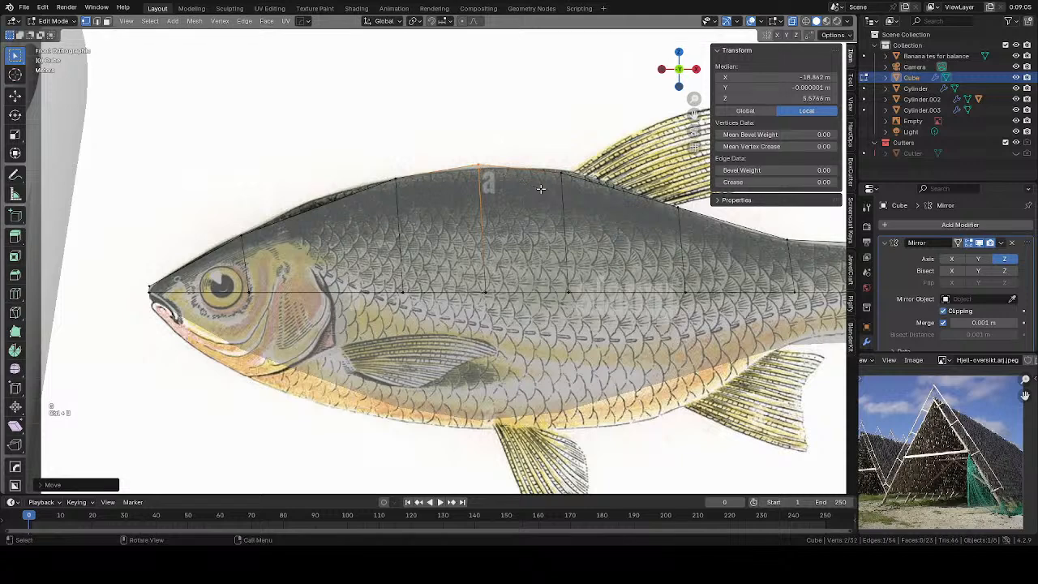
{"action": "key", "text": "ctrl+z"}
Try raising the middle top edge along Z and bevelling it to round the back
{"action": "middle_click_drag", "start_coordinate": [497, 172], "coordinate": [498, 218]}
{"action": "key", "text": "3"}
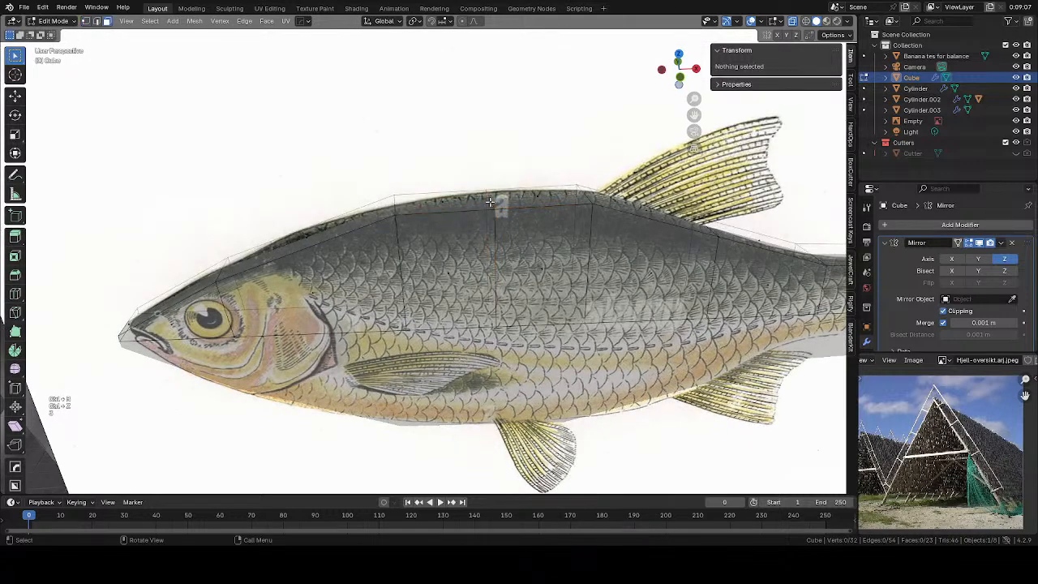
{"action": "key", "text": "2"}
{"action": "left_click", "coordinate": [496, 199]}
{"action": "key", "text": "g"}
{"action": "key", "text": "z"}
{"action": "left_click", "coordinate": [529, 201]}
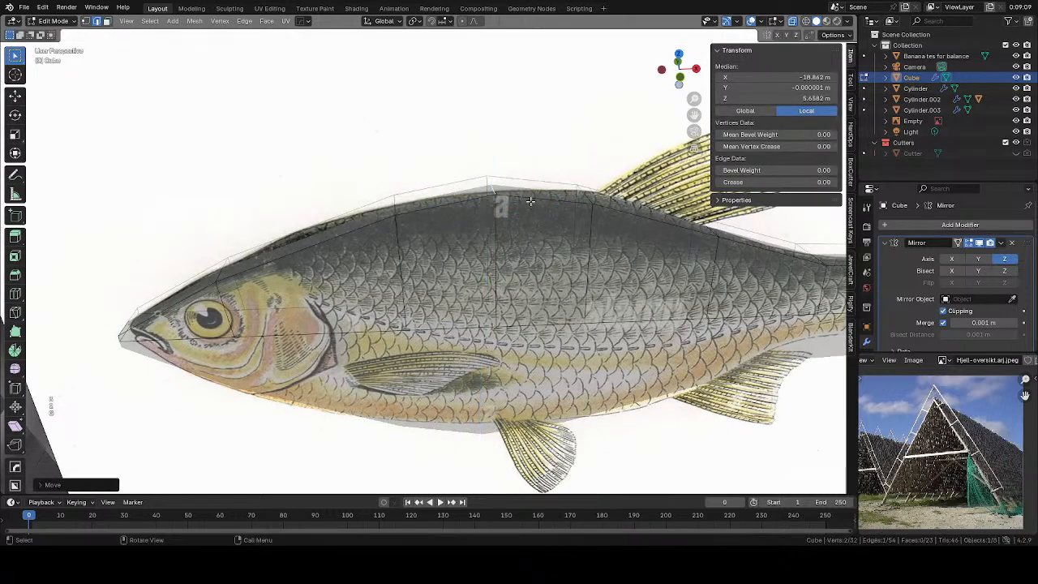
{"action": "key", "text": "ctrl+b"}
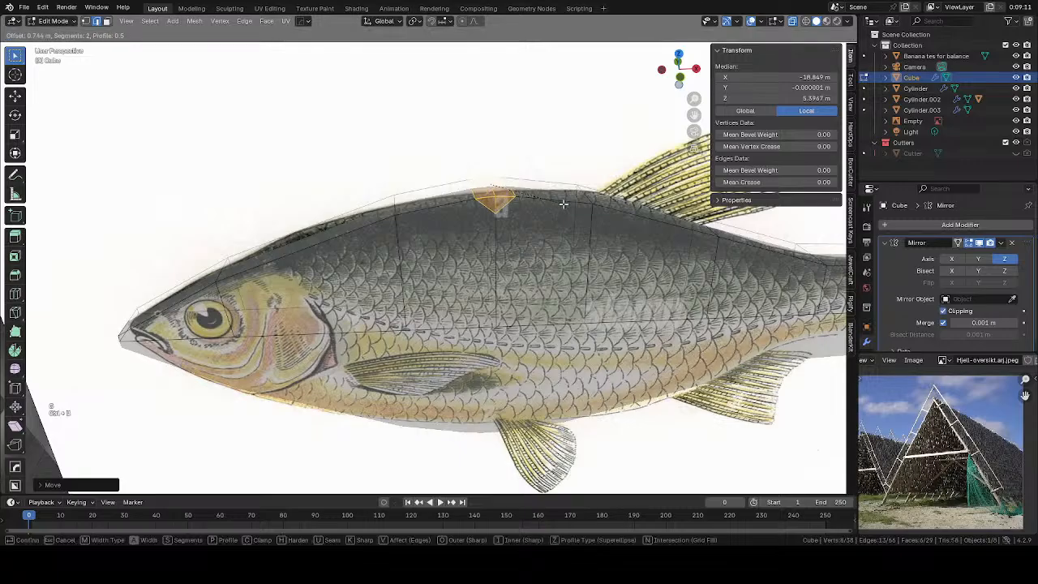
{"action": "left_click", "coordinate": [563, 204]}
{"action": "key", "text": "KP_1"}
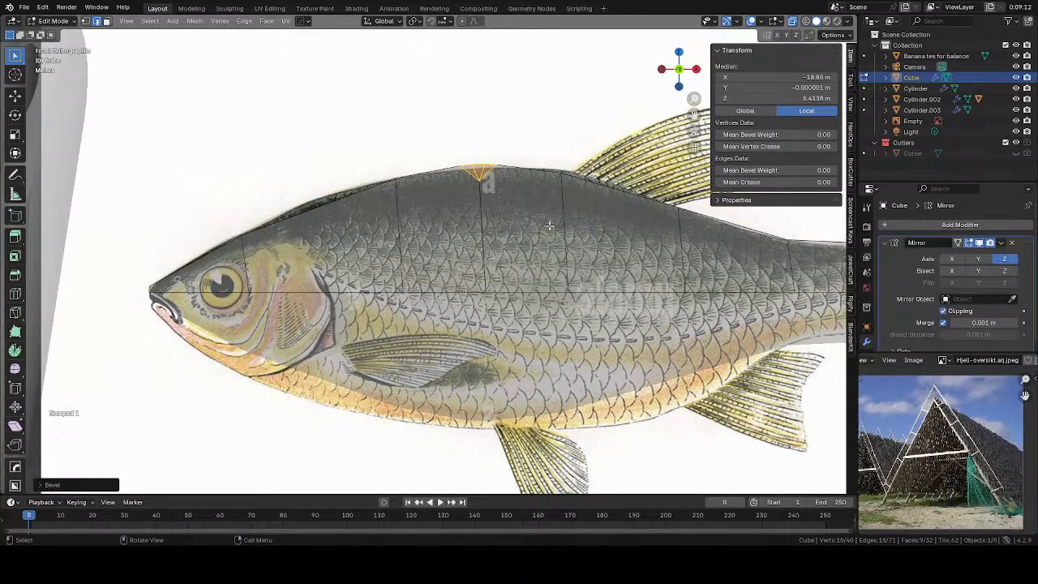
{"action": "key", "text": "ctrl+z"}
{"action": "key", "text": "ctrl+z"}
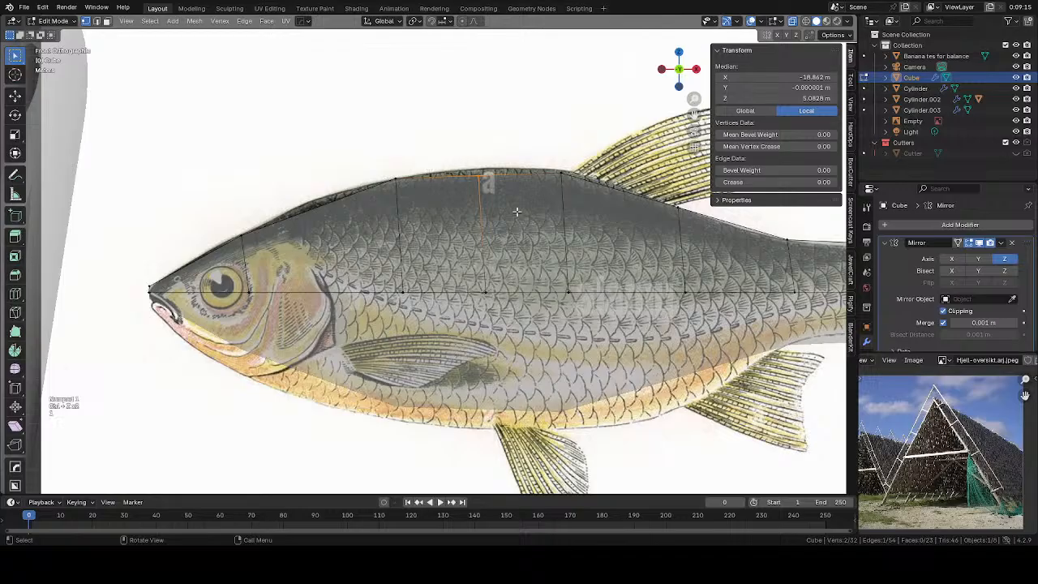
Raise the new loop's top edge along Z to the back outline and fit the edge at the dorsal fin's front
{"action": "key", "text": "g"}
{"action": "key", "text": "z"}
{"action": "left_click", "coordinate": [516, 196]}
{"action": "left_click_drag", "start_coordinate": [531, 169], "coordinate": [579, 199]}
{"action": "key", "text": "g"}
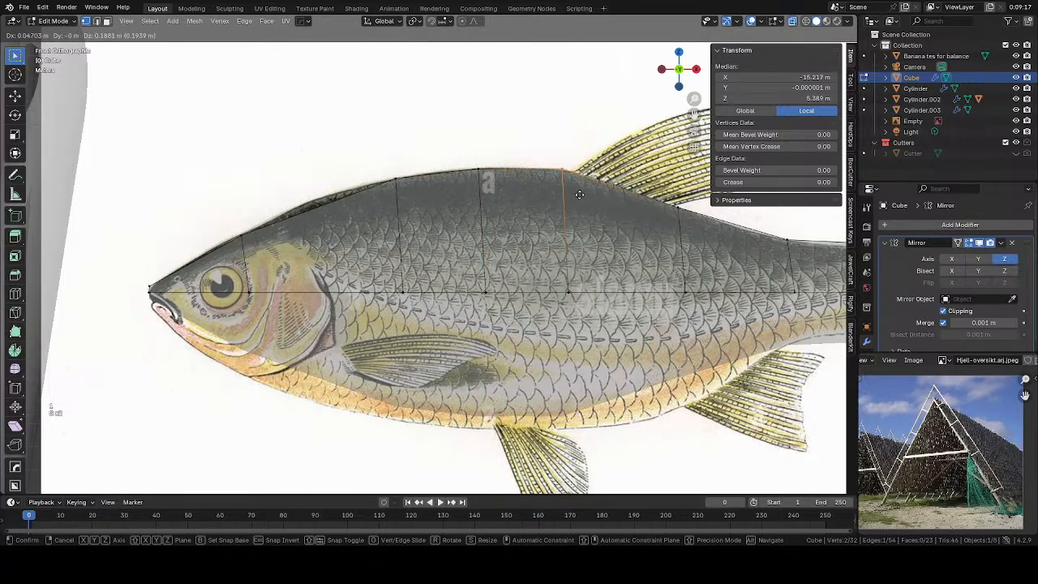
{"action": "left_click", "coordinate": [579, 196]}
Add a vertical loop cut just behind the head and move its top edge onto the back outline
{"action": "left_click_drag", "start_coordinate": [414, 189], "coordinate": [414, 190]}
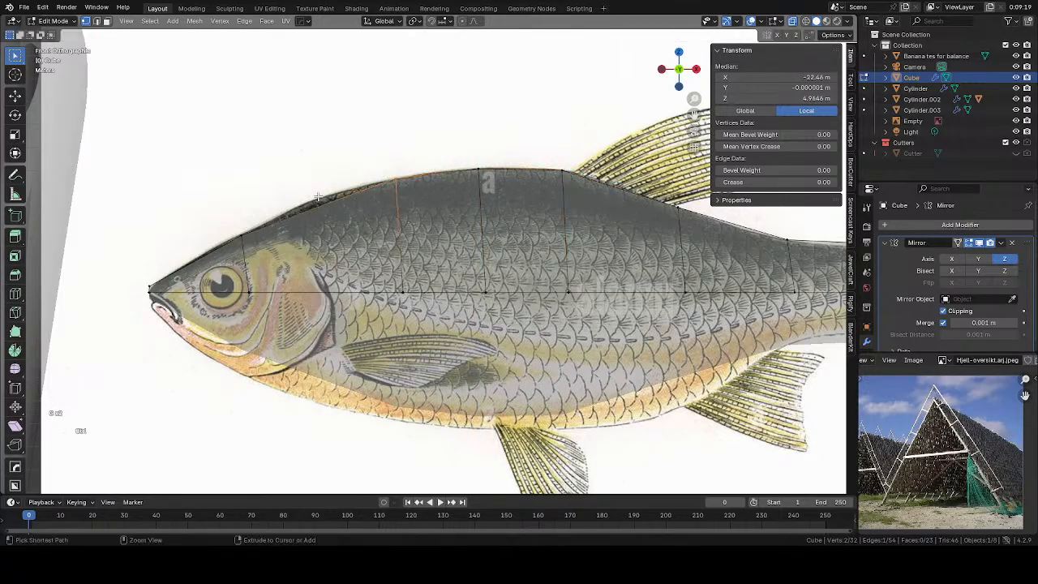
{"action": "key", "text": "ctrl+r"}
{"action": "left_click", "coordinate": [340, 213]}
{"action": "right_click", "coordinate": [341, 212]}
{"action": "left_click_drag", "start_coordinate": [301, 190], "coordinate": [352, 233]}
{"action": "key", "text": "g"}
{"action": "left_click", "coordinate": [347, 226]}
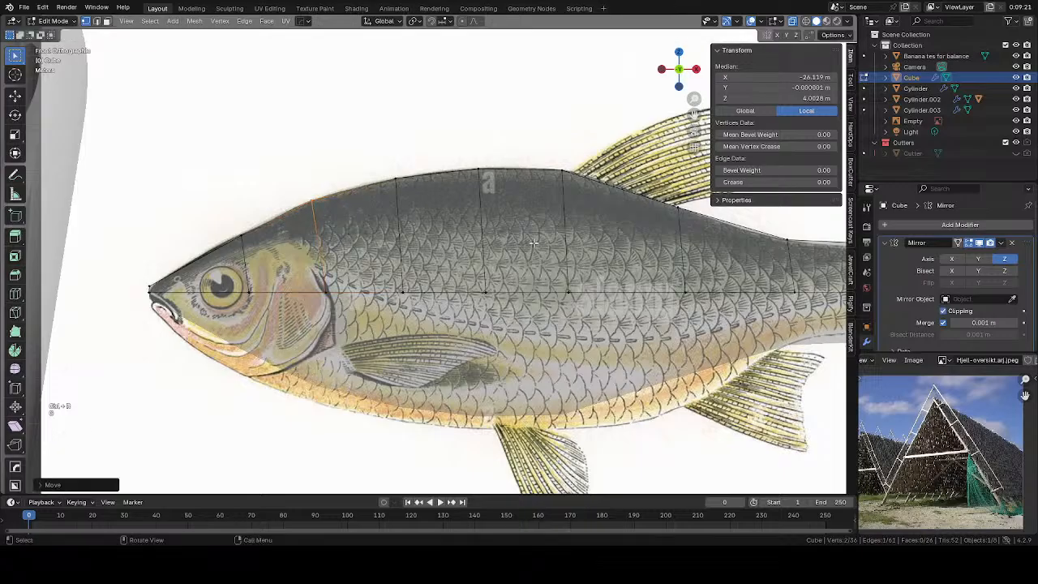
Add a vertical loop cut between the dorsal fin and the tail base and move its top edge onto the outline
{"action": "scroll", "coordinate": [431, 193], "scroll_direction": "down", "scroll_amount": 6, "text": "ctrl"}
{"action": "key", "text": "ctrl+r"}
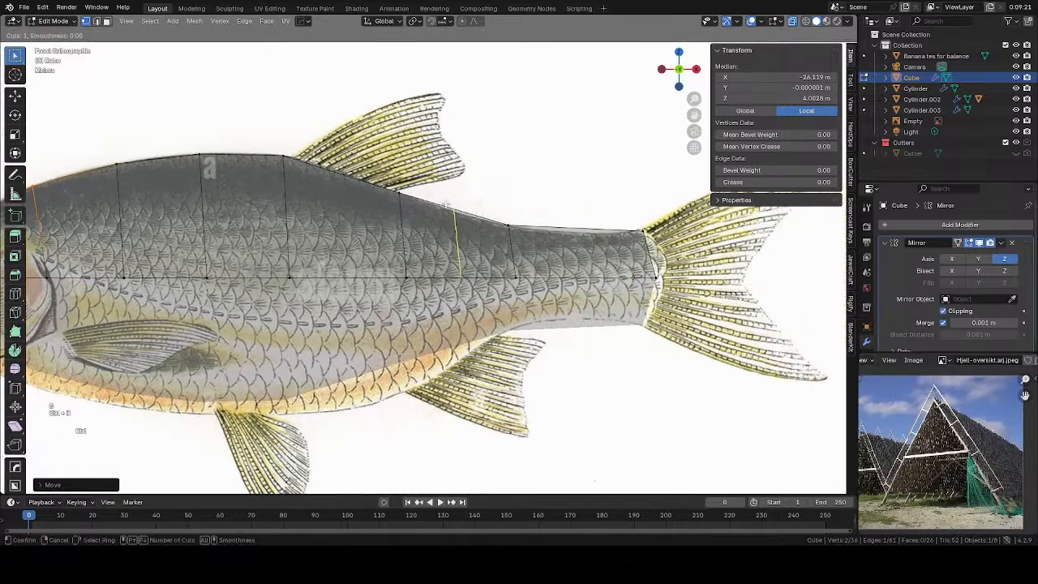
{"action": "left_click", "coordinate": [445, 203]}
{"action": "right_click", "coordinate": [445, 203]}
{"action": "left_click_drag", "start_coordinate": [445, 192], "coordinate": [473, 218]}
{"action": "key", "text": "g"}
{"action": "left_click", "coordinate": [479, 222]}
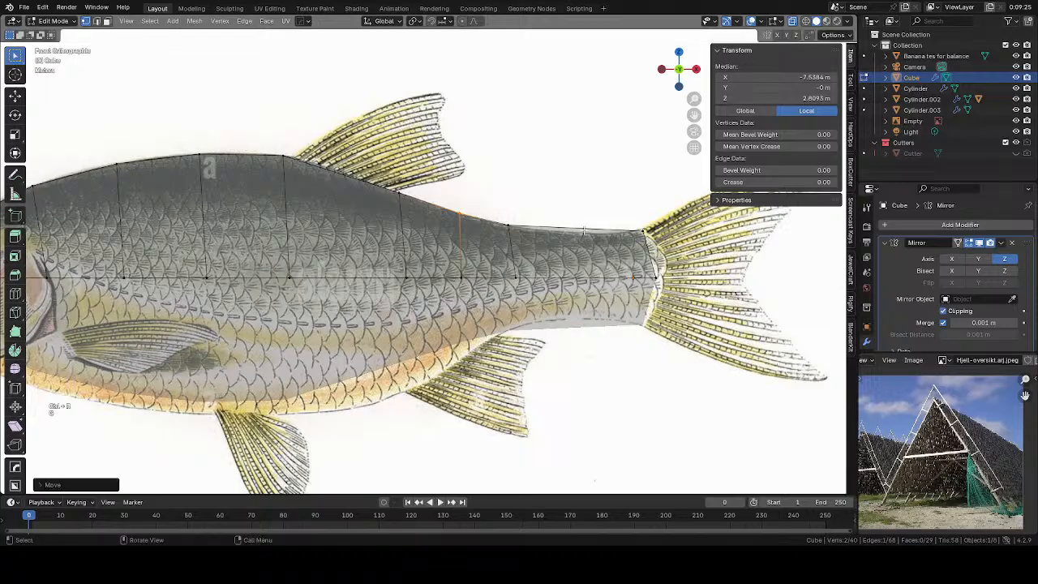
Add a vertical loop cut through the tail base and lower its top edge onto the outline
{"action": "key", "text": "ctrl+r"}
{"action": "left_click", "coordinate": [561, 230]}
{"action": "right_click", "coordinate": [561, 231]}
{"action": "left_click_drag", "start_coordinate": [561, 213], "coordinate": [592, 243]}
{"action": "key", "text": "g"}
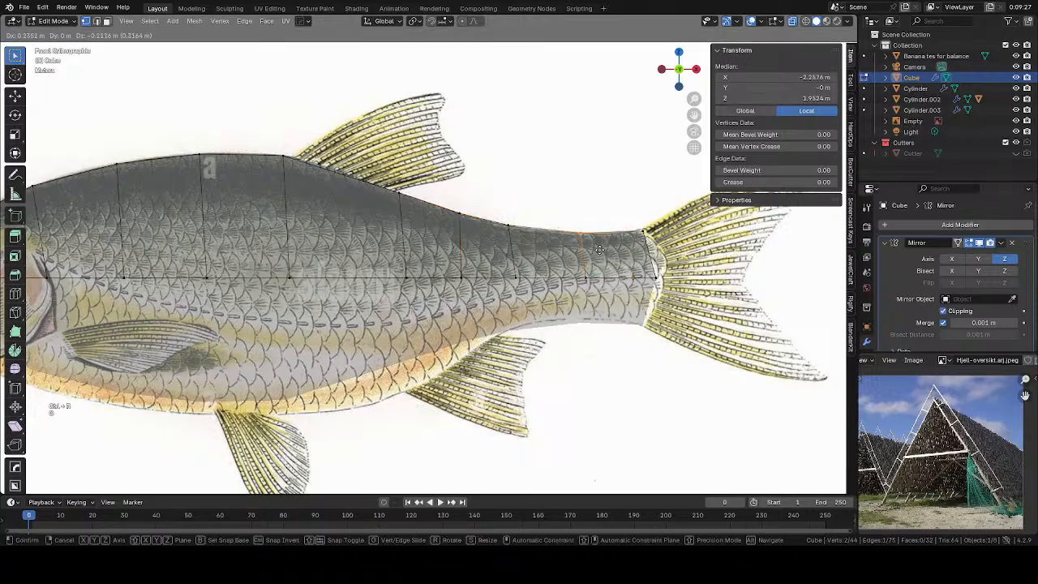
{"action": "left_click", "coordinate": [598, 248]}
Add a lengthwise loop cut through the upper half and move the tail-end edges to the curved base of the tail fin
{"action": "key", "text": "ctrl+r"}
{"action": "left_click", "coordinate": [639, 253]}
{"action": "right_click", "coordinate": [638, 255]}
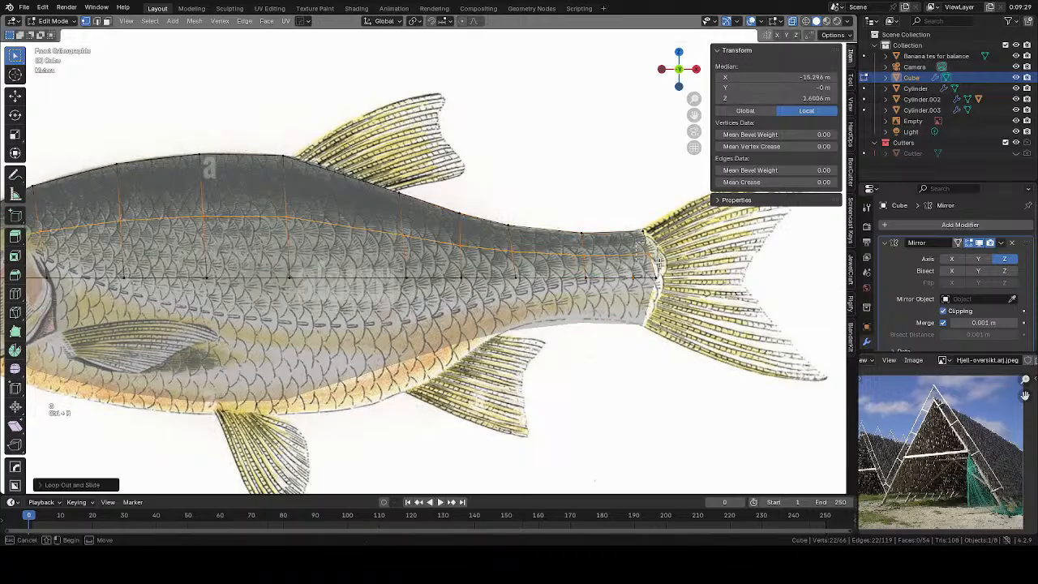
{"action": "left_click_drag", "start_coordinate": [638, 247], "coordinate": [663, 263]}
{"action": "key", "text": "g"}
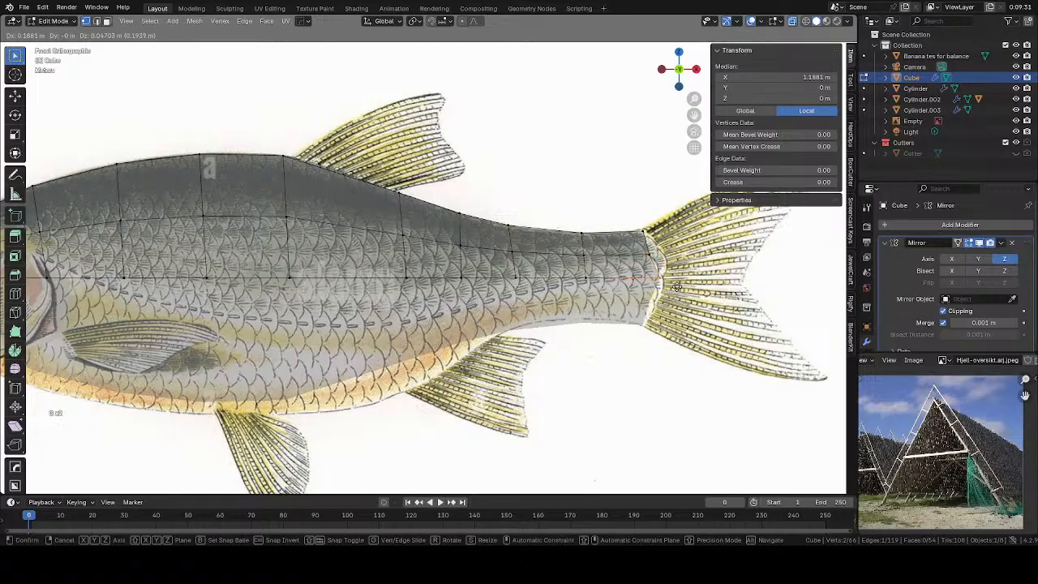
{"action": "left_click", "coordinate": [678, 285]}
{"action": "left_click_drag", "start_coordinate": [661, 256], "coordinate": [674, 287]}
{"action": "left_click", "coordinate": [675, 264]}
{"action": "key", "text": "g"}
{"action": "left_click", "coordinate": [675, 287]}
Return to Object Mode and apply the Mirror modifier on the fish body
{"action": "scroll", "coordinate": [642, 319], "scroll_direction": "down", "scroll_amount": 4}
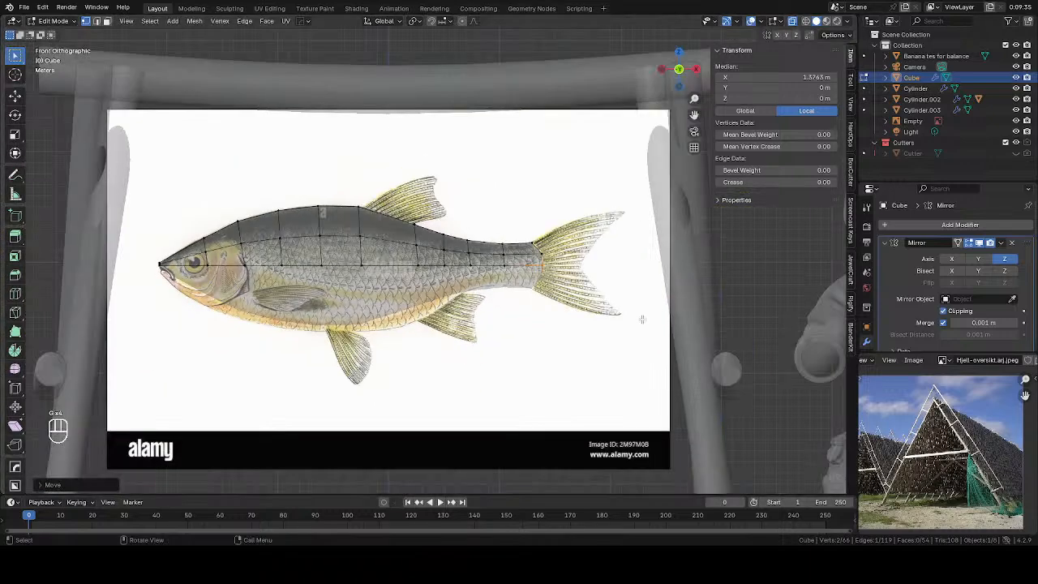
{"action": "middle_click", "coordinate": [366, 281], "text": "alt"}
{"action": "key", "text": "Tab"}
{"action": "key", "text": "alt+z"}
{"action": "key", "text": "alt+z"}
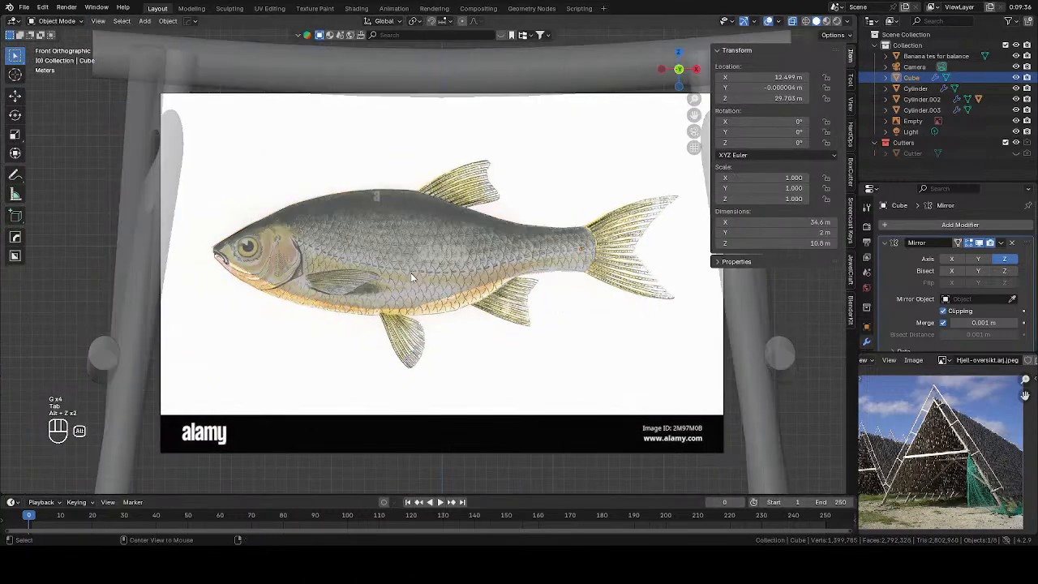
{"action": "left_click", "coordinate": [1001, 242]}
{"action": "left_click", "coordinate": [972, 253]}
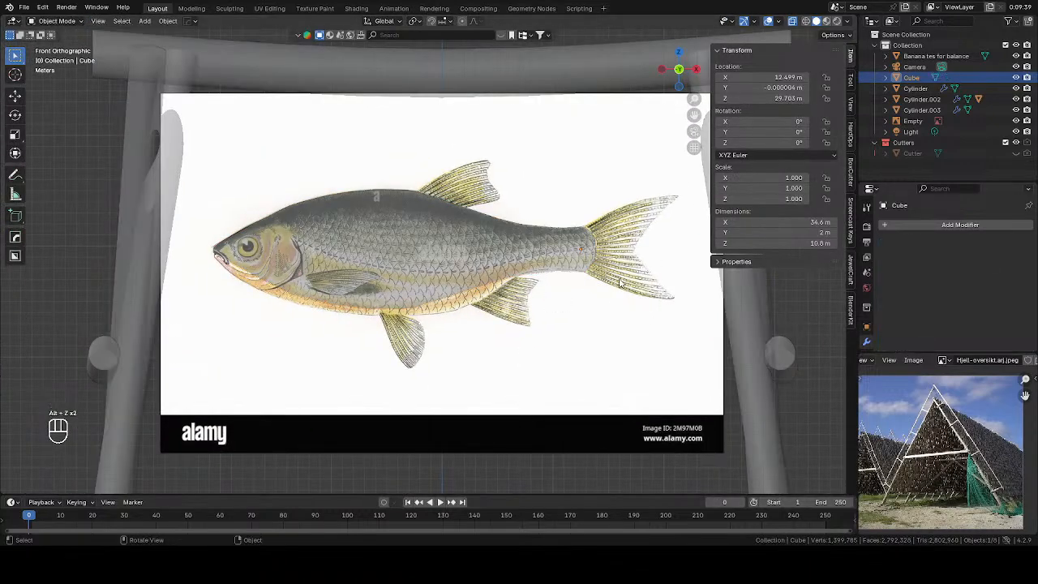
In Edit Mode, move the two bottom edges beneath the head and gill onto the fish's lower outline
{"action": "key", "text": "Tab"}
{"action": "scroll", "coordinate": [556, 277], "scroll_direction": "up", "scroll_amount": 2}
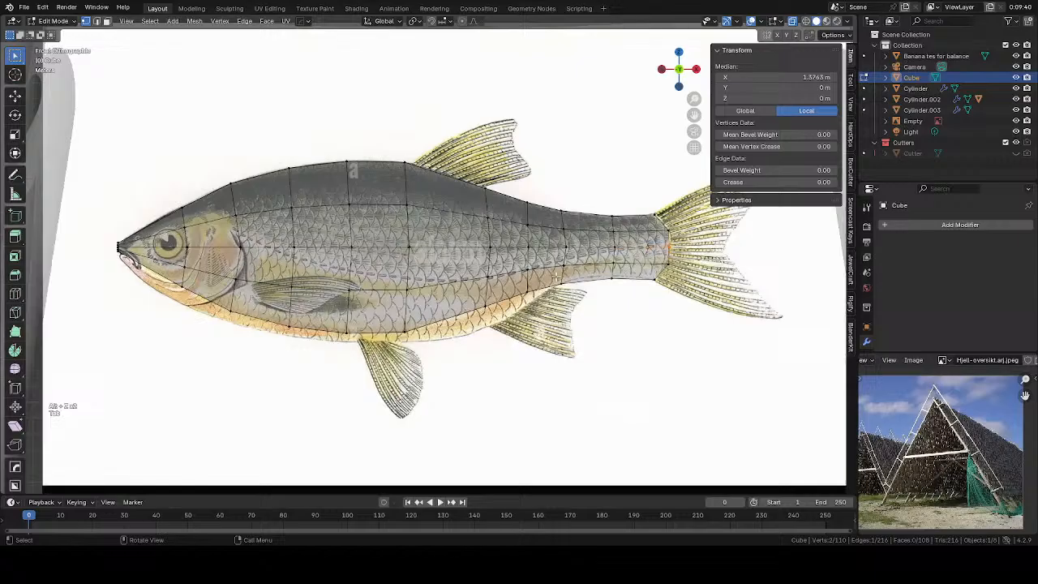
{"action": "left_click", "coordinate": [160, 276]}
{"action": "key", "text": "g"}
{"action": "left_click", "coordinate": [195, 334]}
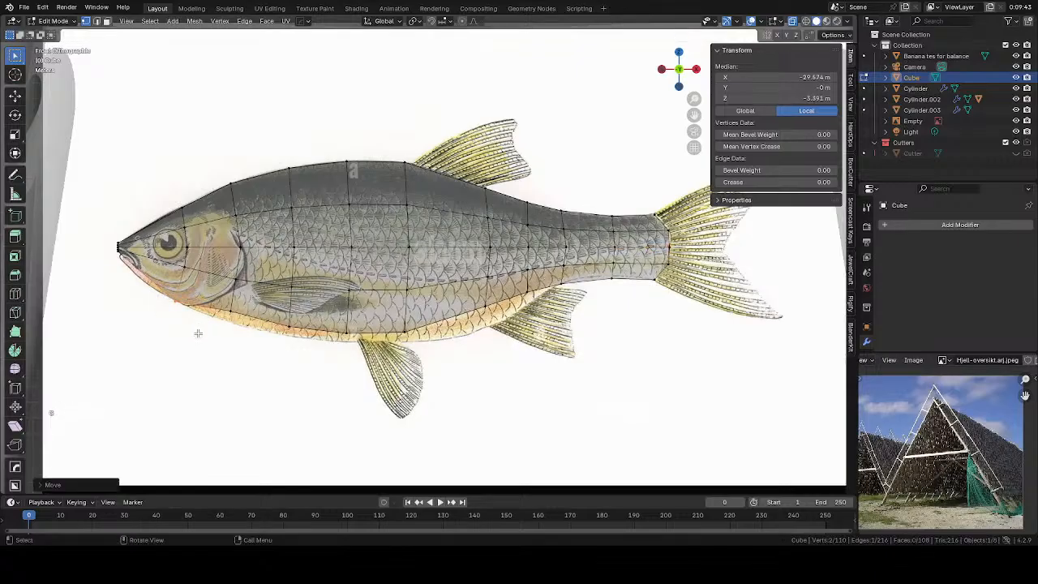
{"action": "key", "text": "g"}
{"action": "left_click", "coordinate": [245, 341]}
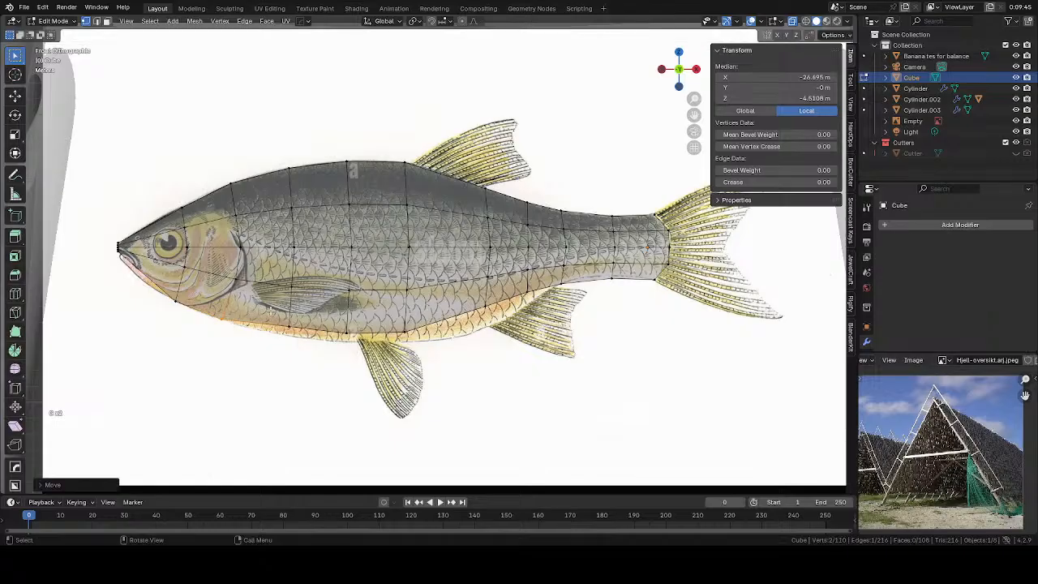
Move the next two bottom edges down onto the belly outline ahead of the pelvic fin
{"action": "key", "text": "g"}
{"action": "left_click", "coordinate": [306, 356]}
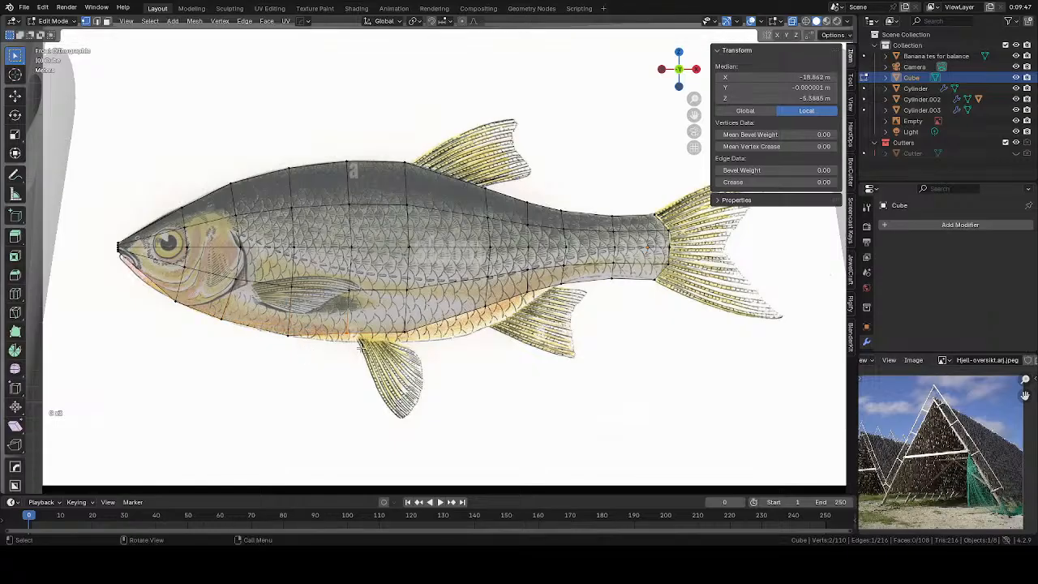
{"action": "key", "text": "g"}
{"action": "left_click", "coordinate": [382, 316]}
Lower the two bottom edges between the pelvic and anal fins along Z to the belly outline
{"action": "left_click_drag", "start_coordinate": [383, 316], "coordinate": [435, 352]}
{"action": "key", "text": "g"}
{"action": "key", "text": "z"}
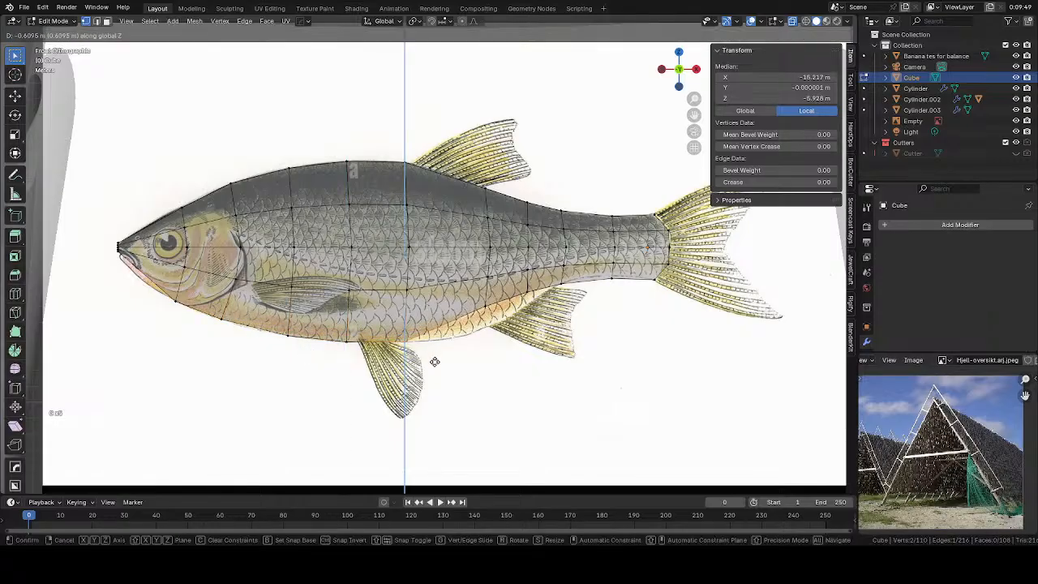
{"action": "left_click", "coordinate": [434, 362]}
{"action": "left_click_drag", "start_coordinate": [464, 290], "coordinate": [507, 323]}
{"action": "key", "text": "g"}
{"action": "key", "text": "z"}
{"action": "left_click", "coordinate": [497, 343]}
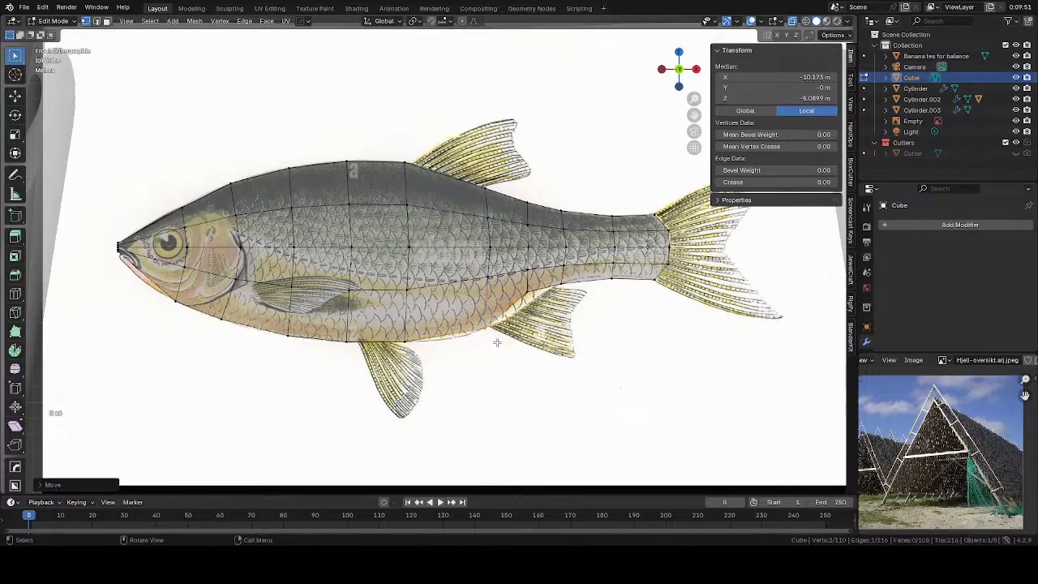
Lower the fish body's bottom edge at the base of the anal fin along Z onto the belly outline
{"action": "key", "text": "alt+z"}
{"action": "key", "text": "alt+z"}
{"action": "left_click_drag", "start_coordinate": [511, 279], "coordinate": [549, 311]}
{"action": "key", "text": "z"}
{"action": "left_click", "coordinate": [500, 308]}
{"action": "mouse_move", "coordinate": [558, 308]}
{"action": "middle_mouse_down"}
{"action": "mouse_move", "coordinate": [646, 301]}
{"action": "mouse_move", "coordinate": [591, 297]}
{"action": "mouse_move", "coordinate": [514, 311]}
{"action": "middle_mouse_up"}
{"action": "key", "text": "KP_1"}
{"action": "key", "text": "z"}
{"action": "left_click", "coordinate": [586, 309]}
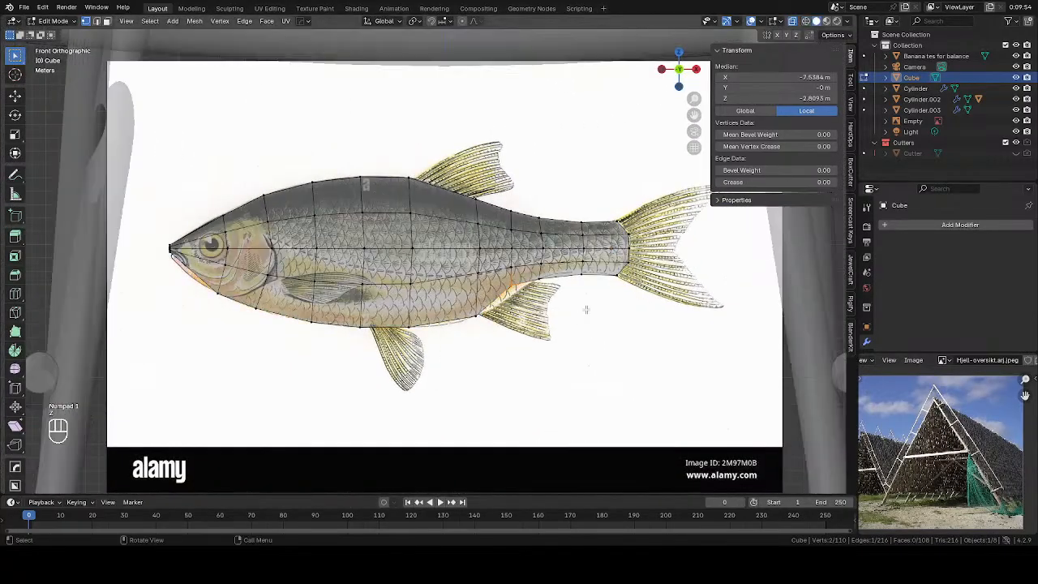
{"action": "scroll", "coordinate": [565, 306], "scroll_direction": "up", "scroll_amount": 2}
{"action": "key", "text": "g"}
{"action": "key", "text": "z"}
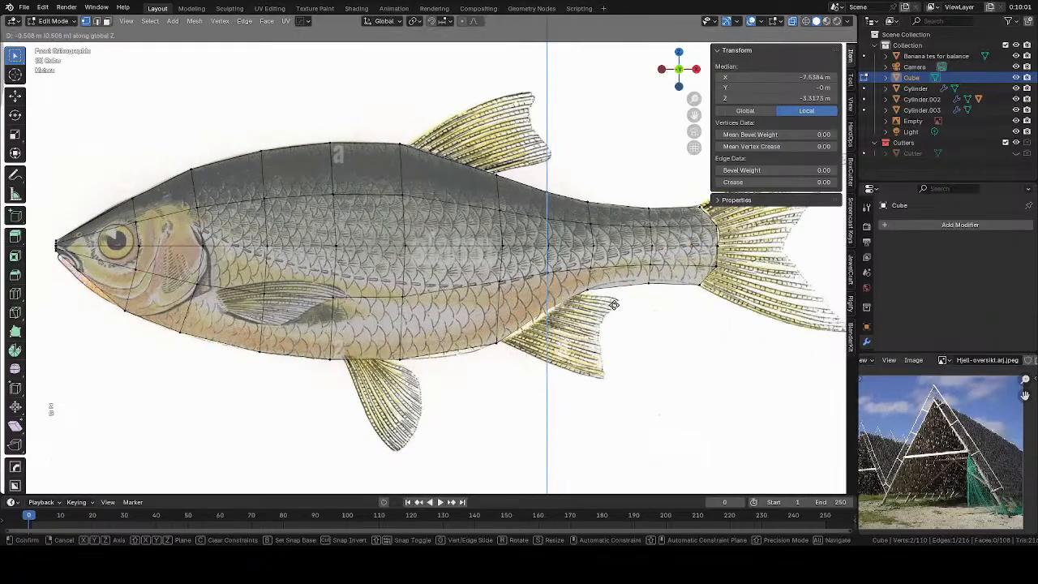
{"action": "left_click", "coordinate": [617, 309]}
Move the bottom edge under the narrow tail stalk along Z to meet the reference outline
{"action": "left_click_drag", "start_coordinate": [627, 282], "coordinate": [660, 299]}
{"action": "key", "text": "g"}
{"action": "middle_click", "coordinate": [659, 299]}
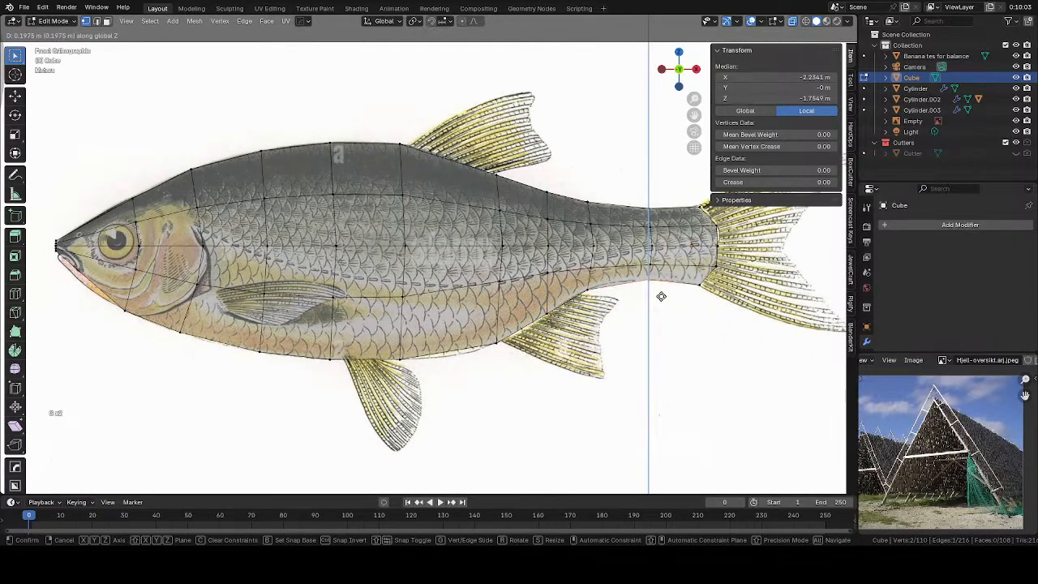
{"action": "left_click", "coordinate": [660, 295]}
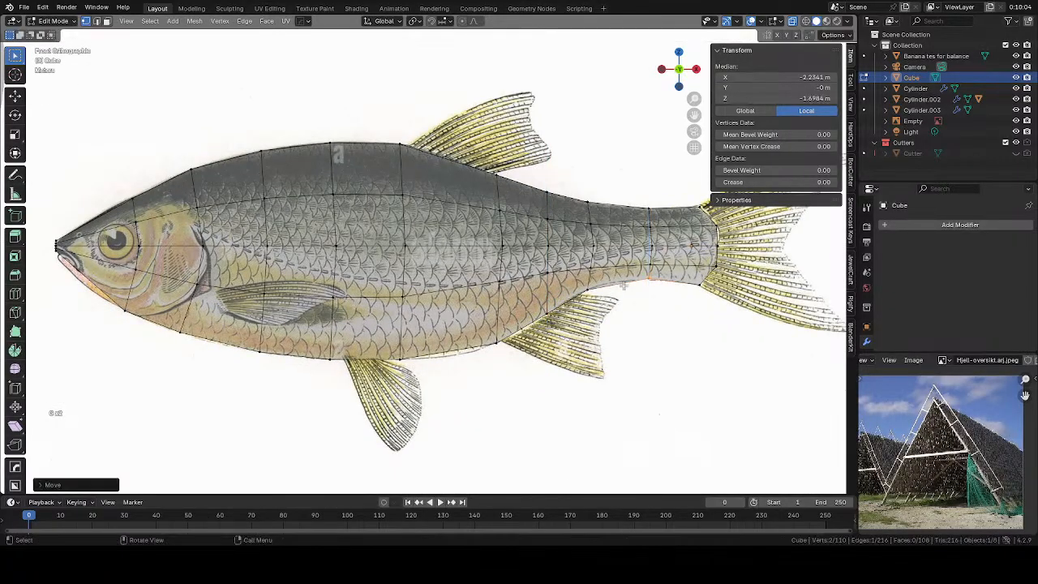
Add a loop cut between the pelvic and anal fins and move its bottom edge onto the belly outline
{"action": "key", "text": "ctrl+r"}
{"action": "left_click", "coordinate": [467, 334]}
{"action": "right_click", "coordinate": [466, 334]}
{"action": "left_click_drag", "start_coordinate": [428, 347], "coordinate": [477, 371]}
{"action": "key", "text": "g"}
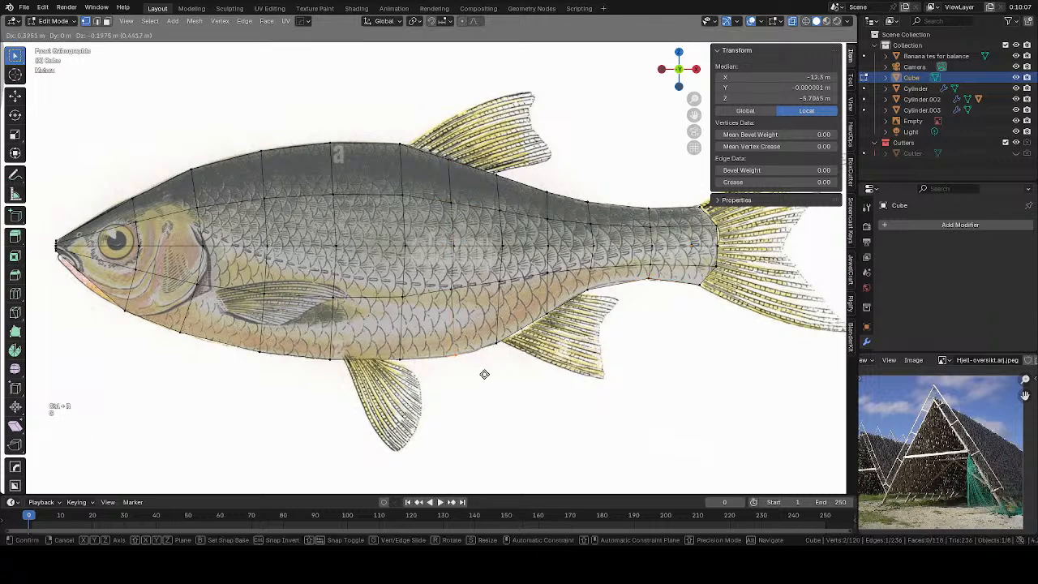
{"action": "left_click", "coordinate": [484, 374]}
Add a loop cut between the snout and eye and move its bottom edge onto the lower jaw outline
{"action": "middle_click_drag", "start_coordinate": [267, 338], "coordinate": [580, 351], "text": "shift"}
{"action": "key", "text": "ctrl+r"}
{"action": "left_click", "coordinate": [406, 279]}
{"action": "right_click", "coordinate": [391, 275]}
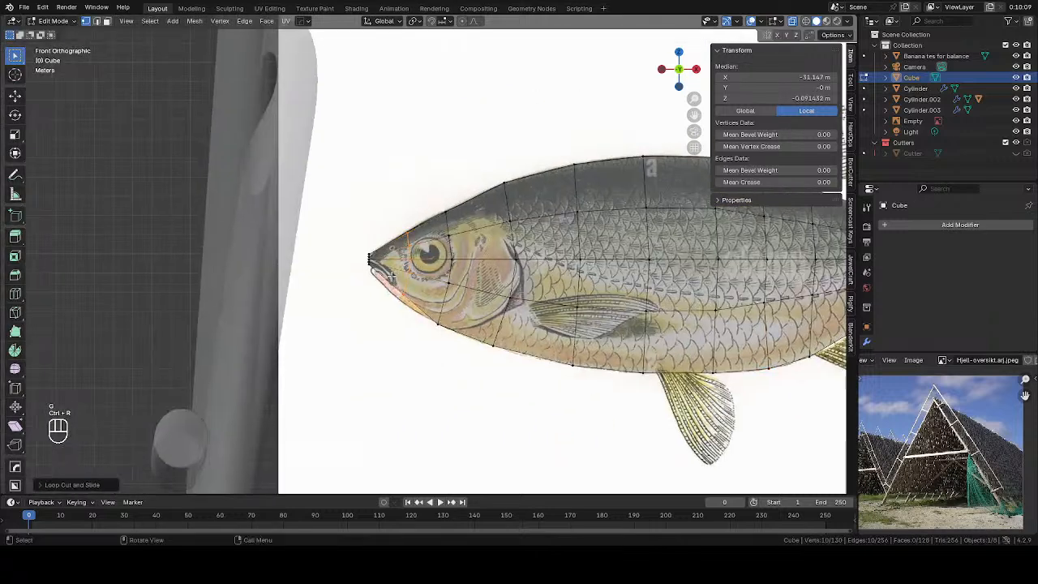
{"action": "left_click_drag", "start_coordinate": [390, 281], "coordinate": [417, 320]}
{"action": "key", "text": "g"}
{"action": "left_click", "coordinate": [404, 317]}
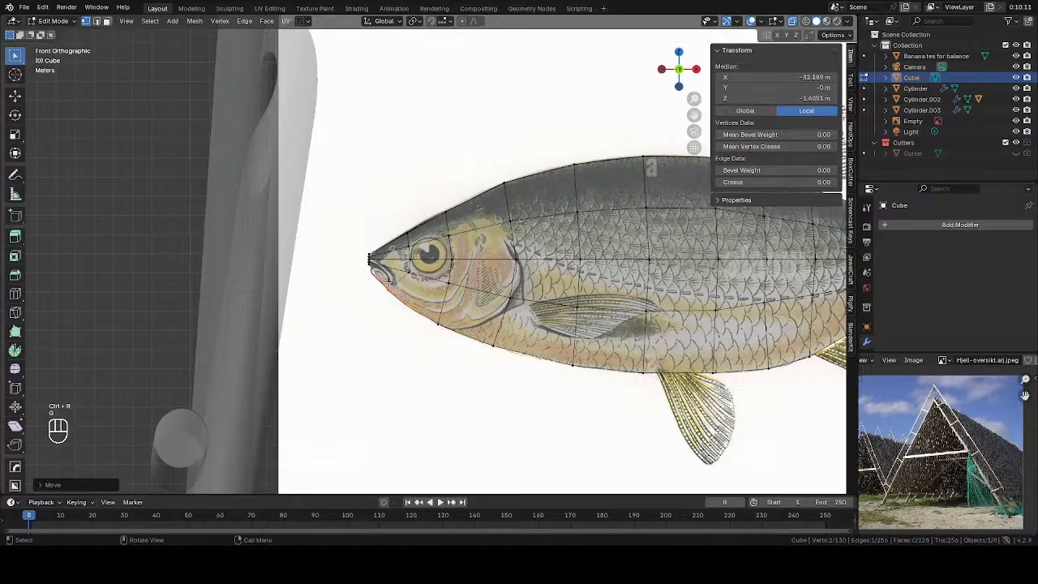
Lower the bottom edge at the mouth tip to the lip outline, and return to Object Mode with X-ray off
{"action": "scroll", "coordinate": [389, 308], "scroll_direction": "up", "scroll_amount": 2}
{"action": "key", "text": "g"}
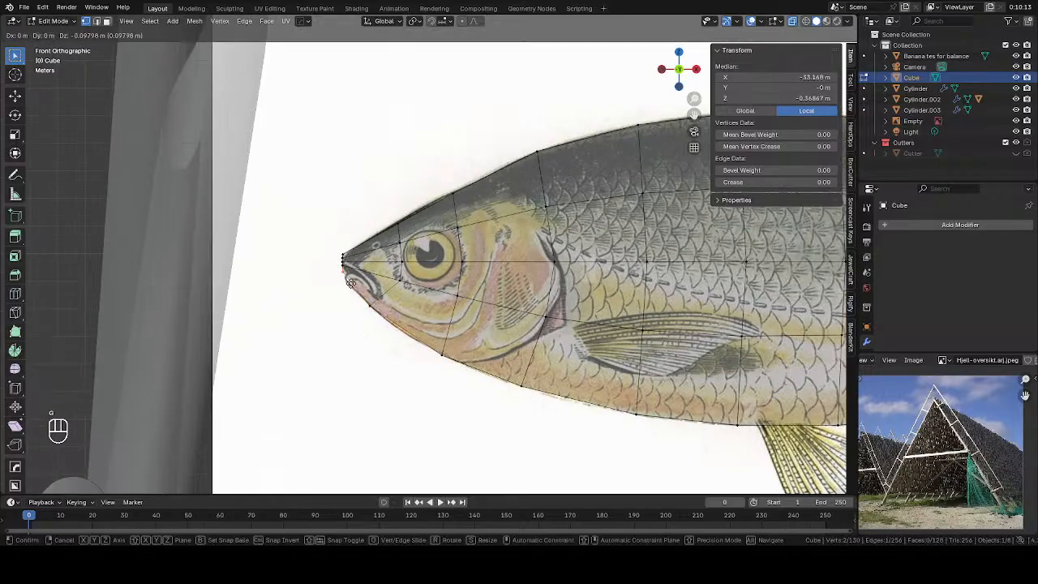
{"action": "left_click", "coordinate": [353, 290]}
{"action": "key", "text": "Tab"}
{"action": "key", "text": "alt+z"}
{"action": "scroll", "coordinate": [463, 282], "scroll_direction": "down", "scroll_amount": 3}
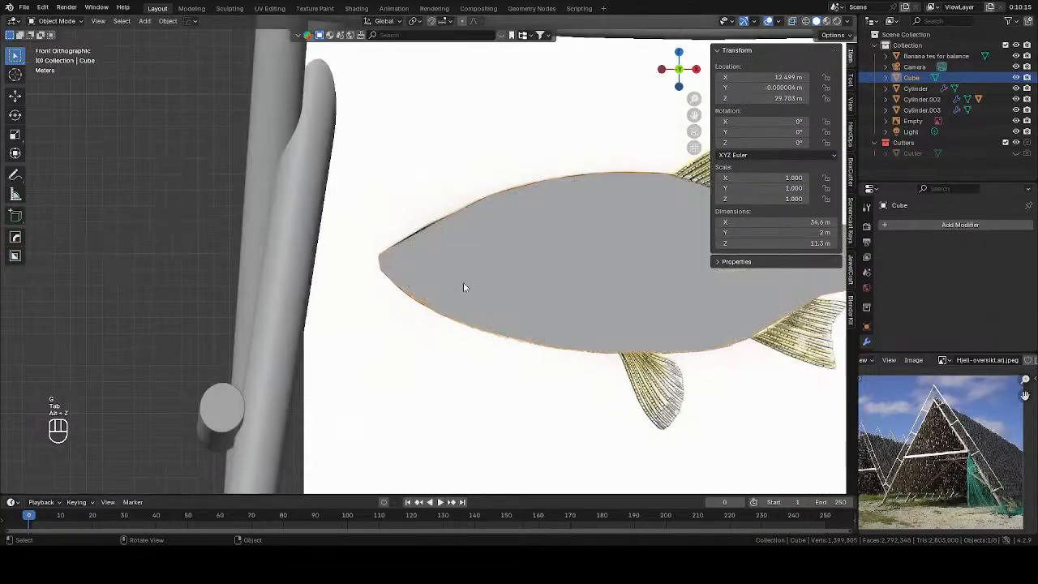
In Edit Mode, scale the horizontal middle edge loop outward along Y with proportional editing to thicken the fish body
{"action": "middle_click_drag", "start_coordinate": [463, 282], "coordinate": [441, 321]}
{"action": "key", "text": "Tab"}
{"action": "middle_click_drag", "start_coordinate": [568, 328], "coordinate": [458, 288]}
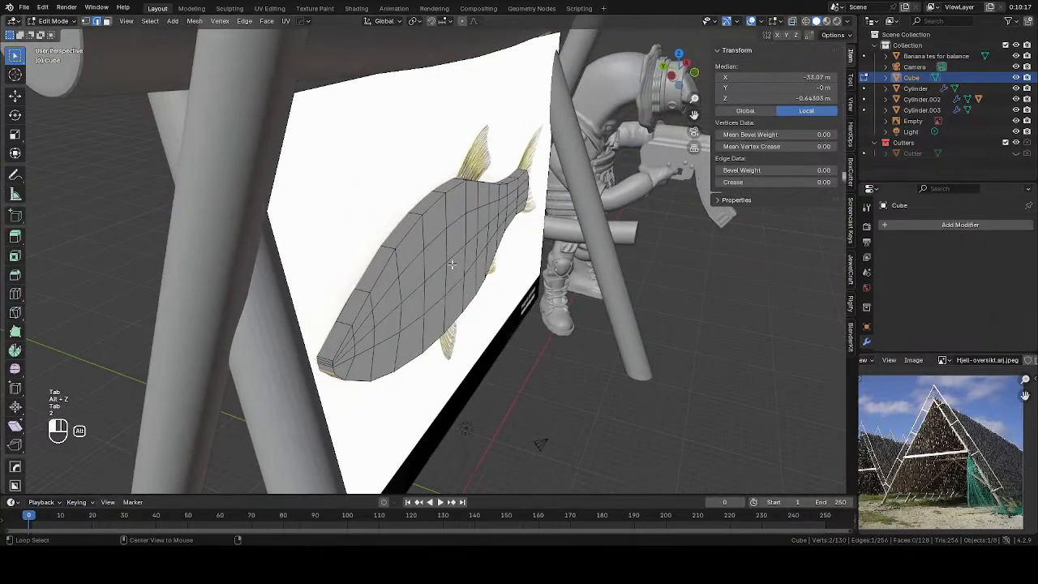
{"action": "left_click", "coordinate": [451, 261], "text": "alt"}
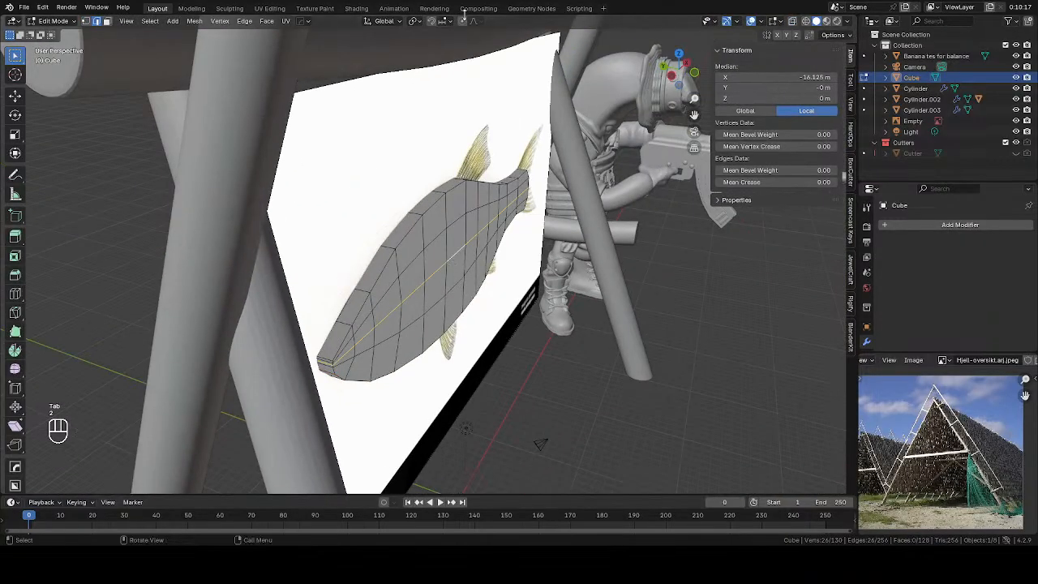
{"action": "key", "text": "s"}
{"action": "key", "text": "y"}
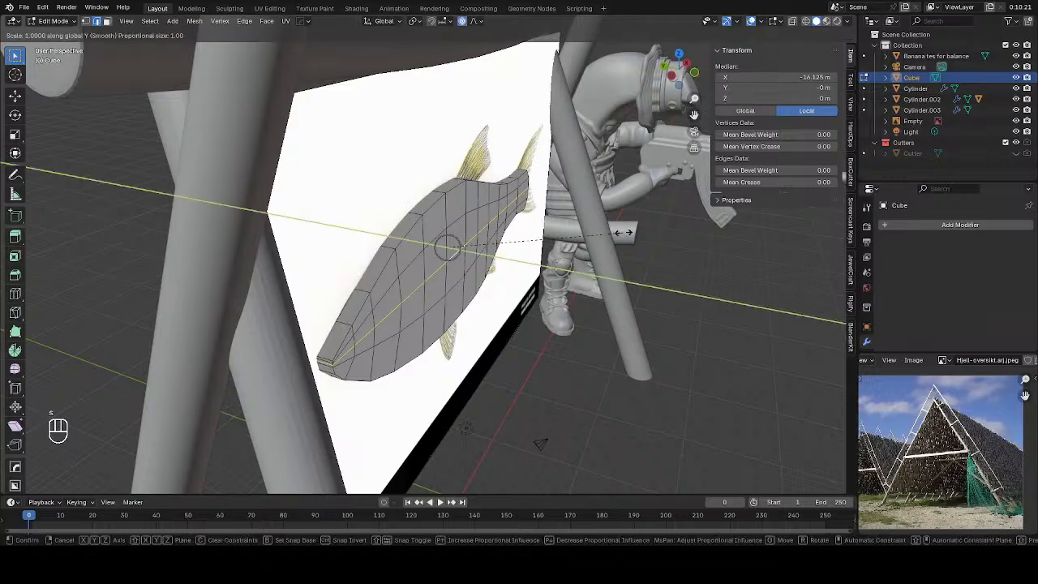
{"action": "scroll", "coordinate": [649, 238], "scroll_direction": "down", "scroll_amount": 19}
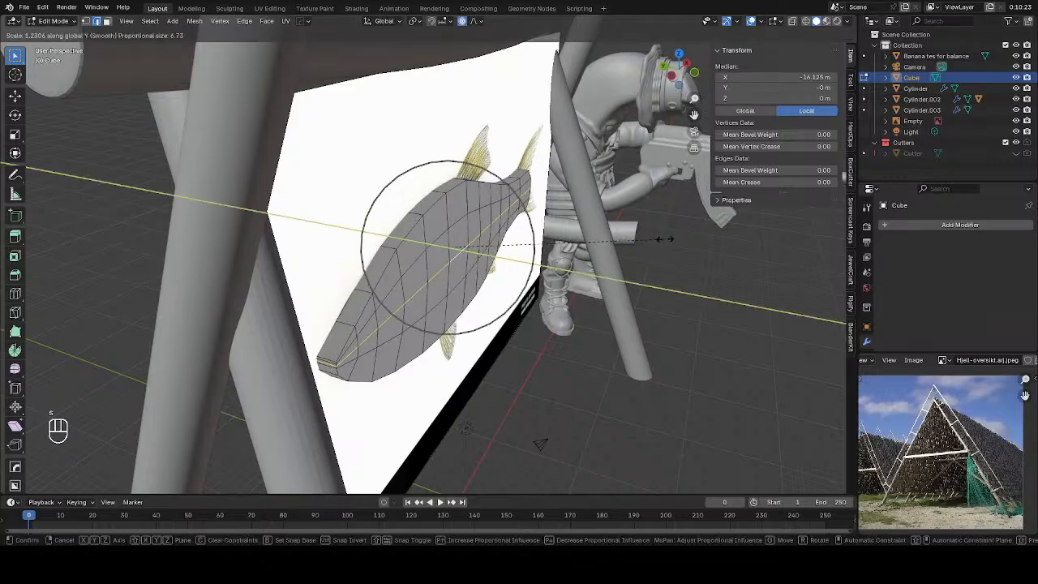
{"action": "scroll", "coordinate": [689, 237], "scroll_direction": "down", "scroll_amount": 2}
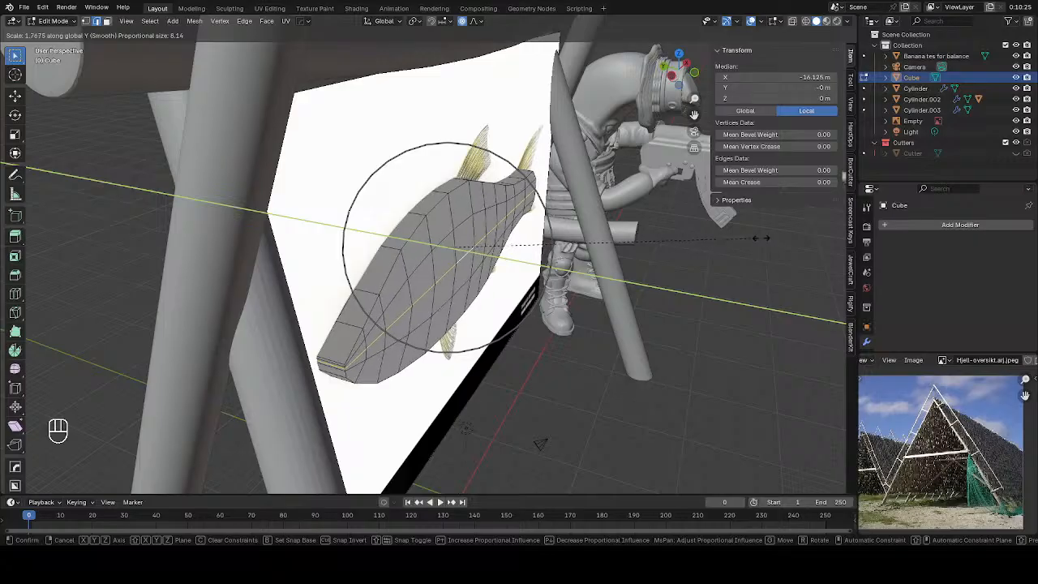
{"action": "left_click", "coordinate": [790, 235]}
Scale the middle edge loop once more to refine the body's thickness
{"action": "middle_click_drag", "start_coordinate": [462, 213], "coordinate": [524, 214]}
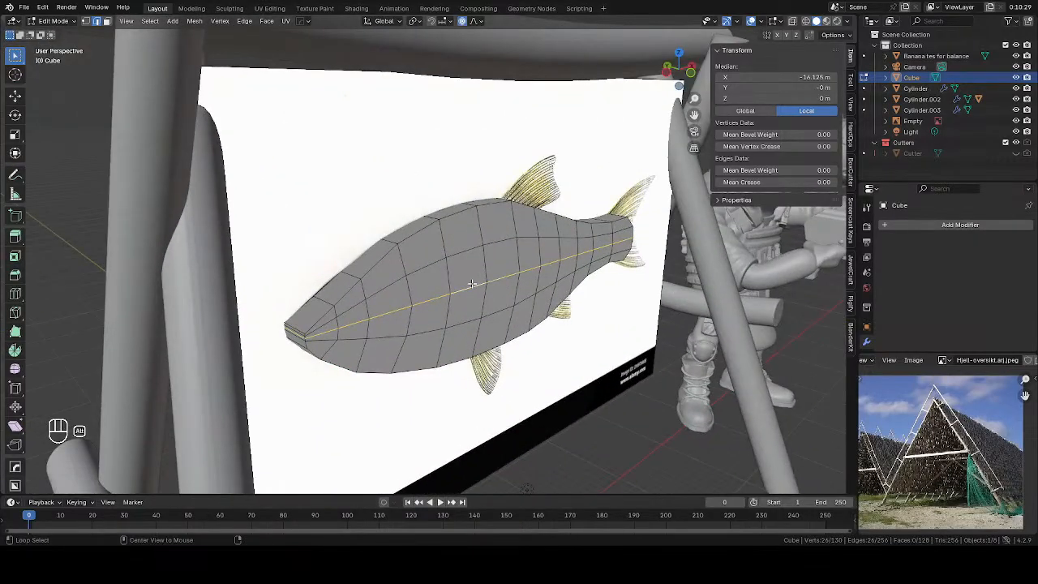
{"action": "middle_click_drag", "start_coordinate": [472, 283], "coordinate": [617, 261]}
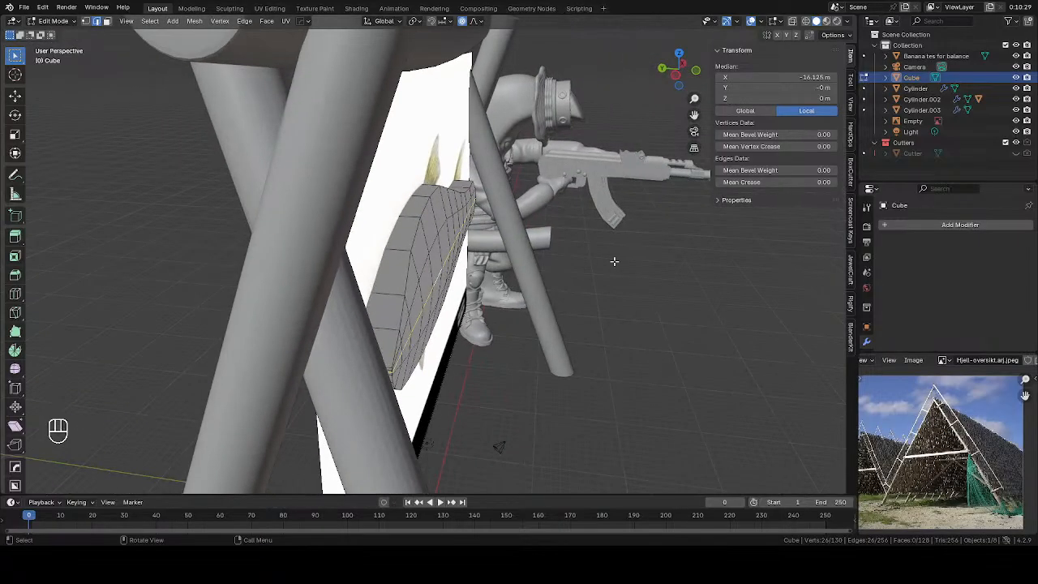
{"action": "key", "text": "s"}
{"action": "left_click", "coordinate": [599, 264]}
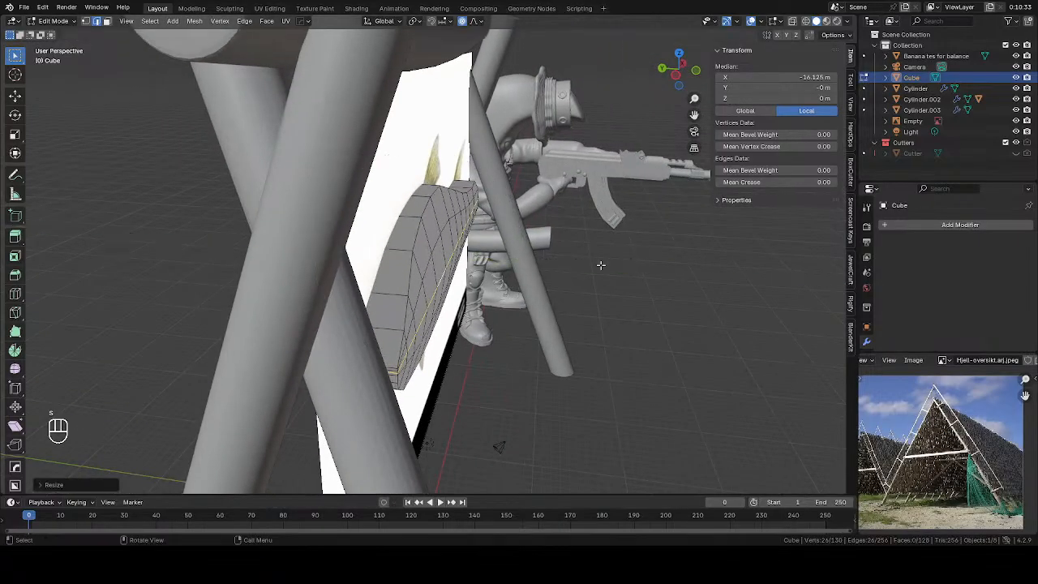
Select the edge loops along the back and belly and scale them inward along Y with a small proportional radius
{"action": "left_click", "coordinate": [411, 205], "text": "alt"}
{"action": "middle_click_drag", "start_coordinate": [416, 210], "coordinate": [497, 205]}
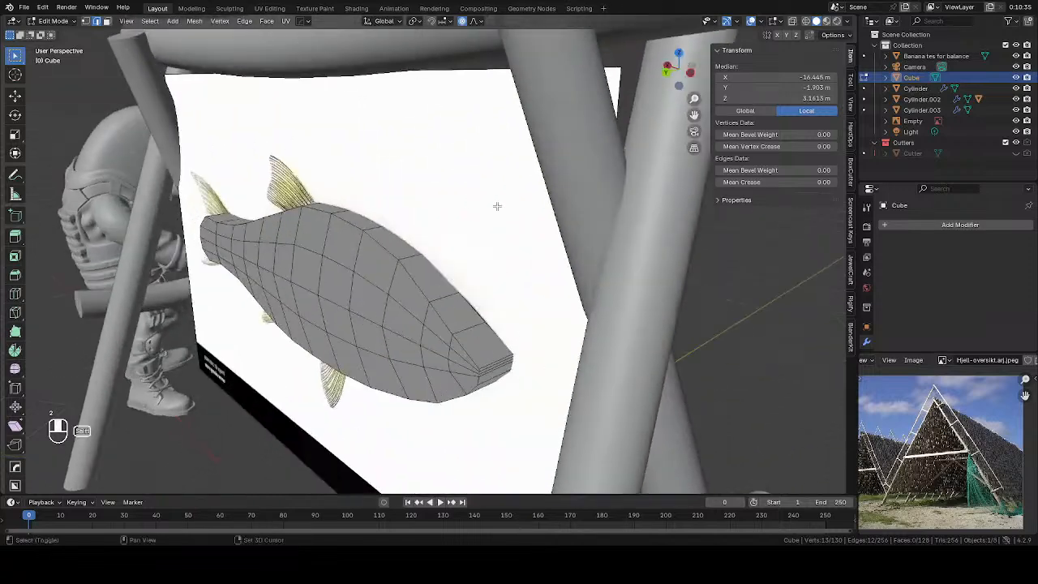
{"action": "middle_click_drag", "start_coordinate": [497, 275], "coordinate": [328, 354]}
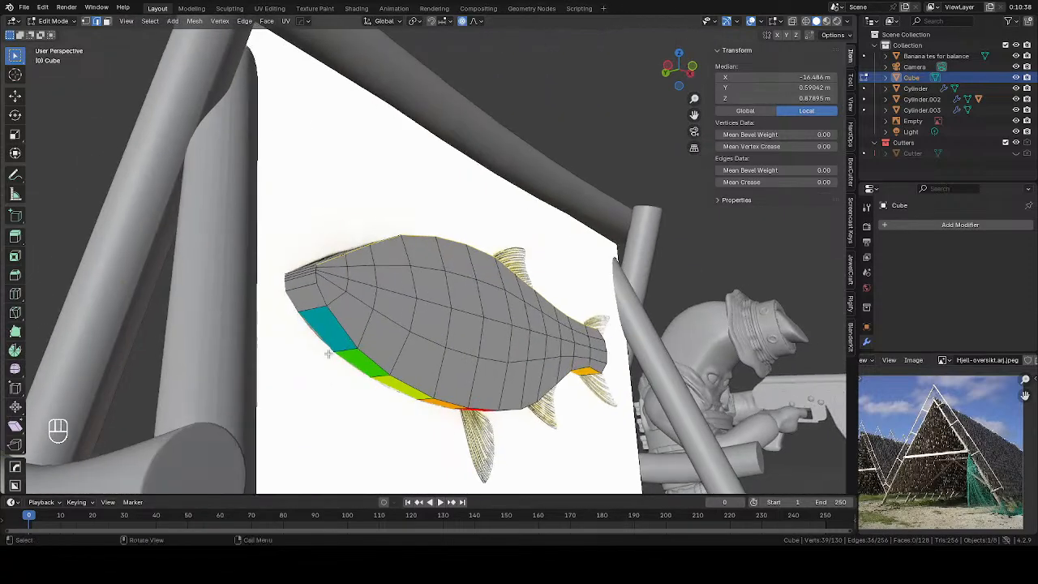
{"action": "left_click", "coordinate": [397, 378], "text": "alt+shift"}
{"action": "middle_click_drag", "start_coordinate": [397, 377], "coordinate": [612, 353]}
{"action": "key", "text": "s"}
{"action": "key", "text": "y"}
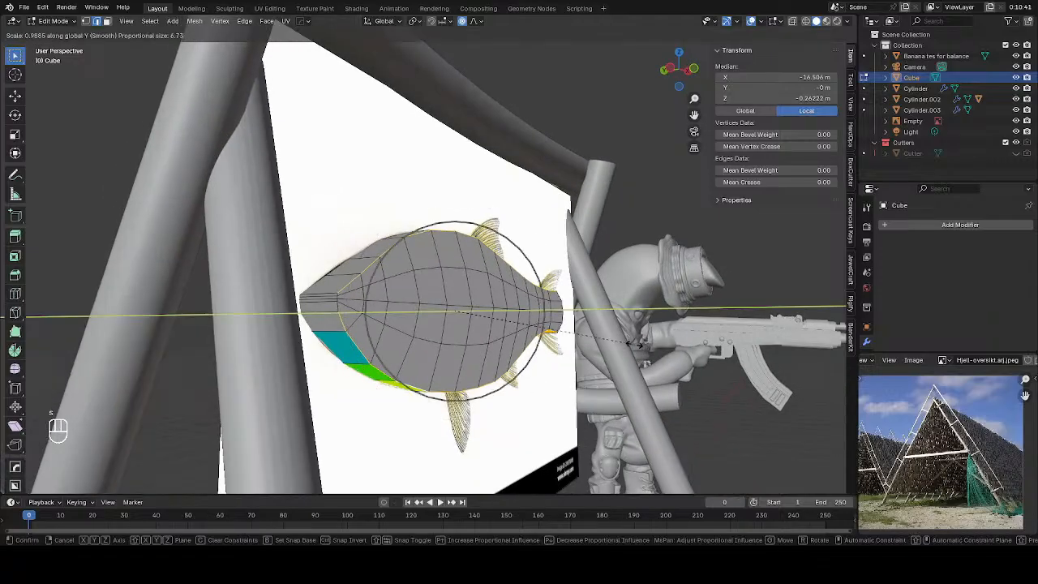
{"action": "scroll", "coordinate": [636, 344], "scroll_direction": "up", "scroll_amount": 7}
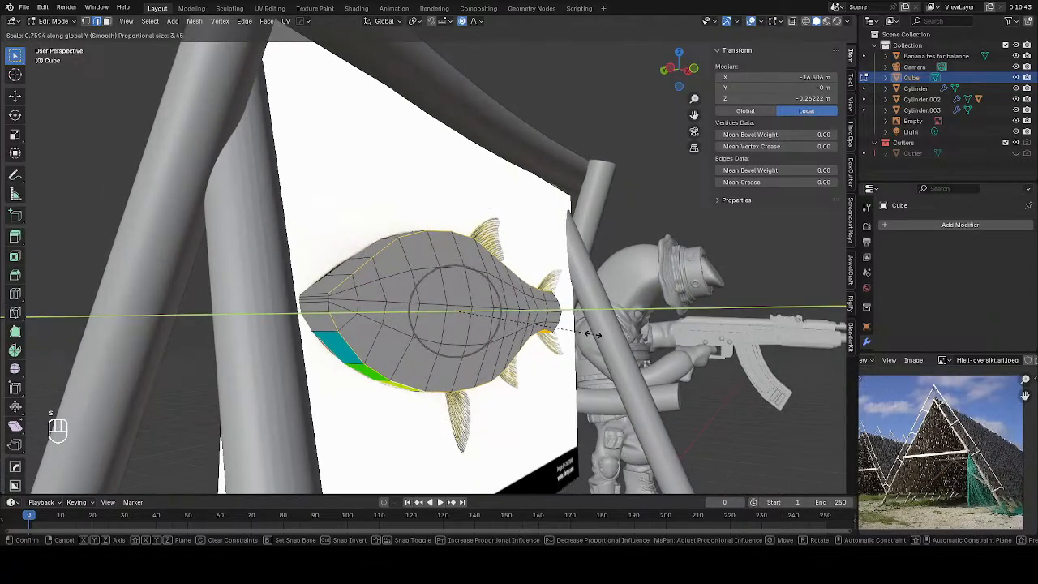
{"action": "scroll", "coordinate": [588, 333], "scroll_direction": "up", "scroll_amount": 5}
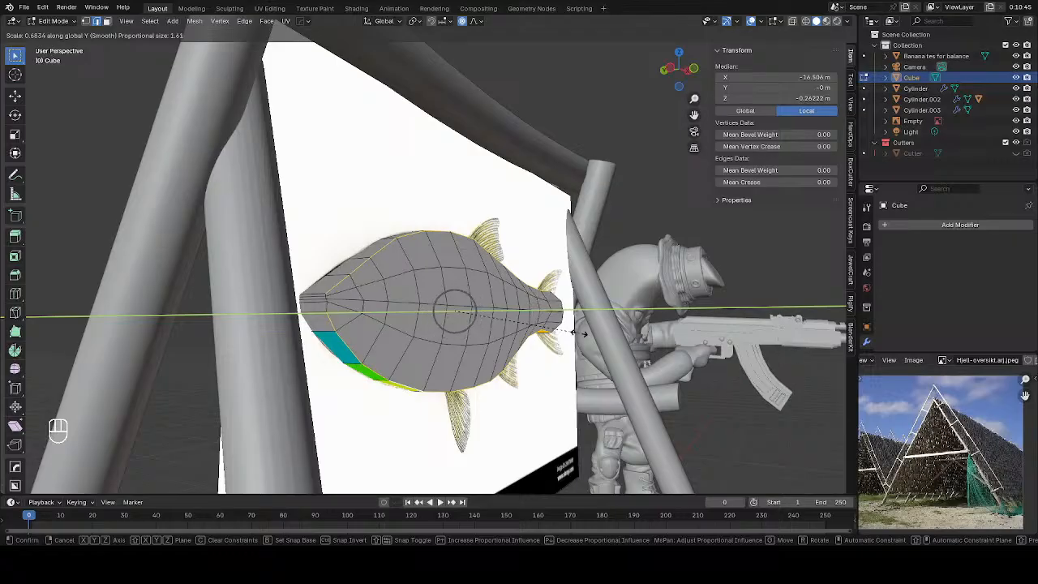
{"action": "left_click", "coordinate": [565, 330]}
Return to Object Mode and add a Subdivision Surface modifier to the fish body with 2 viewport levels
{"action": "key", "text": "Tab"}
{"action": "middle_click_drag", "start_coordinate": [429, 324], "coordinate": [544, 285]}
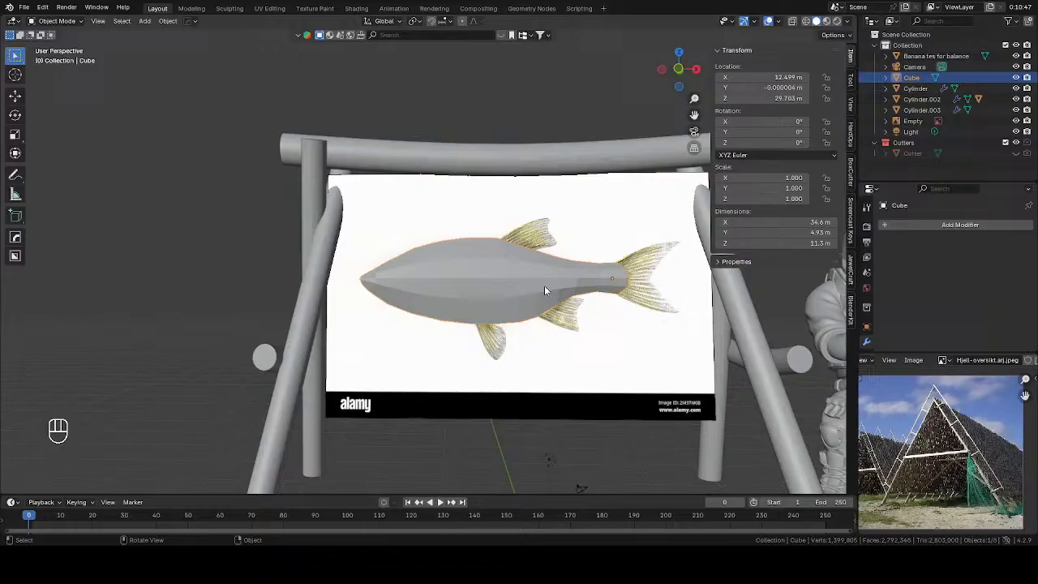
{"action": "left_click", "coordinate": [949, 223]}
{"action": "mouse_move", "coordinate": [954, 226]}
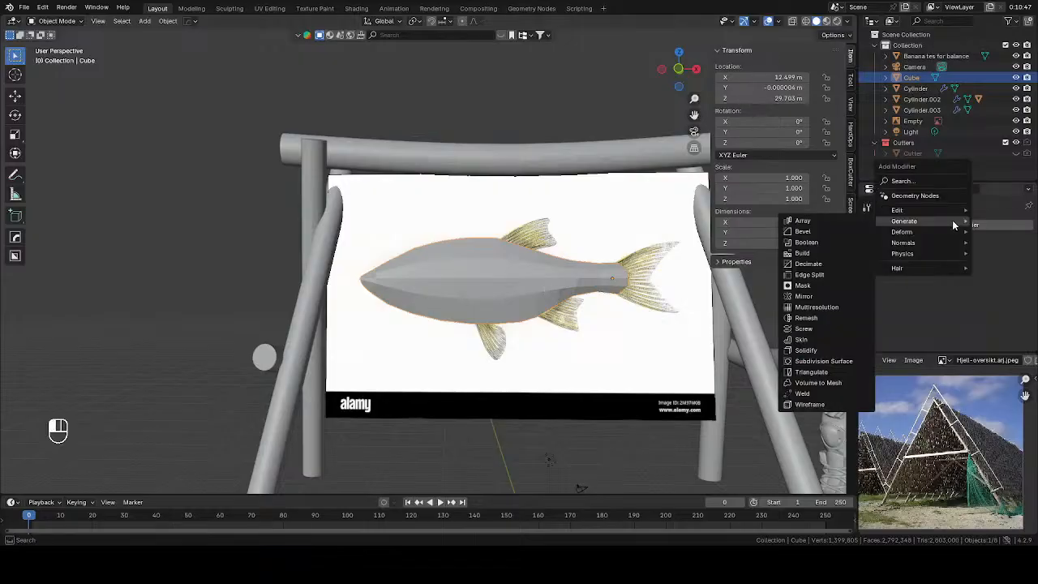
{"action": "left_click", "coordinate": [825, 361]}
{"action": "left_click", "coordinate": [1014, 273]}
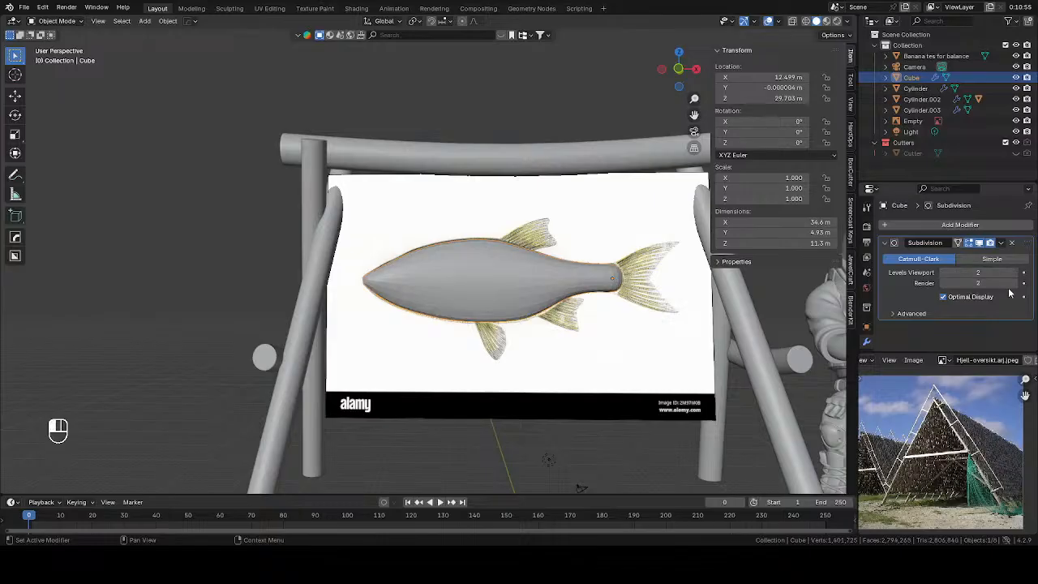
Compare the subdivided fish body with the reference outline in front view, using X-ray in Edit Mode
{"action": "key", "text": "KP_1"}
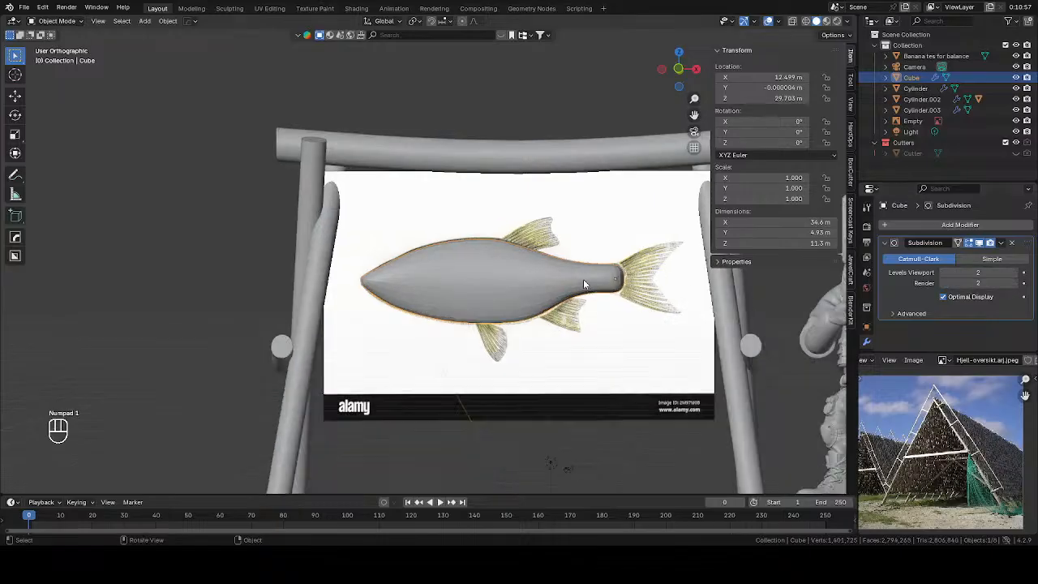
{"action": "scroll", "coordinate": [575, 273], "scroll_direction": "up", "scroll_amount": 2}
{"action": "key", "text": "Tab"}
{"action": "scroll", "coordinate": [556, 247], "scroll_direction": "up", "scroll_amount": 2}
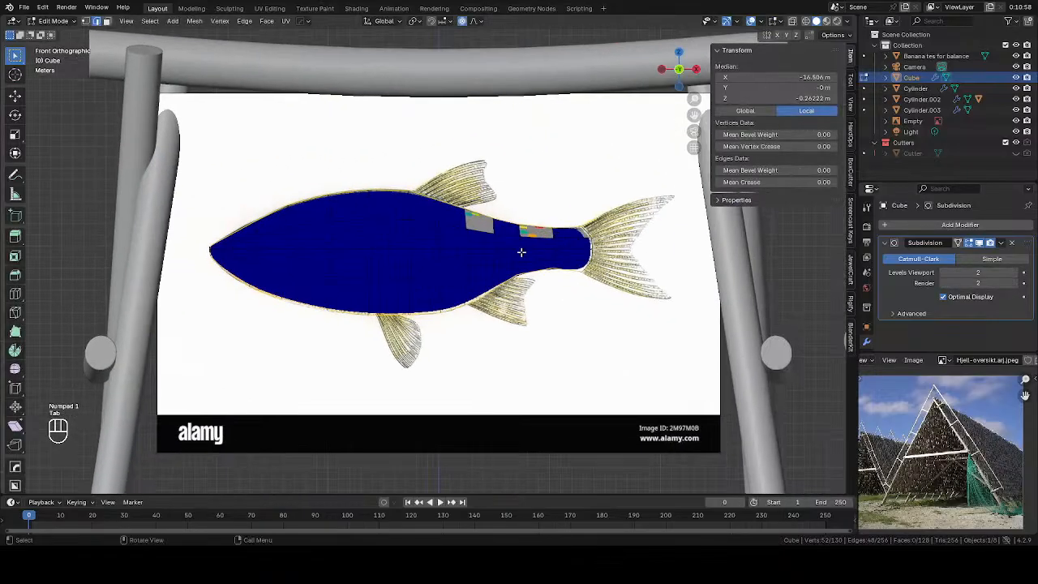
{"action": "key", "text": "alt+z"}
{"action": "scroll", "coordinate": [543, 243], "scroll_direction": "up", "scroll_amount": 2}
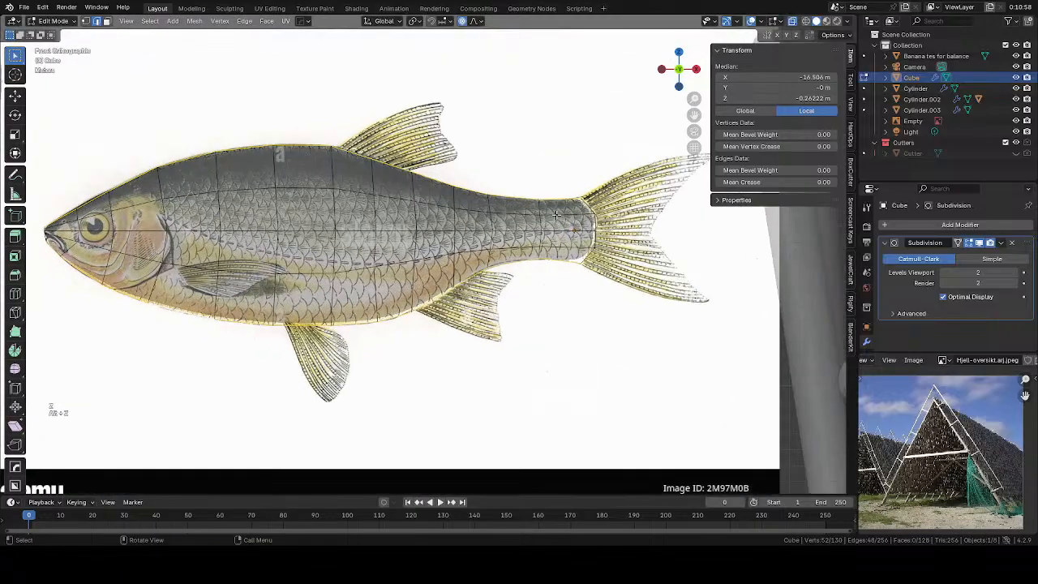
{"action": "key", "text": "Tab"}
{"action": "scroll", "coordinate": [418, 216], "scroll_direction": "down", "scroll_amount": 5}
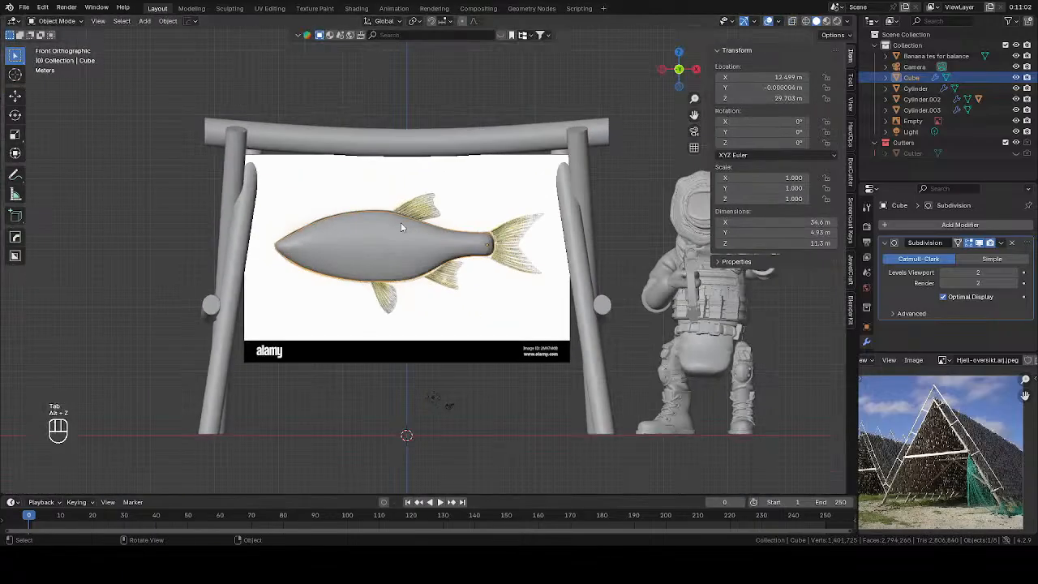
Try widening the middle edge loop further along Y with proportional editing, and undo the change
{"action": "middle_click_drag", "start_coordinate": [400, 222], "coordinate": [522, 288]}
{"action": "key", "text": "Tab"}
{"action": "key", "text": "s"}
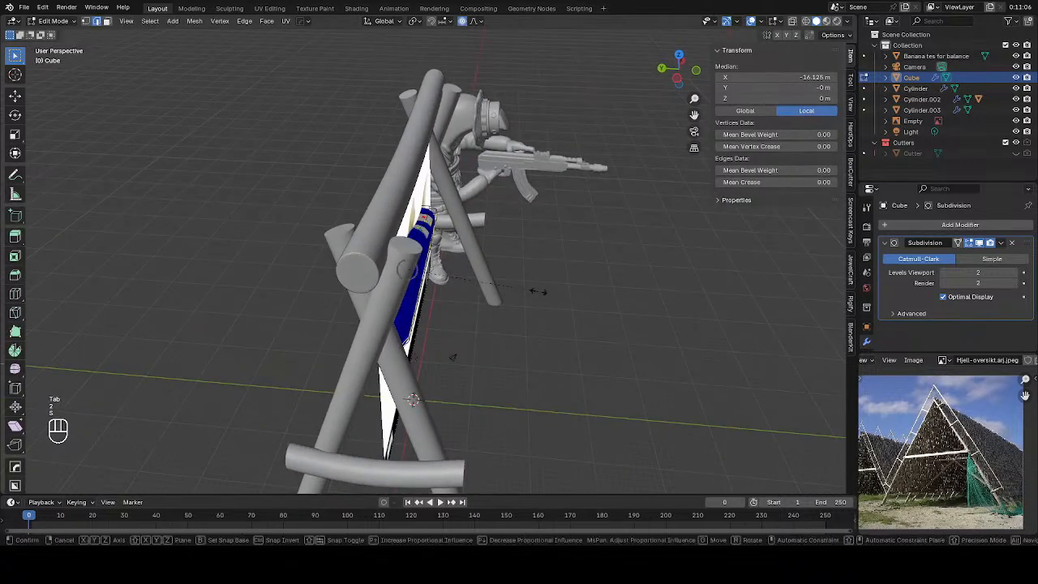
{"action": "key", "text": "y"}
{"action": "scroll", "coordinate": [568, 290], "scroll_direction": "down", "scroll_amount": 7}
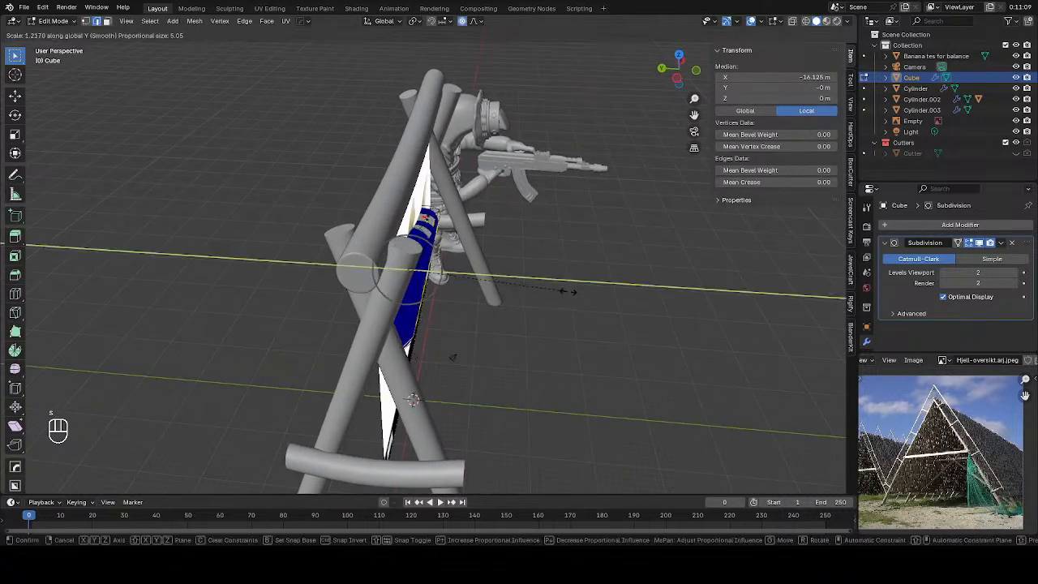
{"action": "left_click", "coordinate": [592, 293]}
{"action": "key", "text": "Tab"}
{"action": "middle_click_drag", "start_coordinate": [554, 298], "coordinate": [402, 379]}
{"action": "key", "text": "ctrl+z"}
{"action": "key", "text": "Tab"}
{"action": "key", "text": "Tab"}
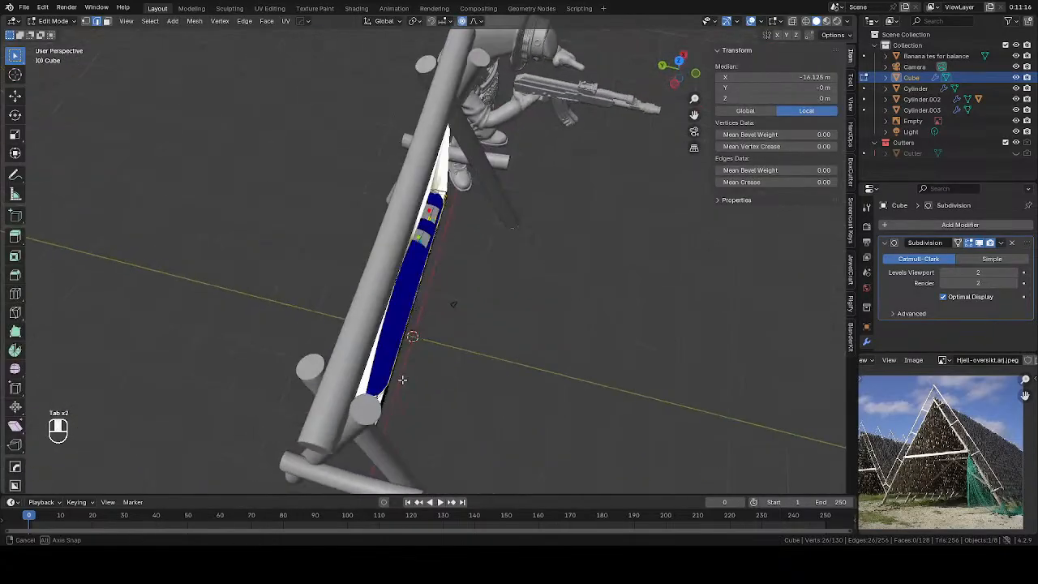
{"action": "key", "text": "z"}
{"action": "left_click", "coordinate": [414, 350]}
{"action": "key", "text": "z"}
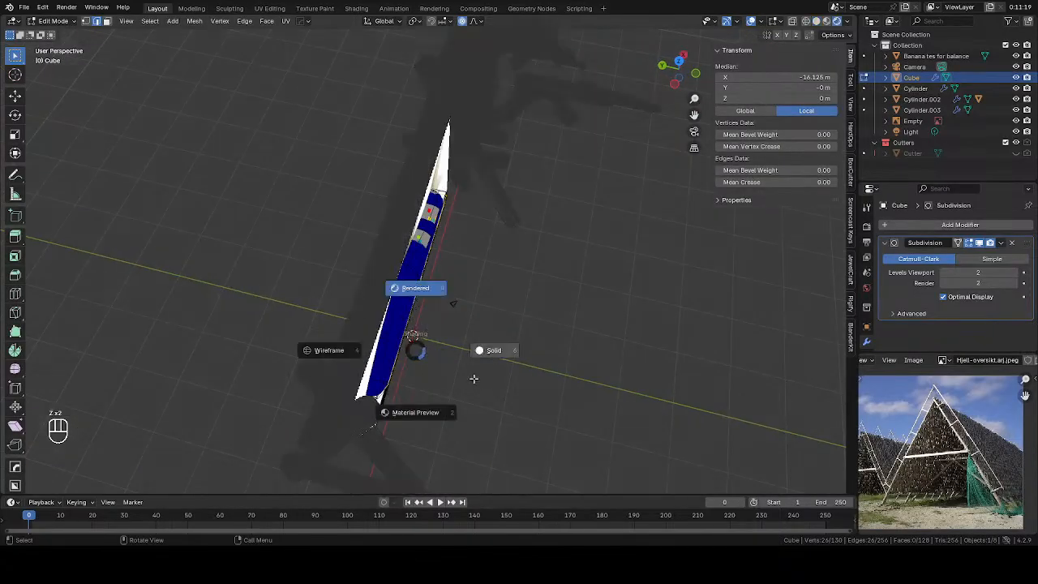
{"action": "left_click", "coordinate": [473, 378]}
In top view, select the vertices at the fish's snout tip and scale them inward along Y with proportional editing
{"action": "middle_click_drag", "start_coordinate": [473, 378], "coordinate": [390, 361]}
{"action": "scroll", "coordinate": [387, 360], "scroll_direction": "up", "scroll_amount": 1}
{"action": "key", "text": "1"}
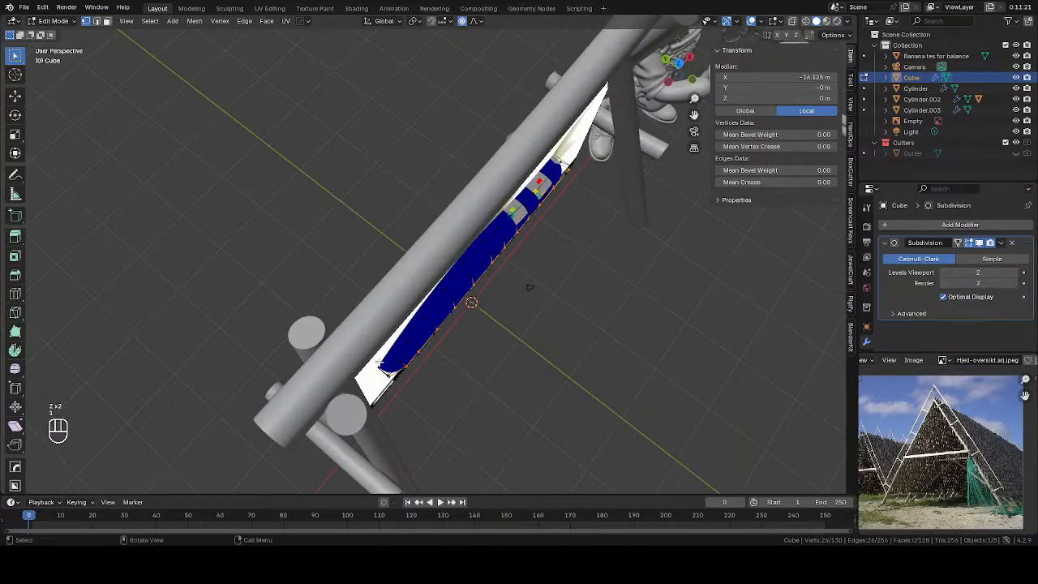
{"action": "key", "text": "KP_7"}
{"action": "middle_click_drag", "start_coordinate": [301, 289], "coordinate": [607, 285], "text": "shift"}
{"action": "scroll", "coordinate": [608, 284], "scroll_direction": "up", "scroll_amount": 2}
{"action": "key", "text": "alt+z"}
{"action": "left_click_drag", "start_coordinate": [533, 280], "coordinate": [577, 399]}
{"action": "key", "text": "s"}
{"action": "key", "text": "y"}
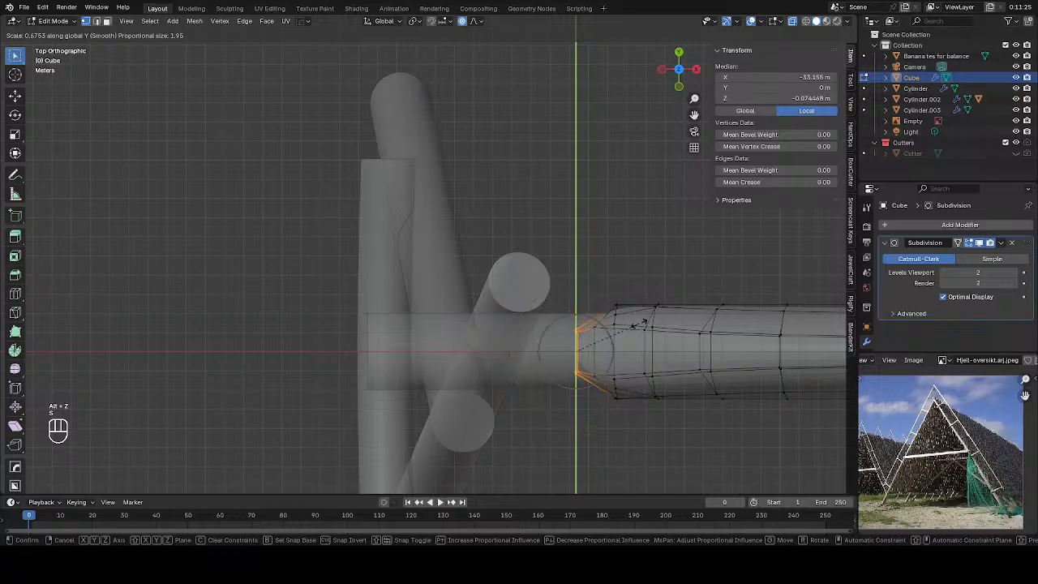
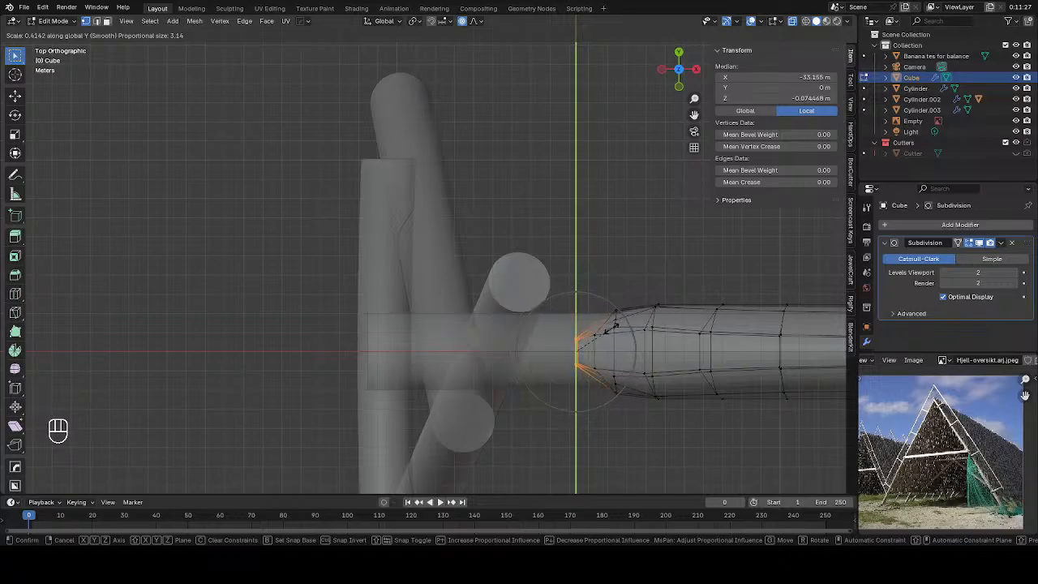
{"action": "left_click", "coordinate": [661, 362]}
Return to Object Mode in solid shading with X-ray off, and save the file
{"action": "key", "text": "Tab"}
{"action": "key", "text": "z"}
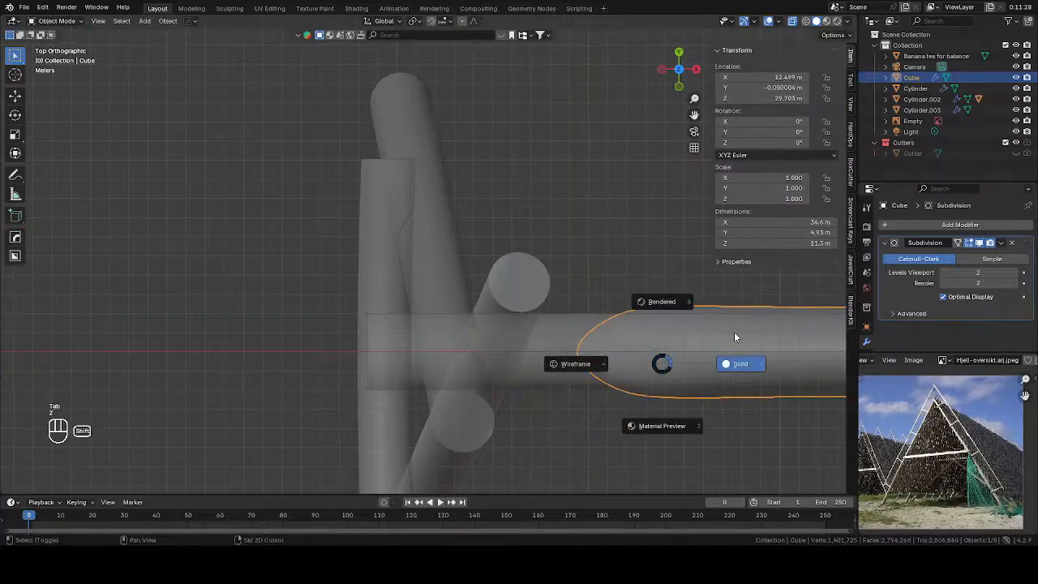
{"action": "left_click", "coordinate": [738, 363]}
{"action": "mouse_move", "coordinate": [731, 370]}
{"action": "middle_mouse_down"}
{"action": "mouse_move", "coordinate": [656, 288]}
{"action": "mouse_move", "coordinate": [497, 269]}
{"action": "mouse_move", "coordinate": [571, 255]}
{"action": "mouse_move", "coordinate": [453, 192]}
{"action": "middle_mouse_up"}
{"action": "right_click", "coordinate": [570, 283]}
{"action": "key", "text": "alt+z"}
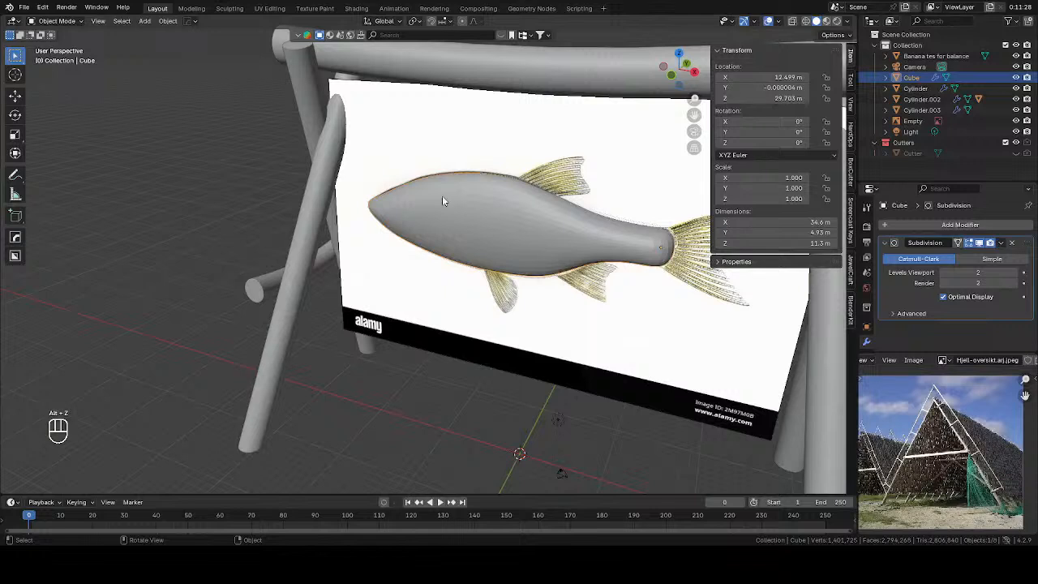
{"action": "key", "text": "ctrl+s"}
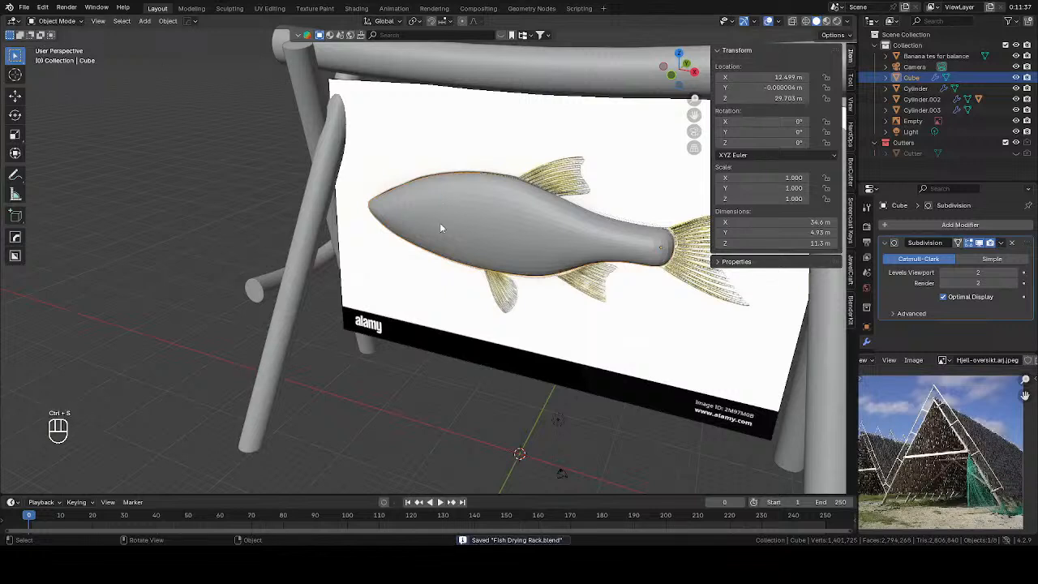
Apply the Subdivision modifier on the fish body and enter Sculpt Mode with symmetry across Y
{"action": "left_click", "coordinate": [1000, 242]}
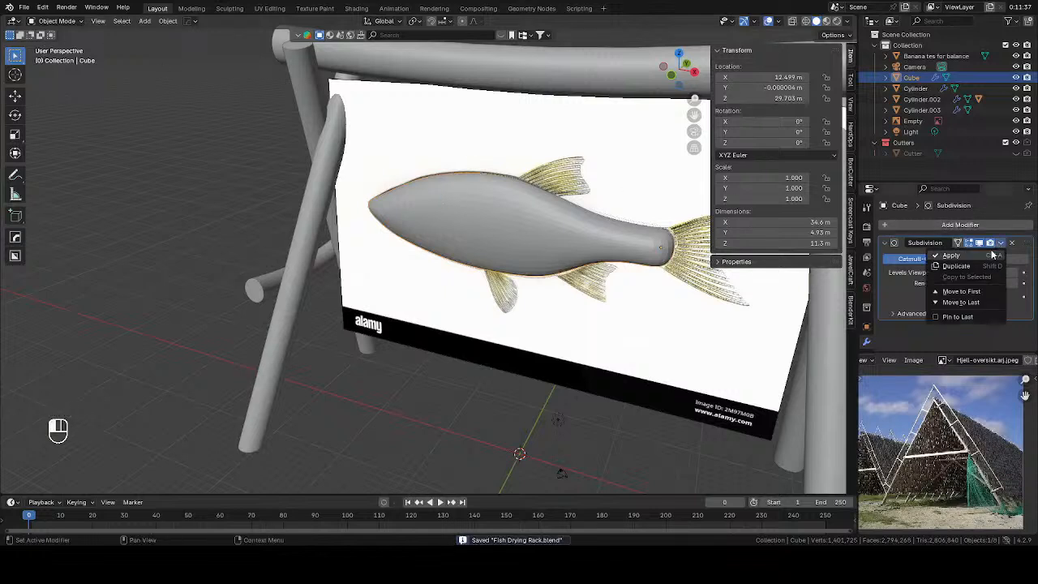
{"action": "left_click", "coordinate": [990, 253]}
{"action": "key", "text": "Tab"}
{"action": "left_click", "coordinate": [533, 215]}
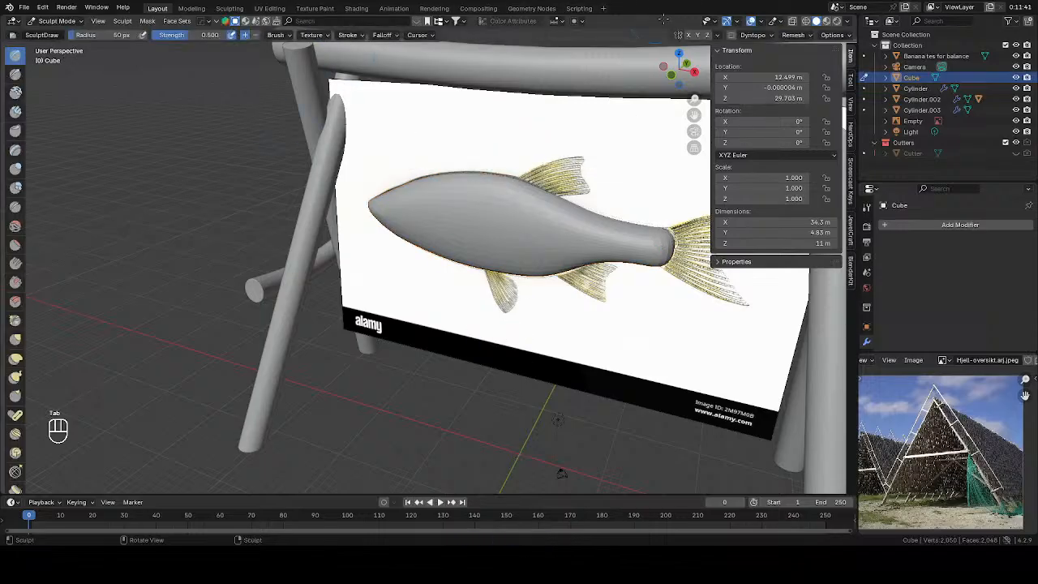
{"action": "mouse_move", "coordinate": [483, 249]}
{"action": "middle_mouse_down"}
{"action": "mouse_move", "coordinate": [370, 267]}
{"action": "mouse_move", "coordinate": [491, 241]}
{"action": "middle_mouse_up"}
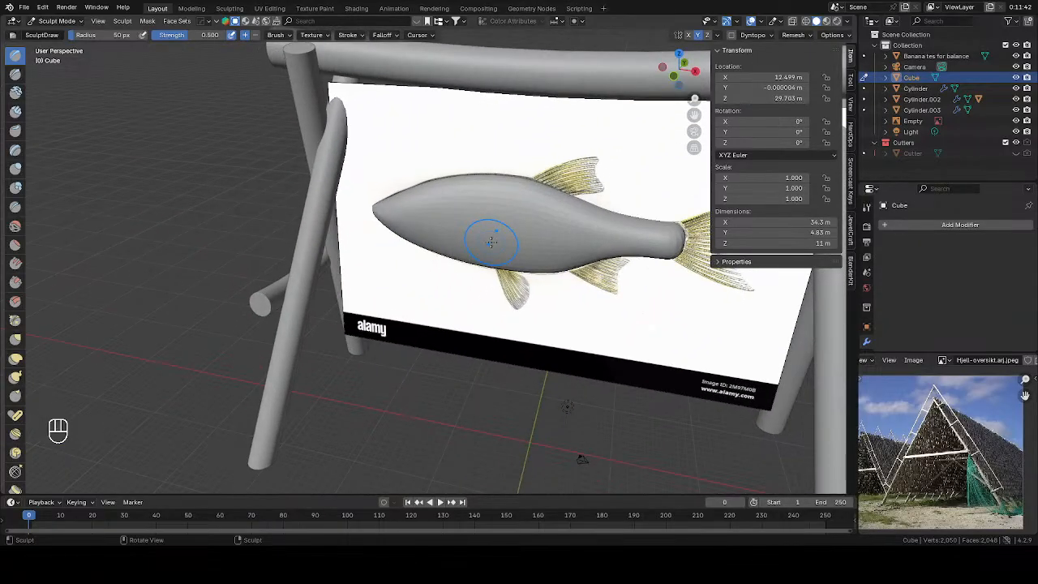
Swell the flanks of the fish with the Inflate/Deflate brush, adjusting the brush radius between strokes
{"action": "left_click", "coordinate": [15, 168]}
{"action": "key", "text": "f"}
{"action": "left_click", "coordinate": [551, 231]}
{"action": "middle_click_drag", "start_coordinate": [542, 228], "coordinate": [590, 199]}
{"action": "key", "text": "f"}
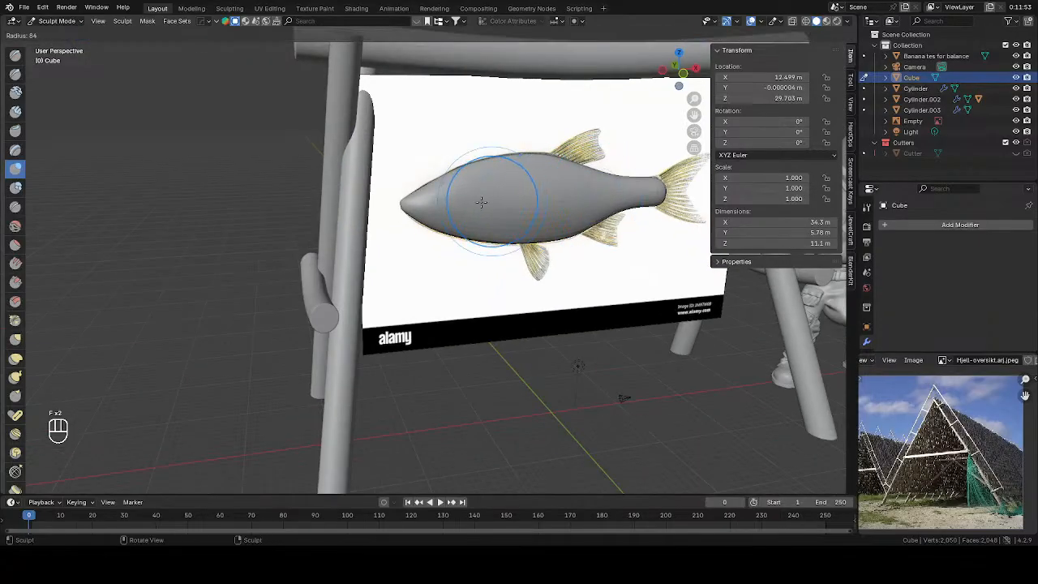
{"action": "left_click", "coordinate": [550, 161]}
{"action": "key", "text": "f"}
{"action": "left_click", "coordinate": [588, 202]}
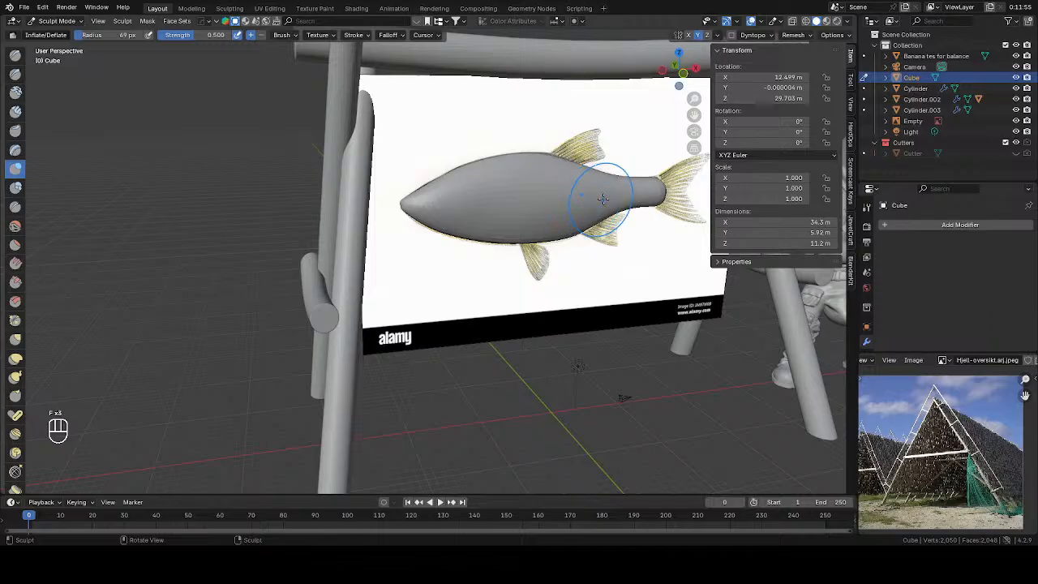
{"action": "key", "text": "f"}
{"action": "left_click", "coordinate": [588, 202]}
{"action": "key", "text": "f"}
{"action": "left_click", "coordinate": [579, 202]}
Inflate the fish's mid-body and head further with larger brush radii of 104 and 116 px, to about 8.4 m thick
{"action": "mouse_move", "coordinate": [514, 203]}
{"action": "left_mouse_down"}
{"action": "mouse_move", "coordinate": [544, 221]}
{"action": "mouse_move", "coordinate": [592, 217]}
{"action": "left_mouse_up"}
{"action": "key", "text": "f"}
{"action": "left_click", "coordinate": [578, 217]}
{"action": "key", "text": "f"}
{"action": "left_click", "coordinate": [531, 209]}
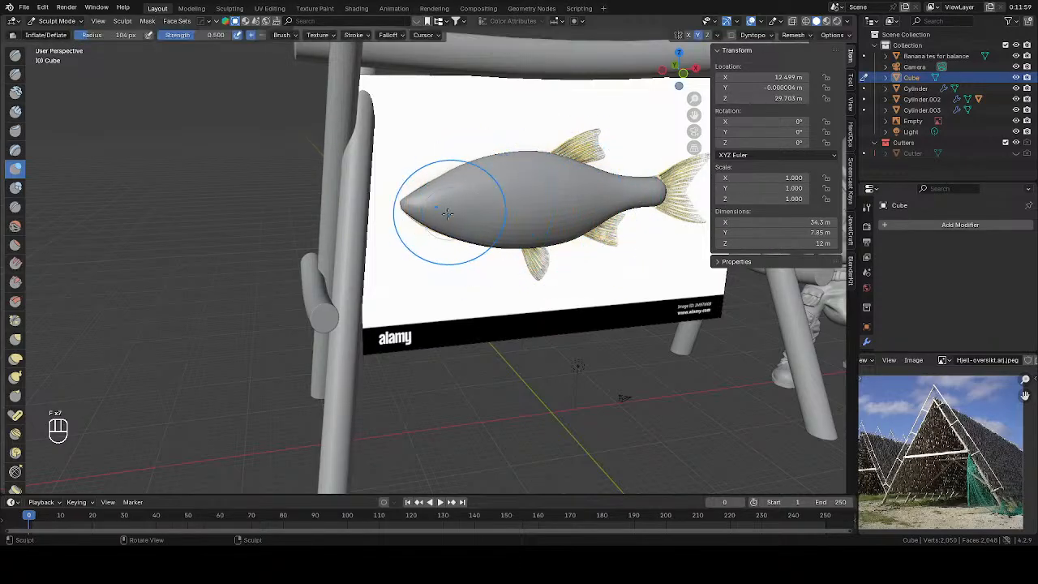
{"action": "left_click_drag", "start_coordinate": [447, 212], "coordinate": [434, 211]}
{"action": "middle_click_drag", "start_coordinate": [604, 193], "coordinate": [567, 208]}
{"action": "mouse_move", "coordinate": [527, 257]}
{"action": "middle_mouse_down"}
{"action": "mouse_move", "coordinate": [551, 206]}
{"action": "mouse_move", "coordinate": [477, 204]}
{"action": "middle_mouse_up"}
{"action": "key", "text": "f"}
{"action": "left_click_drag", "start_coordinate": [454, 227], "coordinate": [510, 225]}
Smooth the inflated fish body from head to tail with the Smooth brush at a 112 px radius
{"action": "key", "text": "s"}
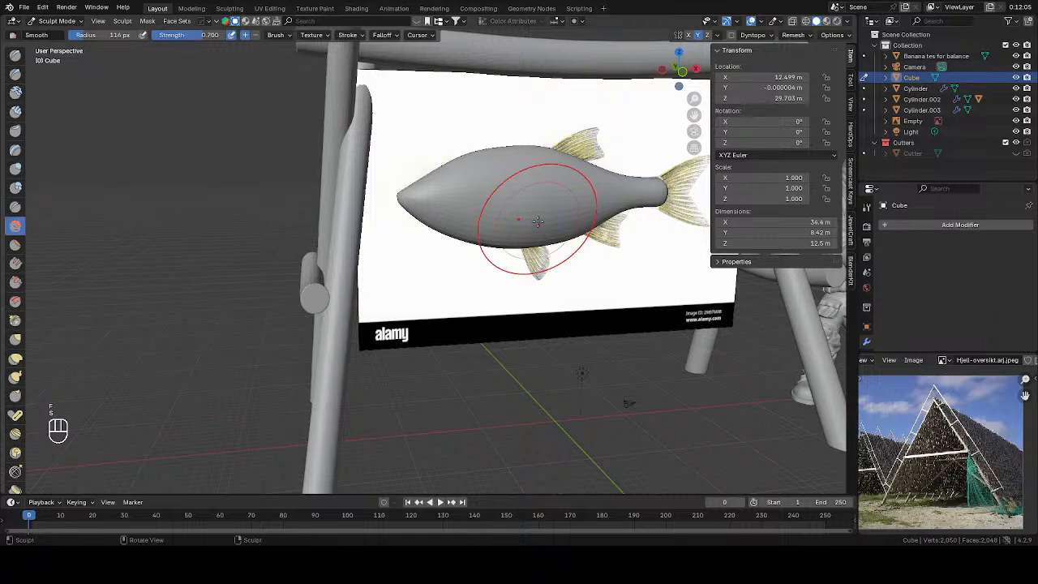
{"action": "key", "text": "f"}
{"action": "left_click", "coordinate": [536, 222]}
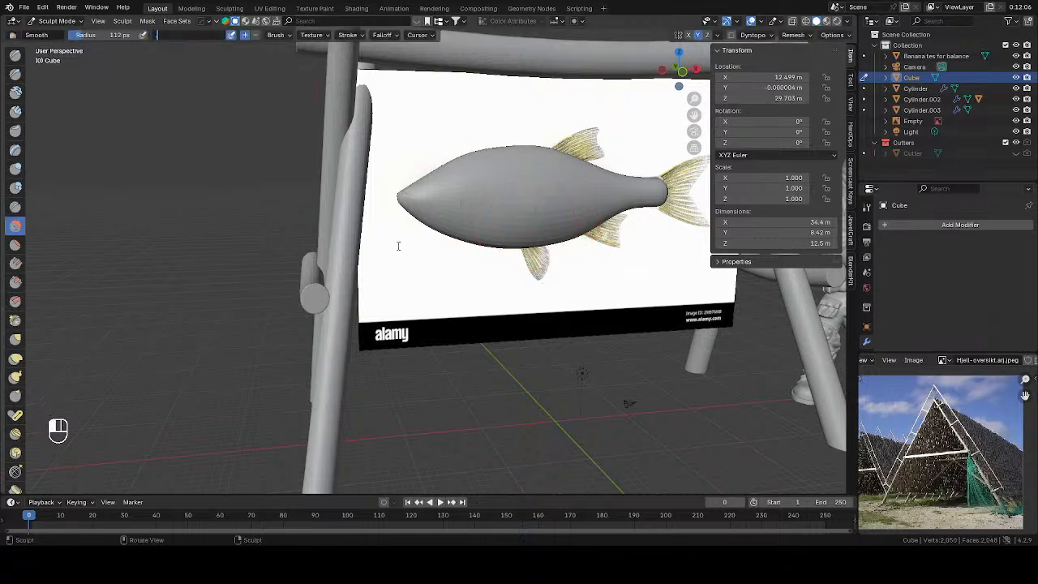
{"action": "key", "text": "Return"}
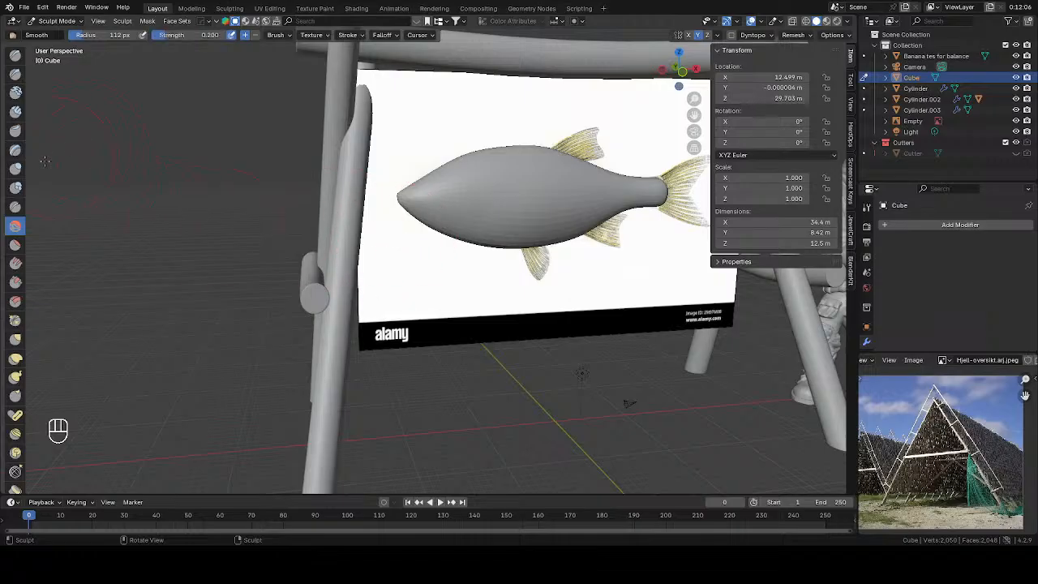
{"action": "mouse_move", "coordinate": [528, 197]}
{"action": "left_mouse_down"}
{"action": "mouse_move", "coordinate": [558, 217]}
{"action": "mouse_move", "coordinate": [559, 231]}
{"action": "mouse_move", "coordinate": [496, 186]}
{"action": "mouse_move", "coordinate": [514, 178]}
{"action": "mouse_move", "coordinate": [561, 245]}
{"action": "left_mouse_up"}
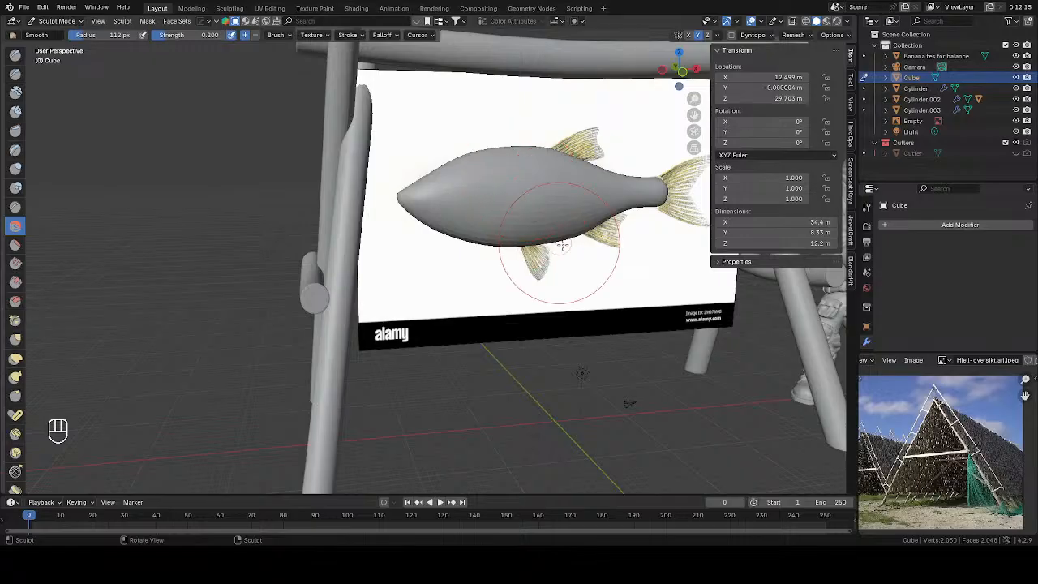
{"action": "mouse_move", "coordinate": [587, 156]}
{"action": "middle_mouse_down"}
{"action": "mouse_move", "coordinate": [622, 212]}
{"action": "mouse_move", "coordinate": [608, 203]}
{"action": "middle_mouse_up"}
{"action": "left_click_drag", "start_coordinate": [585, 183], "coordinate": [525, 196]}
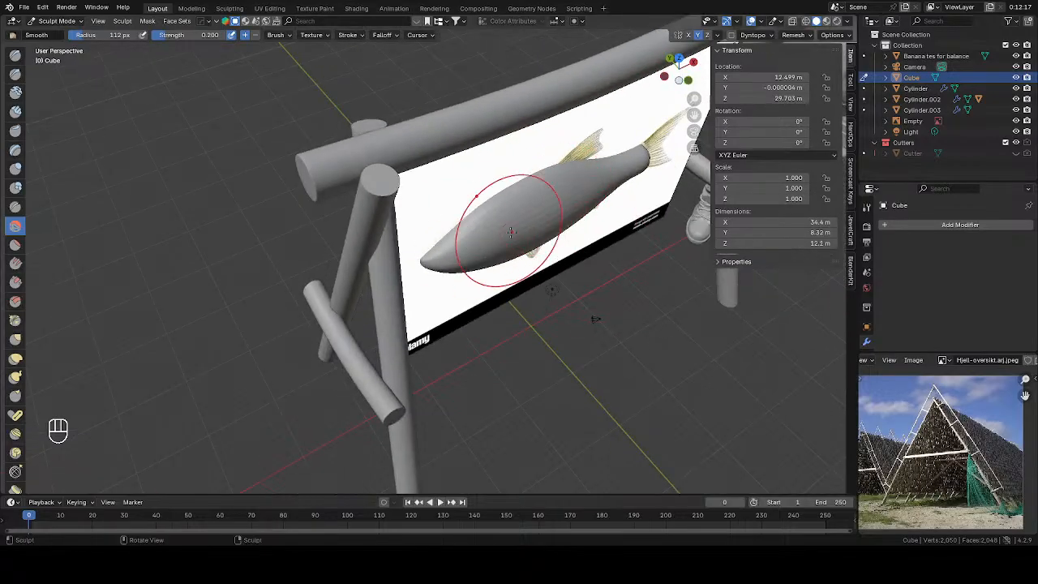
{"action": "left_click_drag", "start_coordinate": [470, 256], "coordinate": [562, 193]}
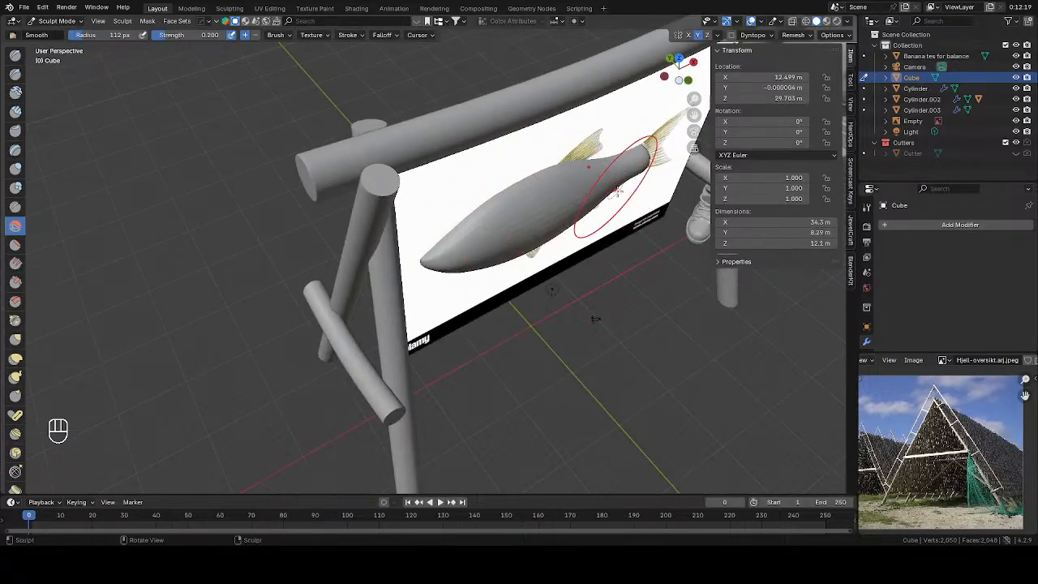
In Object Mode, duplicate the fish body, scale the copy to about 0.633 and move it up near the rack's crossbar
{"action": "mouse_move", "coordinate": [616, 190]}
{"action": "middle_mouse_down"}
{"action": "mouse_move", "coordinate": [503, 195]}
{"action": "mouse_move", "coordinate": [589, 191]}
{"action": "mouse_move", "coordinate": [468, 179]}
{"action": "mouse_move", "coordinate": [459, 276]}
{"action": "mouse_move", "coordinate": [450, 264]}
{"action": "mouse_move", "coordinate": [486, 243]}
{"action": "mouse_move", "coordinate": [441, 247]}
{"action": "mouse_move", "coordinate": [405, 225]}
{"action": "middle_mouse_up"}
{"action": "key", "text": "KP_1"}
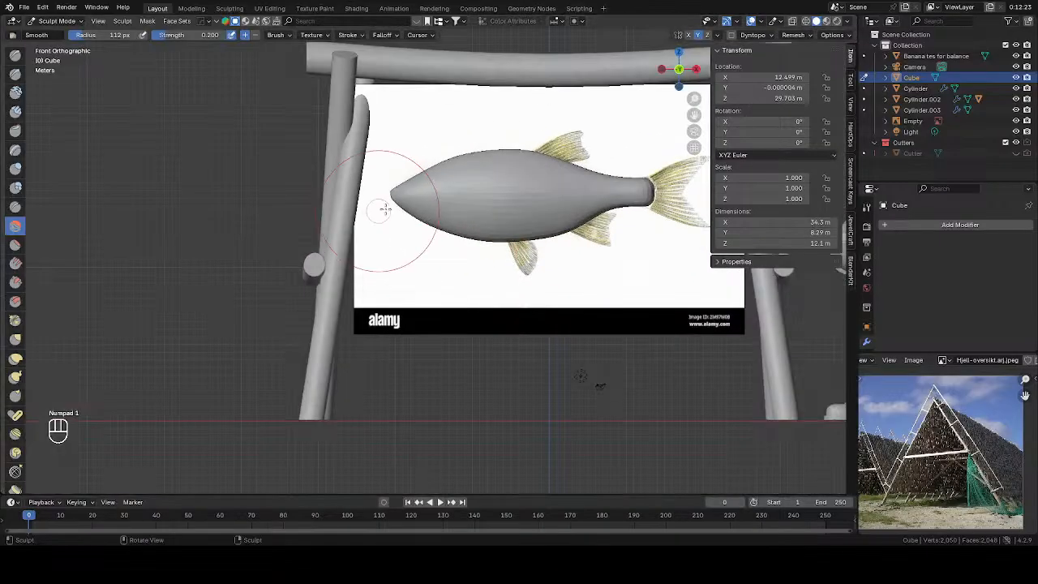
{"action": "key", "text": "Tab"}
{"action": "key", "text": "shift+d"}
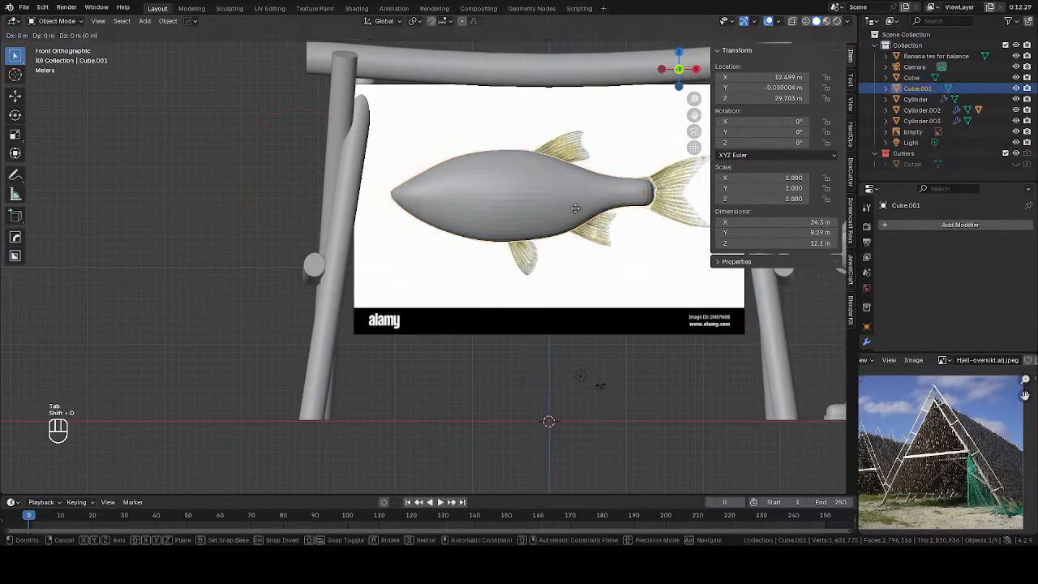
{"action": "scroll", "coordinate": [570, 248], "scroll_direction": "down", "scroll_amount": 1}
{"action": "middle_click_drag", "start_coordinate": [571, 248], "coordinate": [567, 248], "text": "shift"}
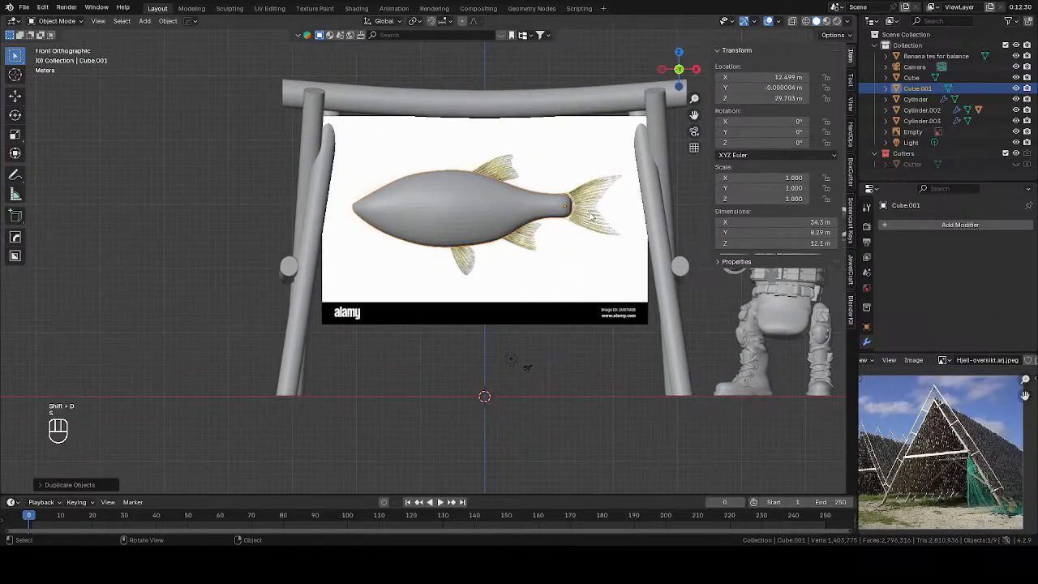
{"action": "key", "text": "s"}
{"action": "left_click", "coordinate": [581, 214]}
{"action": "key", "text": "g"}
{"action": "left_click", "coordinate": [633, 144]}
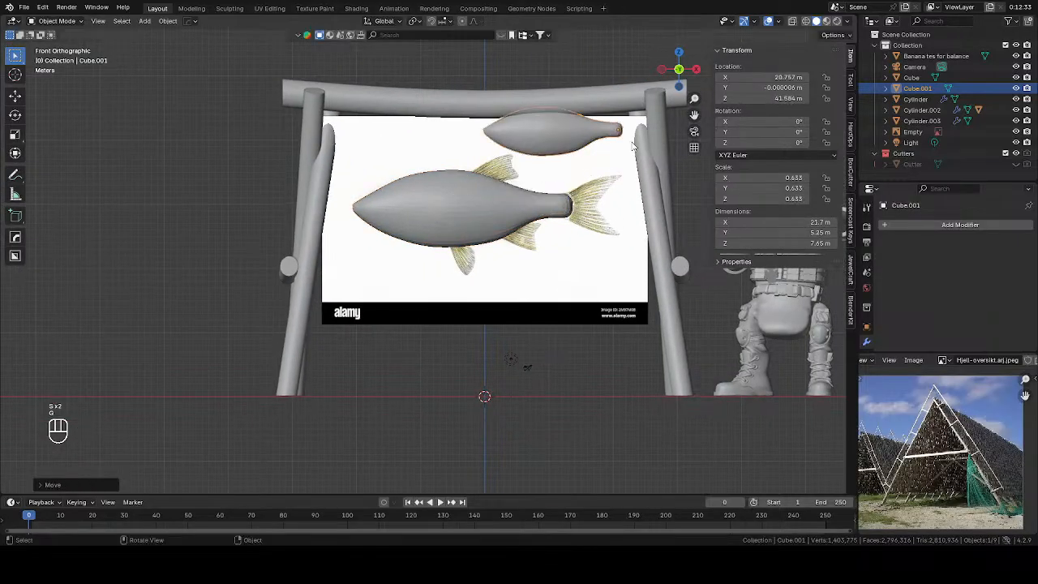
Rotate the small fish copy to about -92° around Y and position it hanging by its tail from the crossbar
{"action": "key", "text": "t"}
{"action": "key", "text": "r"}
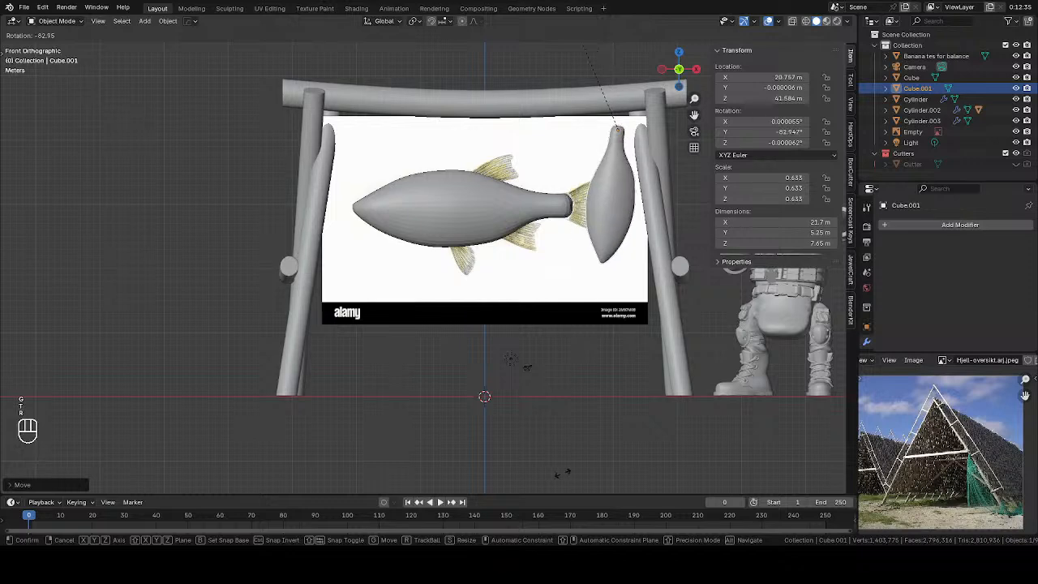
{"action": "left_click", "coordinate": [646, 449]}
{"action": "key", "text": "g"}
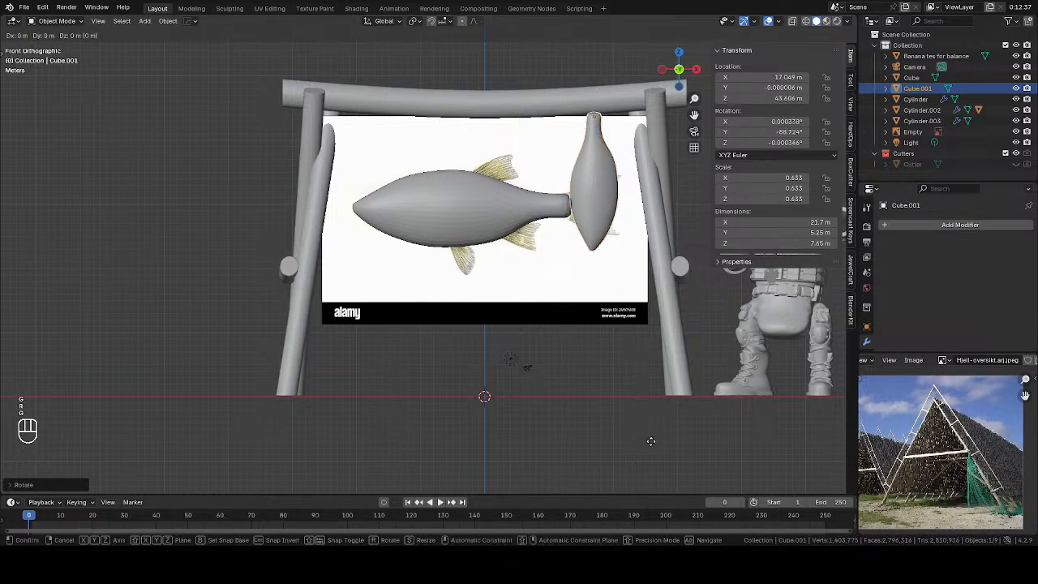
{"action": "left_click", "coordinate": [647, 441]}
{"action": "key", "text": "r"}
{"action": "left_click", "coordinate": [660, 425]}
{"action": "key", "text": "g"}
{"action": "left_click", "coordinate": [657, 426]}
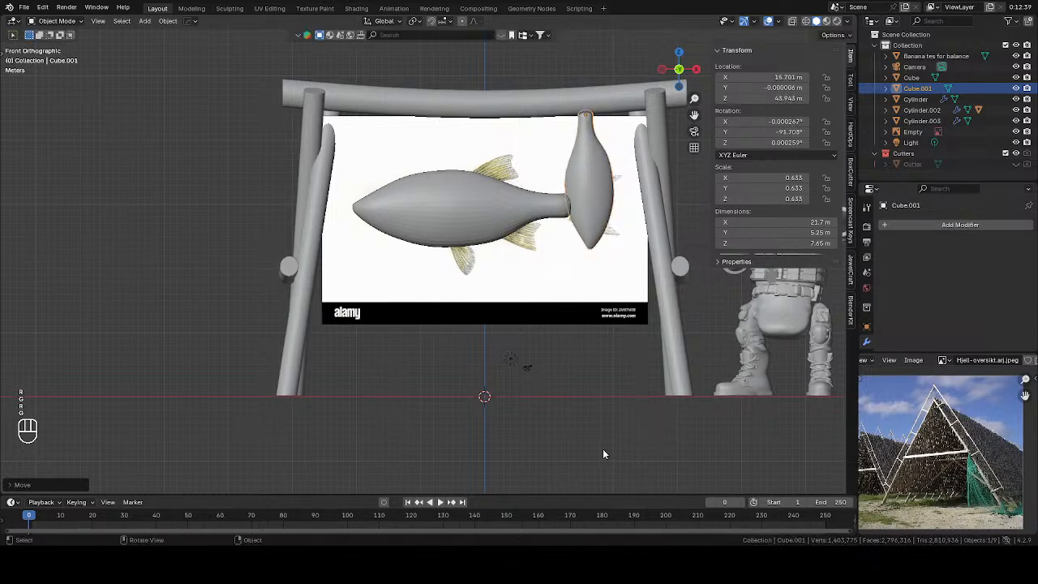
Check the hanging fish copy on the rack from an angle and delete it
{"action": "mouse_move", "coordinate": [602, 448]}
{"action": "middle_mouse_down"}
{"action": "mouse_move", "coordinate": [442, 454]}
{"action": "mouse_move", "coordinate": [586, 445]}
{"action": "middle_mouse_up"}
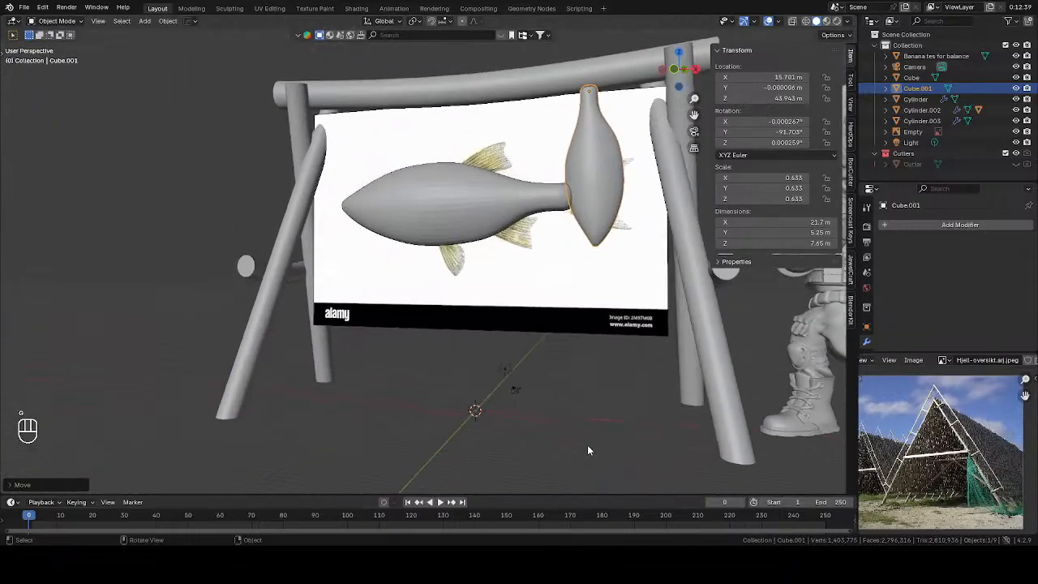
{"action": "key", "text": "KP_1"}
{"action": "key", "text": "Delete"}
Select the original fish body, return to Sculpt Mode and choose the Snake Hook brush with symmetry across Y and Z
{"action": "left_click", "coordinate": [557, 211]}
{"action": "key", "text": "Tab"}
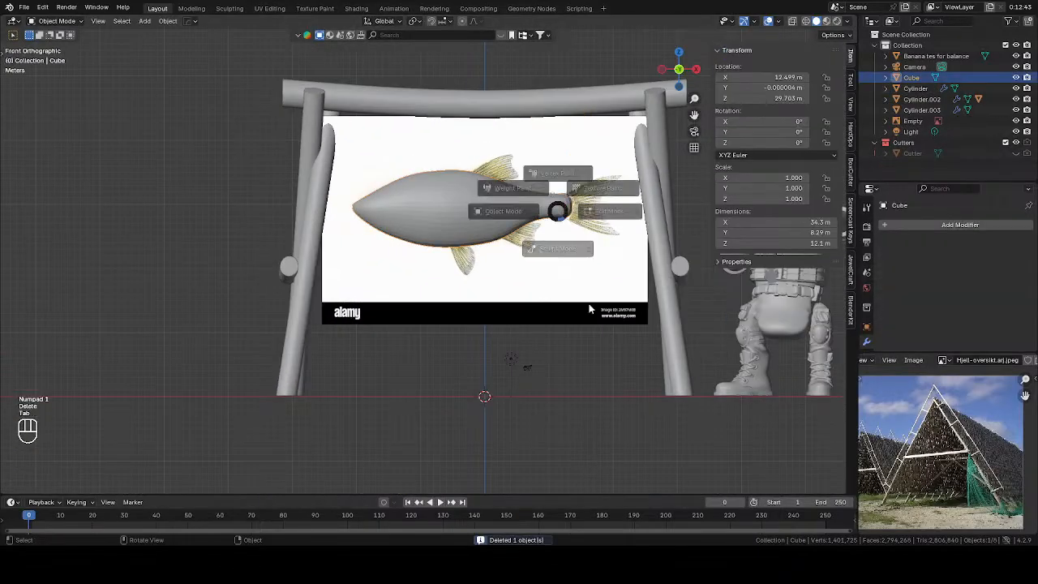
{"action": "left_click", "coordinate": [588, 306]}
{"action": "middle_click_drag", "start_coordinate": [532, 294], "coordinate": [475, 315], "text": "shift"}
{"action": "key", "text": "Tab"}
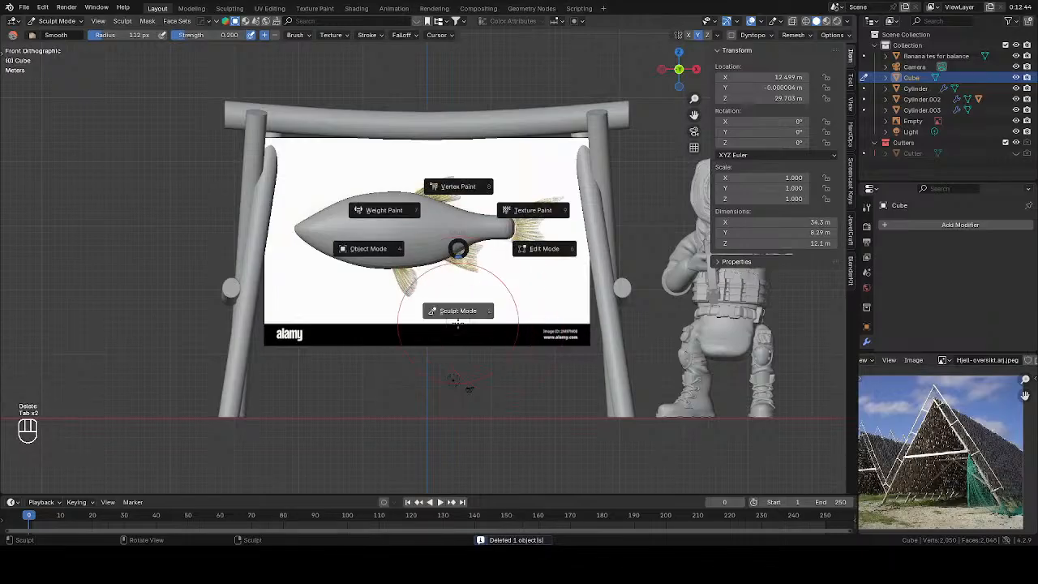
{"action": "key", "text": "Tab"}
{"action": "left_click", "coordinate": [6, 54]}
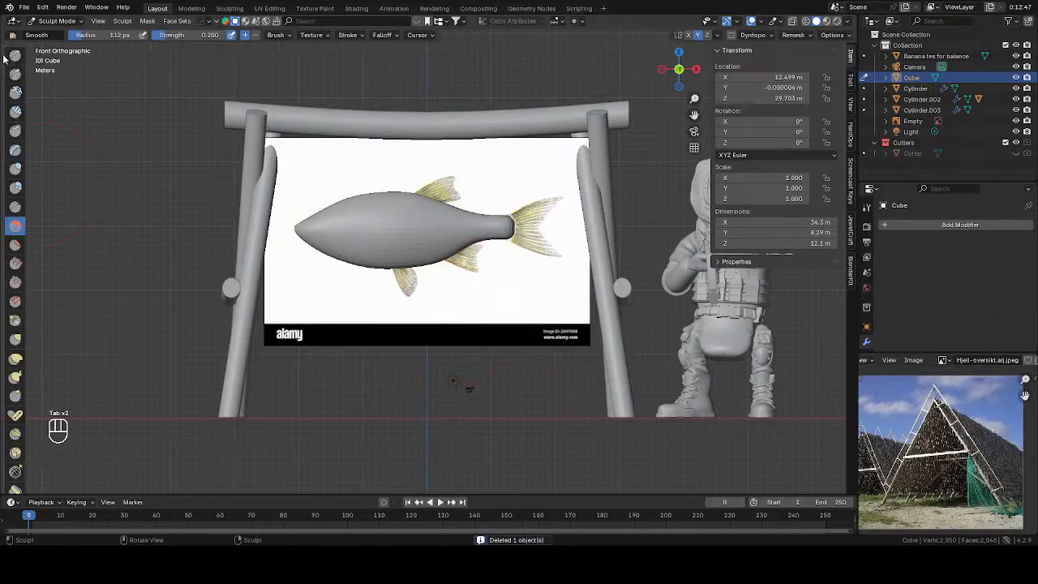
{"action": "left_click", "coordinate": [16, 377]}
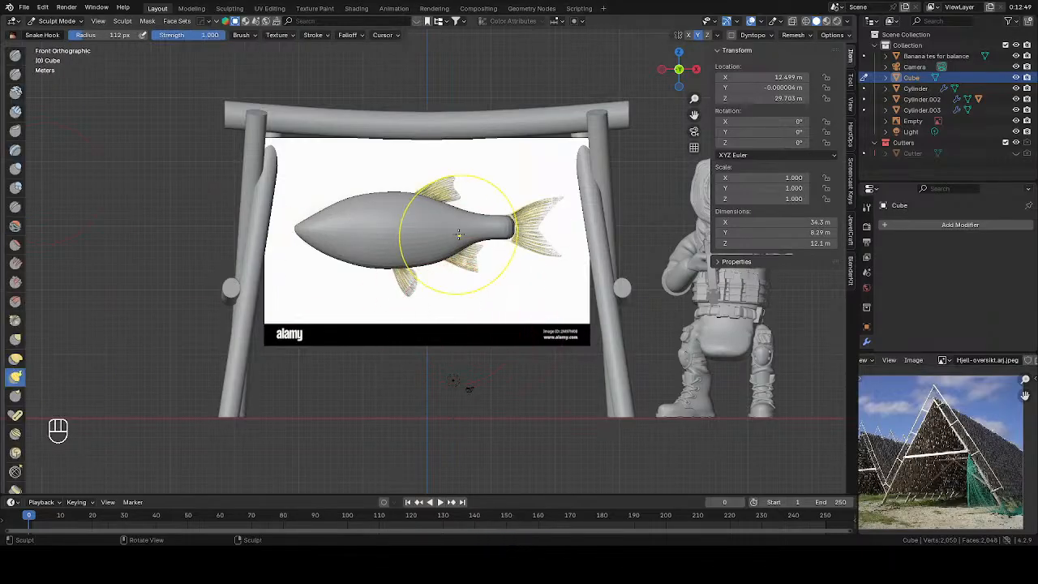
{"action": "scroll", "coordinate": [510, 204], "scroll_direction": "up", "scroll_amount": 2}
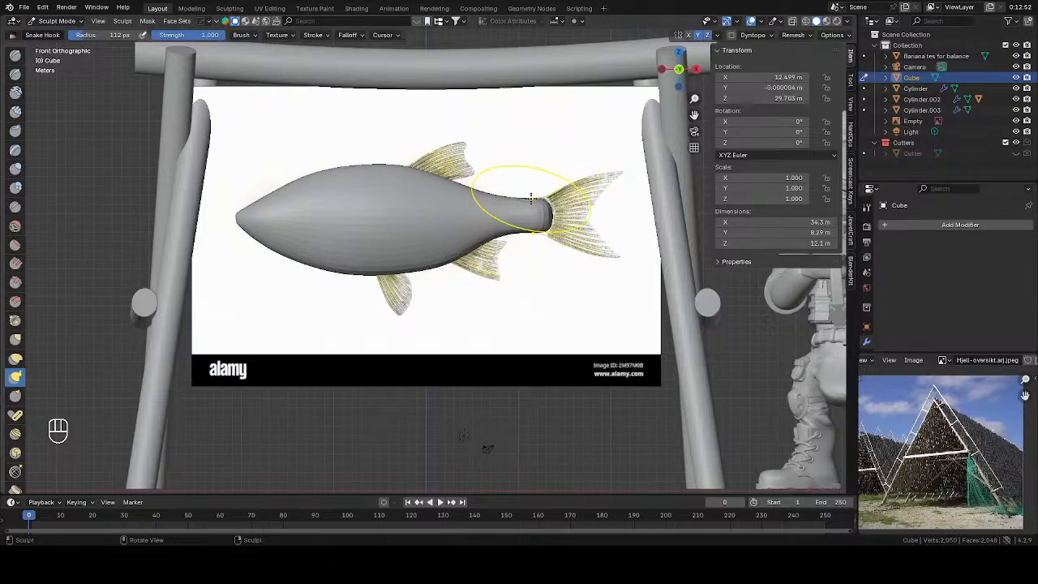
Pull the narrow tail stem wider with the Snake Hook at a 165 px radius, redoing the first stroke, and pick the Smooth brush
{"action": "key", "text": "f"}
{"action": "left_click", "coordinate": [540, 197]}
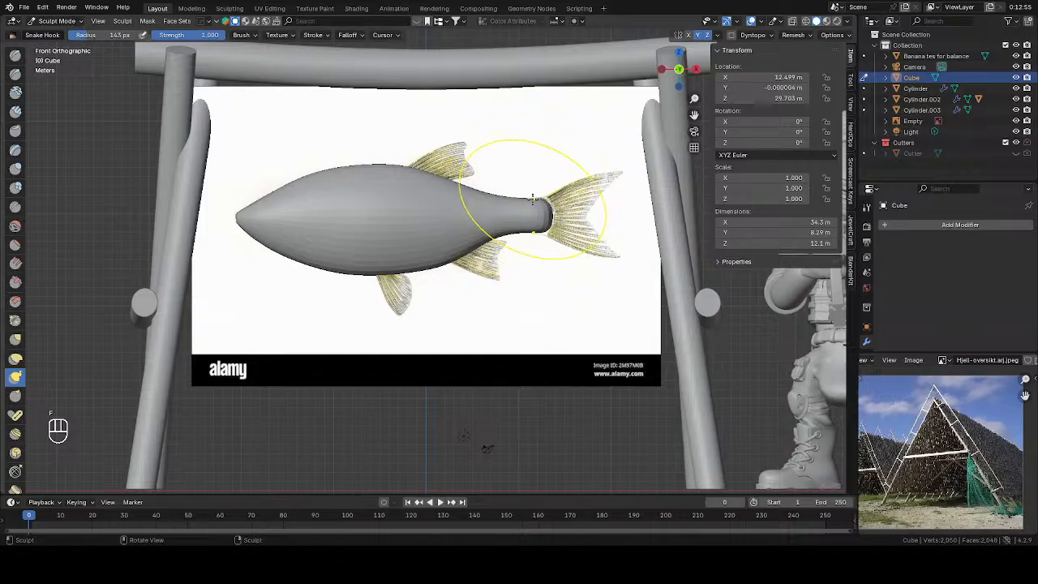
{"action": "key", "text": "f"}
{"action": "left_click", "coordinate": [535, 197]}
{"action": "mouse_move", "coordinate": [532, 198]}
{"action": "left_mouse_down"}
{"action": "mouse_move", "coordinate": [505, 190]}
{"action": "mouse_move", "coordinate": [514, 195]}
{"action": "left_mouse_up"}
{"action": "key", "text": "ctrl+z"}
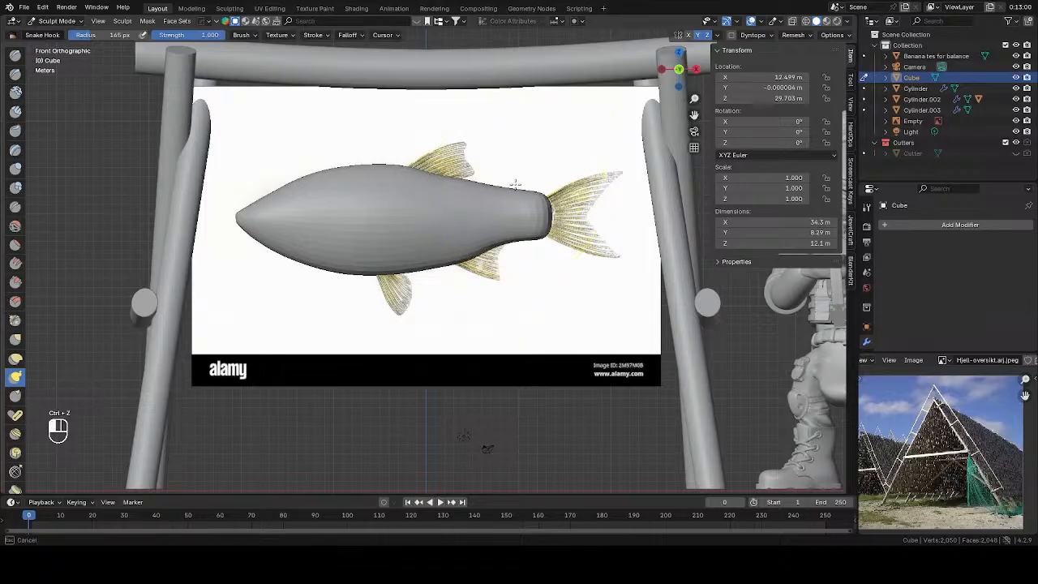
{"action": "key", "text": "s"}
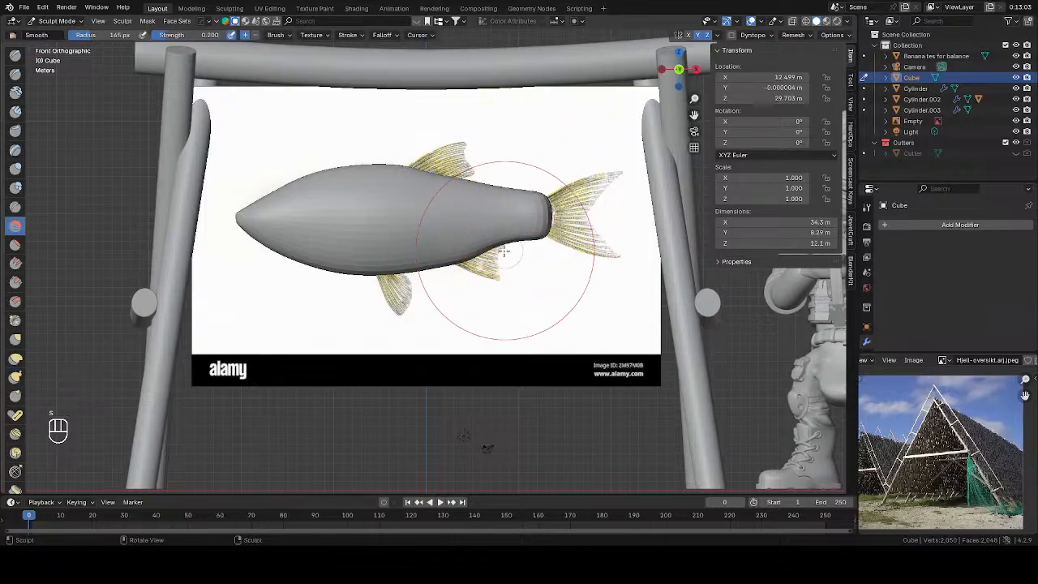
Smooth the underside of the fish body near the tail with the Smooth brush at a 75 px radius
{"action": "key", "text": "f"}
{"action": "left_click", "coordinate": [542, 253]}
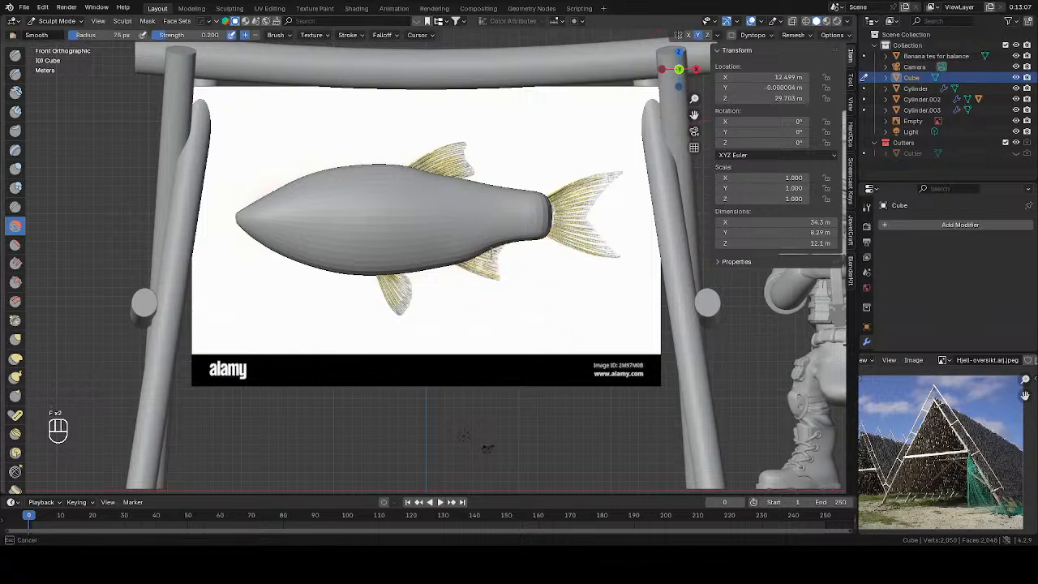
{"action": "key", "text": "f"}
{"action": "left_click", "coordinate": [481, 249]}
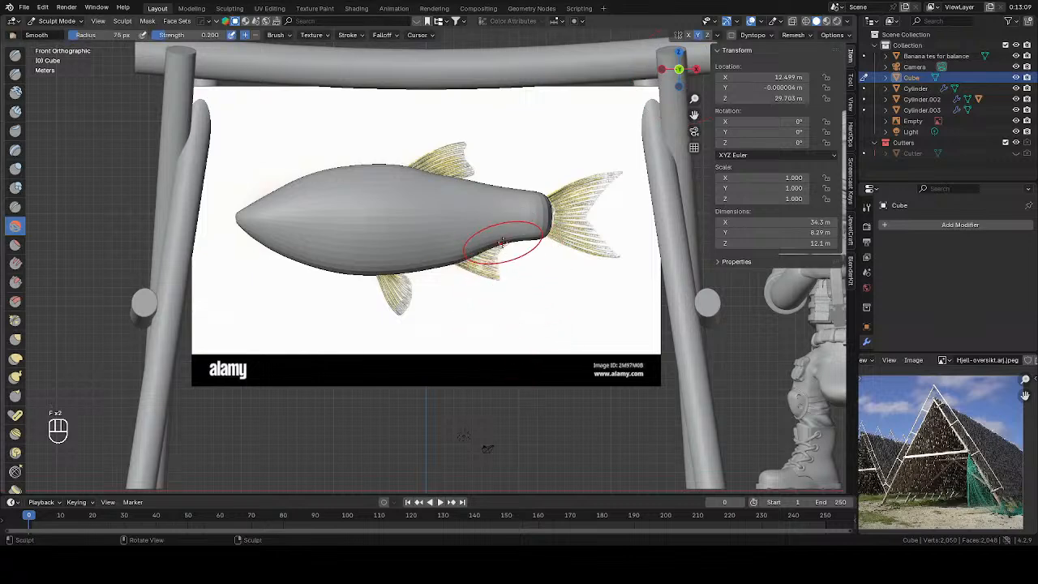
Switch to the Blob brush and enable Dyntopo with Constant Detail
{"action": "left_click", "coordinate": [16, 186]}
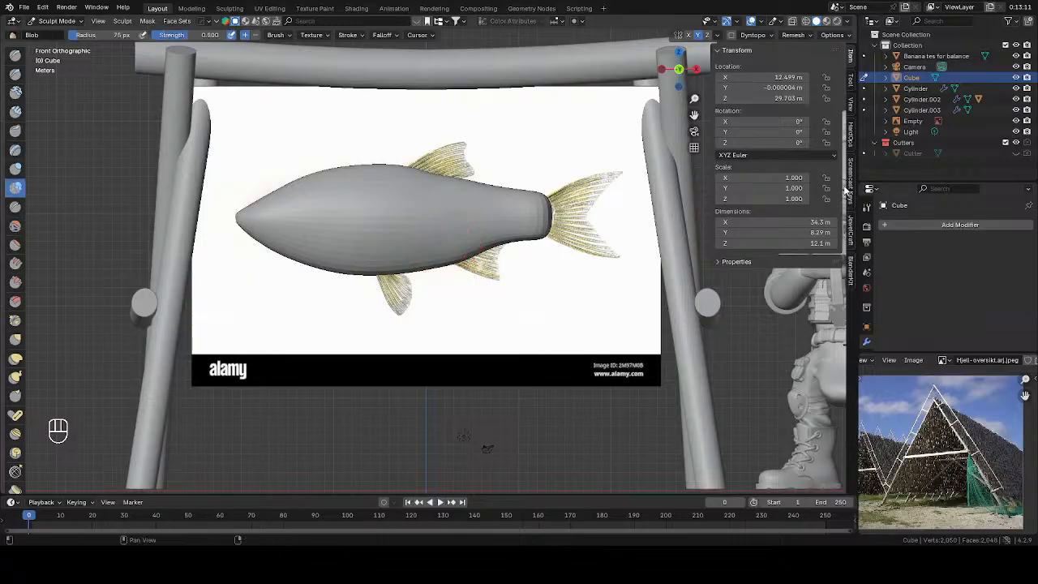
{"action": "left_click", "coordinate": [865, 207]}
{"action": "scroll", "coordinate": [934, 287], "scroll_direction": "down", "scroll_amount": 4}
{"action": "scroll", "coordinate": [934, 288], "scroll_direction": "down", "scroll_amount": 3}
{"action": "left_click", "coordinate": [889, 285]}
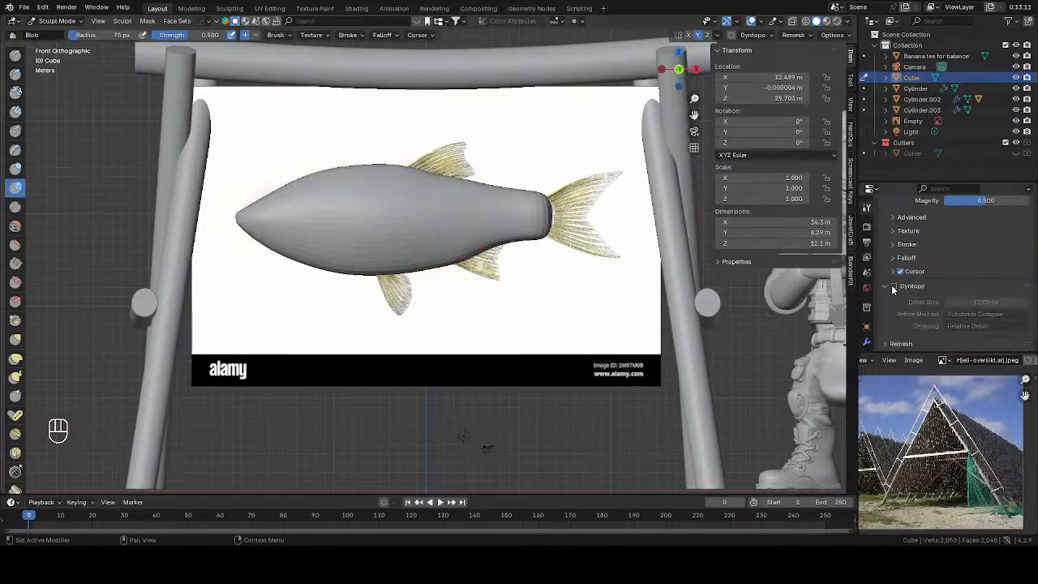
{"action": "left_click", "coordinate": [893, 286]}
{"action": "left_click", "coordinate": [908, 286]}
{"action": "left_click", "coordinate": [981, 335]}
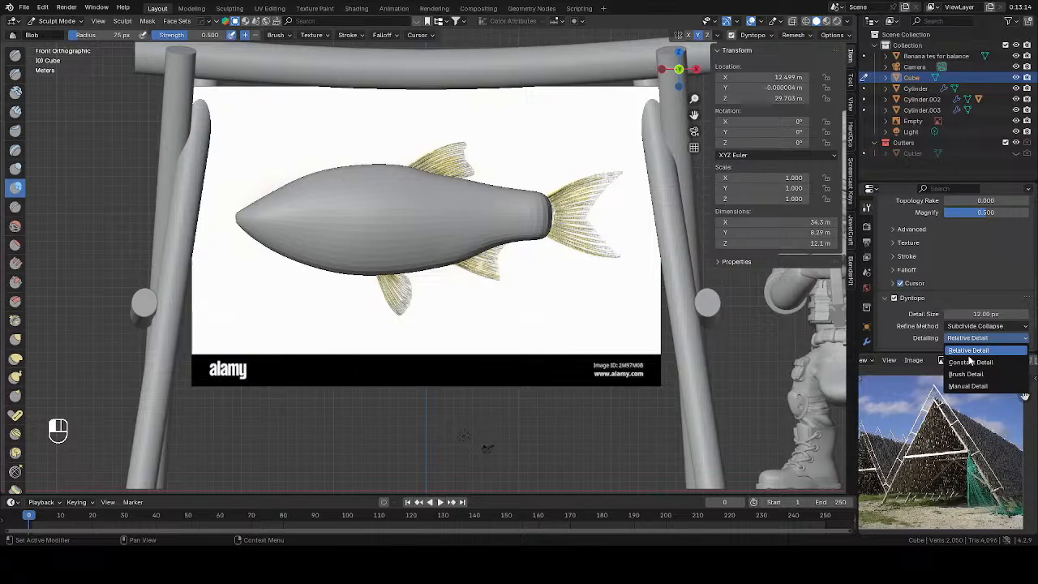
{"action": "left_click", "coordinate": [966, 364]}
Set the Blob brush radius to 135 px, try strokes on the fish body and undo them
{"action": "middle_click_drag", "start_coordinate": [493, 219], "coordinate": [514, 216], "text": "shift"}
{"action": "key", "text": "f"}
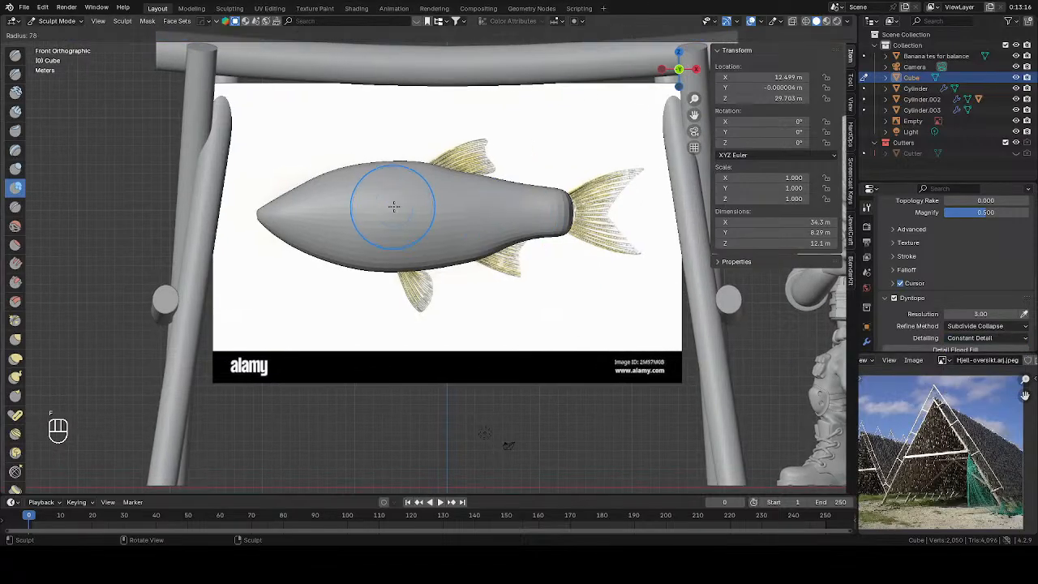
{"action": "left_click", "coordinate": [466, 207]}
{"action": "left_click", "coordinate": [543, 202]}
{"action": "left_click", "coordinate": [405, 223]}
{"action": "key", "text": "ctrl+z"}
{"action": "key", "text": "ctrl+z"}
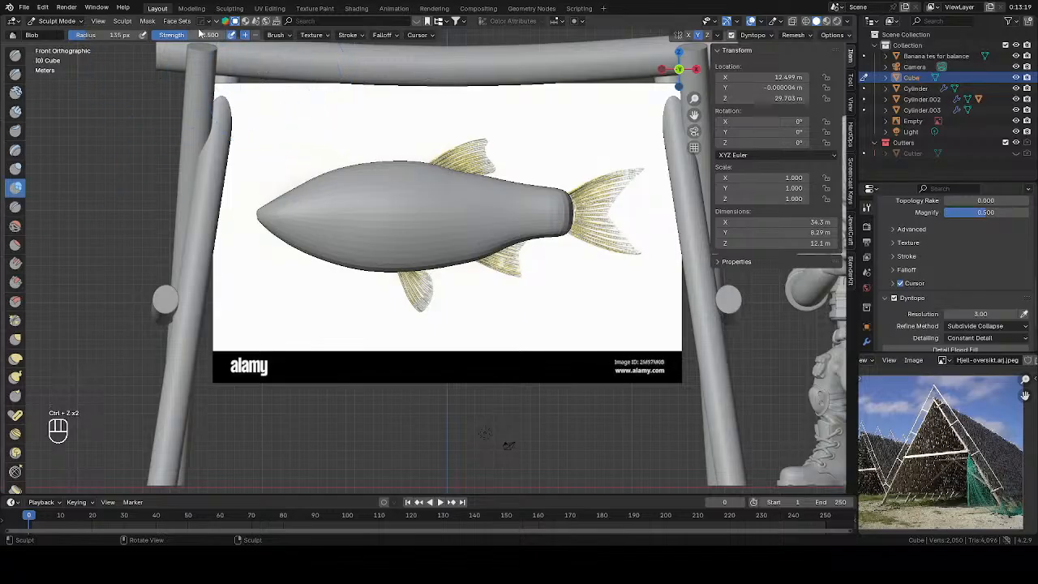
Set the brush strength to 0 and the Dyntopo resolution to 5.00, and brush over the whole fish body to refine its mesh
{"action": "left_click_drag", "start_coordinate": [189, 37], "coordinate": [153, 38]}
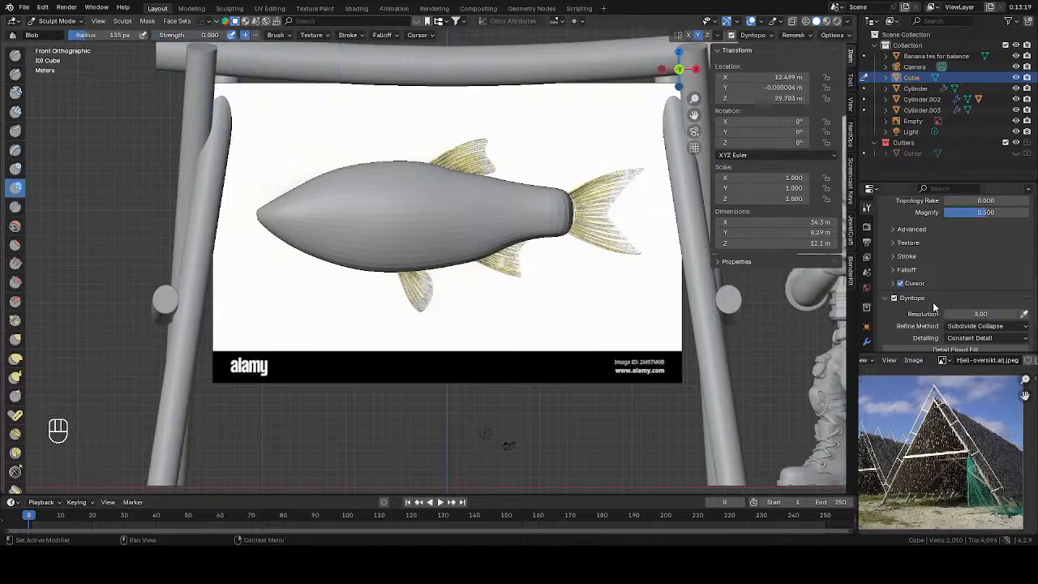
{"action": "mouse_move", "coordinate": [475, 213]}
{"action": "left_mouse_down"}
{"action": "mouse_move", "coordinate": [500, 212]}
{"action": "mouse_move", "coordinate": [314, 219]}
{"action": "mouse_move", "coordinate": [556, 199]}
{"action": "left_mouse_up"}
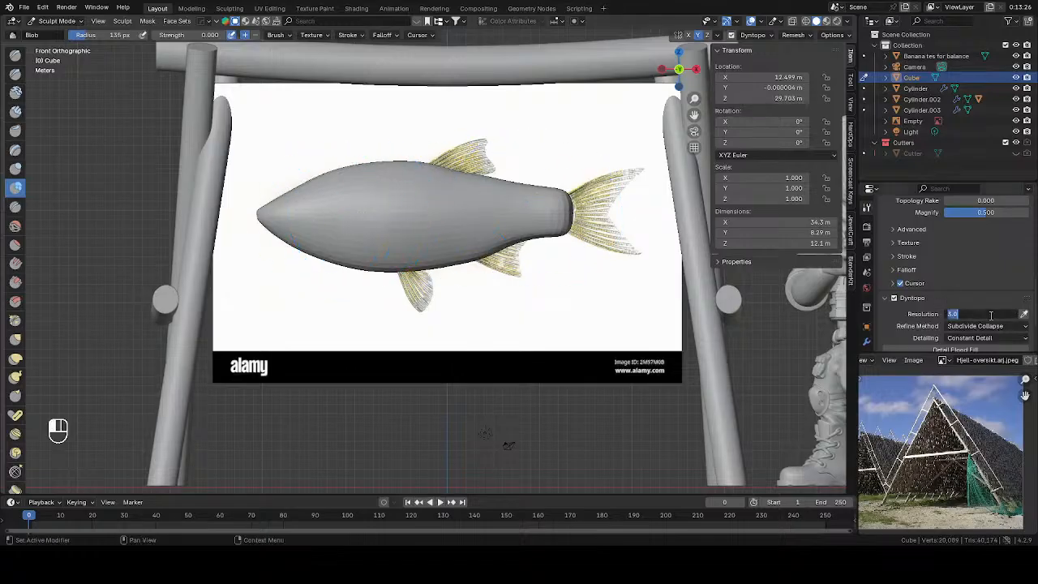
{"action": "key", "text": "Return"}
{"action": "mouse_move", "coordinate": [616, 235]}
{"action": "left_mouse_down"}
{"action": "mouse_move", "coordinate": [574, 271]}
{"action": "mouse_move", "coordinate": [537, 218]}
{"action": "mouse_move", "coordinate": [314, 220]}
{"action": "mouse_move", "coordinate": [308, 197]}
{"action": "mouse_move", "coordinate": [278, 190]}
{"action": "left_mouse_up"}
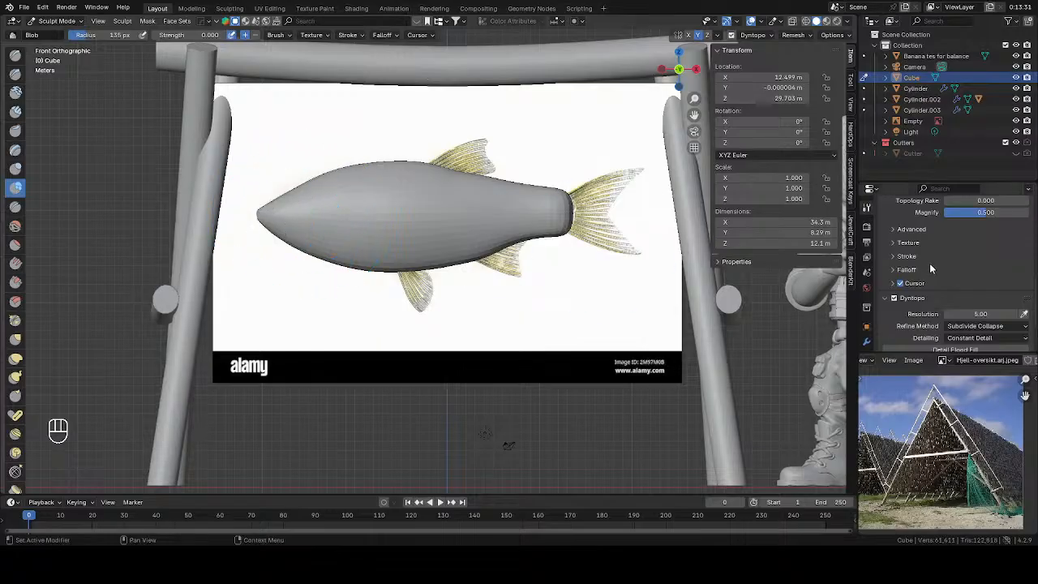
Switch to the Smooth brush, turn Dyntopo off and set the brush radius to 91 px
{"action": "key", "text": "s"}
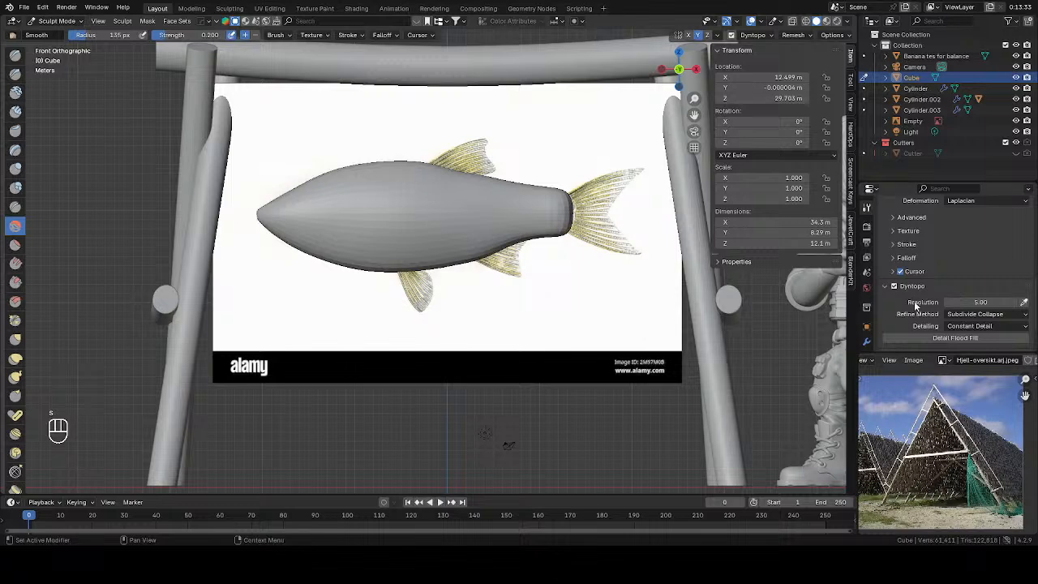
{"action": "left_click", "coordinate": [894, 289]}
{"action": "key", "text": "f"}
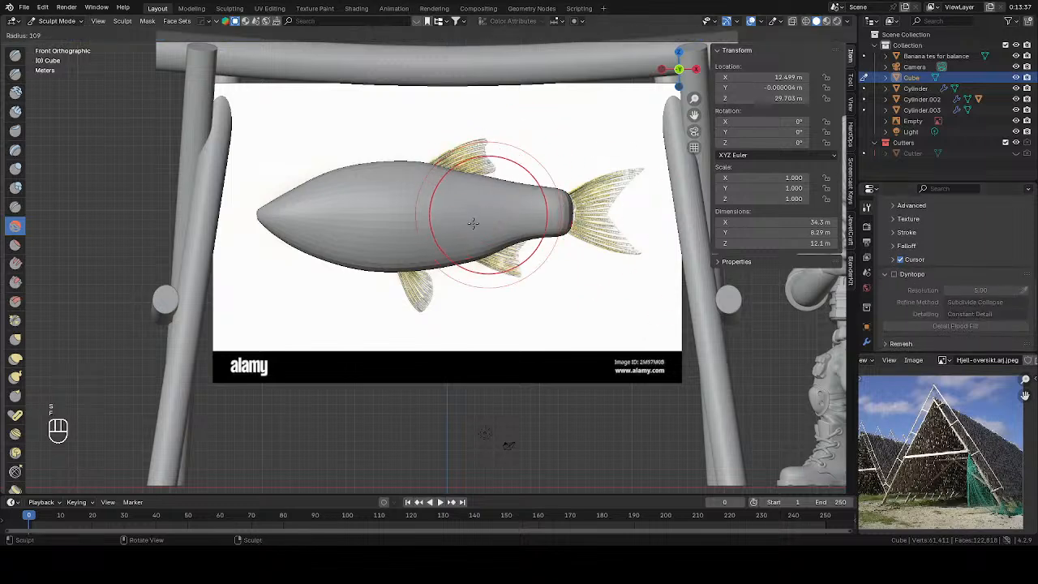
{"action": "left_click", "coordinate": [546, 194]}
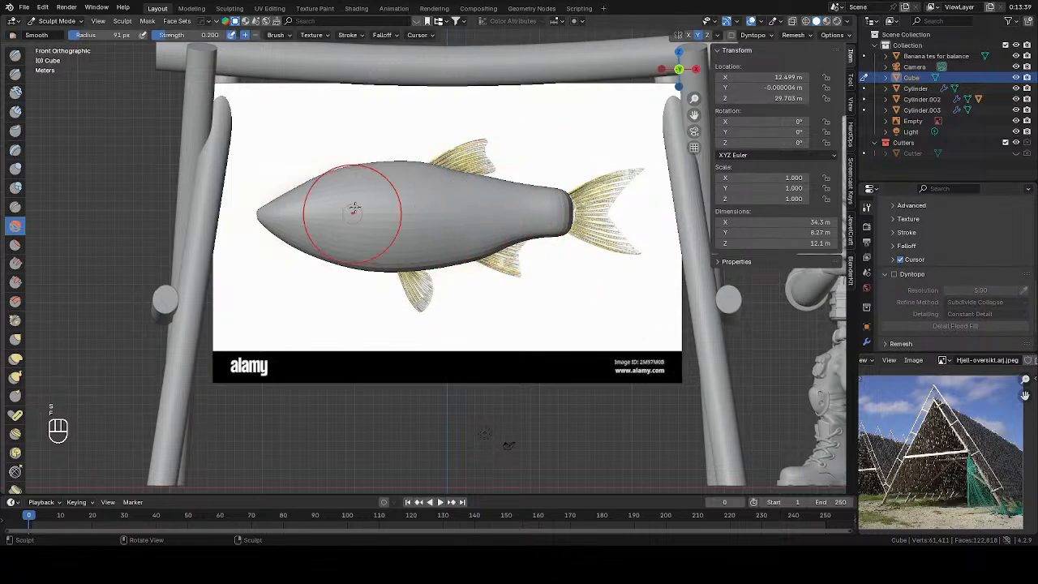
Set the Smooth brush strength to 0.5 and smooth the fish body from head to tail
{"action": "left_click", "coordinate": [211, 34]}
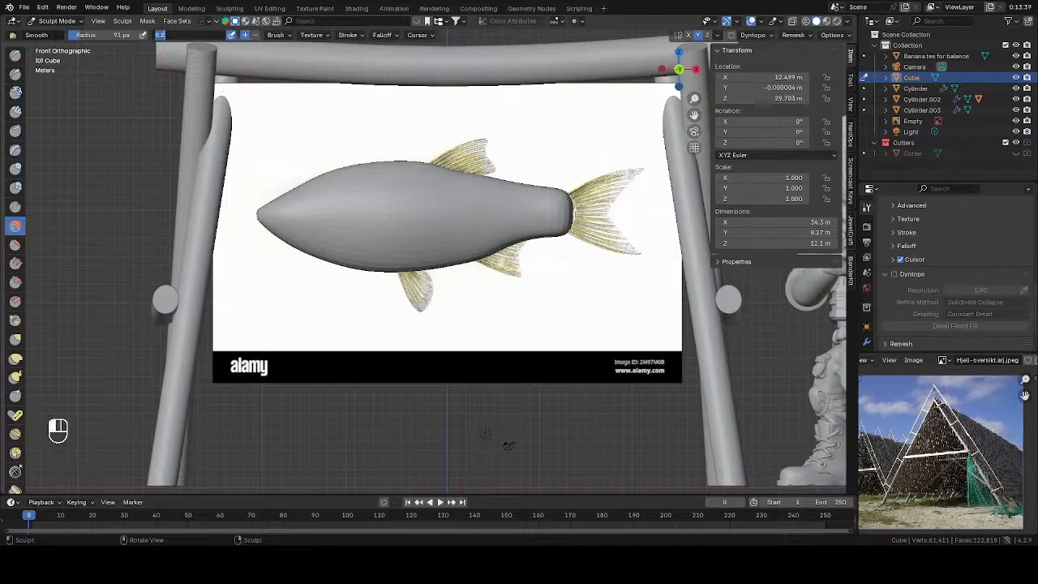
{"action": "left_click", "coordinate": [420, 226]}
{"action": "left_click_drag", "start_coordinate": [473, 226], "coordinate": [380, 236]}
{"action": "mouse_move", "coordinate": [442, 229]}
{"action": "left_mouse_down"}
{"action": "mouse_move", "coordinate": [317, 229]}
{"action": "mouse_move", "coordinate": [441, 177]}
{"action": "left_mouse_up"}
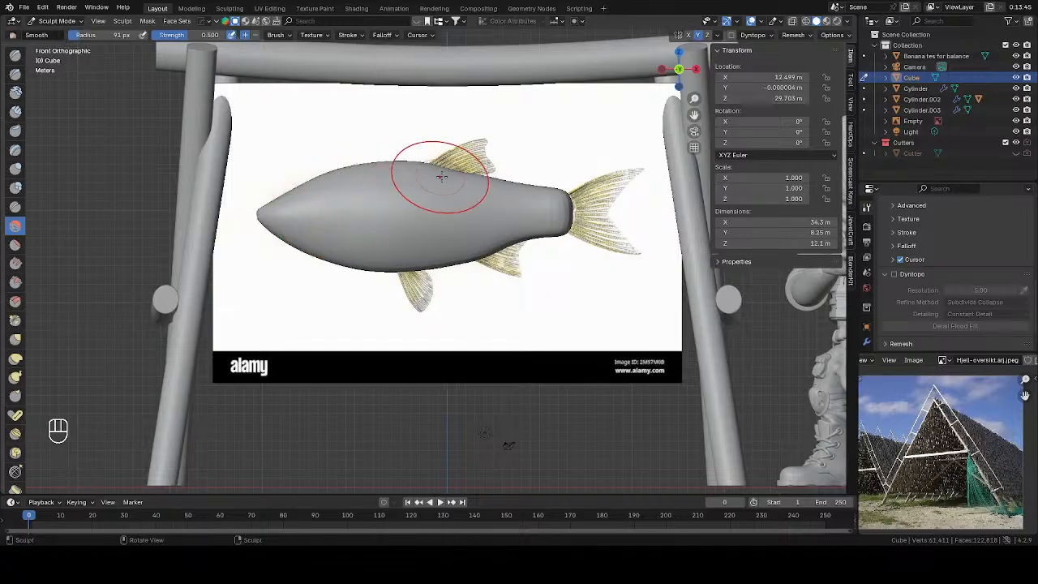
{"action": "mouse_move", "coordinate": [570, 210]}
{"action": "left_mouse_down"}
{"action": "mouse_move", "coordinate": [409, 232]}
{"action": "mouse_move", "coordinate": [261, 216]}
{"action": "mouse_move", "coordinate": [317, 230]}
{"action": "left_mouse_up"}
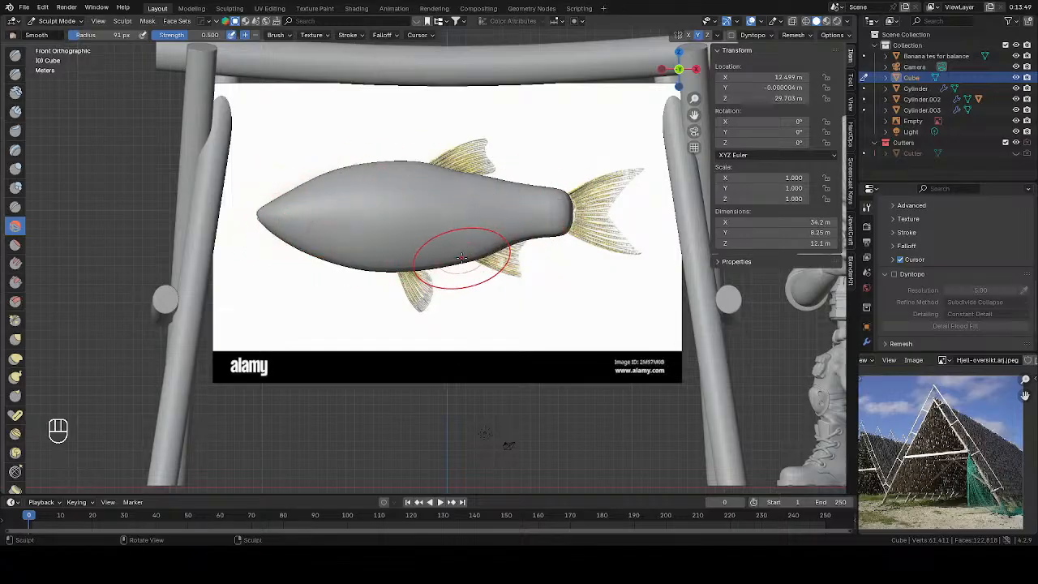
Switch to the Draw brush at a 45 px radius and turn on X-ray to locate the eye on the reference fish
{"action": "key", "text": "alt+z"}
{"action": "middle_click_drag", "start_coordinate": [423, 256], "coordinate": [528, 271], "text": "shift"}
{"action": "key", "text": "alt+z"}
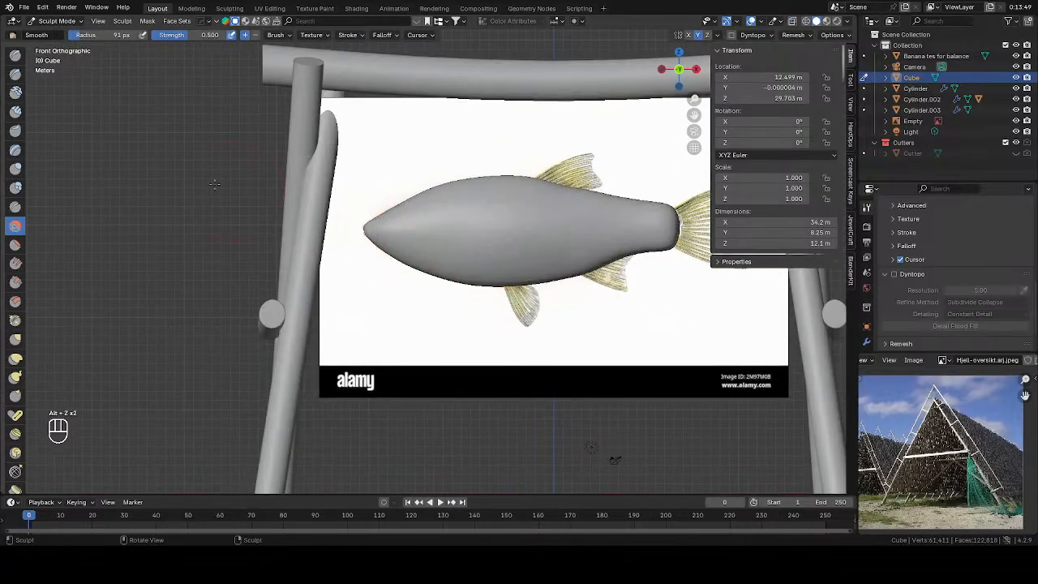
{"action": "left_click", "coordinate": [15, 54]}
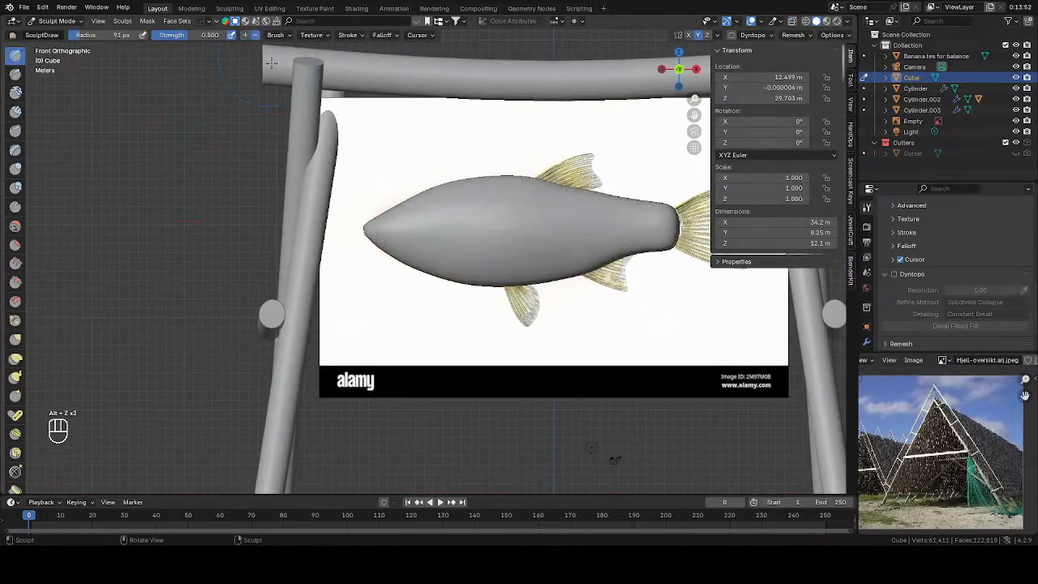
{"action": "key", "text": "alt+z"}
{"action": "key", "text": "f"}
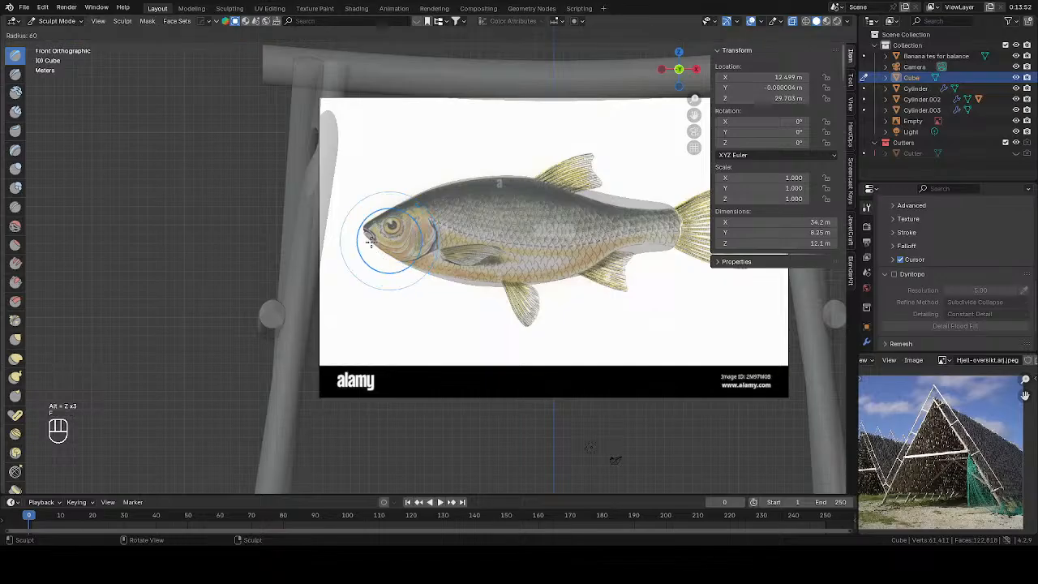
{"action": "left_click", "coordinate": [371, 243]}
{"action": "mouse_move", "coordinate": [382, 260]}
{"action": "middle_mouse_down", "text": "ctrl"}
{"action": "mouse_move", "coordinate": [389, 279]}
{"action": "mouse_move", "coordinate": [392, 258]}
{"action": "mouse_move", "coordinate": [335, 257]}
{"action": "middle_mouse_up", "text": "ctrl"}
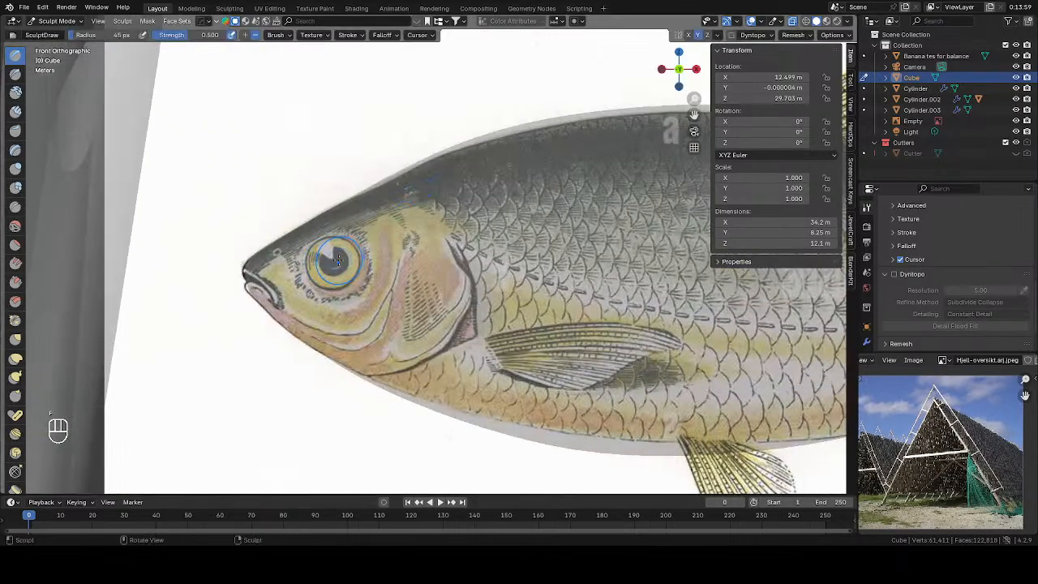
Turn X-ray off and carve a round eye socket into the fish head with the Draw brush, then set its radius to 56 px
{"action": "key", "text": "f"}
{"action": "key", "text": "alt+z"}
{"action": "left_click_drag", "start_coordinate": [332, 255], "coordinate": [328, 257]}
{"action": "key", "text": "f"}
{"action": "left_click", "coordinate": [331, 260]}
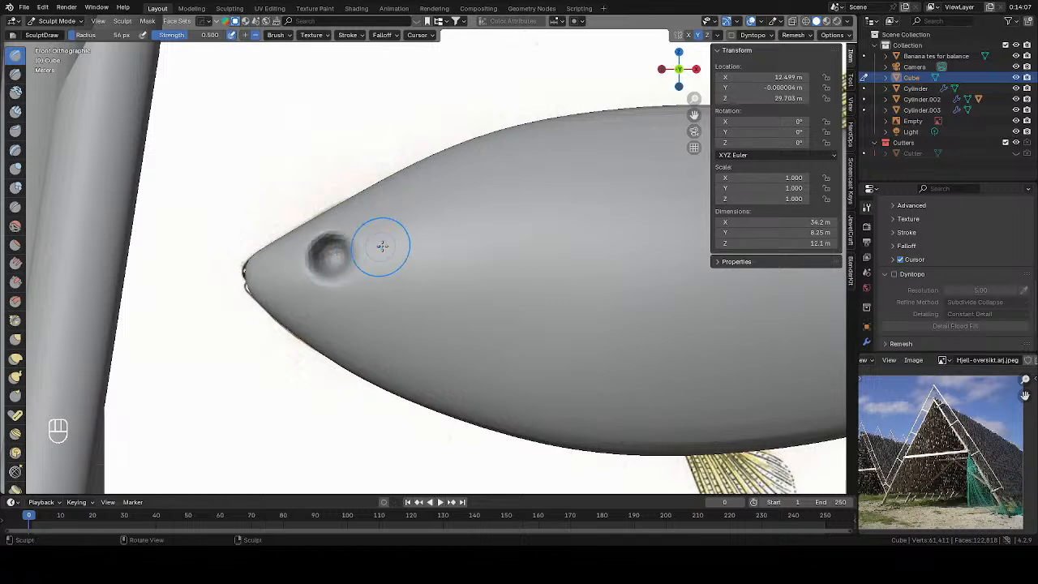
Return to Object Mode and add a UV sphere for the fish's eye
{"action": "key", "text": "Tab"}
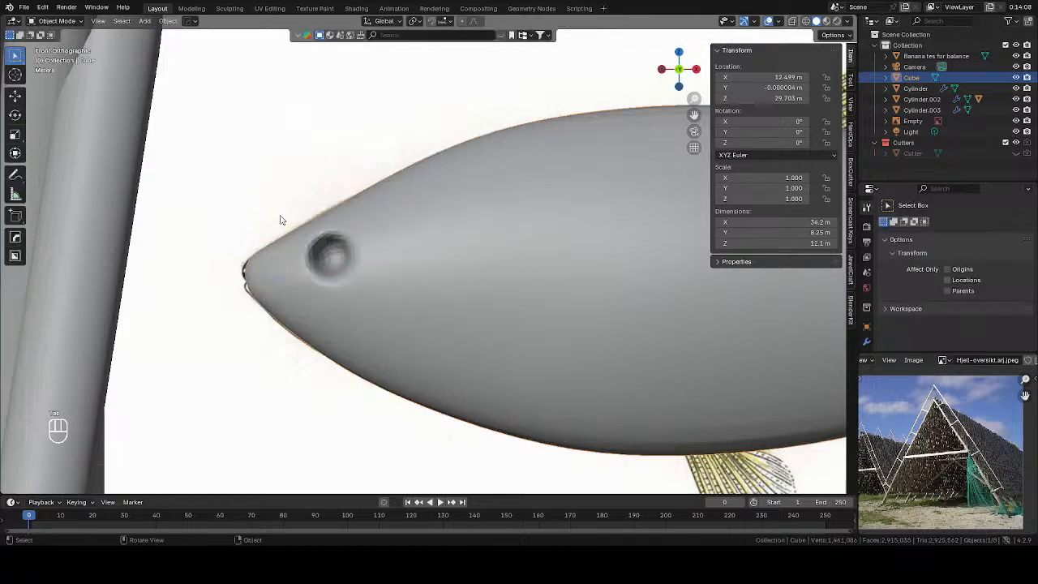
{"action": "scroll", "coordinate": [281, 219], "scroll_direction": "down", "scroll_amount": 3}
{"action": "key", "text": "alt+z"}
{"action": "key", "text": "alt+z"}
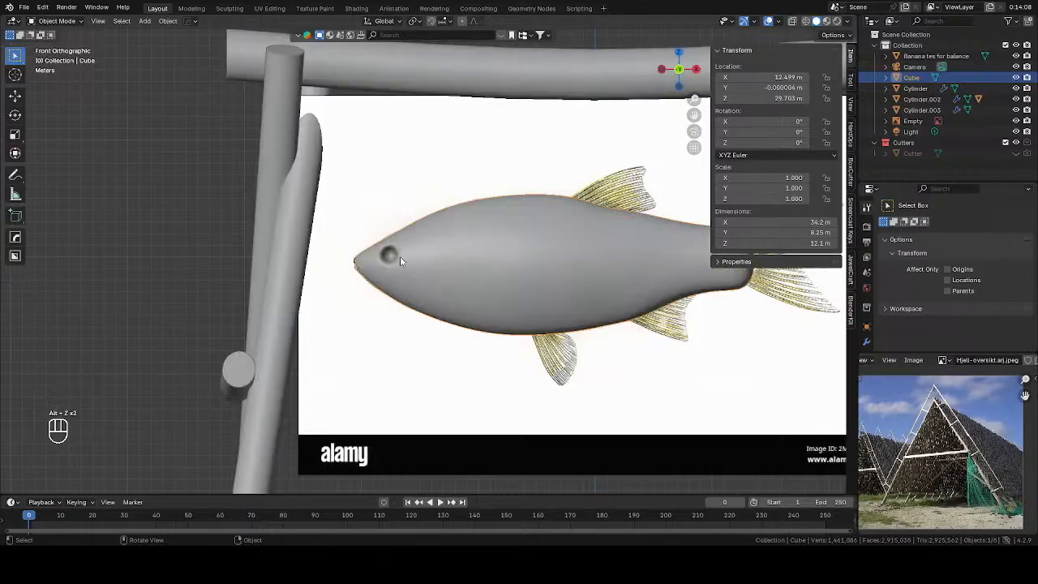
{"action": "scroll", "coordinate": [400, 256], "scroll_direction": "down", "scroll_amount": 2}
{"action": "key", "text": "shift+a"}
{"action": "mouse_move", "coordinate": [210, 269]}
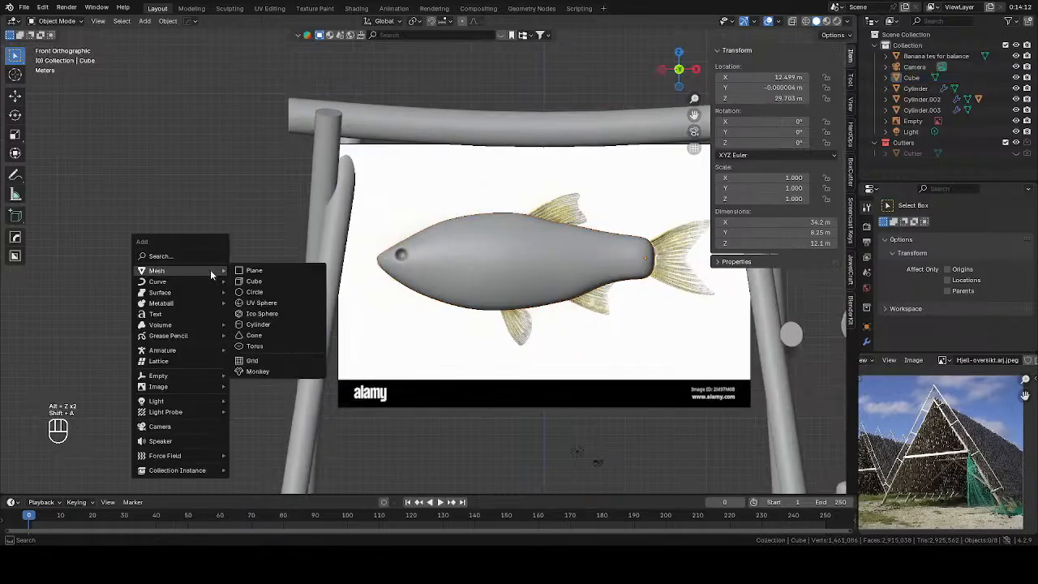
{"action": "left_click", "coordinate": [268, 303]}
Move the sphere onto the eye socket and shift it along Y to about -1.80 m at the head's surface
{"action": "key", "text": "g"}
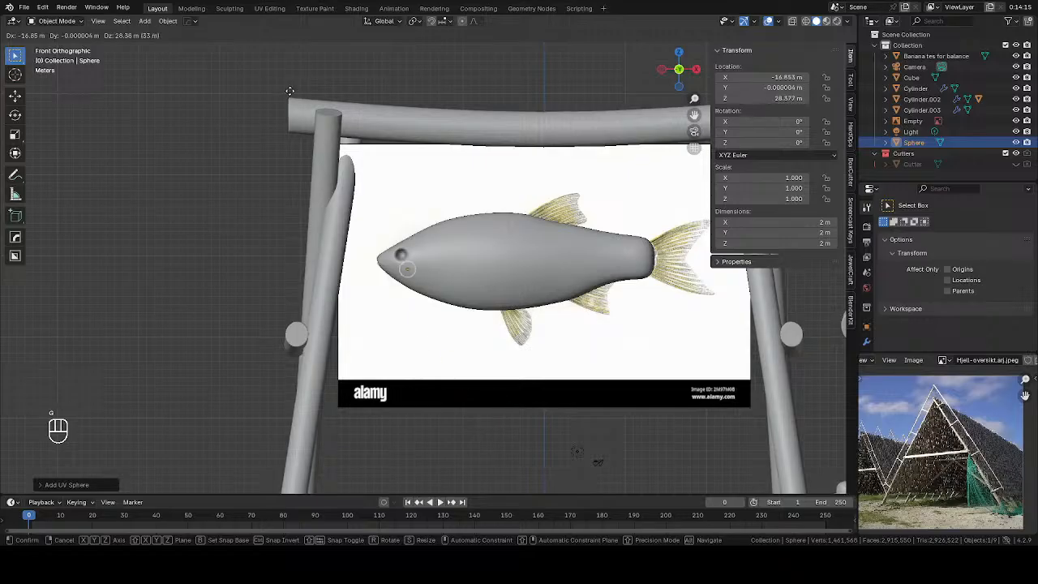
{"action": "left_click", "coordinate": [283, 78]}
{"action": "middle_click_drag", "start_coordinate": [412, 135], "coordinate": [400, 146]}
{"action": "scroll", "coordinate": [512, 187], "scroll_direction": "up", "scroll_amount": 1}
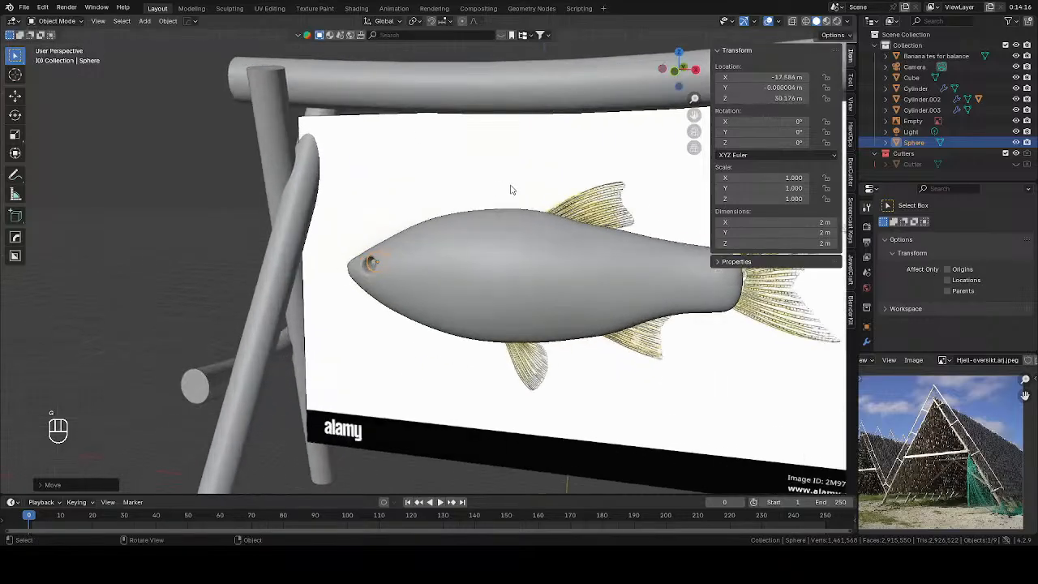
{"action": "key", "text": "g"}
{"action": "key", "text": "y"}
{"action": "left_click", "coordinate": [505, 189]}
{"action": "middle_click_drag", "start_coordinate": [506, 189], "coordinate": [546, 278]}
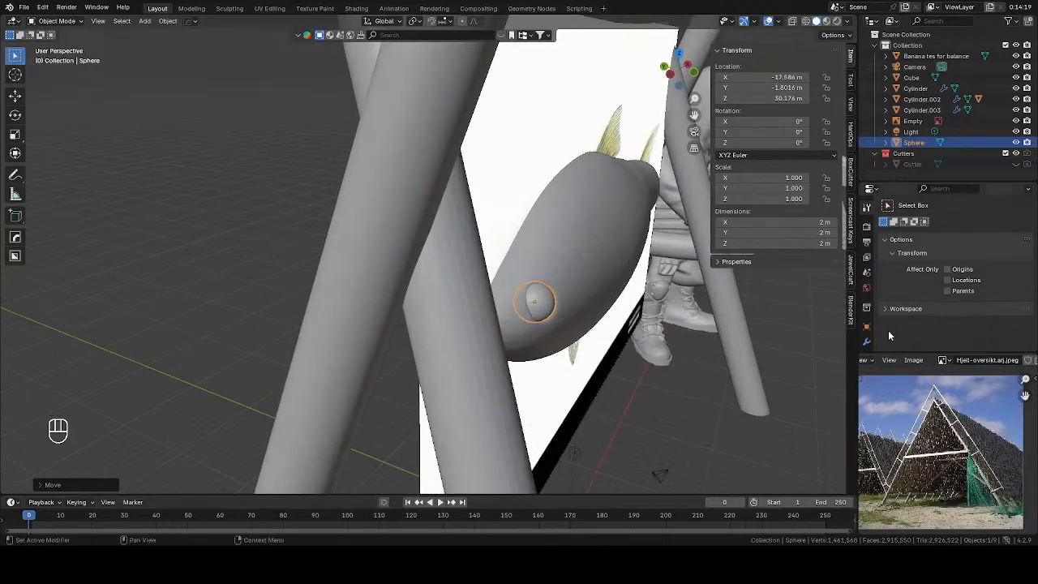
Add a Subdivision Surface modifier to the eye sphere with viewport level 2 and render level 3
{"action": "left_click", "coordinate": [866, 341]}
{"action": "left_click", "coordinate": [923, 229]}
{"action": "mouse_move", "coordinate": [923, 228]}
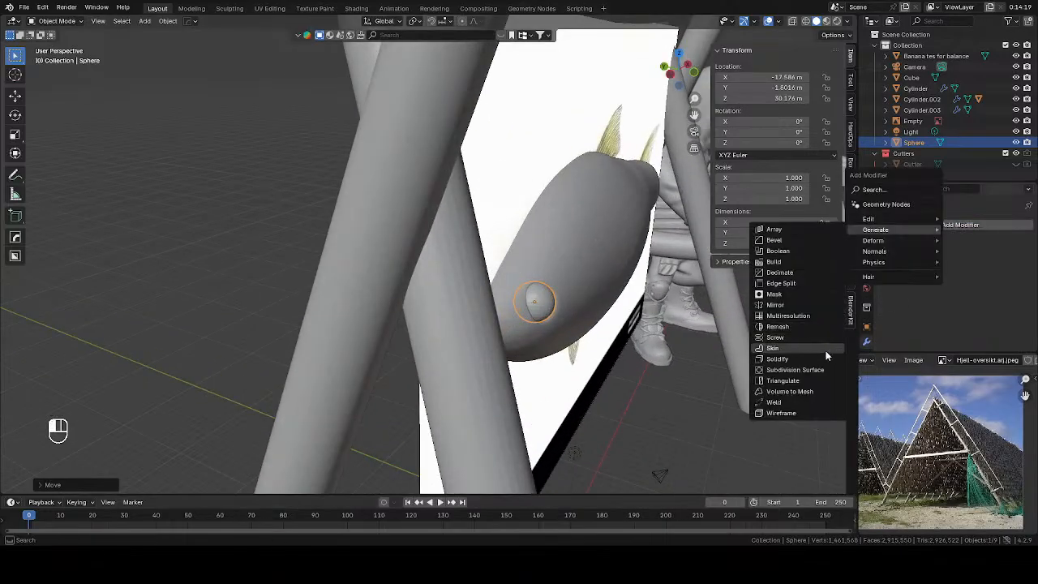
{"action": "left_click", "coordinate": [805, 370]}
{"action": "left_click", "coordinate": [1013, 272]}
{"action": "left_click", "coordinate": [1012, 283]}
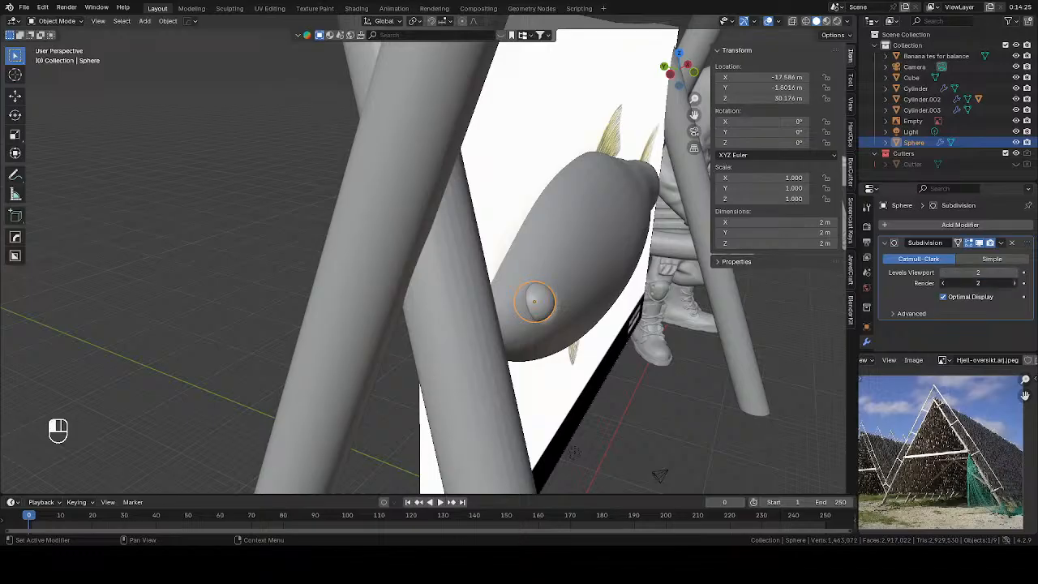
Scale the eye sphere to about 1.129 and move it along X to about -17.41 m to fit the socket
{"action": "middle_click_drag", "start_coordinate": [608, 284], "coordinate": [489, 276]}
{"action": "key", "text": "s"}
{"action": "left_click", "coordinate": [526, 270]}
{"action": "key", "text": "g"}
{"action": "key", "text": "y"}
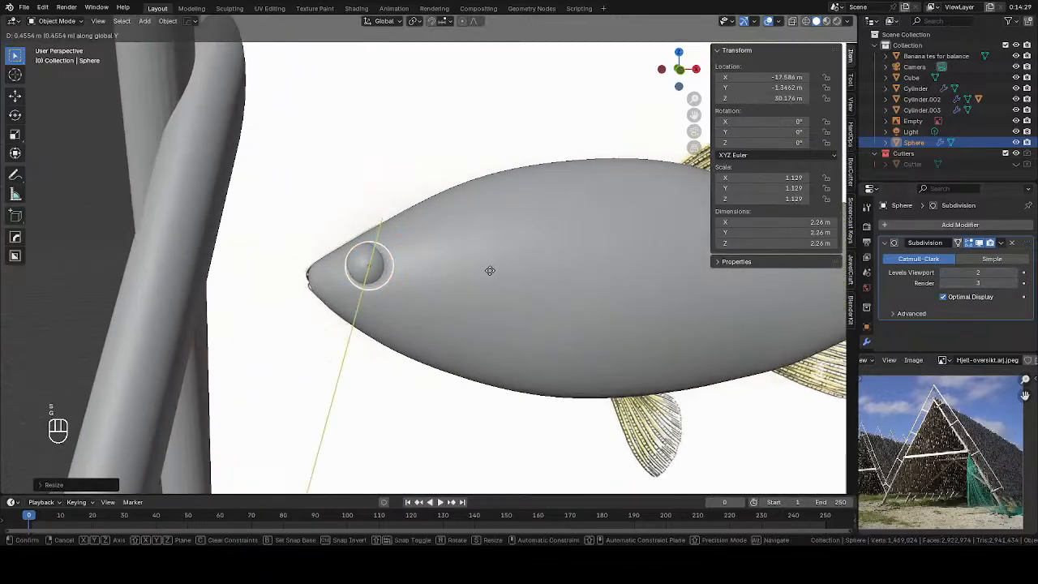
{"action": "right_click", "coordinate": [490, 271]}
{"action": "key", "text": "g"}
{"action": "key", "text": "x"}
{"action": "left_click", "coordinate": [493, 270]}
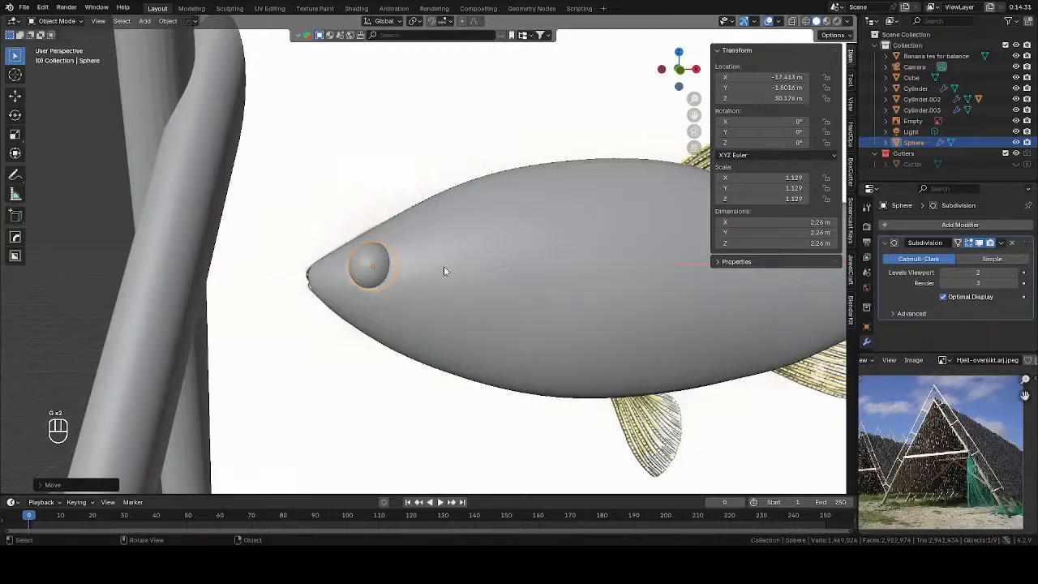
{"action": "middle_click_drag", "start_coordinate": [443, 270], "coordinate": [584, 295]}
{"action": "key", "text": "g"}
{"action": "key", "text": "x"}
{"action": "key", "text": "Escape"}
{"action": "key", "text": "g"}
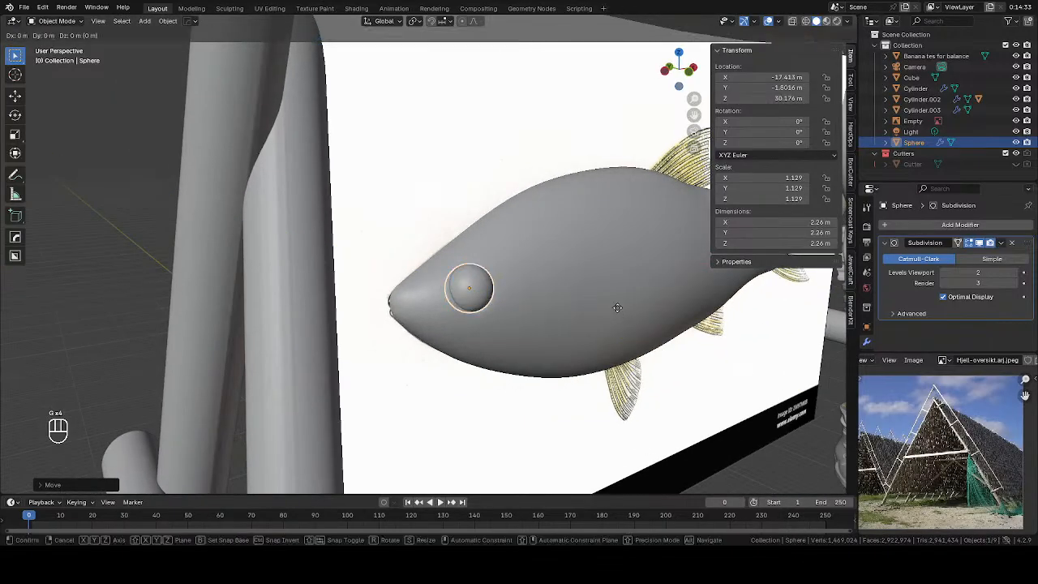
{"action": "right_click", "coordinate": [617, 307]}
Put the fish body into Sculpt Mode and build up a raised rim around the eye with Sculpt Draw at strength 0.327 and 47 px radius
{"action": "left_click", "coordinate": [550, 299]}
{"action": "key", "text": "KP_1"}
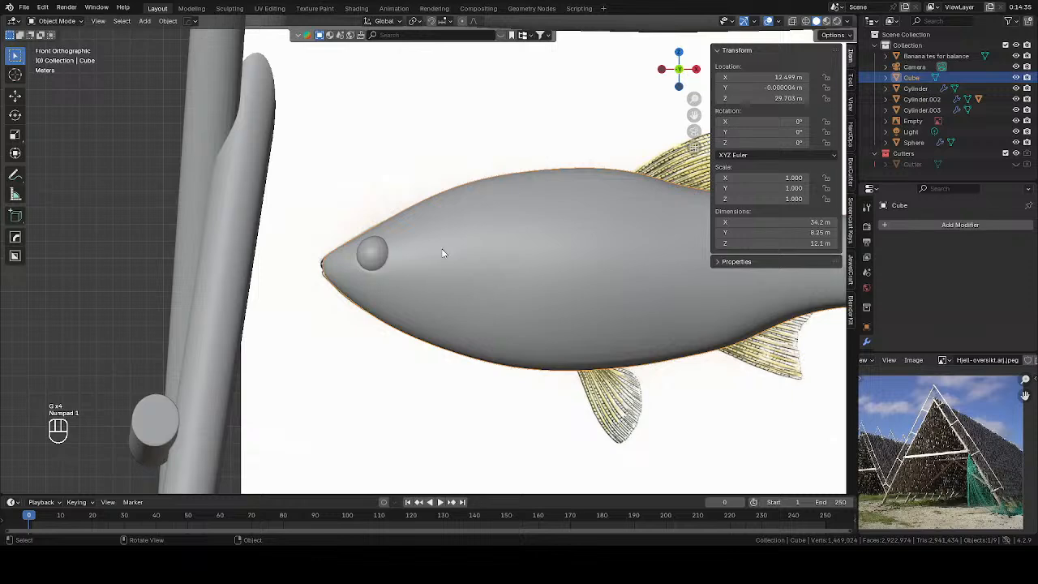
{"action": "key", "text": "Tab"}
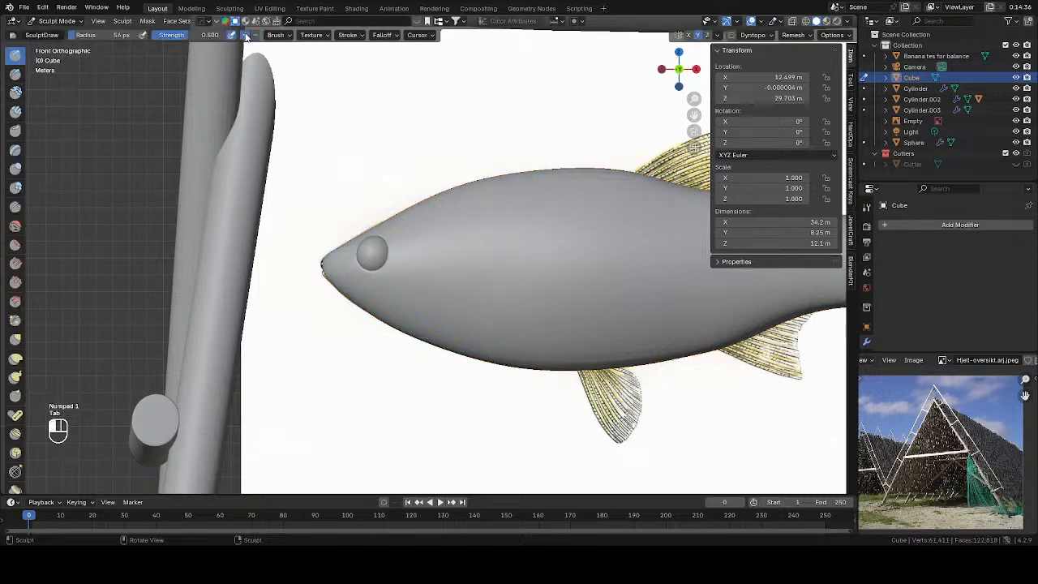
{"action": "scroll", "coordinate": [336, 179], "scroll_direction": "up", "scroll_amount": 4}
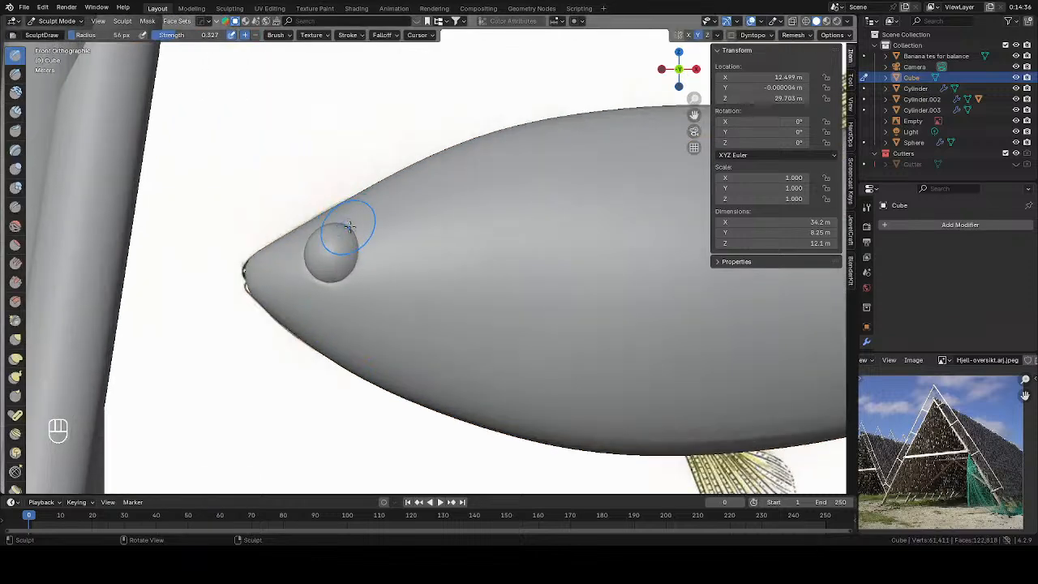
{"action": "left_click_drag", "start_coordinate": [372, 233], "coordinate": [358, 271]}
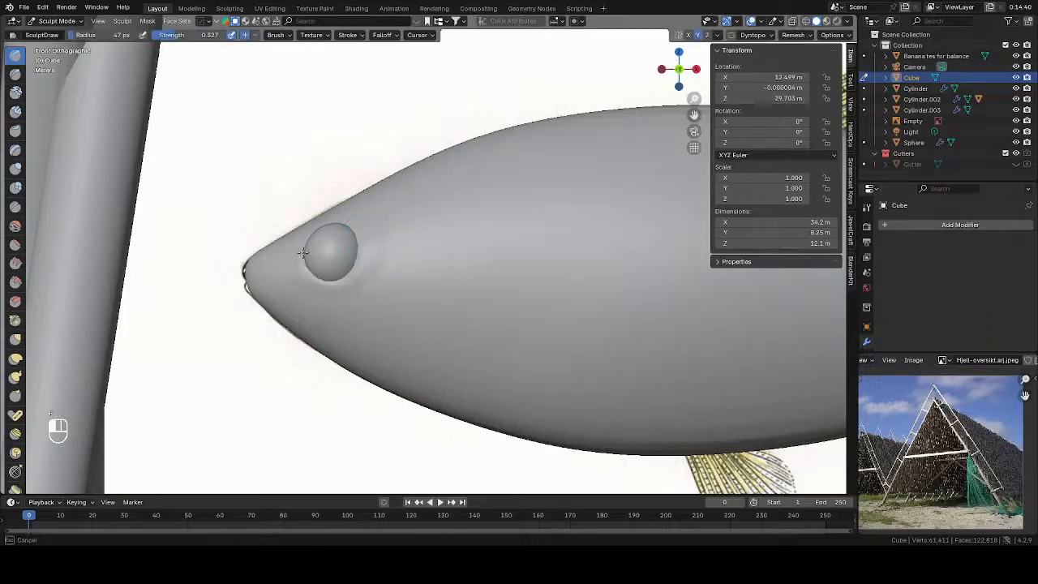
{"action": "left_click_drag", "start_coordinate": [359, 229], "coordinate": [371, 261]}
{"action": "mouse_move", "coordinate": [371, 261]}
{"action": "left_mouse_down"}
{"action": "mouse_move", "coordinate": [355, 228]}
{"action": "mouse_move", "coordinate": [317, 230]}
{"action": "mouse_move", "coordinate": [311, 248]}
{"action": "left_mouse_up"}
{"action": "middle_click_drag", "start_coordinate": [352, 248], "coordinate": [374, 260]}
{"action": "left_click_drag", "start_coordinate": [373, 259], "coordinate": [337, 239]}
{"action": "scroll", "coordinate": [395, 282], "scroll_direction": "down", "scroll_amount": 3}
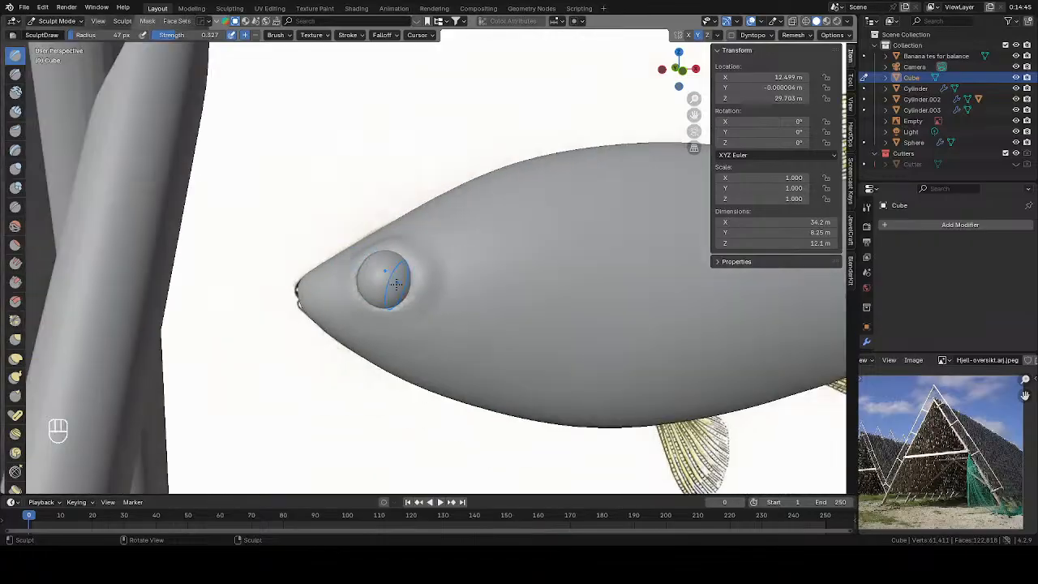
Resize the Draw brush to about 53 px and add a further raised stroke around the eye from its upper to its lower edge
{"action": "key", "text": "f"}
{"action": "left_click", "coordinate": [394, 255]}
{"action": "middle_click_drag", "start_coordinate": [394, 255], "coordinate": [424, 259]}
{"action": "key", "text": "f"}
{"action": "left_click", "coordinate": [414, 256]}
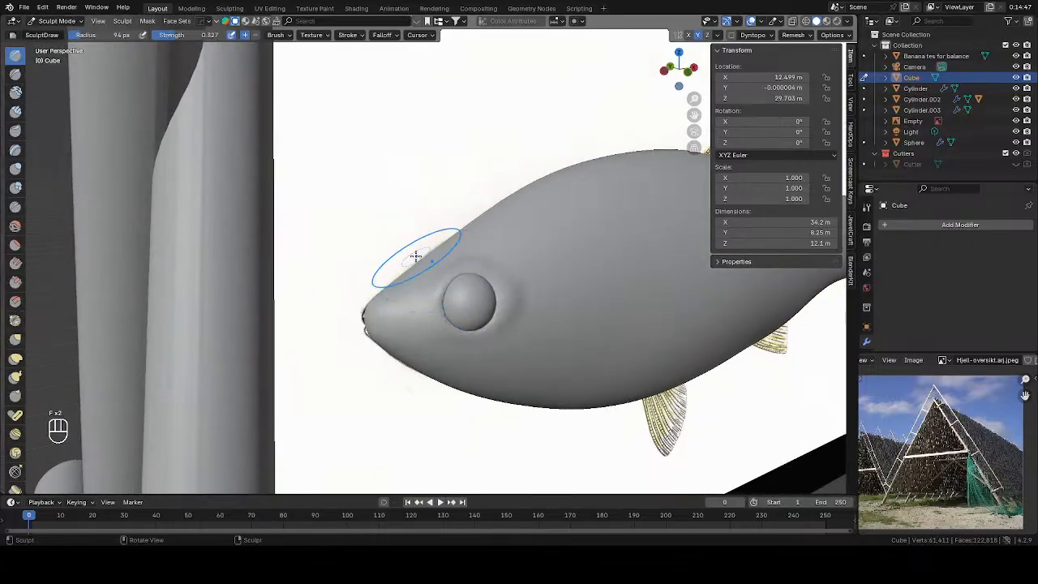
{"action": "key", "text": "f"}
{"action": "left_click", "coordinate": [448, 263]}
{"action": "mouse_move", "coordinate": [447, 263]}
{"action": "left_mouse_down"}
{"action": "mouse_move", "coordinate": [478, 261]}
{"action": "mouse_move", "coordinate": [433, 311]}
{"action": "mouse_move", "coordinate": [470, 335]}
{"action": "left_mouse_up"}
Smooth the sculpted rim around the eye with the Smooth brush at 82 px radius and strength 0.3
{"action": "key", "text": "shift+s"}
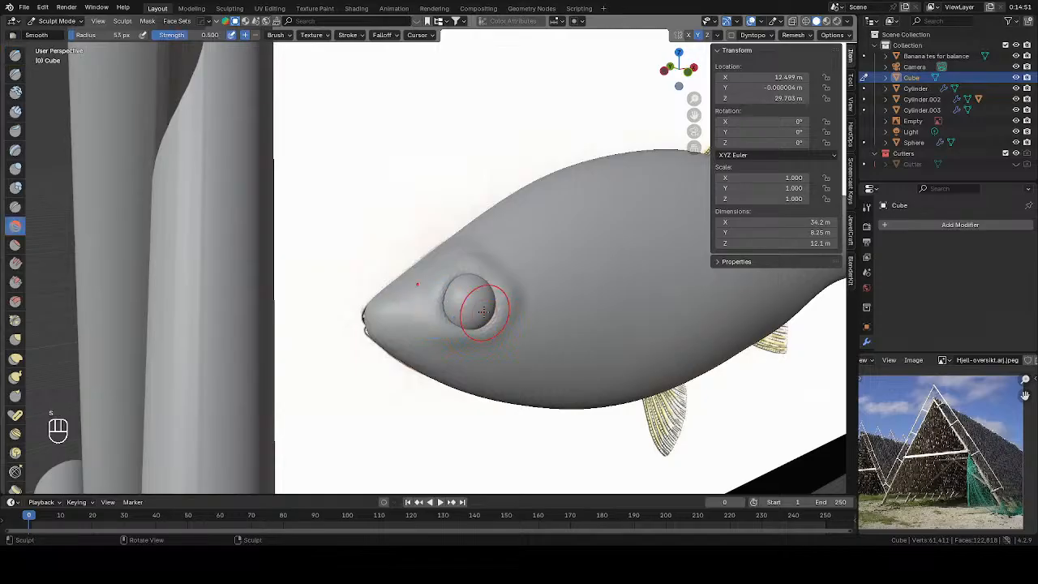
{"action": "key", "text": "f"}
{"action": "left_click", "coordinate": [202, 30]}
{"action": "type", "text": "."}
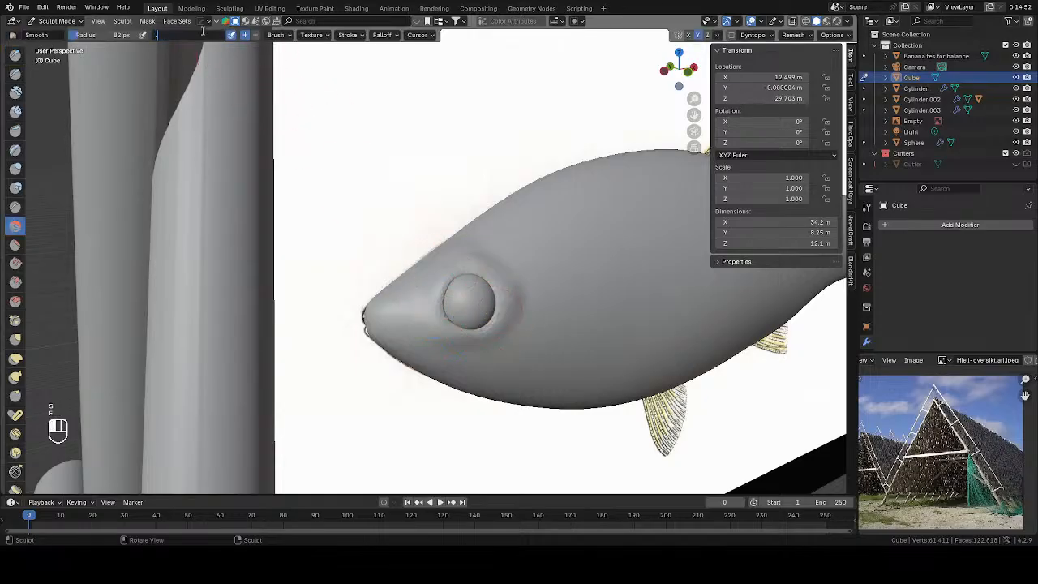
{"action": "type", "text": "3"}
{"action": "key", "text": "Return"}
{"action": "left_click_drag", "start_coordinate": [429, 263], "coordinate": [517, 308]}
{"action": "mouse_move", "coordinate": [429, 285]}
{"action": "left_mouse_down"}
{"action": "mouse_move", "coordinate": [431, 311]}
{"action": "mouse_move", "coordinate": [491, 330]}
{"action": "mouse_move", "coordinate": [504, 299]}
{"action": "left_mouse_up"}
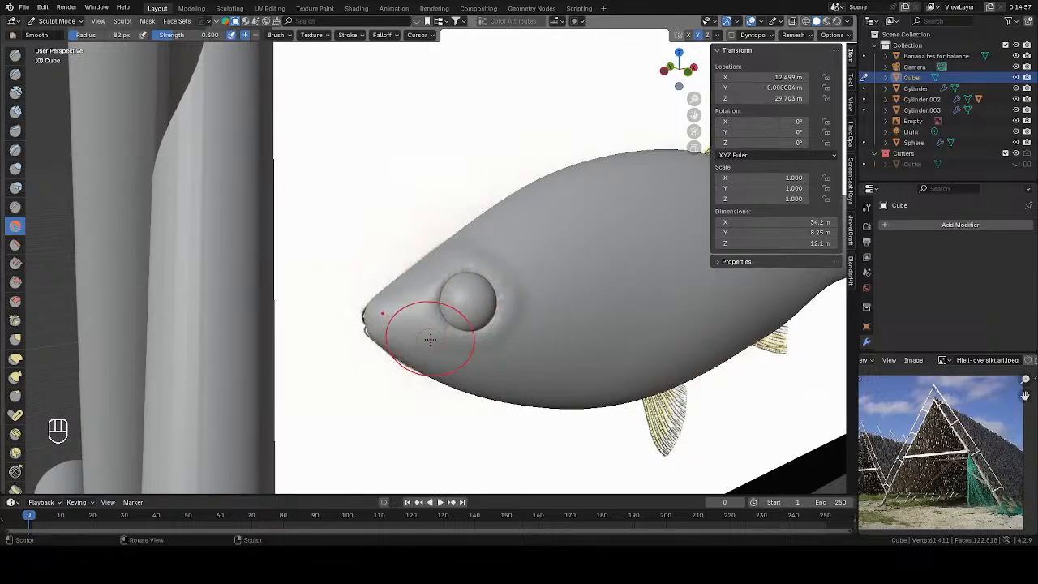
Inspect the whole fish against the reference image in Object Mode, checking other shading modes and X-ray from the front and at an angle
{"action": "key", "text": "KP_1"}
{"action": "scroll", "coordinate": [501, 279], "scroll_direction": "down", "scroll_amount": 6}
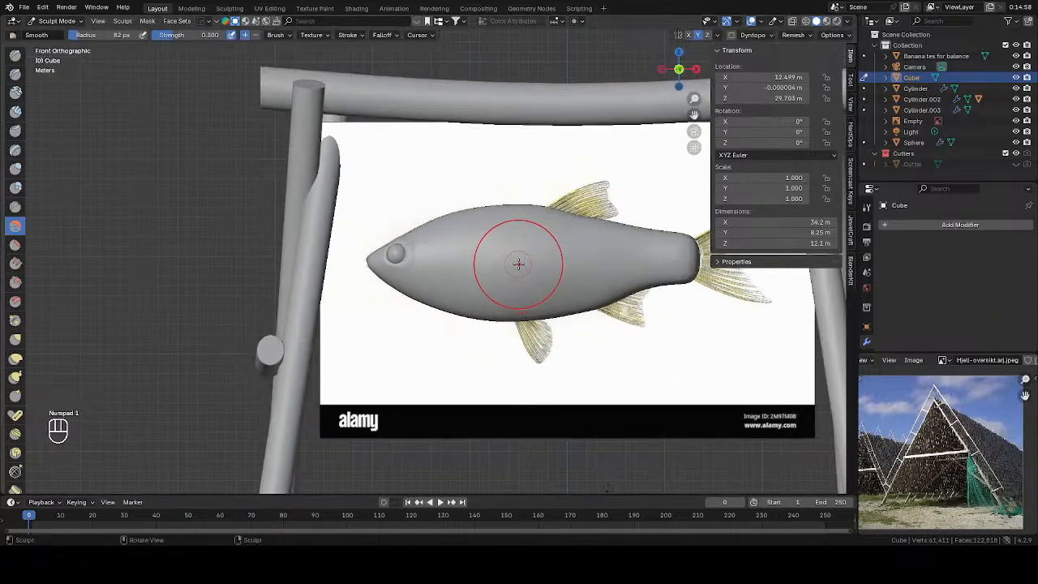
{"action": "key", "text": "Tab"}
{"action": "key", "text": "z"}
{"action": "left_click", "coordinate": [458, 240]}
{"action": "key", "text": "z"}
{"action": "left_click", "coordinate": [483, 259]}
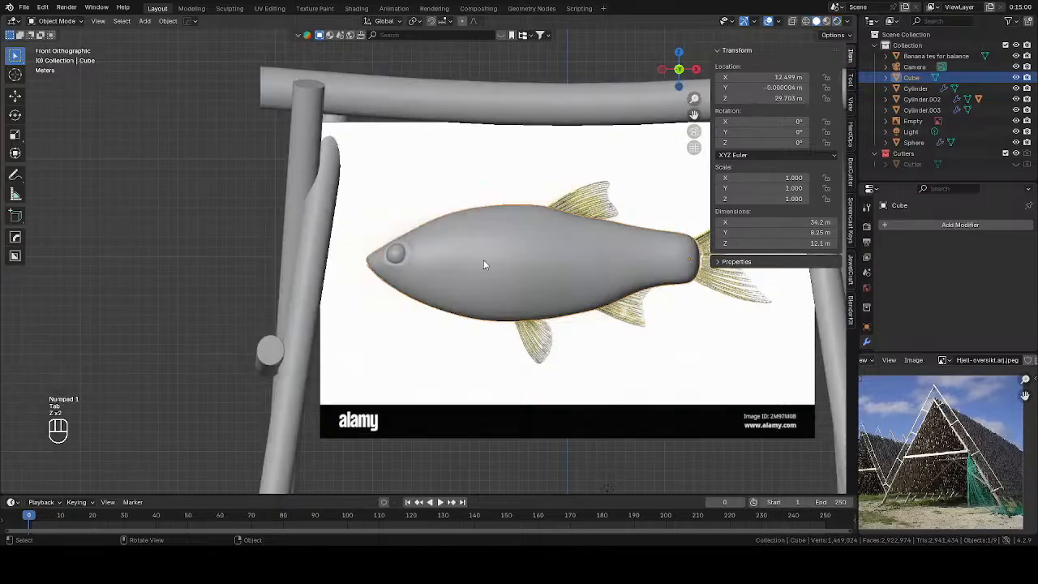
{"action": "key", "text": "alt+z"}
{"action": "key", "text": "alt+z"}
{"action": "middle_click_drag", "start_coordinate": [411, 279], "coordinate": [421, 281]}
Return to Sculpt Mode on the fish body and choose the Draw Sharp brush with a 29 px radius for the snout
{"action": "key", "text": "Tab"}
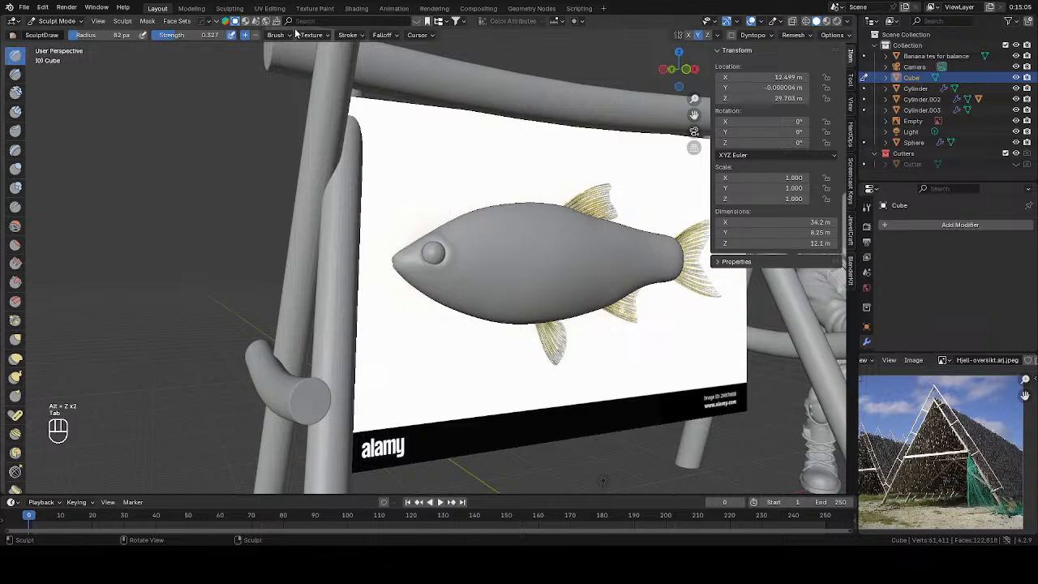
{"action": "left_click", "coordinate": [14, 73]}
{"action": "scroll", "coordinate": [389, 359], "scroll_direction": "up", "scroll_amount": 4}
{"action": "mouse_move", "coordinate": [389, 359]}
{"action": "middle_mouse_down"}
{"action": "mouse_move", "coordinate": [414, 246]}
{"action": "mouse_move", "coordinate": [419, 289]}
{"action": "middle_mouse_up"}
{"action": "key", "text": "alt+z"}
{"action": "key", "text": "alt+z"}
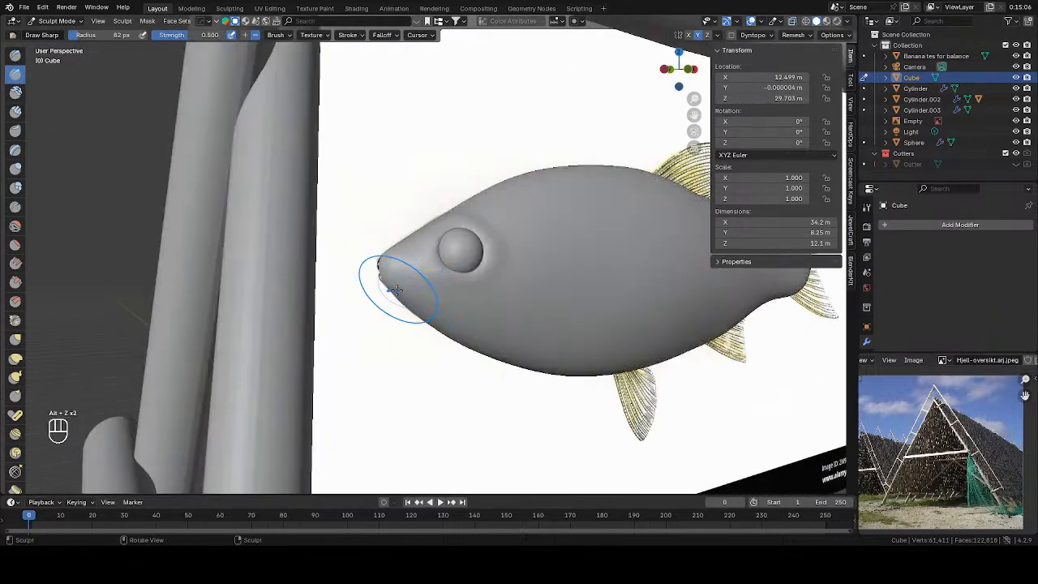
{"action": "key", "text": "f"}
{"action": "left_click", "coordinate": [372, 287]}
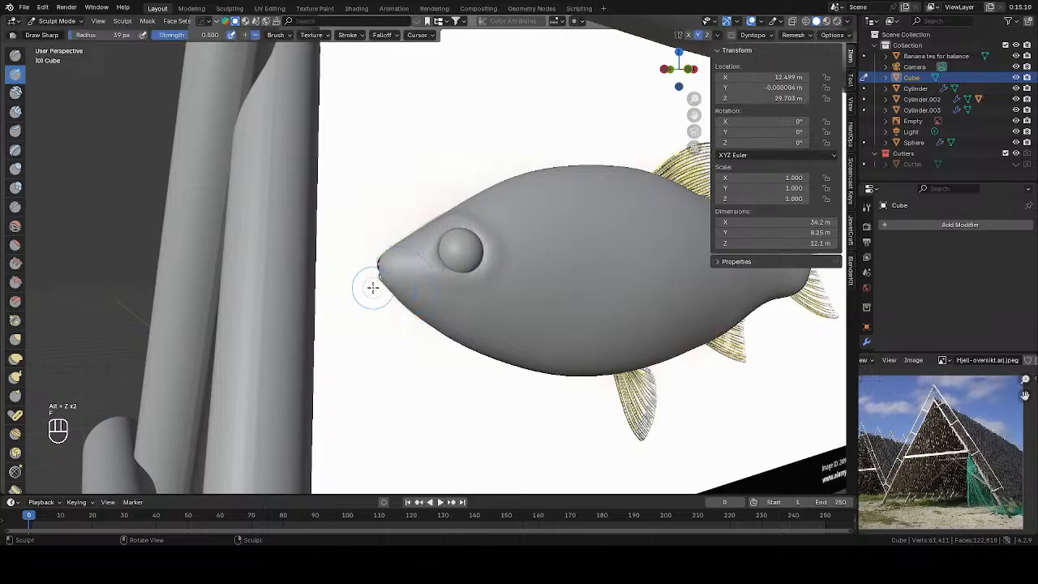
{"action": "key", "text": "f"}
{"action": "left_click", "coordinate": [422, 301]}
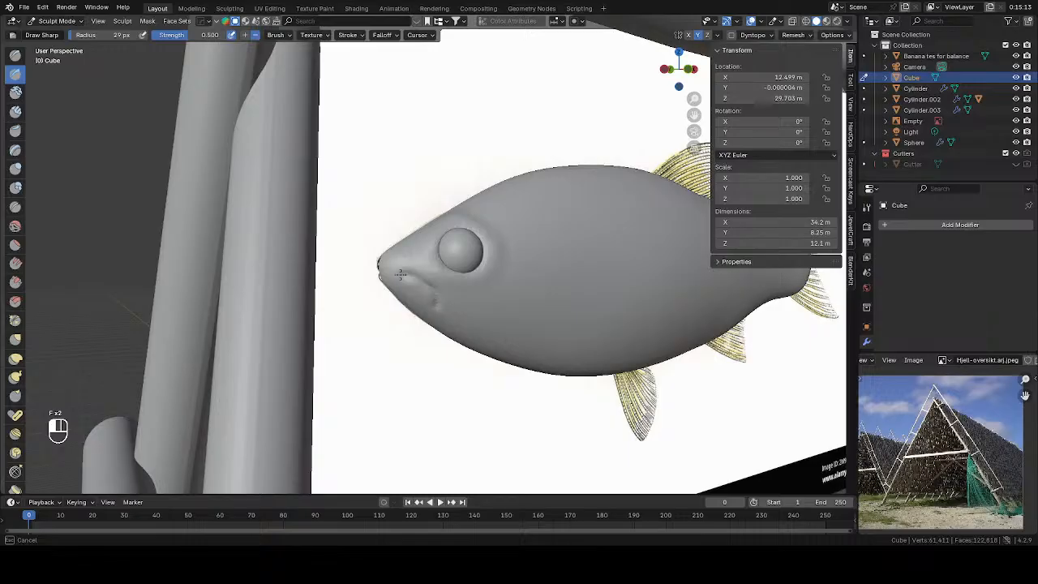
Undo the trial mouth stroke, turn on Stabilize Stroke and carve a curved mouth line from the snout tip down the side of the head
{"action": "left_click_drag", "start_coordinate": [400, 274], "coordinate": [387, 277]}
{"action": "key", "text": "ctrl+z"}
{"action": "middle_click_drag", "start_coordinate": [381, 305], "coordinate": [409, 270]}
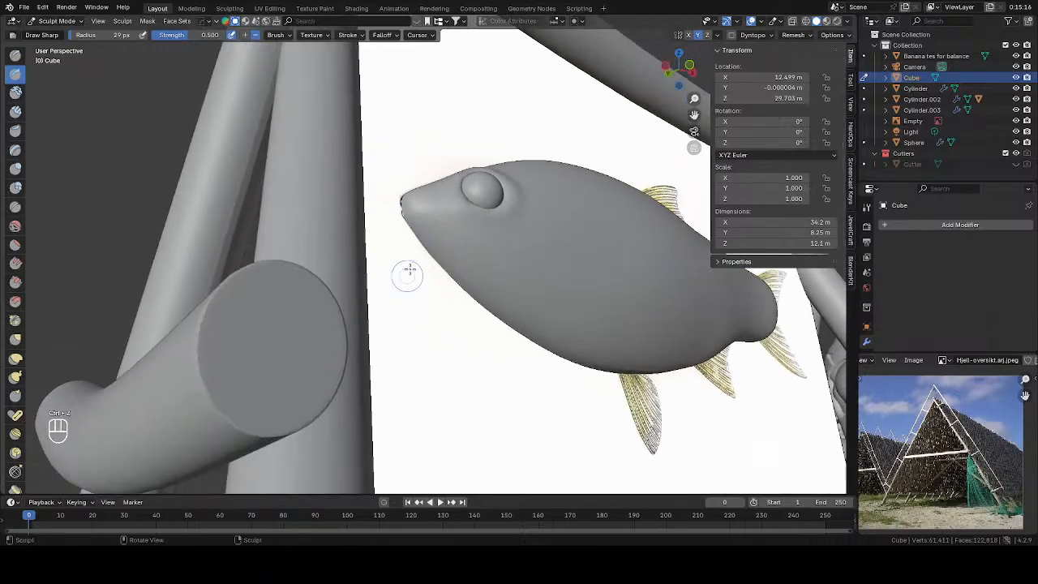
{"action": "left_click", "coordinate": [350, 35]}
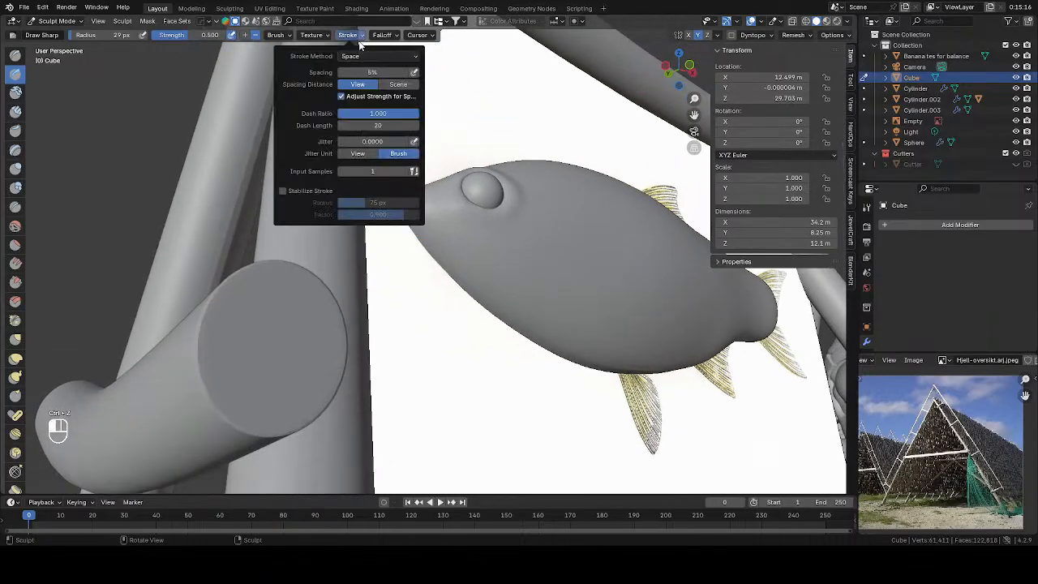
{"action": "left_click", "coordinate": [290, 193]}
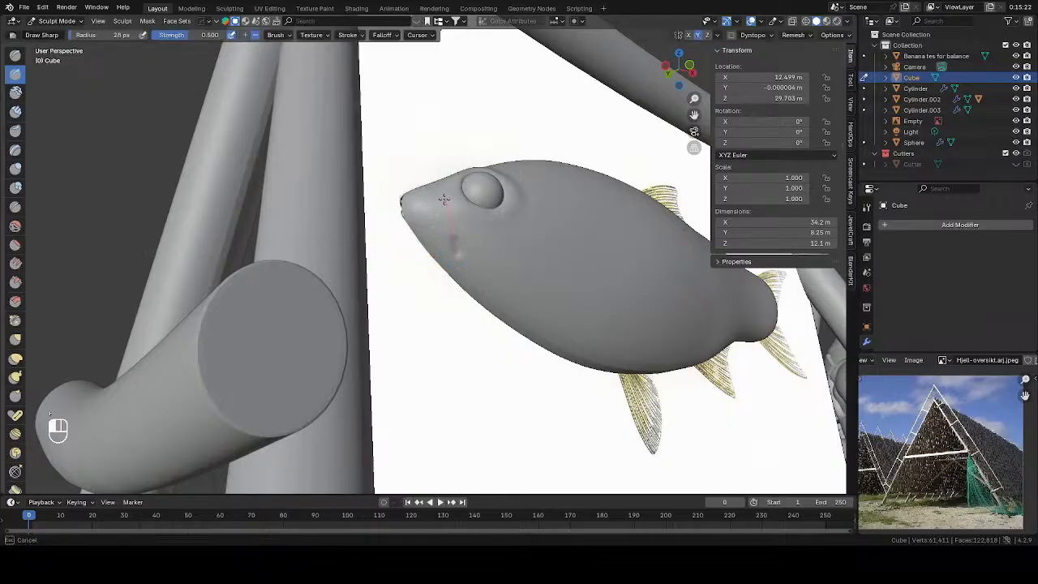
{"action": "left_click_drag", "start_coordinate": [412, 208], "coordinate": [426, 207]}
{"action": "left_click_drag", "start_coordinate": [381, 200], "coordinate": [360, 211]}
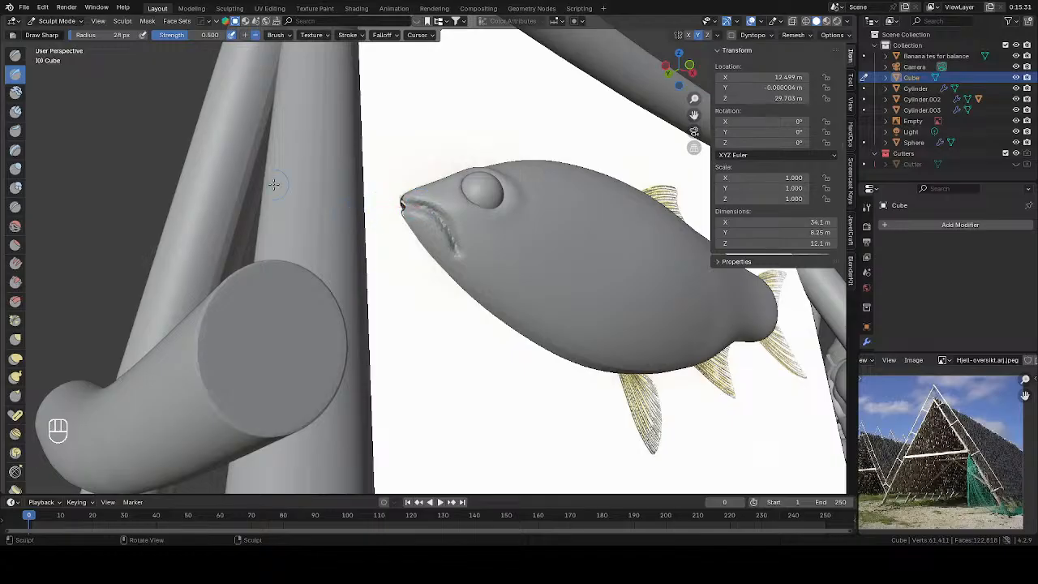
Leave Sculpt Mode and display the scene from the front in Rendered shading
{"action": "key", "text": "KP_1"}
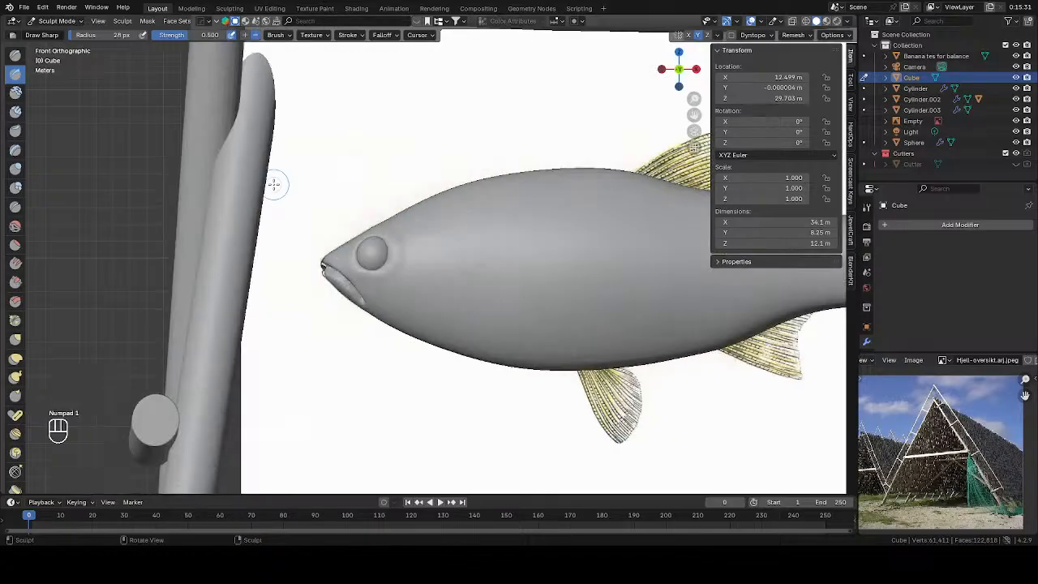
{"action": "key", "text": "Tab"}
{"action": "scroll", "coordinate": [427, 236], "scroll_direction": "down", "scroll_amount": 4}
{"action": "key", "text": "z"}
{"action": "key", "text": "z"}
{"action": "key", "text": "z"}
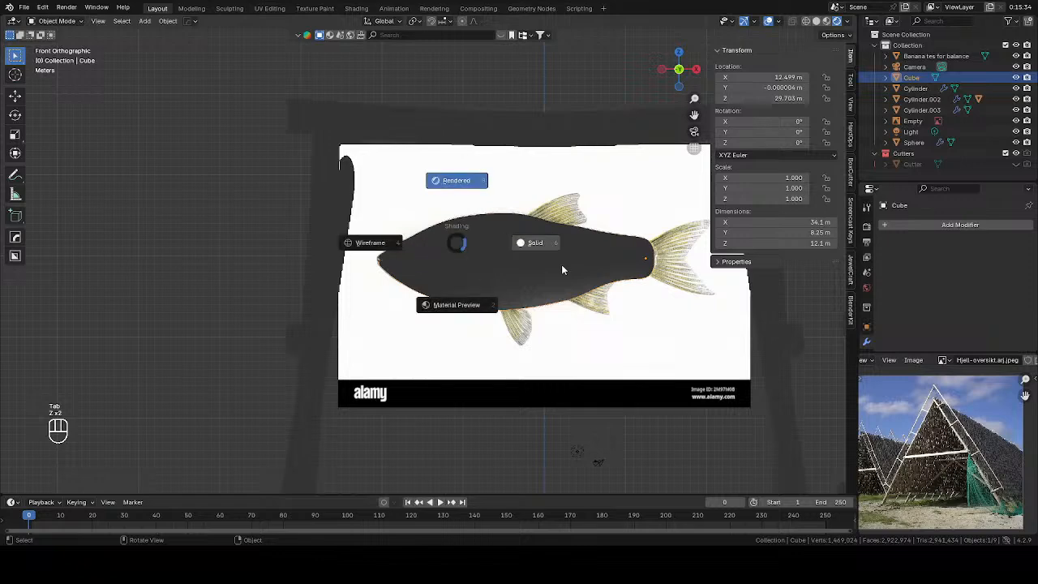
{"action": "scroll", "coordinate": [560, 264], "scroll_direction": "down", "scroll_amount": 3}
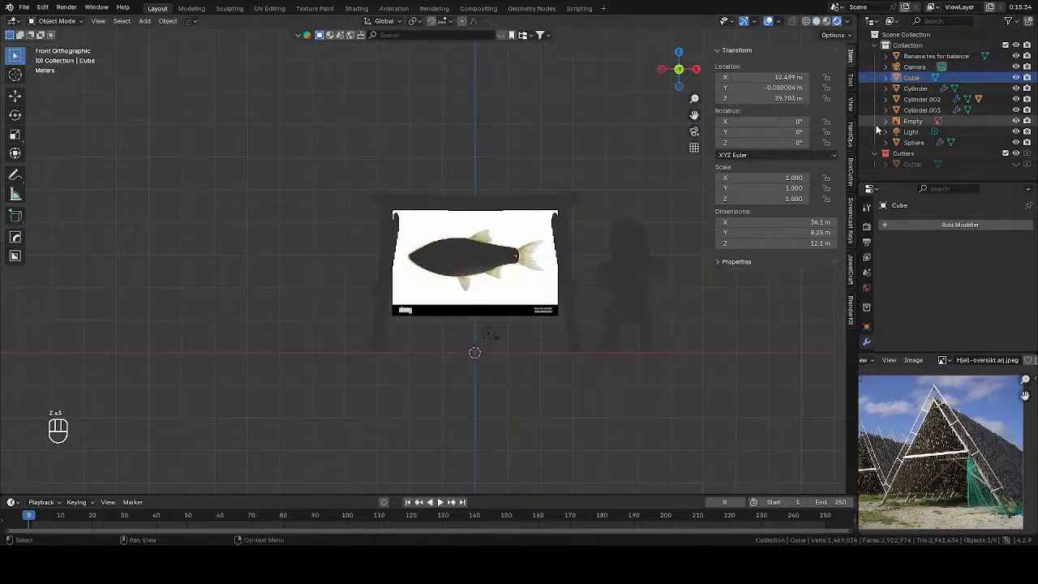
Change the scene's light to a Sun light with strength 5
{"action": "left_click", "coordinate": [908, 131]}
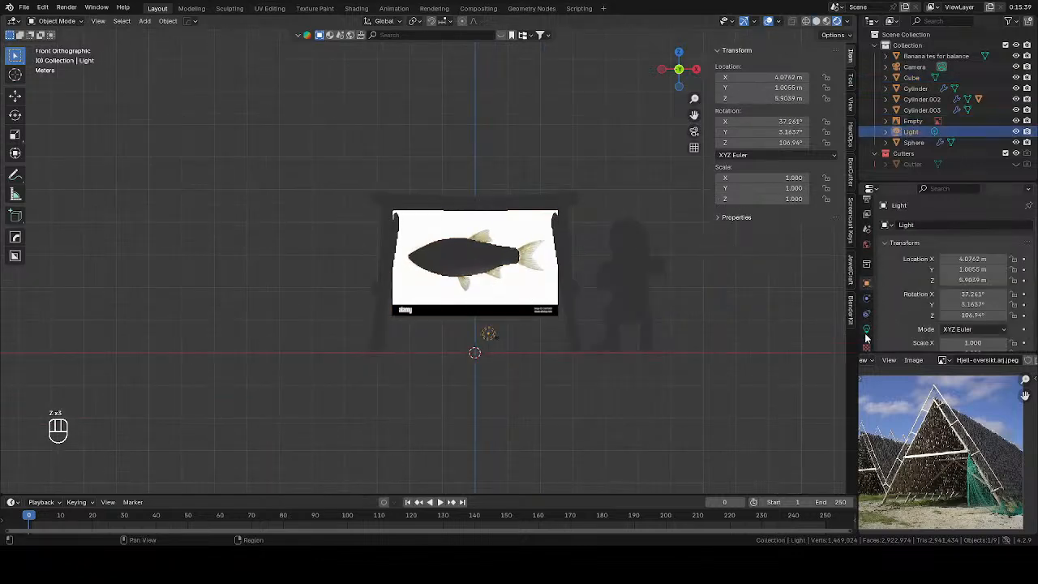
{"action": "left_click", "coordinate": [866, 322]}
{"action": "left_click", "coordinate": [941, 273]}
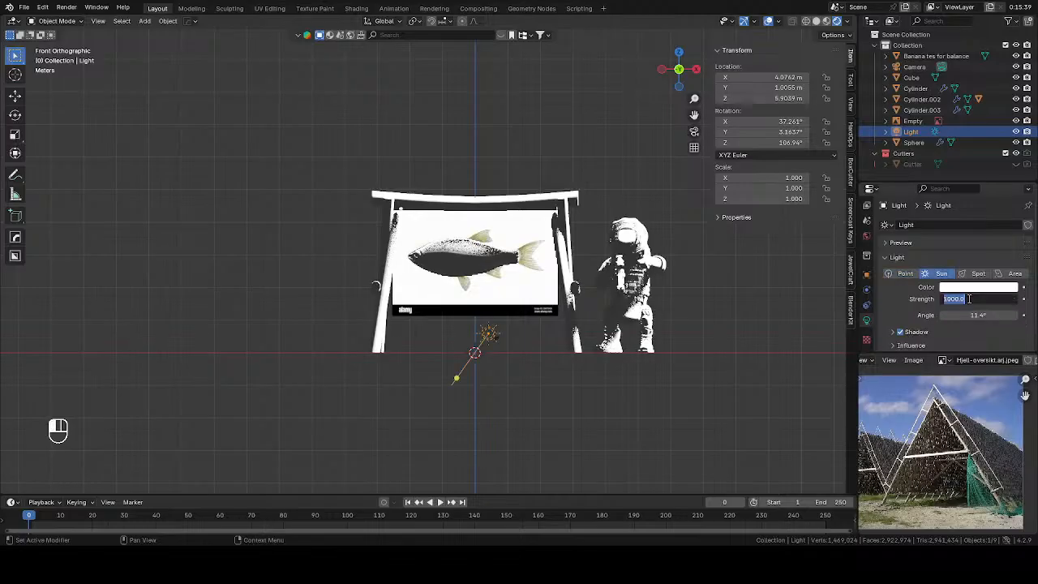
Move the sun light high up in front of the rack and aim it towards the fish and frame
{"action": "middle_click_drag", "start_coordinate": [662, 304], "coordinate": [403, 257]}
{"action": "key", "text": "g"}
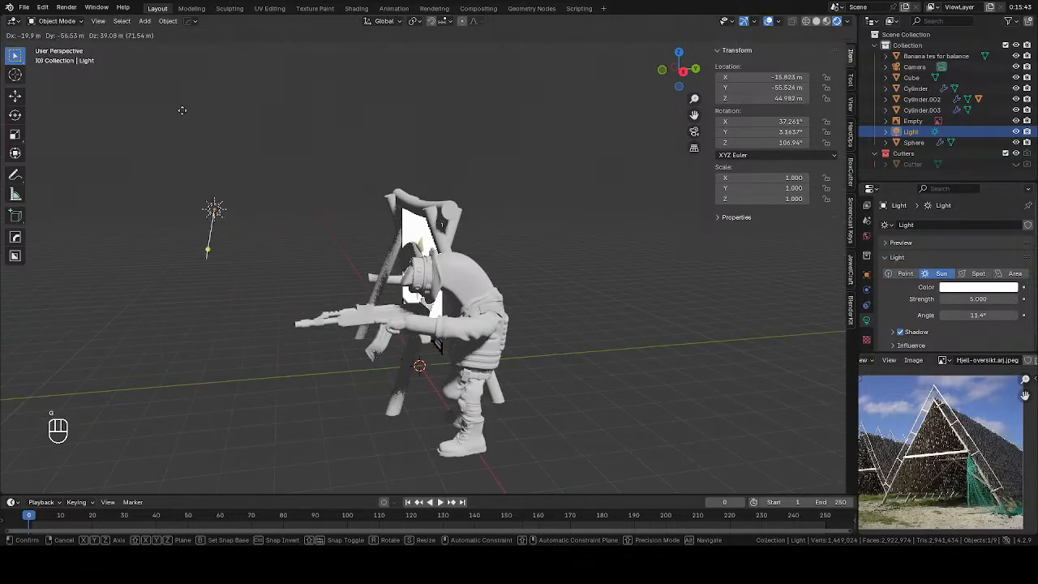
{"action": "left_click", "coordinate": [156, 88]}
{"action": "left_click_drag", "start_coordinate": [177, 219], "coordinate": [262, 215]}
{"action": "middle_click_drag", "start_coordinate": [262, 215], "coordinate": [275, 243]}
Create a new material for the rack's top beam with a dark brown base color of hue 0.015, saturation 0.707 and value 0.036
{"action": "left_click", "coordinate": [447, 208]}
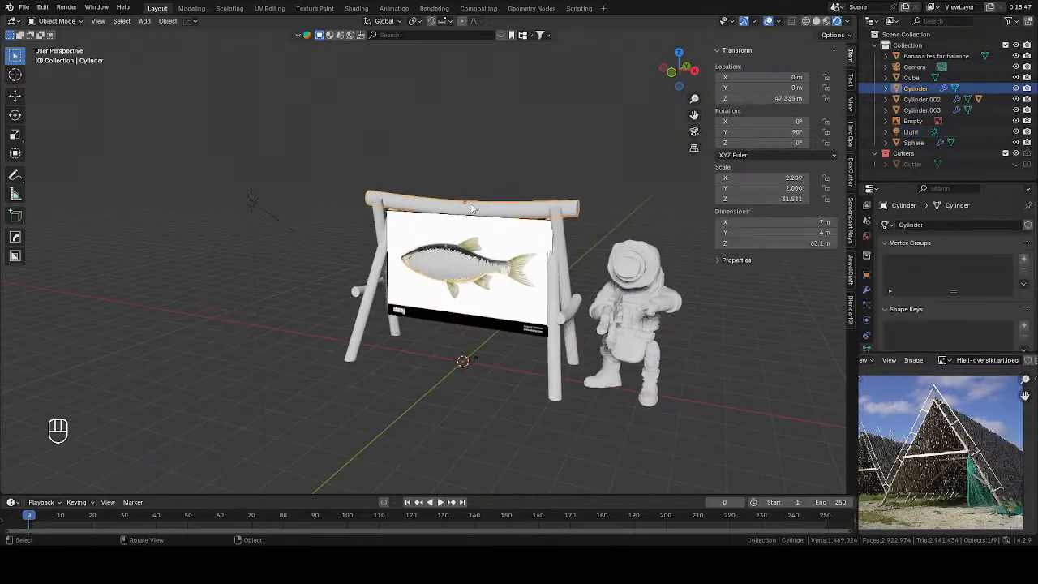
{"action": "left_click", "coordinate": [866, 321]}
{"action": "left_click", "coordinate": [956, 271]}
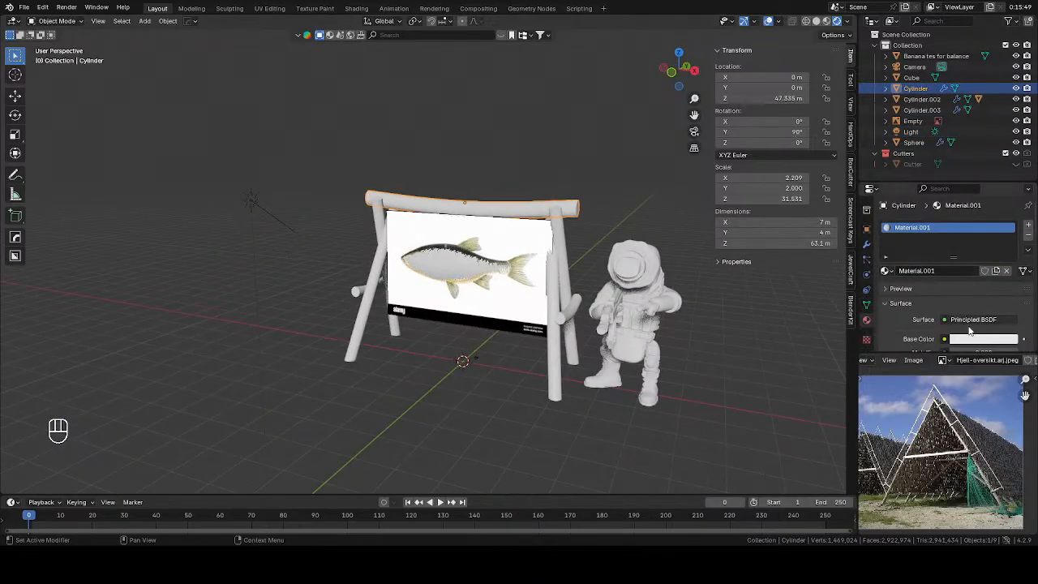
{"action": "left_click", "coordinate": [974, 338]}
{"action": "left_click_drag", "start_coordinate": [954, 217], "coordinate": [1007, 227]}
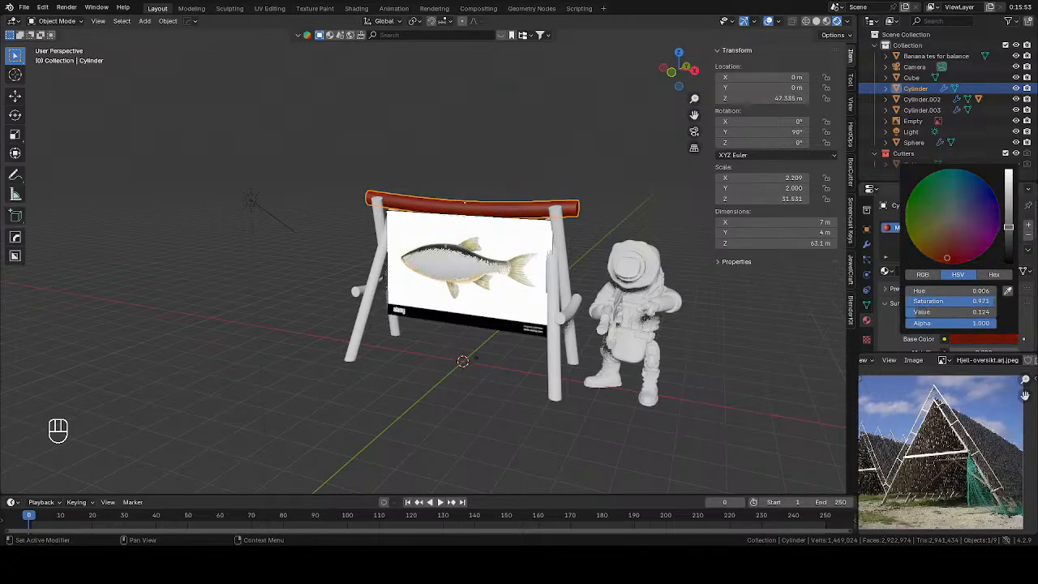
{"action": "left_click_drag", "start_coordinate": [948, 254], "coordinate": [950, 248]}
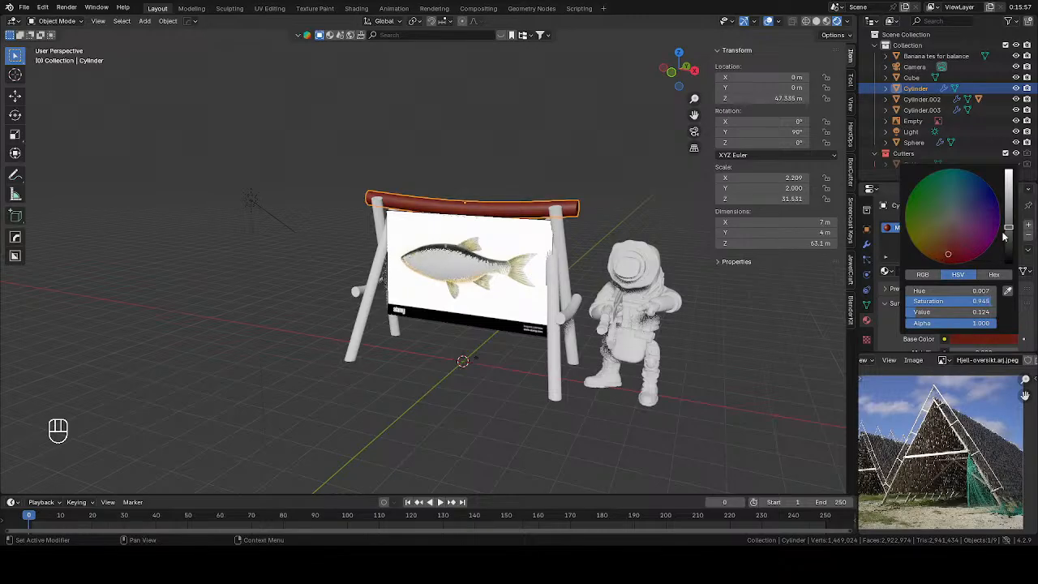
{"action": "left_click_drag", "start_coordinate": [1008, 228], "coordinate": [1008, 248]}
{"action": "left_click_drag", "start_coordinate": [947, 256], "coordinate": [948, 240]}
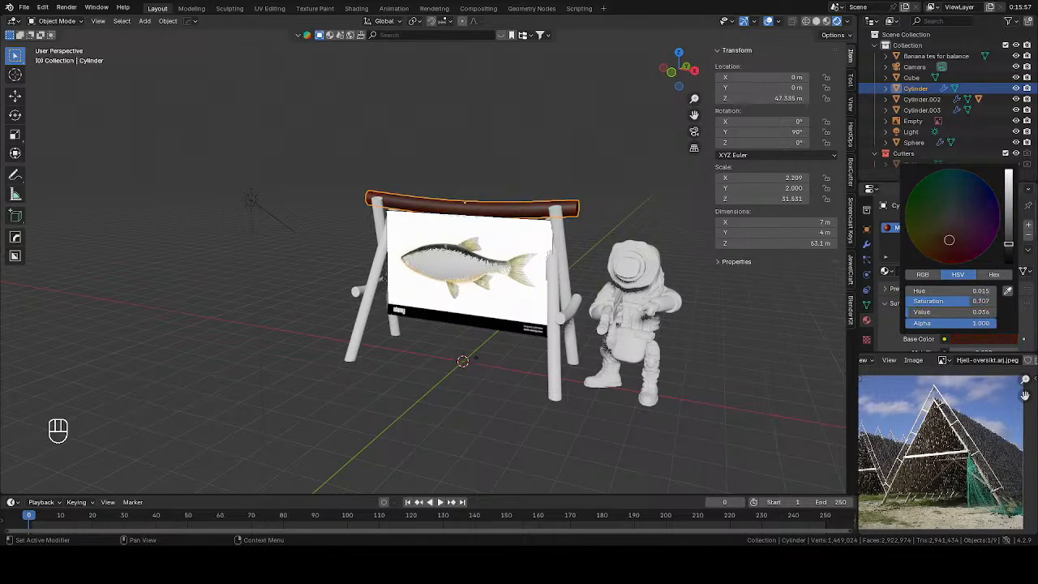
Assign the existing dark brown Material.001 to the rack's leg poles and to its side crossbars
{"action": "left_click", "coordinate": [557, 239]}
{"action": "left_click", "coordinate": [884, 272]}
{"action": "left_click", "coordinate": [924, 294]}
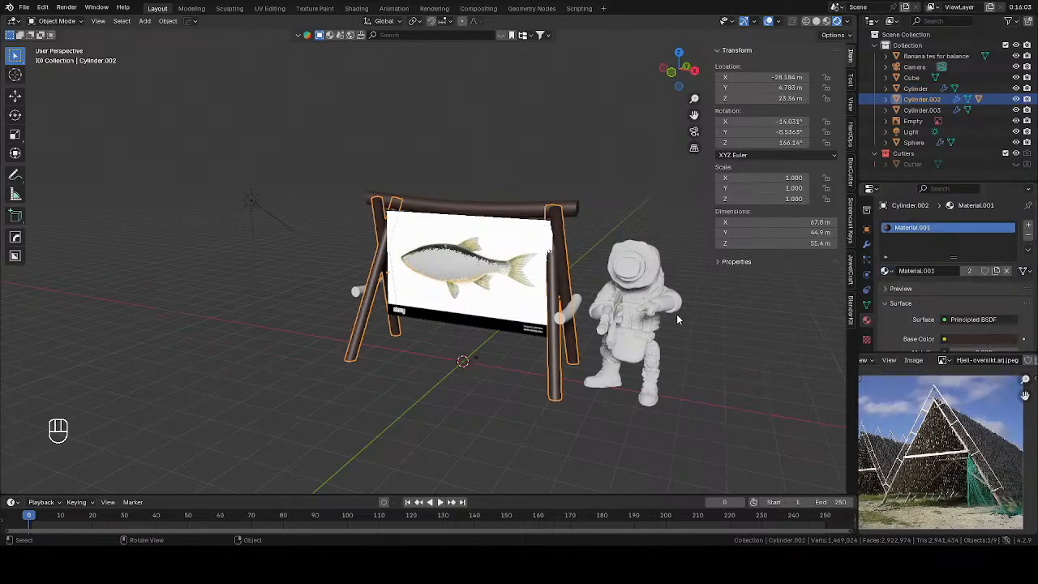
{"action": "left_click", "coordinate": [573, 308]}
{"action": "left_click", "coordinate": [886, 271]}
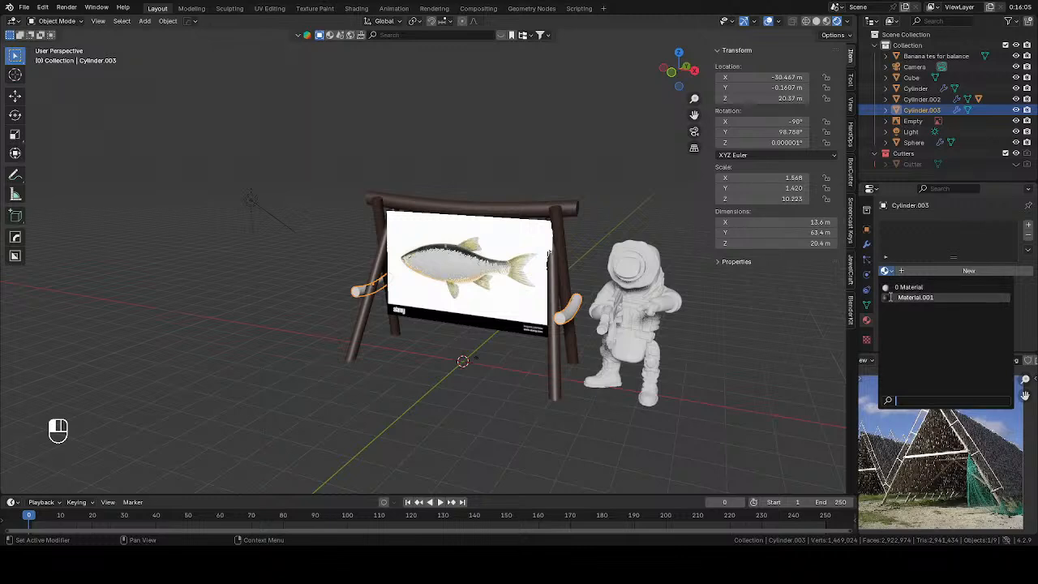
{"action": "left_click", "coordinate": [924, 294]}
Give the fish's eye sphere a new material with a near-black base color of value 0.004
{"action": "mouse_move", "coordinate": [559, 349]}
{"action": "middle_mouse_down"}
{"action": "mouse_move", "coordinate": [519, 358]}
{"action": "mouse_move", "coordinate": [567, 340]}
{"action": "middle_mouse_up"}
{"action": "scroll", "coordinate": [568, 341], "scroll_direction": "up", "scroll_amount": 4}
{"action": "left_click", "coordinate": [491, 274]}
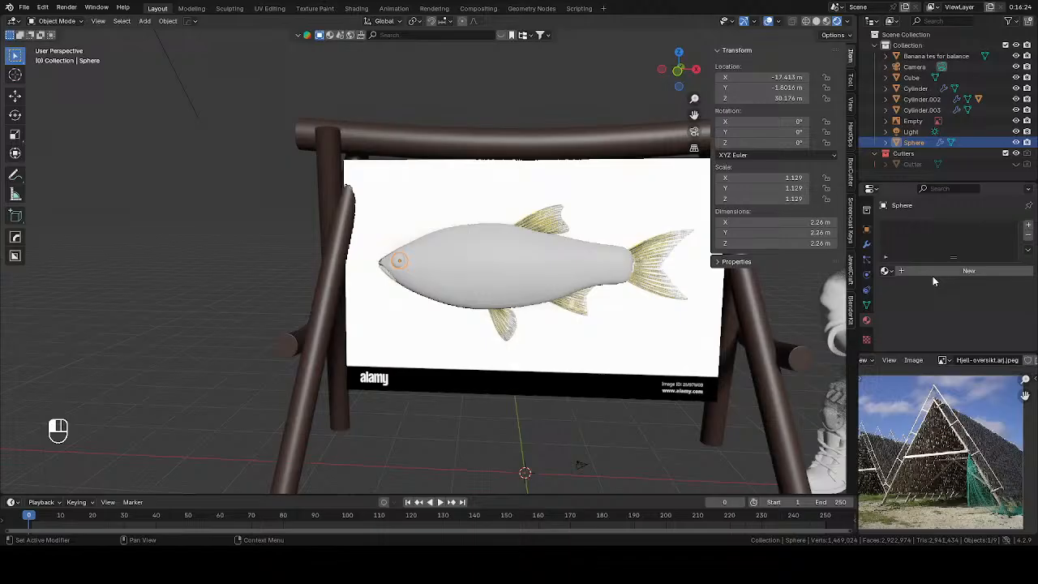
{"action": "left_click", "coordinate": [968, 270]}
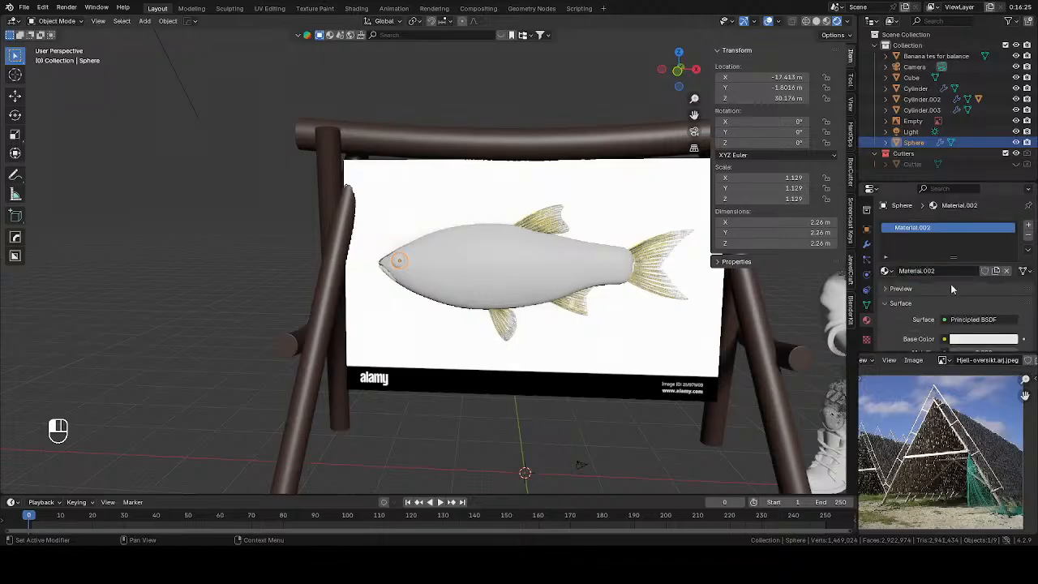
{"action": "left_click", "coordinate": [987, 342]}
{"action": "left_click_drag", "start_coordinate": [1006, 182], "coordinate": [1012, 259]}
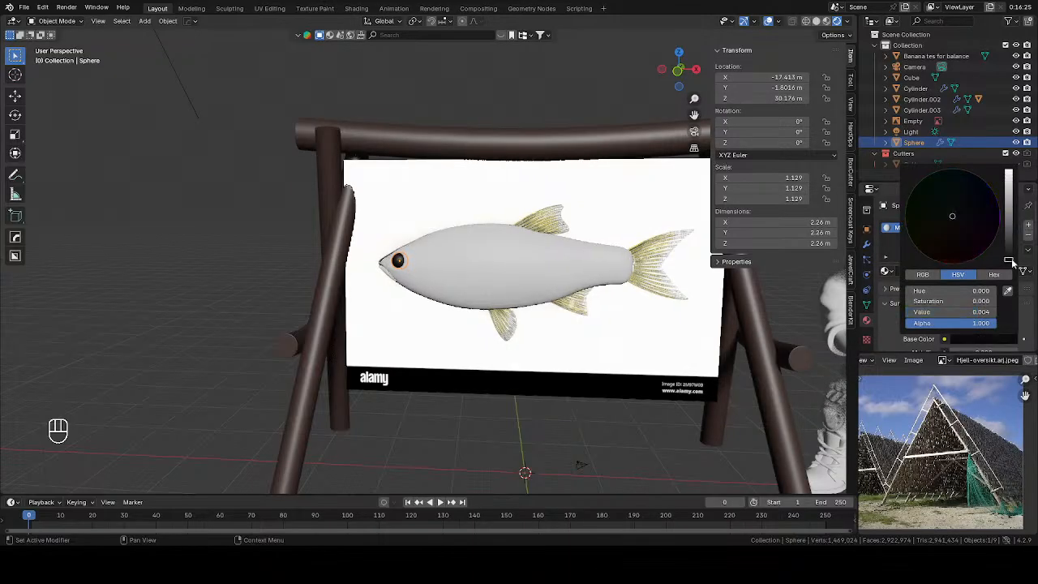
Give the fish body a new material and hide the body to uncover the reference image behind it
{"action": "left_click", "coordinate": [509, 276]}
{"action": "left_click", "coordinate": [968, 270]}
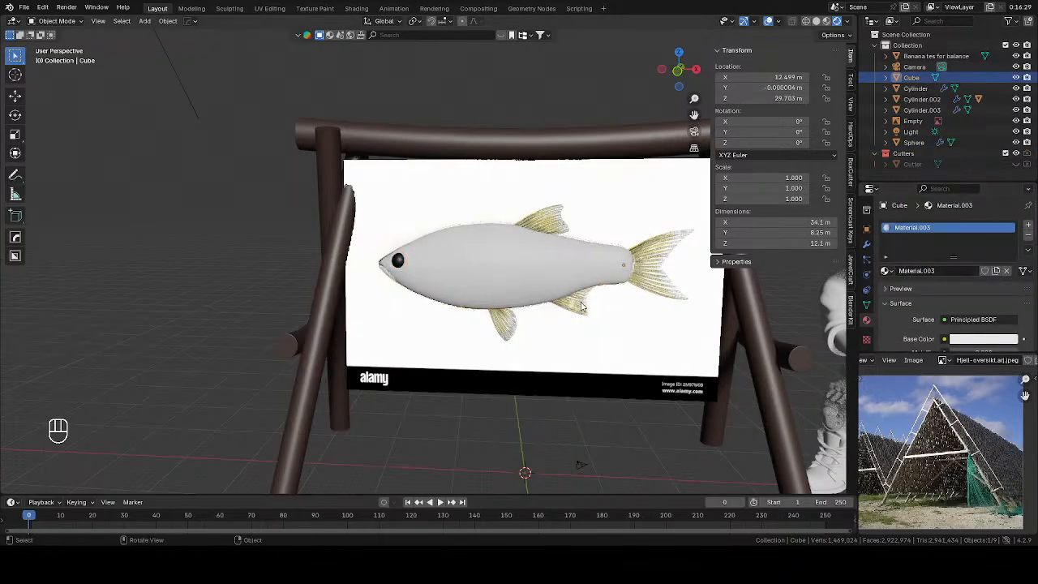
{"action": "key", "text": "h"}
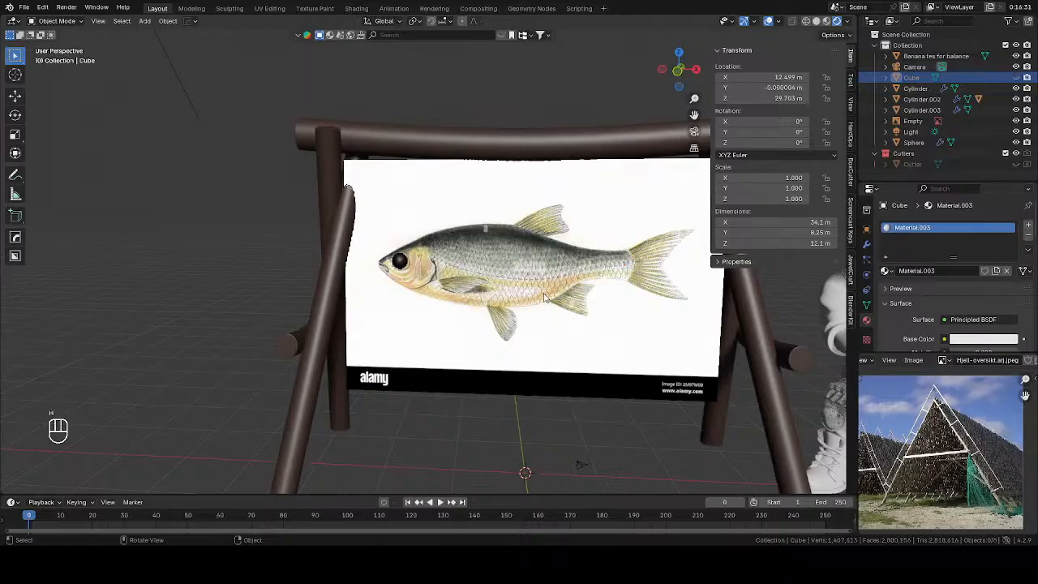
Try sampling the body material's base color from the pale scales towards the tail in the reference image
{"action": "left_click", "coordinate": [979, 340]}
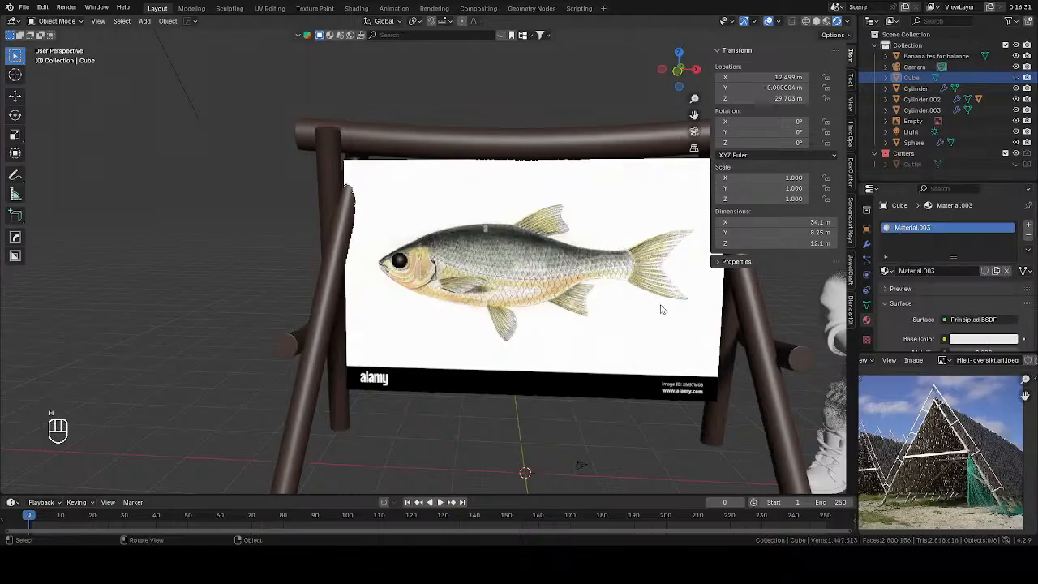
{"action": "left_click", "coordinate": [973, 339]}
{"action": "left_click", "coordinate": [1013, 302]}
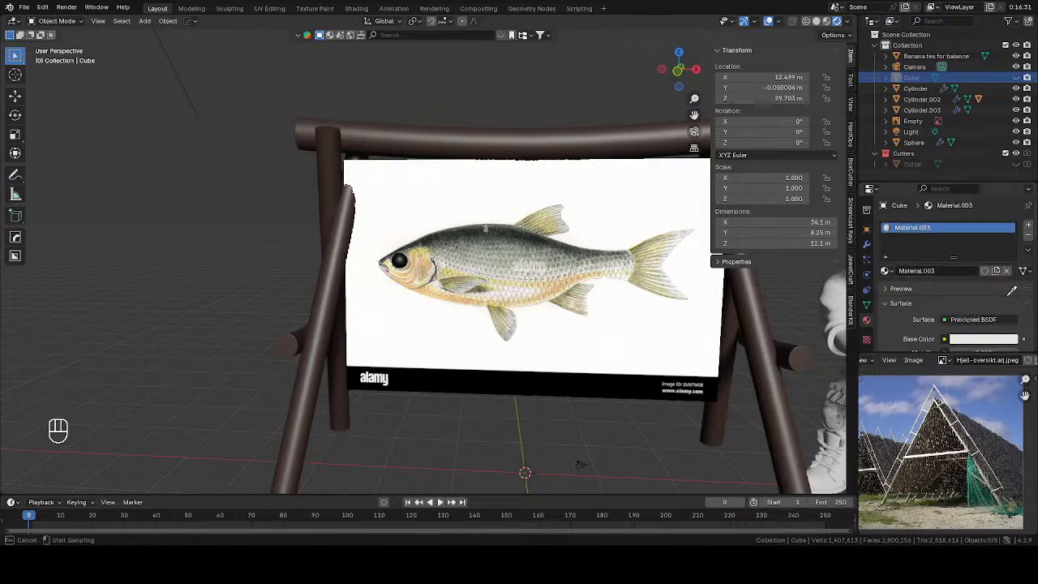
{"action": "left_click", "coordinate": [556, 271]}
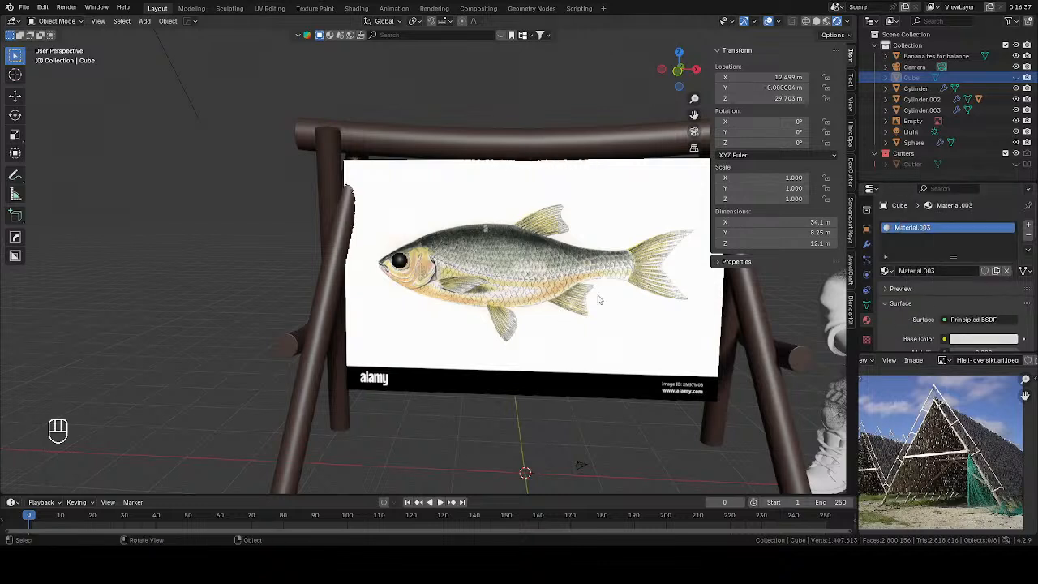
Sample the body material's base color from the grey scales mid-body in the reference image and unhide the fish body
{"action": "left_click", "coordinate": [963, 337]}
{"action": "left_click", "coordinate": [1007, 292]}
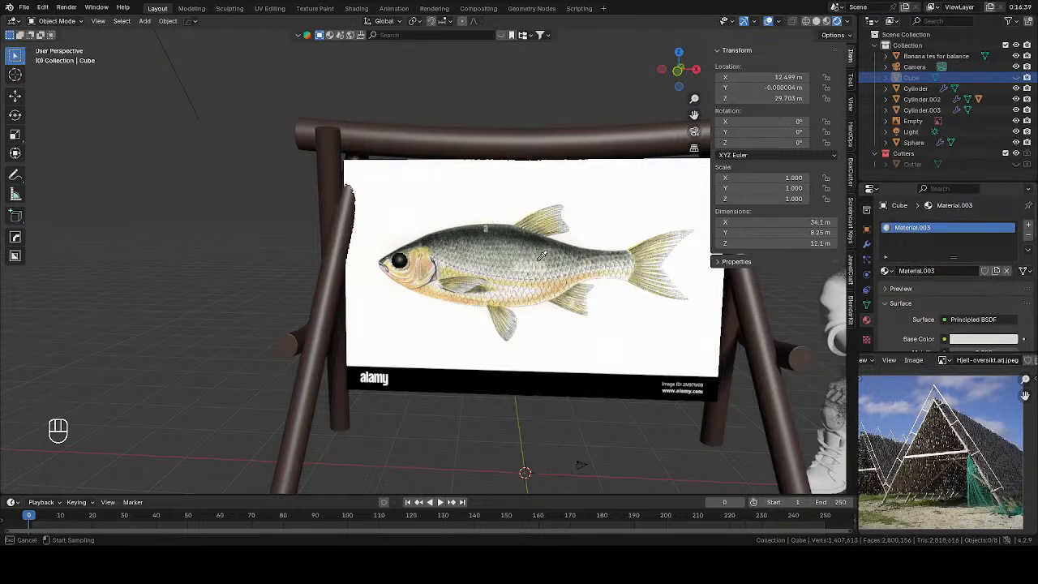
{"action": "left_click", "coordinate": [508, 258]}
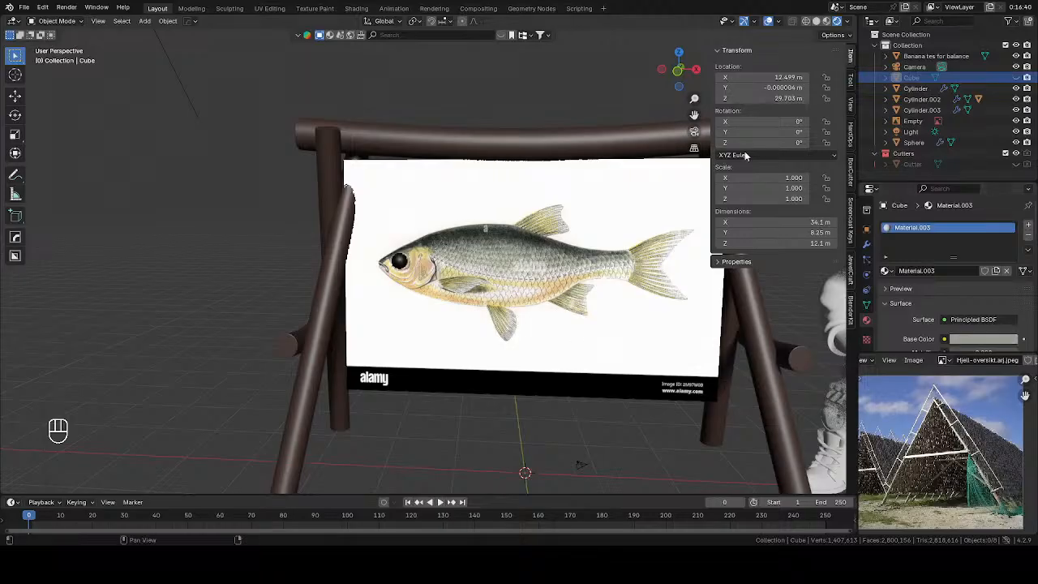
{"action": "left_click", "coordinate": [1016, 78]}
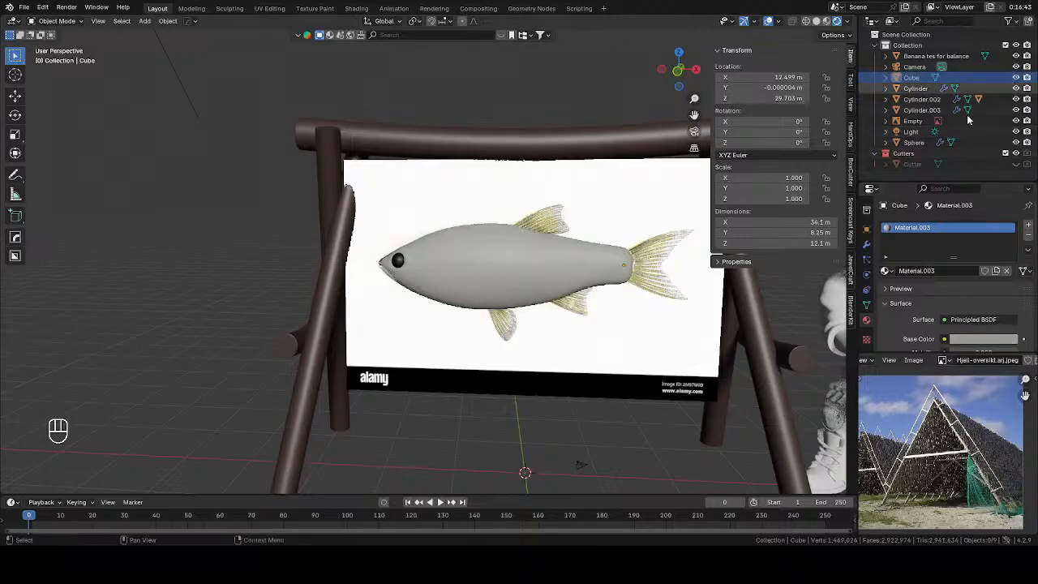
Add a plane mesh in the front view and switch the viewport to solid shading
{"action": "mouse_move", "coordinate": [512, 401]}
{"action": "middle_mouse_down"}
{"action": "mouse_move", "coordinate": [600, 401]}
{"action": "mouse_move", "coordinate": [493, 398]}
{"action": "mouse_move", "coordinate": [513, 389]}
{"action": "middle_mouse_up"}
{"action": "key", "text": "KP_1"}
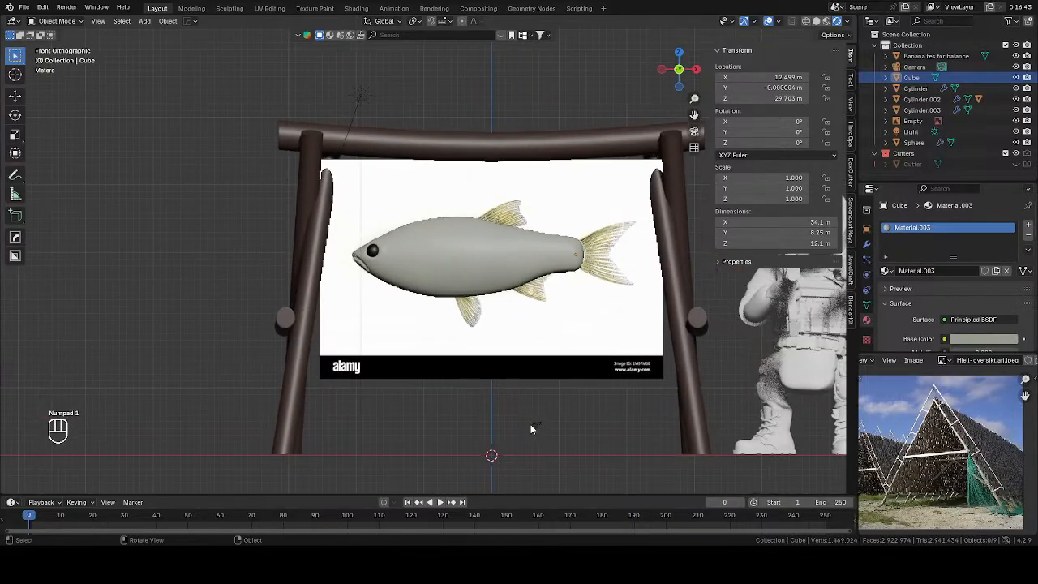
{"action": "key", "text": "shift+a"}
{"action": "mouse_move", "coordinate": [535, 314]}
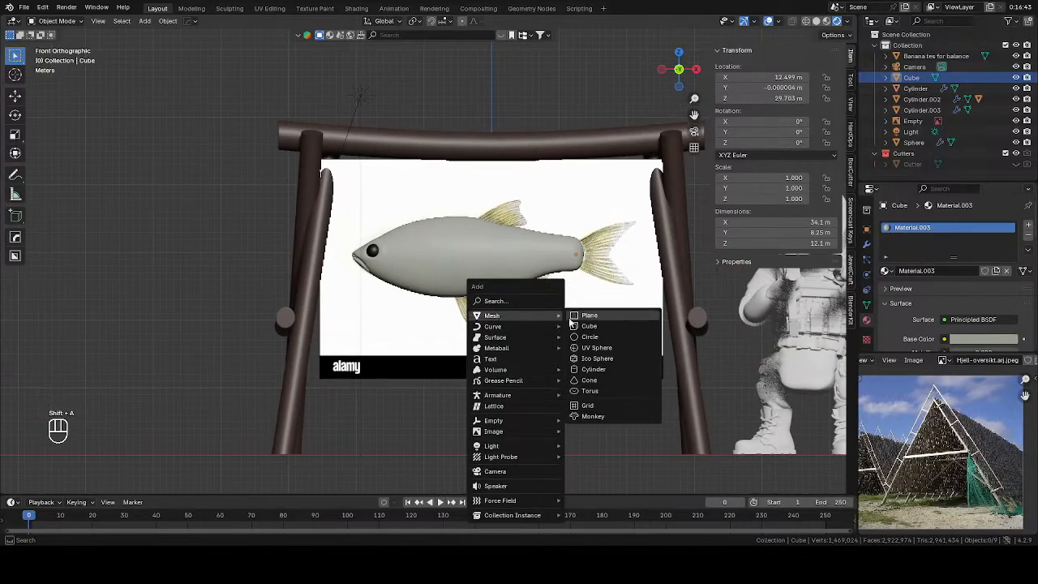
{"action": "left_click", "coordinate": [585, 316]}
{"action": "key", "text": "z"}
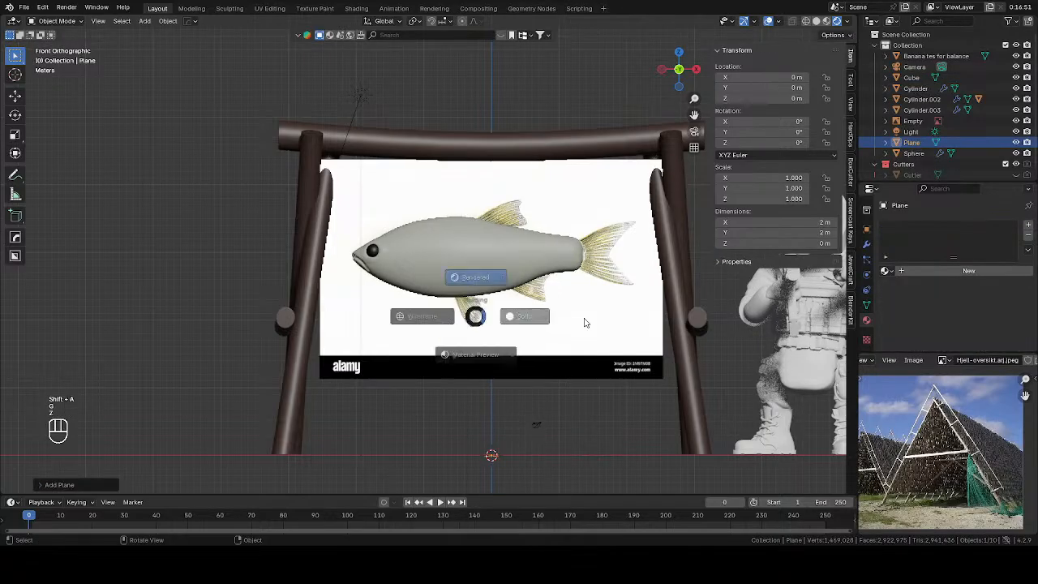
{"action": "left_click", "coordinate": [583, 322]}
Raise the plane to the dorsal fin, about 36.87 m in Z, and rotate it 90° about the X axis
{"action": "scroll", "coordinate": [616, 326], "scroll_direction": "up", "scroll_amount": 3}
{"action": "key", "text": "g"}
{"action": "key", "text": "z"}
{"action": "key", "text": "g"}
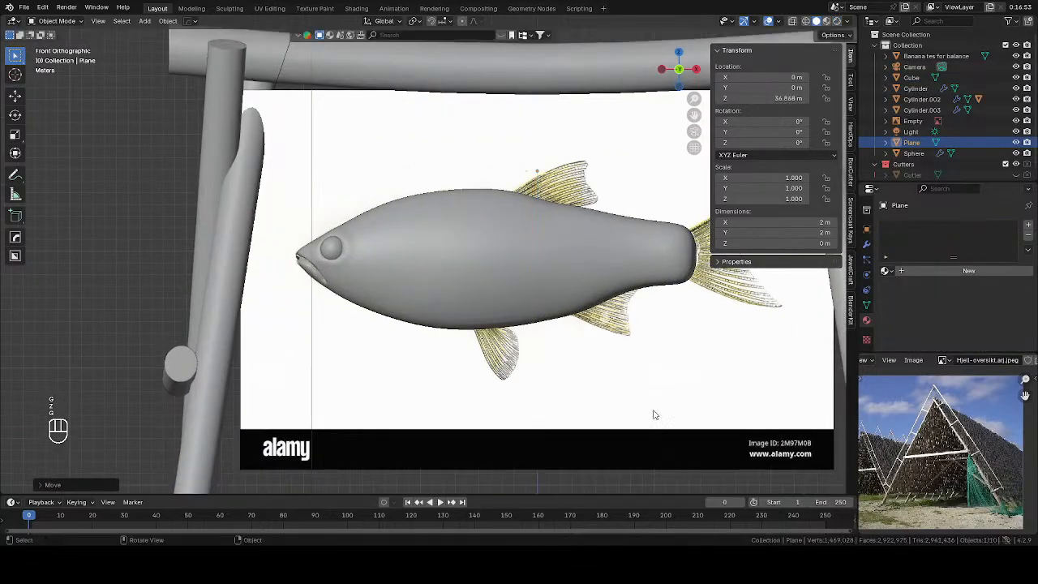
{"action": "type", "text": "r"}
{"action": "type", "text": "90"}
{"action": "key", "text": "Return"}
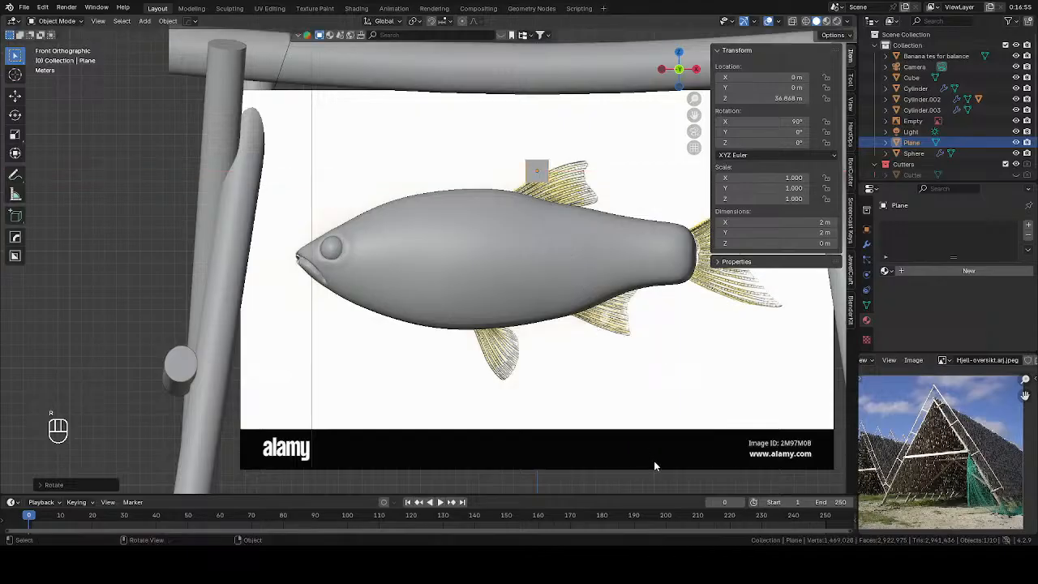
Place the plane's mesh over the dorsal fin's base and move its rear vertices to the fin's back corner and upper tip
{"action": "key", "text": "Tab"}
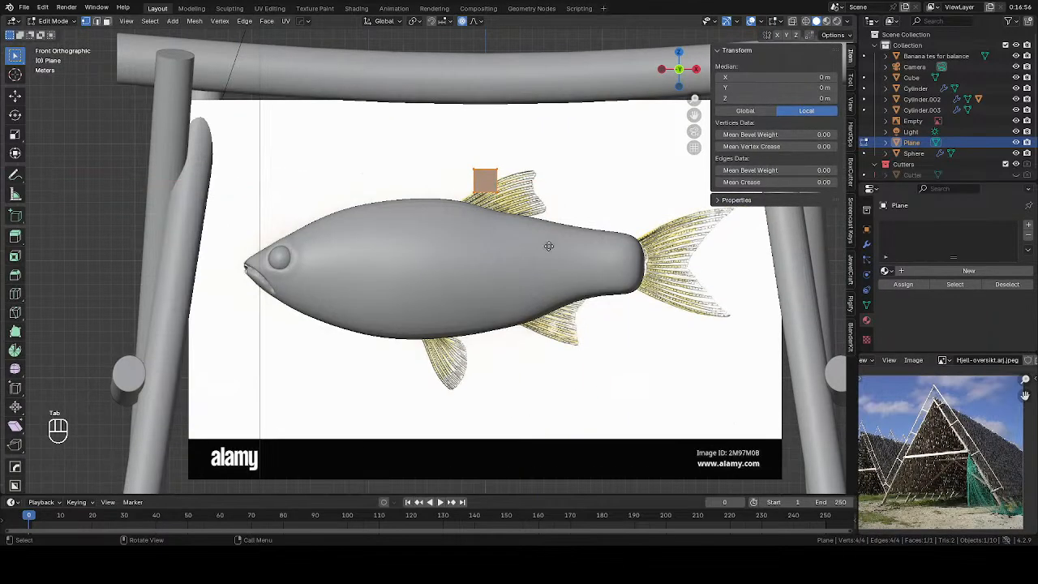
{"action": "key", "text": "g"}
{"action": "right_click", "coordinate": [525, 240]}
{"action": "key", "text": "g"}
{"action": "left_click", "coordinate": [610, 256]}
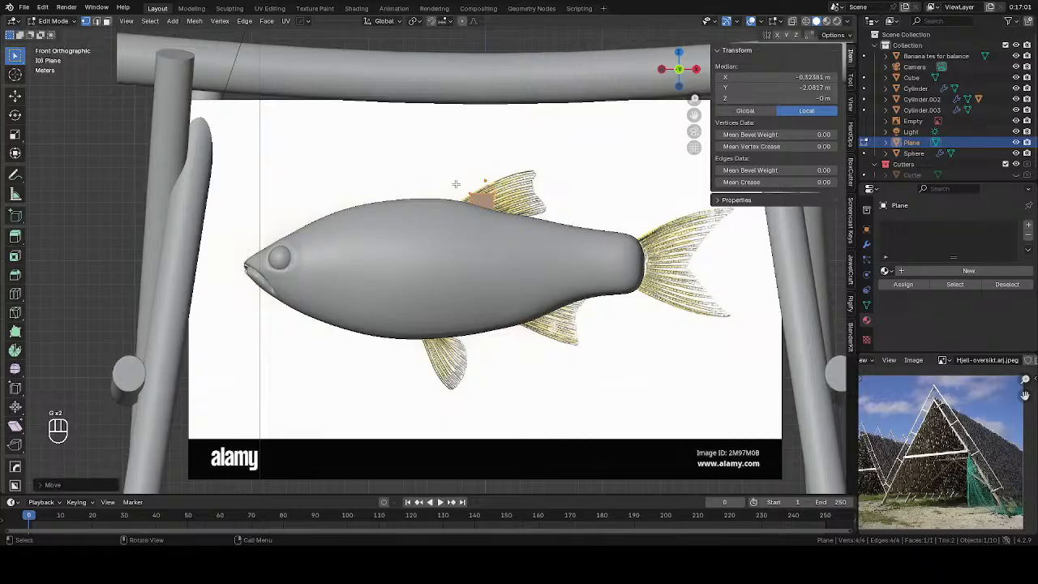
{"action": "left_click_drag", "start_coordinate": [459, 185], "coordinate": [535, 216]}
{"action": "key", "text": "g"}
{"action": "left_click", "coordinate": [587, 219]}
{"action": "key", "text": "g"}
{"action": "left_click", "coordinate": [539, 171]}
Turn on X-ray and move the plane's front vertices onto the reference dorsal fin's base
{"action": "key", "text": "alt+z"}
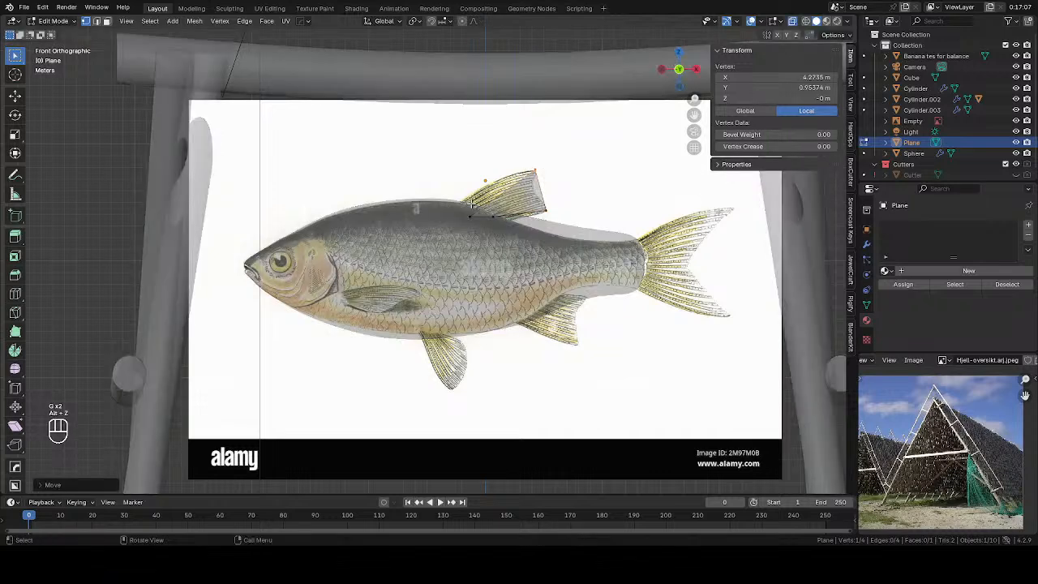
{"action": "left_click", "coordinate": [464, 207]}
{"action": "key", "text": "g"}
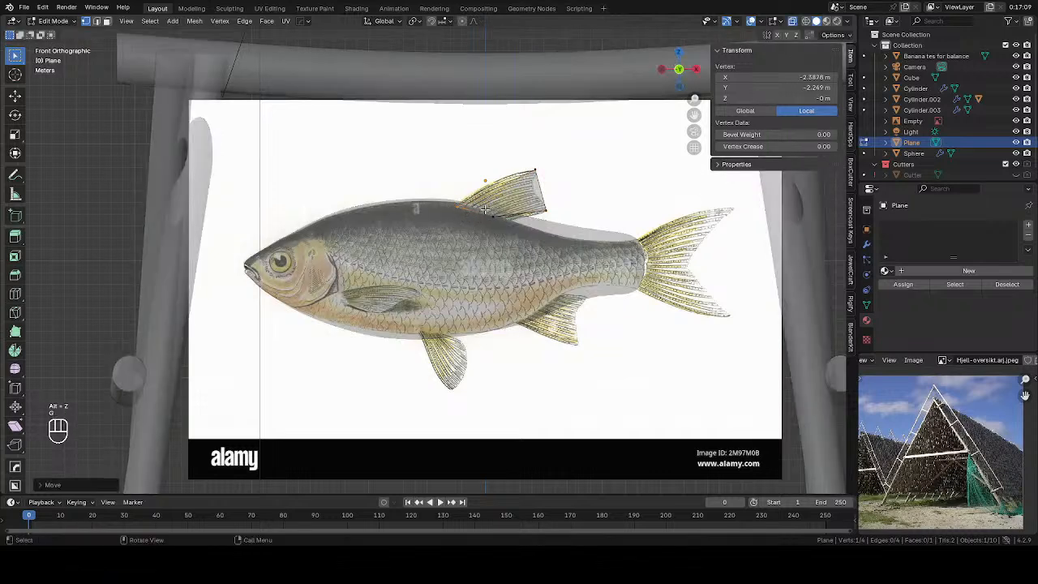
{"action": "key", "text": "g"}
{"action": "left_click", "coordinate": [527, 239]}
Add a loop cut across the middle of the fin plane and move its upper vertex onto the fin's curved top edge
{"action": "key", "text": "ctrl+r"}
{"action": "left_click", "coordinate": [510, 194]}
{"action": "right_click", "coordinate": [510, 194]}
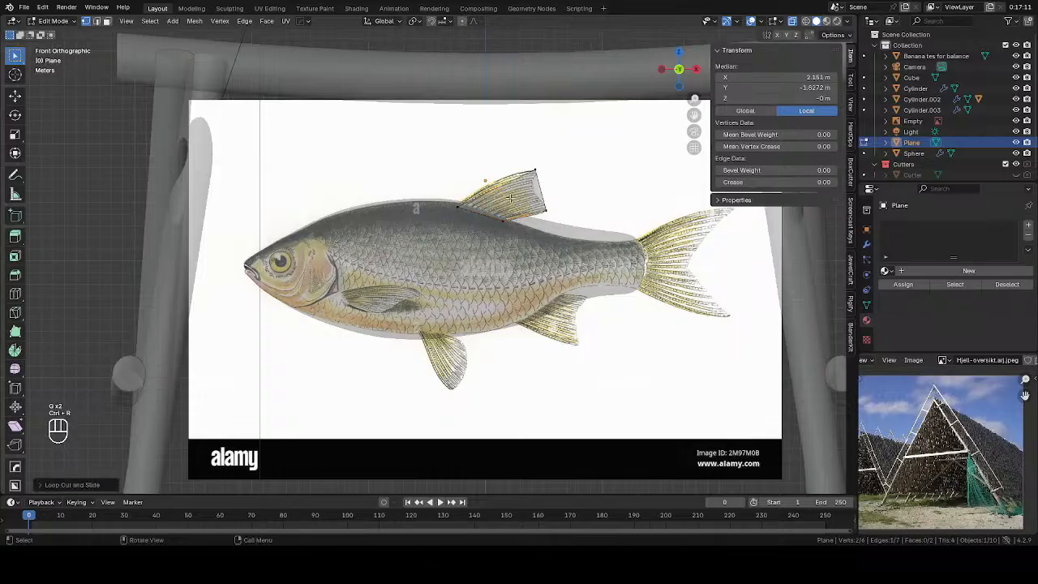
{"action": "left_click_drag", "start_coordinate": [488, 169], "coordinate": [516, 199]}
{"action": "key", "text": "g"}
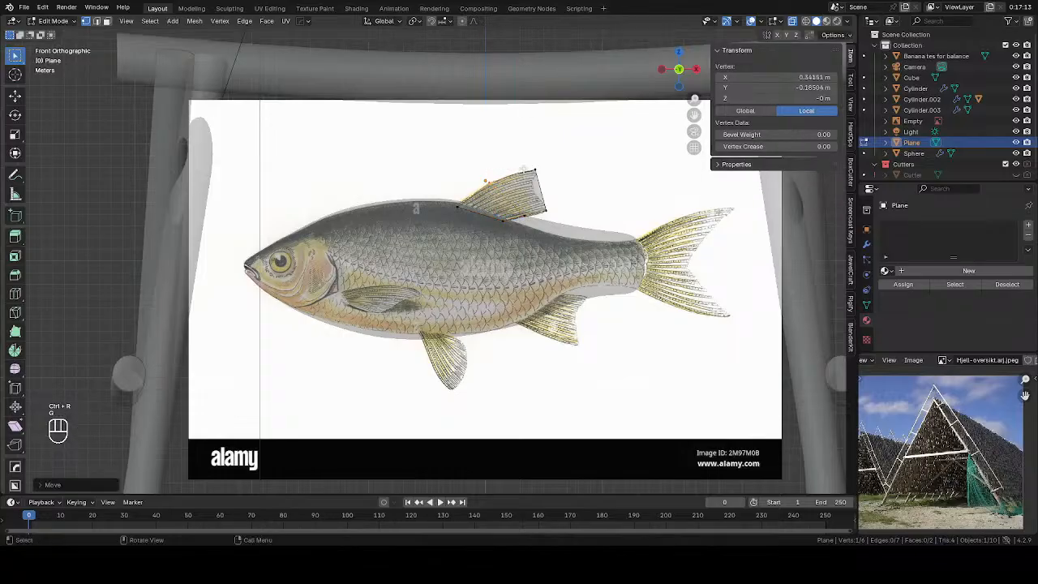
Add a lengthwise loop cut to the fin and pull its rear vertex inward to match the concave trailing edge, finishing with X-ray off
{"action": "left_click", "coordinate": [535, 172]}
{"action": "key", "text": "ctrl+r"}
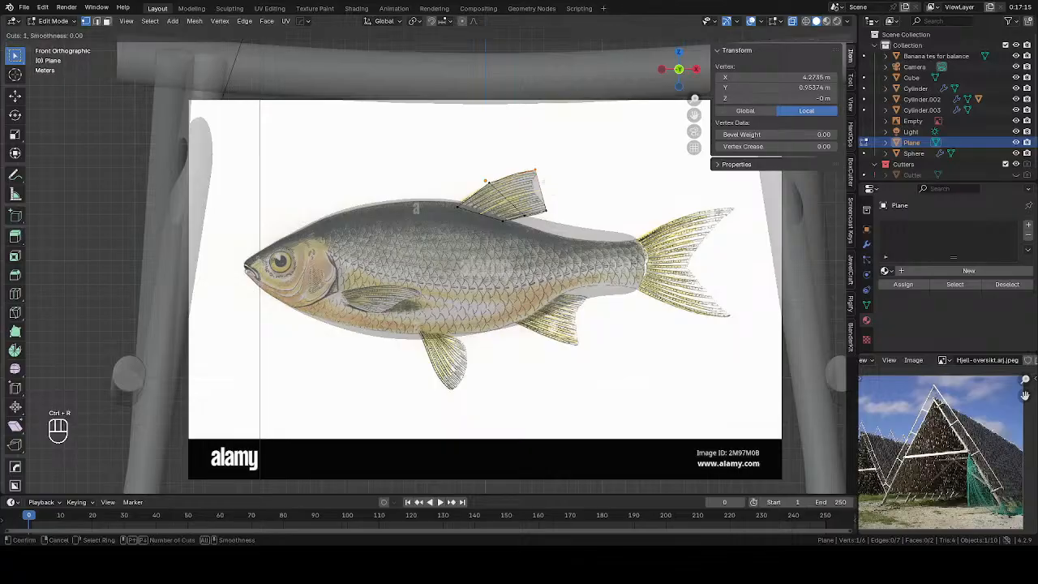
{"action": "left_click", "coordinate": [550, 190]}
{"action": "right_click", "coordinate": [549, 190]}
{"action": "left_click_drag", "start_coordinate": [530, 180], "coordinate": [558, 197]}
{"action": "key", "text": "g"}
{"action": "left_click", "coordinate": [550, 199]}
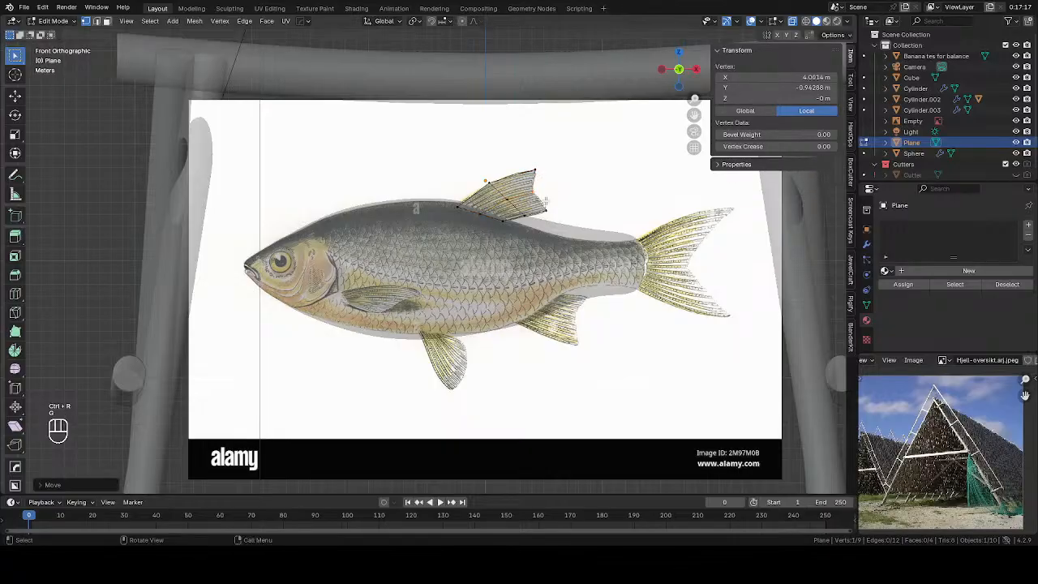
{"action": "key", "text": "g"}
{"action": "left_click", "coordinate": [563, 217]}
{"action": "key", "text": "Tab"}
{"action": "key", "text": "alt+z"}
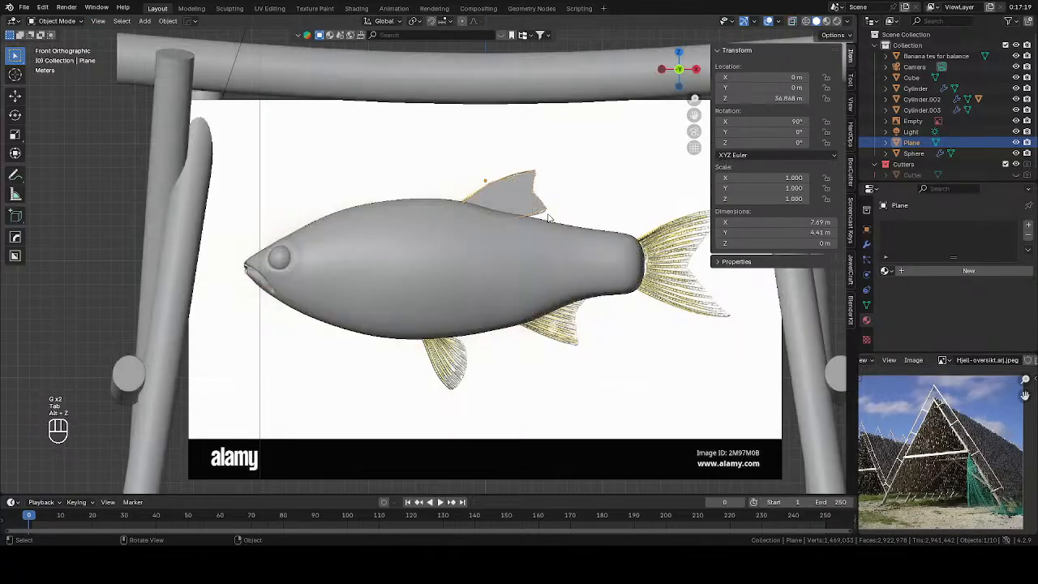
Scale the dorsal fin up to about 1.458 and move it to about X -0.22 m, Z 38.03 m on the fish's back
{"action": "middle_click_drag", "start_coordinate": [563, 216], "coordinate": [848, 314]}
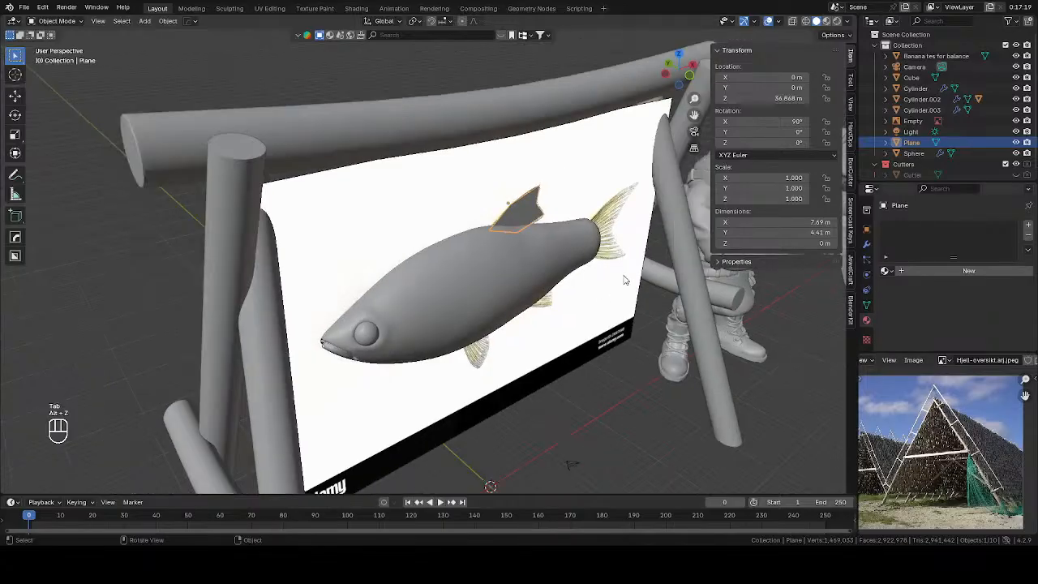
{"action": "key", "text": "s"}
{"action": "left_click", "coordinate": [653, 280]}
{"action": "key", "text": "KP_1"}
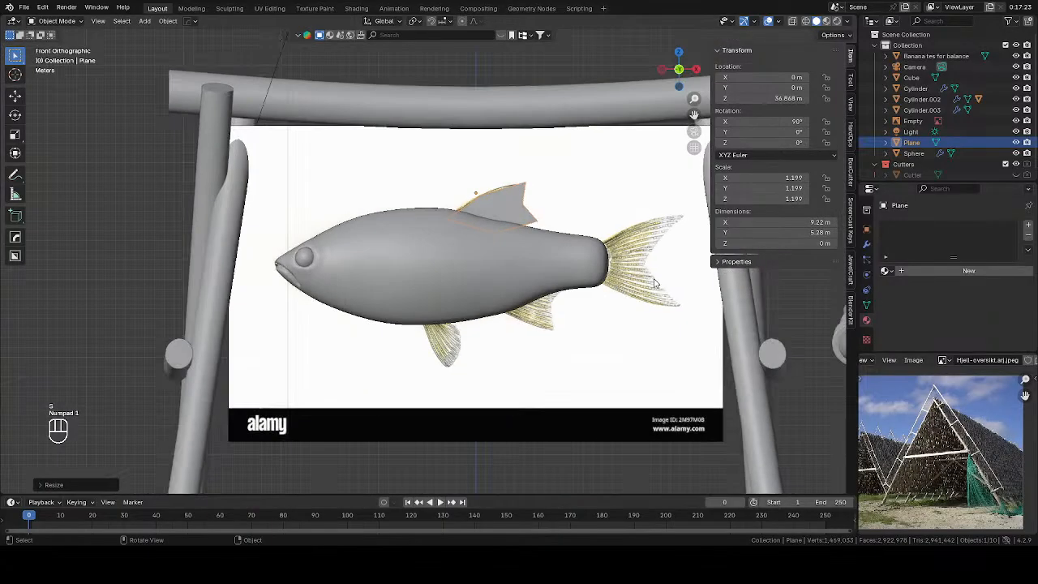
{"action": "key", "text": "g"}
{"action": "key", "text": "s"}
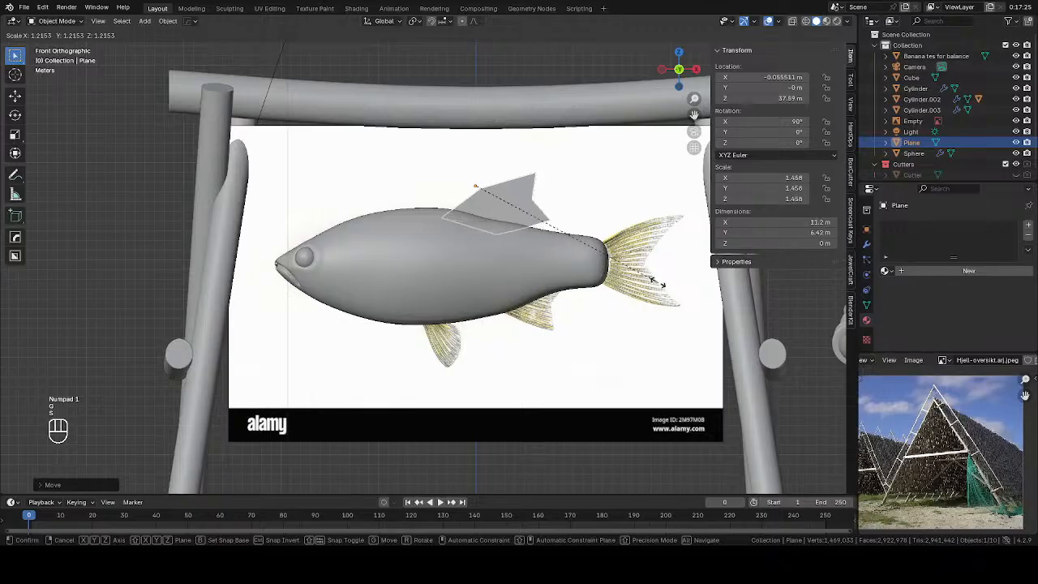
{"action": "key", "text": "g"}
{"action": "left_click", "coordinate": [655, 278]}
Add a Solidify modifier to the dorsal fin with a thickness of 0.83 m
{"action": "left_click", "coordinate": [866, 245]}
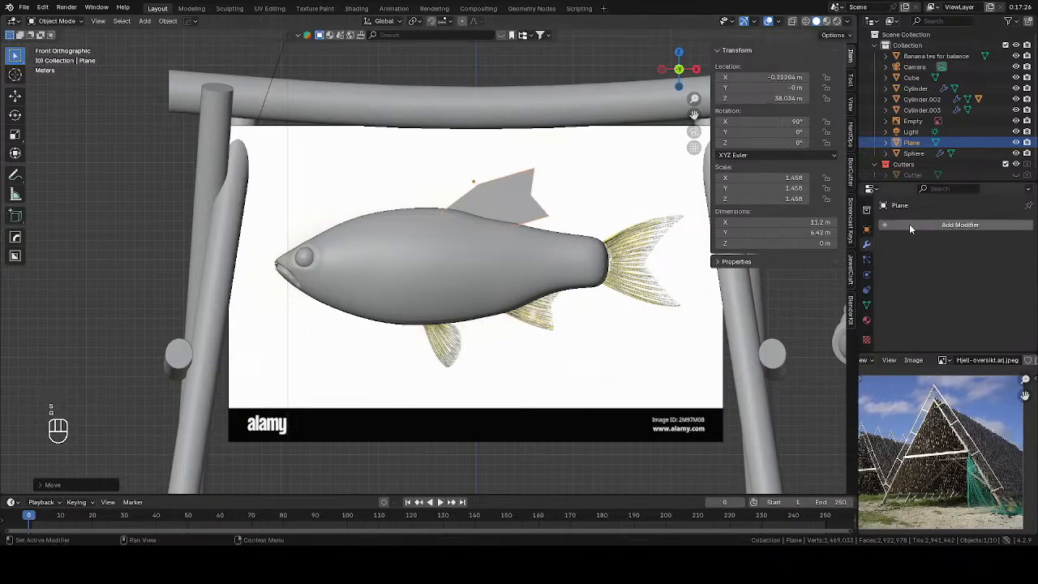
{"action": "left_click", "coordinate": [909, 224]}
{"action": "mouse_move", "coordinate": [902, 225]}
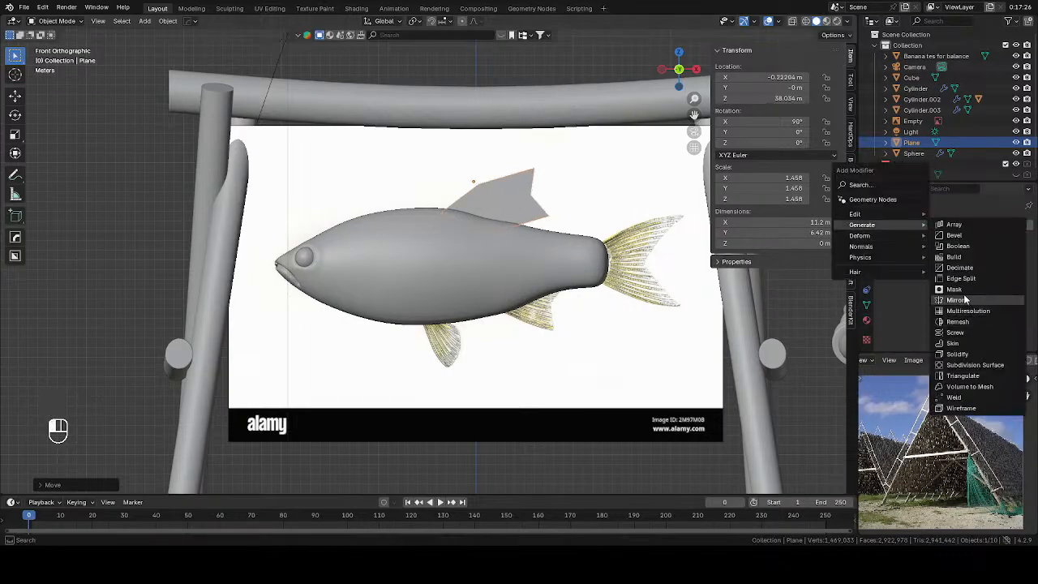
{"action": "left_click", "coordinate": [966, 357]}
{"action": "middle_click_drag", "start_coordinate": [518, 223], "coordinate": [593, 247]}
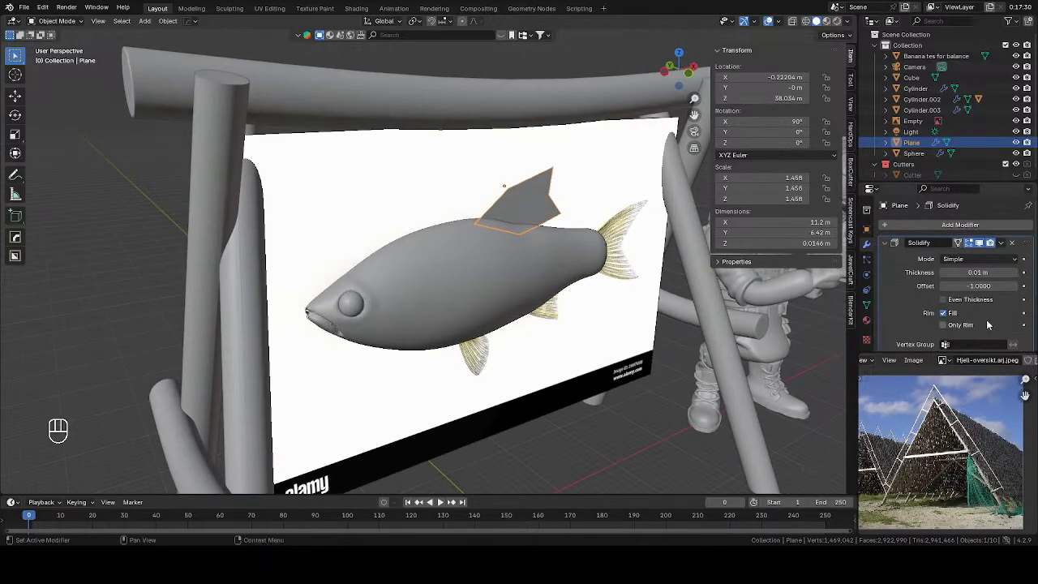
{"action": "left_click_drag", "start_coordinate": [966, 273], "coordinate": [979, 273]}
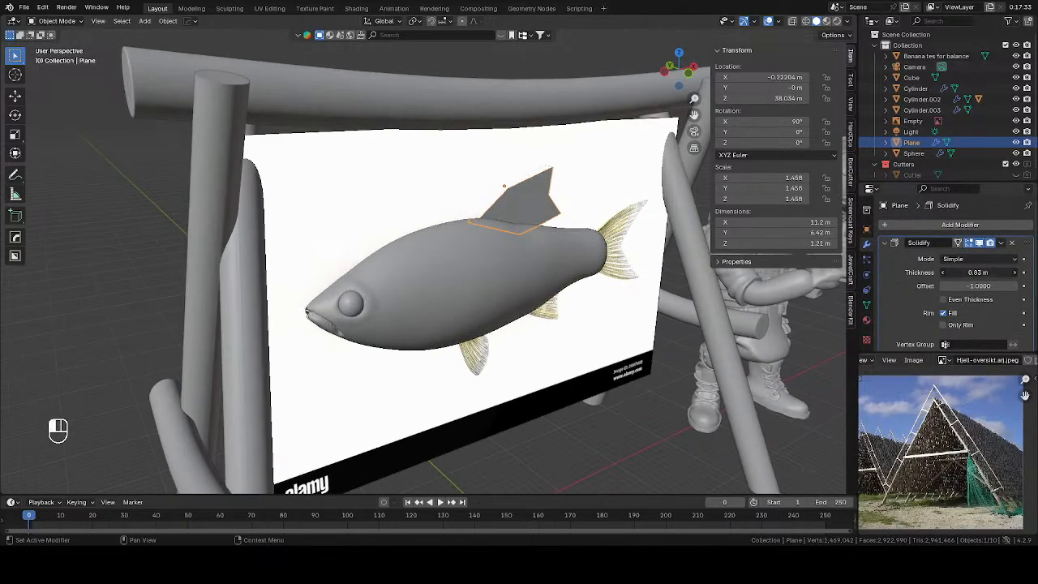
Add a Subdivision Surface modifier to the dorsal fin with viewport and render levels of 4
{"action": "middle_click_drag", "start_coordinate": [616, 280], "coordinate": [709, 285]}
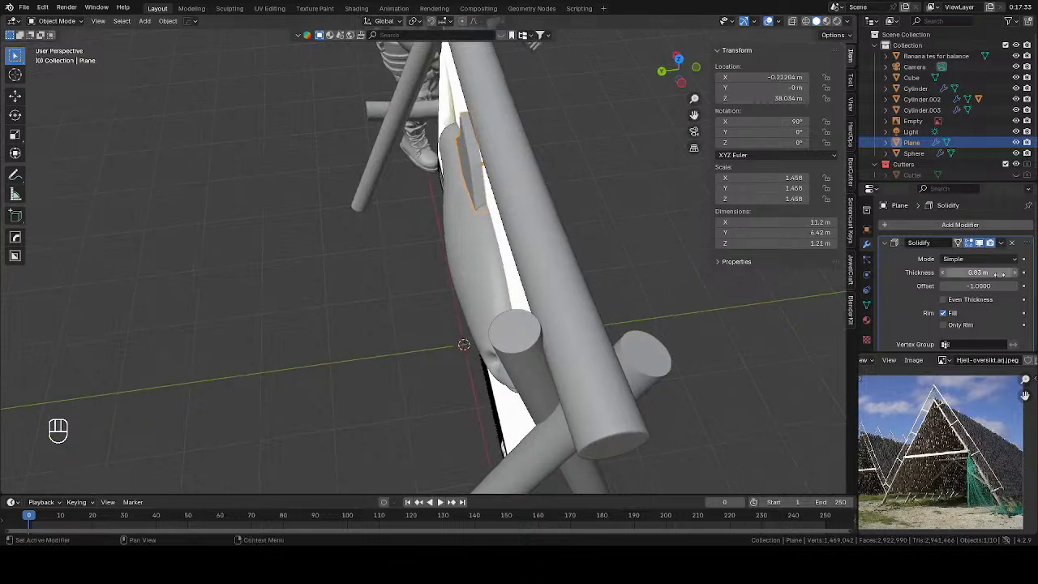
{"action": "left_click", "coordinate": [960, 225]}
{"action": "mouse_move", "coordinate": [961, 232]}
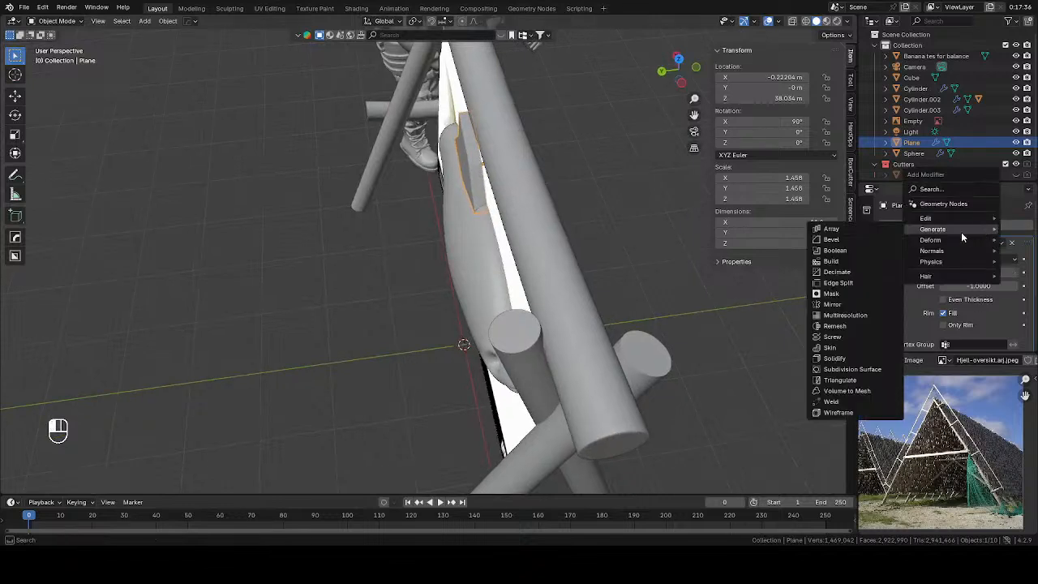
{"action": "left_click", "coordinate": [847, 369]}
{"action": "scroll", "coordinate": [987, 323], "scroll_direction": "down", "scroll_amount": 5}
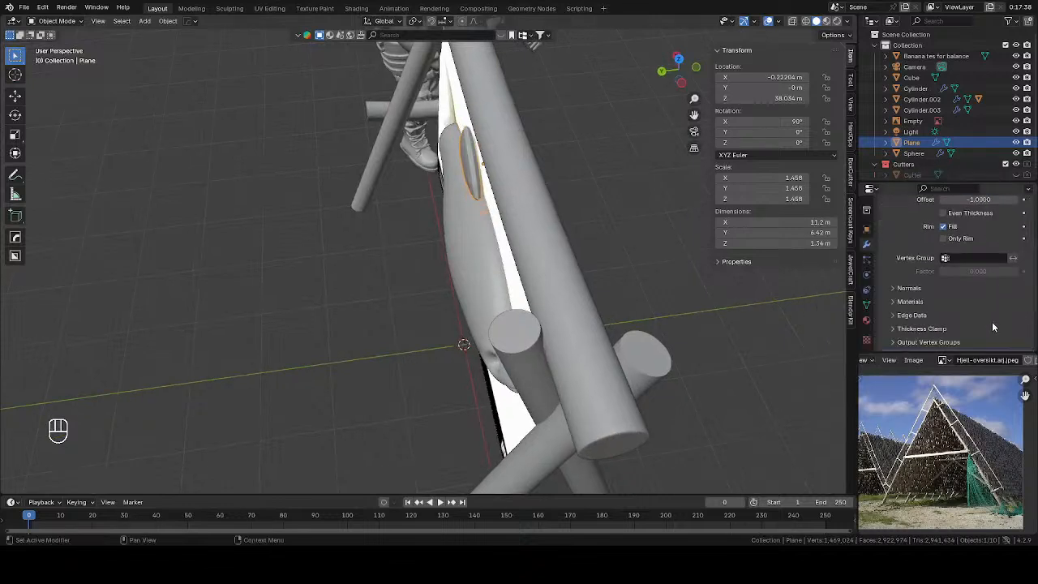
{"action": "left_click", "coordinate": [1014, 304]}
{"action": "left_click", "coordinate": [1015, 304]}
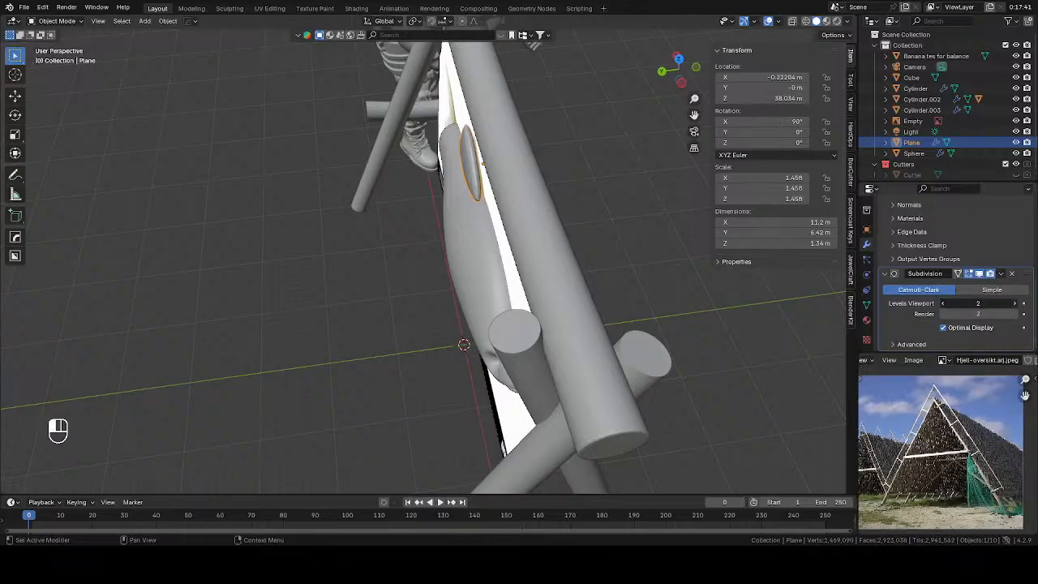
{"action": "left_click", "coordinate": [1014, 314]}
{"action": "left_click", "coordinate": [1014, 303]}
{"action": "left_click", "coordinate": [1011, 314]}
{"action": "middle_click_drag", "start_coordinate": [785, 299], "coordinate": [522, 229]}
{"action": "key", "text": "Tab"}
{"action": "scroll", "coordinate": [522, 229], "scroll_direction": "up", "scroll_amount": 3}
{"action": "key", "text": "alt+z"}
{"action": "key", "text": "ctrl+r"}
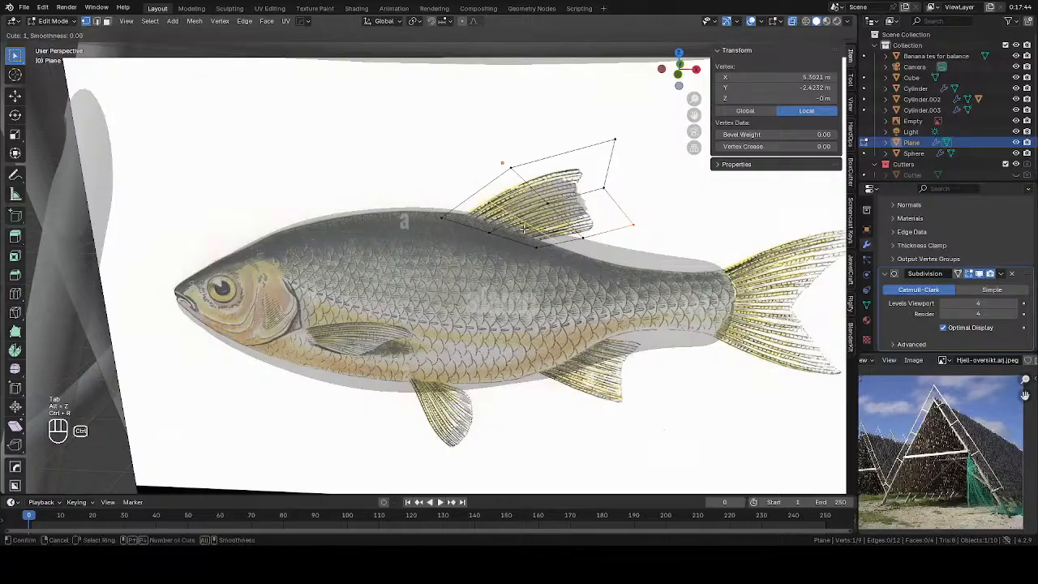
{"action": "right_click", "coordinate": [522, 228]}
{"action": "key", "text": "Tab"}
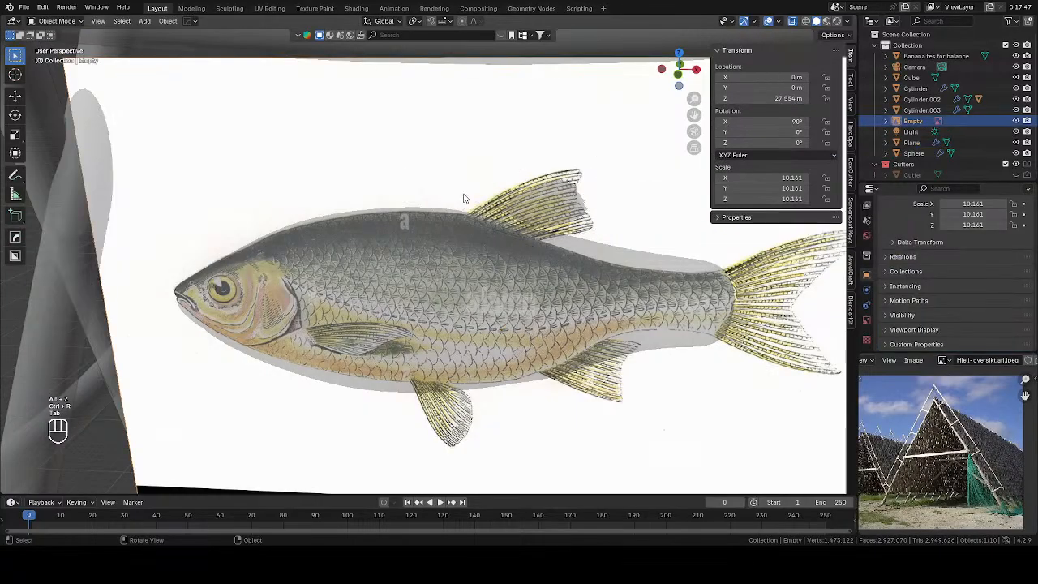
Hide the reference image, turn off X-ray and add a loop cut to the dorsal fin near its lower front edge
{"action": "key", "text": "h"}
{"action": "key", "text": "Tab"}
{"action": "key", "text": "alt+z"}
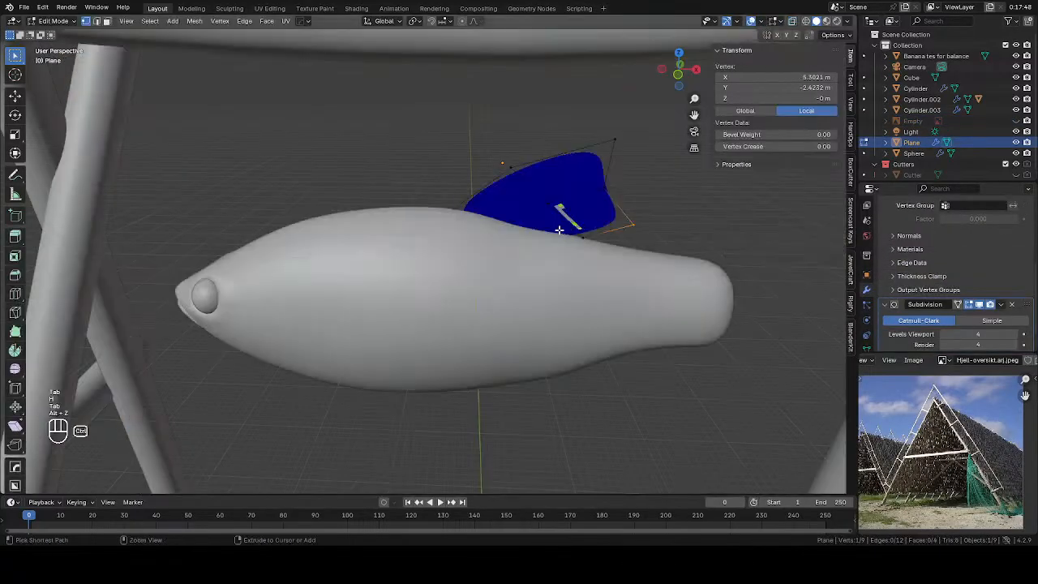
{"action": "key", "text": "ctrl+r"}
{"action": "left_click", "coordinate": [530, 217]}
{"action": "left_click", "coordinate": [498, 227]}
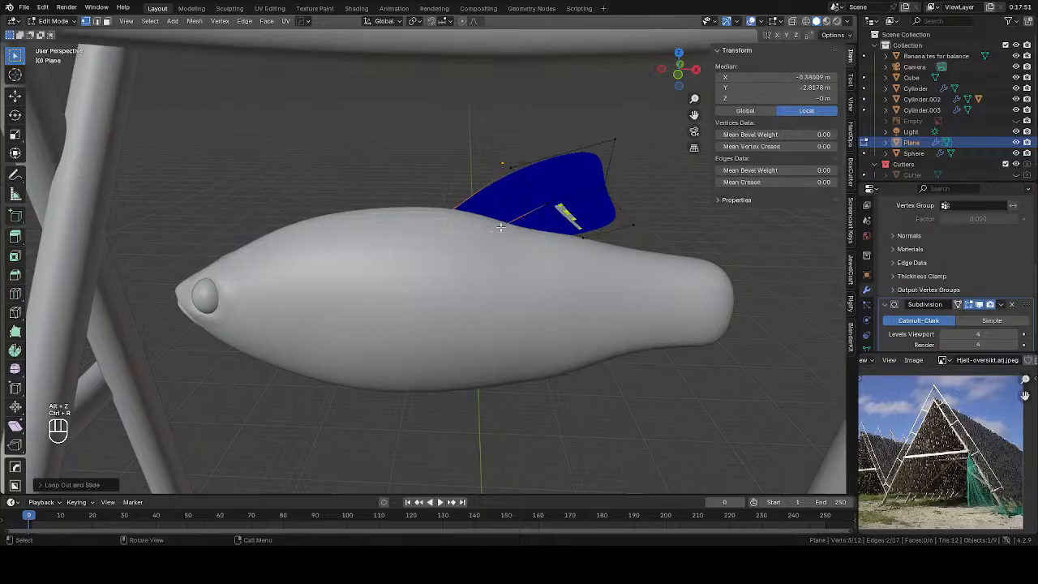
{"action": "key", "text": "Tab"}
{"action": "middle_click_drag", "start_coordinate": [496, 244], "coordinate": [558, 239]}
{"action": "key", "text": "KP_1"}
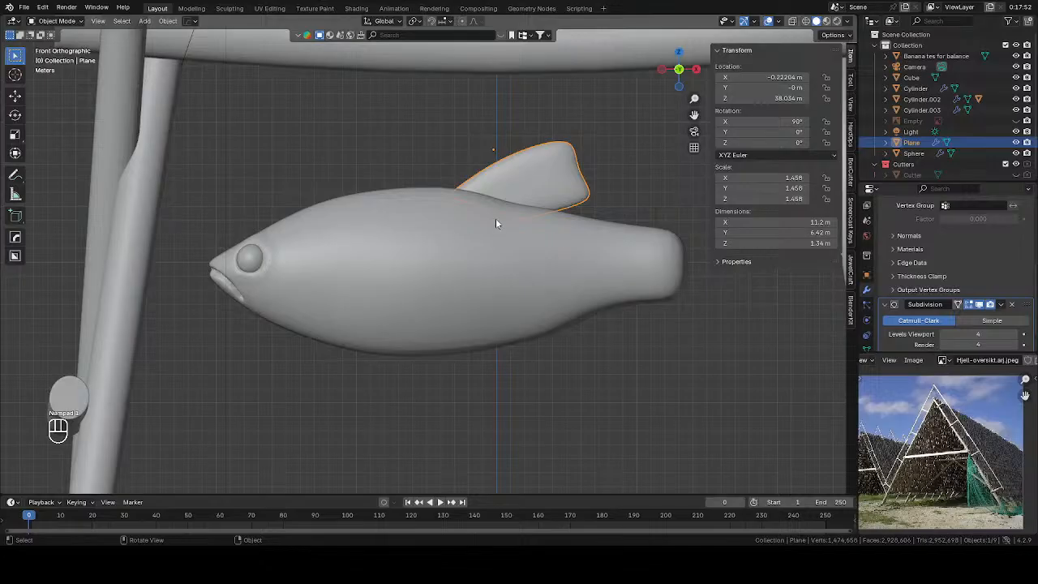
Add more loop cuts to the dorsal fin close to its upper and lower edges to sharpen the trailing corners
{"action": "key", "text": "ctrl+Tab"}
{"action": "left_click", "coordinate": [526, 186]}
{"action": "key", "text": "Tab"}
{"action": "key", "text": "ctrl+r"}
{"action": "key", "text": "ctrl+r"}
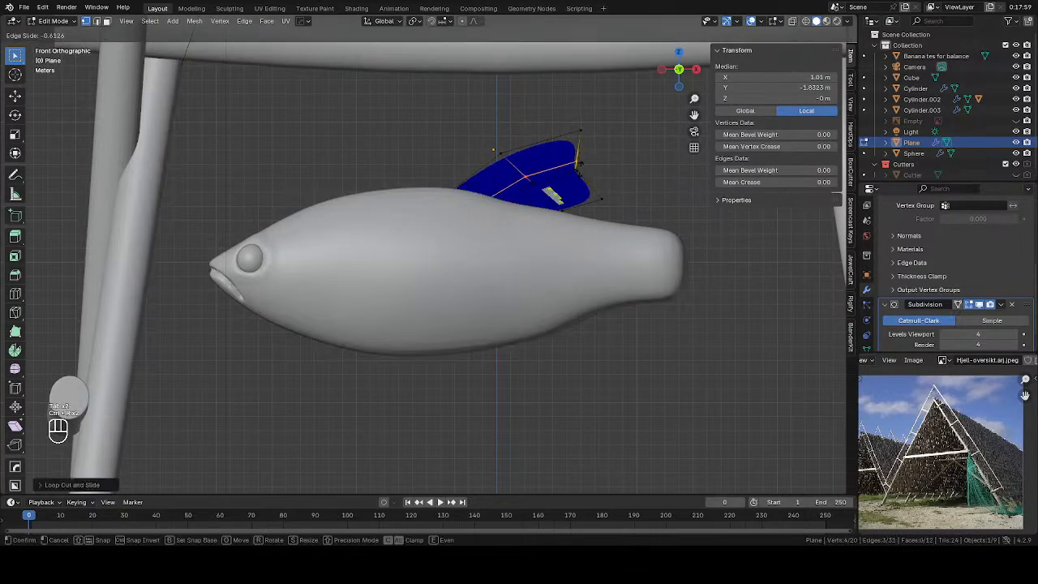
{"action": "left_click", "coordinate": [574, 151]}
{"action": "left_click", "coordinate": [575, 145]}
{"action": "key", "text": "ctrl+r"}
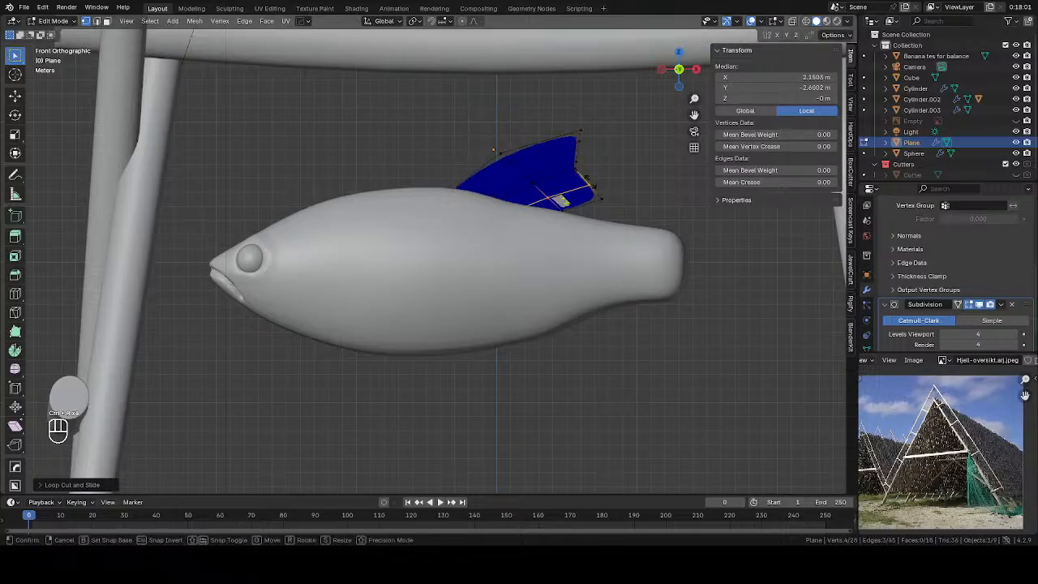
{"action": "left_click", "coordinate": [565, 197]}
{"action": "left_click", "coordinate": [591, 192]}
{"action": "key", "text": "Tab"}
{"action": "key", "text": "alt+z"}
{"action": "key", "text": "alt+z"}
{"action": "left_click", "coordinate": [596, 344]}
{"action": "scroll", "coordinate": [596, 344], "scroll_direction": "down", "scroll_amount": 5}
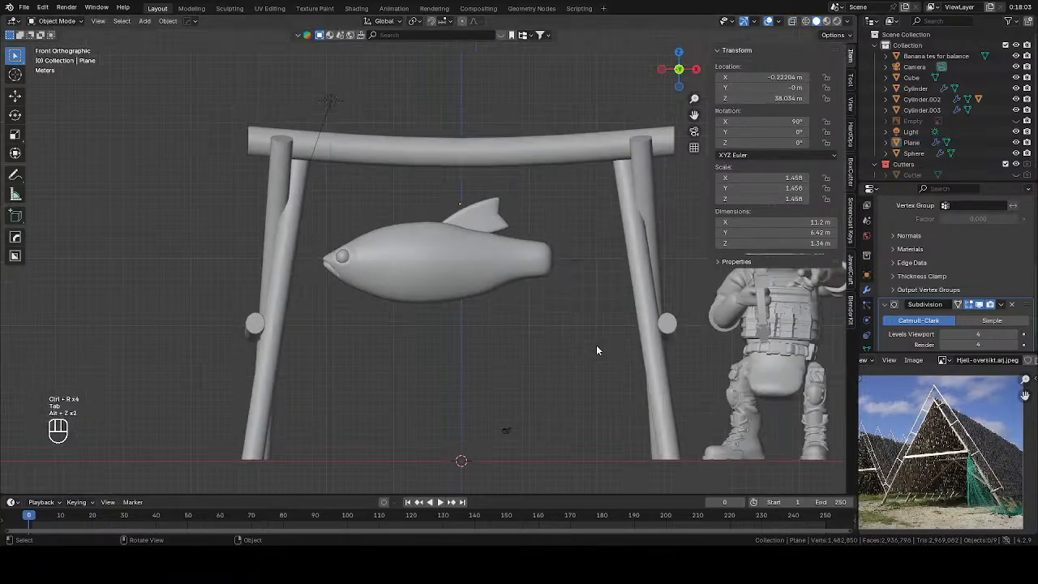
Increase the dorsal fin's Solidify thickness to 1.6 m and apply the Solidify modifier
{"action": "middle_click_drag", "start_coordinate": [596, 345], "coordinate": [478, 297]}
{"action": "left_click", "coordinate": [470, 305]}
{"action": "left_click", "coordinate": [471, 304]}
{"action": "left_click_drag", "start_coordinate": [963, 271], "coordinate": [970, 272]}
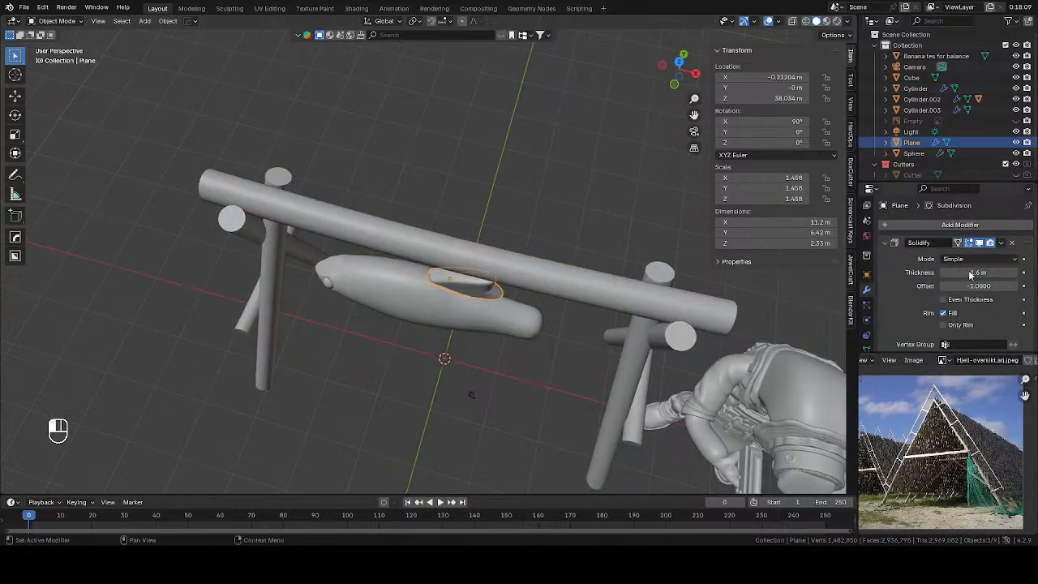
{"action": "middle_click_drag", "start_coordinate": [475, 220], "coordinate": [430, 223]}
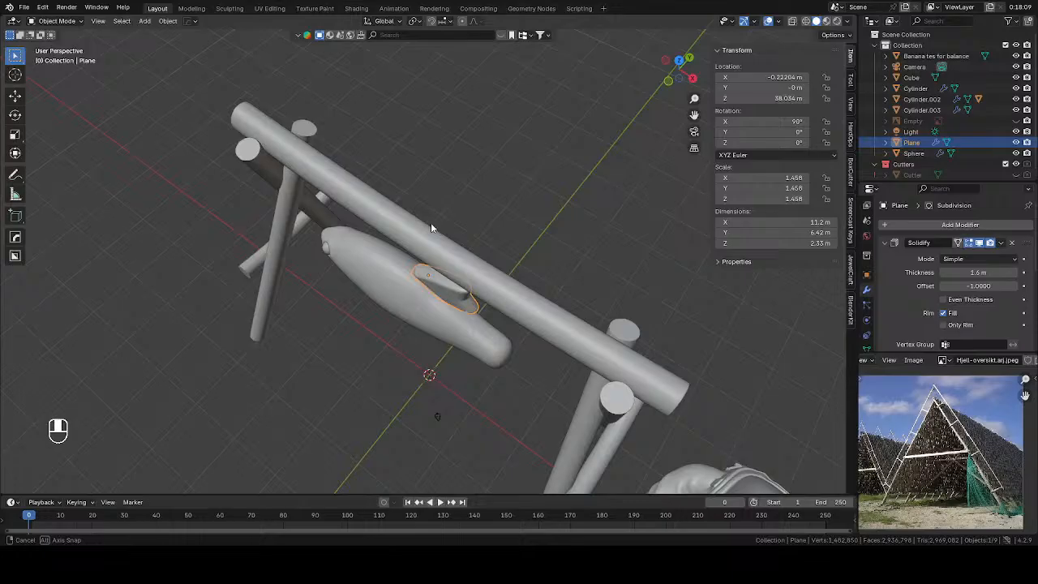
{"action": "left_click", "coordinate": [999, 243]}
{"action": "left_click", "coordinate": [940, 255]}
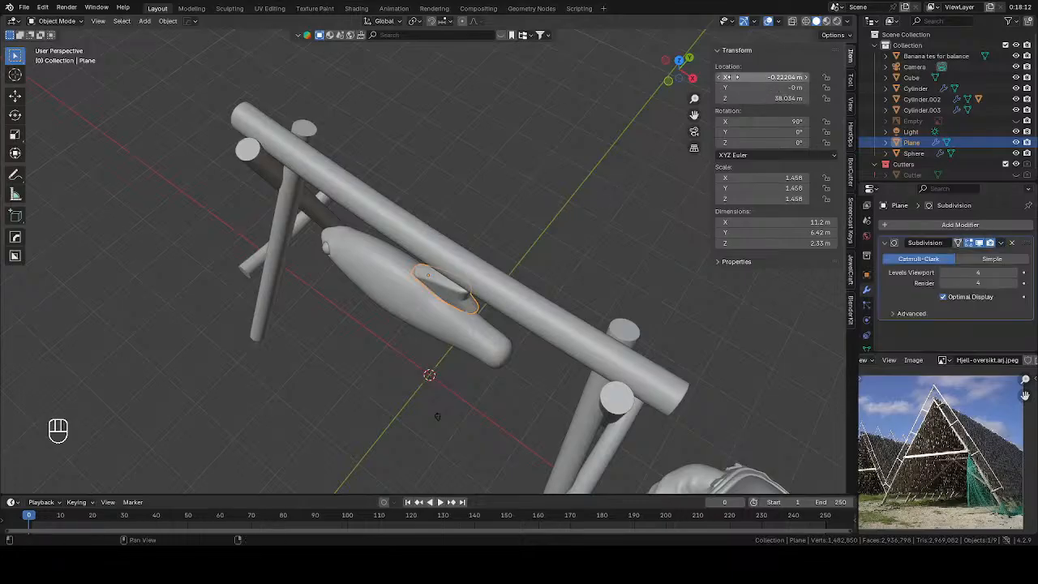
Set the dorsal fin's origin to its geometry and its Y location to 0 m
{"action": "left_click", "coordinate": [168, 21]}
{"action": "mouse_move", "coordinate": [197, 41]}
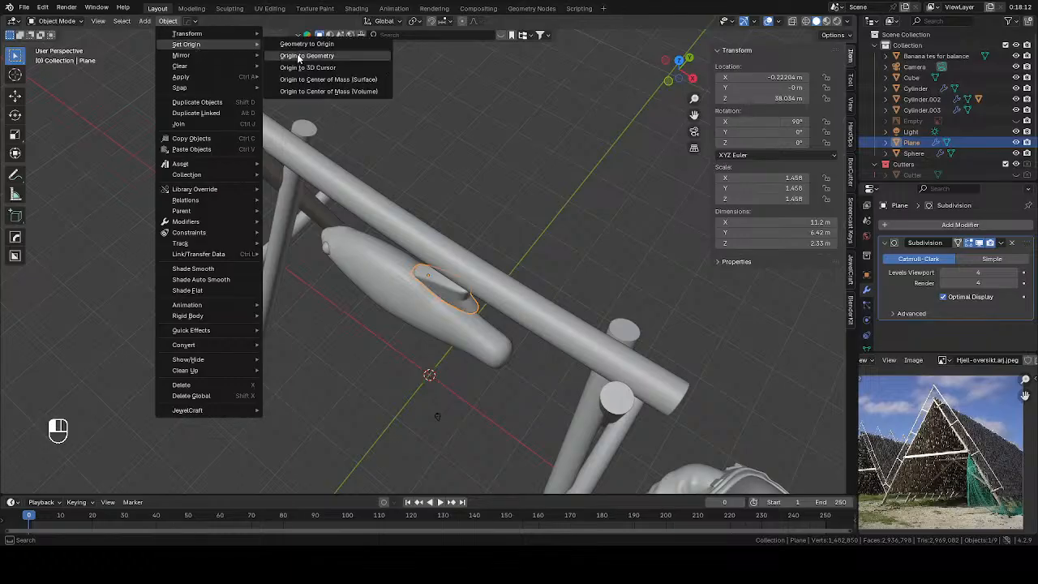
{"action": "left_click", "coordinate": [289, 56]}
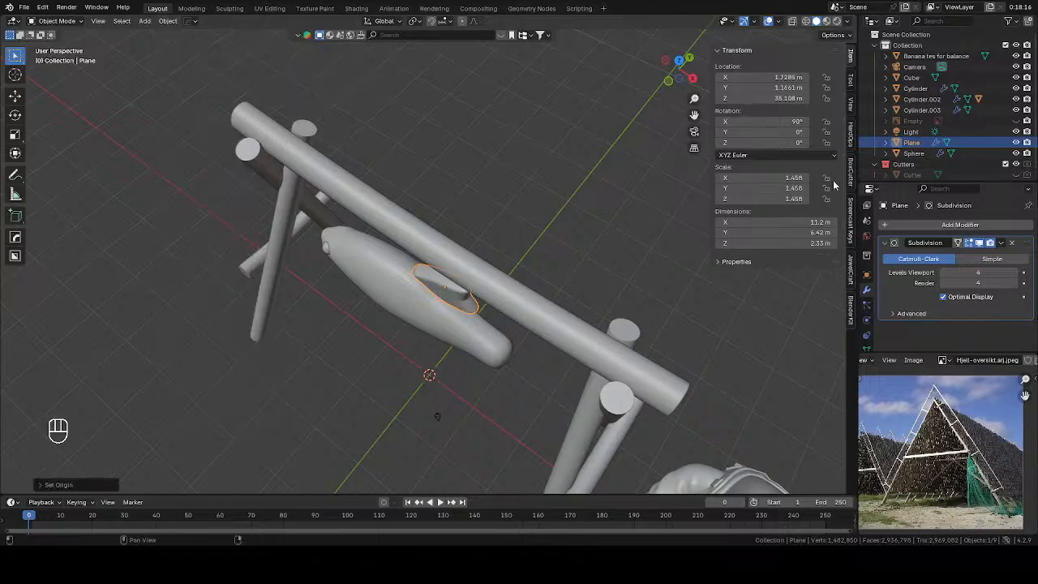
{"action": "left_click", "coordinate": [778, 87]}
{"action": "type", "text": "0"}
{"action": "key", "text": "Return"}
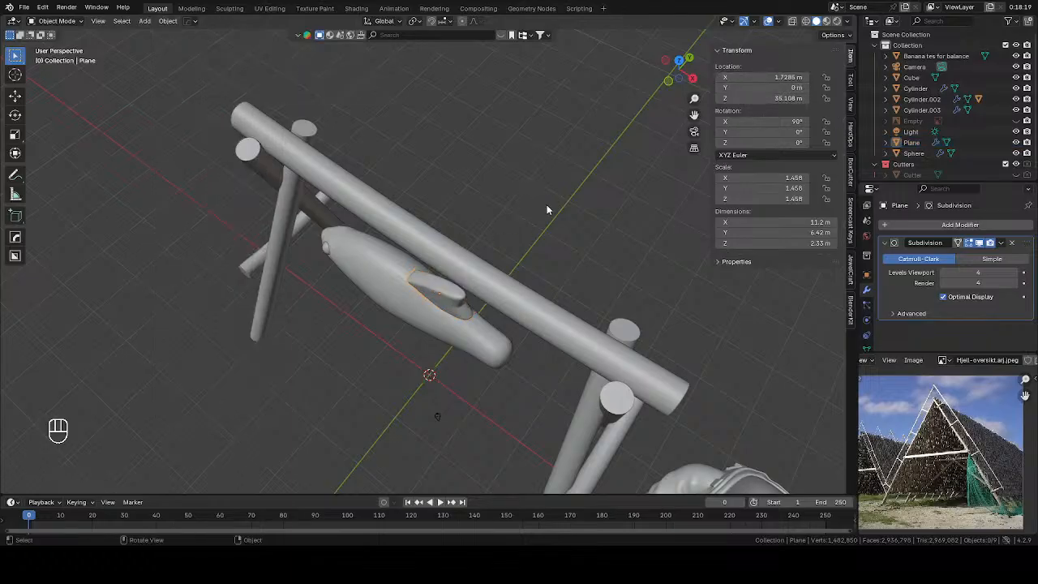
{"action": "left_click", "coordinate": [546, 205]}
Show the reference image and place a copy of the dorsal fin beneath the rear body, rotated 180° in front view and 180° about Z
{"action": "key", "text": "KP_1"}
{"action": "left_click", "coordinate": [494, 218]}
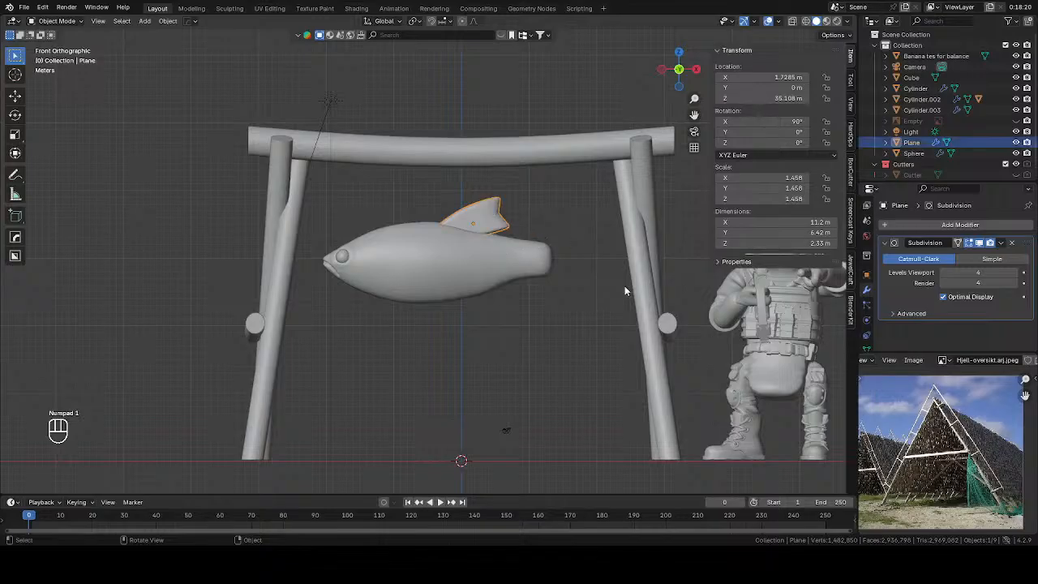
{"action": "left_click", "coordinate": [1016, 121]}
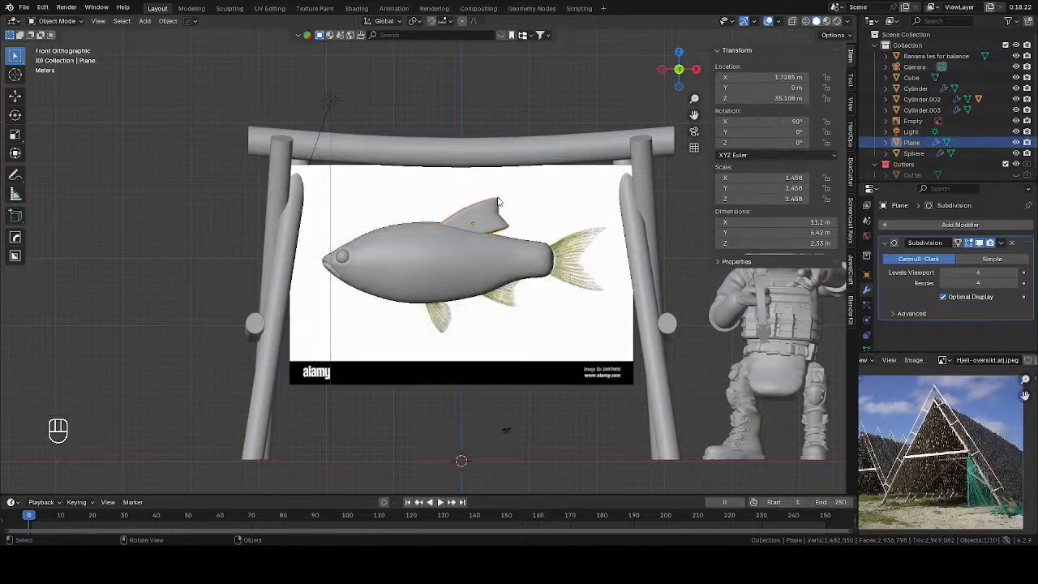
{"action": "key", "text": "shift+d"}
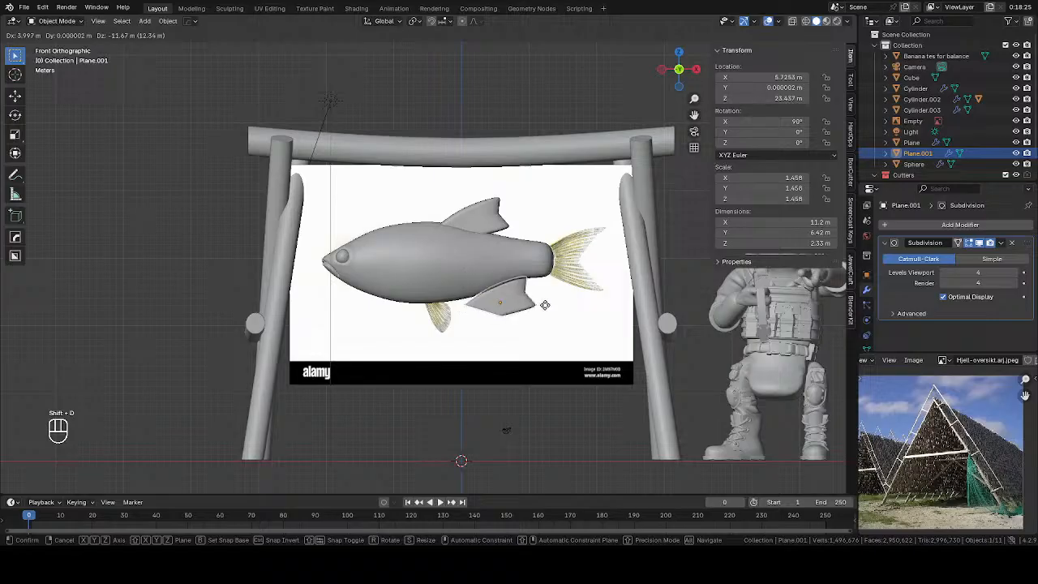
{"action": "type", "text": "r19"}
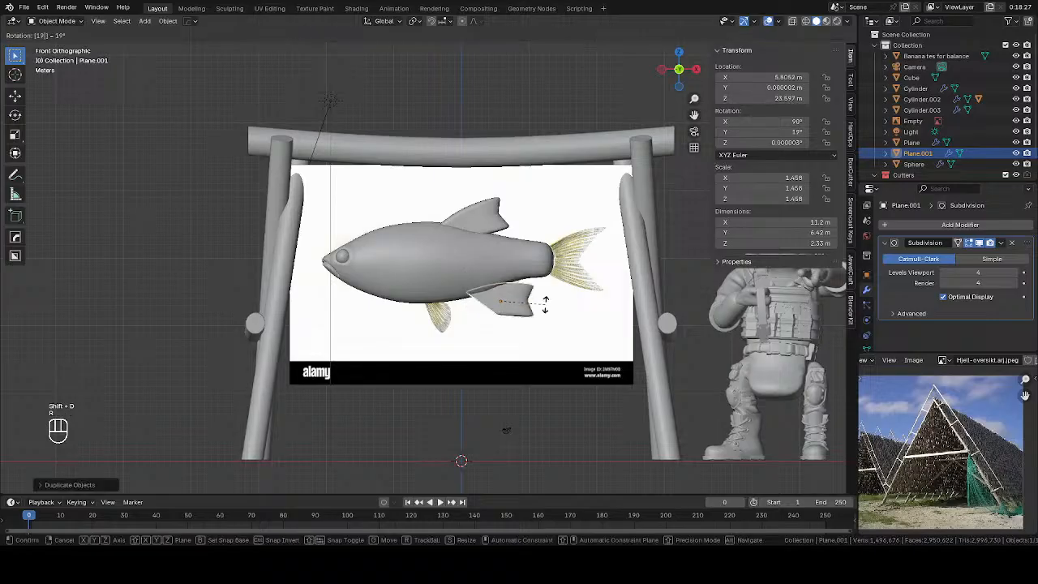
{"action": "key", "text": "BackSpace"}
{"action": "type", "text": "80"}
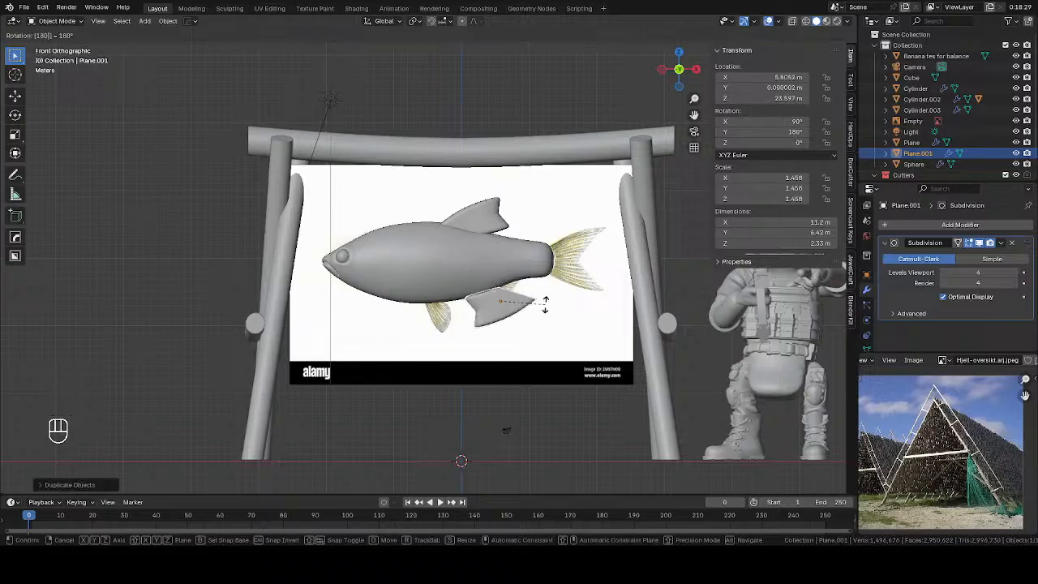
{"action": "key", "text": "Return"}
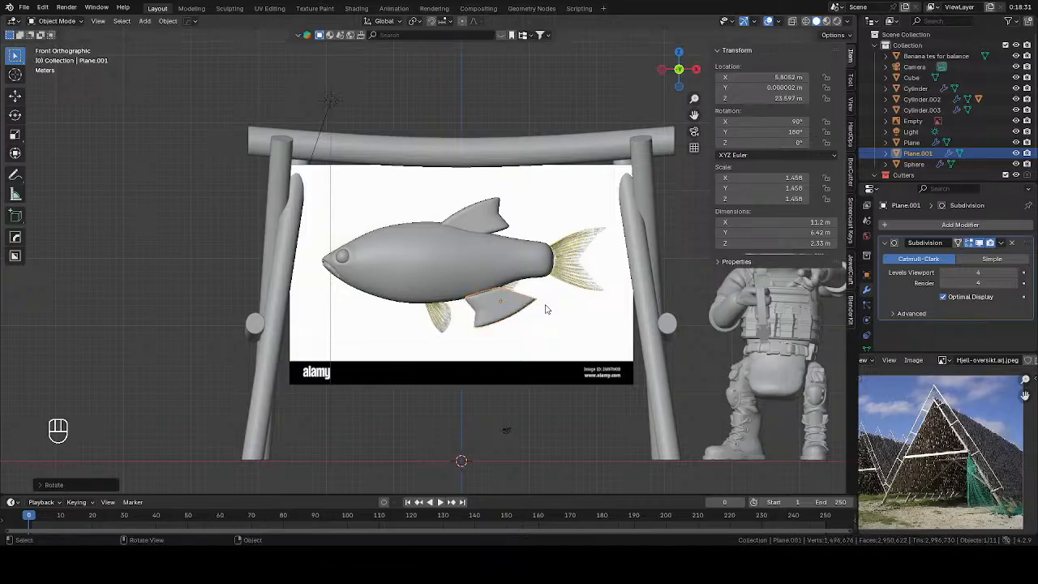
{"action": "type", "text": "rz180"}
{"action": "key", "text": "Return"}
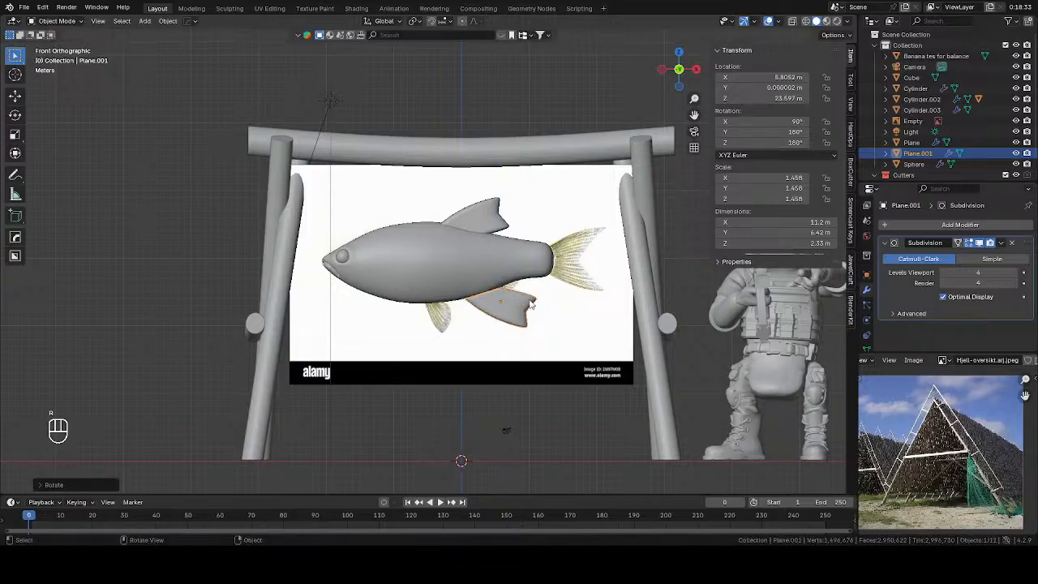
Scale the lower fin copy to about 1.99, tilt it to about 173.86° on Y and move it to about X 6.44 m, Z 25.27 m
{"action": "key", "text": "s"}
{"action": "key", "text": "g"}
{"action": "left_click", "coordinate": [550, 290]}
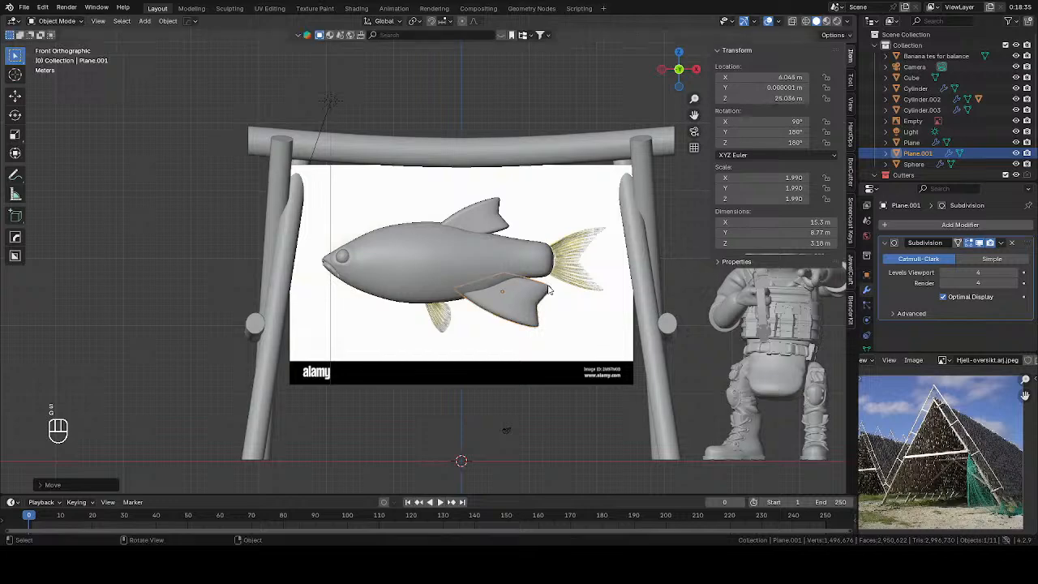
{"action": "key", "text": "r"}
{"action": "left_click", "coordinate": [575, 339]}
{"action": "key", "text": "g"}
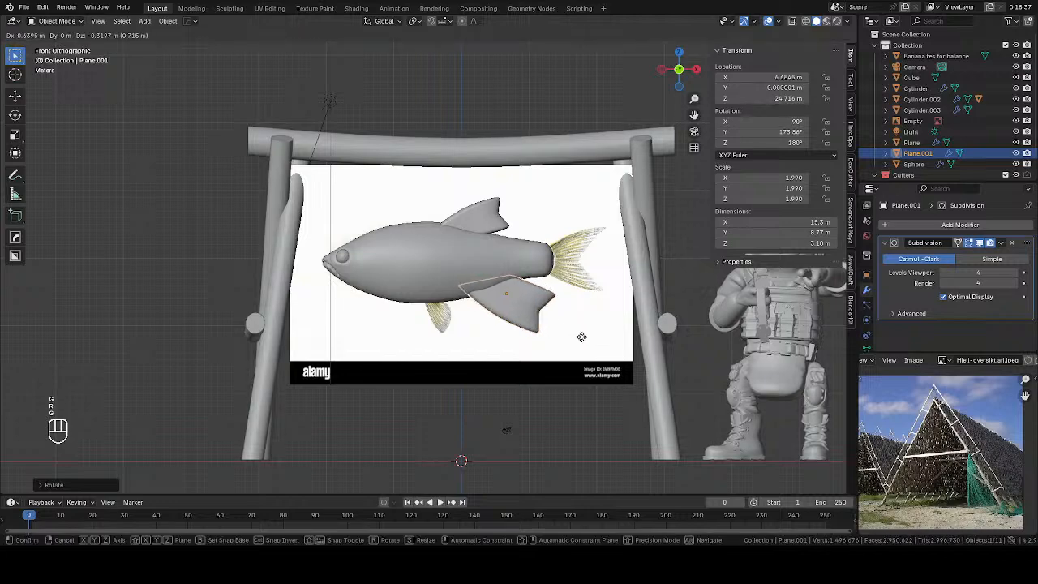
{"action": "left_click", "coordinate": [579, 333]}
Add a plane, move it to the tail base at about X 14.39 m, Z 29.65 m and rotate it 90° about X
{"action": "middle_click_drag", "start_coordinate": [545, 275], "coordinate": [461, 285]}
{"action": "key", "text": "KP_1"}
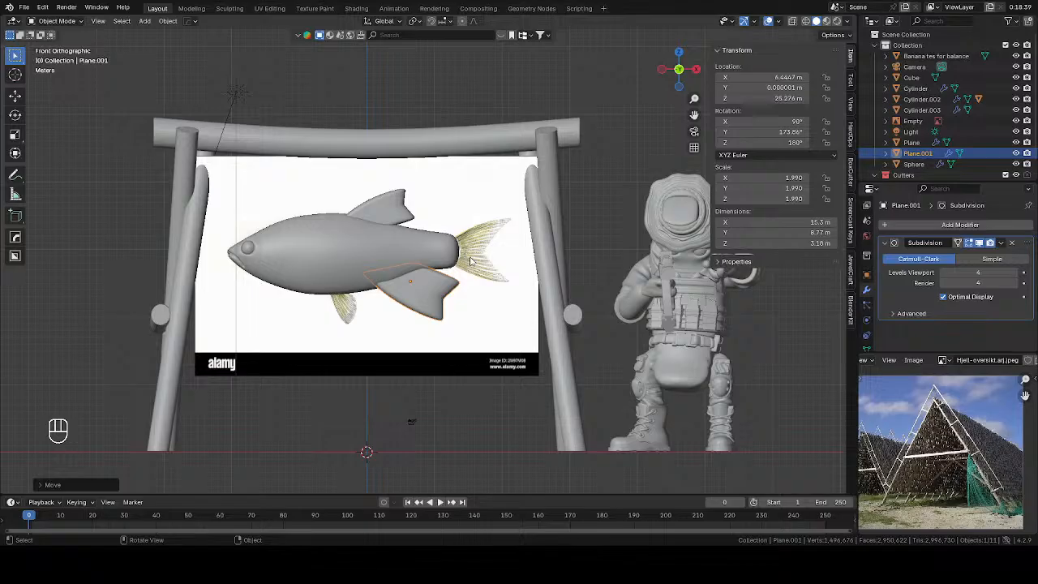
{"action": "key", "text": "shift+a"}
{"action": "mouse_move", "coordinate": [454, 250]}
{"action": "left_click", "coordinate": [509, 250]}
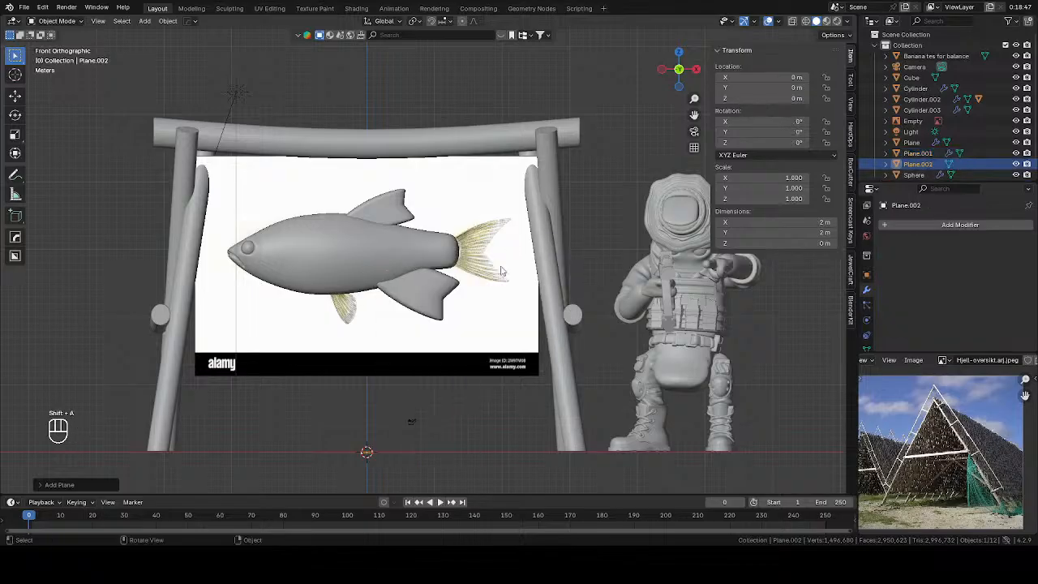
{"action": "key", "text": "g"}
{"action": "left_click", "coordinate": [577, 105]}
{"action": "type", "text": "rx90"}
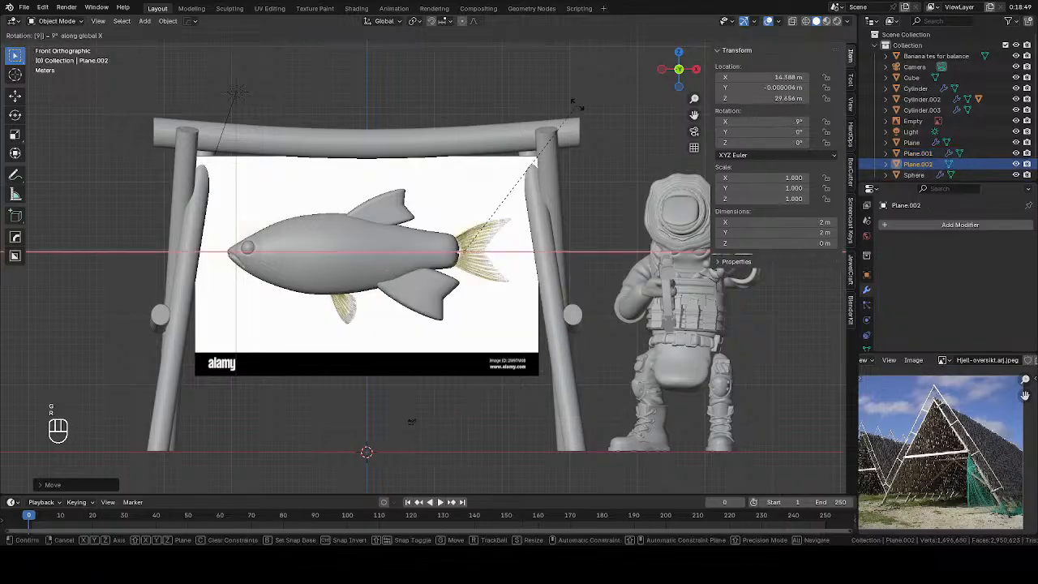
{"action": "left_click", "coordinate": [578, 104]}
Turn on X-ray and add a lengthwise loop cut through the middle of the tail plane
{"action": "key", "text": "Tab"}
{"action": "scroll", "coordinate": [665, 231], "scroll_direction": "up", "scroll_amount": 3}
{"action": "key", "text": "alt+z"}
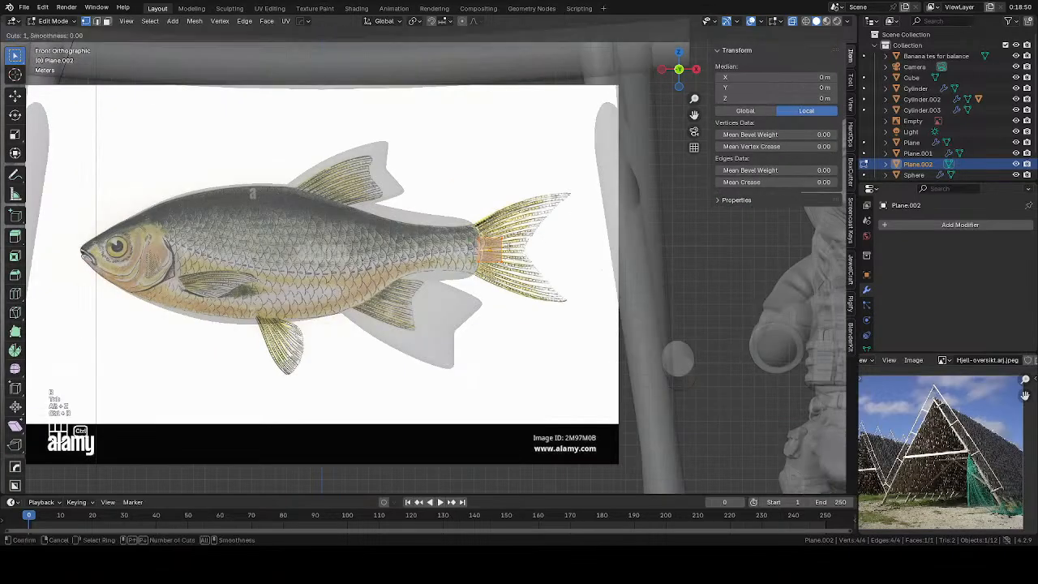
{"action": "key", "text": "ctrl+r"}
{"action": "left_click", "coordinate": [252, 193]}
Move the tail plane's two rear corner vertices out to the upper and lower tips of the reference tail fin
{"action": "left_click_drag", "start_coordinate": [513, 237], "coordinate": [516, 237]}
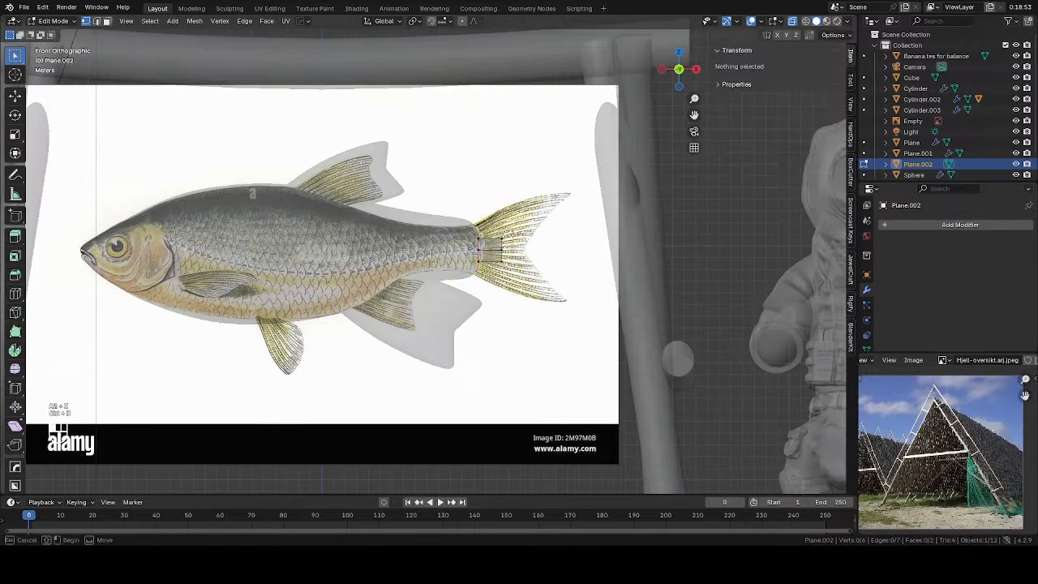
{"action": "left_click", "coordinate": [509, 237]}
{"action": "key", "text": "g"}
{"action": "left_click", "coordinate": [585, 190]}
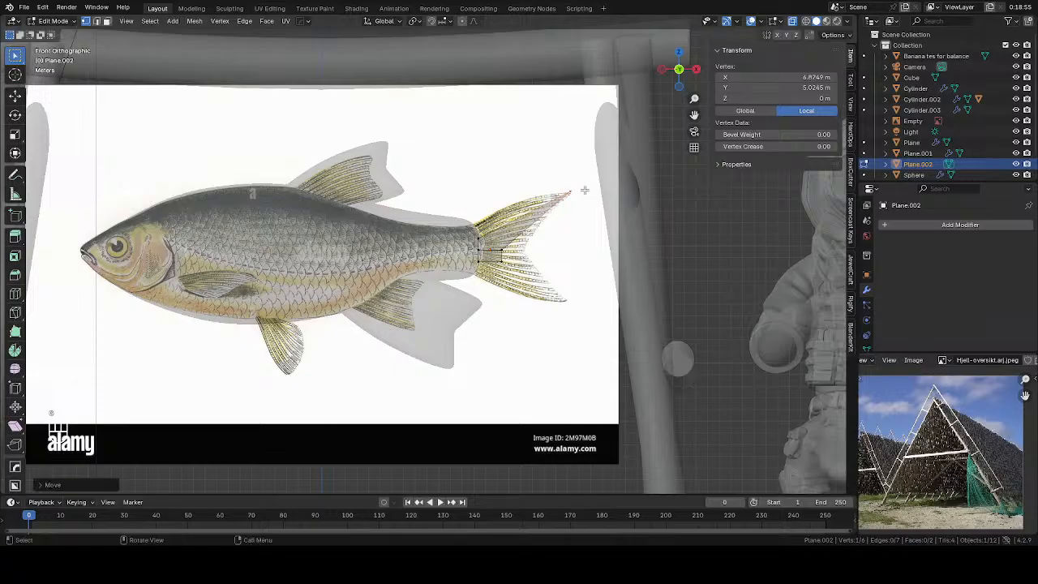
{"action": "left_click", "coordinate": [501, 258]}
{"action": "key", "text": "g"}
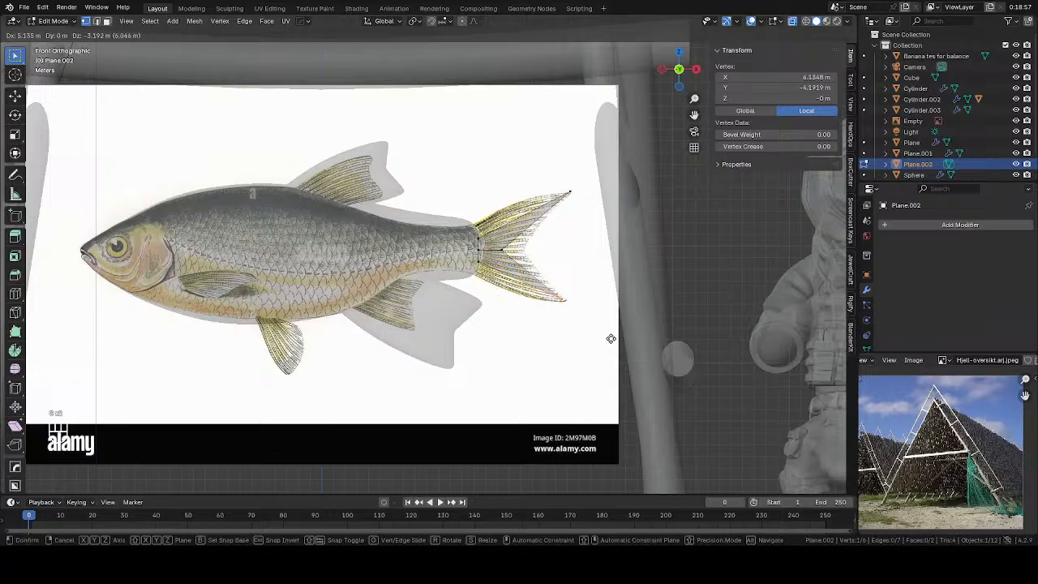
{"action": "left_click", "coordinate": [617, 342]}
Add a crosswise loop cut to the tail fin and move its ends outward to about local X 1.97, Y 4.03 m and X 1.87, Y -3.61 m
{"action": "key", "text": "ctrl+r"}
{"action": "double_click", "coordinate": [505, 228]}
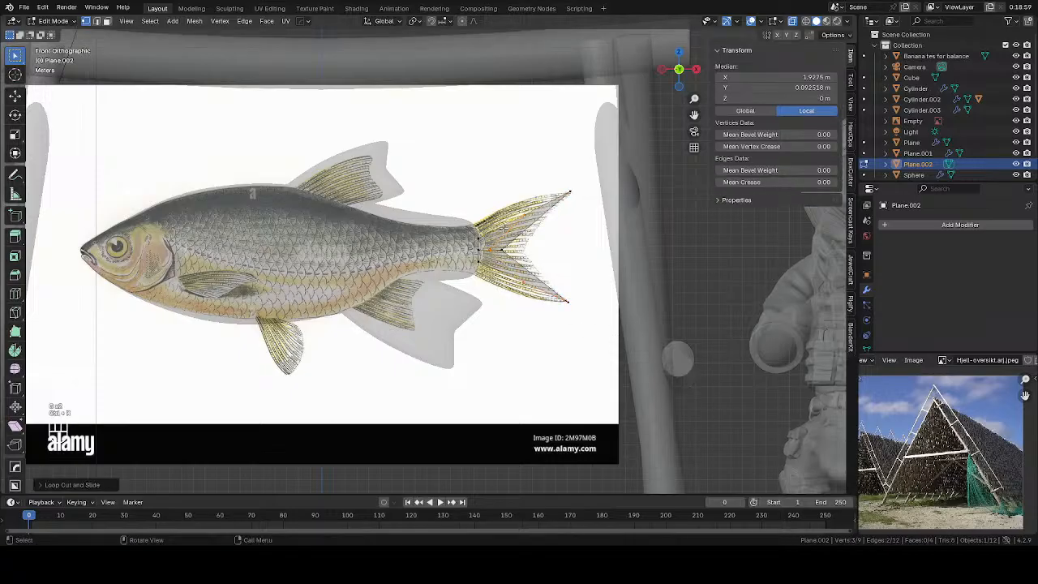
{"action": "left_click_drag", "start_coordinate": [525, 213], "coordinate": [518, 219]}
{"action": "key", "text": "g"}
{"action": "left_click", "coordinate": [516, 207]}
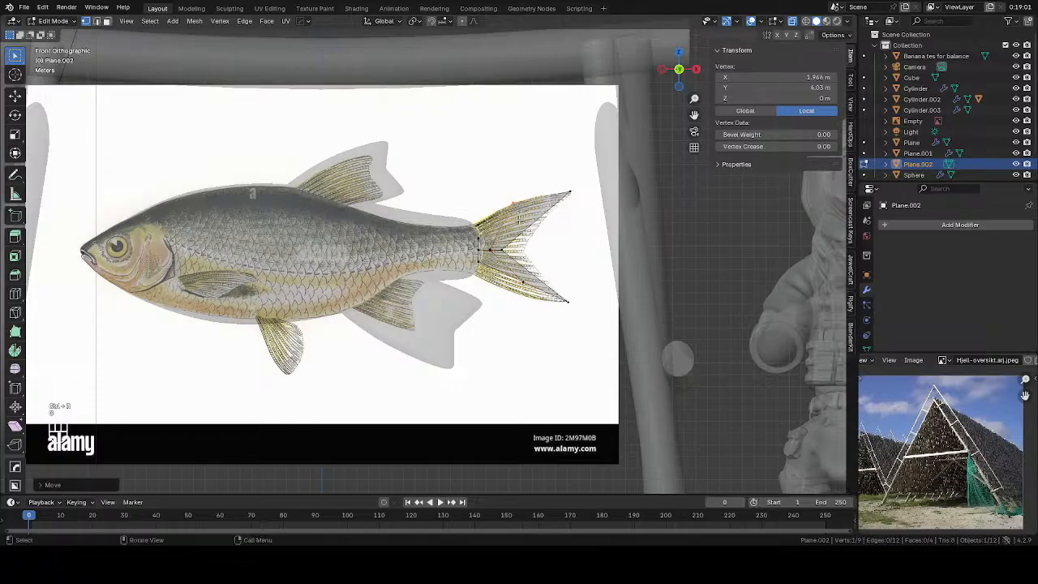
{"action": "left_click_drag", "start_coordinate": [512, 261], "coordinate": [535, 292]}
{"action": "key", "text": "g"}
{"action": "left_click", "coordinate": [522, 303]}
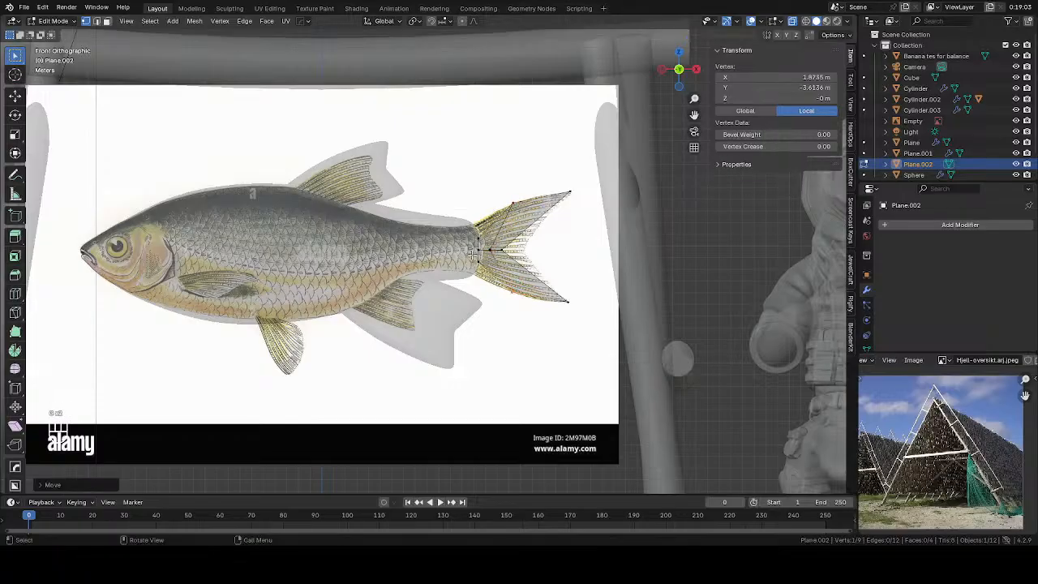
Fit the tail fin's base corners to the body's end and move its rear middle vertex to about local X 2.85 m, finishing with X-ray off
{"action": "left_click_drag", "start_coordinate": [471, 255], "coordinate": [488, 277]}
{"action": "key", "text": "g"}
{"action": "left_click", "coordinate": [484, 287]}
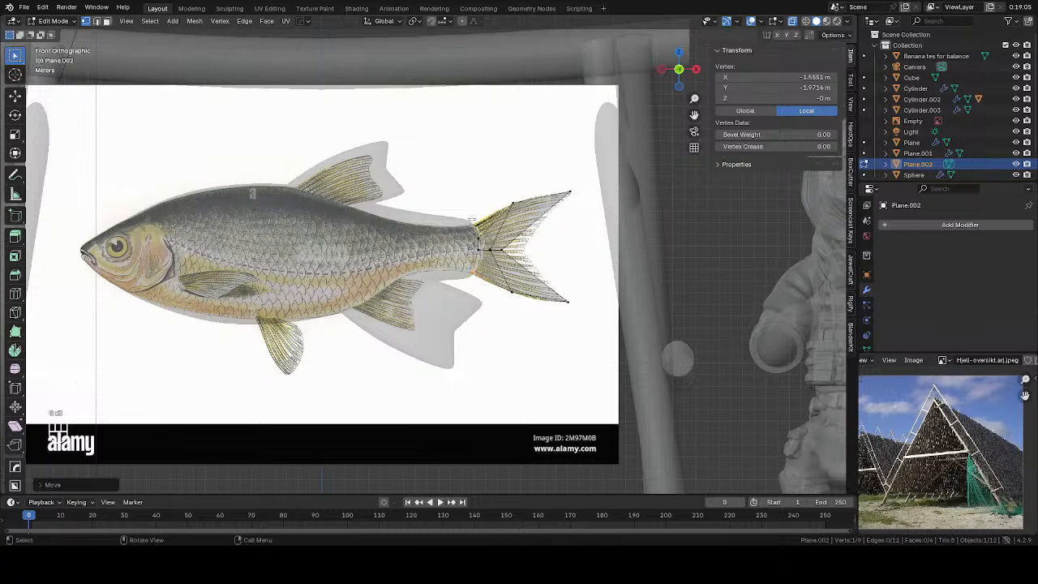
{"action": "left_click_drag", "start_coordinate": [472, 219], "coordinate": [503, 257]}
{"action": "key", "text": "g"}
{"action": "left_click", "coordinate": [473, 233]}
{"action": "key", "text": "g"}
{"action": "key", "text": "x"}
{"action": "left_click", "coordinate": [550, 262]}
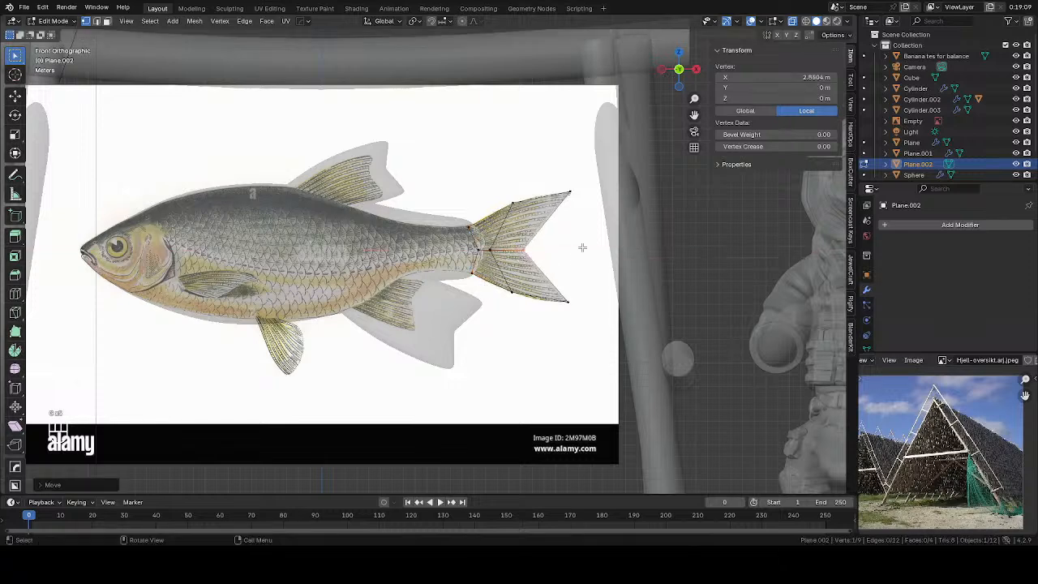
{"action": "key", "text": "Tab"}
{"action": "key", "text": "alt+z"}
Add a Solidify modifier to the tail fin and set its thickness to about 1.18 m
{"action": "middle_click_drag", "start_coordinate": [568, 230], "coordinate": [542, 231]}
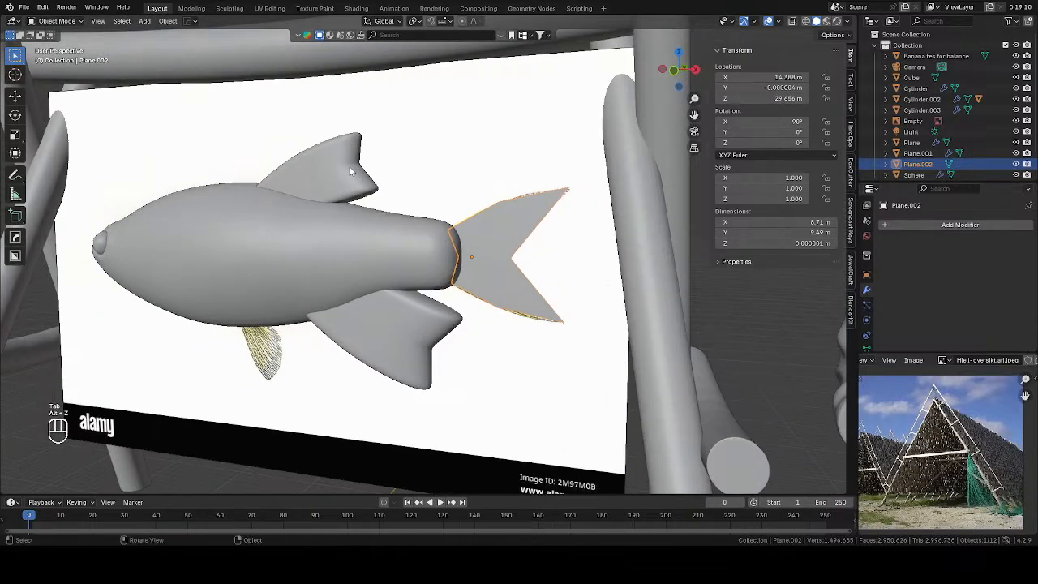
{"action": "left_click", "coordinate": [350, 169]}
{"action": "left_click", "coordinate": [510, 275]}
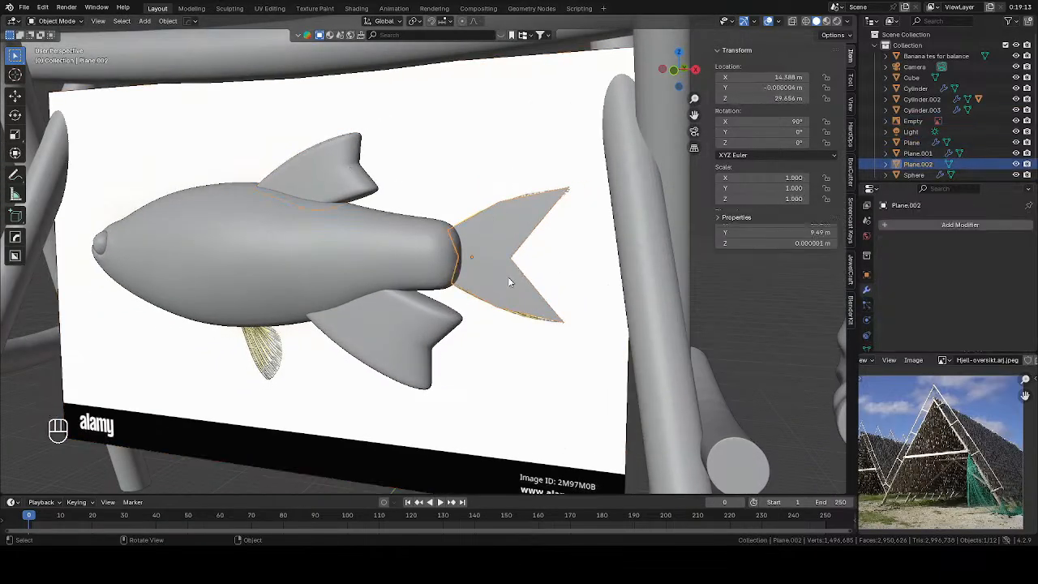
{"action": "left_click", "coordinate": [953, 227]}
{"action": "mouse_move", "coordinate": [957, 233]}
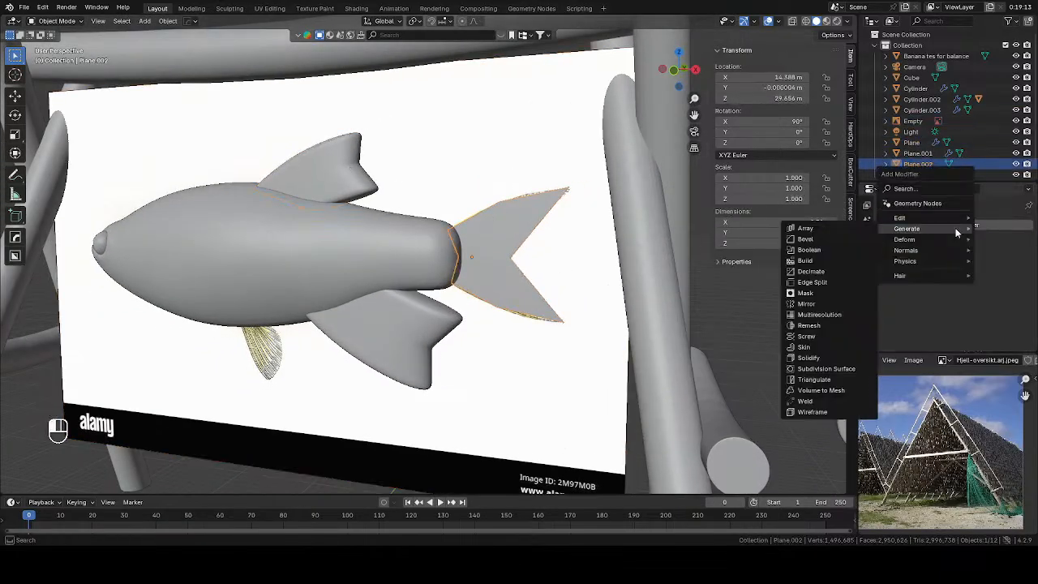
{"action": "left_click", "coordinate": [824, 357]}
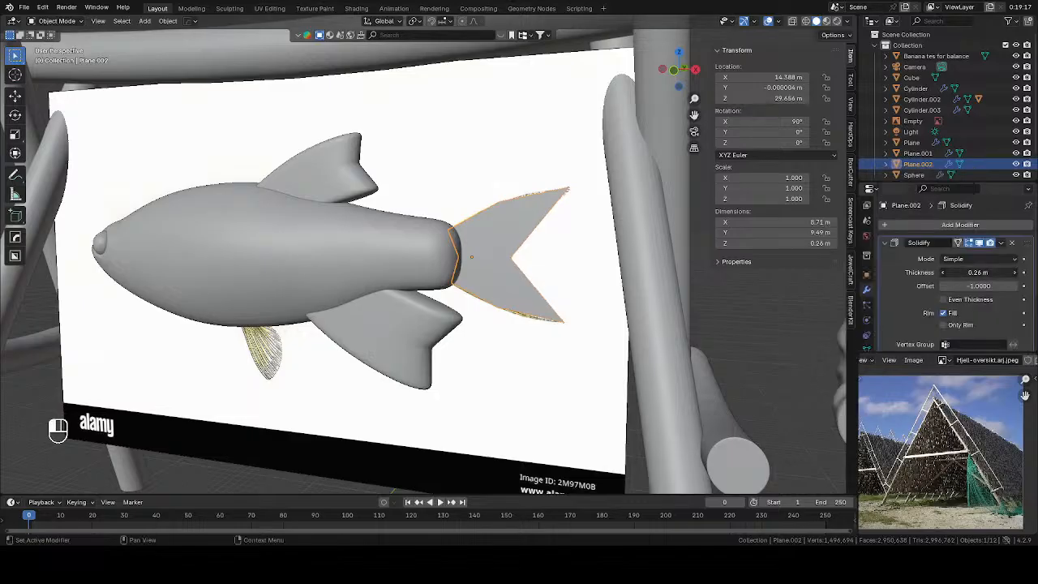
{"action": "middle_click_drag", "start_coordinate": [567, 235], "coordinate": [488, 276]}
{"action": "left_click_drag", "start_coordinate": [960, 272], "coordinate": [971, 272]}
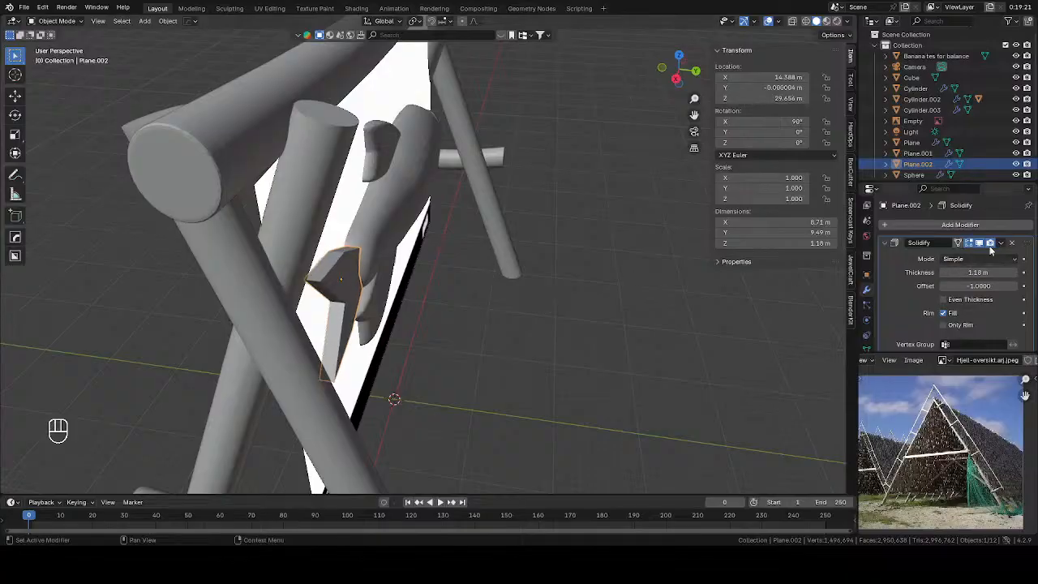
Add a Subdivision Surface modifier to the tail fin with viewport and render levels of 4
{"action": "left_click", "coordinate": [980, 224]}
{"action": "mouse_move", "coordinate": [901, 279]}
{"action": "left_click", "coordinate": [862, 363]}
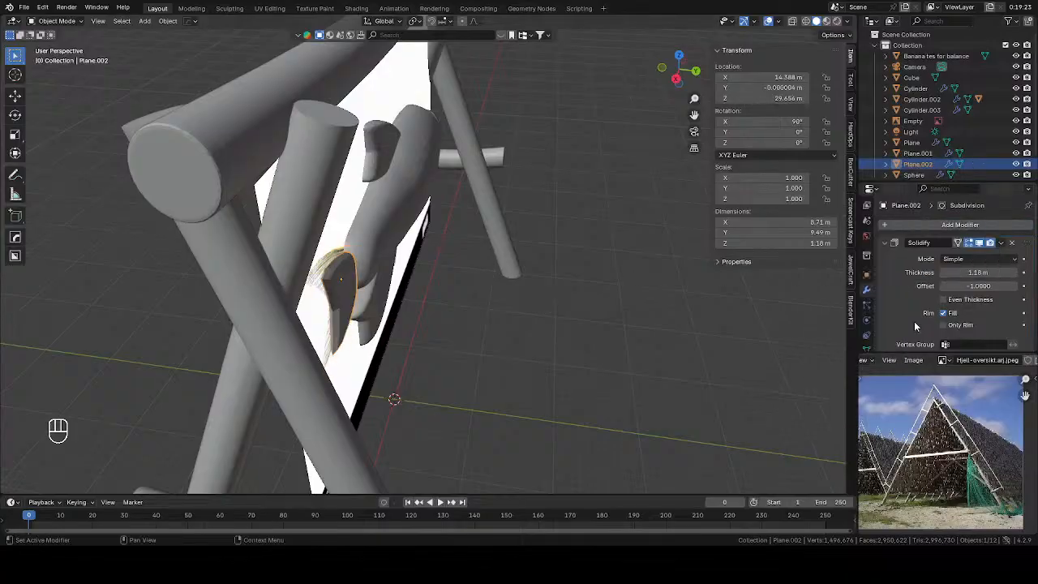
{"action": "scroll", "coordinate": [972, 313], "scroll_direction": "down", "scroll_amount": 2}
{"action": "scroll", "coordinate": [981, 243], "scroll_direction": "down", "scroll_amount": 6}
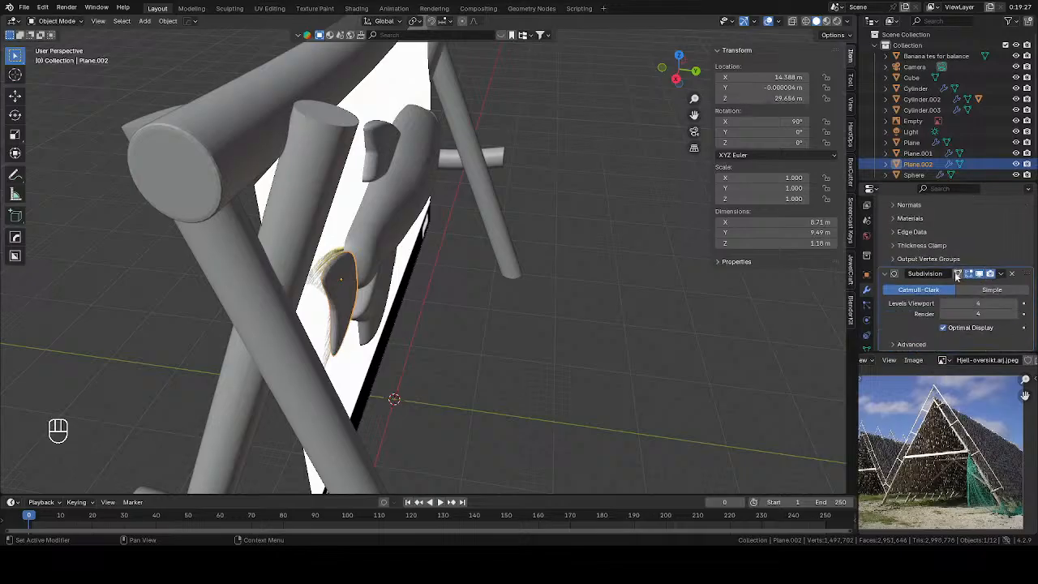
Increase the tail fin's Solidify thickness to about 1.88 m
{"action": "scroll", "coordinate": [983, 239], "scroll_direction": "up", "scroll_amount": 5}
{"action": "scroll", "coordinate": [982, 239], "scroll_direction": "up", "scroll_amount": 1}
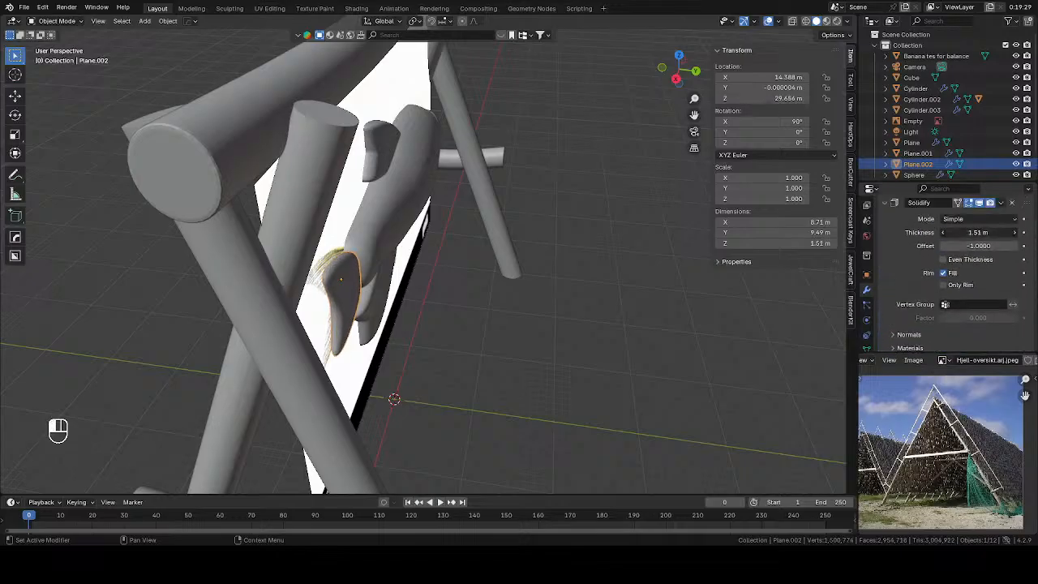
{"action": "left_click_drag", "start_coordinate": [978, 232], "coordinate": [922, 245]}
Add a crosswise loop cut to the tail fin and slide it forward to the fin's base at the body
{"action": "key", "text": "KP_1"}
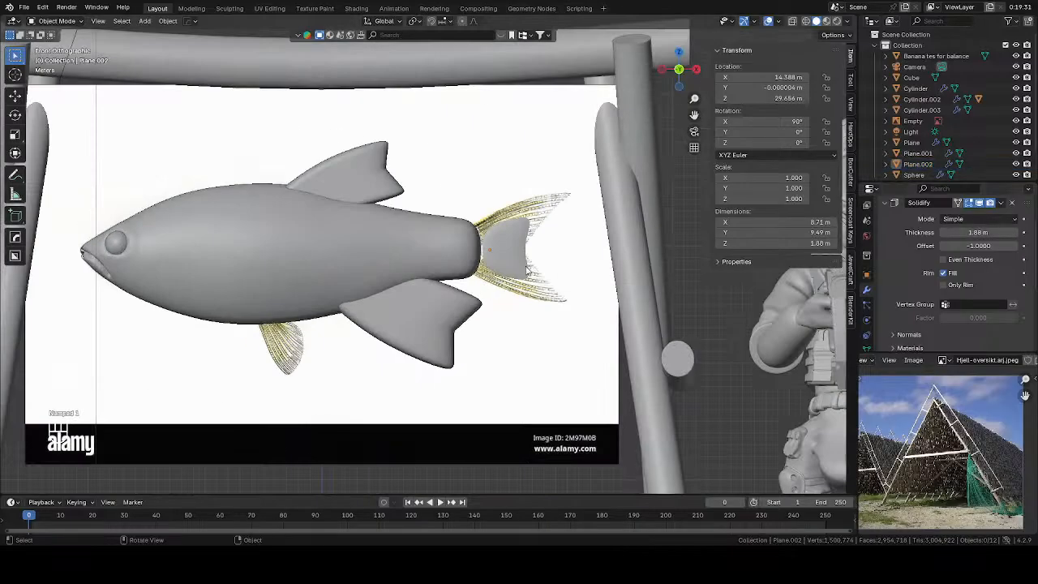
{"action": "key", "text": "Tab"}
{"action": "key", "text": "ctrl+r"}
{"action": "left_click", "coordinate": [509, 212]}
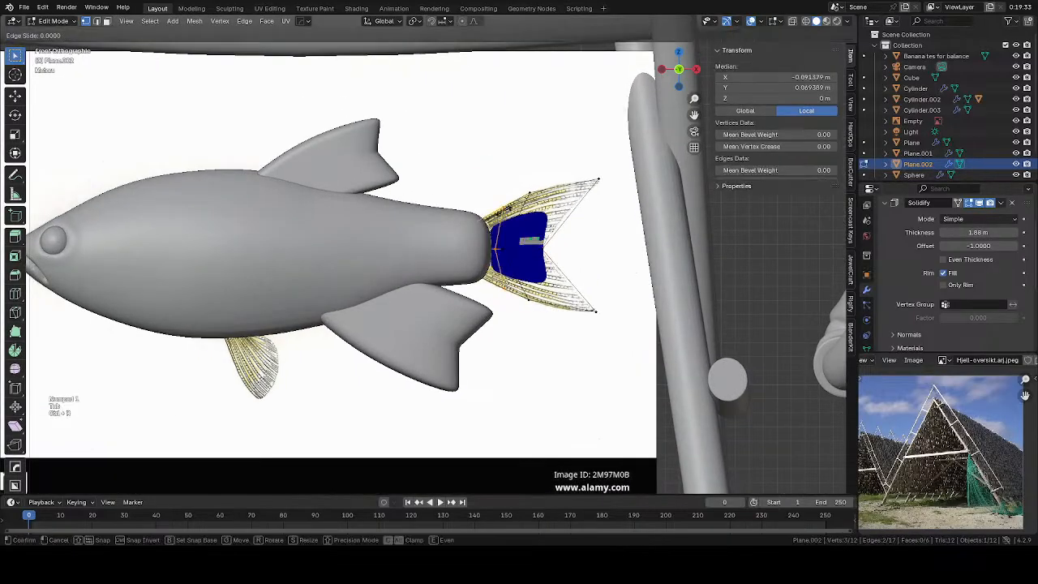
{"action": "left_click", "coordinate": [475, 212]}
{"action": "key", "text": "Tab"}
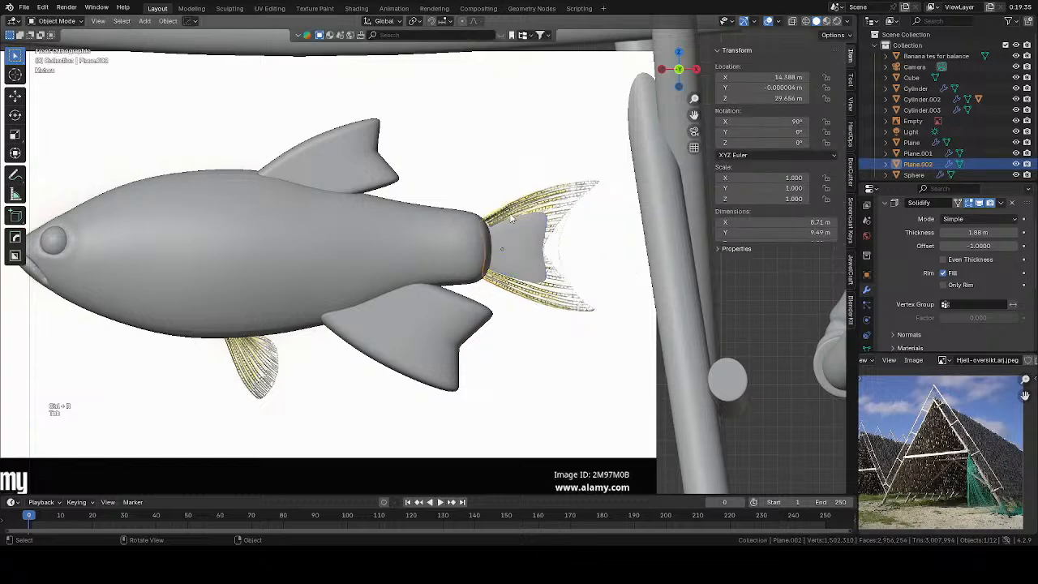
Inspect the tail fin's thickness from behind and apply its Solidify modifier
{"action": "middle_click_drag", "start_coordinate": [530, 218], "coordinate": [671, 250]}
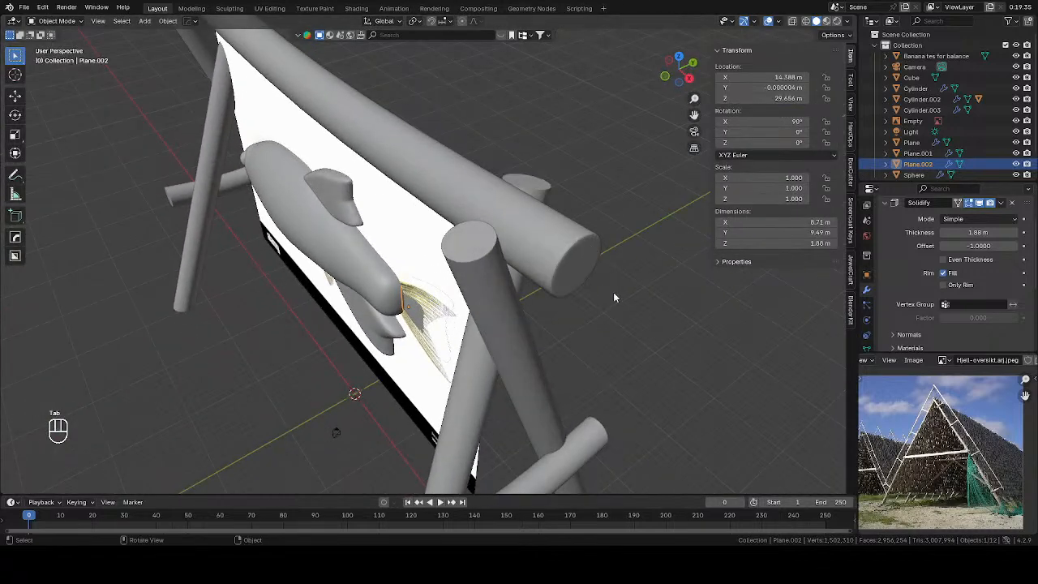
{"action": "middle_click_drag", "start_coordinate": [613, 297], "coordinate": [567, 316]}
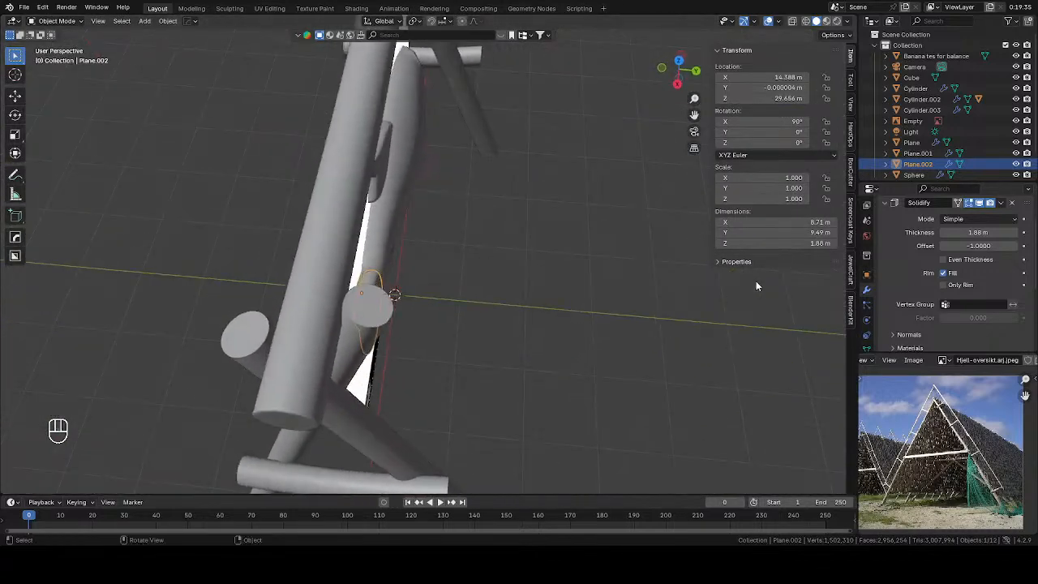
{"action": "left_click", "coordinate": [1000, 203]}
{"action": "left_click", "coordinate": [957, 215]}
Set the tail fin's origin to its geometry and center it on the body with a Y location of 0 m
{"action": "left_click", "coordinate": [168, 21]}
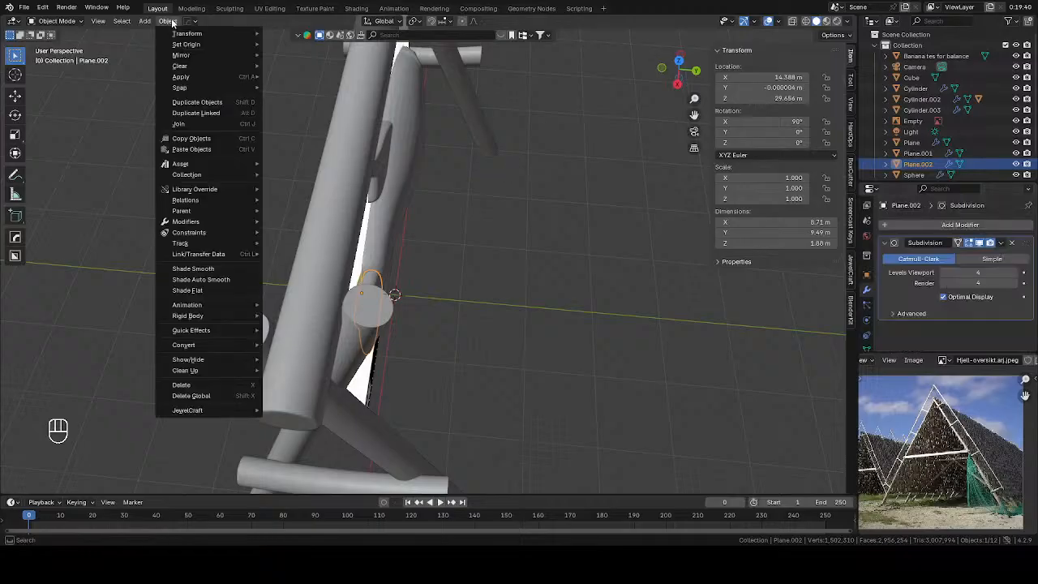
{"action": "mouse_move", "coordinate": [195, 45]}
{"action": "left_click", "coordinate": [324, 59]}
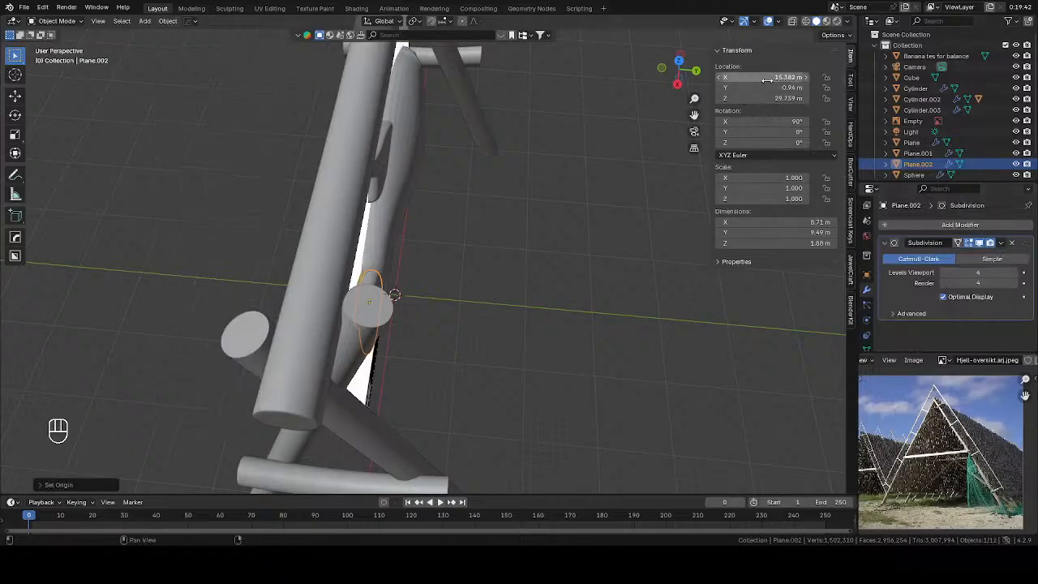
{"action": "type", "text": "0"}
{"action": "key", "text": "Return"}
{"action": "key", "text": "KP_1"}
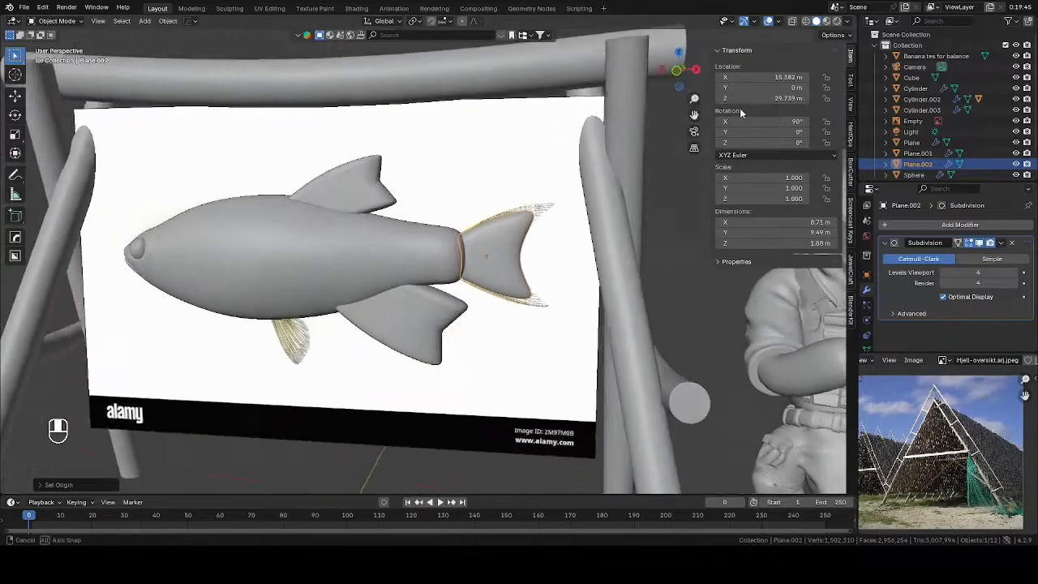
Add a lengthwise loop cut to the tail fin and slide it just below the fin's middle
{"action": "scroll", "coordinate": [499, 248], "scroll_direction": "up", "scroll_amount": 5}
{"action": "key", "text": "Tab"}
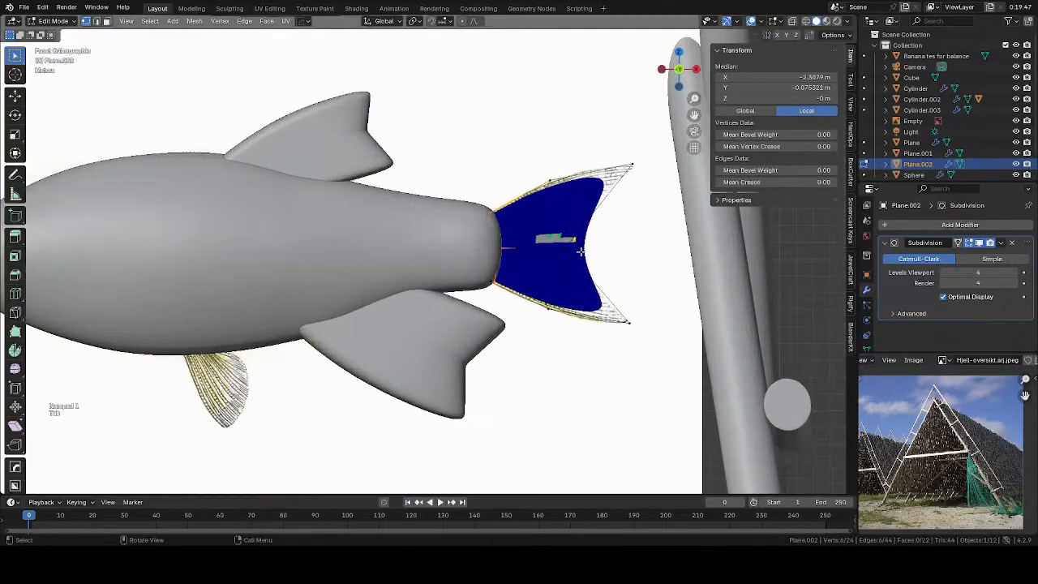
{"action": "key", "text": "ctrl+r"}
{"action": "left_click", "coordinate": [578, 243]}
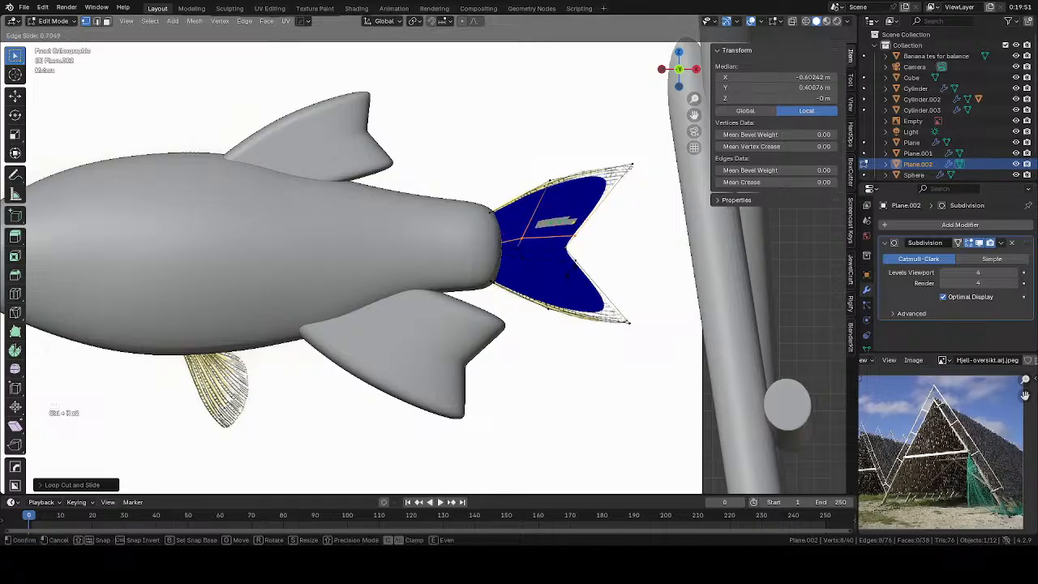
{"action": "left_click", "coordinate": [569, 276]}
Add lengthwise loop cuts just above the tail fin's middle and close to its upper and lower edges
{"action": "key", "text": "ctrl+r"}
{"action": "left_click", "coordinate": [602, 212]}
{"action": "left_click", "coordinate": [608, 197]}
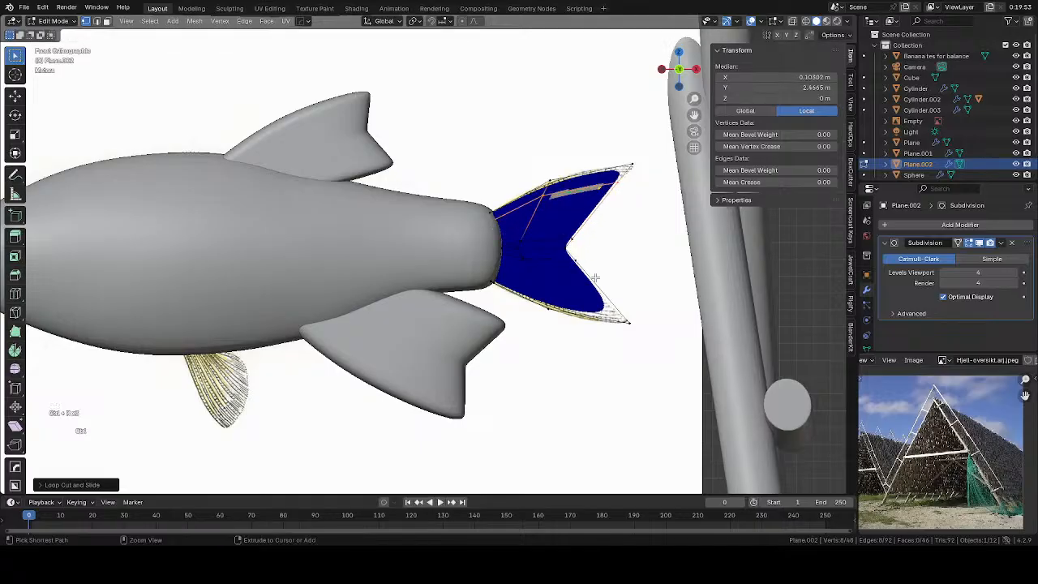
{"action": "key", "text": "ctrl+r"}
{"action": "left_click", "coordinate": [601, 289]}
{"action": "left_click", "coordinate": [594, 304]}
With X-ray on, scale the tail fin's upper and lower edge vertices slightly outward and move both tips rearward
{"action": "key", "text": "alt+z"}
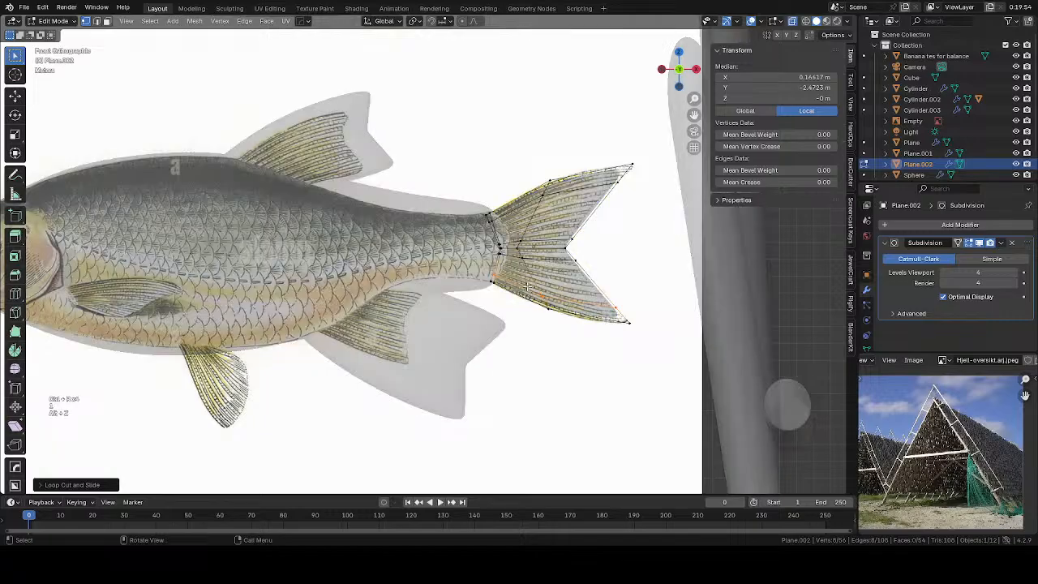
{"action": "left_click_drag", "start_coordinate": [526, 287], "coordinate": [683, 369]}
{"action": "left_click_drag", "start_coordinate": [512, 135], "coordinate": [646, 182], "text": "shift"}
{"action": "key", "text": "s"}
{"action": "left_click", "coordinate": [644, 181]}
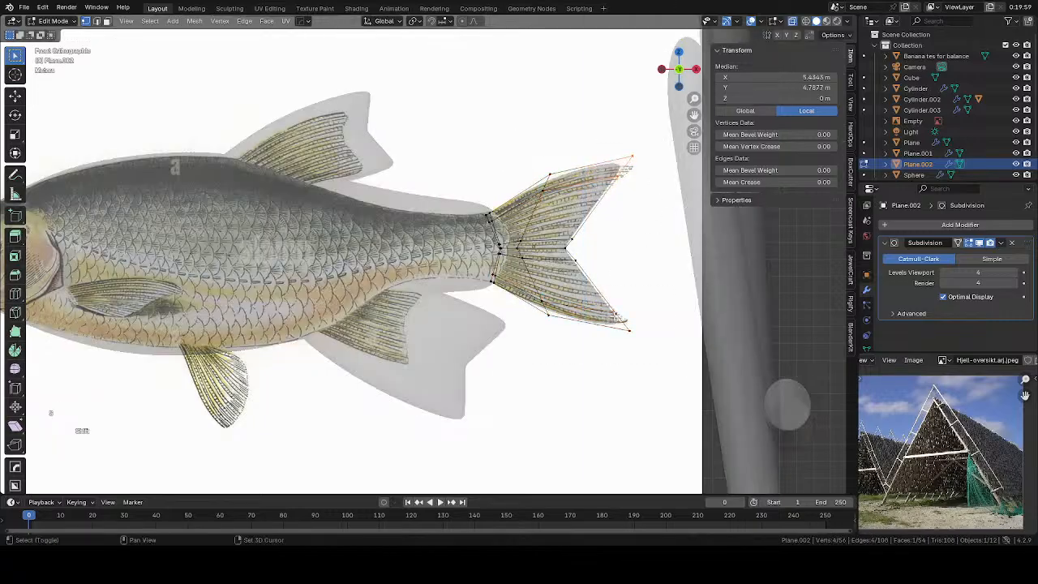
{"action": "left_click_drag", "start_coordinate": [595, 297], "coordinate": [654, 343], "text": "shift"}
{"action": "key", "text": "g"}
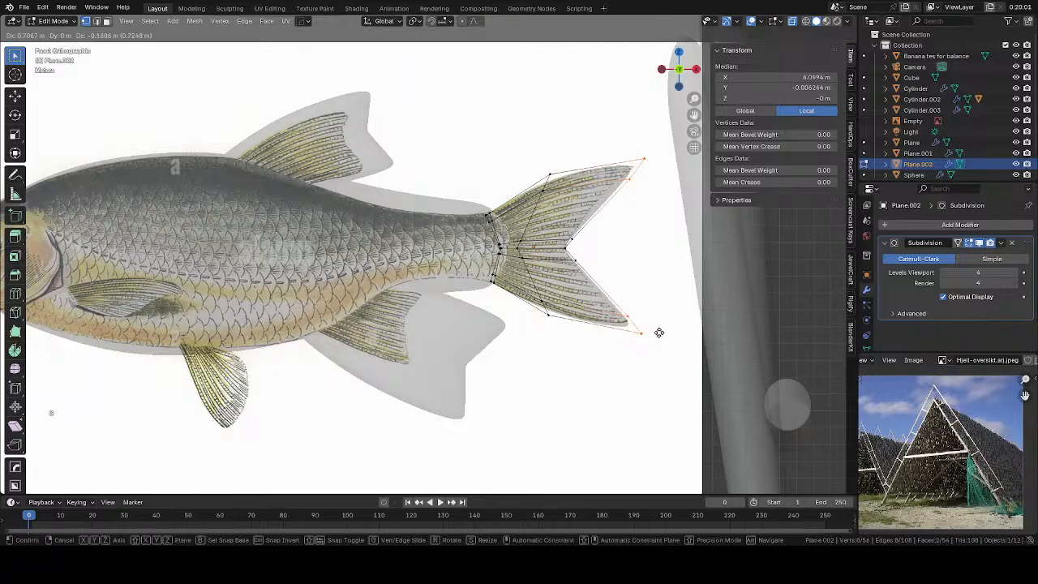
{"action": "left_click", "coordinate": [667, 333]}
Add a crosswise loop cut near the tail fin's base and scale it up along Z to about 1.19, finishing with X-ray off
{"action": "key", "text": "ctrl+r"}
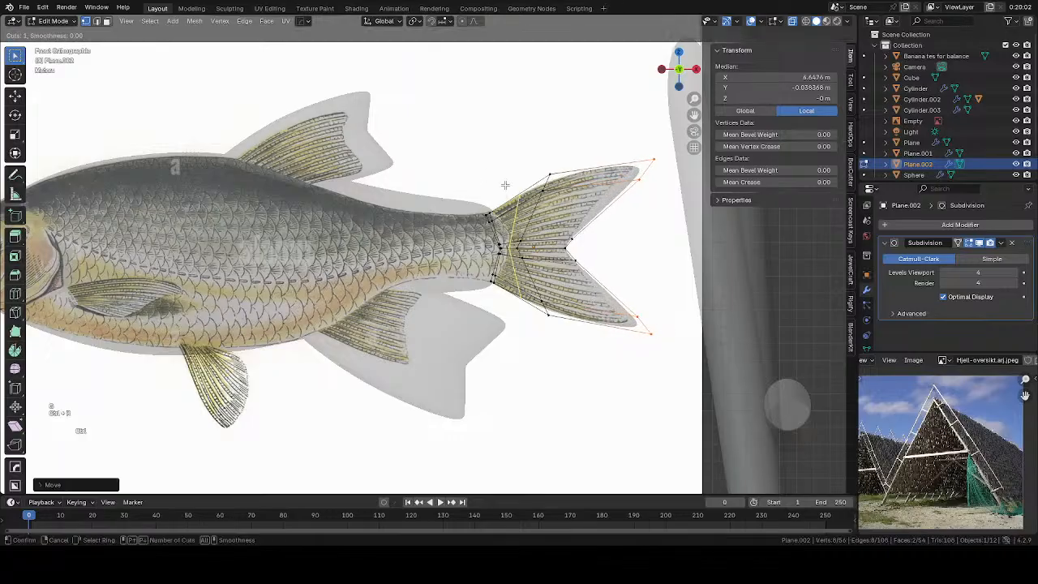
{"action": "left_click", "coordinate": [504, 186]}
{"action": "key", "text": "s"}
{"action": "middle_click", "coordinate": [594, 199]}
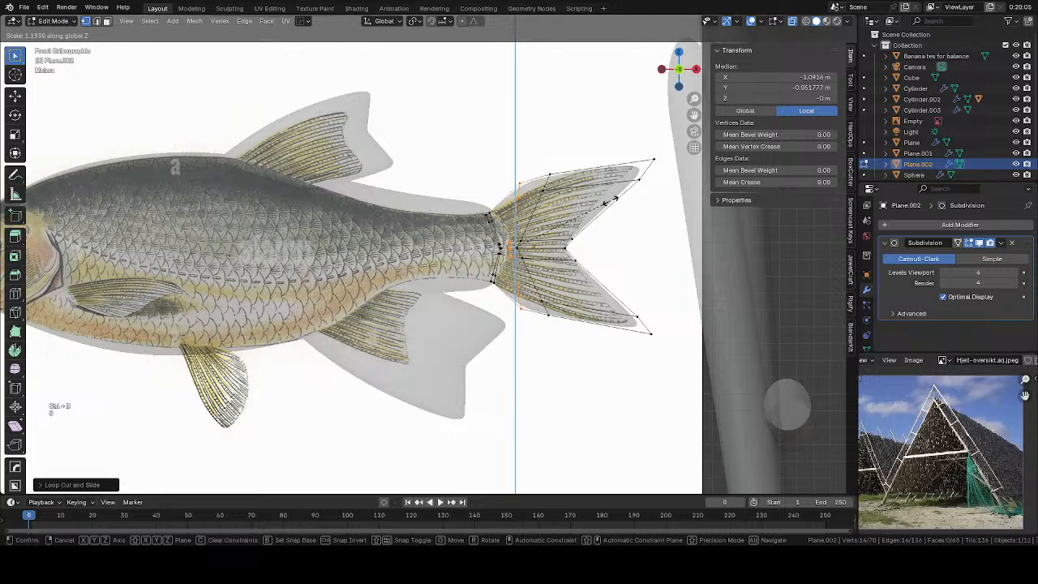
{"action": "left_click", "coordinate": [610, 204]}
{"action": "key", "text": "Tab"}
{"action": "key", "text": "alt+z"}
{"action": "scroll", "coordinate": [584, 246], "scroll_direction": "down", "scroll_amount": 3}
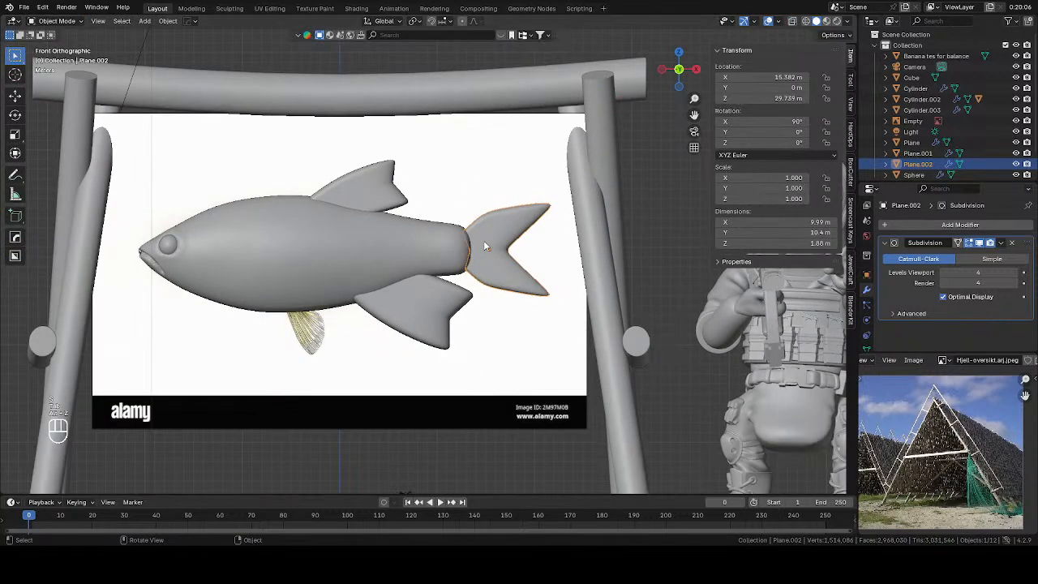
Undo the last tail fin changes and return to Object Mode
{"action": "key", "text": "ctrl+z"}
{"action": "key", "text": "Tab"}
{"action": "scroll", "coordinate": [550, 284], "scroll_direction": "down", "scroll_amount": 3}
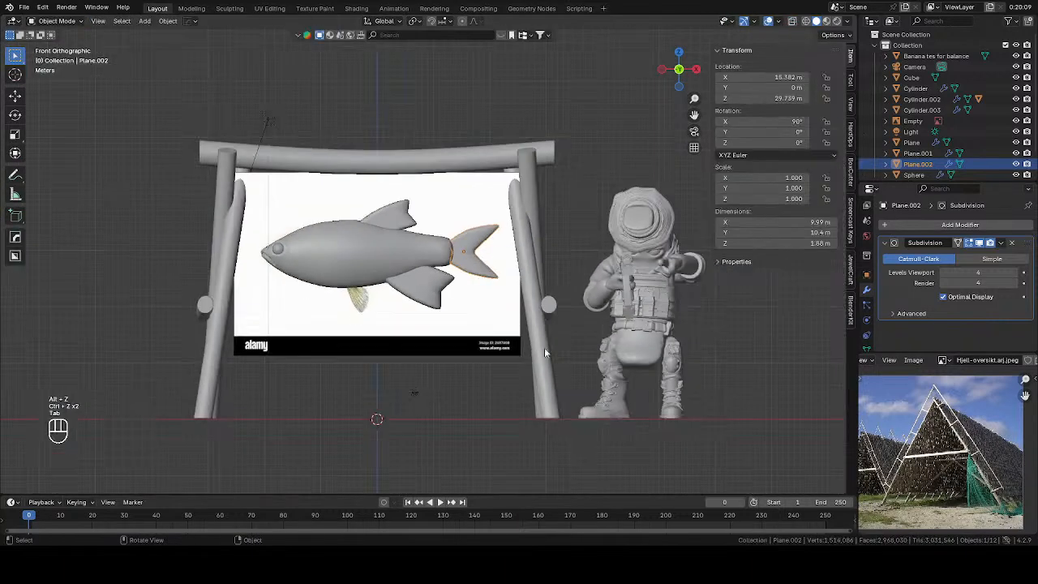
{"action": "left_click", "coordinate": [494, 310]}
Move the vertices at the tail fin's rear notch rearward along X to make the notch shallower
{"action": "left_click", "coordinate": [477, 258]}
{"action": "key", "text": "Tab"}
{"action": "key", "text": "alt+z"}
{"action": "scroll", "coordinate": [526, 247], "scroll_direction": "up", "scroll_amount": 4}
{"action": "left_click_drag", "start_coordinate": [514, 234], "coordinate": [552, 263]}
{"action": "key", "text": "g"}
{"action": "middle_click", "coordinate": [558, 267]}
{"action": "left_click", "coordinate": [560, 265]}
{"action": "key", "text": "Tab"}
{"action": "key", "text": "alt+z"}
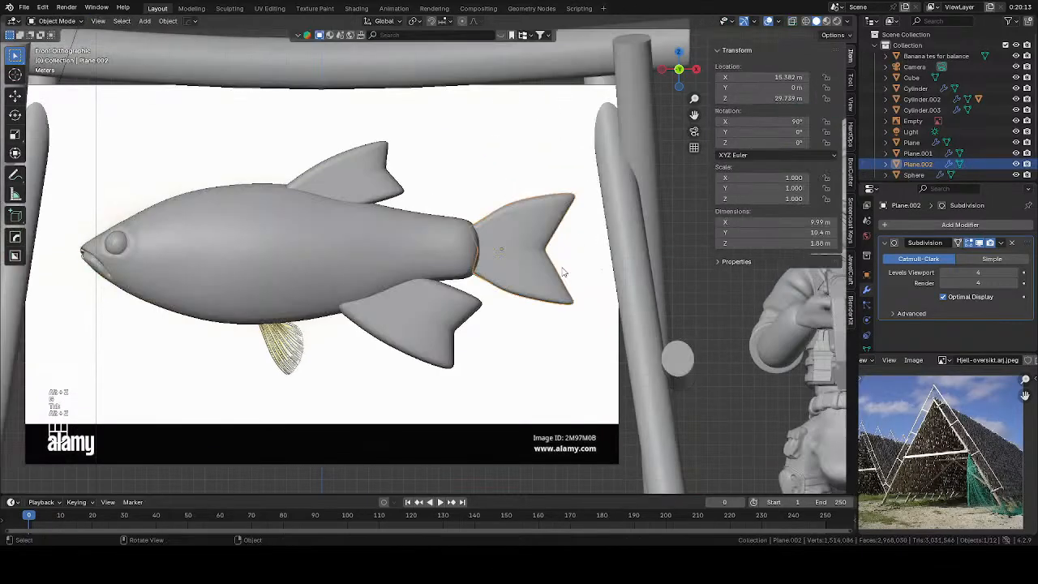
Set the base color of the diver figure's material to golden yellow
{"action": "scroll", "coordinate": [568, 275], "scroll_direction": "down", "scroll_amount": 4}
{"action": "left_click", "coordinate": [584, 291]}
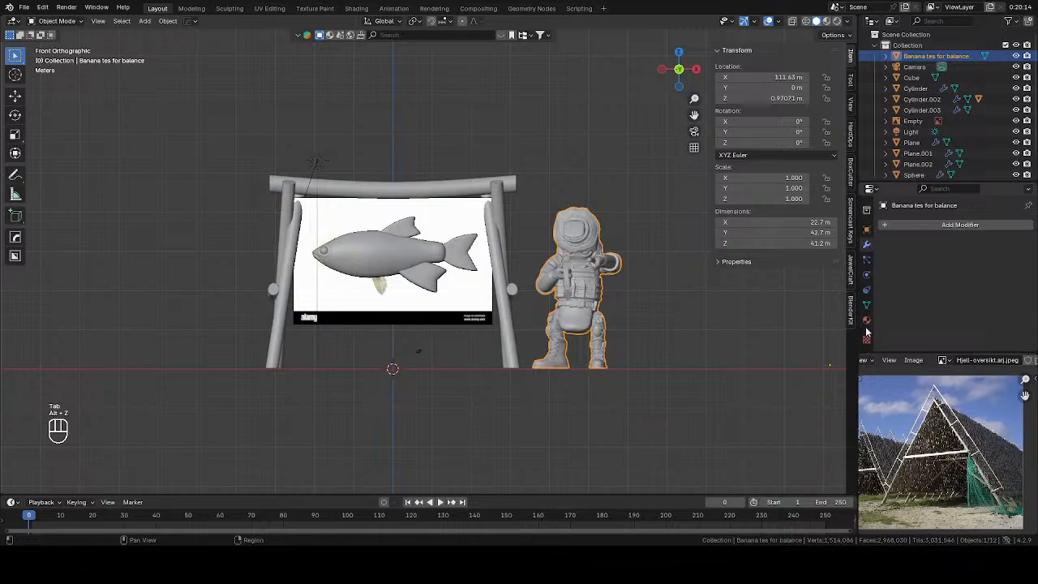
{"action": "left_click", "coordinate": [866, 321]}
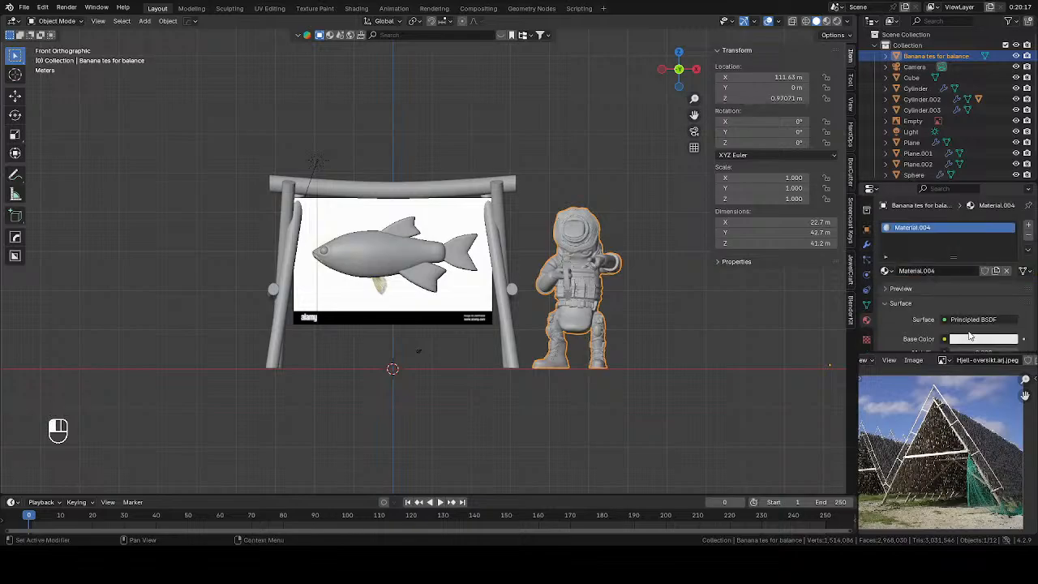
{"action": "left_click", "coordinate": [969, 338]}
{"action": "left_click_drag", "start_coordinate": [949, 301], "coordinate": [985, 301]}
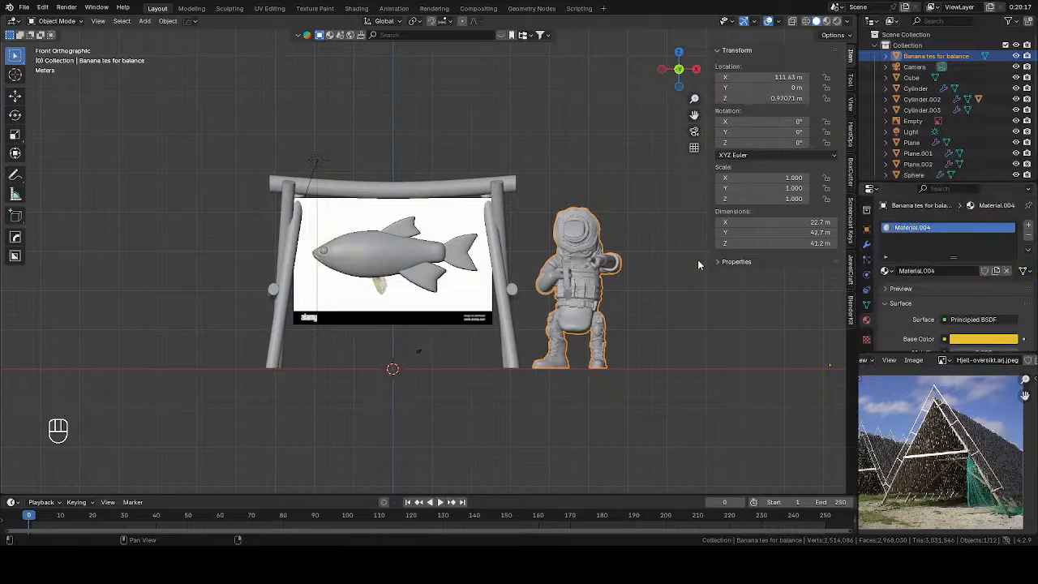
{"action": "left_click", "coordinate": [659, 304]}
Preview the fish, rack and diver figure in rendered shading from an angle and from the front
{"action": "key", "text": "z"}
{"action": "scroll", "coordinate": [654, 191], "scroll_direction": "up", "scroll_amount": 3}
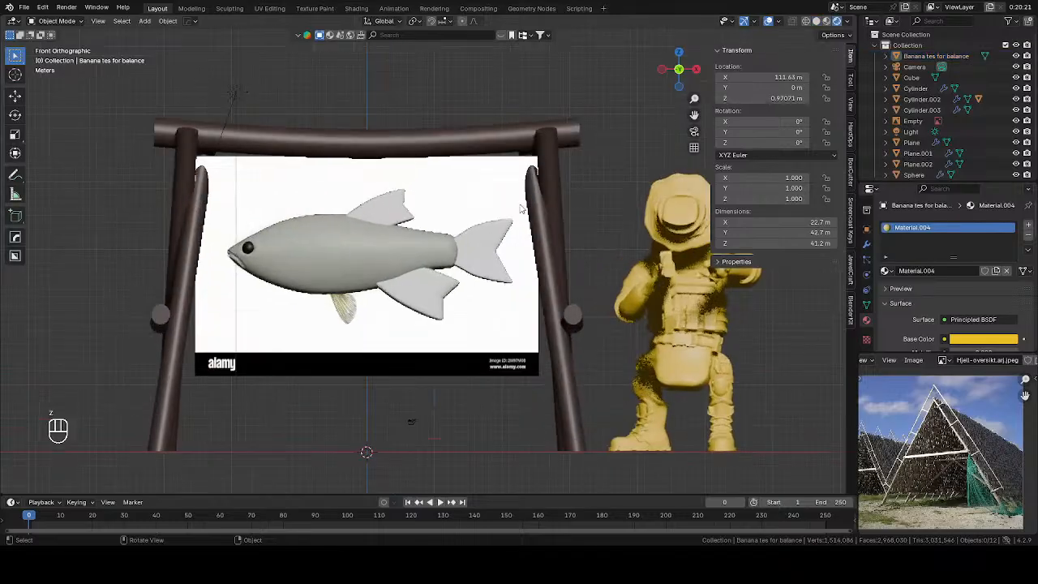
{"action": "mouse_move", "coordinate": [522, 206]}
{"action": "middle_mouse_down"}
{"action": "mouse_move", "coordinate": [578, 206]}
{"action": "mouse_move", "coordinate": [367, 245]}
{"action": "mouse_move", "coordinate": [417, 213]}
{"action": "middle_mouse_up"}
{"action": "left_click", "coordinate": [366, 244]}
{"action": "key", "text": "KP_1"}
{"action": "scroll", "coordinate": [375, 263], "scroll_direction": "up", "scroll_amount": 2}
Return to solid shading and examine the reference fish through the model with X-ray, finishing with X-ray off
{"action": "key", "text": "alt+z"}
{"action": "key", "text": "z"}
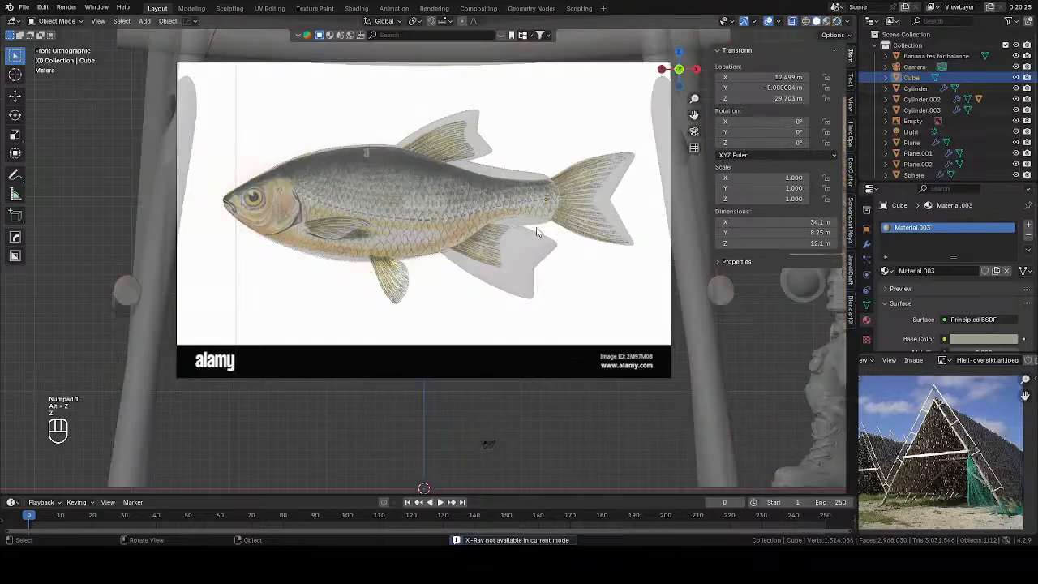
{"action": "key", "text": "z"}
{"action": "key", "text": "z"}
{"action": "scroll", "coordinate": [472, 216], "scroll_direction": "down", "scroll_amount": 2}
{"action": "left_click", "coordinate": [470, 381]}
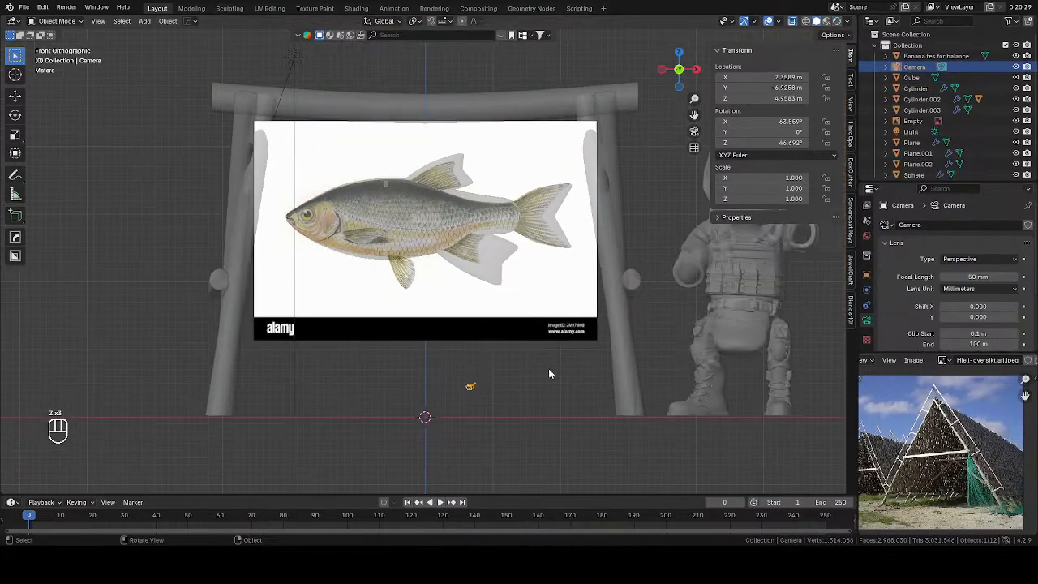
{"action": "key", "text": "alt+z"}
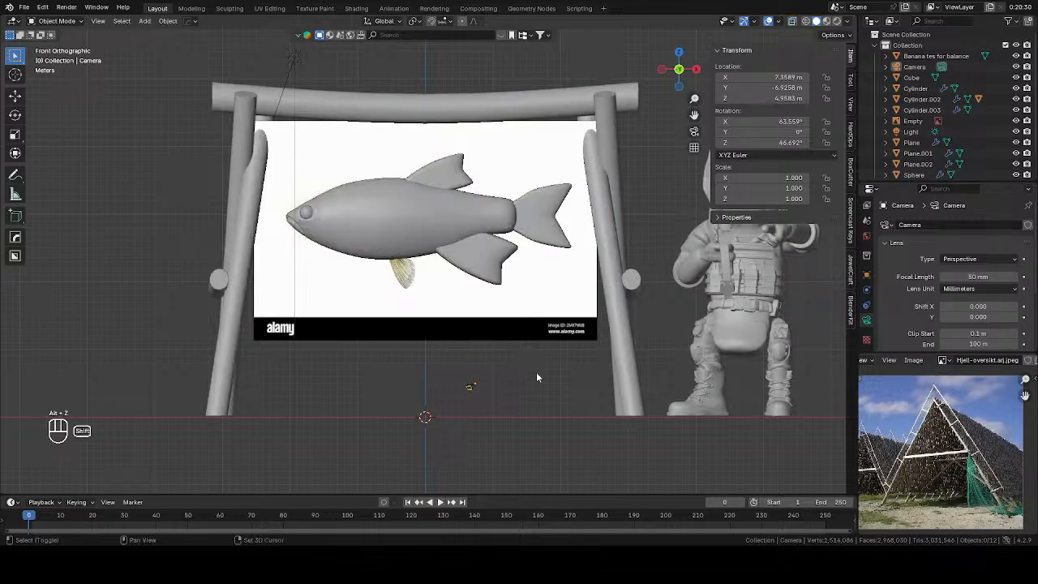
Add a new mesh plane at the world origin
{"action": "key", "text": "shift+a"}
{"action": "mouse_move", "coordinate": [523, 331]}
{"action": "left_click", "coordinate": [578, 336]}
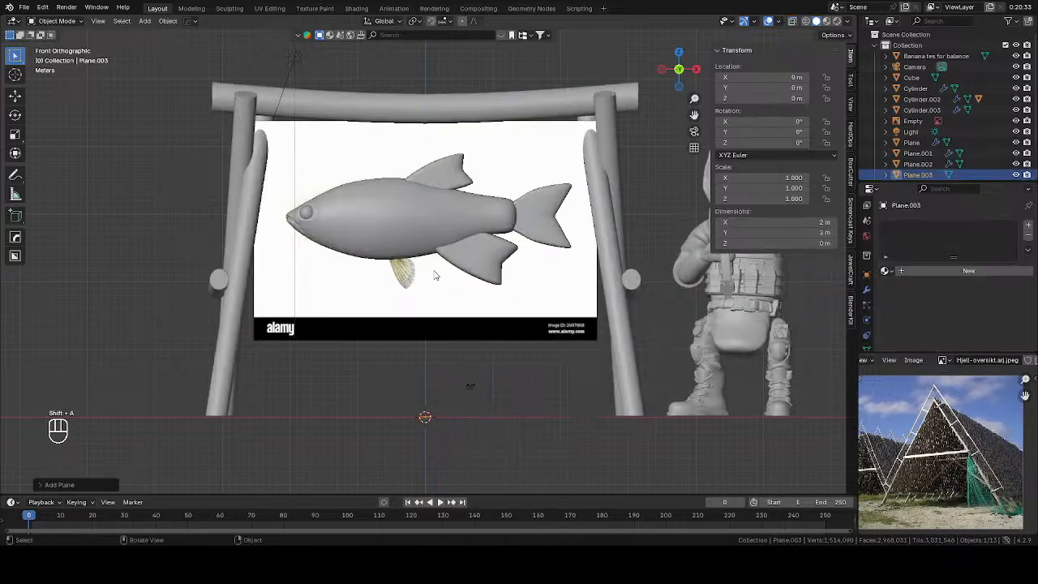
Rotate the new plane 90° about X and move it onto the reference belly fin's root under the fish
{"action": "type", "text": "r0"}
{"action": "key", "text": "Return"}
{"action": "key", "text": "g"}
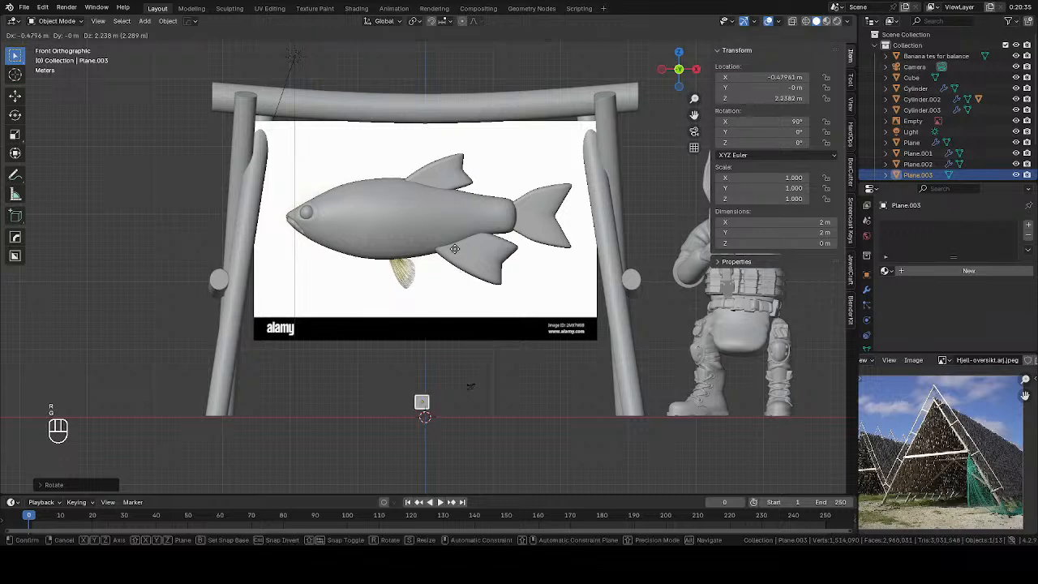
{"action": "left_click", "coordinate": [429, 108]}
{"action": "scroll", "coordinate": [429, 259], "scroll_direction": "up", "scroll_amount": 2}
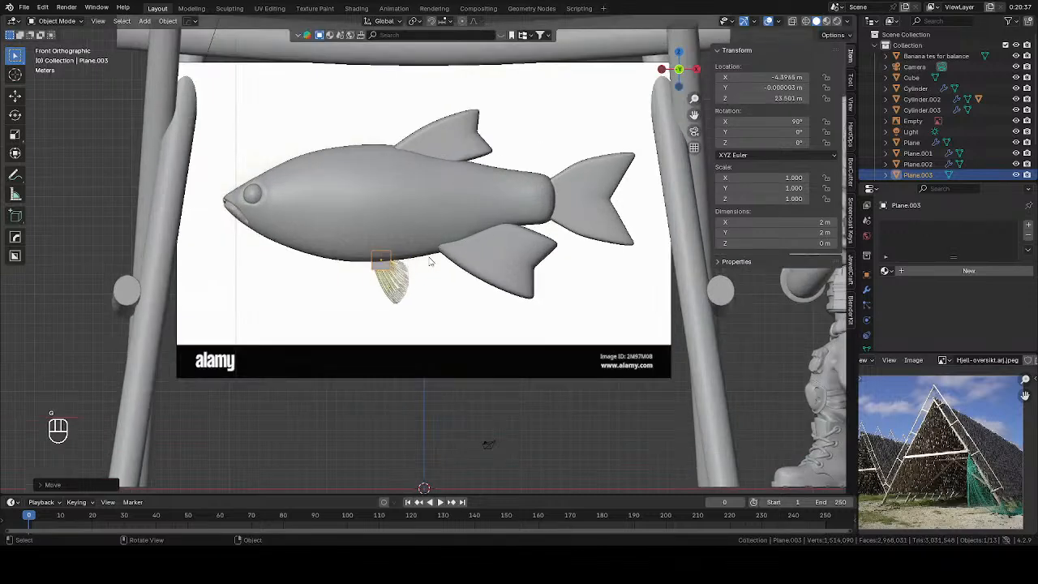
In Edit Mode with X-ray on, rotate the plane's lower edge and move it towards the reference belly fin's tip
{"action": "key", "text": "Tab"}
{"action": "scroll", "coordinate": [428, 249], "scroll_direction": "up", "scroll_amount": 3}
{"action": "key", "text": "alt+z"}
{"action": "left_click_drag", "start_coordinate": [317, 262], "coordinate": [440, 331]}
{"action": "key", "text": "r"}
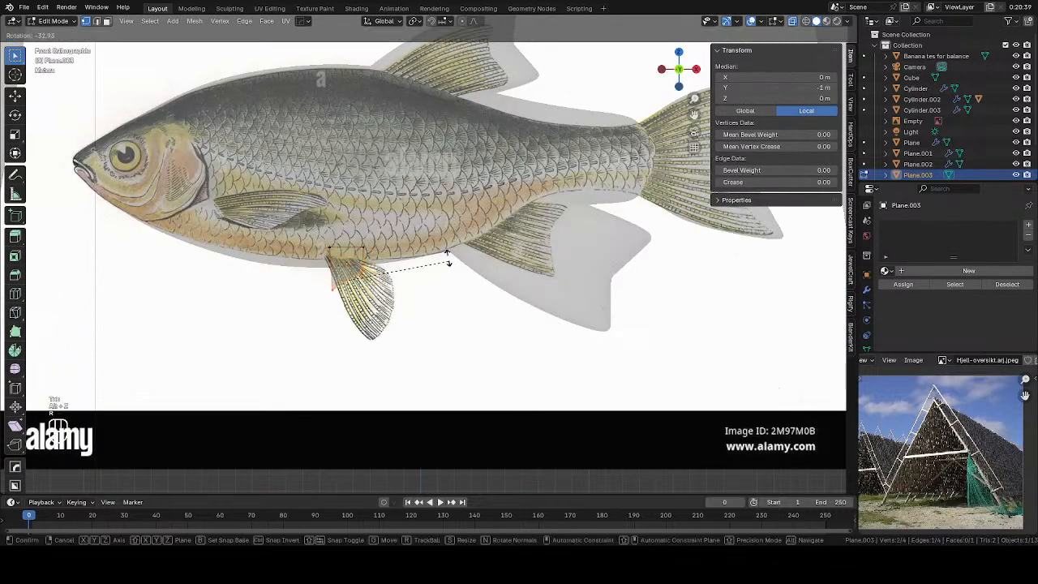
{"action": "left_click", "coordinate": [453, 259]}
{"action": "key", "text": "g"}
{"action": "left_click", "coordinate": [487, 306]}
Move the plane's remaining corners onto the reference belly fin's rear edge and its root at the body
{"action": "left_click_drag", "start_coordinate": [387, 297], "coordinate": [422, 322]}
{"action": "key", "text": "g"}
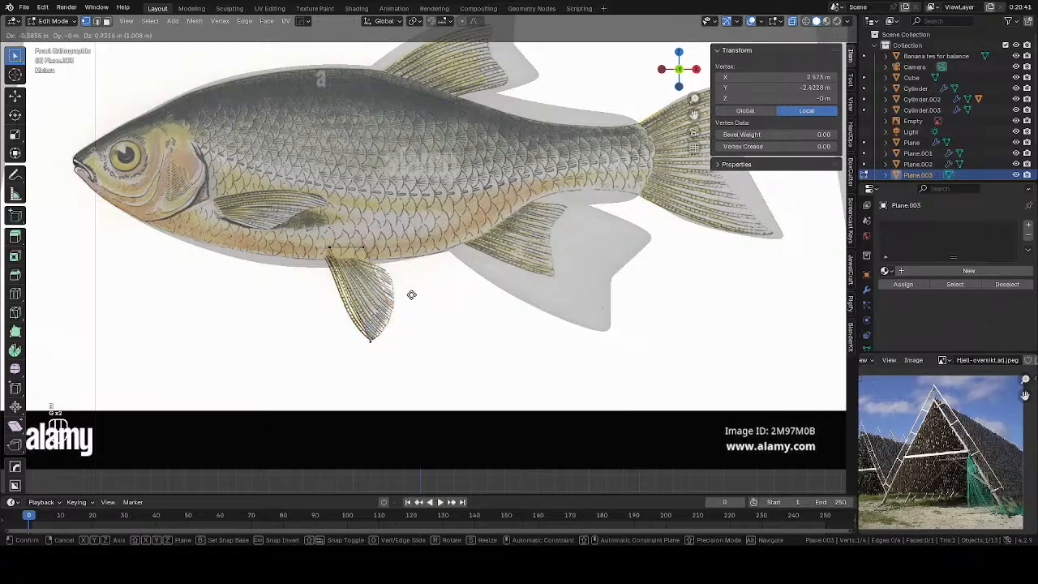
{"action": "left_click", "coordinate": [416, 270]}
{"action": "key", "text": "g"}
{"action": "left_click_drag", "start_coordinate": [322, 232], "coordinate": [379, 260]}
{"action": "left_click", "coordinate": [329, 273]}
{"action": "key", "text": "g"}
{"action": "left_click", "coordinate": [363, 263]}
{"action": "left_click_drag", "start_coordinate": [306, 239], "coordinate": [332, 263]}
{"action": "key", "text": "g"}
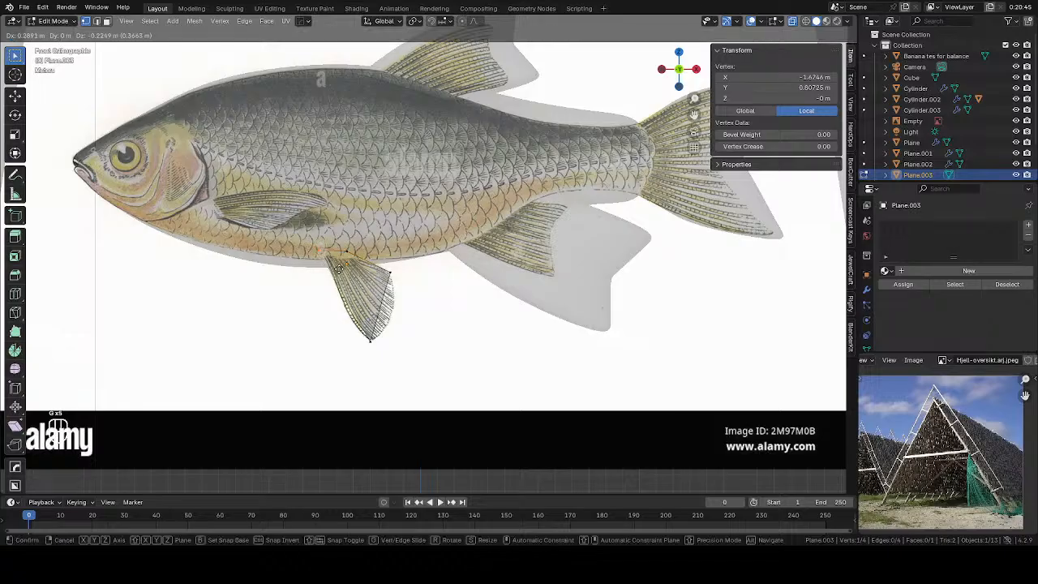
{"action": "left_click", "coordinate": [343, 276]}
Add two crossing loop cuts to the belly fin plane, one in each direction
{"action": "key", "text": "ctrl+r"}
{"action": "left_click", "coordinate": [374, 268]}
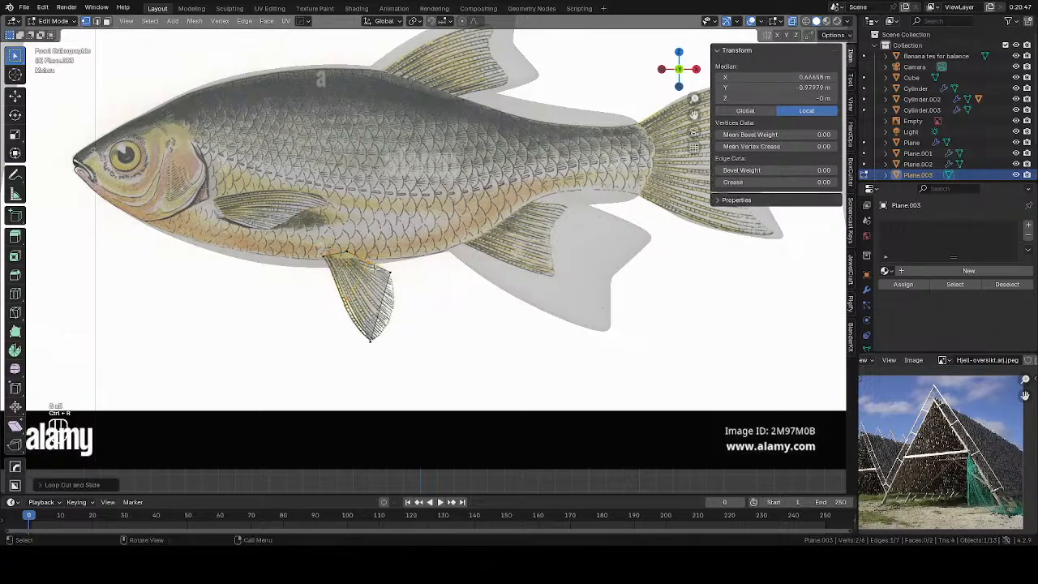
{"action": "key", "text": "ctrl+r"}
{"action": "left_click", "coordinate": [379, 299]}
{"action": "left_click", "coordinate": [379, 298]}
Move the midpoint vertices of the belly fin's rear and front edges onto the reference outline
{"action": "left_click", "coordinate": [385, 309]}
{"action": "key", "text": "g"}
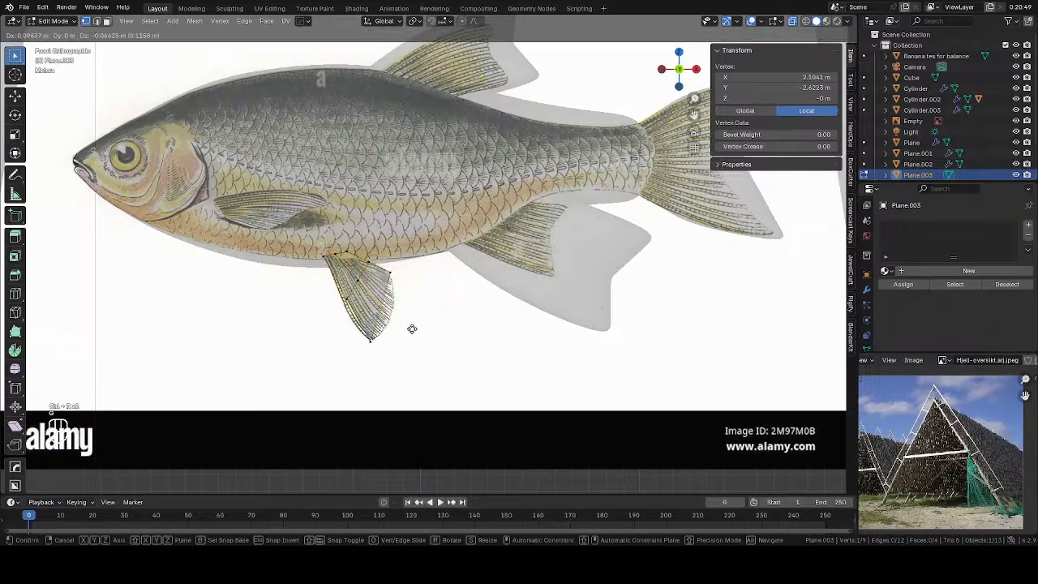
{"action": "left_click", "coordinate": [422, 335]}
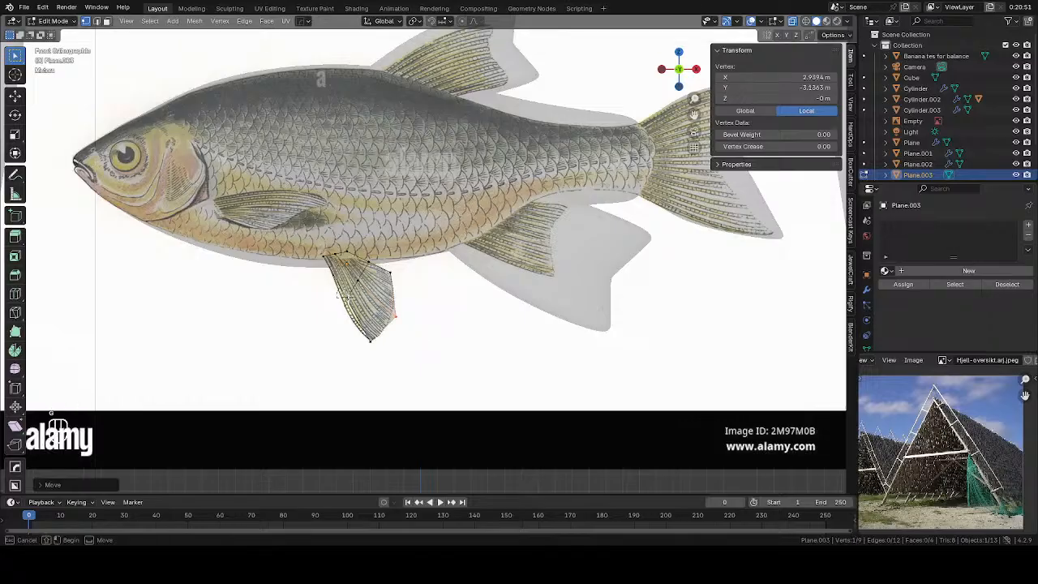
{"action": "left_click", "coordinate": [353, 317]}
{"action": "key", "text": "g"}
{"action": "left_click", "coordinate": [350, 321]}
Examine the belly fin's vertices from an angle, then return to front view in Object Mode with X-ray off
{"action": "left_click", "coordinate": [333, 256]}
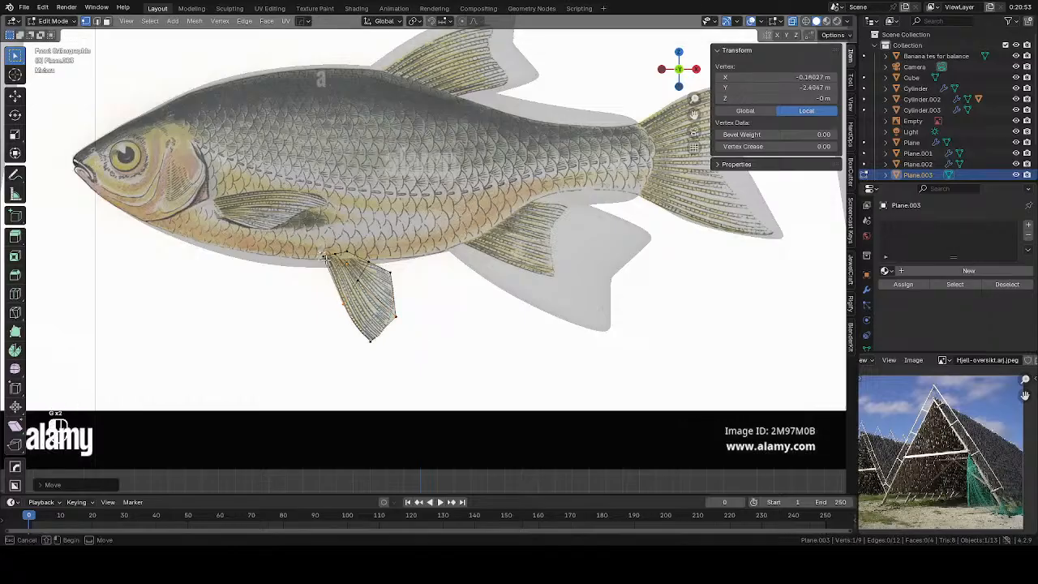
{"action": "left_click", "coordinate": [417, 314]}
{"action": "middle_click_drag", "start_coordinate": [417, 313], "coordinate": [365, 315]}
{"action": "left_click", "coordinate": [340, 305]}
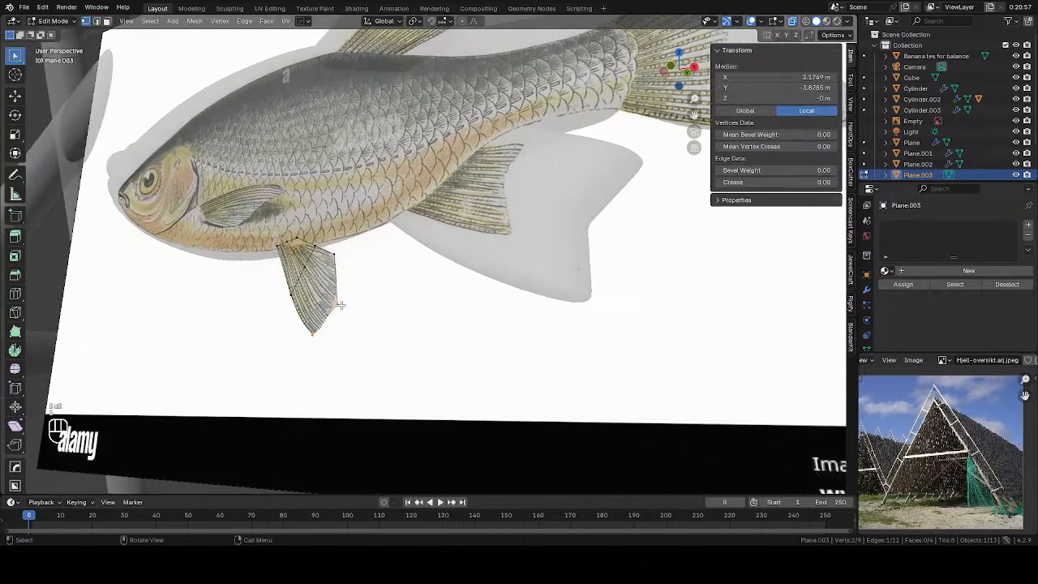
{"action": "left_click", "coordinate": [344, 302]}
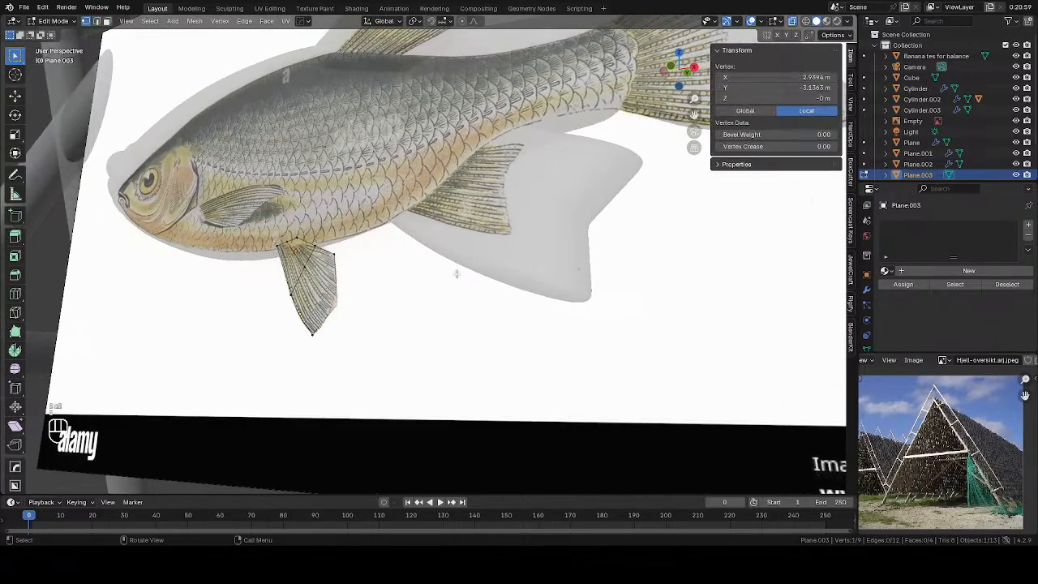
{"action": "key", "text": "KP_1"}
{"action": "key", "text": "Tab"}
{"action": "key", "text": "alt+z"}
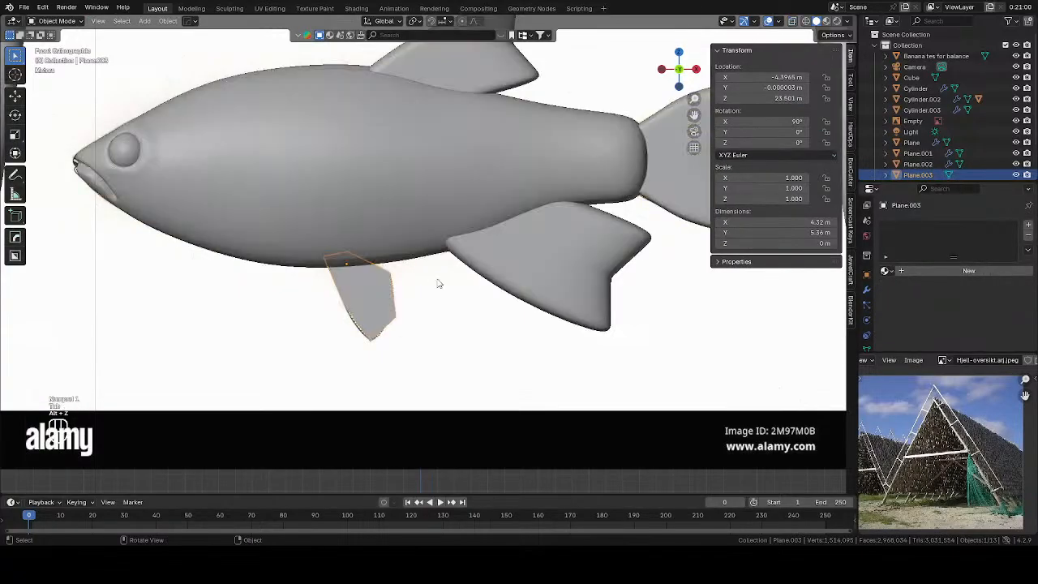
Add a Subdivision Surface modifier to the belly fin with viewport and render levels of 3
{"action": "scroll", "coordinate": [438, 283], "scroll_direction": "down", "scroll_amount": 3}
{"action": "left_click", "coordinate": [865, 291]}
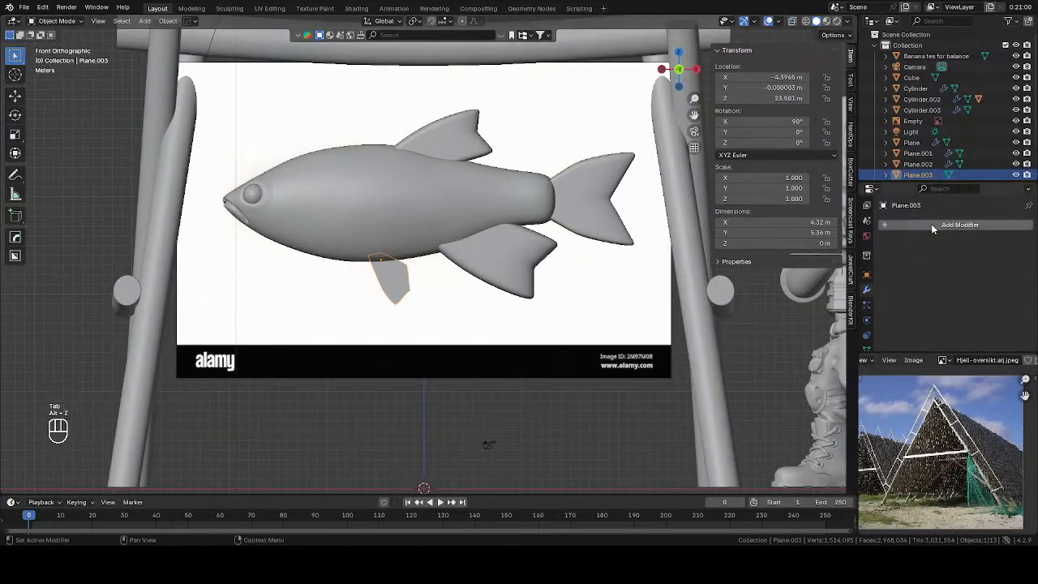
{"action": "left_click", "coordinate": [932, 225]}
{"action": "mouse_move", "coordinate": [932, 224]}
{"action": "left_click", "coordinate": [810, 369]}
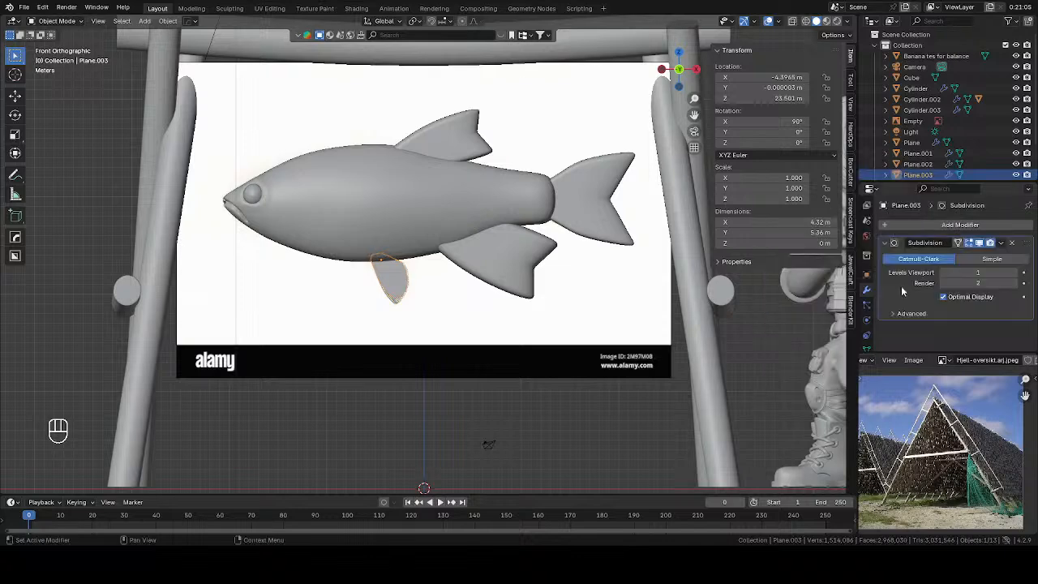
{"action": "left_click", "coordinate": [1014, 282]}
{"action": "key", "text": "Tab"}
{"action": "scroll", "coordinate": [493, 227], "scroll_direction": "up", "scroll_amount": 2}
{"action": "key", "text": "Tab"}
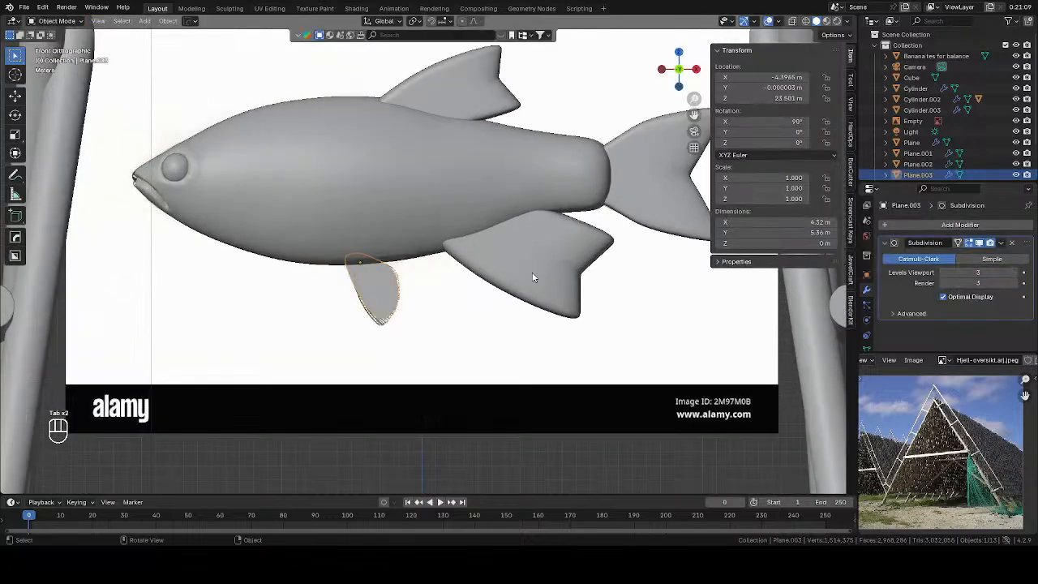
Scale the whole belly fin object up to about 1.218
{"action": "key", "text": "Tab"}
{"action": "key", "text": "s"}
{"action": "left_click", "coordinate": [568, 283]}
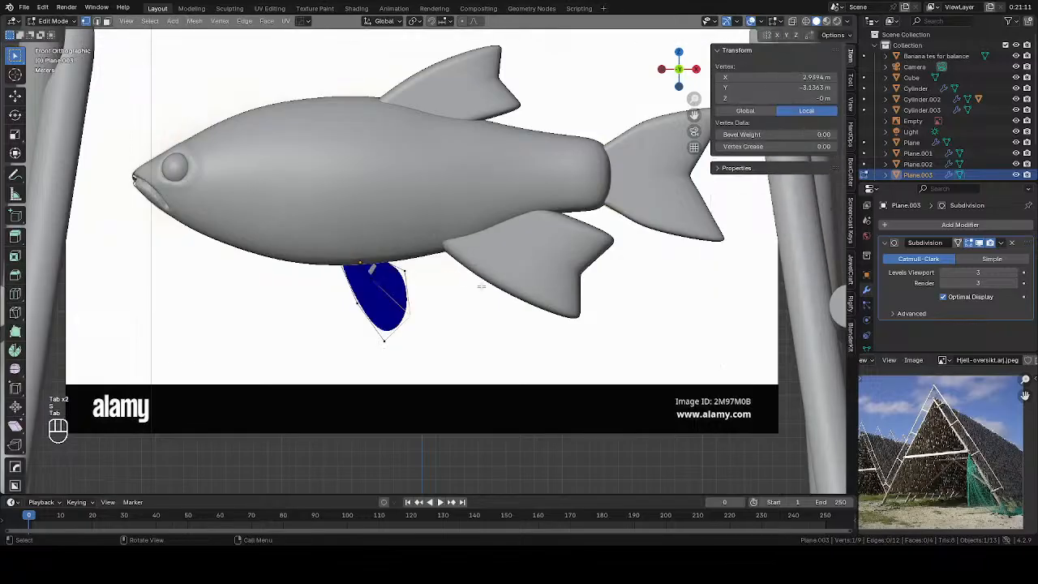
{"action": "scroll", "coordinate": [478, 286], "scroll_direction": "up", "scroll_amount": 2}
{"action": "key", "text": "alt+z"}
{"action": "key", "text": "alt+z"}
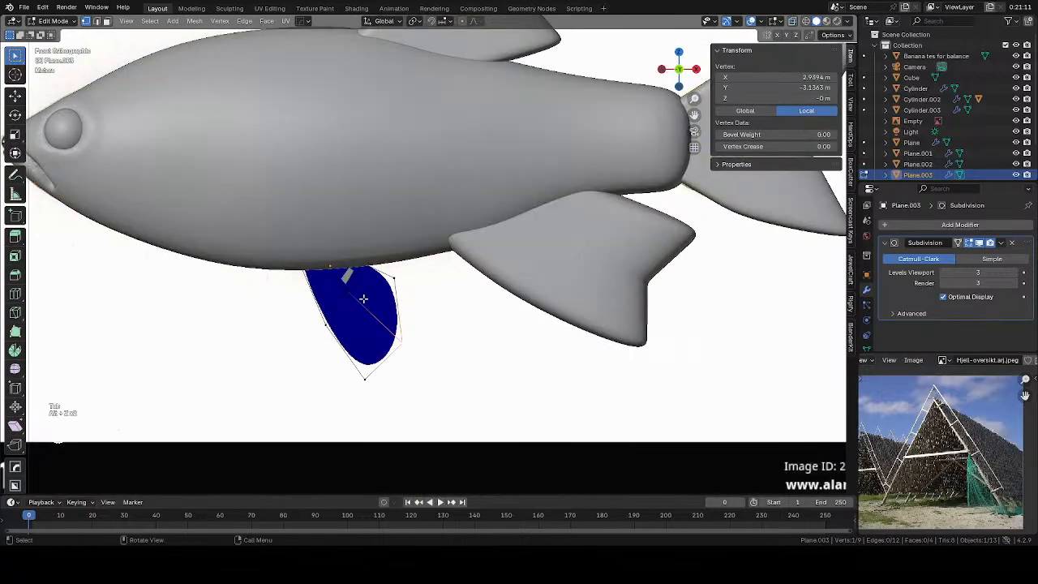
{"action": "key", "text": "ctrl+r"}
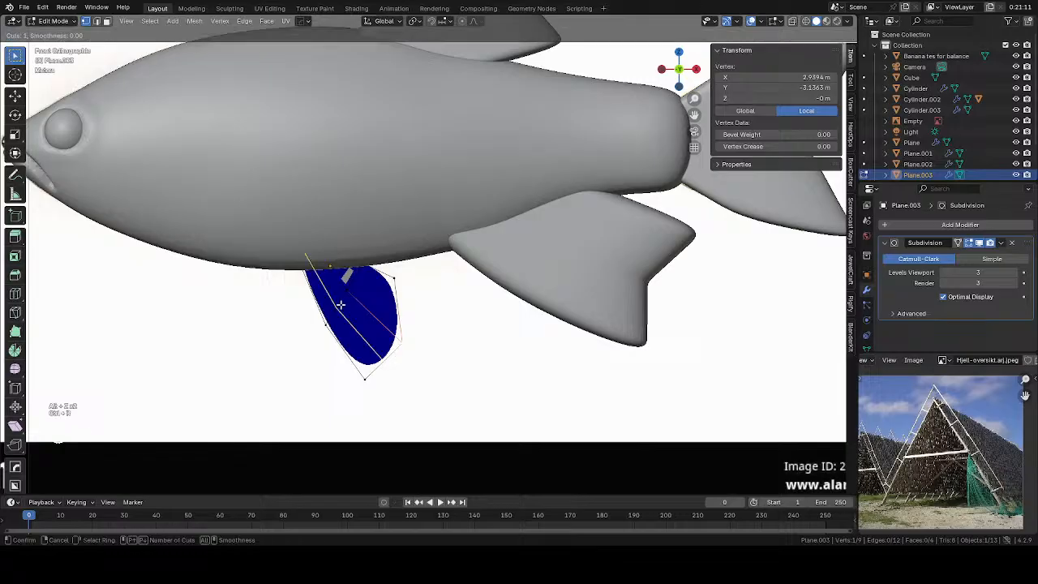
{"action": "left_click", "coordinate": [327, 295]}
{"action": "left_click", "coordinate": [343, 313]}
{"action": "key", "text": "ctrl+z"}
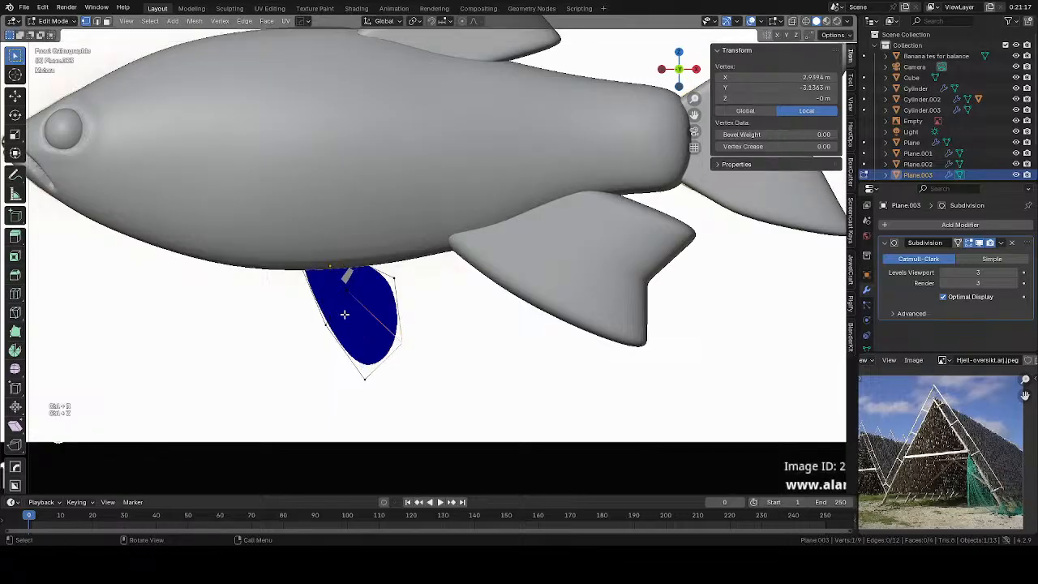
Add a crosswise loop cut to the belly fin and compare its outline with the reference using X-ray
{"action": "key", "text": "ctrl+r"}
{"action": "left_click", "coordinate": [352, 306]}
{"action": "left_click", "coordinate": [316, 301]}
{"action": "key", "text": "Tab"}
{"action": "key", "text": "alt+z"}
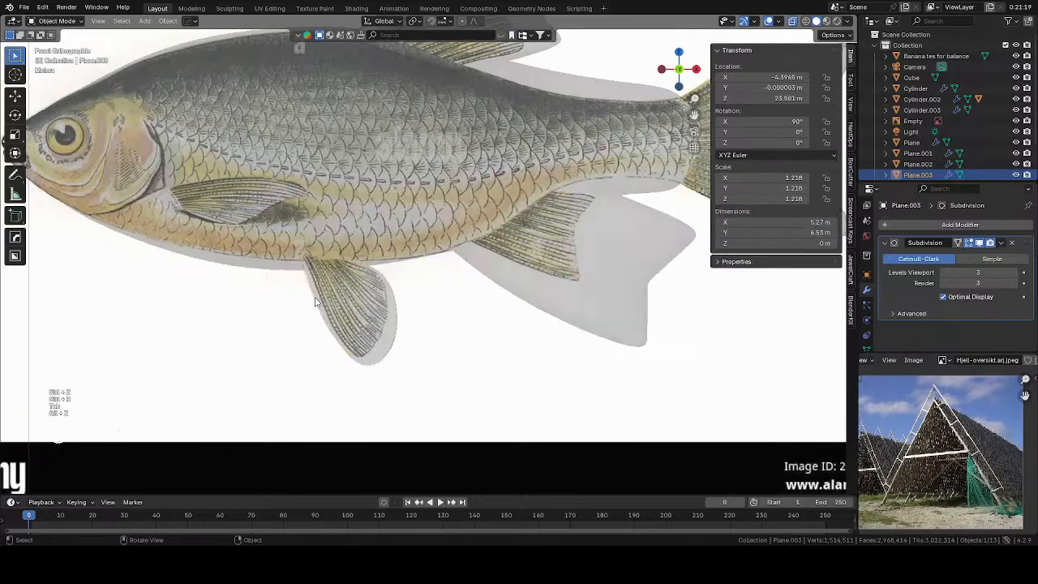
{"action": "key", "text": "alt+z"}
{"action": "key", "text": "Tab"}
{"action": "key", "text": "alt+z"}
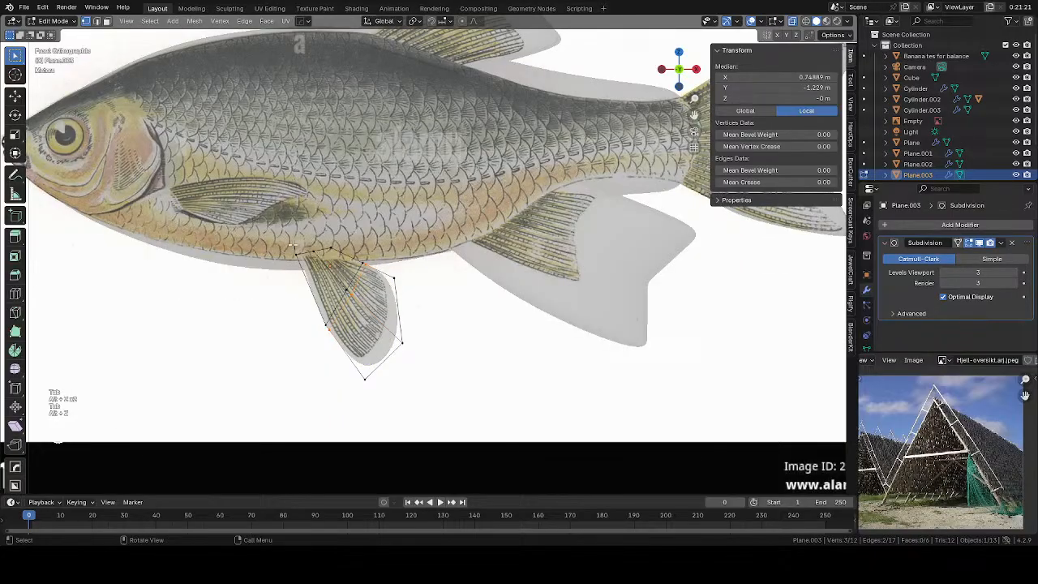
Move the belly fin's front root corner inward to match the reference fin's root
{"action": "key", "text": "b"}
{"action": "left_click_drag", "start_coordinate": [309, 268], "coordinate": [320, 297]}
{"action": "key", "text": "g"}
{"action": "left_click", "coordinate": [334, 241]}
Add a loop cut near the belly fin's root and adjust its front edge vertex to the reference outline
{"action": "key", "text": "ctrl+r"}
{"action": "left_click", "coordinate": [333, 268]}
{"action": "right_click", "coordinate": [333, 268]}
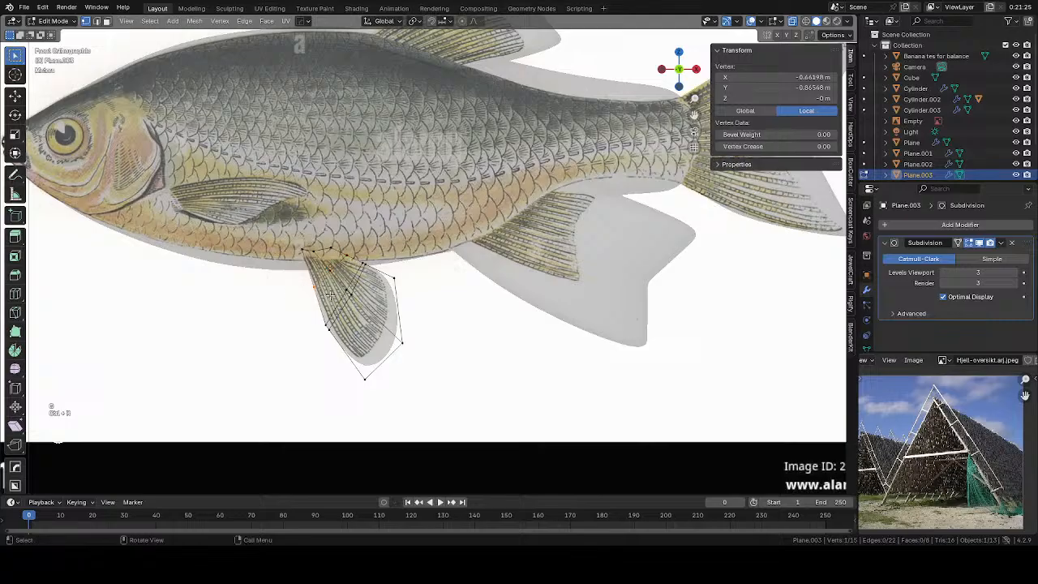
{"action": "key", "text": "g"}
{"action": "left_click", "coordinate": [331, 293]}
{"action": "key", "text": "Tab"}
{"action": "key", "text": "alt+z"}
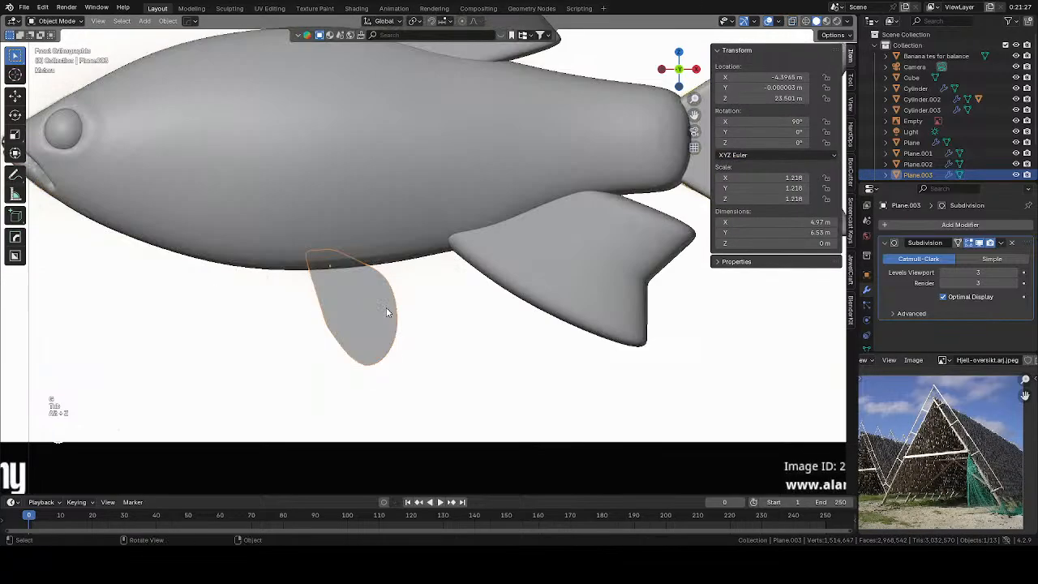
Check the tail fin's subdivision levels and set the belly fin's viewport and render levels to 4
{"action": "scroll", "coordinate": [387, 308], "scroll_direction": "down", "scroll_amount": 4}
{"action": "middle_click_drag", "start_coordinate": [424, 300], "coordinate": [431, 262]}
{"action": "left_click", "coordinate": [517, 185]}
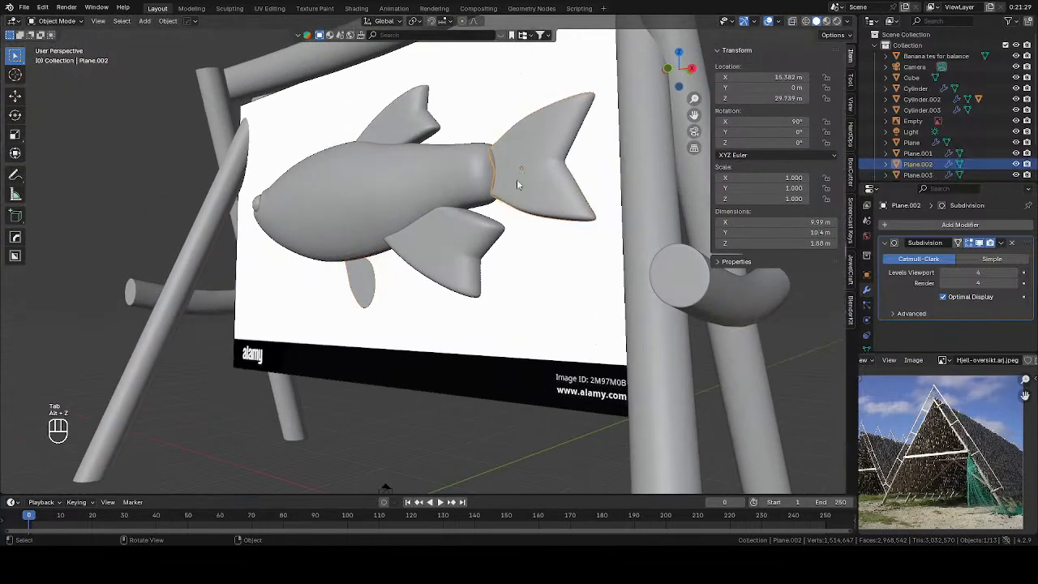
{"action": "left_click", "coordinate": [365, 292]}
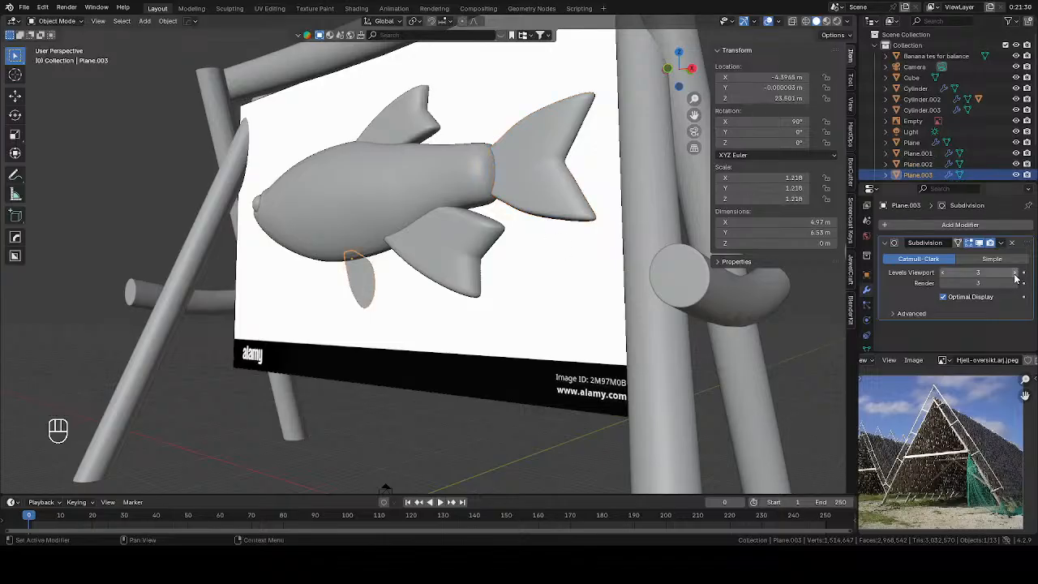
Add a Solidify modifier to the belly fin with a thickness of 0.85 m
{"action": "left_click", "coordinate": [959, 225]}
{"action": "mouse_move", "coordinate": [929, 231]}
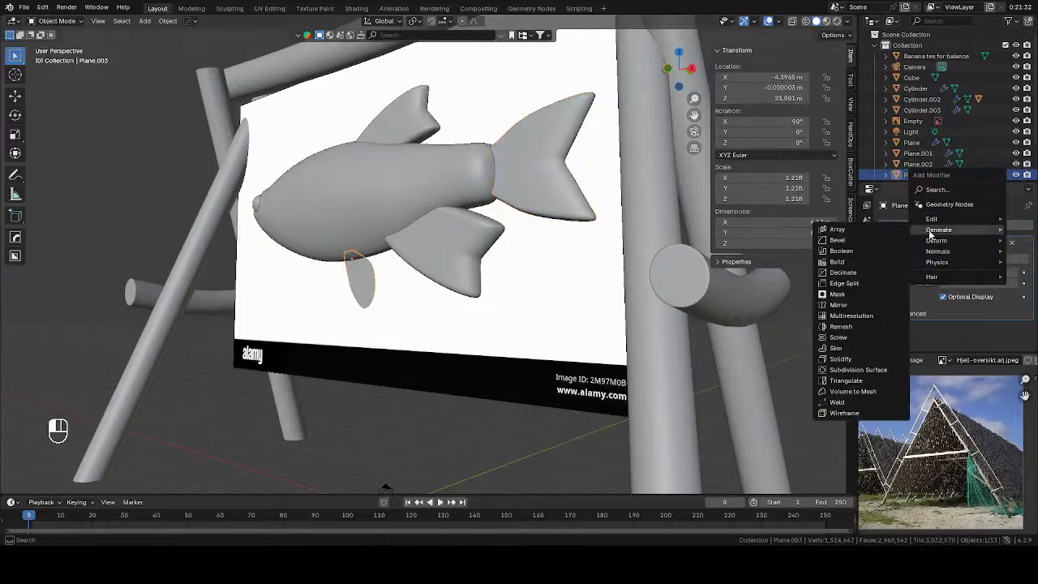
{"action": "left_click", "coordinate": [843, 360]}
{"action": "middle_click_drag", "start_coordinate": [673, 324], "coordinate": [596, 308]}
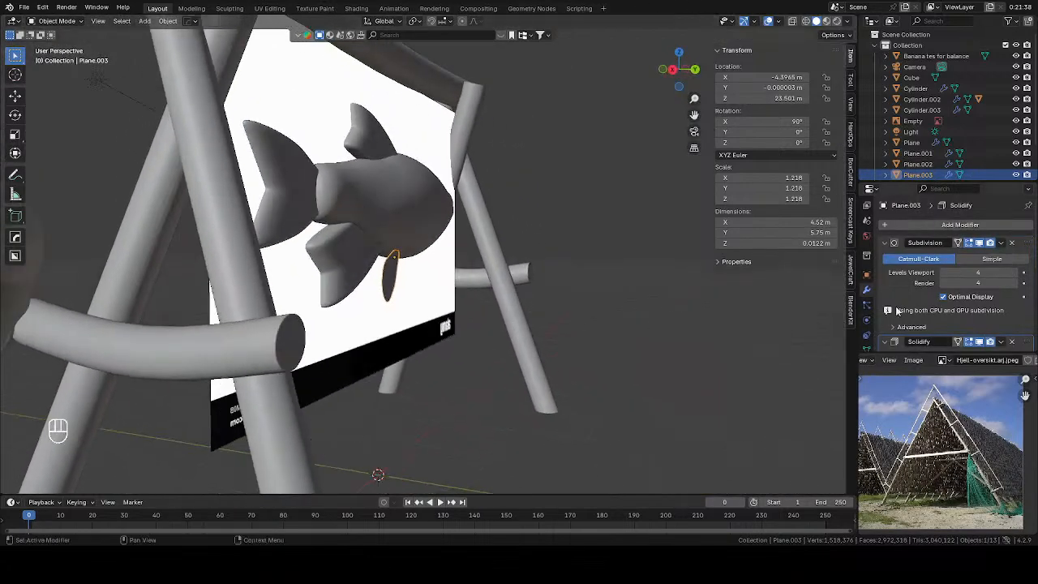
{"action": "scroll", "coordinate": [898, 310], "scroll_direction": "down", "scroll_amount": 2}
{"action": "scroll", "coordinate": [980, 321], "scroll_direction": "down", "scroll_amount": 1}
{"action": "left_click_drag", "start_coordinate": [980, 322], "coordinate": [1006, 248]}
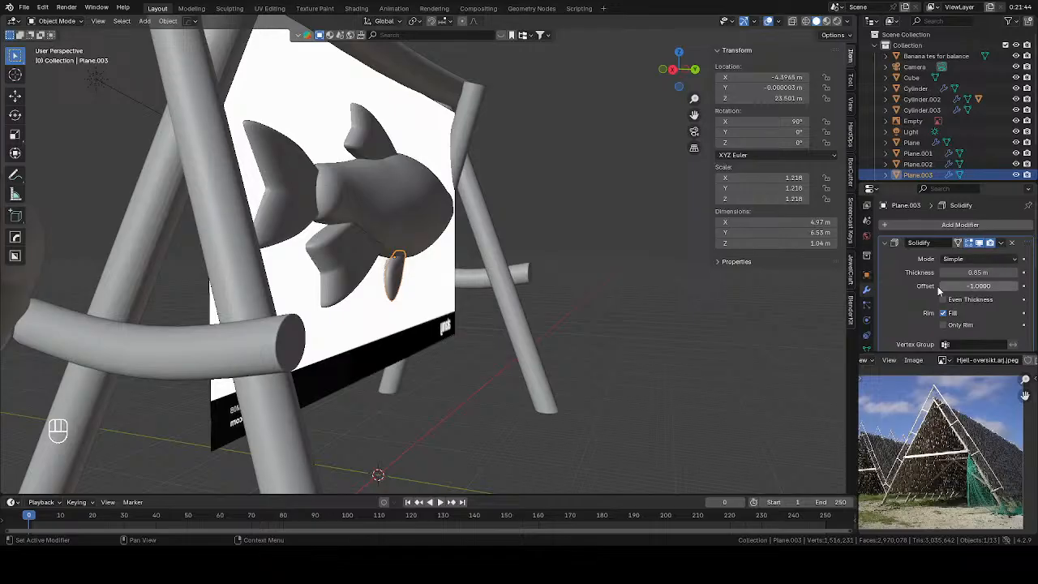
Increase the Solidify thickness until the belly fin is about 1.19 m thick, then apply the Solidify modifier
{"action": "scroll", "coordinate": [452, 262], "scroll_direction": "up", "scroll_amount": 3}
{"action": "middle_click_drag", "start_coordinate": [451, 261], "coordinate": [539, 269]}
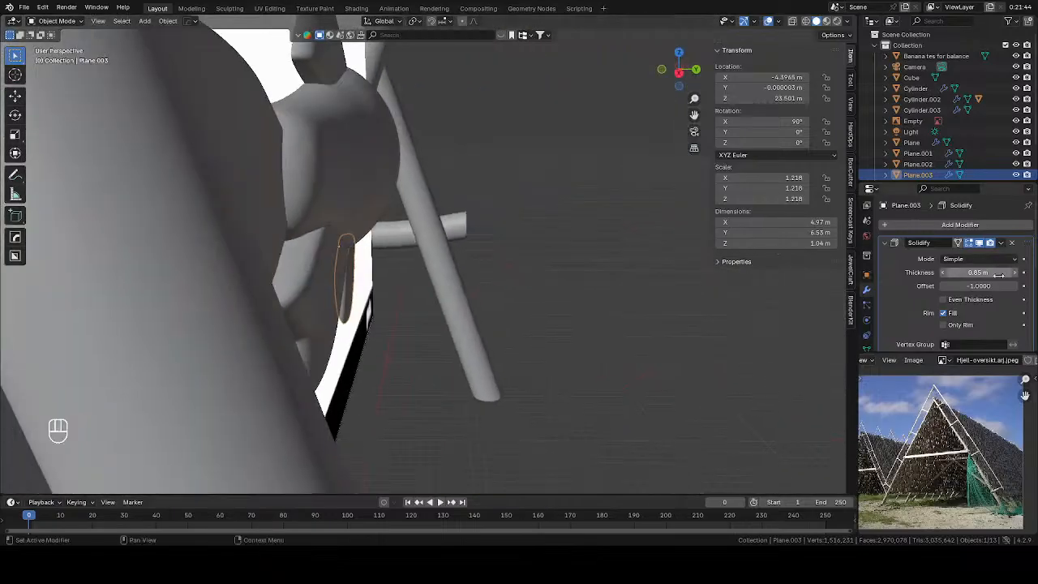
{"action": "left_click_drag", "start_coordinate": [979, 273], "coordinate": [989, 273]}
{"action": "middle_click_drag", "start_coordinate": [462, 251], "coordinate": [586, 243]}
{"action": "middle_click_drag", "start_coordinate": [414, 276], "coordinate": [559, 263]}
{"action": "left_click", "coordinate": [1001, 243]}
{"action": "left_click", "coordinate": [992, 257]}
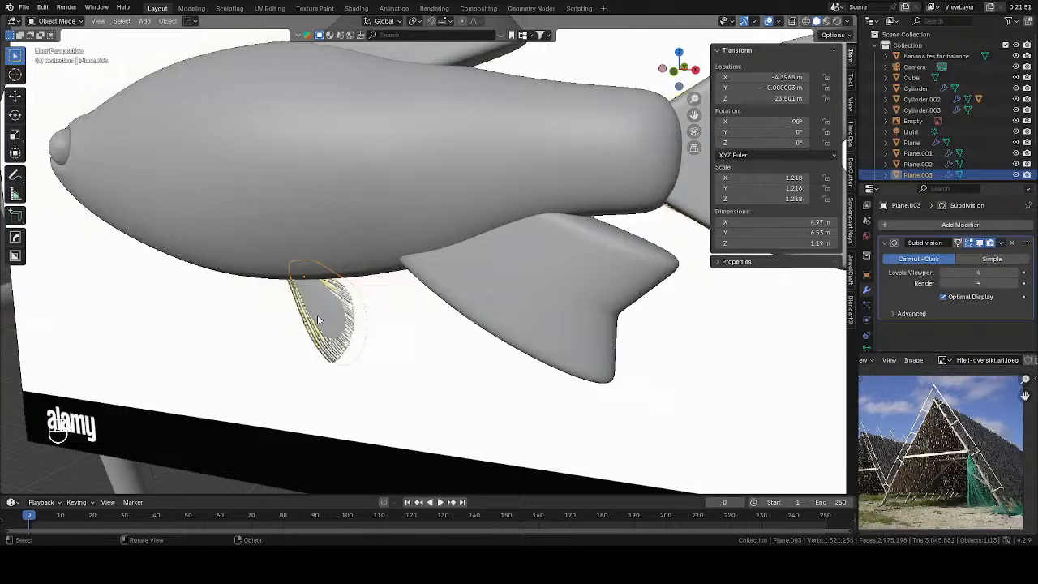
Set the belly fin's origin to its geometry
{"action": "scroll", "coordinate": [316, 308], "scroll_direction": "down", "scroll_amount": 4}
{"action": "middle_click_drag", "start_coordinate": [348, 308], "coordinate": [365, 271]}
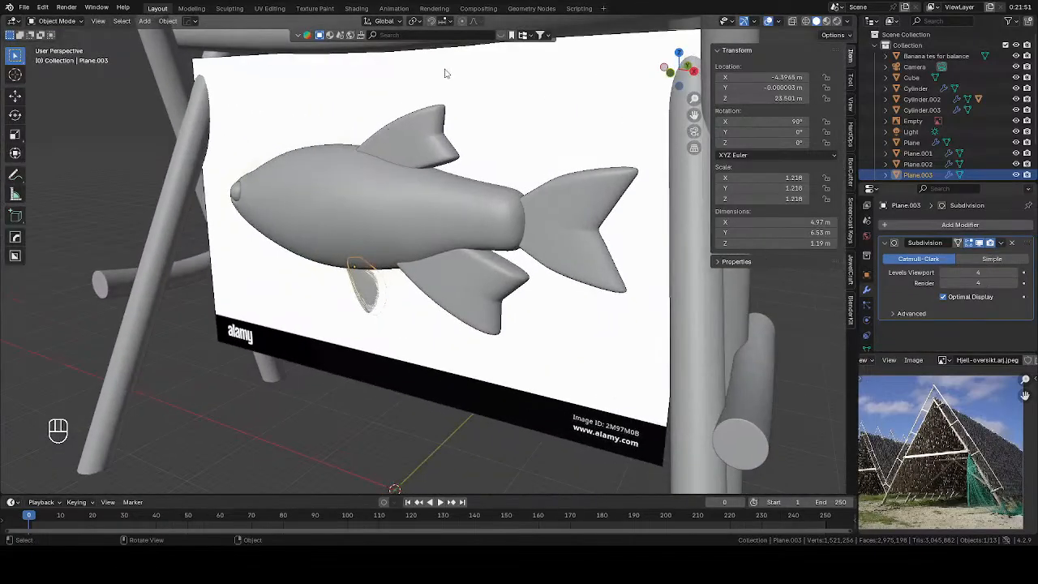
{"action": "left_click", "coordinate": [167, 20]}
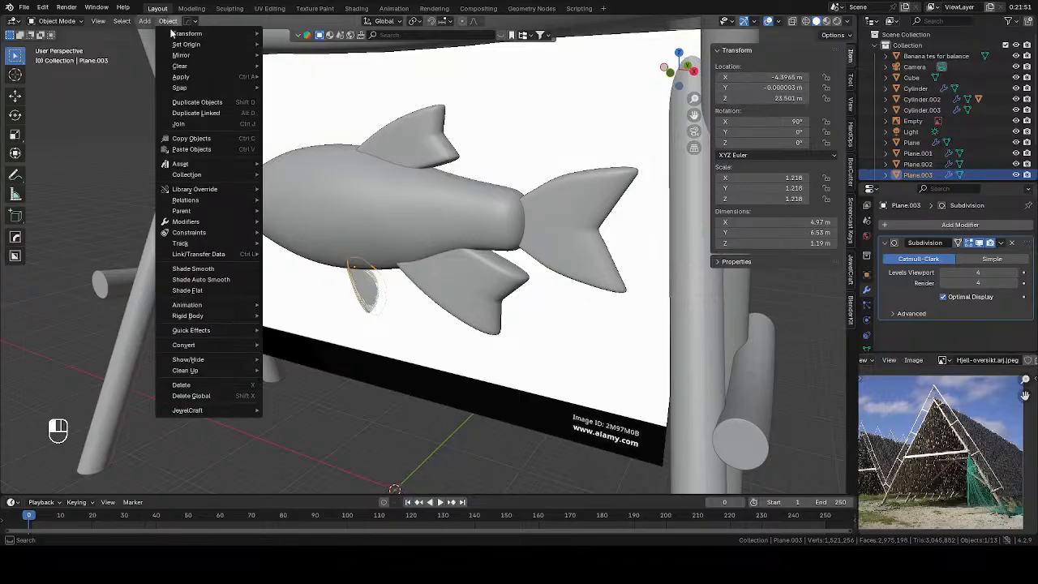
{"action": "mouse_move", "coordinate": [196, 50]}
{"action": "left_click", "coordinate": [306, 55]}
Set the belly fin's Y location to 0 m to center it under the body, and check it in front view
{"action": "middle_click_drag", "start_coordinate": [349, 202], "coordinate": [520, 146]}
{"action": "scroll", "coordinate": [489, 289], "scroll_direction": "up", "scroll_amount": 4}
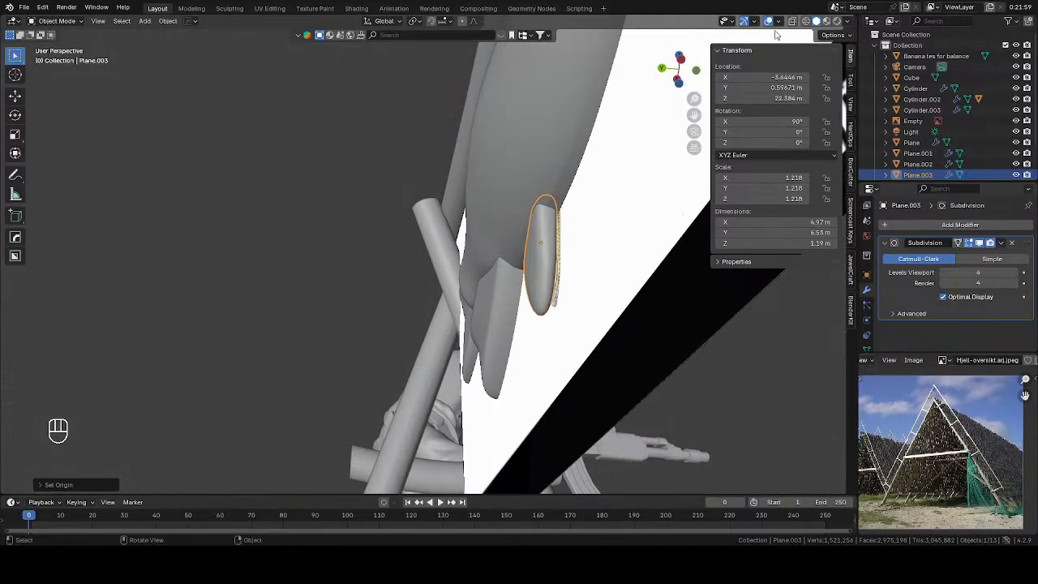
{"action": "left_click", "coordinate": [757, 88]}
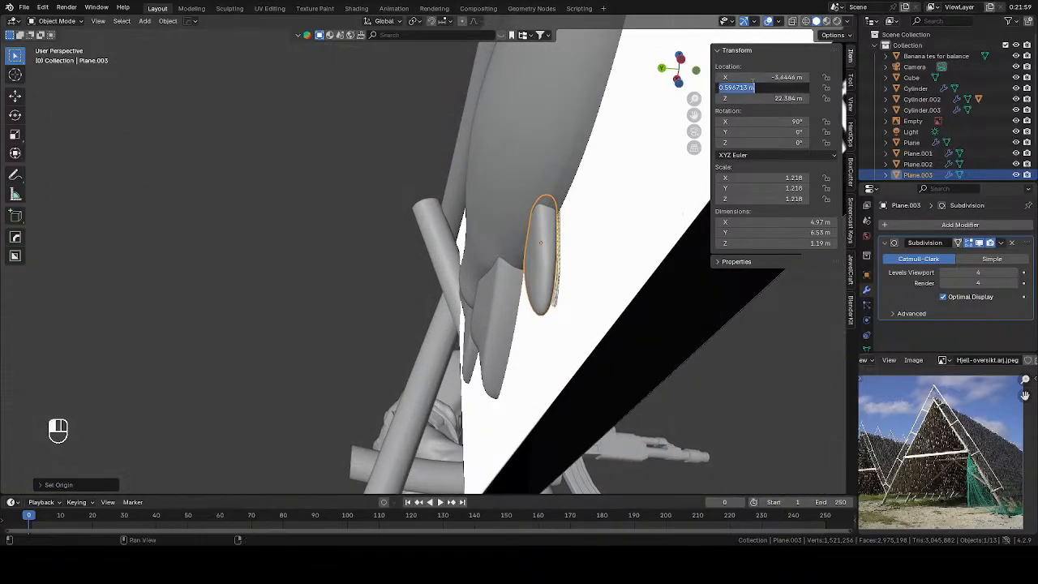
{"action": "key", "text": "Return"}
{"action": "middle_click_drag", "start_coordinate": [545, 229], "coordinate": [615, 259]}
{"action": "key", "text": "KP_1"}
{"action": "scroll", "coordinate": [503, 331], "scroll_direction": "up", "scroll_amount": 3}
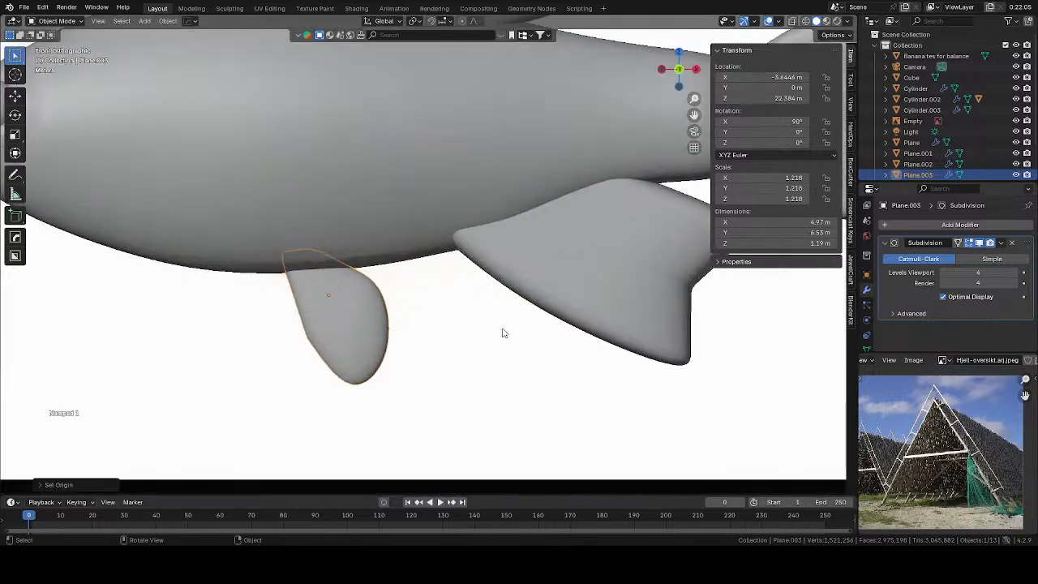
Enlarge the belly fin to a scale of about 1.694, shift it into place and tilt it about -9° on Y
{"action": "key", "text": "s"}
{"action": "left_click", "coordinate": [557, 328]}
{"action": "key", "text": "g"}
{"action": "key", "text": "r"}
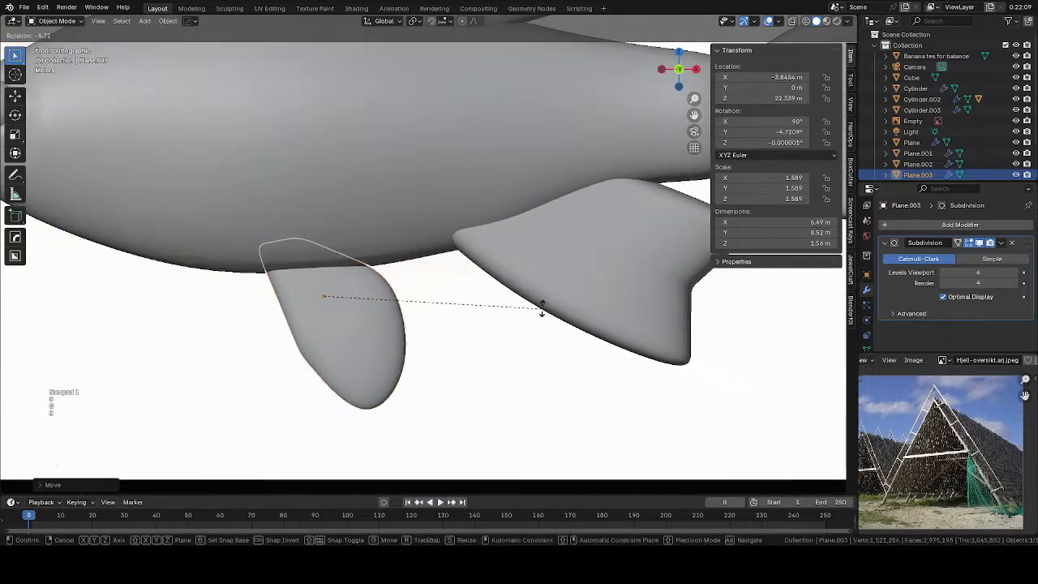
{"action": "left_click", "coordinate": [469, 298]}
{"action": "scroll", "coordinate": [466, 301], "scroll_direction": "down", "scroll_amount": 3}
{"action": "key", "text": "s"}
{"action": "left_click", "coordinate": [475, 300]}
{"action": "middle_click_drag", "start_coordinate": [484, 297], "coordinate": [539, 280]}
{"action": "key", "text": "KP_1"}
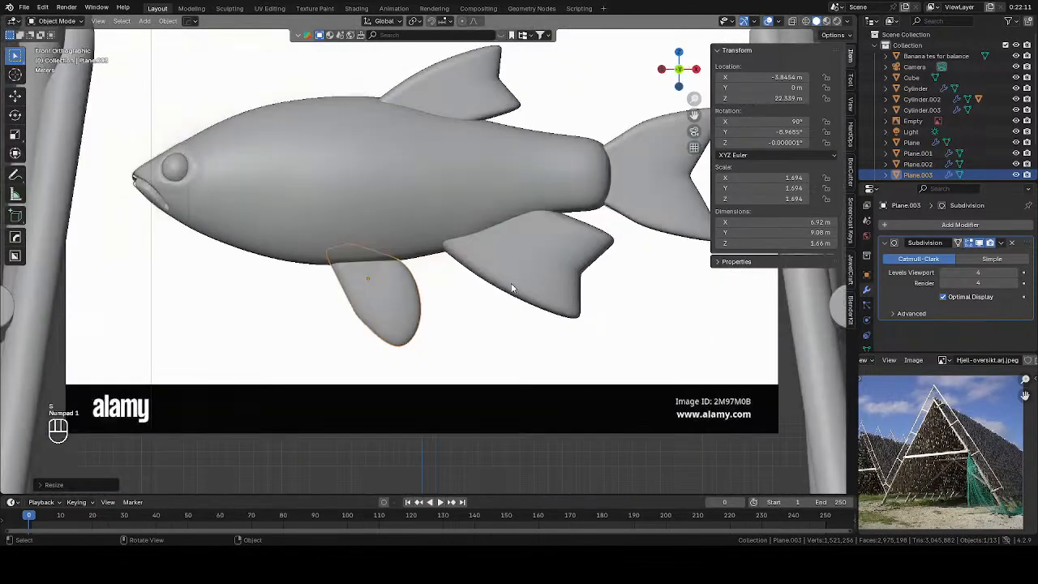
{"action": "scroll", "coordinate": [430, 294], "scroll_direction": "down", "scroll_amount": 2}
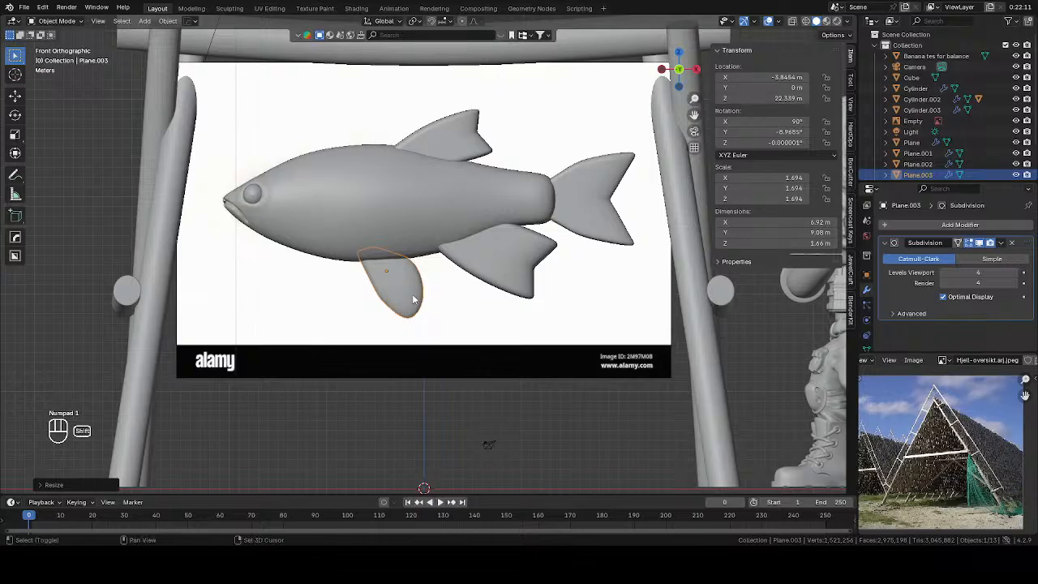
Duplicate the belly fin onto the side of the fish body and rotate the copy to point backward
{"action": "key", "text": "shift+s"}
{"action": "key", "text": "shift+d"}
{"action": "left_click", "coordinate": [386, 227]}
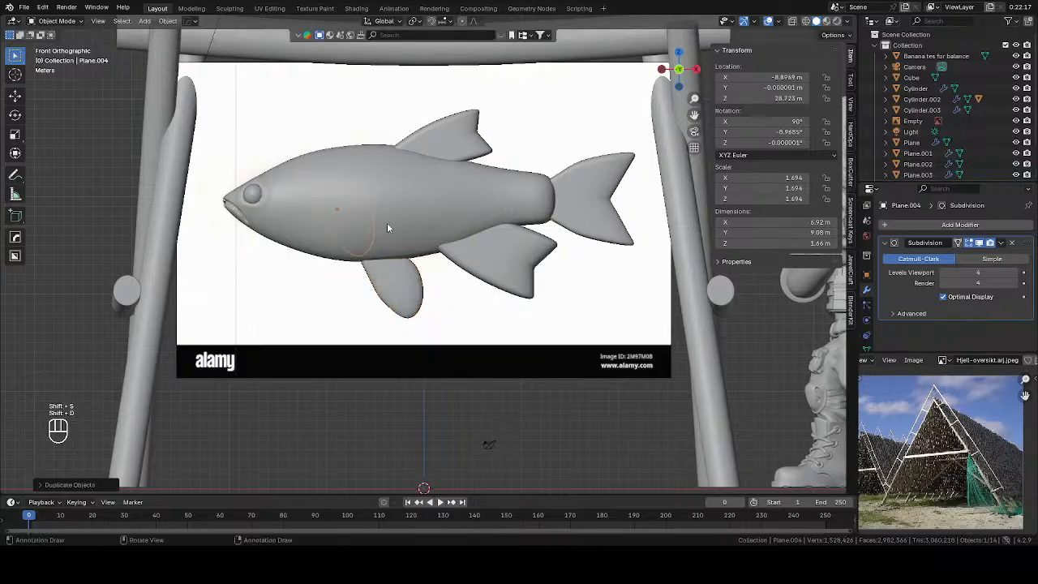
{"action": "key", "text": "alt+z"}
{"action": "key", "text": "alt+z"}
{"action": "key", "text": "r"}
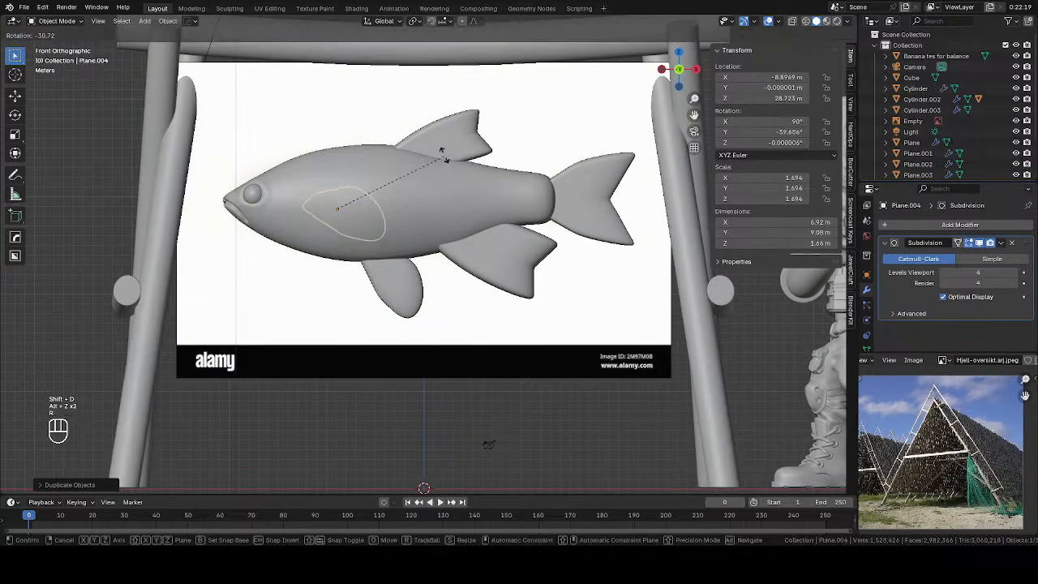
{"action": "left_click", "coordinate": [430, 147]}
{"action": "key", "text": "g"}
{"action": "left_click", "coordinate": [426, 160]}
Move the side fin outward to about -3.29 m on Y and angle it about -10.3° on Z
{"action": "middle_click_drag", "start_coordinate": [442, 168], "coordinate": [442, 235]}
{"action": "key", "text": "g"}
{"action": "key", "text": "y"}
{"action": "left_click", "coordinate": [412, 265]}
{"action": "key", "text": "r"}
{"action": "middle_click", "coordinate": [550, 250]}
{"action": "left_click", "coordinate": [544, 248]}
{"action": "key", "text": "KP_1"}
{"action": "scroll", "coordinate": [444, 239], "scroll_direction": "down", "scroll_amount": 1}
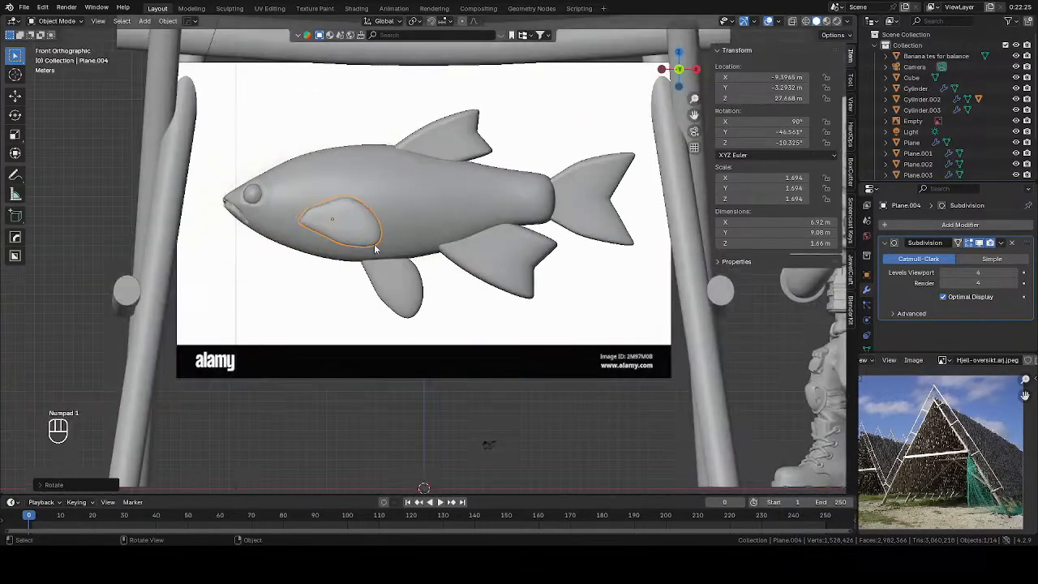
Reposition the side fin in front view to about -8.12 m on X and 27.45 m on Z
{"action": "key", "text": "alt+z"}
{"action": "key", "text": "alt+z"}
{"action": "key", "text": "g"}
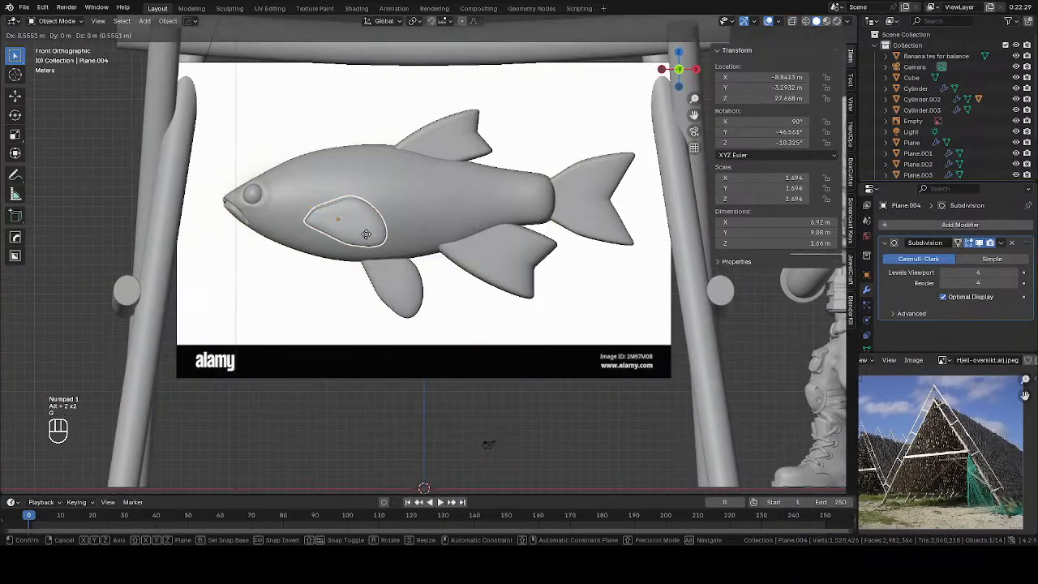
{"action": "left_click", "coordinate": [373, 236]}
{"action": "middle_click_drag", "start_coordinate": [372, 237], "coordinate": [369, 268]}
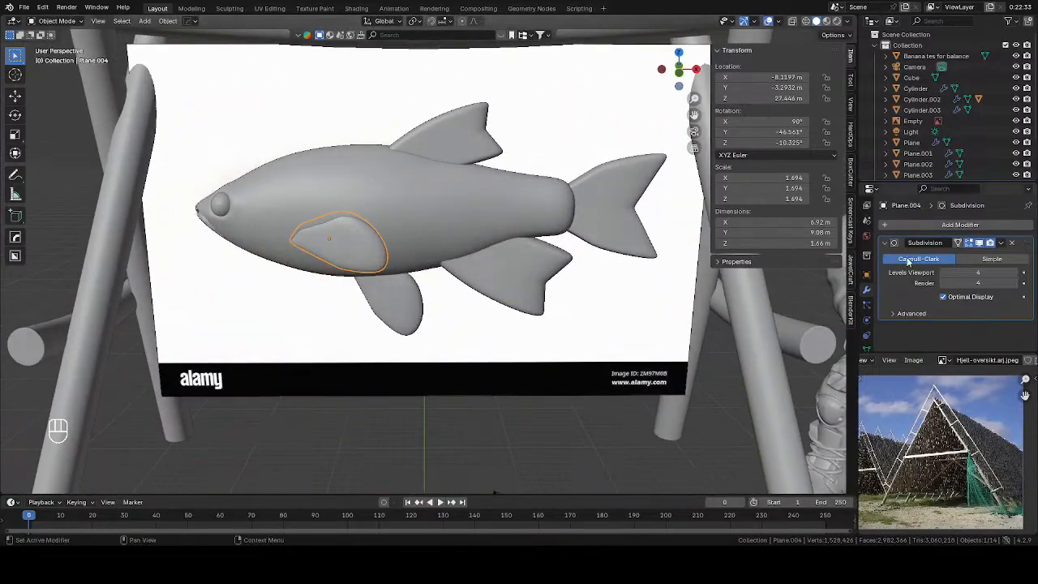
Add a Mirror modifier to the side fin with the fish body (Cube) as mirror object and only the Y axis
{"action": "left_click", "coordinate": [947, 225]}
{"action": "mouse_move", "coordinate": [946, 227]}
{"action": "left_click", "coordinate": [827, 298]}
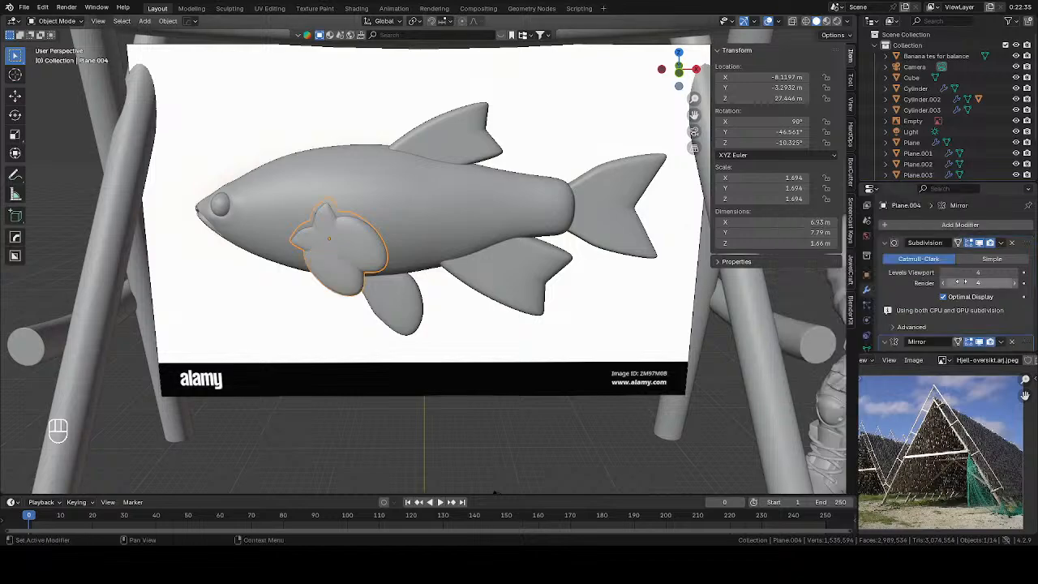
{"action": "scroll", "coordinate": [1010, 333], "scroll_direction": "down", "scroll_amount": 2}
{"action": "left_click", "coordinate": [1010, 335]}
{"action": "left_click", "coordinate": [369, 177]}
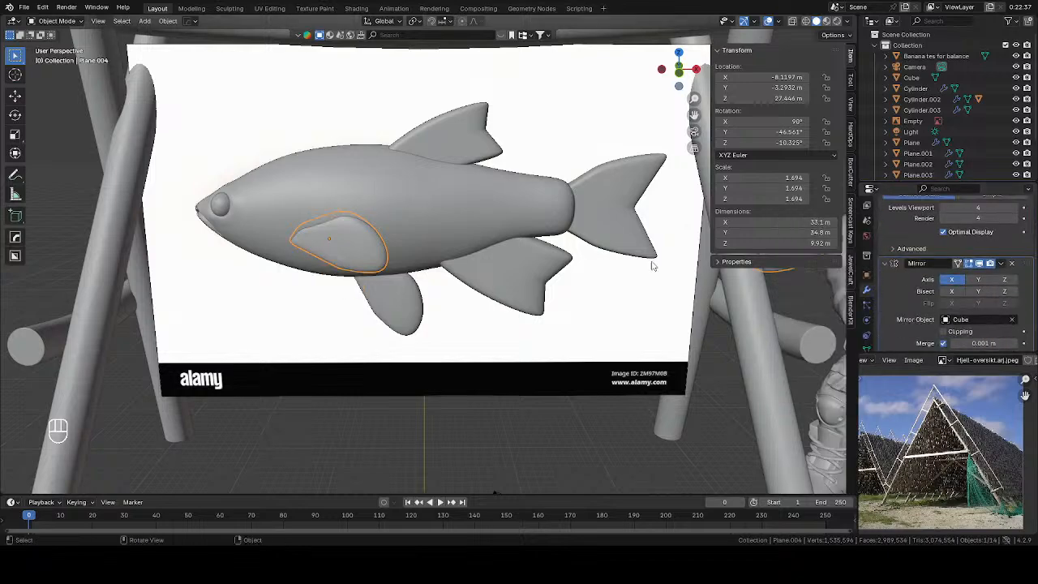
{"action": "mouse_move", "coordinate": [653, 262]}
{"action": "middle_mouse_down"}
{"action": "mouse_move", "coordinate": [703, 240]}
{"action": "mouse_move", "coordinate": [646, 249]}
{"action": "middle_mouse_up"}
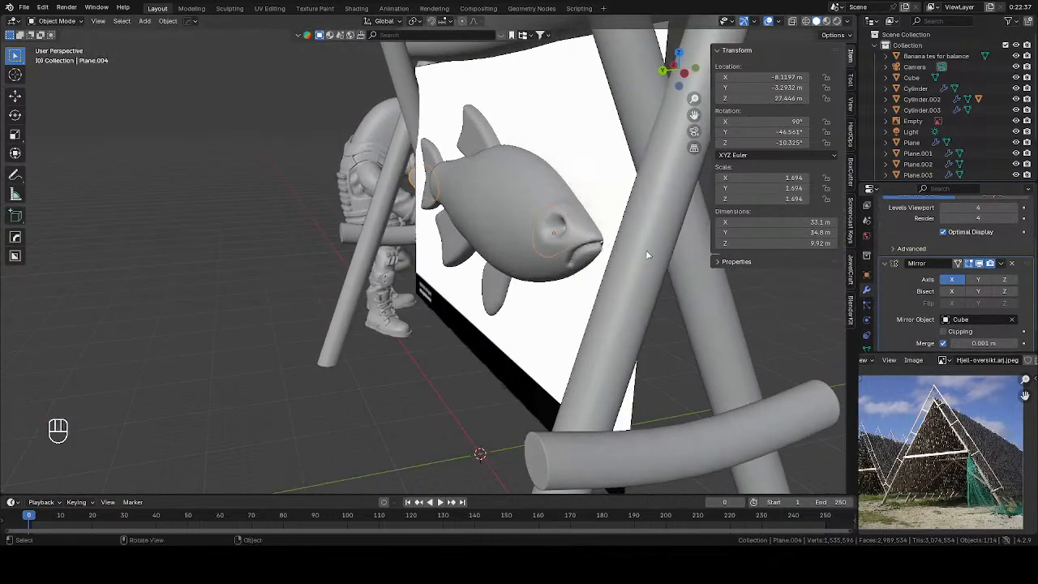
{"action": "left_click", "coordinate": [951, 279]}
{"action": "left_click", "coordinate": [978, 279]}
{"action": "middle_click_drag", "start_coordinate": [757, 321], "coordinate": [594, 303]}
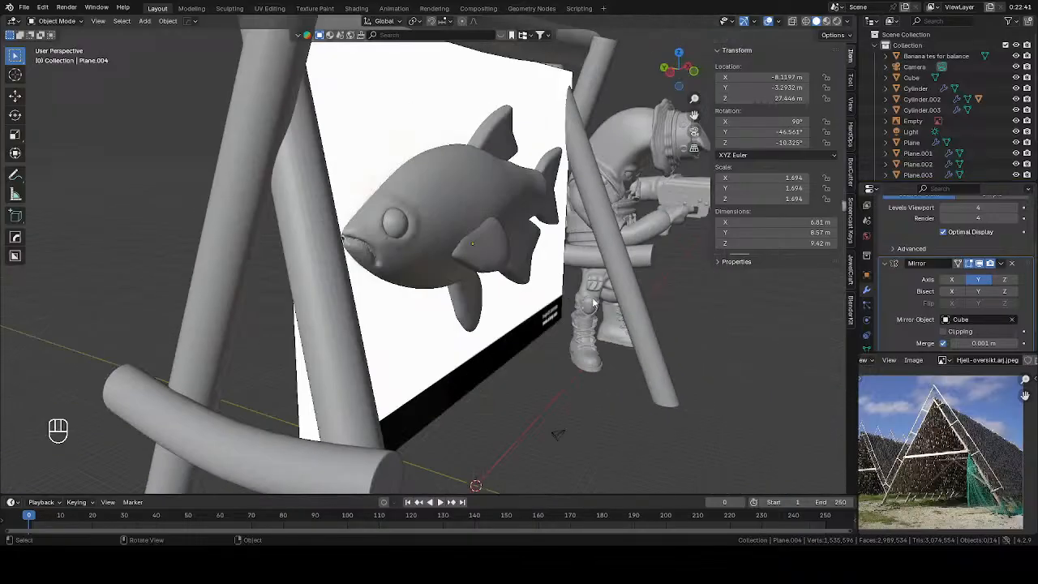
Add a Mirror modifier to the eye, using the fish body (Cube) as mirror object and mirroring across the Y axis
{"action": "left_click", "coordinate": [412, 222]}
{"action": "left_click", "coordinate": [948, 218]}
{"action": "mouse_move", "coordinate": [947, 218]}
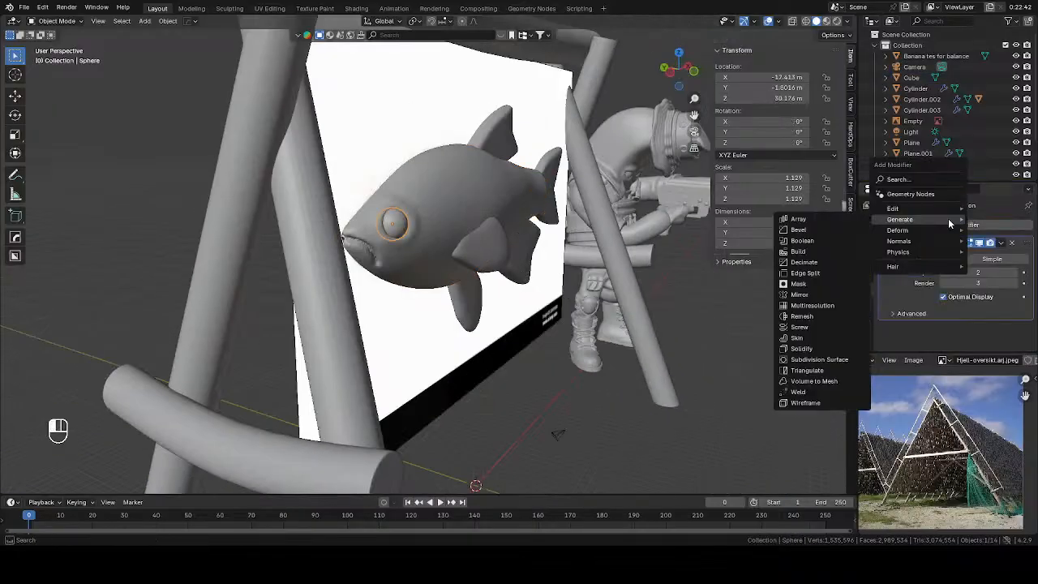
{"action": "left_click", "coordinate": [815, 295]}
{"action": "scroll", "coordinate": [1006, 321], "scroll_direction": "down", "scroll_amount": 2}
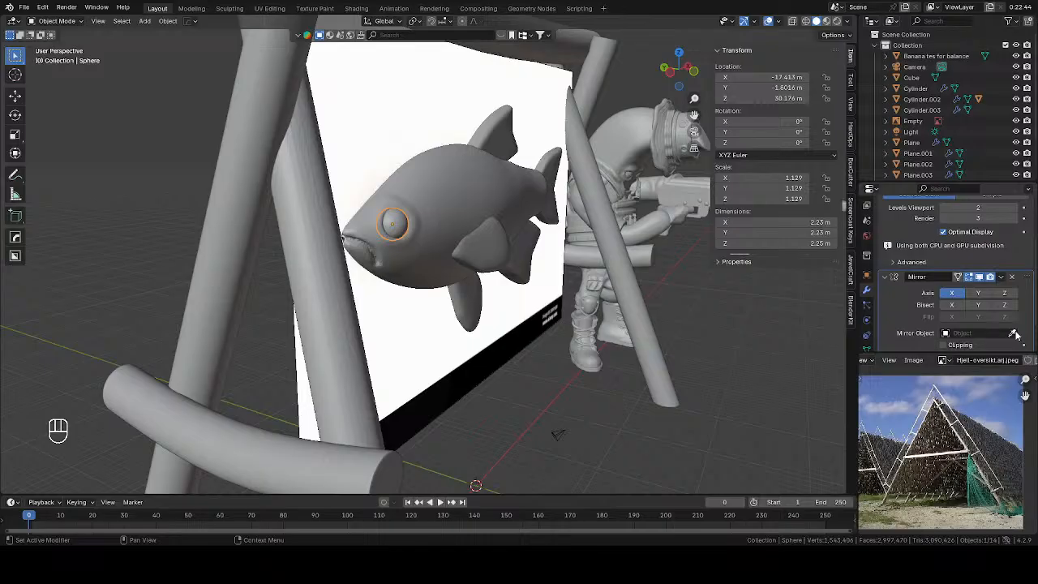
{"action": "left_click", "coordinate": [1013, 333]}
{"action": "left_click", "coordinate": [478, 191]}
{"action": "middle_click_drag", "start_coordinate": [479, 191], "coordinate": [478, 216]}
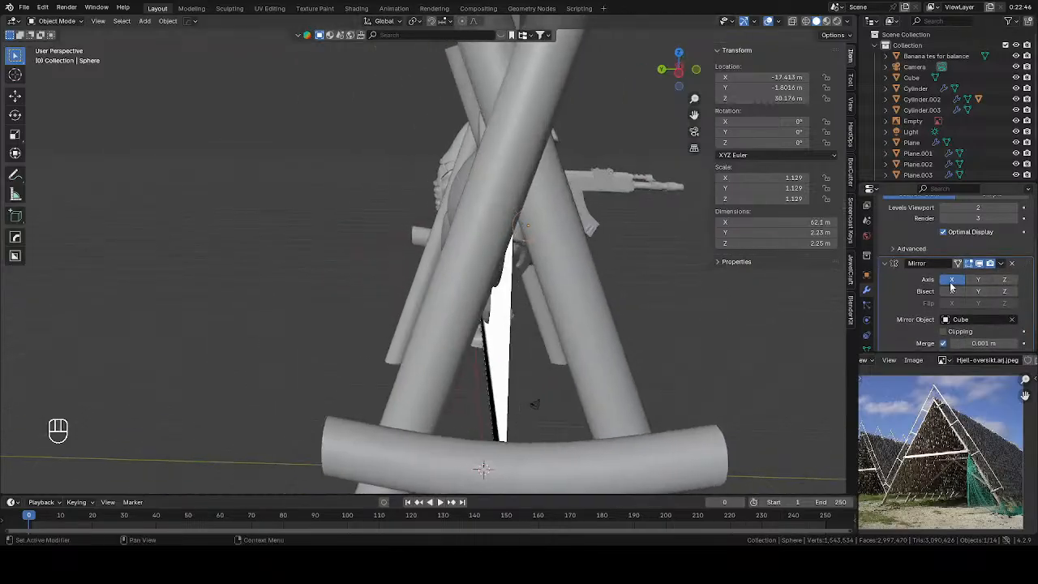
{"action": "left_click", "coordinate": [952, 280]}
{"action": "left_click", "coordinate": [1003, 280]}
{"action": "left_click", "coordinate": [977, 280]}
{"action": "middle_click_drag", "start_coordinate": [778, 284], "coordinate": [361, 233]}
Start sculpting the fish body in front view with the Crease brush, framing the head
{"action": "left_click", "coordinate": [291, 196]}
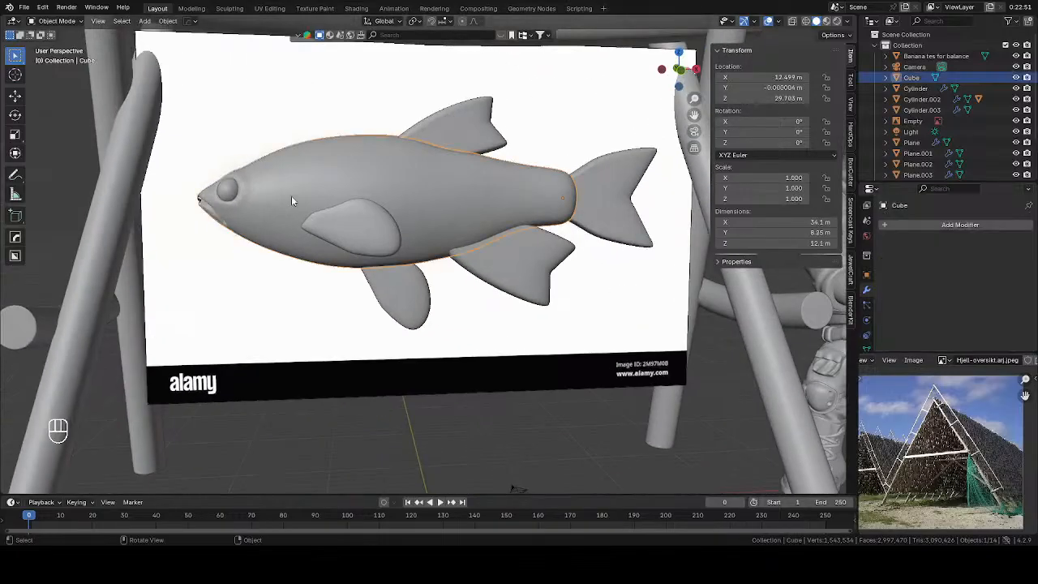
{"action": "key", "text": "KP_1"}
{"action": "key", "text": "Tab"}
{"action": "middle_click_drag", "start_coordinate": [214, 256], "coordinate": [333, 243], "text": "shift"}
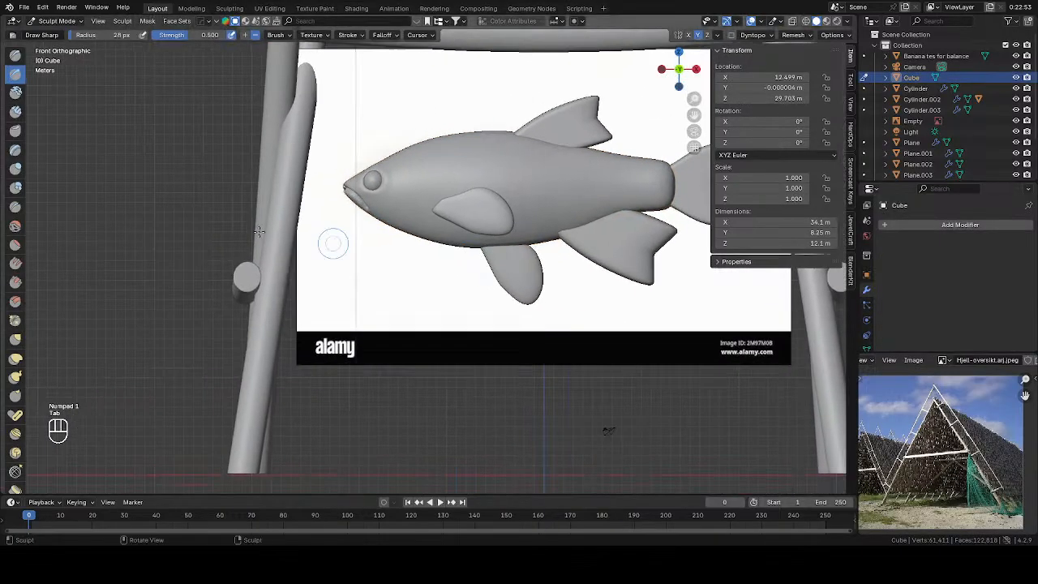
{"action": "left_click", "coordinate": [15, 207]}
{"action": "scroll", "coordinate": [345, 140], "scroll_direction": "up", "scroll_amount": 1}
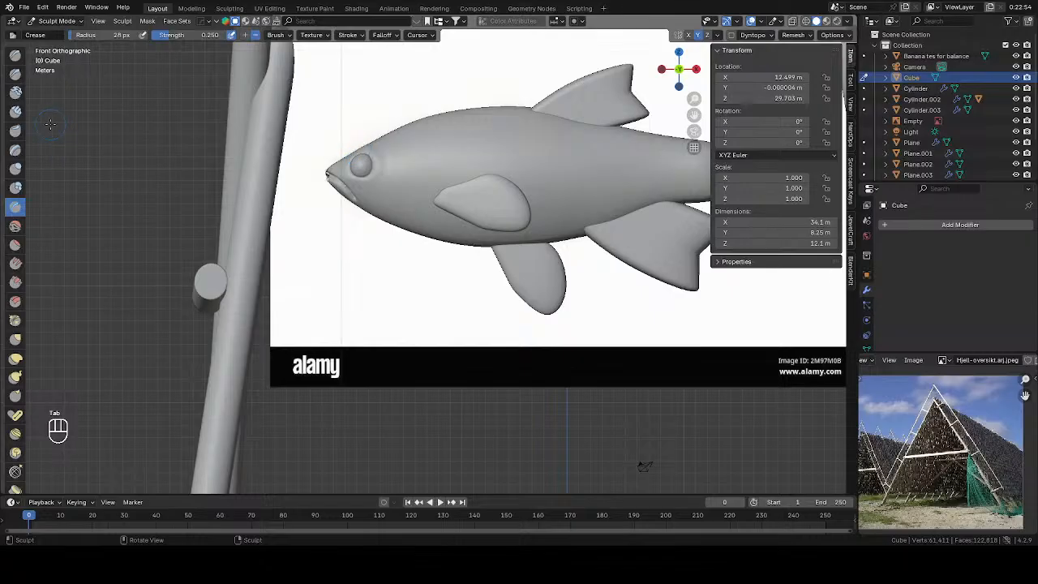
Try gill creases in front of the side fin while resizing the Crease brush to 18 px
{"action": "key", "text": "ctrl+z"}
{"action": "key", "text": "f"}
{"action": "left_click", "coordinate": [413, 188]}
{"action": "key", "text": "f"}
{"action": "left_click", "coordinate": [429, 181]}
{"action": "key", "text": "ctrl+z"}
{"action": "key", "text": "f"}
{"action": "left_click", "coordinate": [419, 191]}
{"action": "key", "text": "ctrl+z"}
{"action": "key", "text": "f"}
{"action": "left_click", "coordinate": [410, 192]}
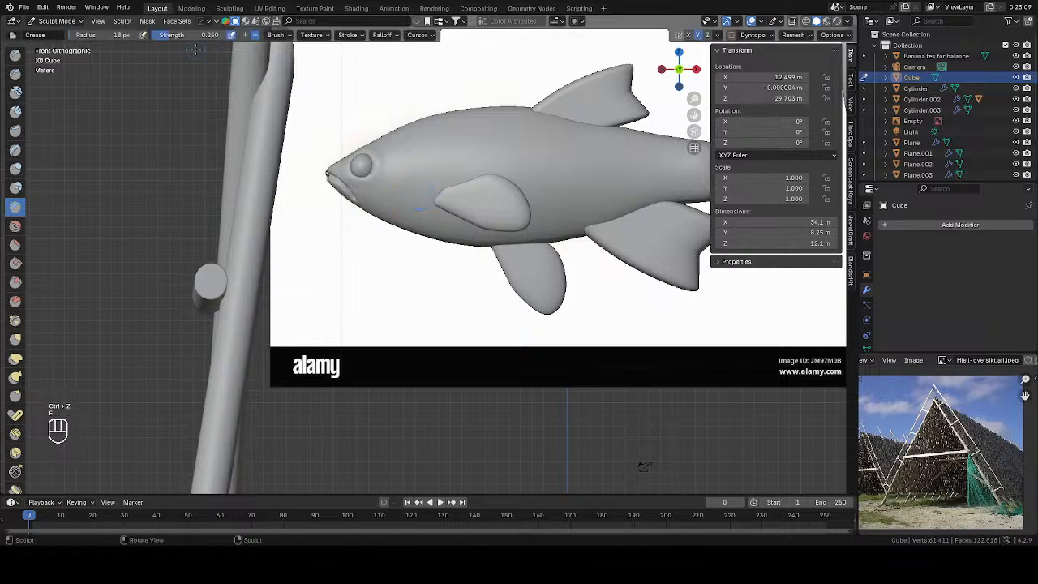
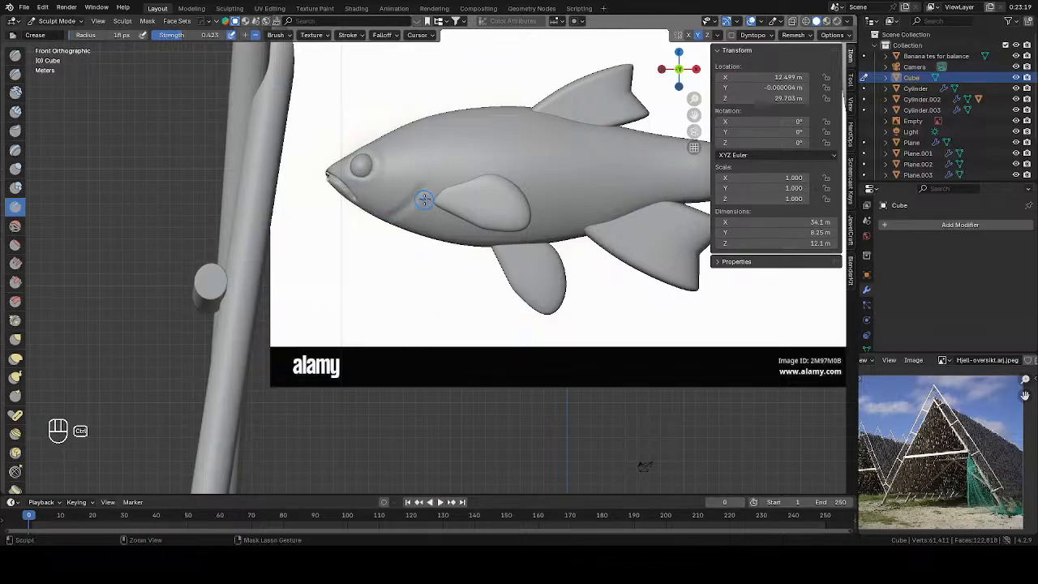
Undo the trial gill crease and set the Crease brush radius to 16 px
{"action": "key", "text": "ctrl+z"}
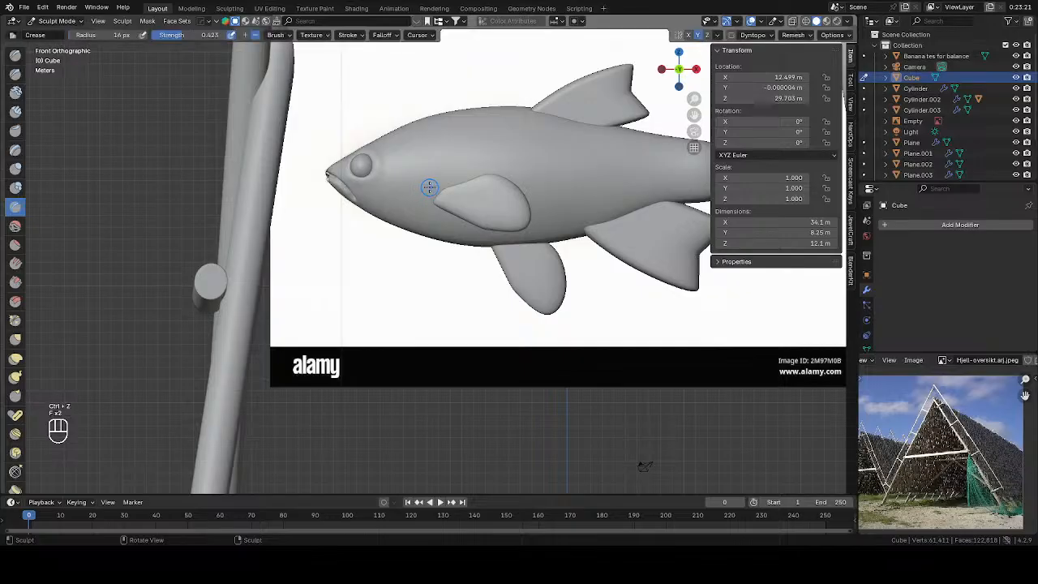
{"action": "key", "text": "f"}
{"action": "key", "text": "f"}
{"action": "left_click", "coordinate": [401, 217]}
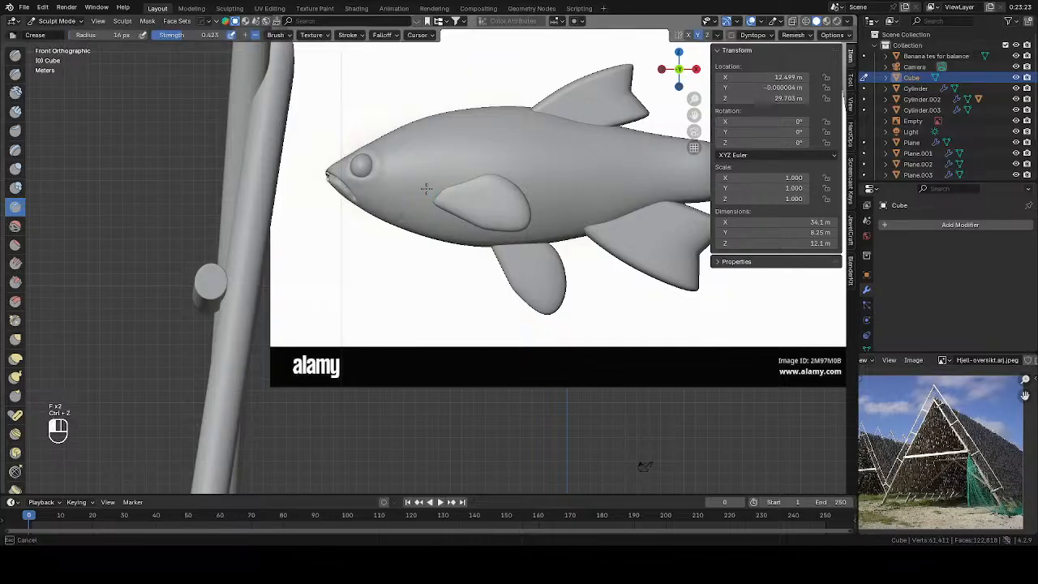
Try diagonal gill creases between the eye and the side fin, undoing the trial strokes
{"action": "key", "text": "ctrl+z"}
{"action": "key", "text": "ctrl+z"}
{"action": "key", "text": "ctrl+z"}
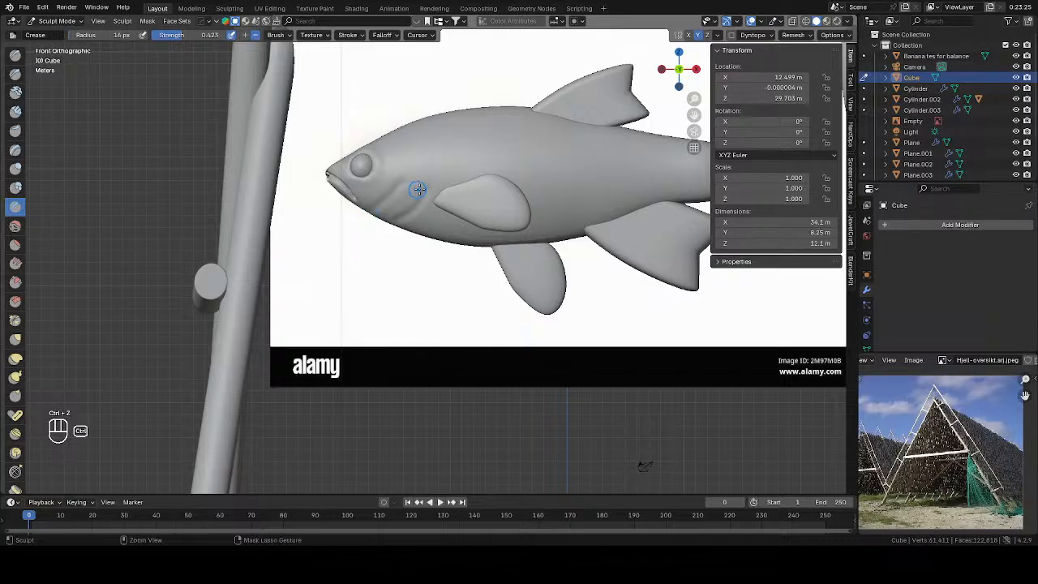
{"action": "left_click_drag", "start_coordinate": [393, 186], "coordinate": [362, 221]}
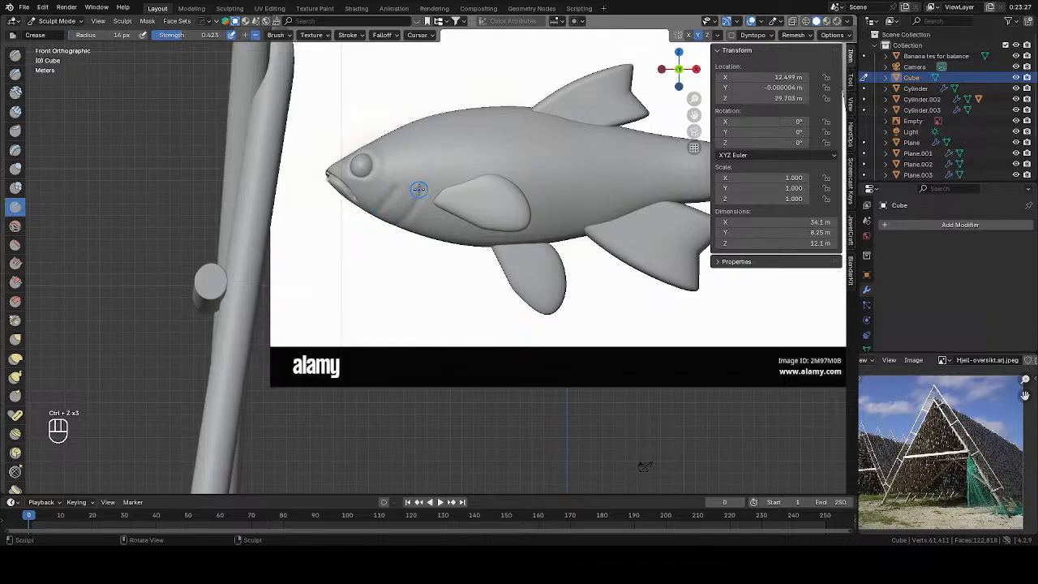
{"action": "left_click_drag", "start_coordinate": [423, 181], "coordinate": [377, 234]}
{"action": "key", "text": "ctrl"}
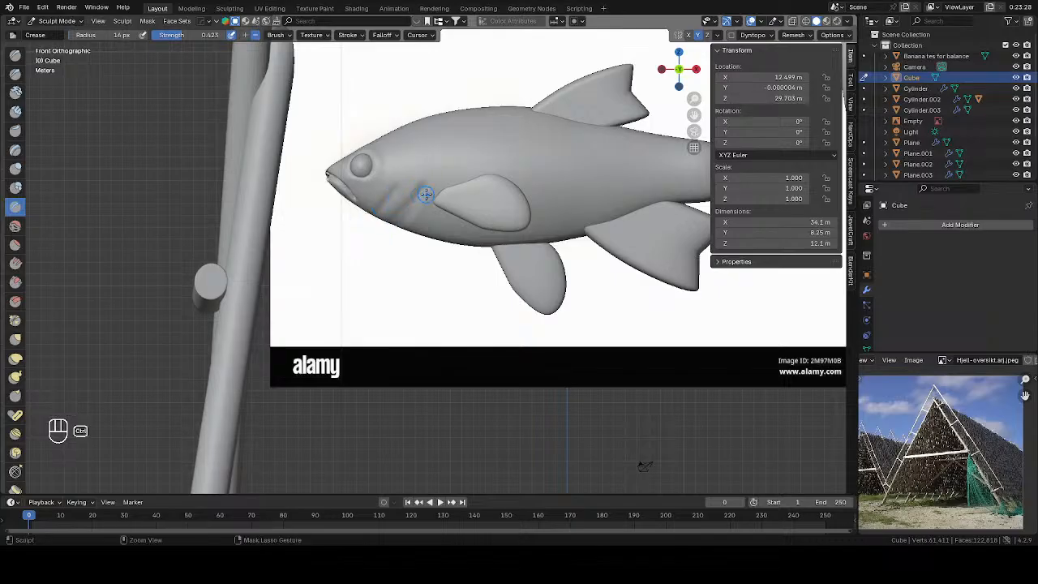
{"action": "key", "text": "ctrl+z"}
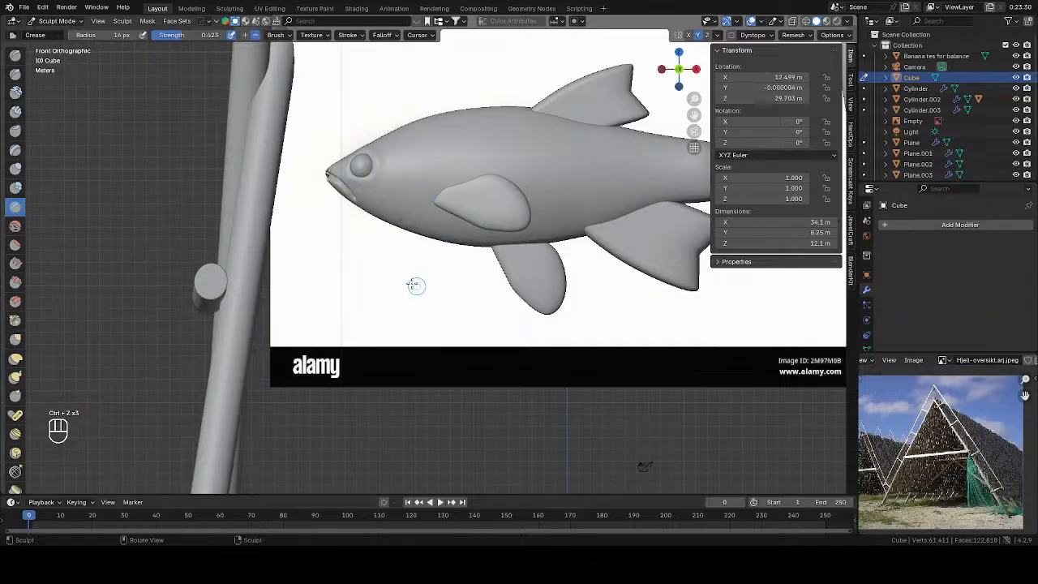
Carve curved gill creases between the eye and the side fin with the Crease brush
{"action": "left_click_drag", "start_coordinate": [423, 185], "coordinate": [378, 245]}
{"action": "key", "text": "alt+z"}
{"action": "key", "text": "alt+z"}
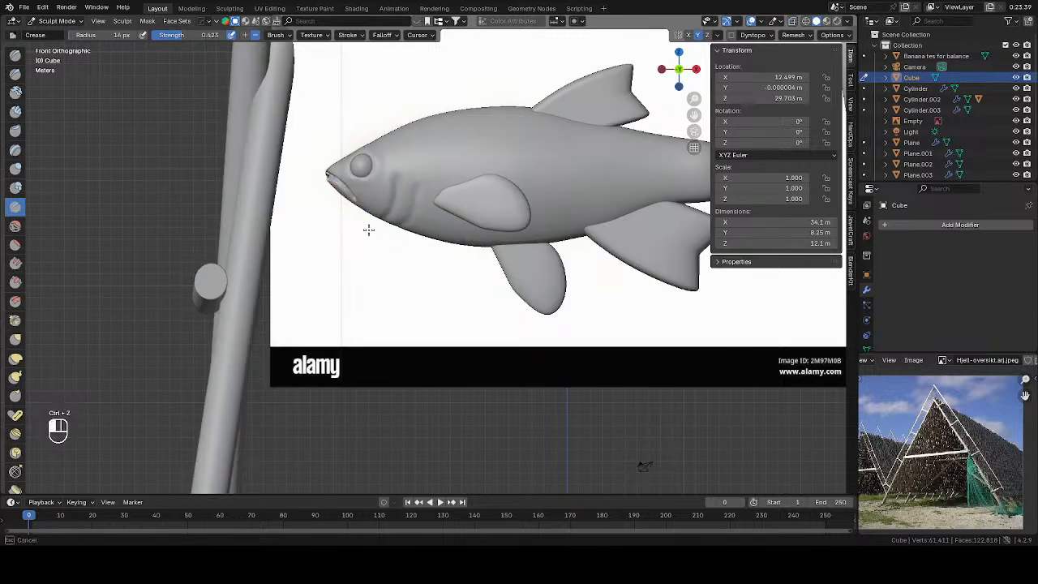
{"action": "mouse_move", "coordinate": [366, 227]}
{"action": "left_mouse_down"}
{"action": "mouse_move", "coordinate": [405, 197]}
{"action": "mouse_move", "coordinate": [386, 229]}
{"action": "left_mouse_up"}
{"action": "mouse_move", "coordinate": [415, 188]}
{"action": "left_mouse_down"}
{"action": "mouse_move", "coordinate": [386, 235]}
{"action": "mouse_move", "coordinate": [411, 212]}
{"action": "left_mouse_up"}
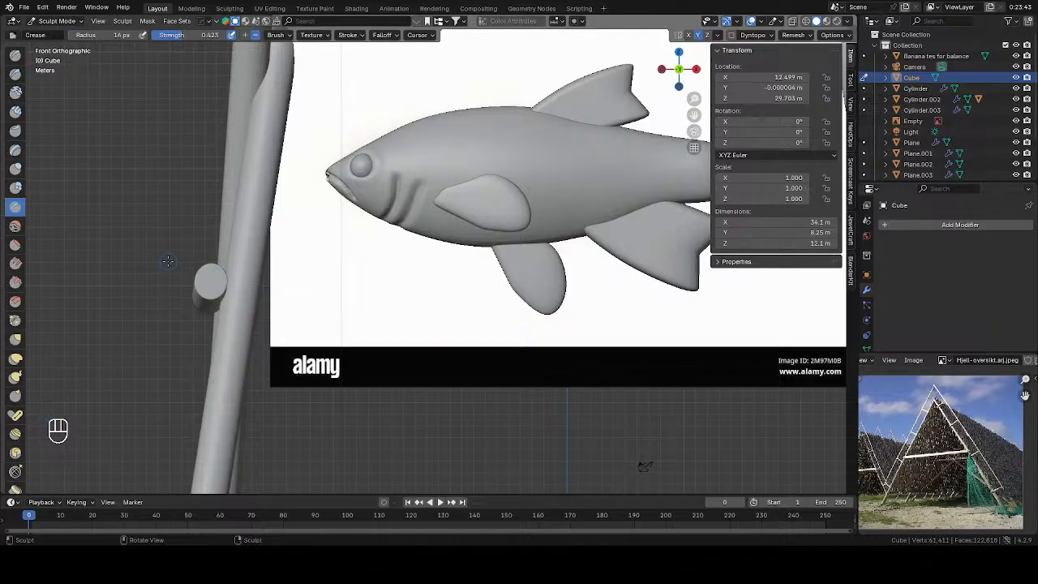
Leave sculpting and show the whole scene in rendered shading from a perspective view
{"action": "scroll", "coordinate": [167, 260], "scroll_direction": "down", "scroll_amount": 6}
{"action": "key", "text": "Tab"}
{"action": "key", "text": "z"}
{"action": "left_click", "coordinate": [559, 348]}
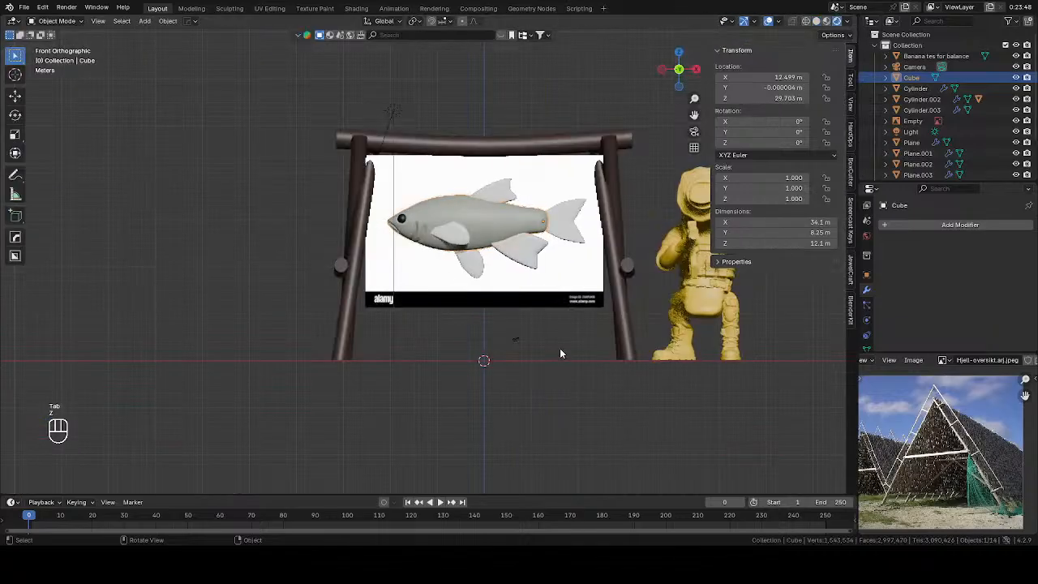
{"action": "middle_click_drag", "start_coordinate": [559, 348], "coordinate": [532, 290]}
Hide the reference image and check the fish body and side fin without it
{"action": "left_click", "coordinate": [457, 255]}
{"action": "key", "text": "h"}
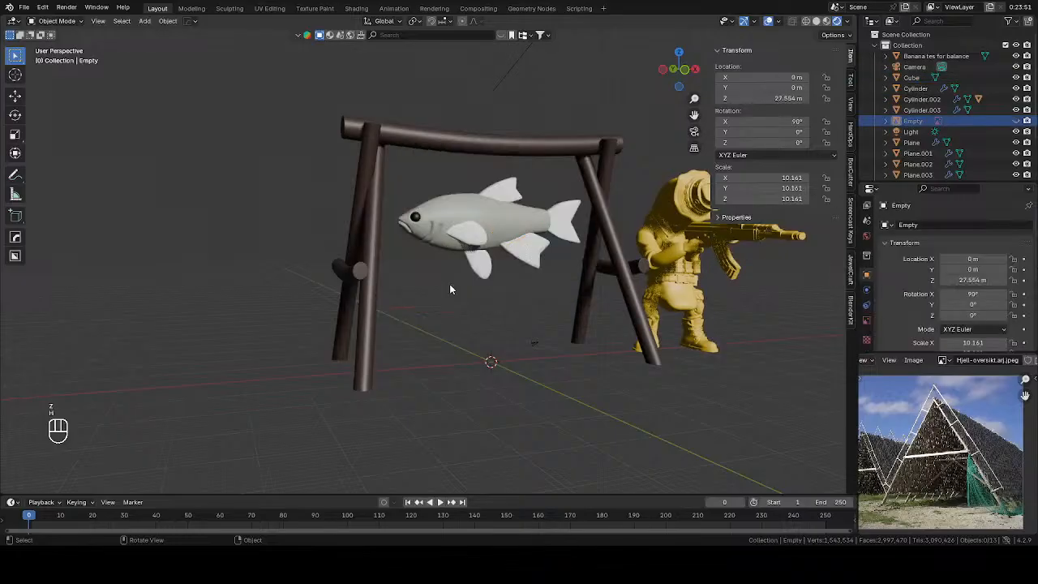
{"action": "left_click", "coordinate": [469, 242]}
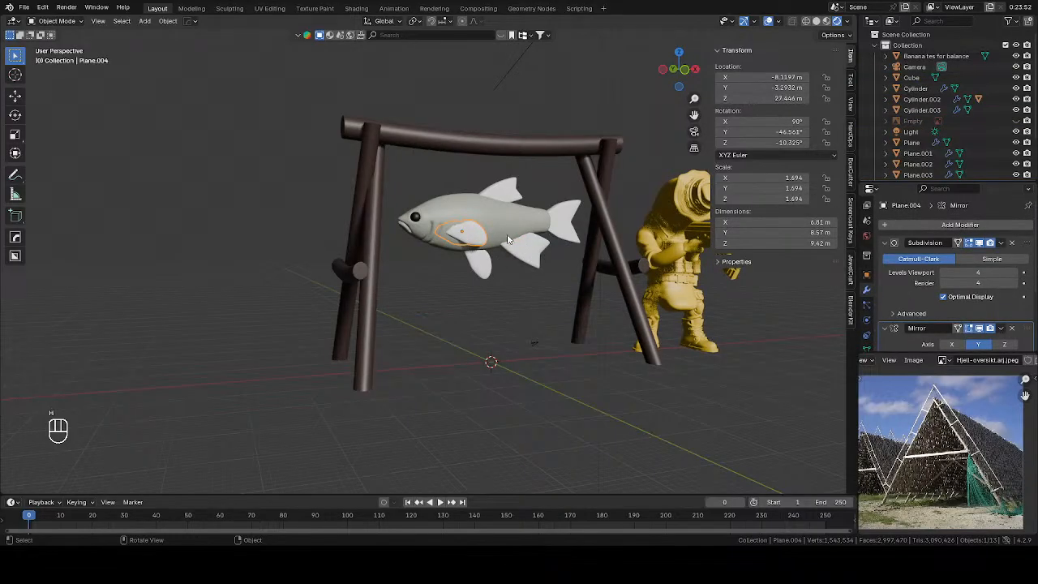
{"action": "left_click", "coordinate": [508, 239]}
{"action": "left_click", "coordinate": [474, 239]}
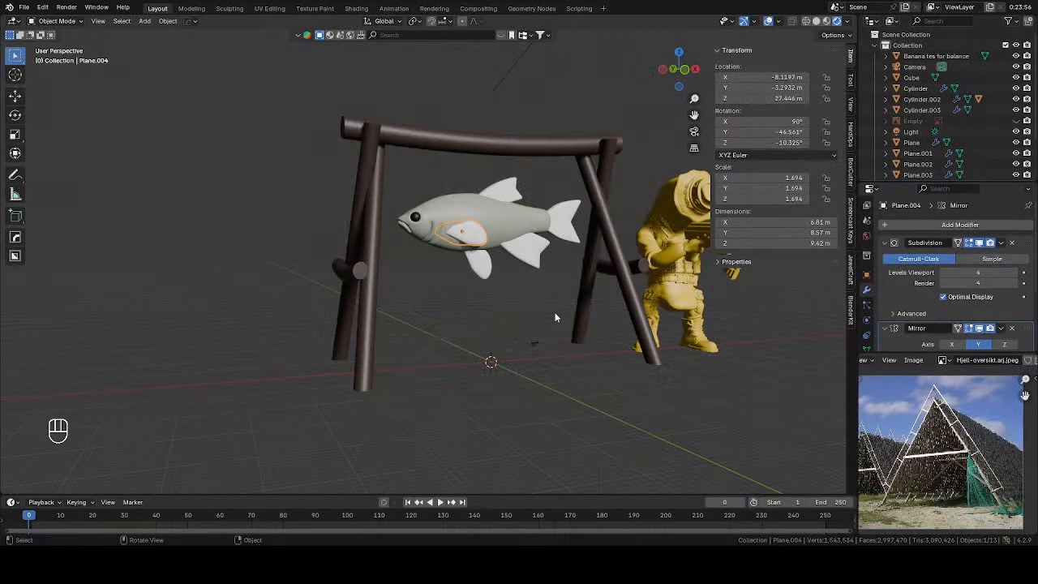
Unhide all objects, hide the fish body to expose the reference fish's coloring, and select the reference image
{"action": "key", "text": "alt+h"}
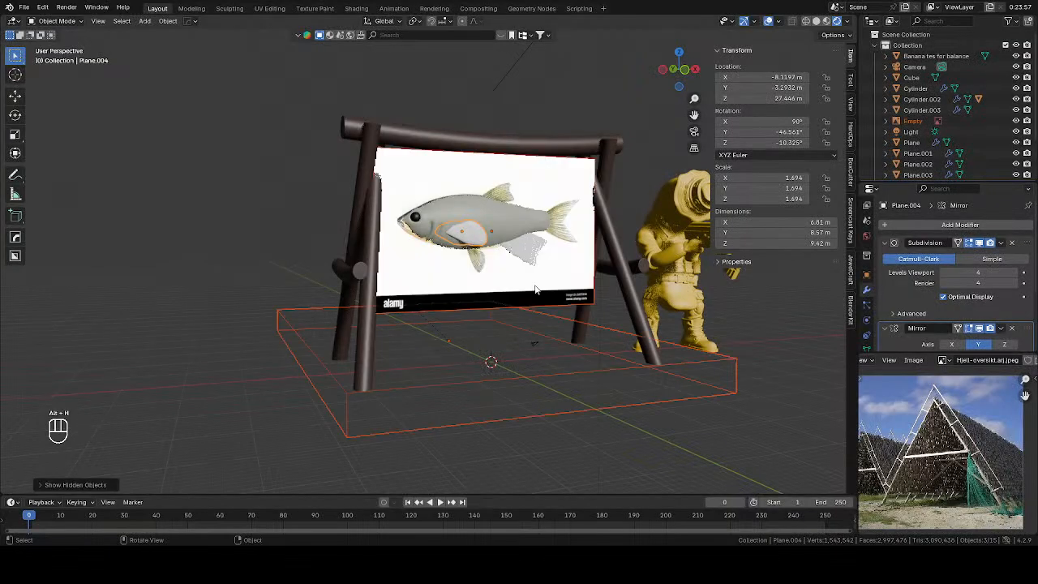
{"action": "left_click", "coordinate": [497, 225]}
{"action": "key", "text": "h"}
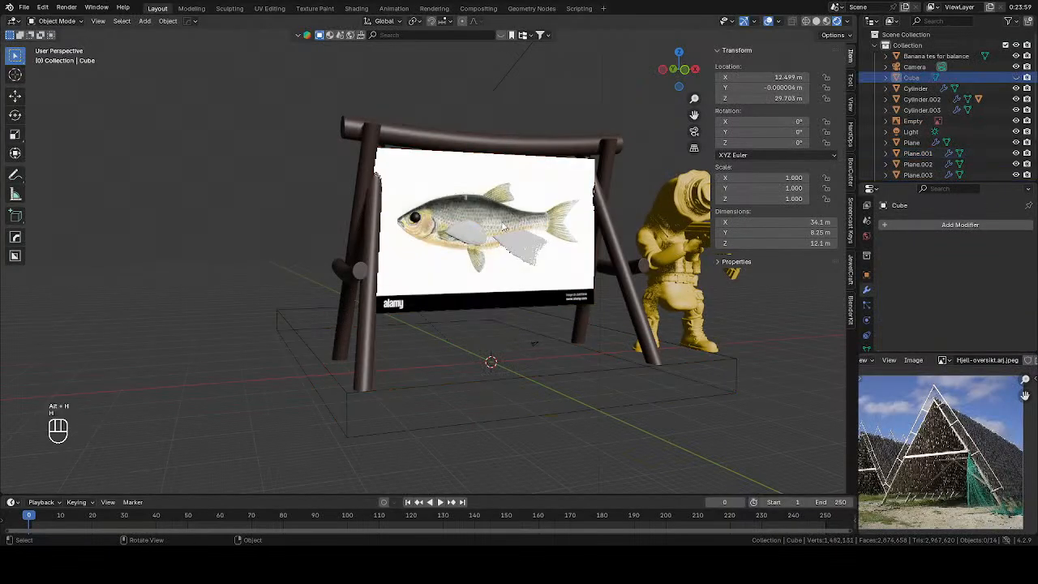
{"action": "left_click", "coordinate": [474, 236]}
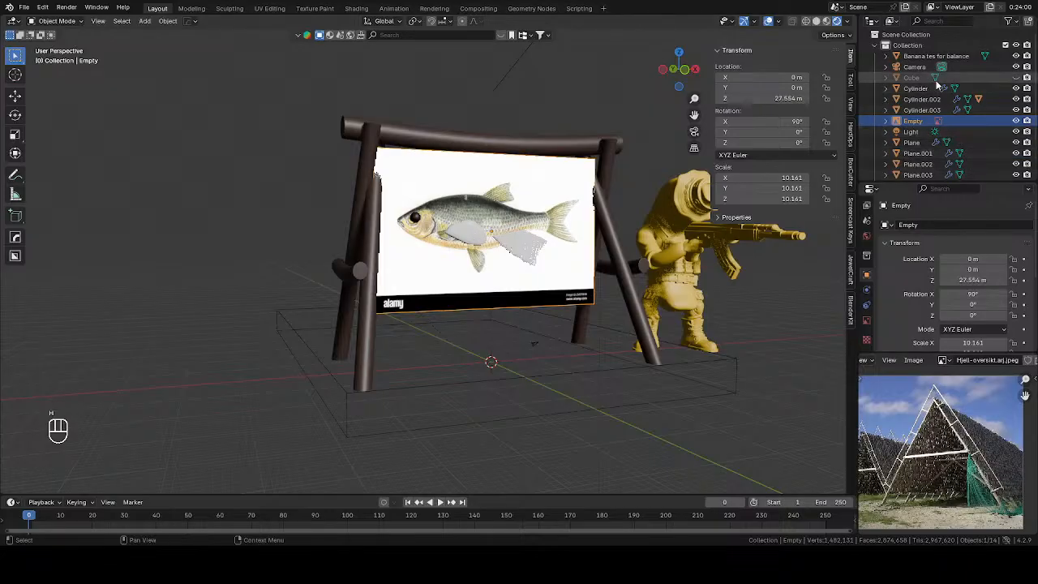
Set the hidden fish body's material base color by sampling the yellowish belly of the reference fish
{"action": "left_click", "coordinate": [972, 79]}
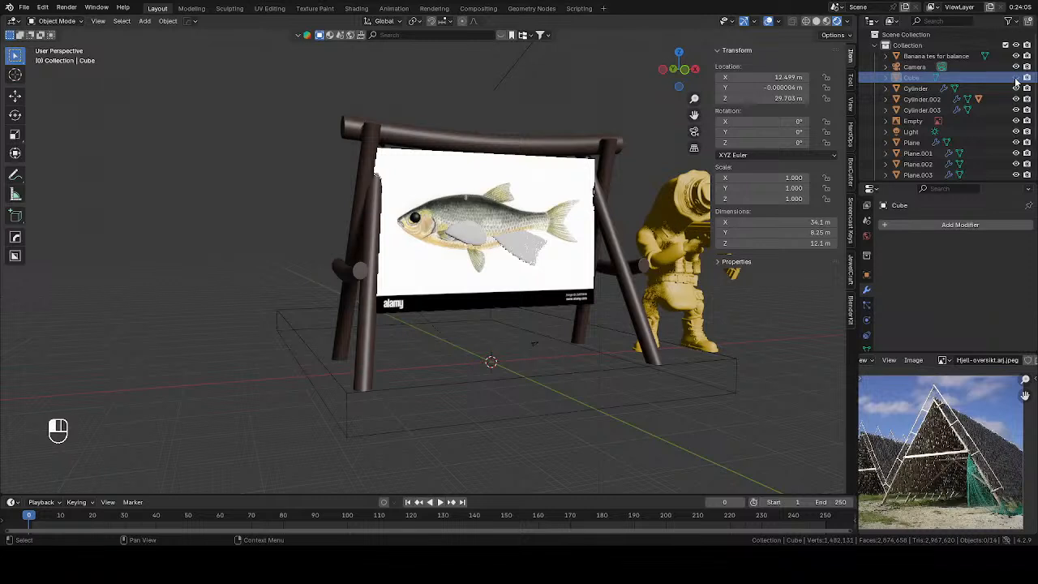
{"action": "scroll", "coordinate": [866, 324], "scroll_direction": "down", "scroll_amount": 2}
{"action": "left_click", "coordinate": [867, 320]}
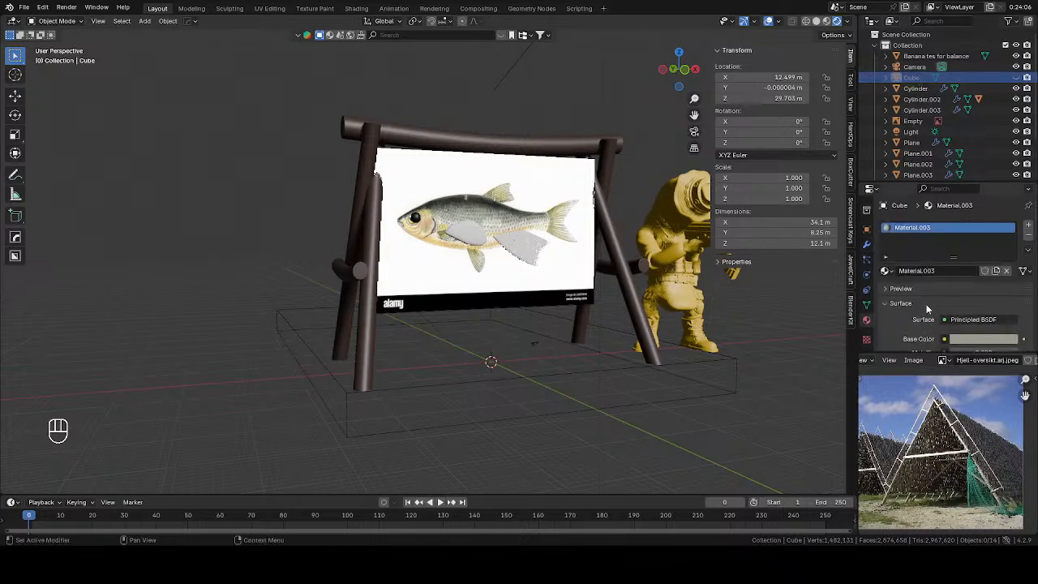
{"action": "left_click", "coordinate": [973, 339]}
{"action": "left_click", "coordinate": [1007, 292]}
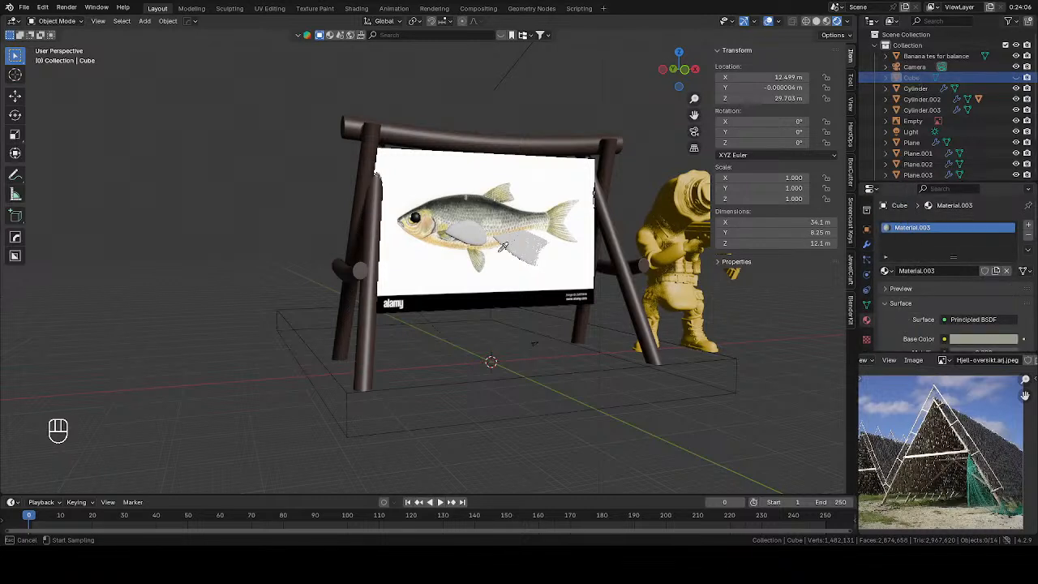
{"action": "left_click", "coordinate": [440, 233]}
{"action": "scroll", "coordinate": [470, 244], "scroll_direction": "up", "scroll_amount": 2}
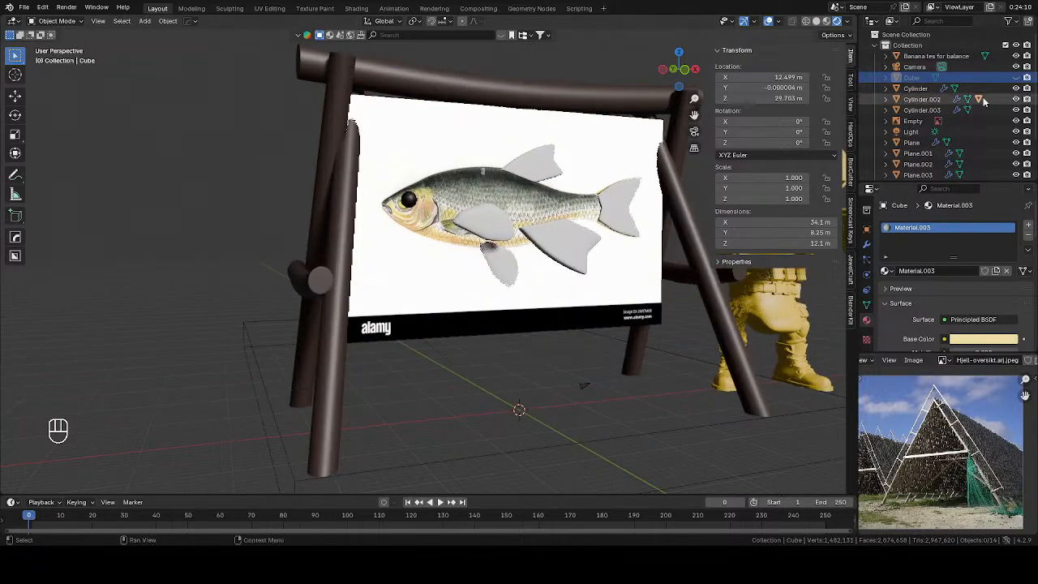
With the body and dorsal fin hidden, give the side fin a new material whose base color is sampled from the reference fish's flank
{"action": "left_click", "coordinate": [502, 237]}
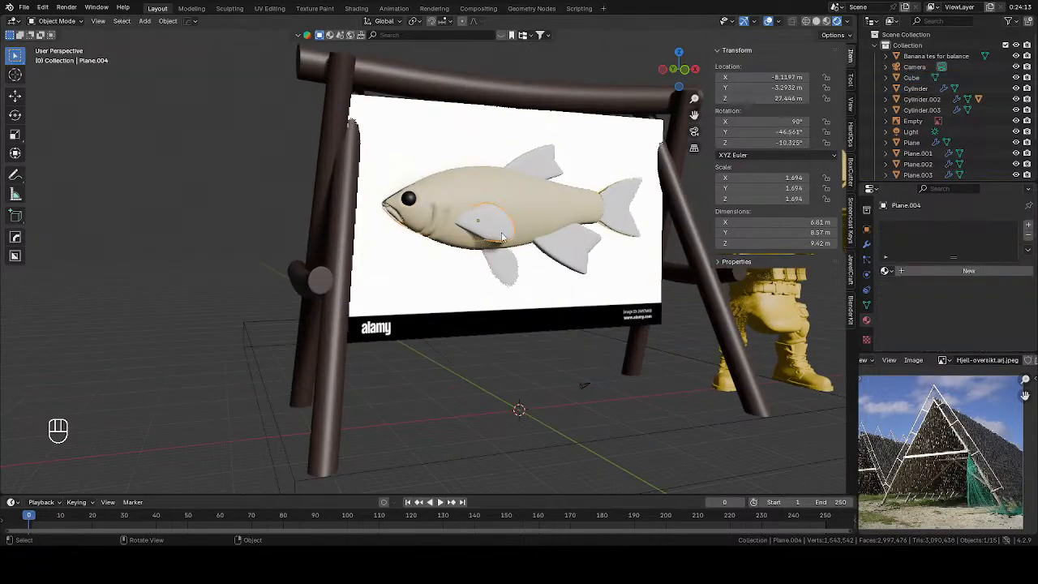
{"action": "left_click", "coordinate": [467, 227]}
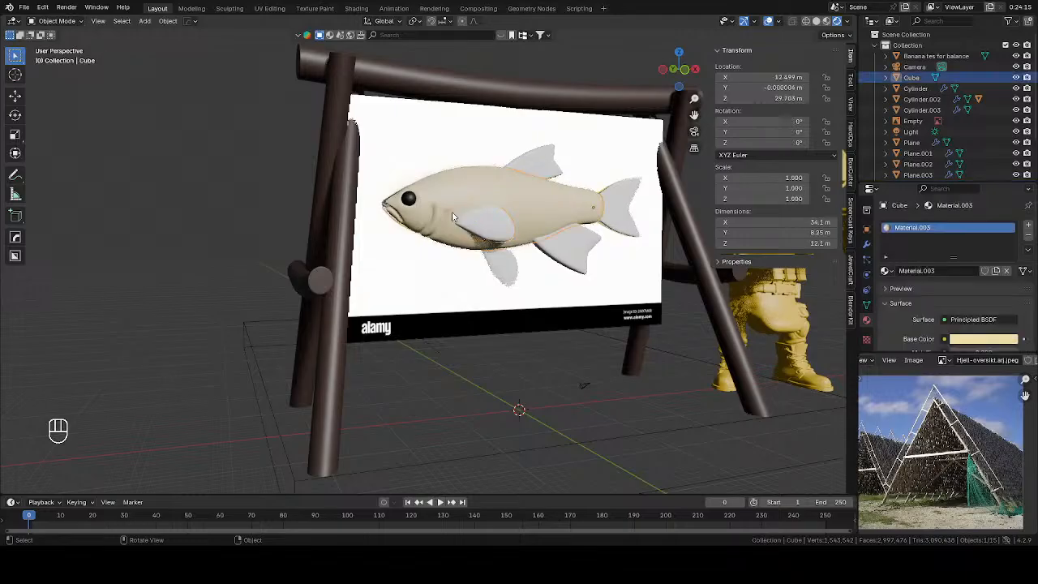
{"action": "key", "text": "h"}
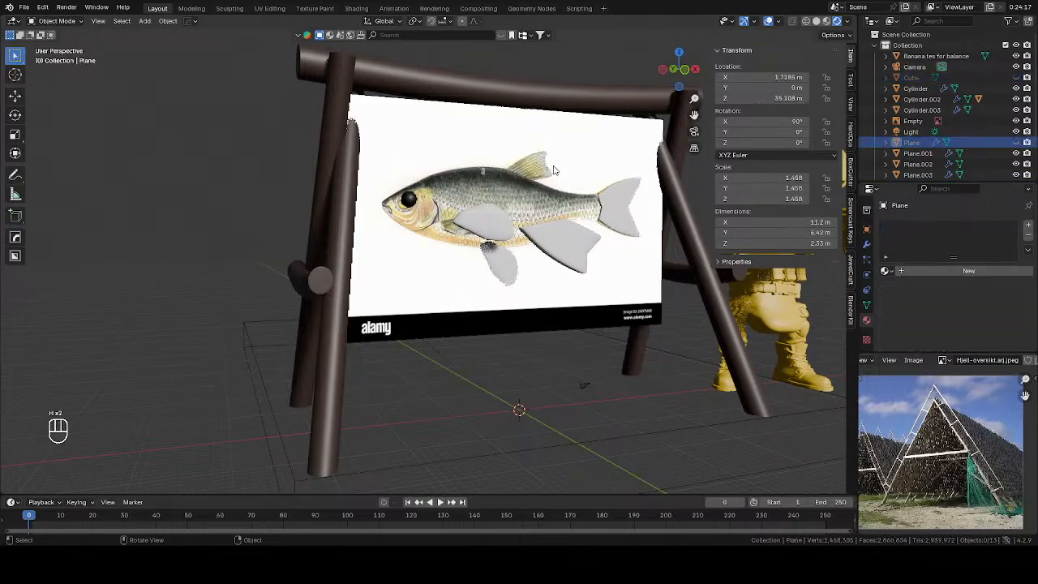
{"action": "left_click", "coordinate": [498, 232]}
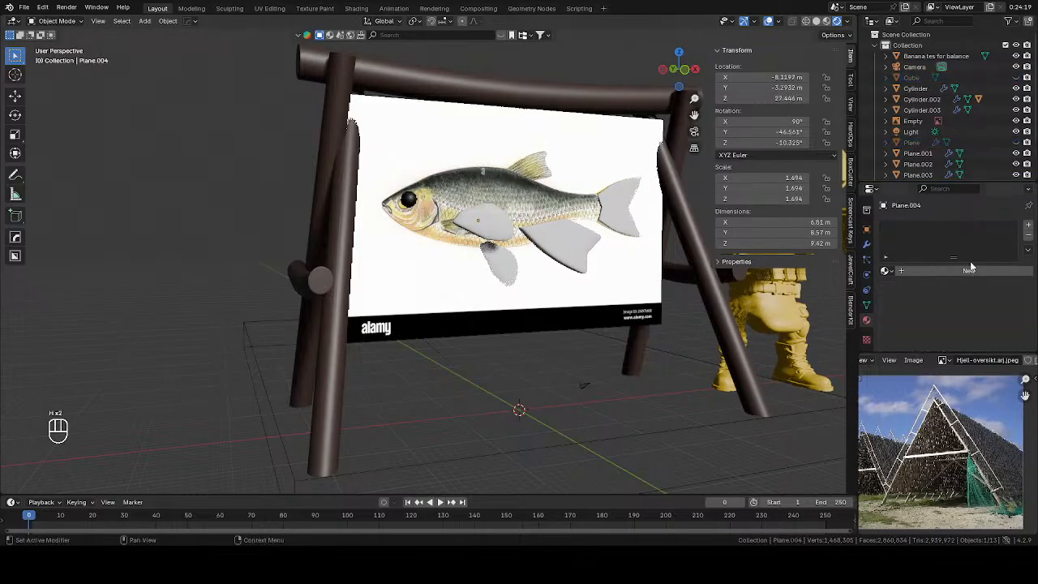
{"action": "left_click", "coordinate": [968, 270]}
{"action": "left_click", "coordinate": [982, 338]}
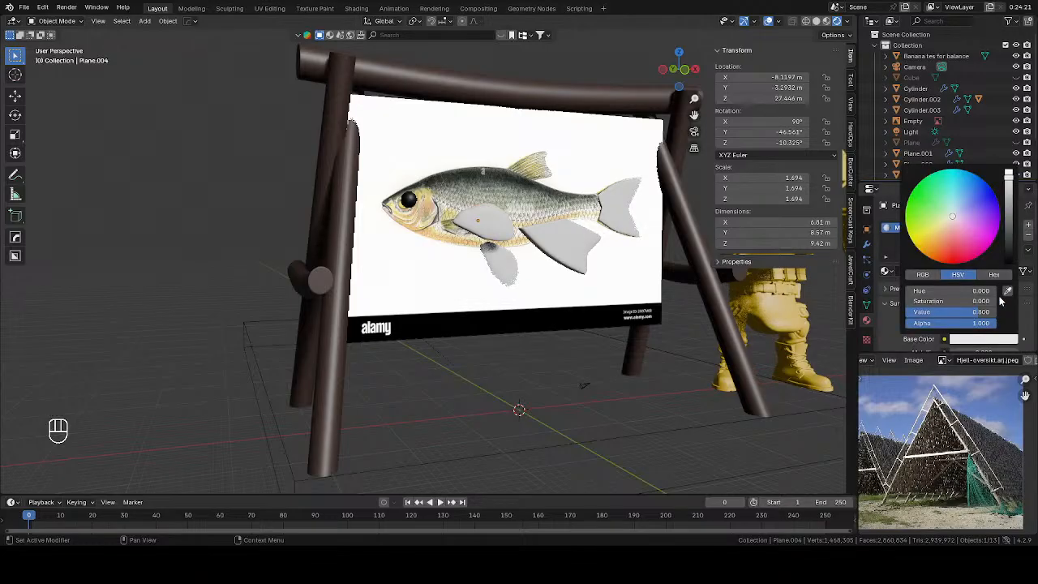
{"action": "left_click", "coordinate": [1008, 293]}
{"action": "left_click", "coordinate": [520, 219]}
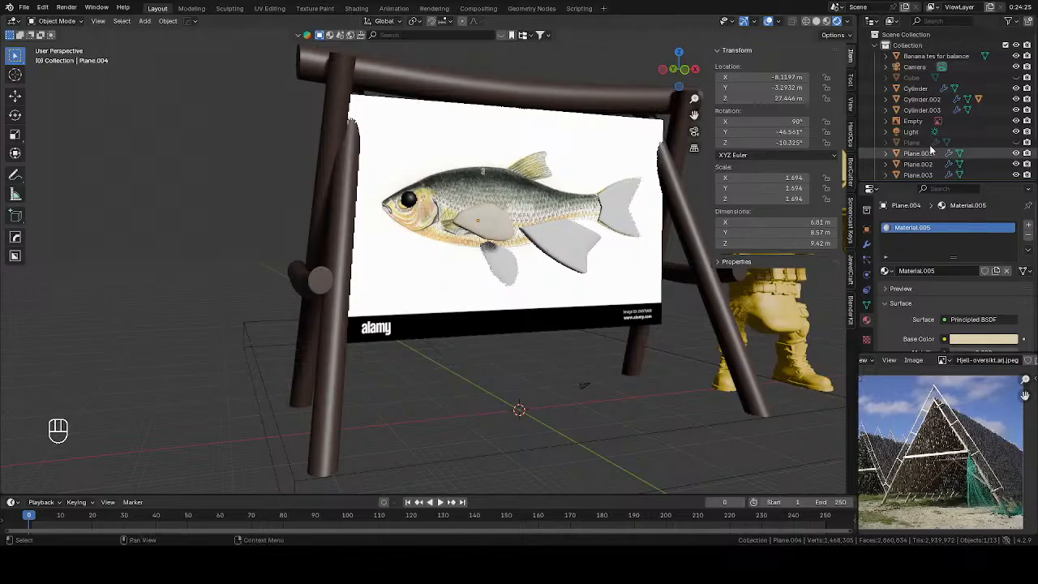
Unhide the dorsal fin and body, and darken the body's base color to a value of about 0.43
{"action": "left_click", "coordinate": [1016, 142]}
{"action": "left_click", "coordinate": [1015, 78]}
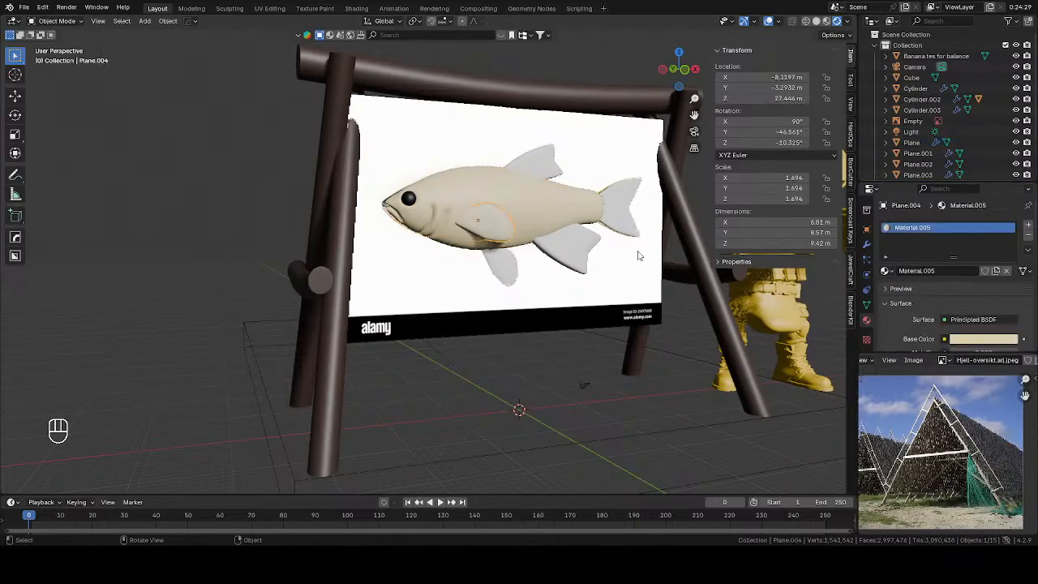
{"action": "left_click", "coordinate": [977, 340]}
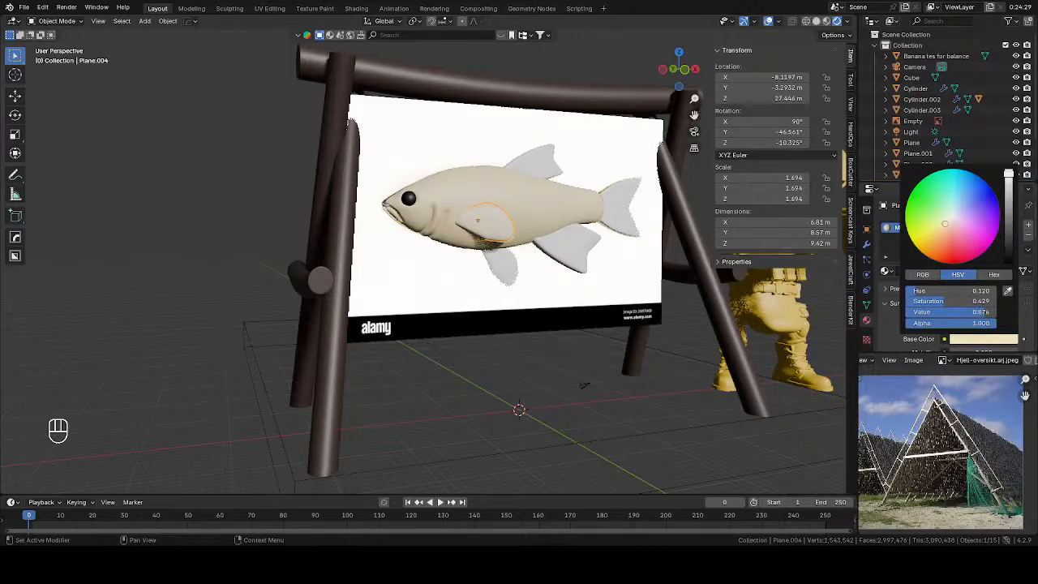
{"action": "mouse_move", "coordinate": [1013, 187]}
{"action": "left_mouse_down"}
{"action": "mouse_move", "coordinate": [1008, 204]}
{"action": "mouse_move", "coordinate": [1007, 179]}
{"action": "mouse_move", "coordinate": [1007, 195]}
{"action": "left_mouse_up"}
{"action": "left_click", "coordinate": [521, 216]}
{"action": "left_click", "coordinate": [971, 339]}
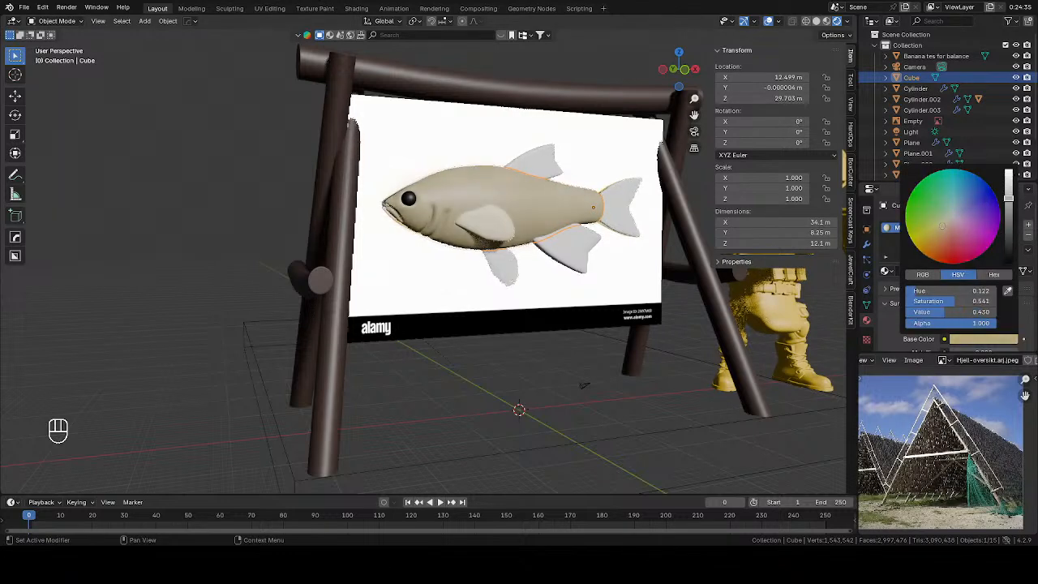
Assign the side fin's Material.005 to the dorsal fin and the rear underside fin
{"action": "left_click", "coordinate": [535, 162]}
{"action": "left_click", "coordinate": [885, 271]}
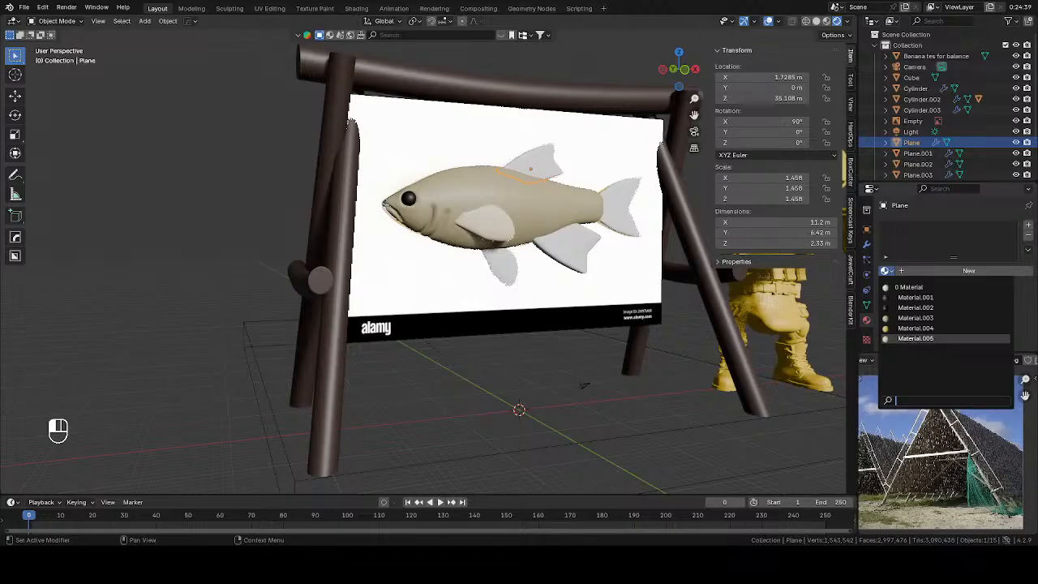
{"action": "left_click", "coordinate": [915, 338]}
{"action": "left_click", "coordinate": [917, 153]}
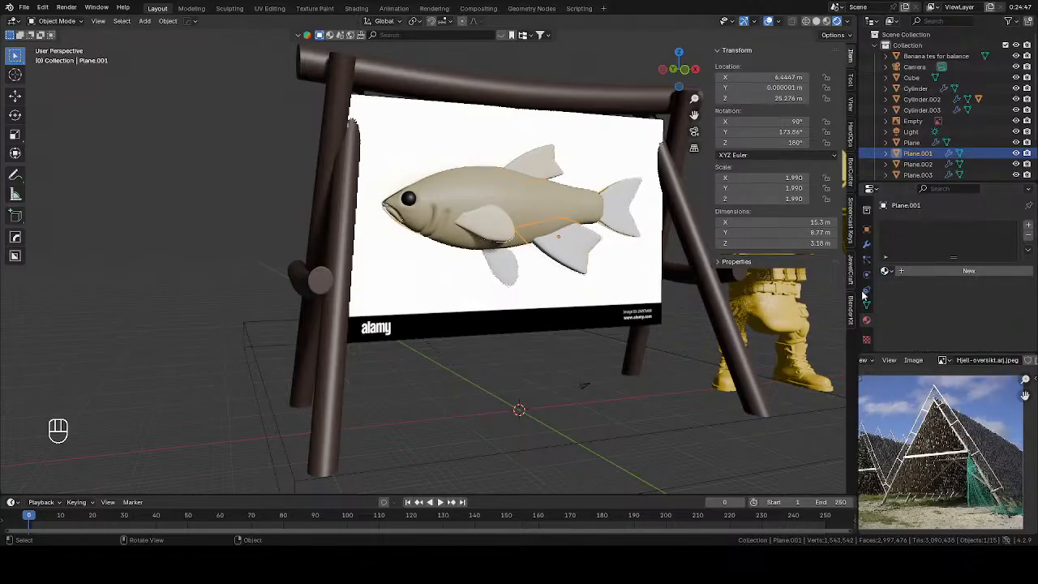
{"action": "left_click", "coordinate": [885, 271]}
{"action": "left_click", "coordinate": [915, 338]}
Assign Material.005 to the tail fin and the front belly fin
{"action": "left_click", "coordinate": [917, 164]}
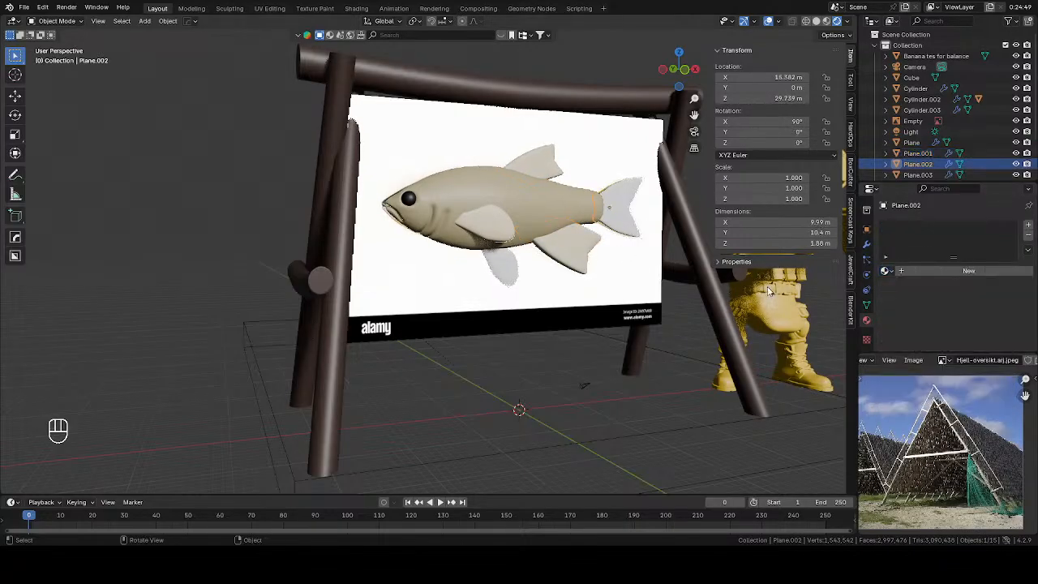
{"action": "left_click", "coordinate": [885, 270]}
{"action": "left_click", "coordinate": [915, 338]}
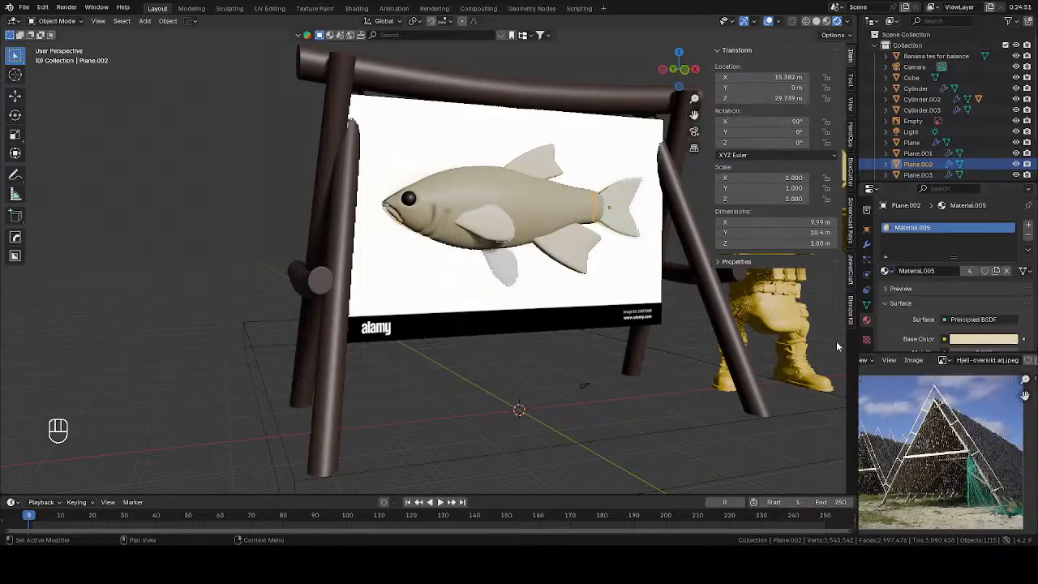
{"action": "left_click", "coordinate": [506, 273]}
{"action": "left_click", "coordinate": [506, 273]}
{"action": "left_click", "coordinate": [886, 271]}
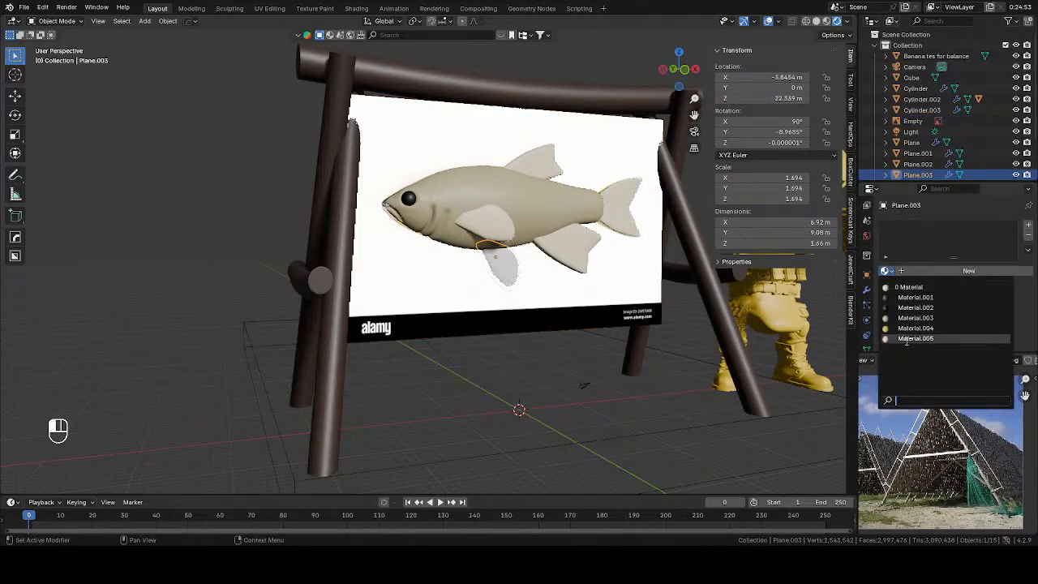
{"action": "left_click", "coordinate": [915, 338]}
{"action": "scroll", "coordinate": [536, 251], "scroll_direction": "down", "scroll_amount": 1}
{"action": "mouse_move", "coordinate": [536, 251]}
{"action": "middle_mouse_down"}
{"action": "mouse_move", "coordinate": [511, 287]}
{"action": "mouse_move", "coordinate": [479, 297]}
{"action": "middle_mouse_up"}
{"action": "scroll", "coordinate": [479, 297], "scroll_direction": "up", "scroll_amount": 3}
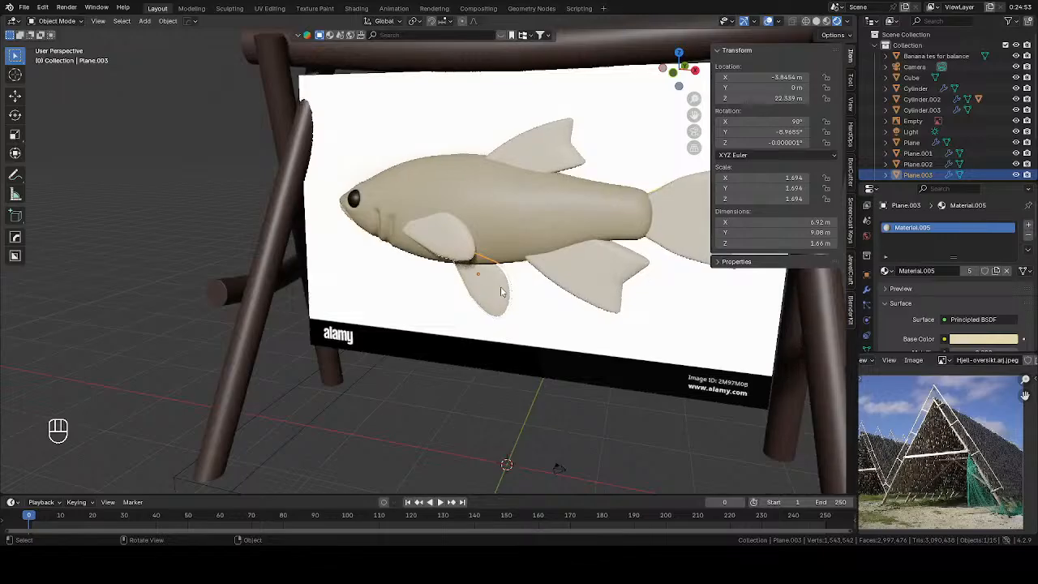
Switch to solid shading and enter Sculpt Mode on the dorsal fin with a 7 px Crease brush
{"action": "key", "text": "z"}
{"action": "middle_click_drag", "start_coordinate": [635, 296], "coordinate": [519, 273]}
{"action": "scroll", "coordinate": [547, 262], "scroll_direction": "up", "scroll_amount": 2}
{"action": "scroll", "coordinate": [548, 264], "scroll_direction": "down", "scroll_amount": 1}
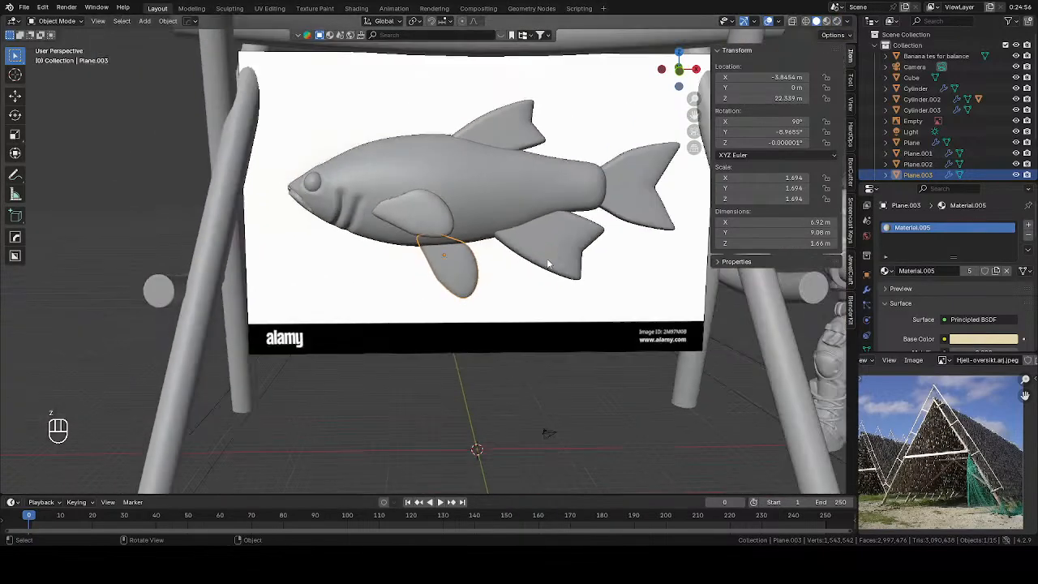
{"action": "left_click", "coordinate": [495, 139]}
{"action": "key", "text": "Tab"}
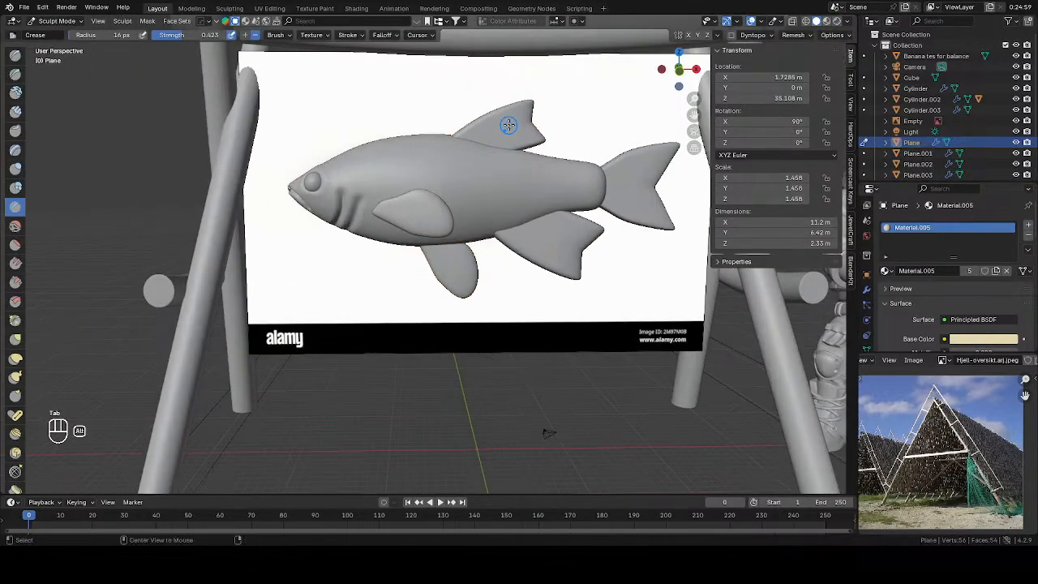
{"action": "key", "text": "alt+z"}
{"action": "key", "text": "alt+z"}
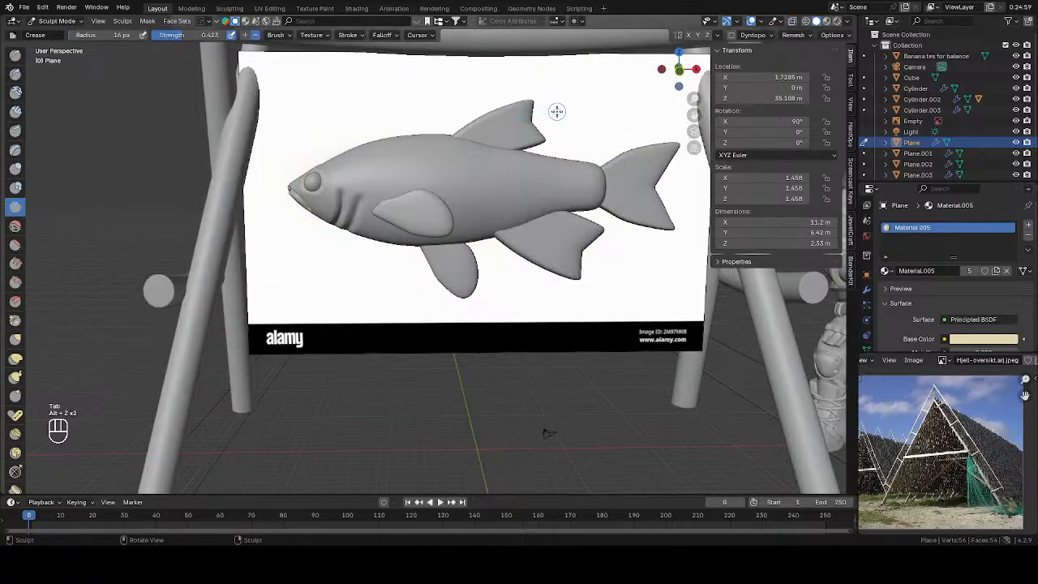
{"action": "key", "text": "f"}
{"action": "left_click", "coordinate": [529, 116]}
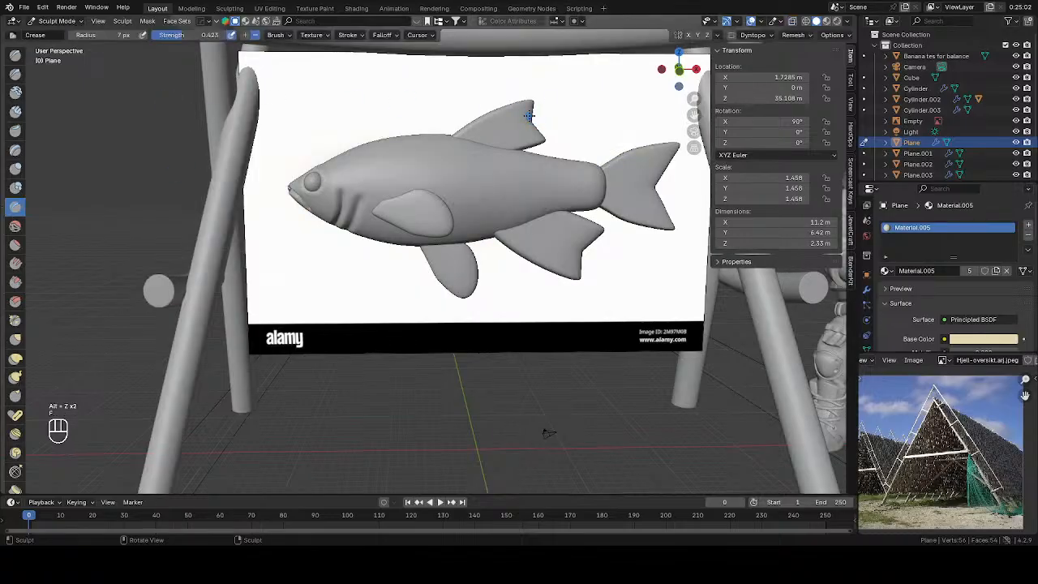
Change the dorsal fin's sculpt symmetry to the Z axis so strokes mirror across its thickness
{"action": "left_click", "coordinate": [696, 38]}
{"action": "middle_click_drag", "start_coordinate": [515, 101], "coordinate": [478, 428]}
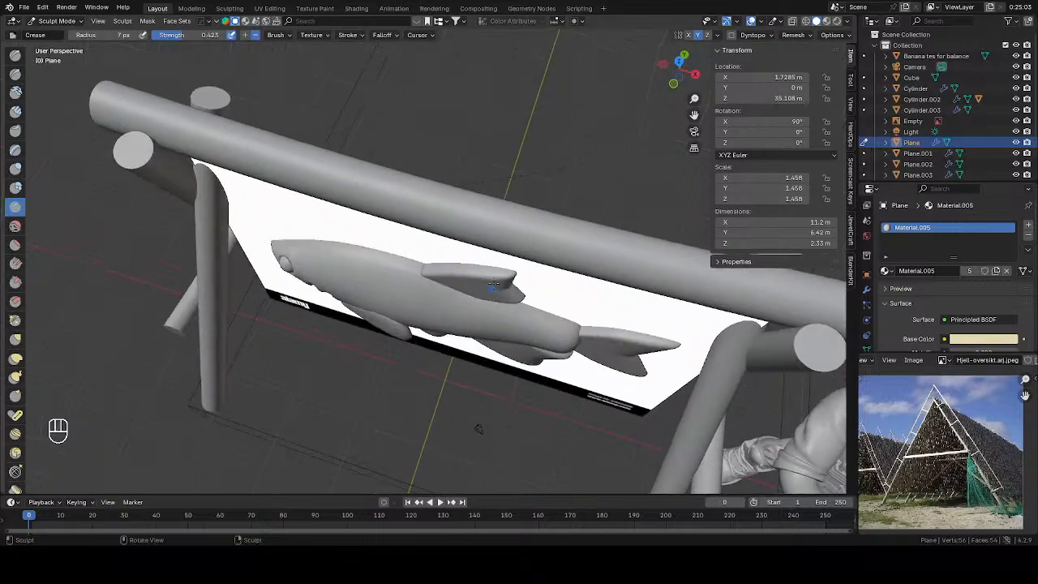
{"action": "middle_click_drag", "start_coordinate": [501, 282], "coordinate": [406, 266]}
{"action": "key", "text": "Tab"}
{"action": "mouse_move", "coordinate": [313, 266]}
{"action": "middle_mouse_down"}
{"action": "mouse_move", "coordinate": [441, 242]}
{"action": "mouse_move", "coordinate": [429, 271]}
{"action": "middle_mouse_up"}
{"action": "key", "text": "Tab"}
{"action": "left_click", "coordinate": [428, 307]}
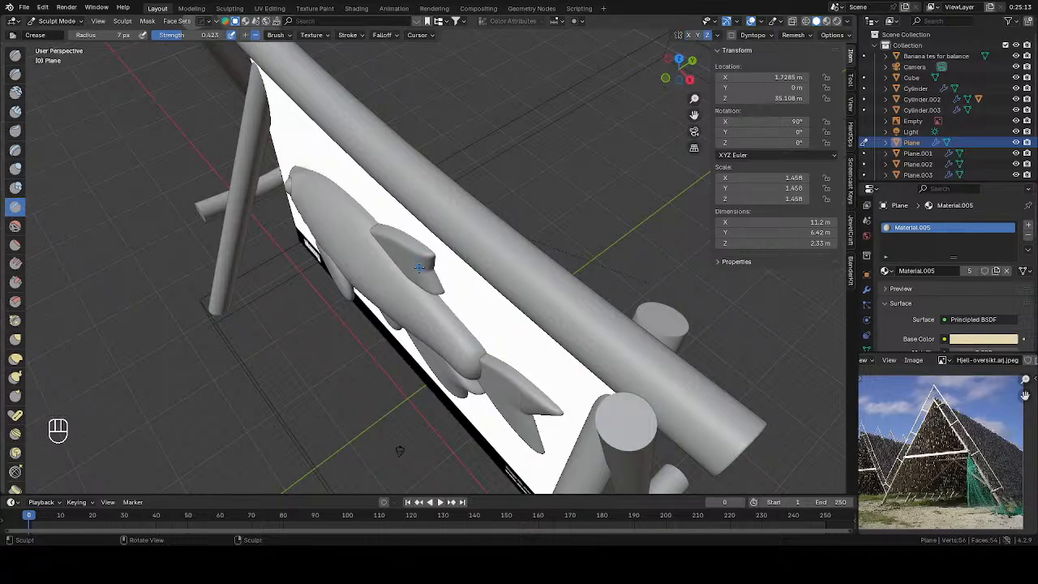
{"action": "middle_click_drag", "start_coordinate": [418, 267], "coordinate": [530, 140]}
Try a crease along the dorsal fin with an 11 px brush, and raise the brush strength to 0.739
{"action": "key", "text": "f"}
{"action": "left_click", "coordinate": [516, 137]}
{"action": "left_click_drag", "start_coordinate": [521, 136], "coordinate": [460, 162]}
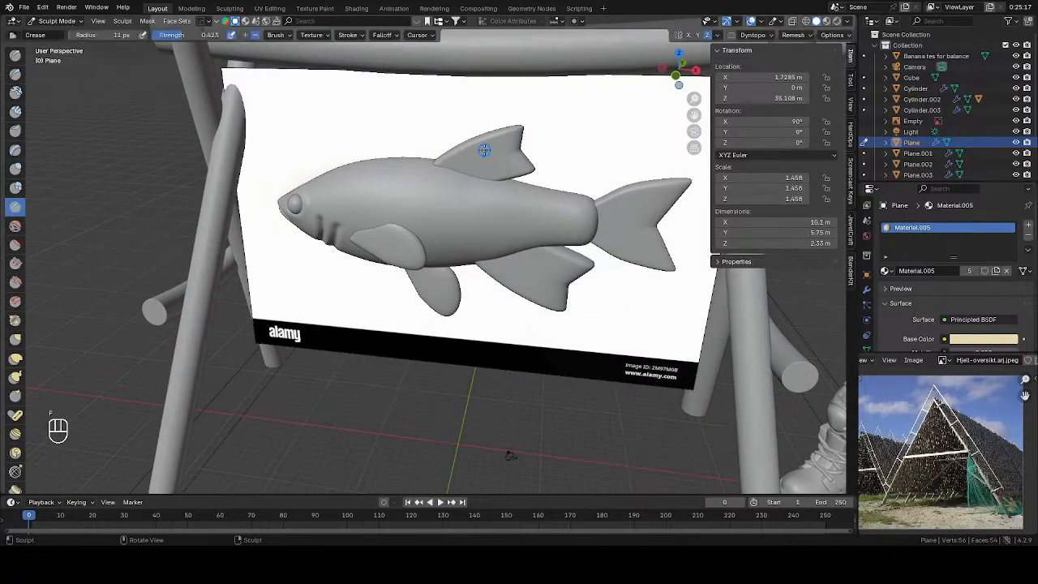
{"action": "left_click_drag", "start_coordinate": [188, 34], "coordinate": [210, 34]}
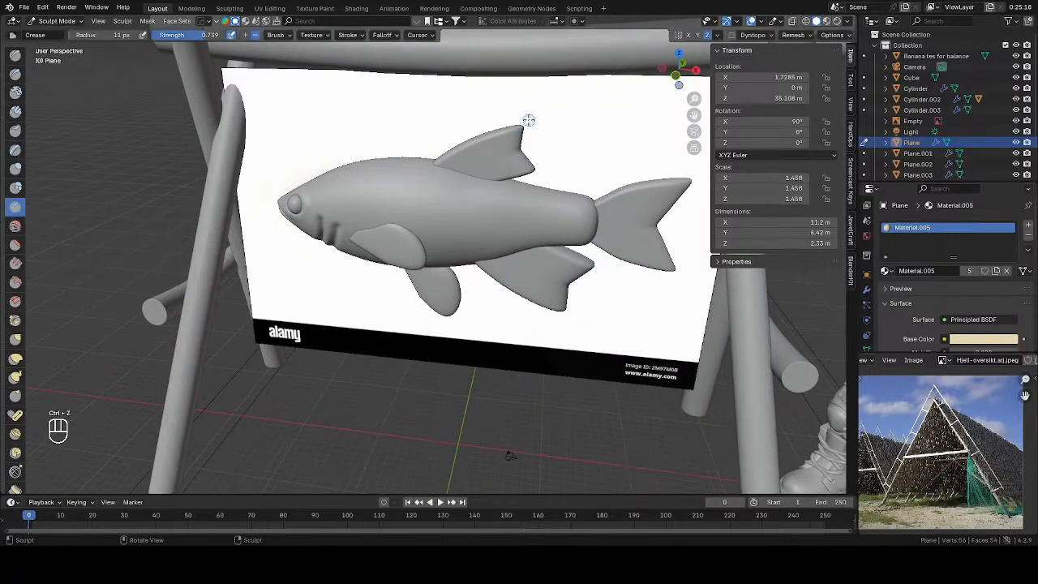
{"action": "middle_click_drag", "start_coordinate": [519, 135], "coordinate": [513, 119]}
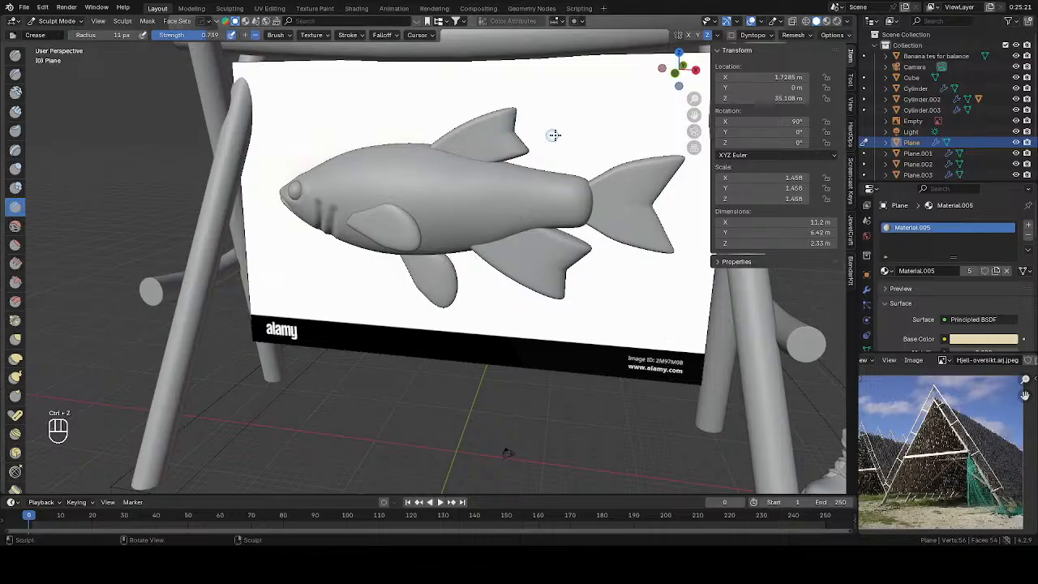
Apply the dorsal fin's Subdivision modifier and carve crease lines along the fin in Sculpt Mode, undoing unwanted strokes
{"action": "key", "text": "Tab"}
{"action": "left_click", "coordinate": [865, 288]}
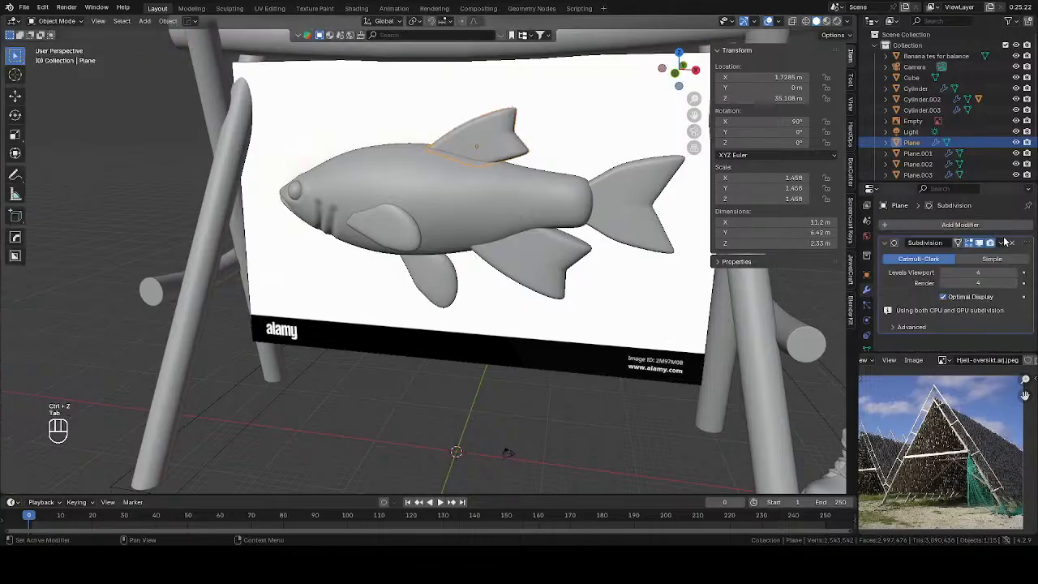
{"action": "left_click", "coordinate": [1002, 241]}
{"action": "left_click", "coordinate": [948, 256]}
{"action": "key", "text": "Tab"}
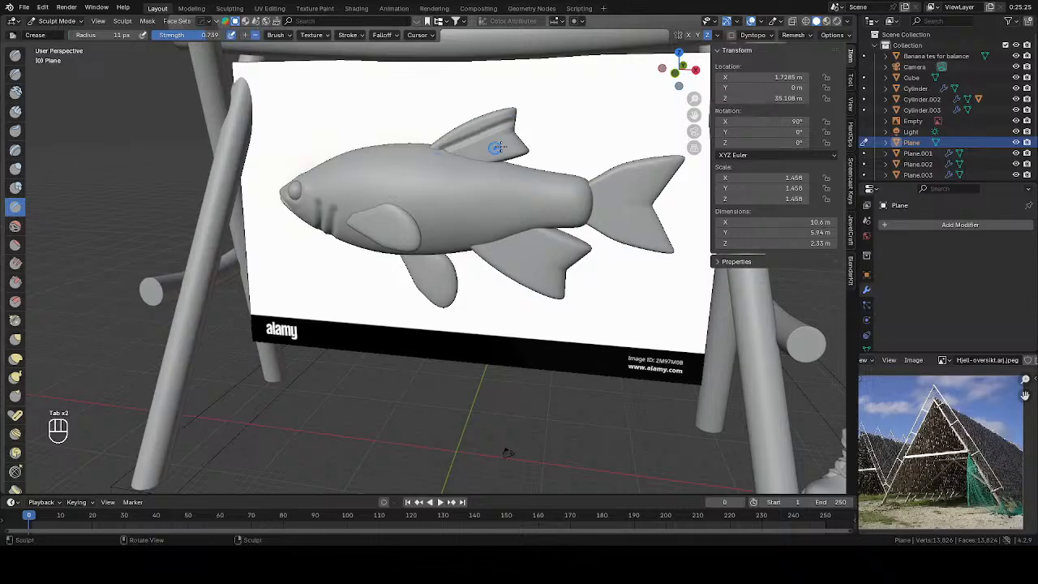
{"action": "key", "text": "ctrl+z"}
{"action": "key", "text": "ctrl+z"}
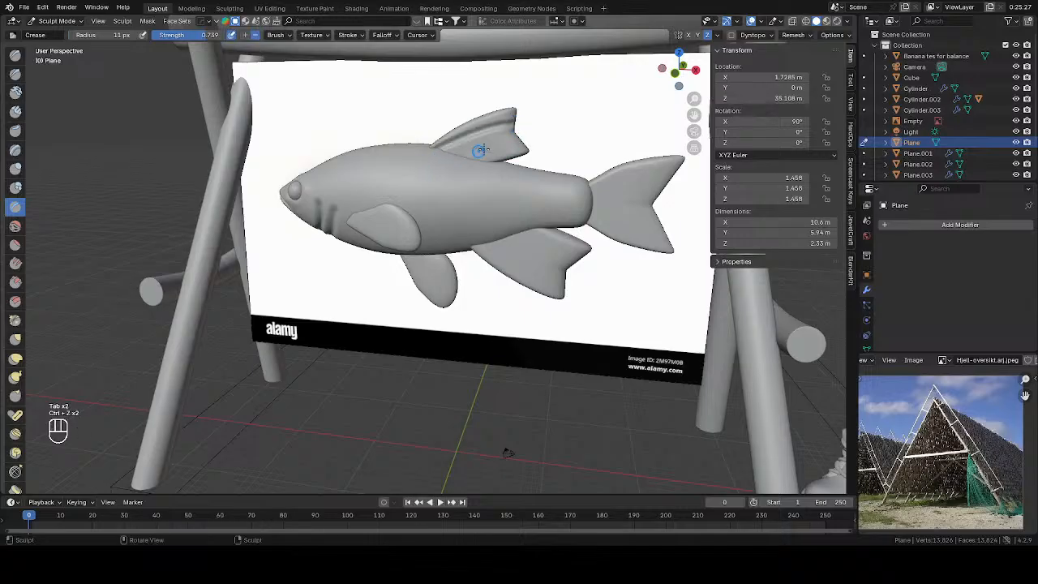
Undo the last sculpt change, return the dorsal fin to Object Mode and delete the fish reference image
{"action": "middle_click_drag", "start_coordinate": [494, 148], "coordinate": [544, 197]}
{"action": "key", "text": "ctrl+z"}
{"action": "key", "text": "Tab"}
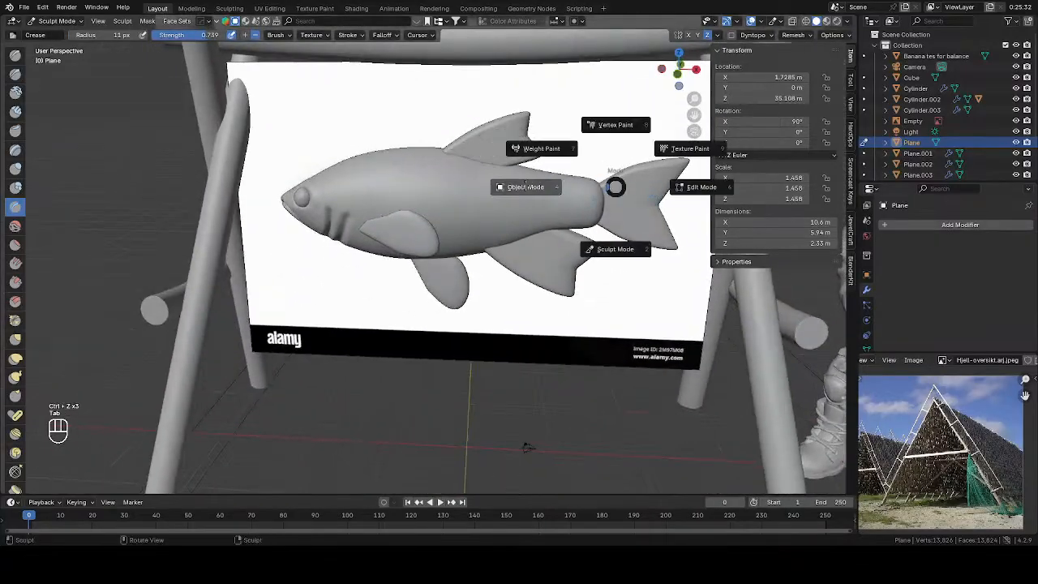
{"action": "left_click", "coordinate": [526, 186]}
{"action": "left_click", "coordinate": [568, 170]}
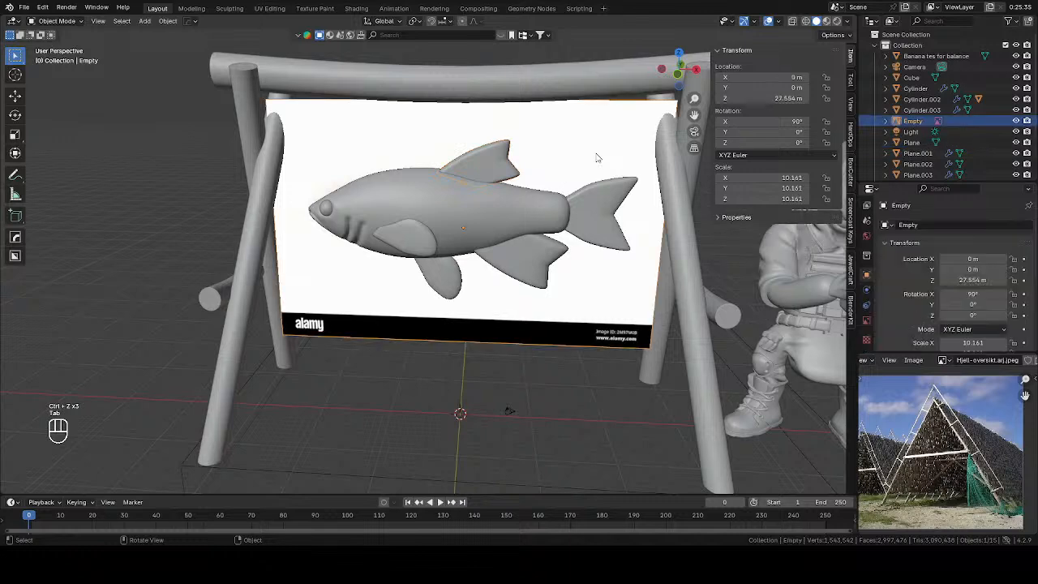
{"action": "key", "text": "Delete"}
{"action": "middle_click_drag", "start_coordinate": [468, 159], "coordinate": [398, 144]}
{"action": "left_click_drag", "start_coordinate": [398, 144], "coordinate": [559, 260]}
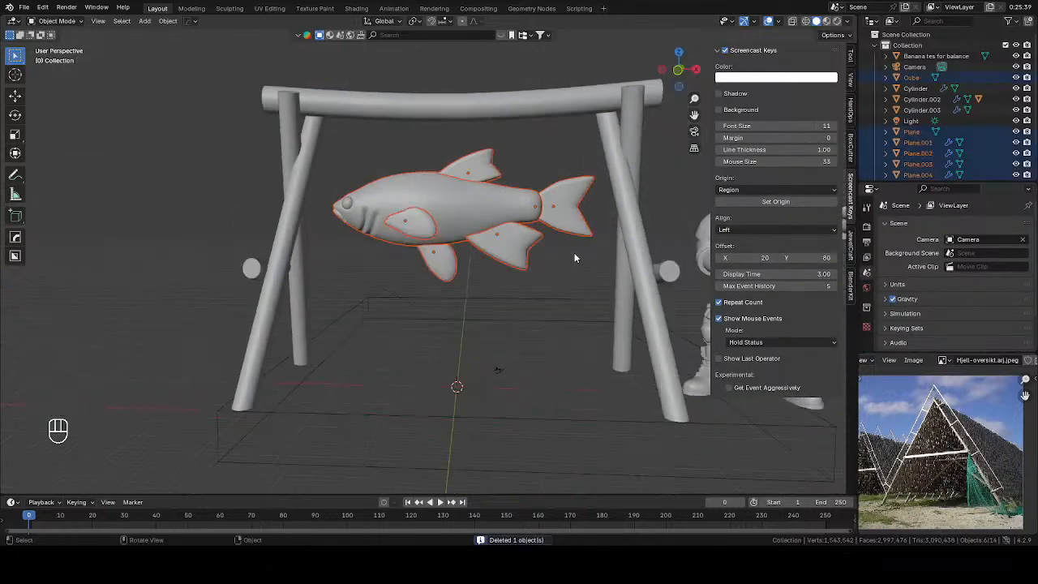
{"action": "key", "text": "s"}
{"action": "right_click", "coordinate": [562, 239]}
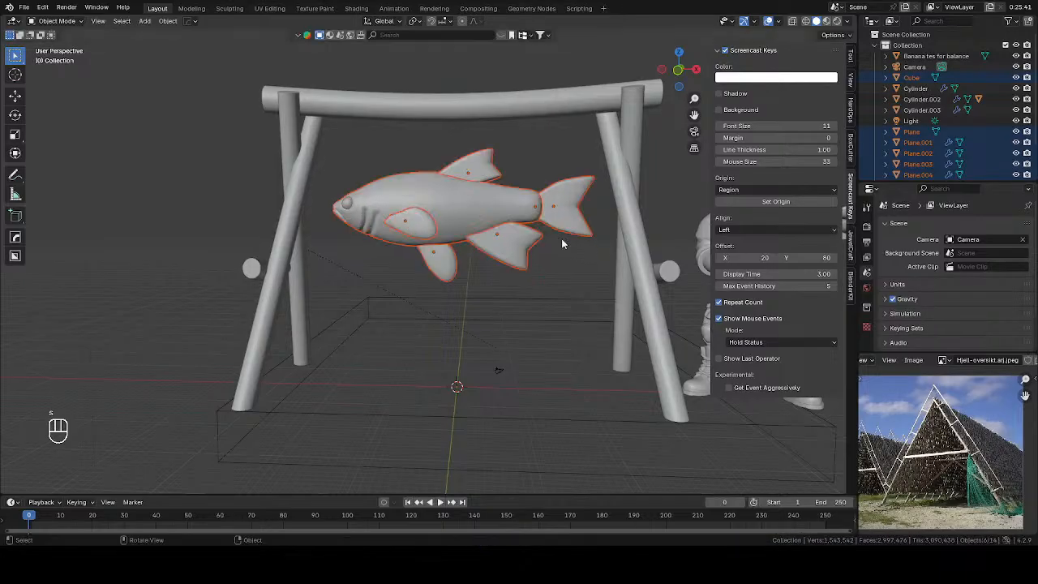
{"action": "left_click_drag", "start_coordinate": [337, 195], "coordinate": [397, 234]}
{"action": "left_click_drag", "start_coordinate": [397, 154], "coordinate": [576, 253]}
{"action": "key", "text": "s"}
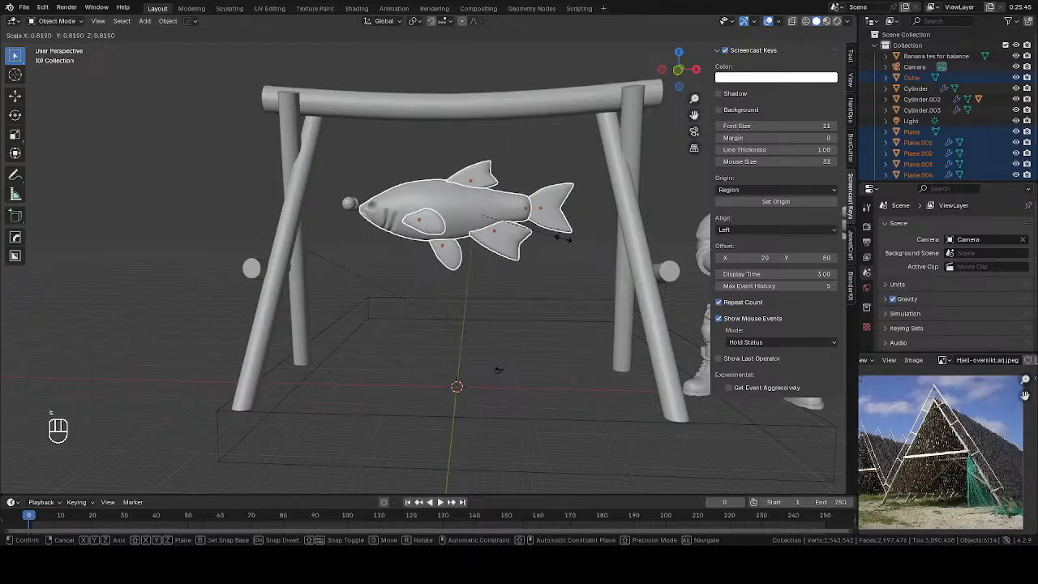
{"action": "right_click", "coordinate": [559, 239]}
Scale the whole fish with its eyes and fins down together and rotate it to hang head-down
{"action": "left_click_drag", "start_coordinate": [325, 182], "coordinate": [429, 256]}
{"action": "key", "text": "s"}
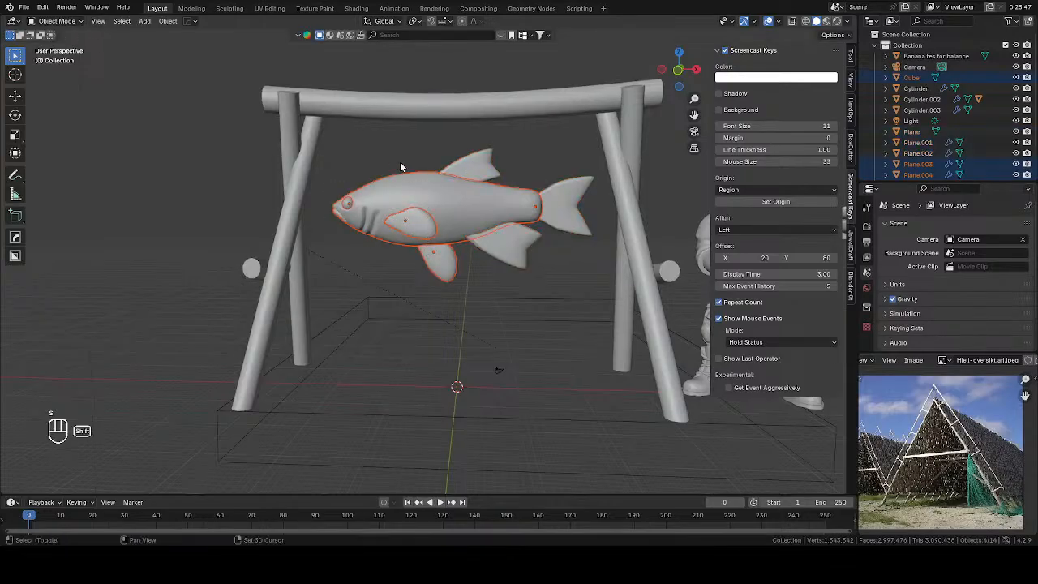
{"action": "left_click", "coordinate": [539, 212]}
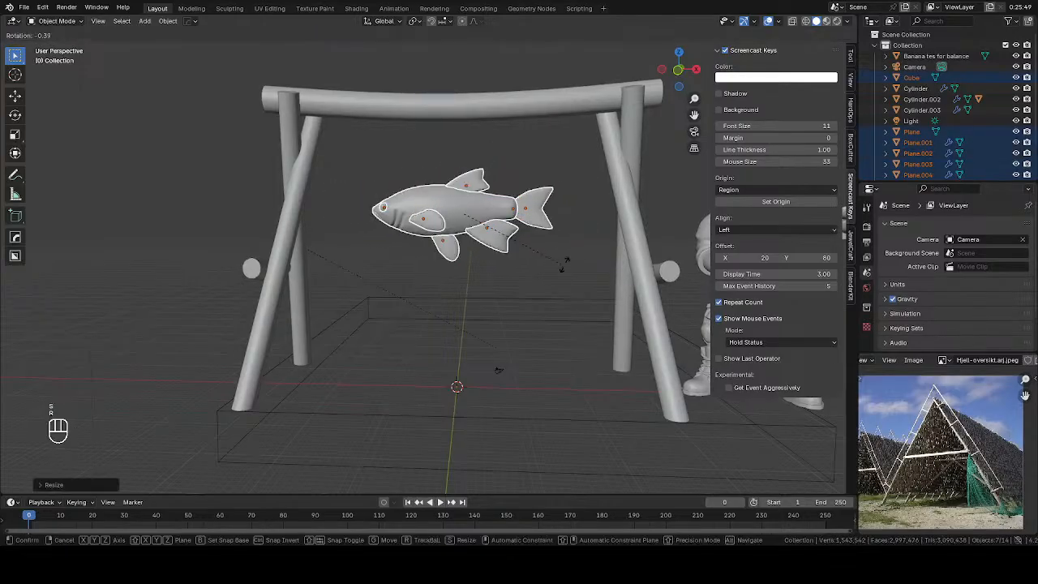
{"action": "key", "text": "r"}
{"action": "left_click", "coordinate": [510, 137]}
{"action": "key", "text": "KP_1"}
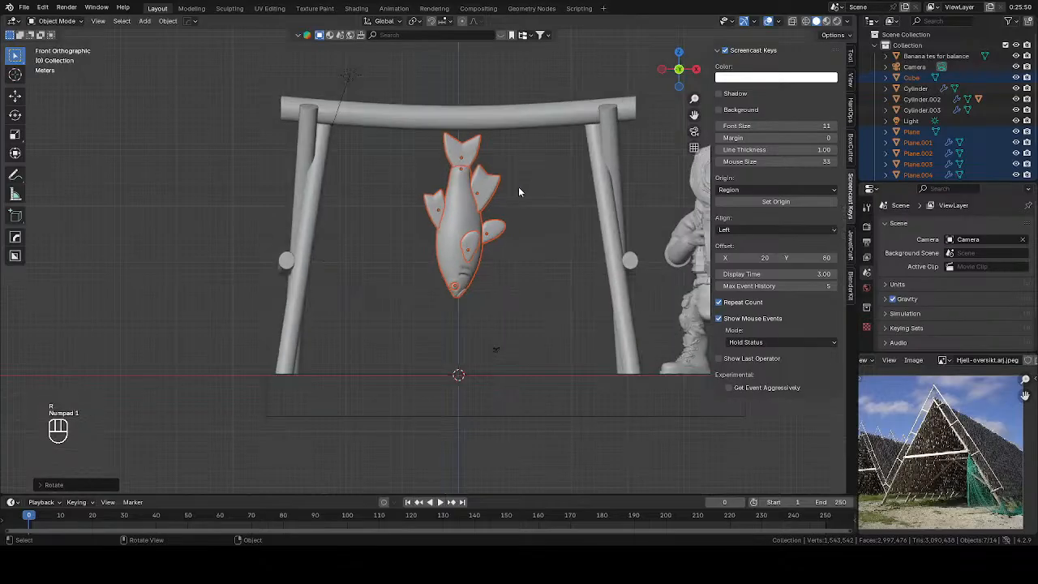
Move the fish up under the crossbeam beside the right-hand posts in front view, and fine-tune its tilt
{"action": "key", "text": "g"}
{"action": "left_click", "coordinate": [613, 181]}
{"action": "key", "text": "r"}
{"action": "left_click", "coordinate": [613, 164]}
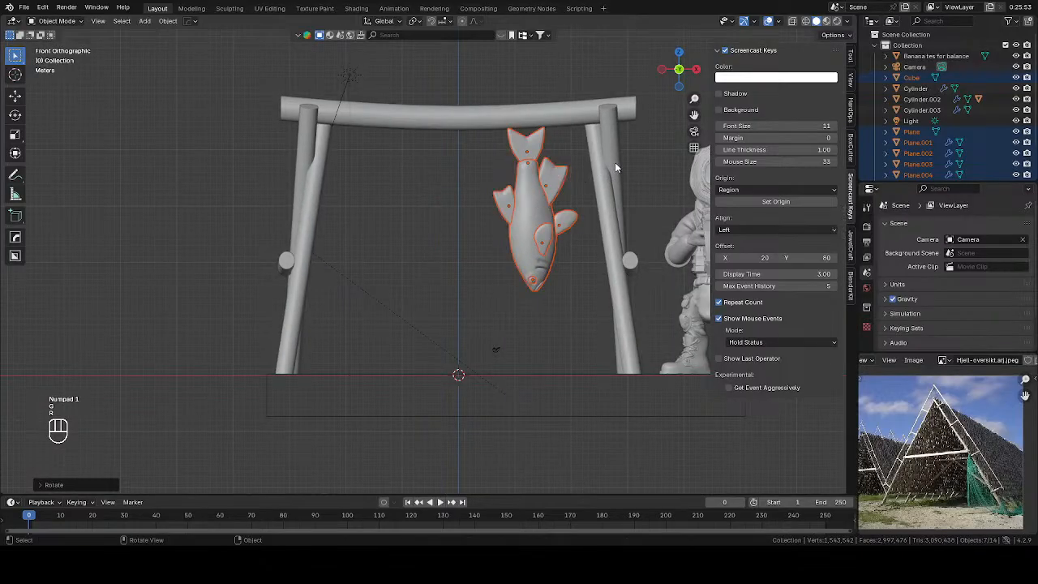
{"action": "key", "text": "r"}
{"action": "left_click", "coordinate": [618, 166]}
{"action": "key", "text": "g"}
{"action": "key", "text": "r"}
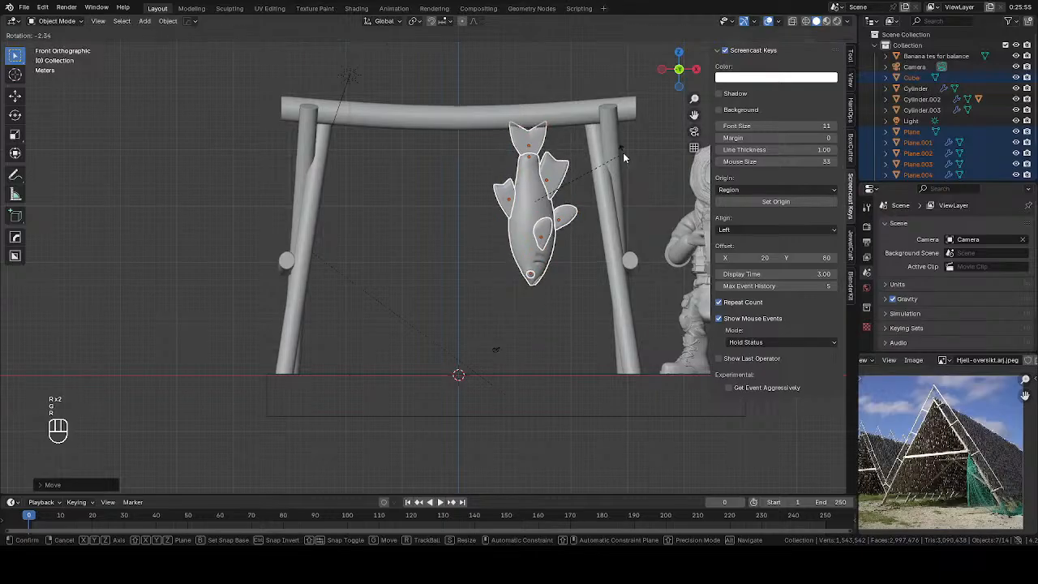
{"action": "left_click", "coordinate": [623, 152]}
{"action": "key", "text": "g"}
{"action": "left_click", "coordinate": [625, 149]}
{"action": "key", "text": "g"}
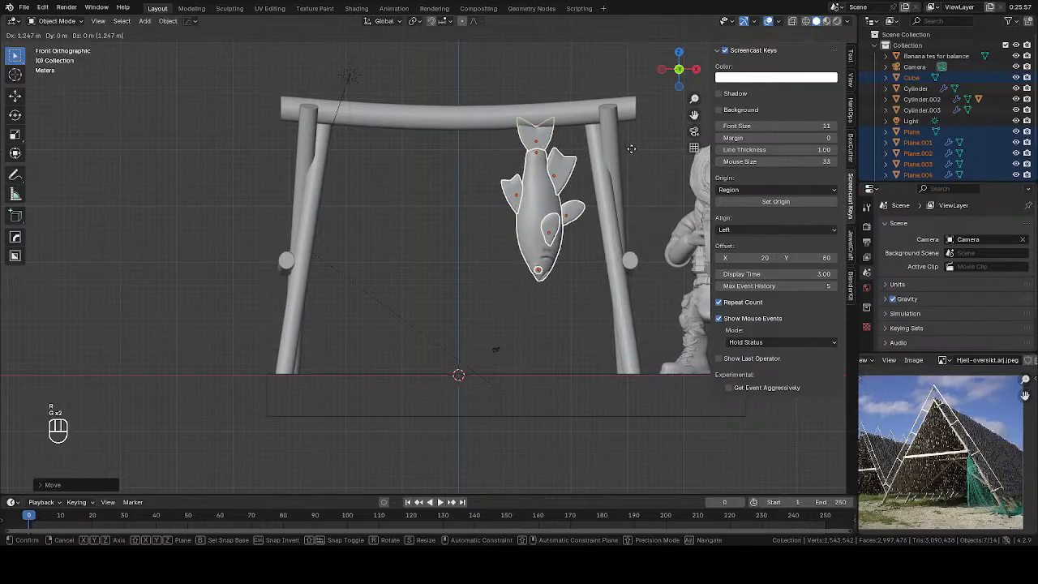
{"action": "left_click", "coordinate": [648, 149]}
{"action": "left_click", "coordinate": [521, 258]}
{"action": "middle_click_drag", "start_coordinate": [521, 258], "coordinate": [472, 204]}
{"action": "key", "text": "KP_1"}
{"action": "left_click", "coordinate": [543, 232]}
{"action": "scroll", "coordinate": [472, 202], "scroll_direction": "up", "scroll_amount": 2}
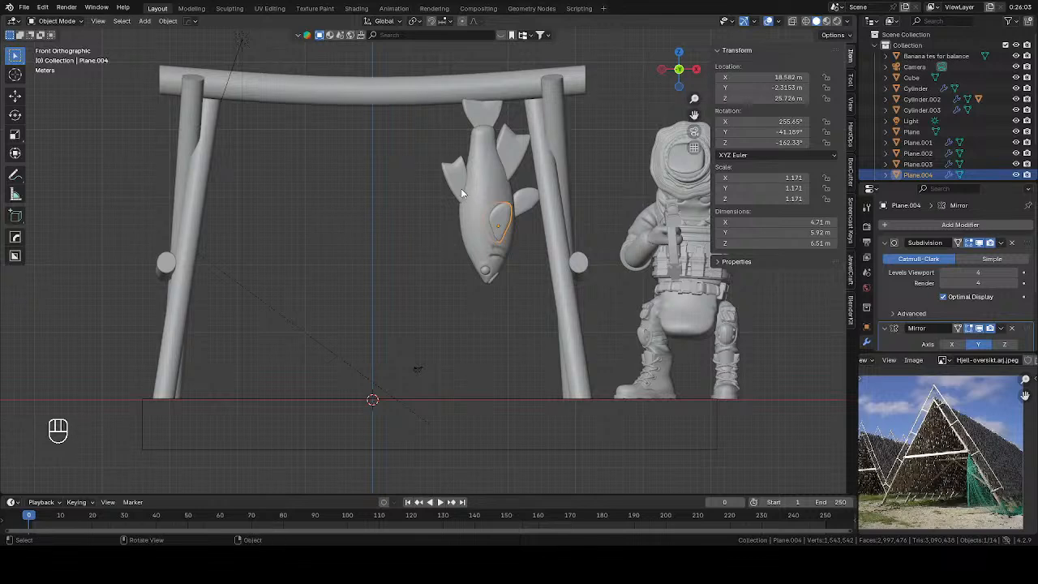
{"action": "left_click", "coordinate": [521, 162], "text": "shift"}
{"action": "left_click", "coordinate": [532, 203], "text": "shift"}
{"action": "left_click", "coordinate": [456, 178], "text": "shift"}
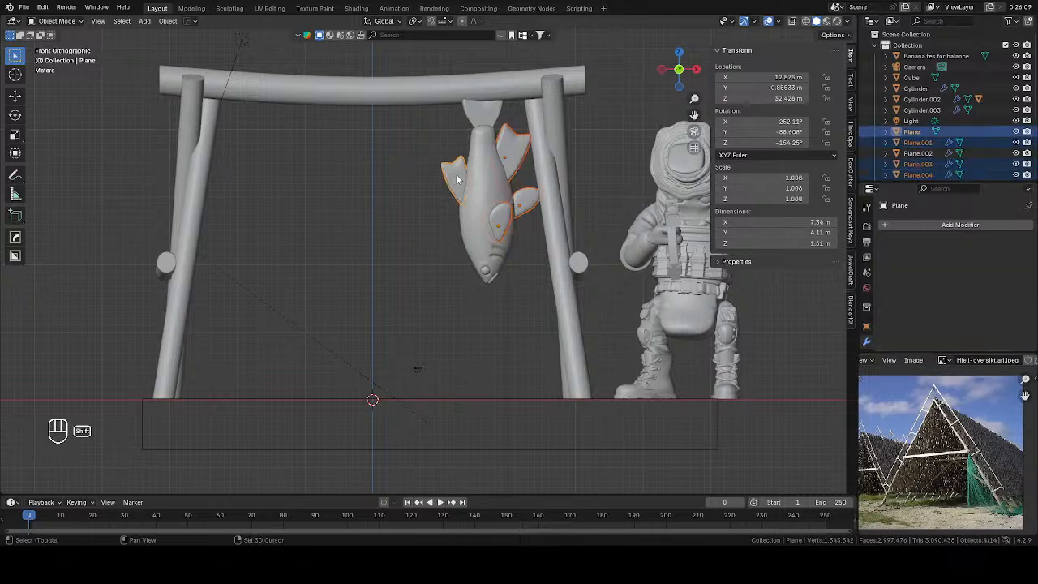
{"action": "left_click", "coordinate": [485, 115], "text": "shift"}
{"action": "right_click", "coordinate": [488, 118]}
{"action": "mouse_move", "coordinate": [442, 168]}
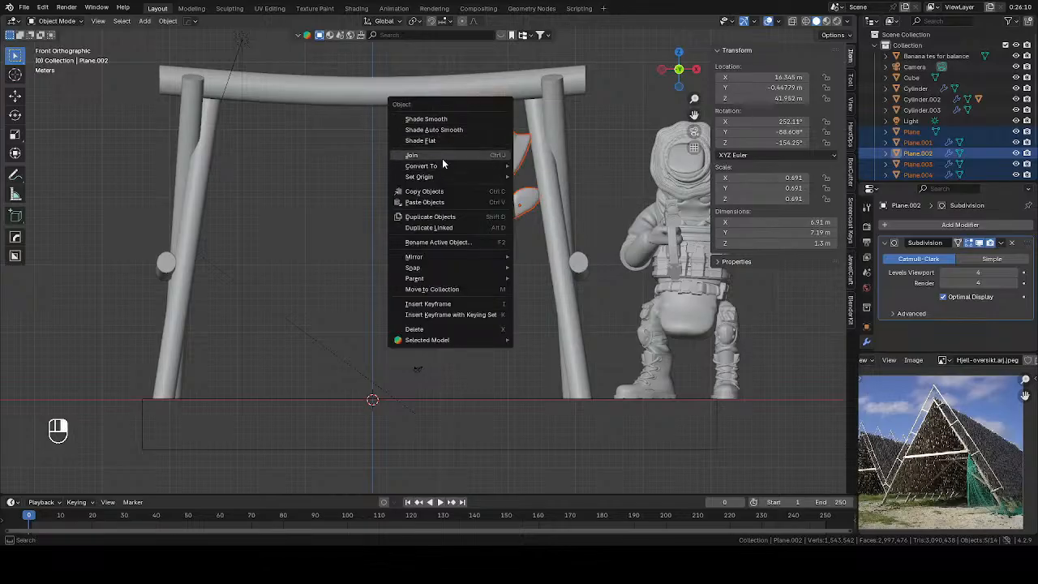
{"action": "left_click", "coordinate": [519, 159]}
Convert the tail, pelvic, pectoral and anal fins to plain meshes, baking in their modifiers
{"action": "left_click", "coordinate": [493, 121]}
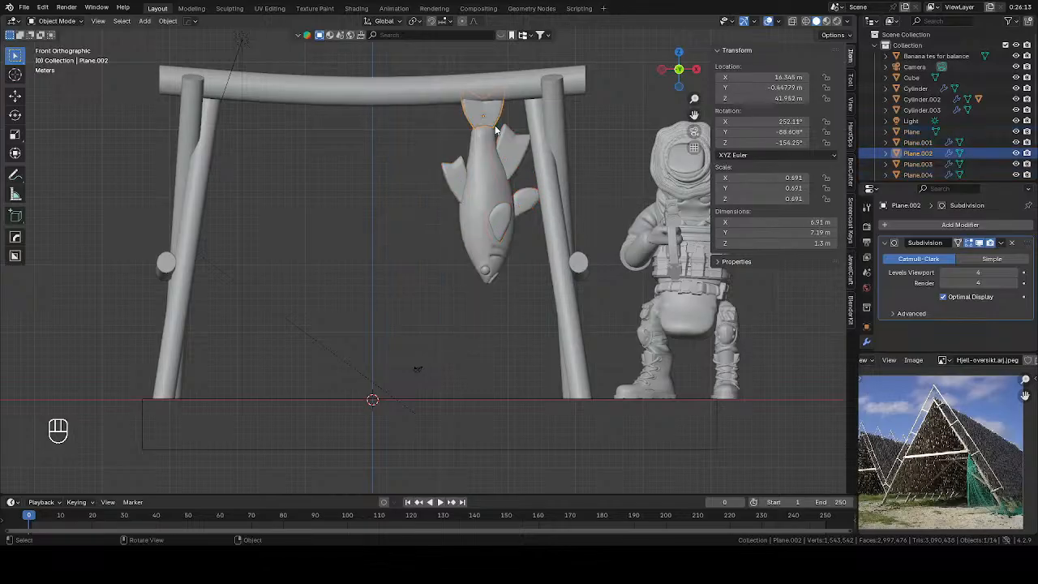
{"action": "left_click", "coordinate": [521, 203], "text": "shift"}
{"action": "left_click", "coordinate": [503, 216], "text": "shift"}
{"action": "right_click", "coordinate": [511, 182]}
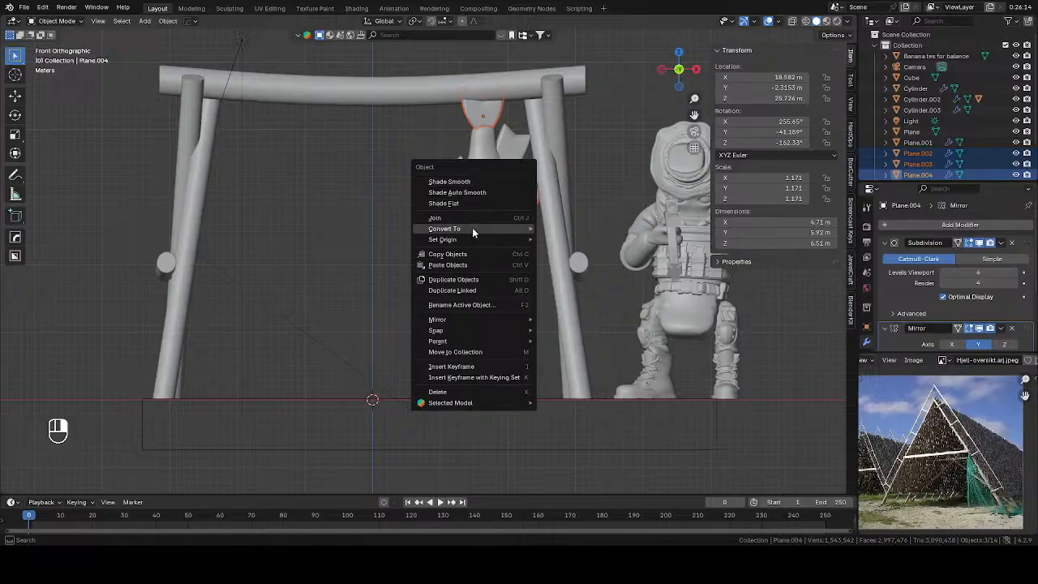
{"action": "mouse_move", "coordinate": [470, 228]}
{"action": "left_click", "coordinate": [556, 228]}
{"action": "left_click", "coordinate": [507, 160]}
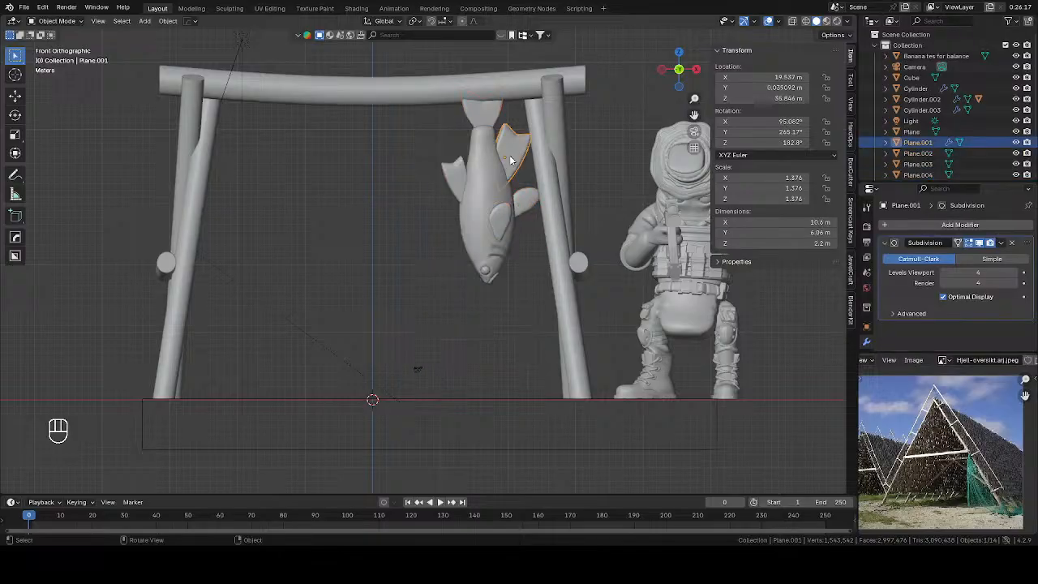
{"action": "right_click", "coordinate": [508, 154]}
{"action": "mouse_move", "coordinate": [511, 151]}
{"action": "left_click", "coordinate": [571, 149]}
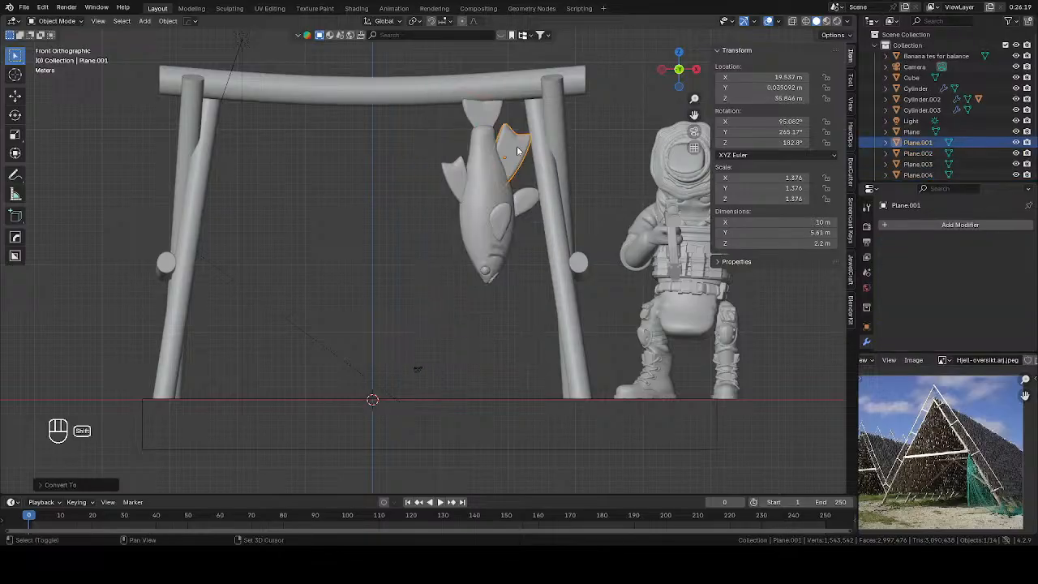
Join the tail, anal, dorsal, pelvic and pectoral fins into a single object
{"action": "left_click", "coordinate": [517, 150], "text": "shift"}
{"action": "left_click", "coordinate": [455, 173], "text": "shift"}
{"action": "left_click", "coordinate": [529, 200], "text": "shift"}
{"action": "left_click", "coordinate": [500, 221], "text": "shift"}
{"action": "right_click", "coordinate": [504, 167]}
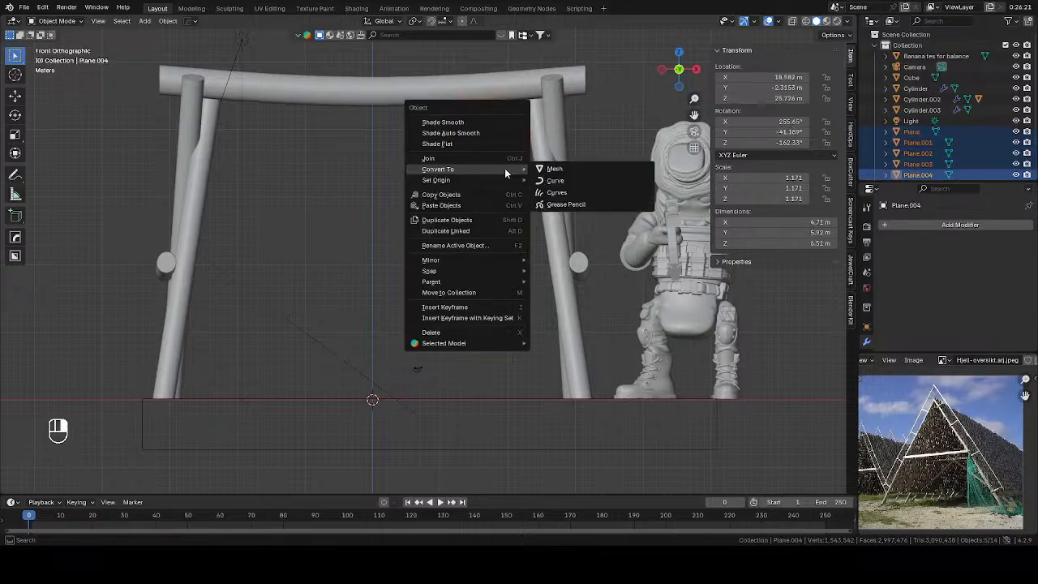
{"action": "left_click", "coordinate": [491, 159]}
Convert the fish's eye sphere to a mesh, baking in its Subdivision and Mirror modifiers
{"action": "left_click", "coordinate": [498, 191], "text": "shift"}
{"action": "left_click", "coordinate": [483, 274]}
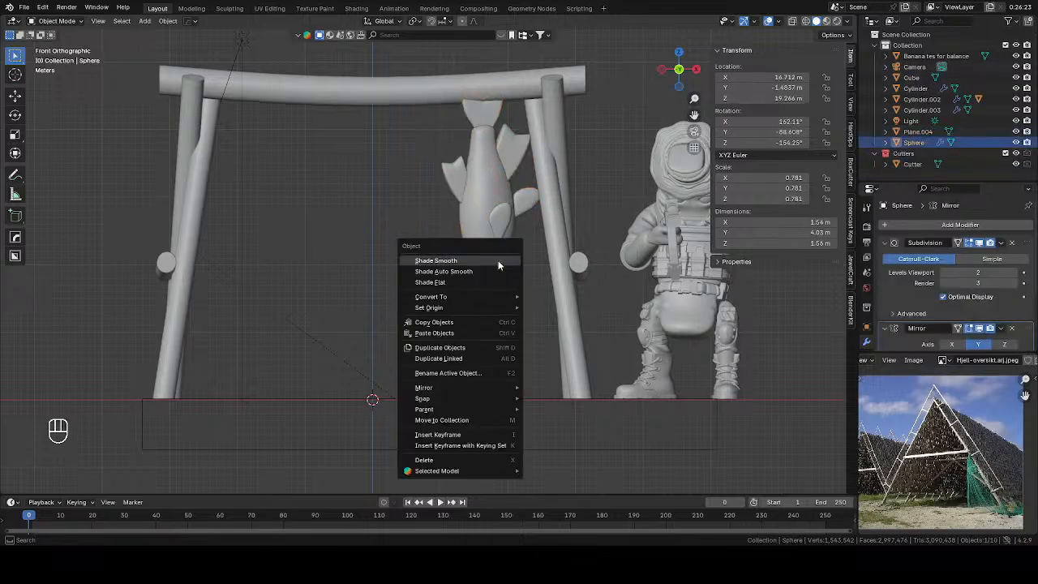
{"action": "right_click", "coordinate": [497, 261]}
{"action": "mouse_move", "coordinate": [475, 296]}
{"action": "left_click", "coordinate": [535, 297]}
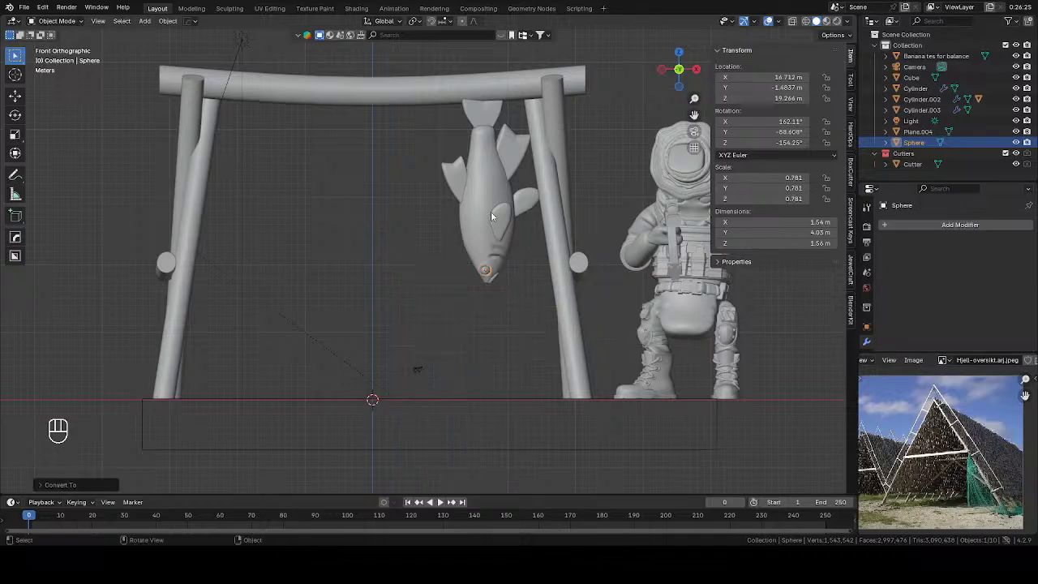
Union the joined fins with the fish body using a HardOps Boolean
{"action": "left_click", "coordinate": [495, 186]}
{"action": "left_click", "coordinate": [492, 182], "text": "shift"}
{"action": "key", "text": "q"}
{"action": "mouse_move", "coordinate": [521, 183]}
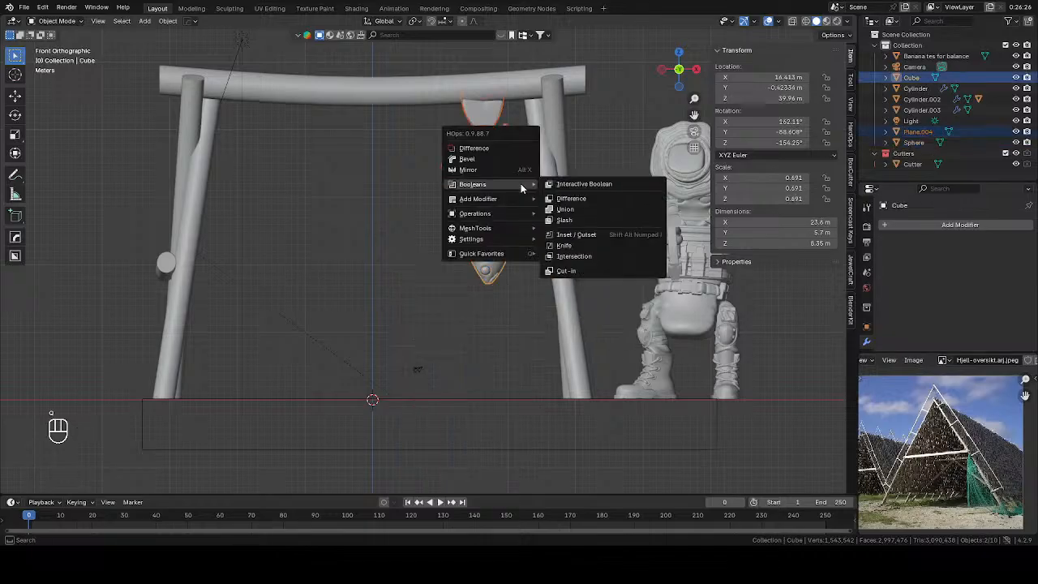
{"action": "left_click", "coordinate": [561, 210]}
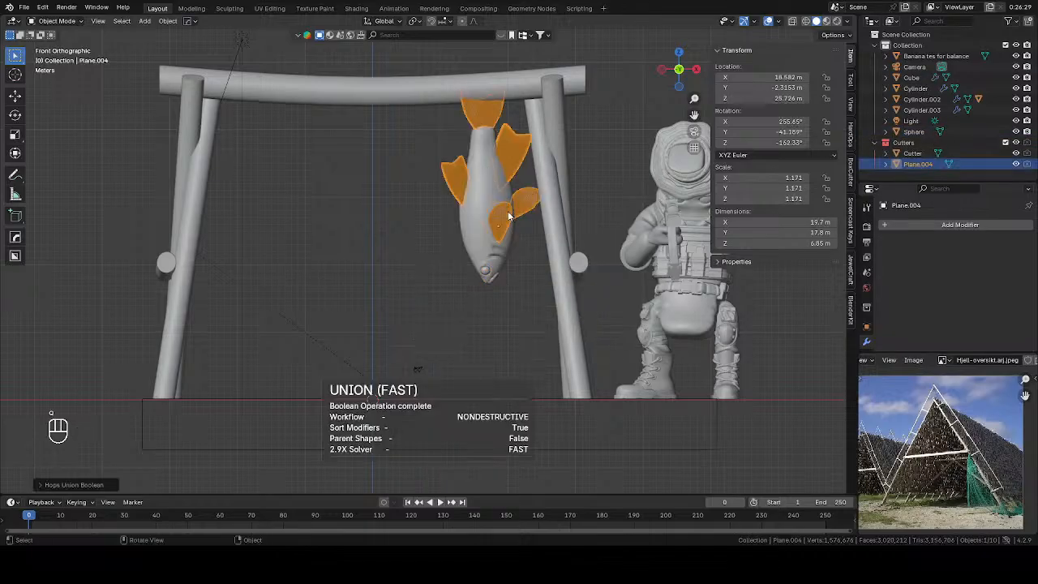
Apply the fish body's Boolean modifier and delete the leftover fin cutter object
{"action": "left_click", "coordinate": [472, 221]}
{"action": "left_click", "coordinate": [1001, 243]}
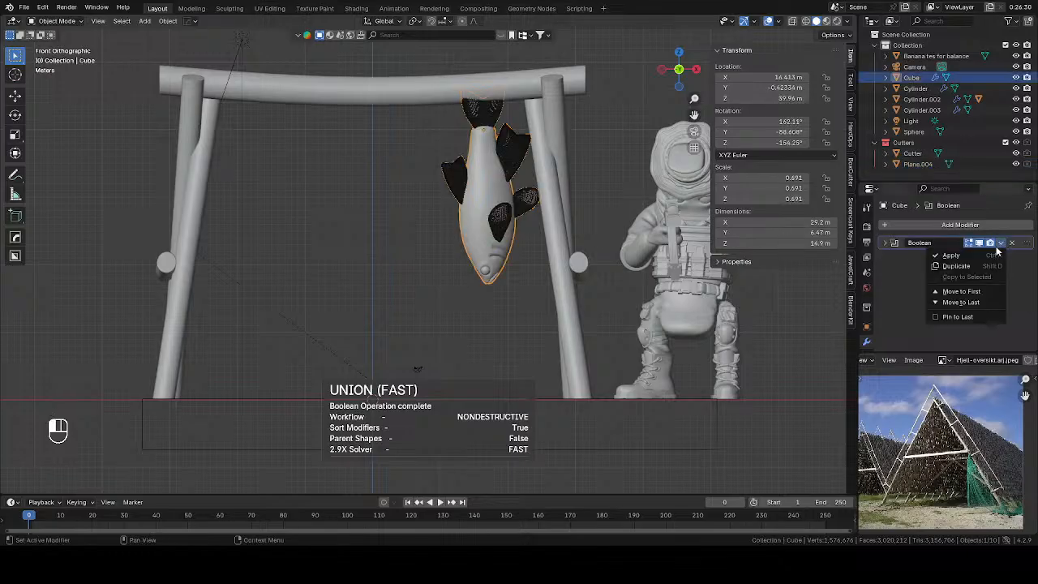
{"action": "left_click", "coordinate": [995, 256]}
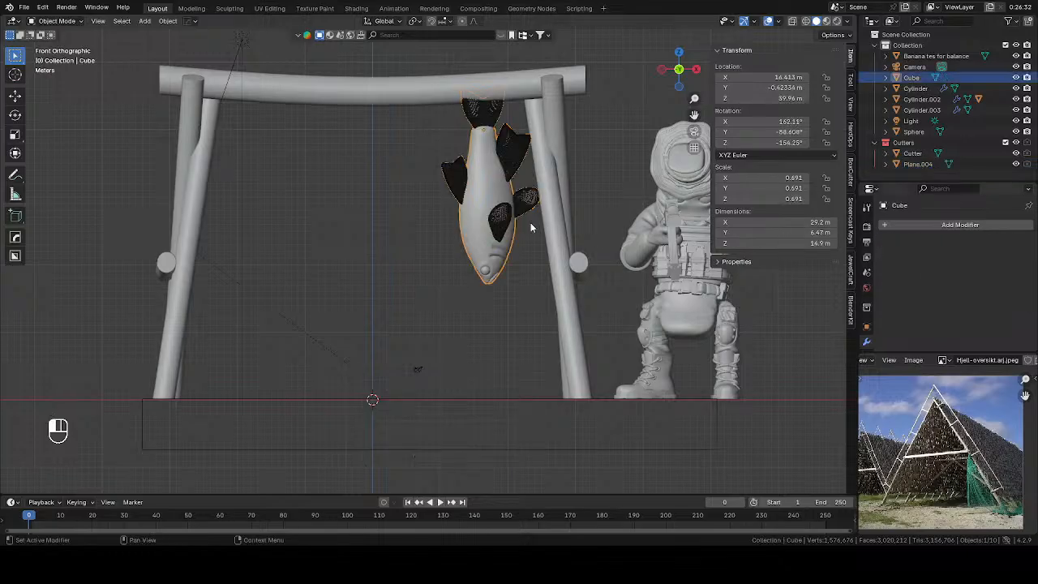
{"action": "left_click", "coordinate": [496, 258]}
{"action": "key", "text": "Delete"}
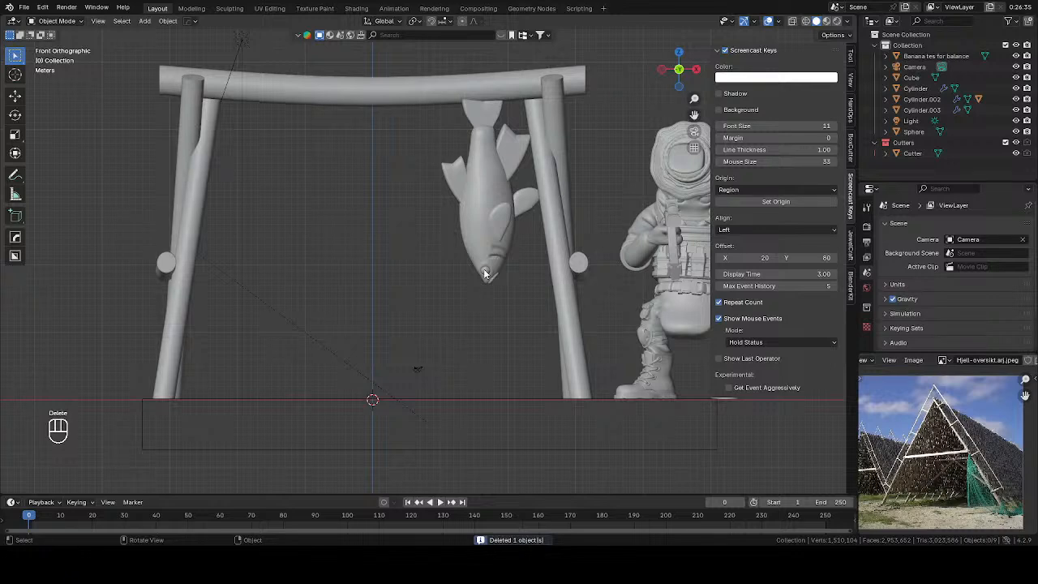
Union the eye spheres with the fish body using a HardOps Boolean
{"action": "left_click", "coordinate": [485, 273]}
{"action": "left_click", "coordinate": [489, 234], "text": "shift"}
{"action": "key", "text": "q"}
{"action": "mouse_move", "coordinate": [541, 223]}
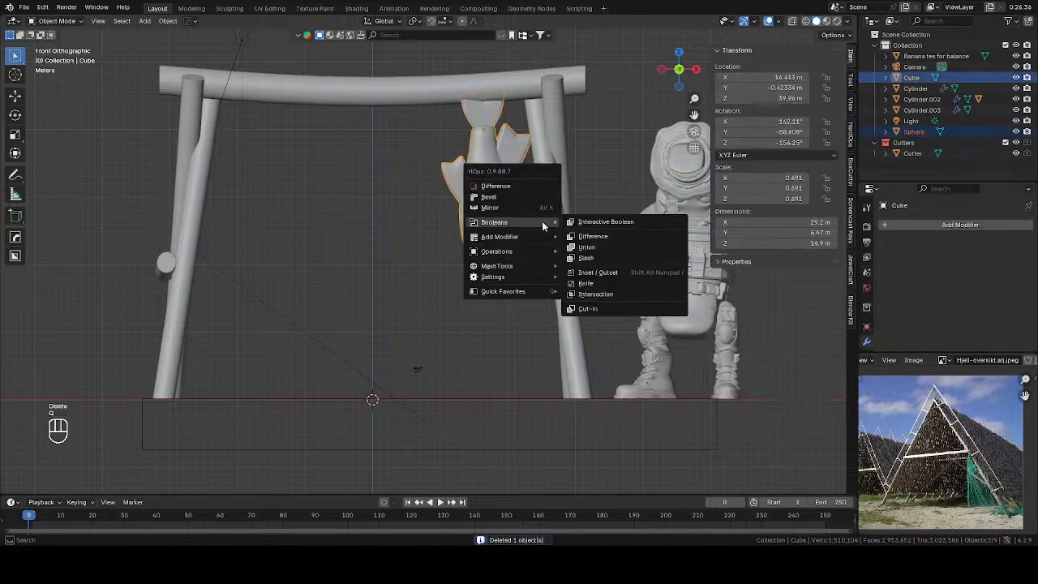
{"action": "left_click", "coordinate": [586, 247]}
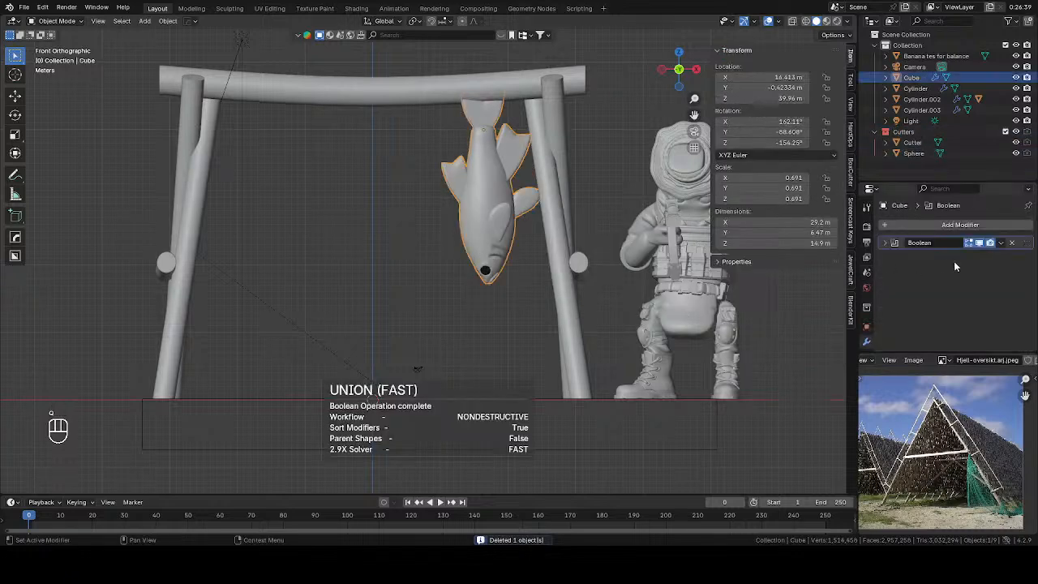
Apply the eye Boolean on the fish body and delete the leftover eye sphere cutter
{"action": "left_click", "coordinate": [1000, 242]}
{"action": "left_click", "coordinate": [488, 270]}
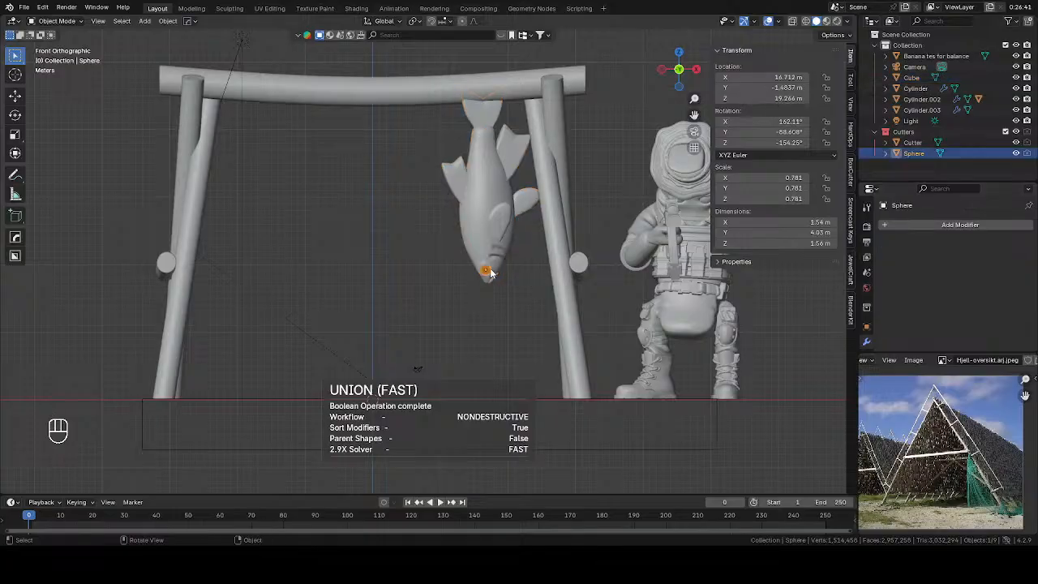
{"action": "key", "text": "Delete"}
Add an Array modifier to the merged fish and set its count to 2
{"action": "left_click", "coordinate": [500, 219]}
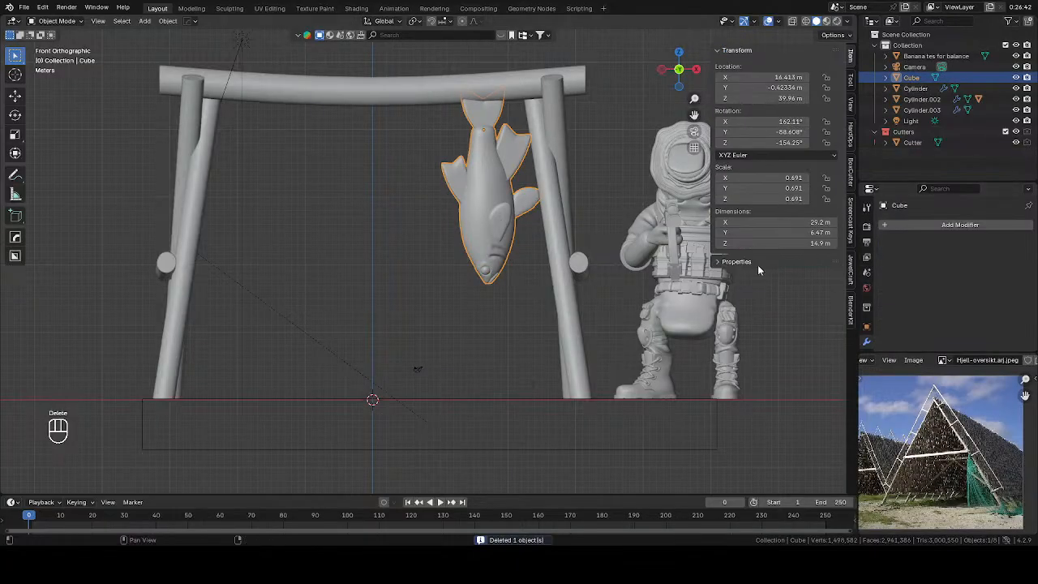
{"action": "left_click", "coordinate": [866, 208]}
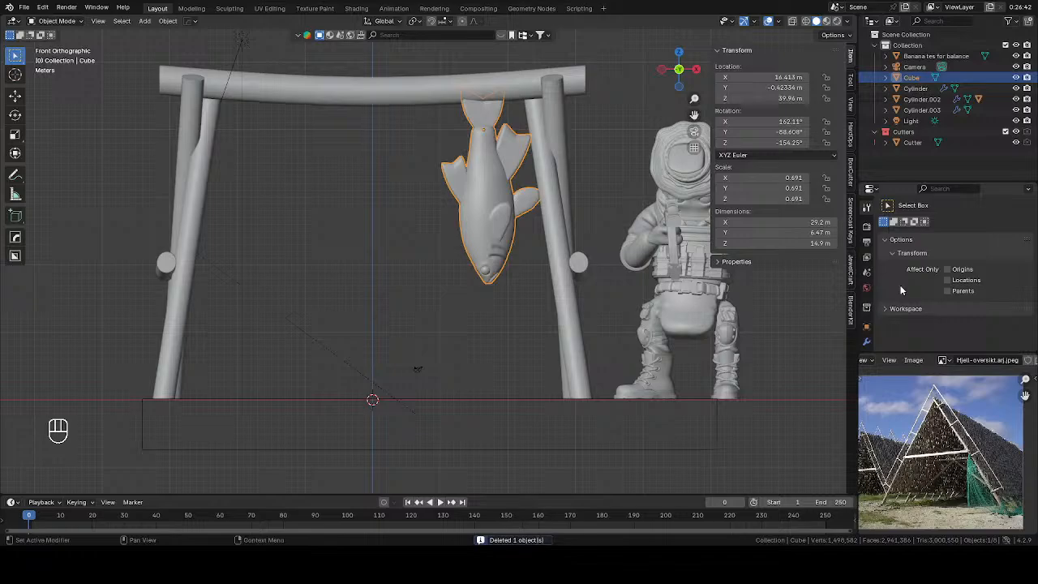
{"action": "left_click", "coordinate": [865, 334]}
{"action": "left_click", "coordinate": [932, 225]}
{"action": "mouse_move", "coordinate": [934, 224]}
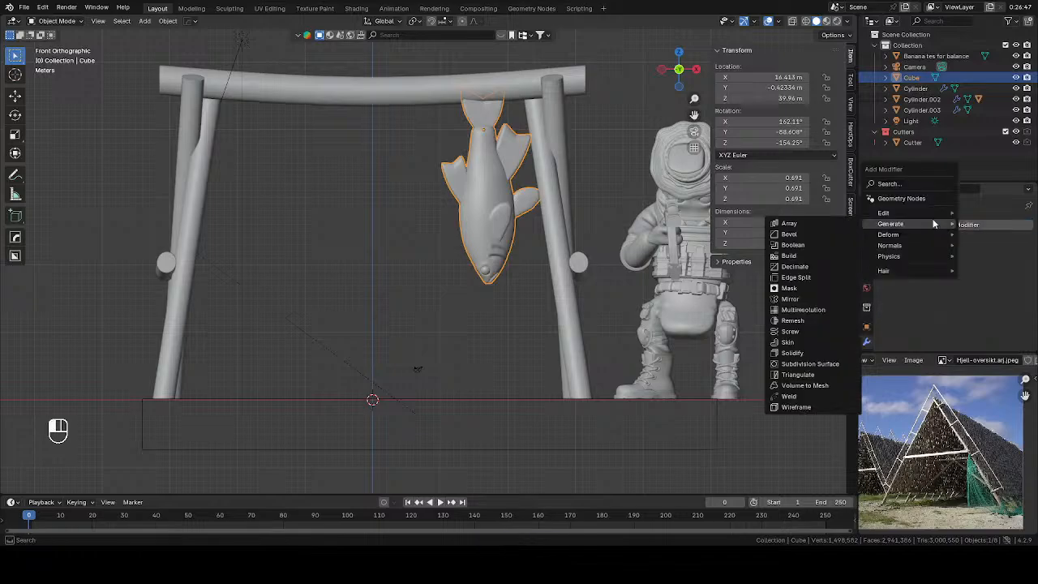
{"action": "left_click", "coordinate": [818, 224]}
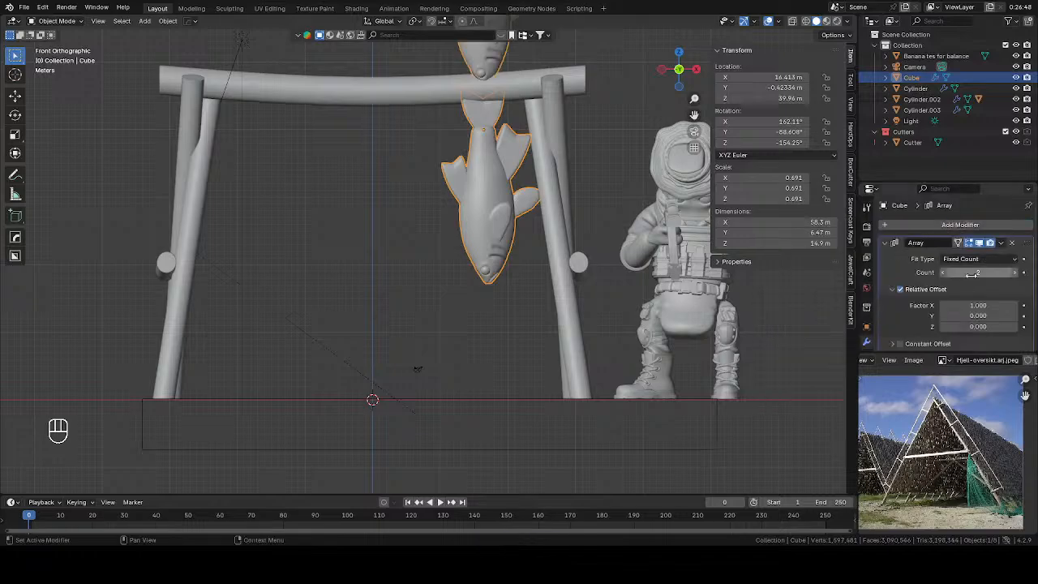
{"action": "left_click_drag", "start_coordinate": [978, 273], "coordinate": [970, 274]}
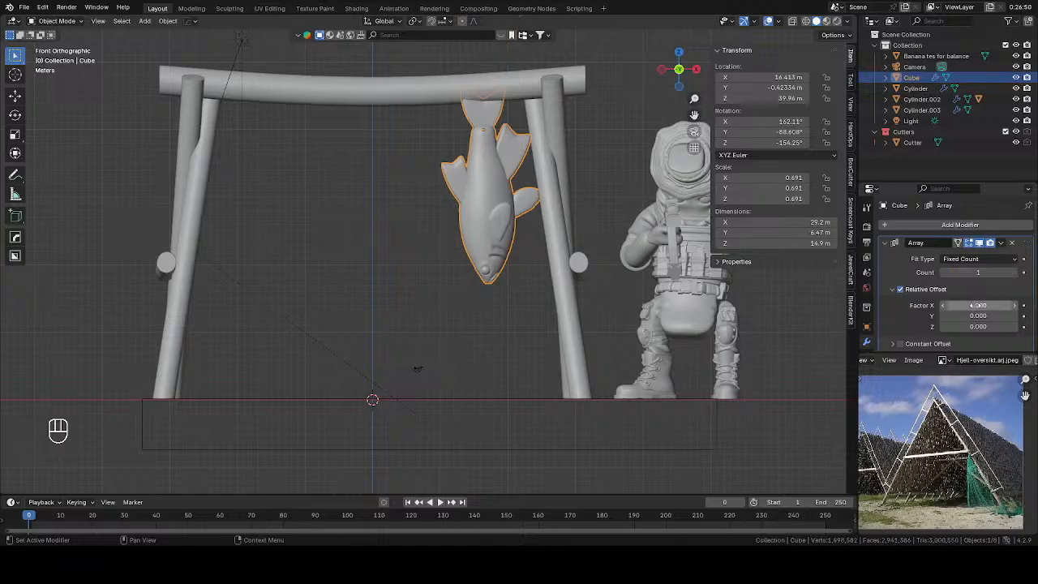
{"action": "left_click", "coordinate": [1013, 274]}
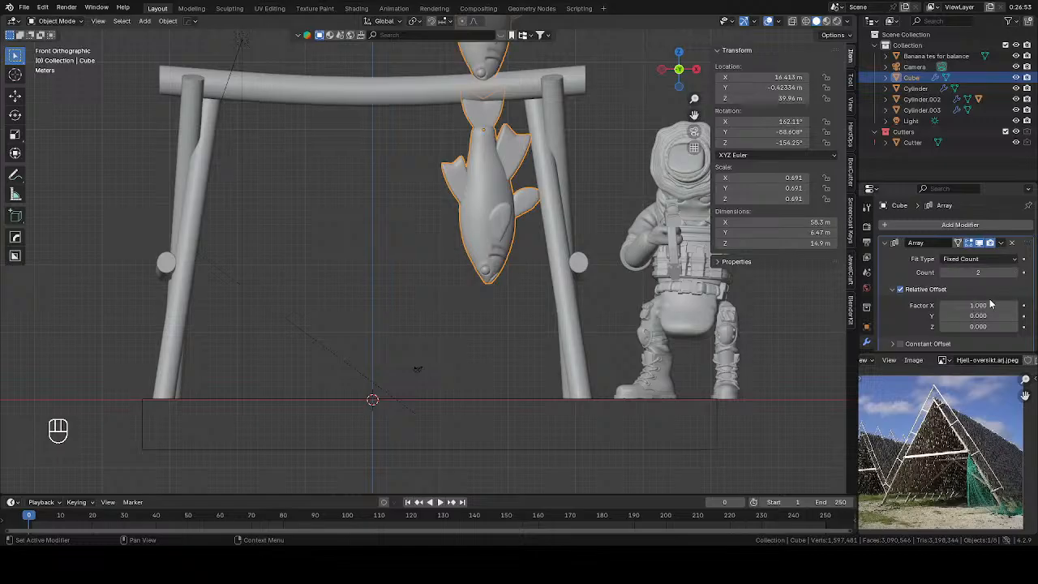
Set the Array's relative offset to 0 on X, and try factor Y at 1 and 0.2
{"action": "type", "text": "0"}
{"action": "key", "text": "Return"}
{"action": "left_click", "coordinate": [981, 313]}
{"action": "type", "text": "1"}
{"action": "key", "text": "Return"}
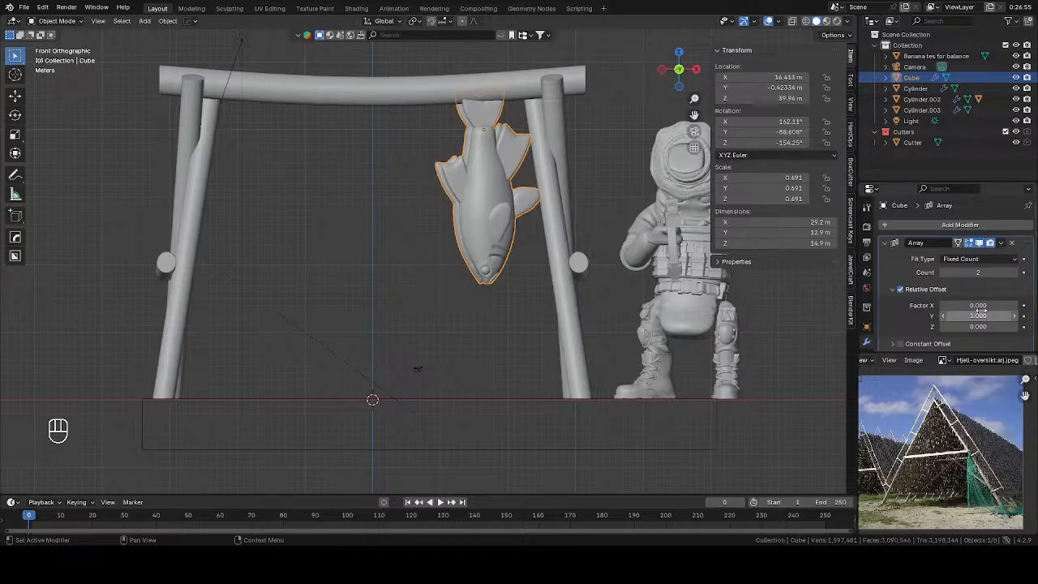
{"action": "left_click_drag", "start_coordinate": [978, 315], "coordinate": [912, 315]}
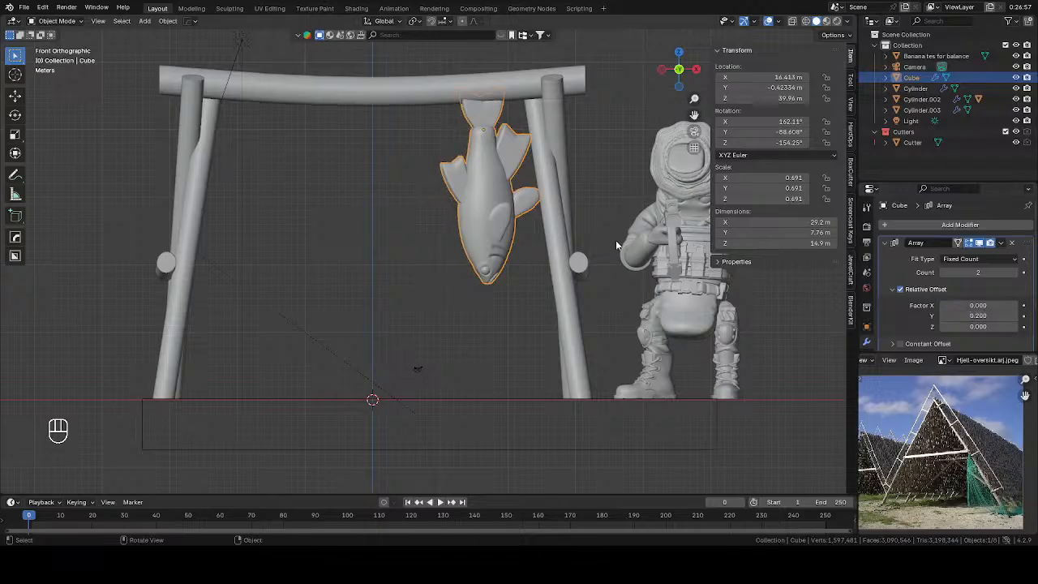
{"action": "middle_click_drag", "start_coordinate": [615, 245], "coordinate": [697, 243]}
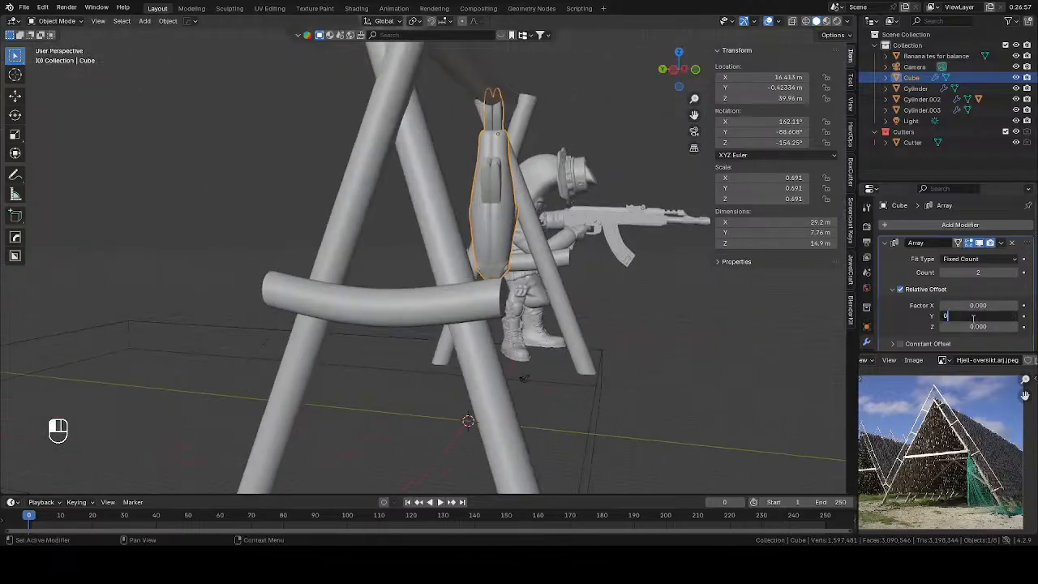
Set the Array's relative offset to 0 on Y and 1 on Z to space the fish along the beam
{"action": "left_click", "coordinate": [972, 316]}
{"action": "type", "text": "0"}
{"action": "key", "text": "Return"}
{"action": "left_click", "coordinate": [972, 327]}
{"action": "type", "text": "1"}
{"action": "key", "text": "Return"}
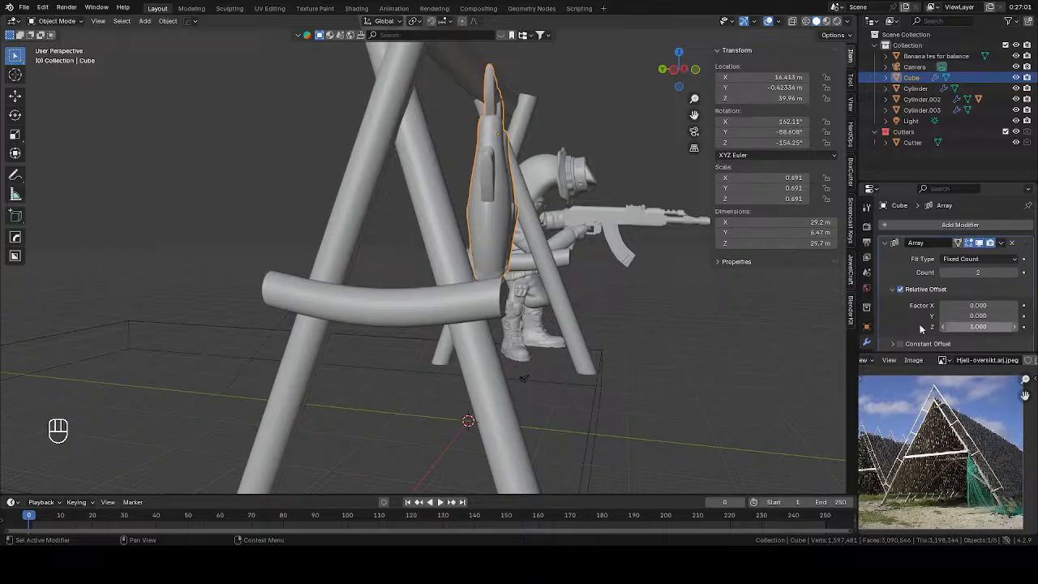
Raise the Array count to 4 and shift the fish row along X towards the diver's side of the rack
{"action": "key", "text": "KP_1"}
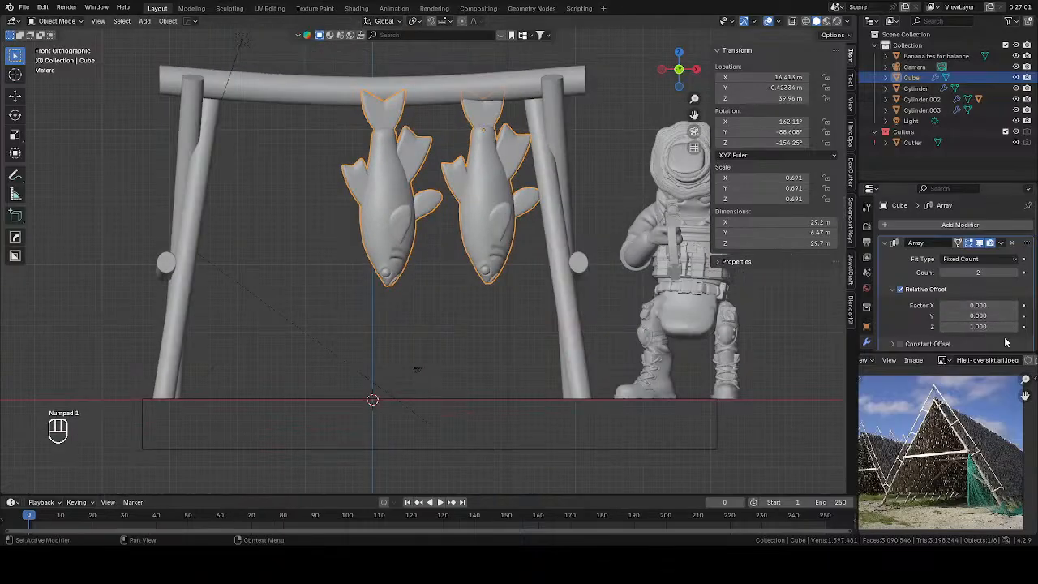
{"action": "left_click", "coordinate": [1015, 273]}
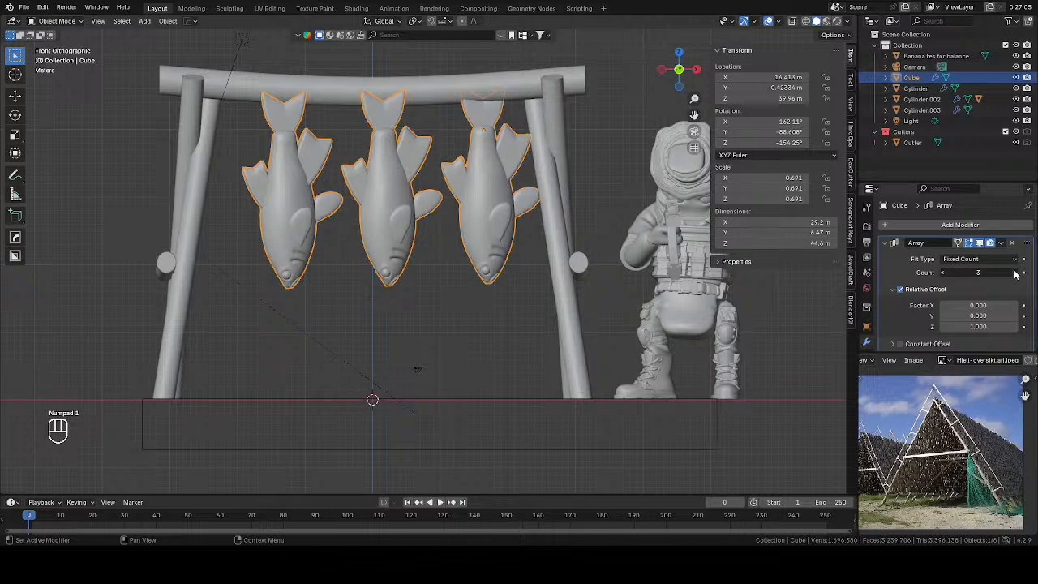
{"action": "left_click", "coordinate": [1015, 273]}
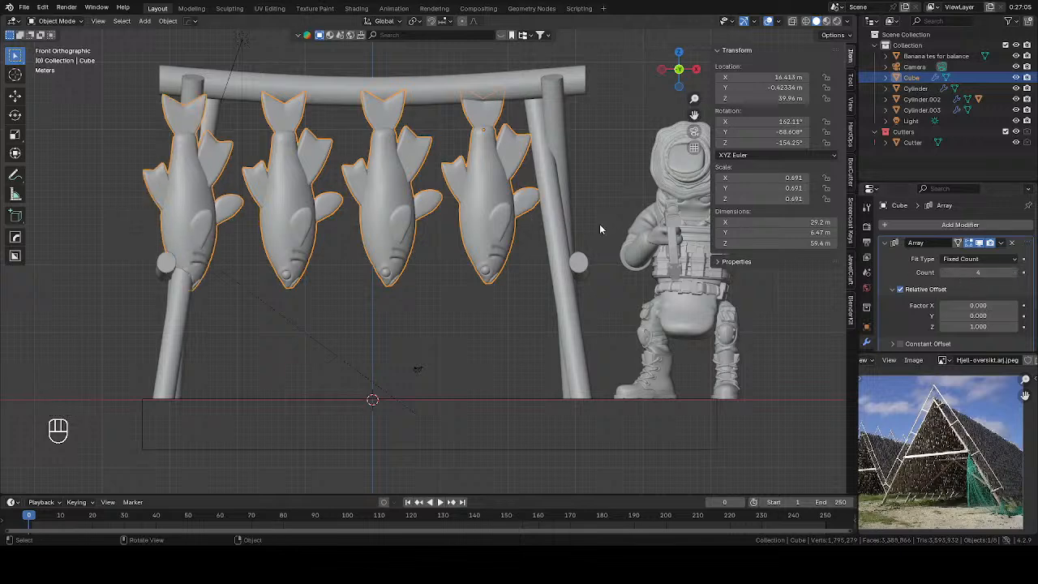
{"action": "key", "text": "g"}
{"action": "left_click", "coordinate": [623, 231]}
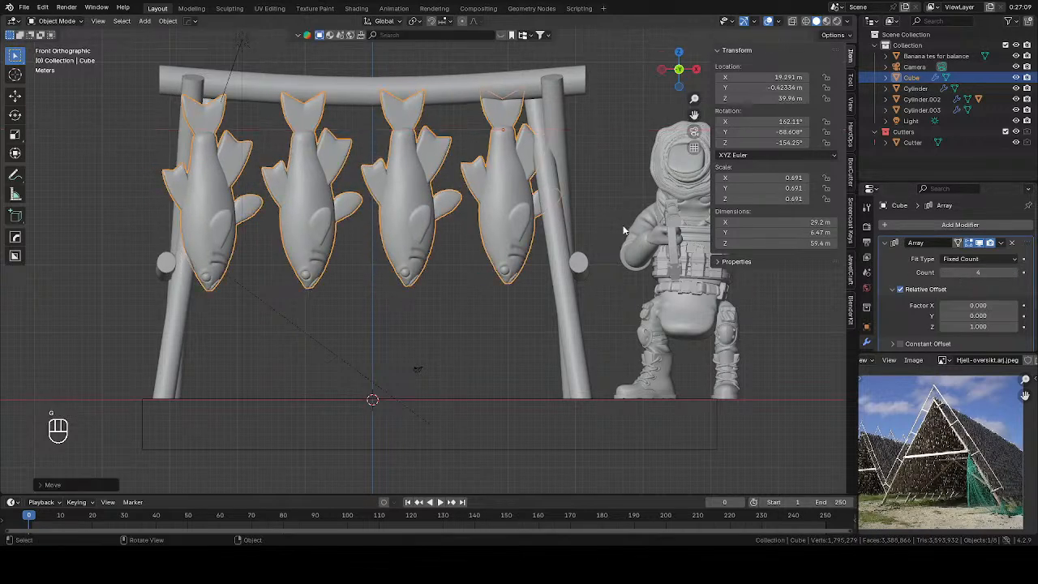
Reset the fish array's rotation to 0° on all three axes
{"action": "middle_click_drag", "start_coordinate": [623, 231], "coordinate": [493, 269]}
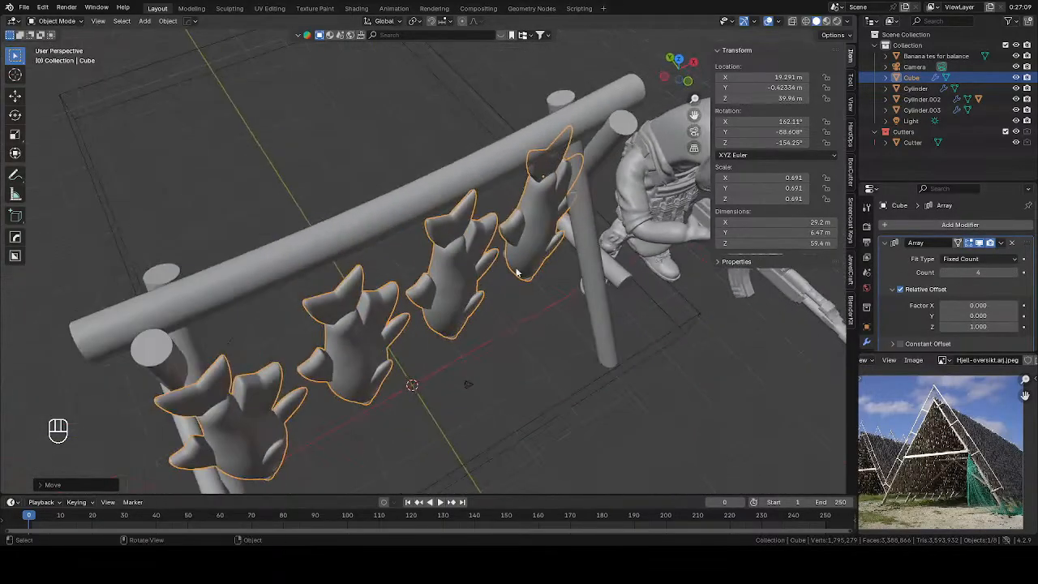
{"action": "key", "text": "KP_7"}
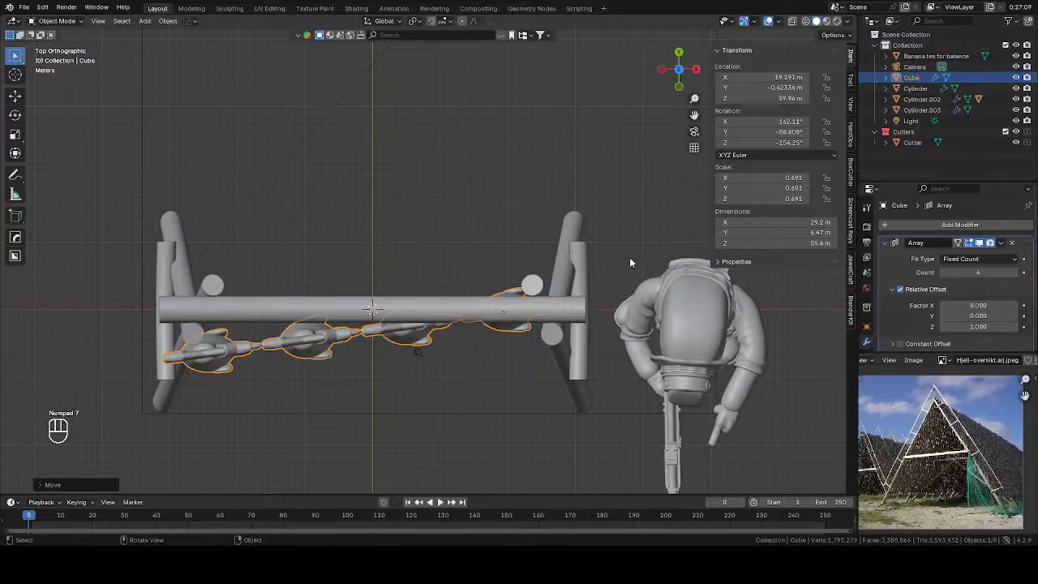
{"action": "left_click", "coordinate": [778, 131]}
{"action": "type", "text": "0"}
{"action": "key", "text": "Return"}
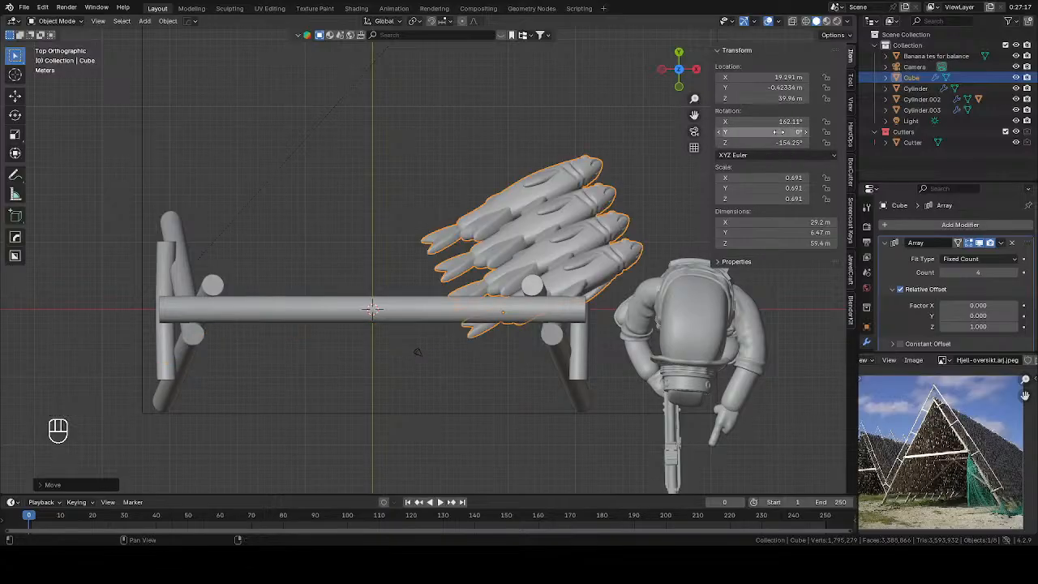
{"action": "key", "text": "BackSpace"}
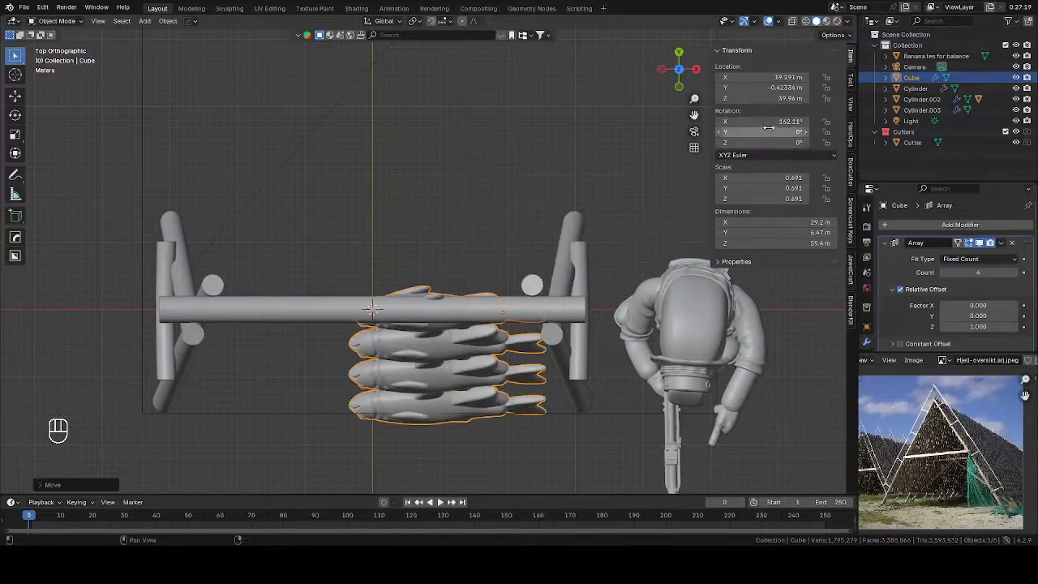
{"action": "key", "text": "BackSpace"}
Rotate the fish array 90° about global Y and 180° about global X so the fish hang head down
{"action": "middle_click_drag", "start_coordinate": [631, 195], "coordinate": [589, 159]}
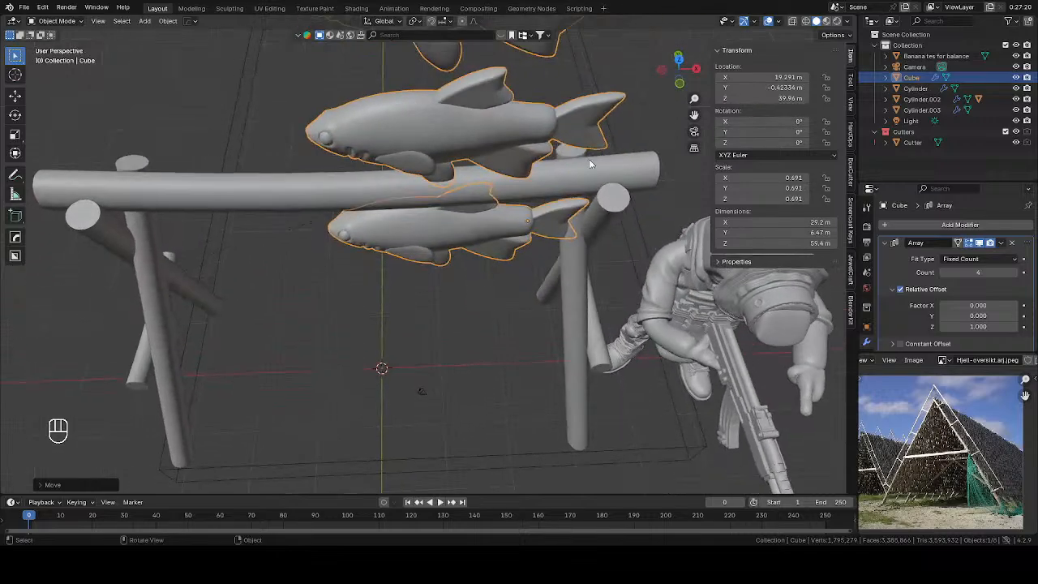
{"action": "type", "text": "rx90"}
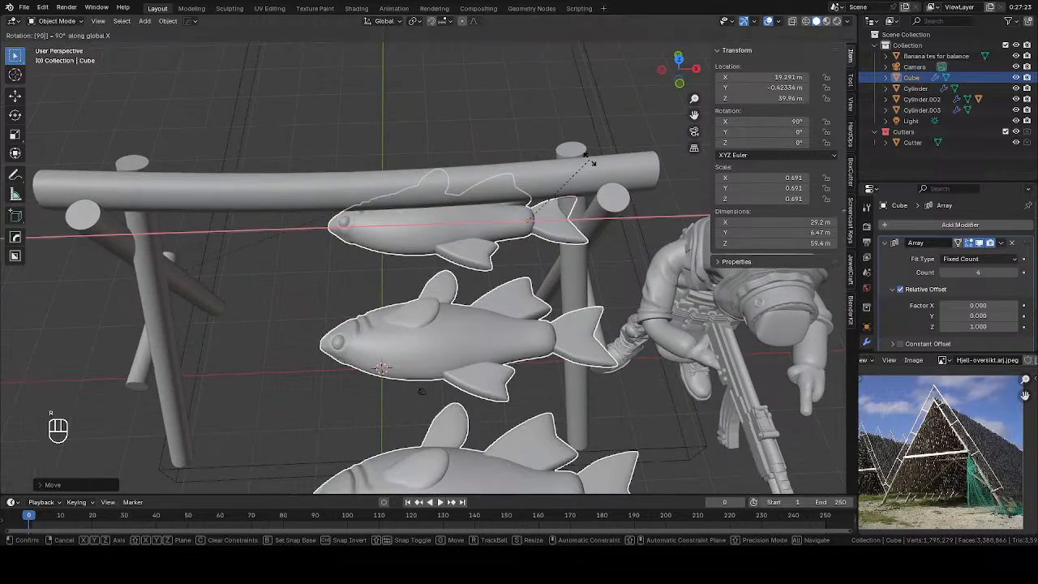
{"action": "type", "text": "y"}
{"action": "key", "text": "Return"}
{"action": "type", "text": "r"}
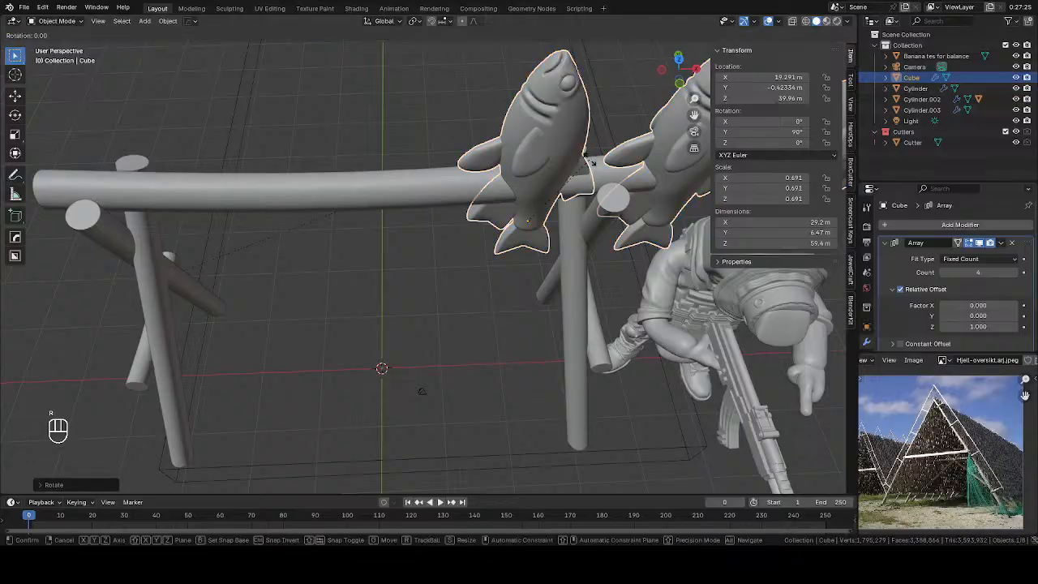
{"action": "type", "text": "x180"}
{"action": "key", "text": "Return"}
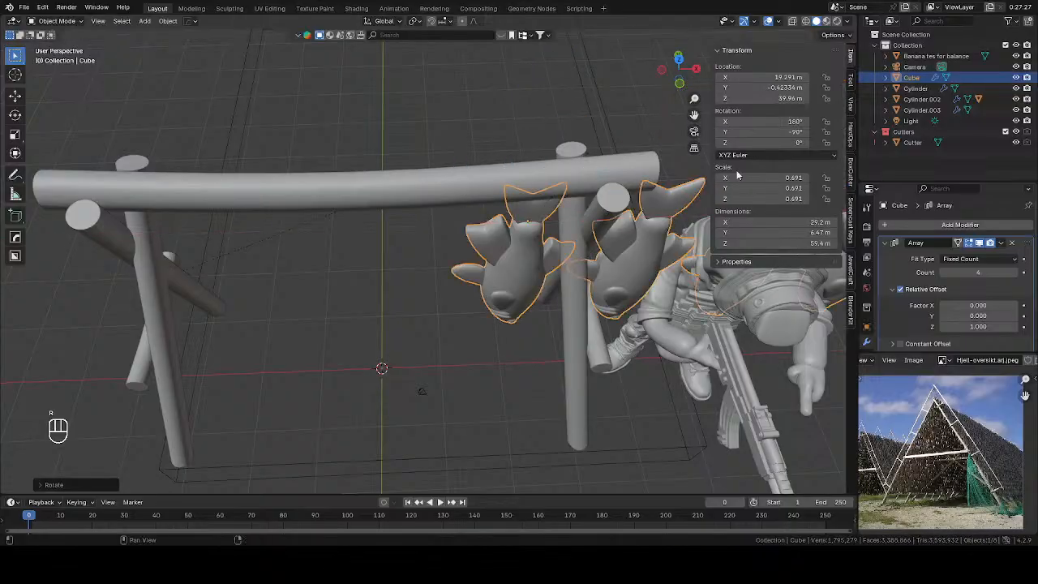
Rotate the fish array 180° about global Z so the row runs back along the rack's beam
{"action": "type", "text": "r"}
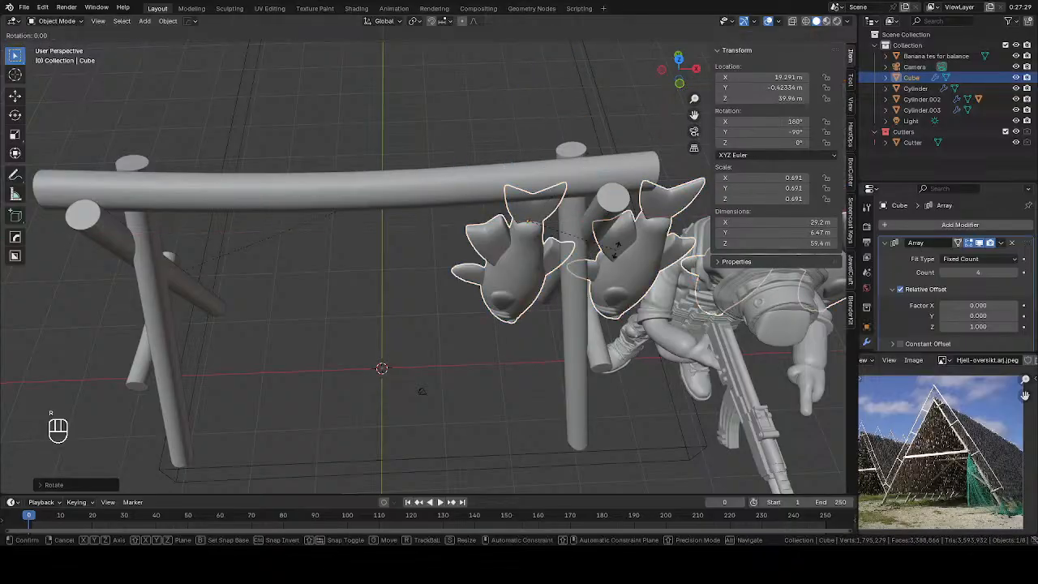
{"action": "type", "text": "z180"}
{"action": "key", "text": "Return"}
{"action": "middle_click_drag", "start_coordinate": [615, 253], "coordinate": [588, 156]}
{"action": "key", "text": "KP_1"}
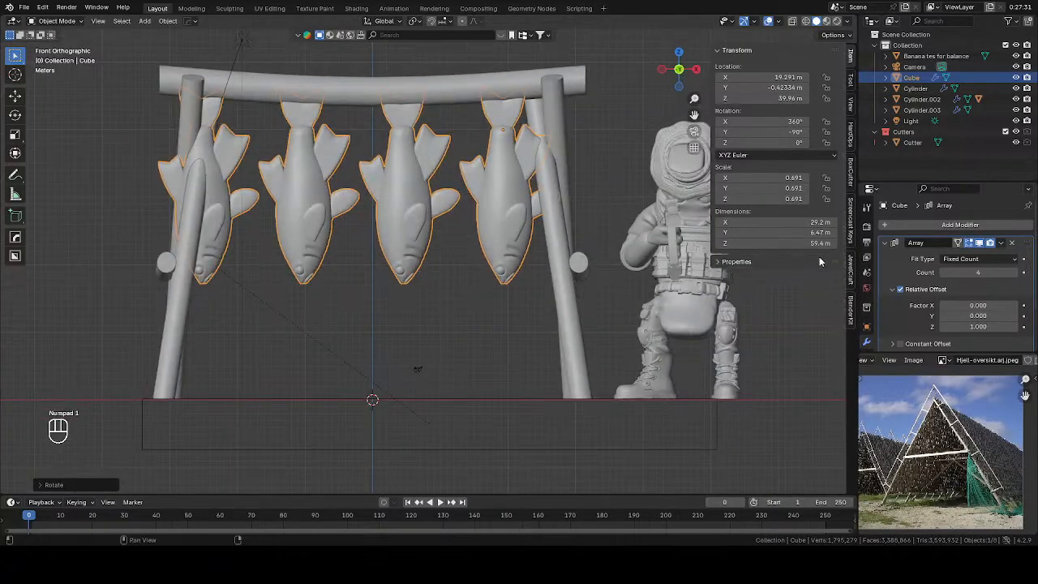
Reduce the Array count to 3 and move the fish row along X to centre it between the rack's posts
{"action": "left_click", "coordinate": [944, 272]}
{"action": "key", "text": "g"}
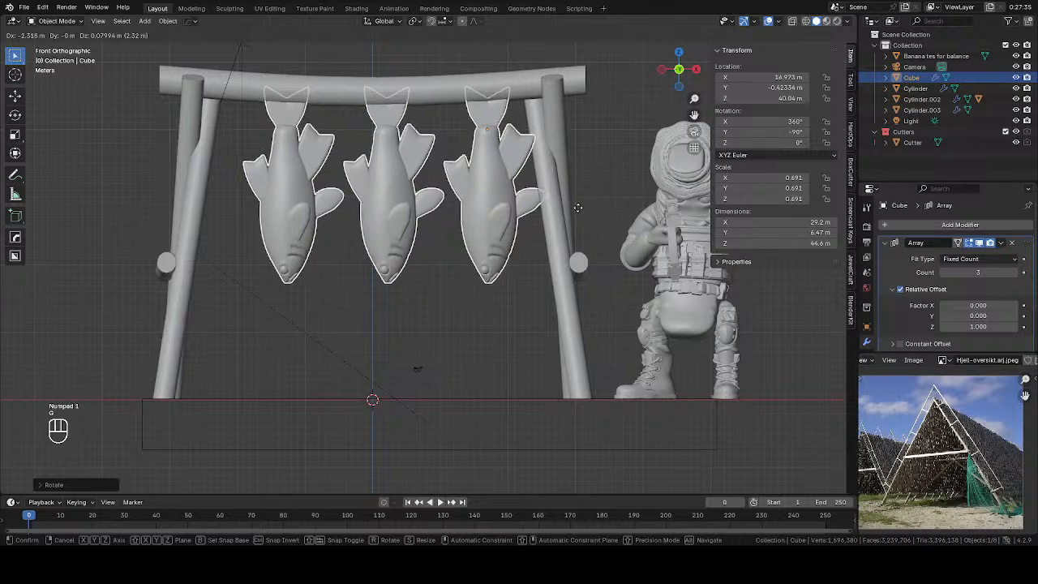
{"action": "right_click", "coordinate": [577, 208]}
{"action": "key", "text": "g"}
{"action": "left_click", "coordinate": [525, 232]}
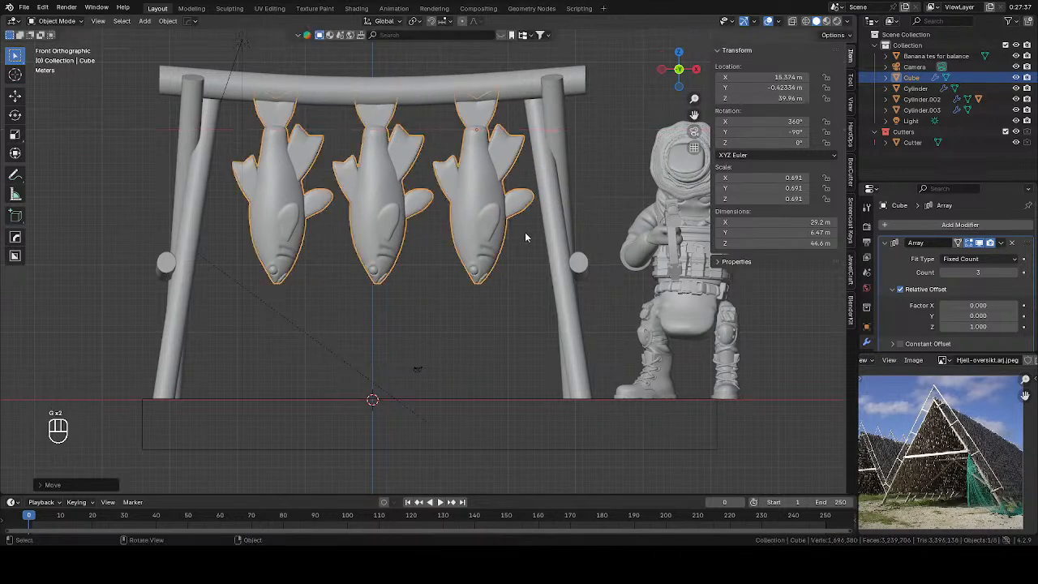
Duplicate the fish array and shrink the copy to a scale of about 0.38
{"action": "key", "text": "shift+d"}
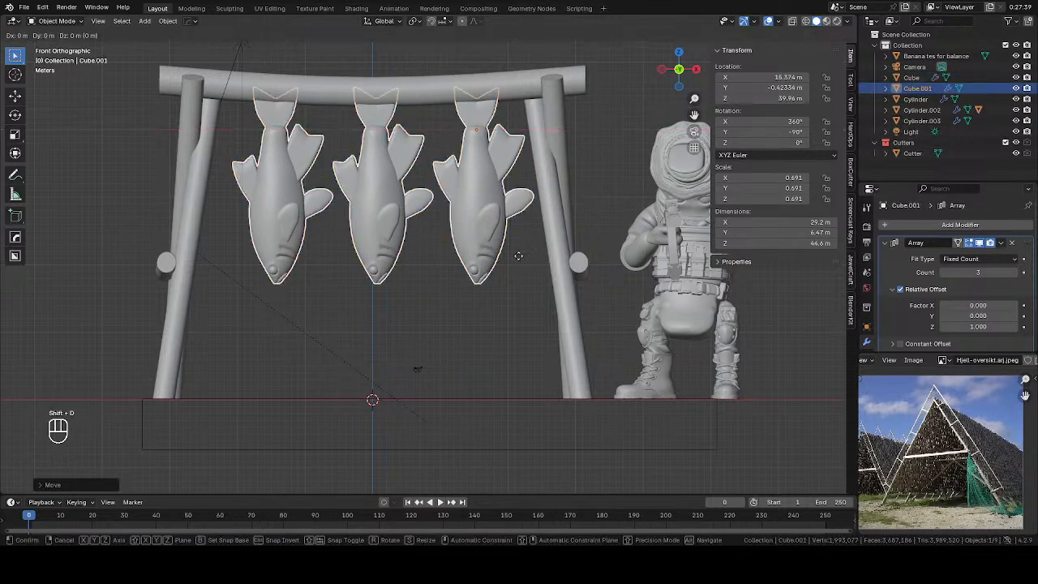
{"action": "key", "text": "s"}
{"action": "left_click", "coordinate": [413, 250]}
Move the small fish row down beside the low crossbar at the rack's end away from the diver
{"action": "middle_click_drag", "start_coordinate": [412, 249], "coordinate": [478, 274]}
{"action": "key", "text": "g"}
{"action": "left_click", "coordinate": [241, 415]}
{"action": "scroll", "coordinate": [422, 305], "scroll_direction": "down", "scroll_amount": 3}
{"action": "middle_click_drag", "start_coordinate": [422, 306], "coordinate": [366, 301], "text": "shift"}
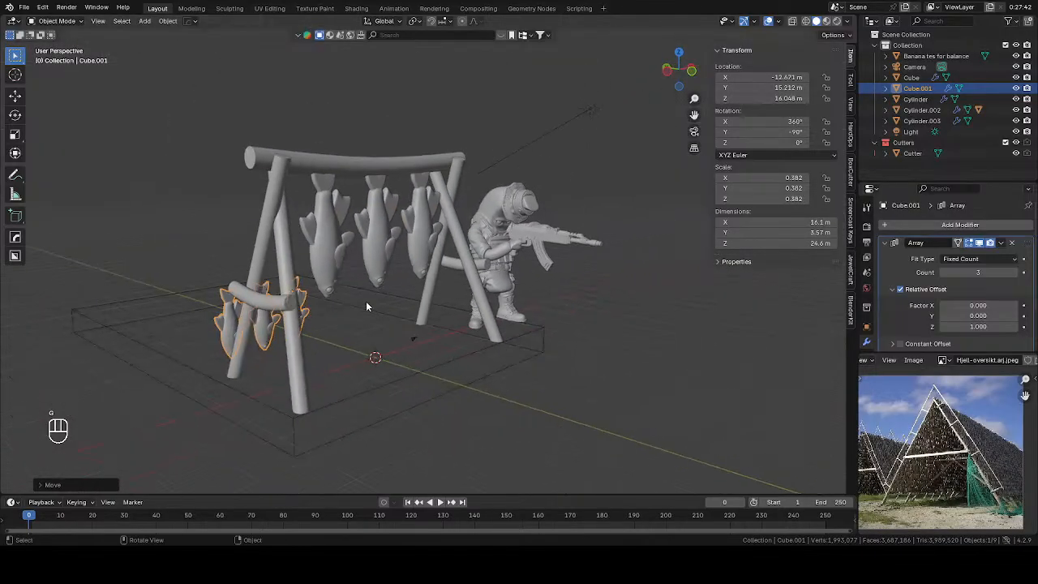
Try rotating the small fish row 180° about global Z, and undo the rotation
{"action": "key", "text": "g"}
{"action": "right_click", "coordinate": [335, 308]}
{"action": "type", "text": "rz"}
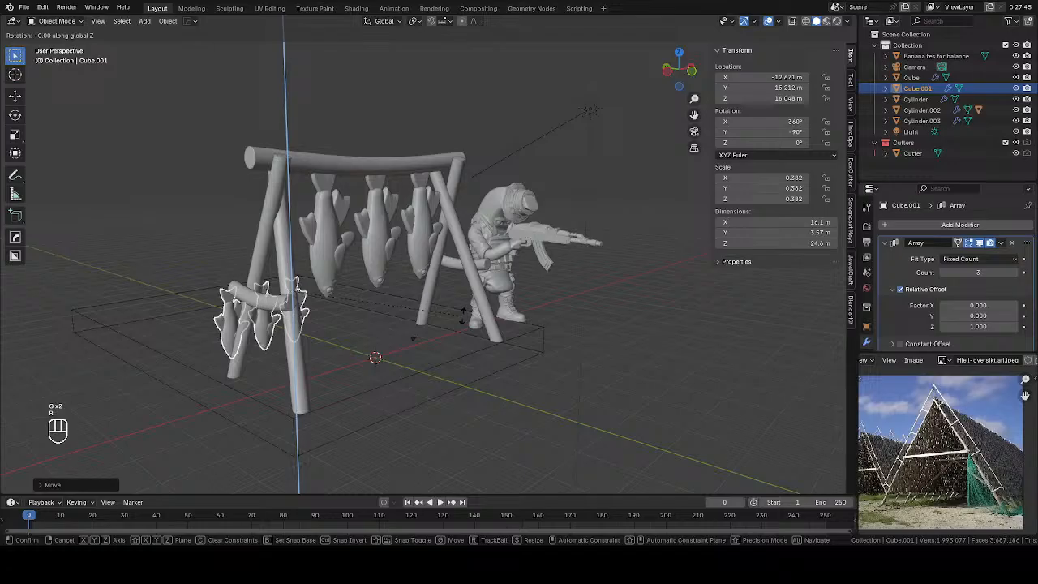
{"action": "type", "text": "180"}
{"action": "left_click", "coordinate": [463, 316]}
{"action": "middle_click_drag", "start_coordinate": [462, 317], "coordinate": [427, 311]}
{"action": "key", "text": "ctrl+z"}
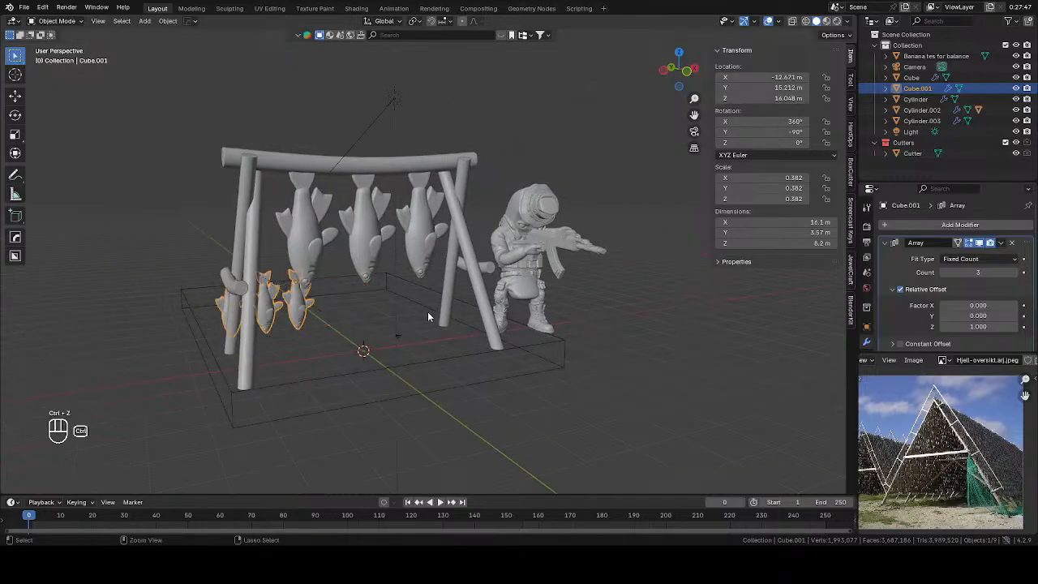
Rotate the small fish row 90° about global Z to line it up with the low crossbar
{"action": "key", "text": "KP_1"}
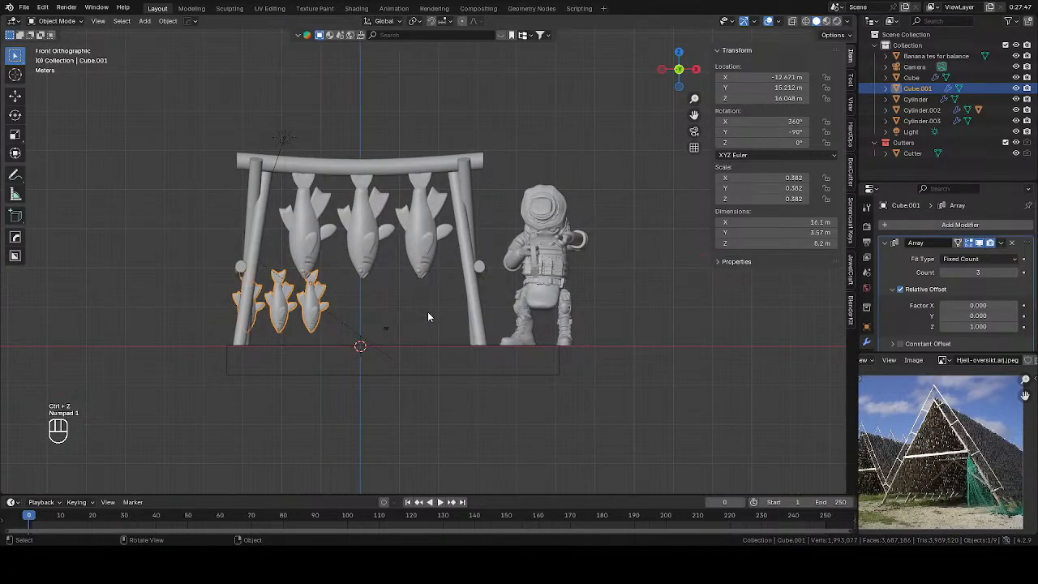
{"action": "type", "text": "rz90"}
{"action": "left_click", "coordinate": [427, 312]}
Move the small fish row along X to about -40.3 m, outside the end of the rack
{"action": "middle_click_drag", "start_coordinate": [428, 312], "coordinate": [380, 308]}
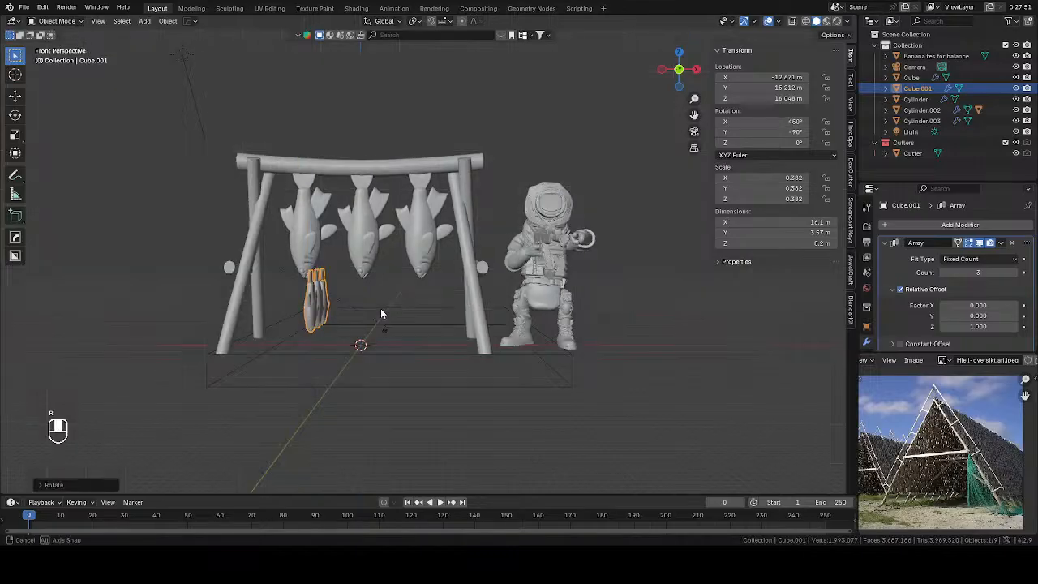
{"action": "key", "text": "g"}
{"action": "key", "text": "y"}
{"action": "key", "text": "x"}
{"action": "left_click", "coordinate": [285, 313]}
Centre the small fish row on the low crossbar at about Y 7.7 m and Z 17.1 m, with the tails overlapping the bar
{"action": "middle_click_drag", "start_coordinate": [284, 313], "coordinate": [410, 320]}
{"action": "key", "text": "ctrl+KP_1"}
{"action": "key", "text": "ctrl+KP_3"}
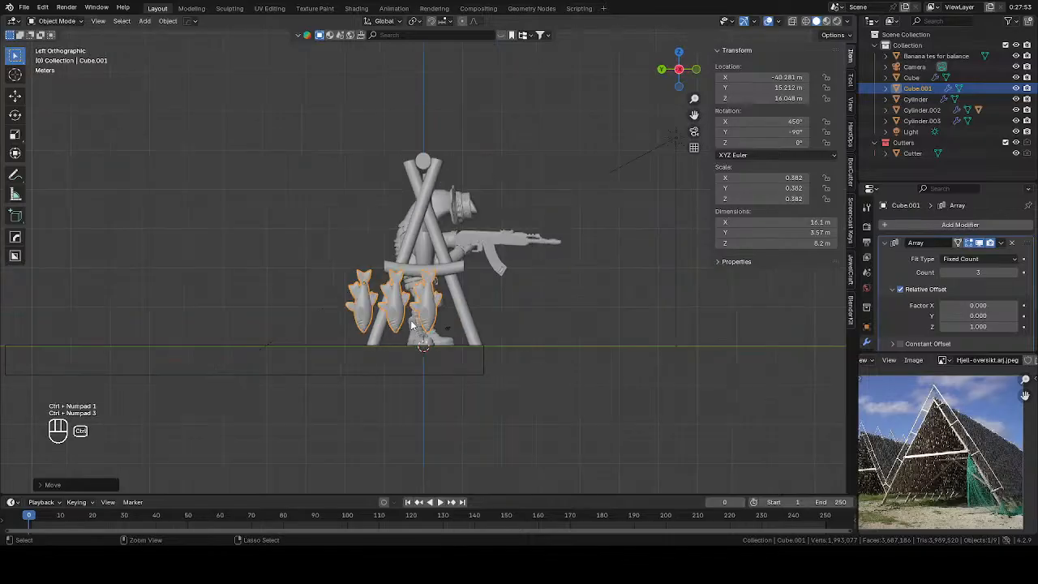
{"action": "scroll", "coordinate": [411, 324], "scroll_direction": "up", "scroll_amount": 3}
{"action": "key", "text": "g"}
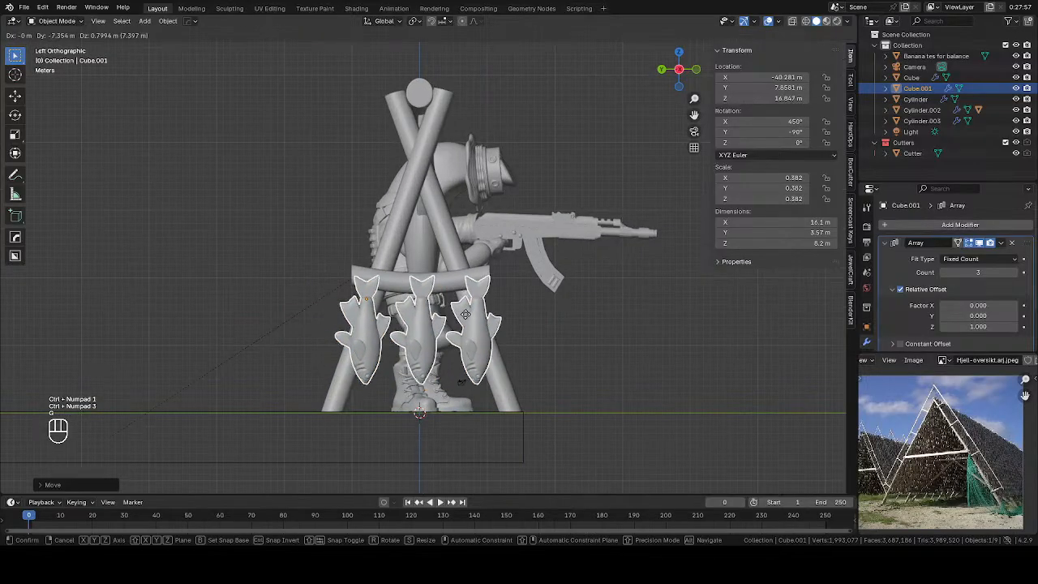
{"action": "left_click", "coordinate": [535, 310]}
{"action": "key", "text": "g"}
{"action": "left_click", "coordinate": [518, 305]}
Move the small fish row along X to about -31.6 m so it hangs beneath the low crossbar
{"action": "middle_click_drag", "start_coordinate": [517, 303], "coordinate": [404, 313]}
{"action": "key", "text": "t"}
{"action": "key", "text": "g"}
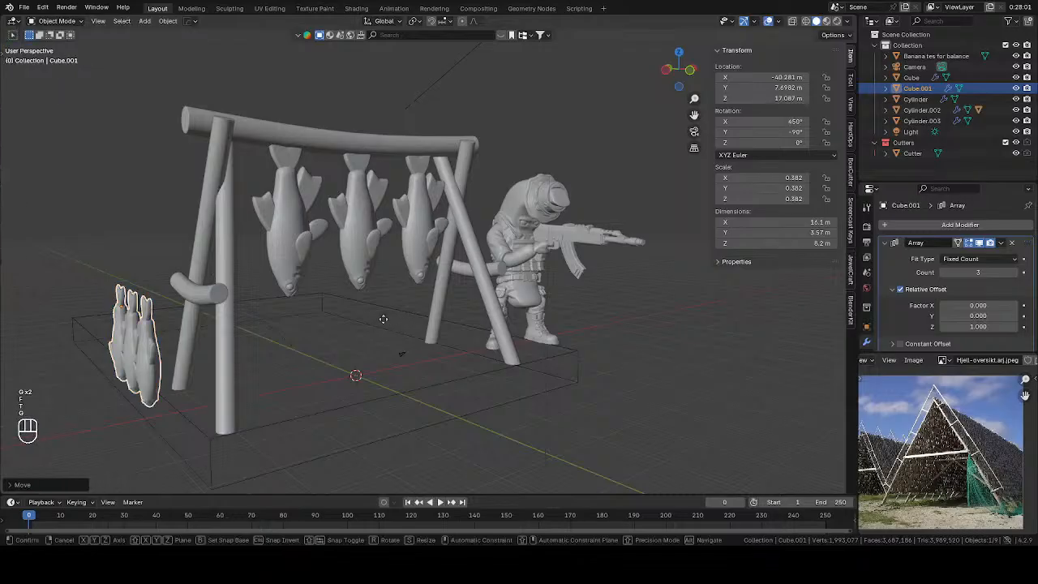
{"action": "key", "text": "y"}
{"action": "right_click", "coordinate": [404, 314]}
{"action": "key", "text": "g"}
{"action": "key", "text": "x"}
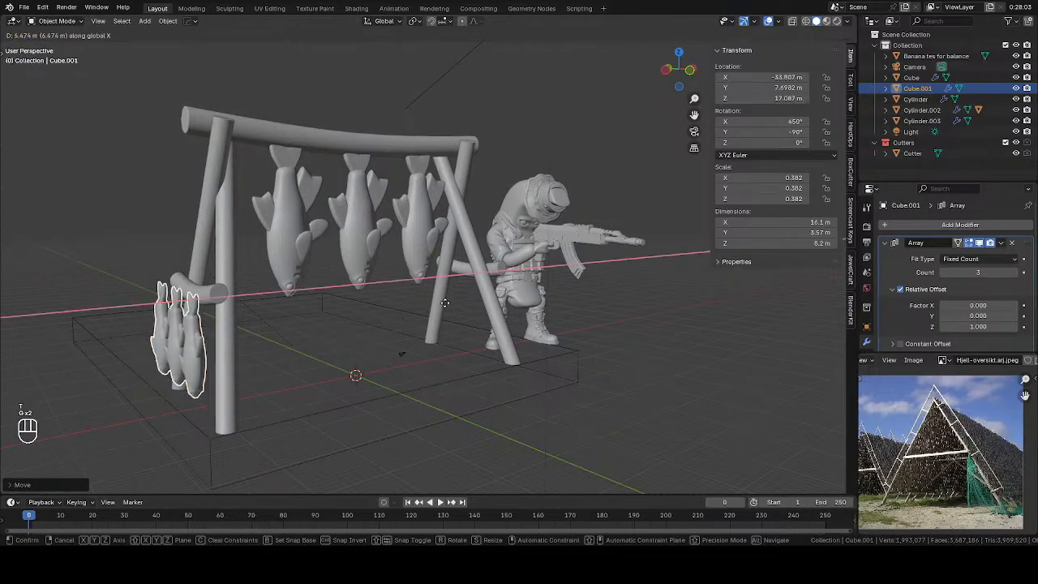
{"action": "left_click", "coordinate": [458, 300]}
Inspect the small fish row's placement under the low crossbar in the side and front views
{"action": "mouse_move", "coordinate": [458, 300]}
{"action": "middle_mouse_down"}
{"action": "mouse_move", "coordinate": [402, 297]}
{"action": "mouse_move", "coordinate": [442, 301]}
{"action": "middle_mouse_up"}
{"action": "key", "text": "r"}
{"action": "right_click", "coordinate": [448, 323]}
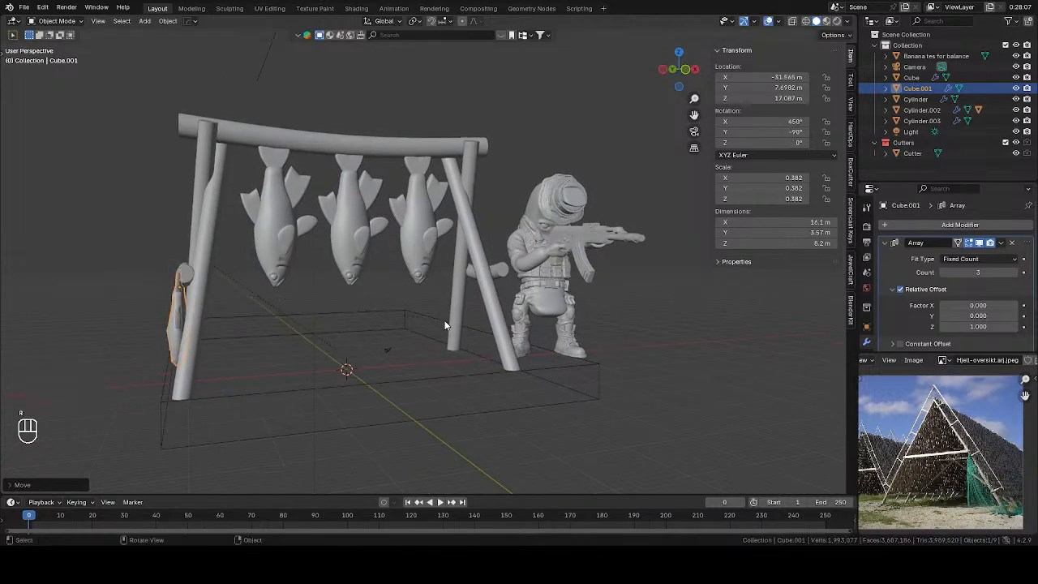
{"action": "key", "text": "KP_1"}
{"action": "key", "text": "KP_3"}
{"action": "key", "text": "Left"}
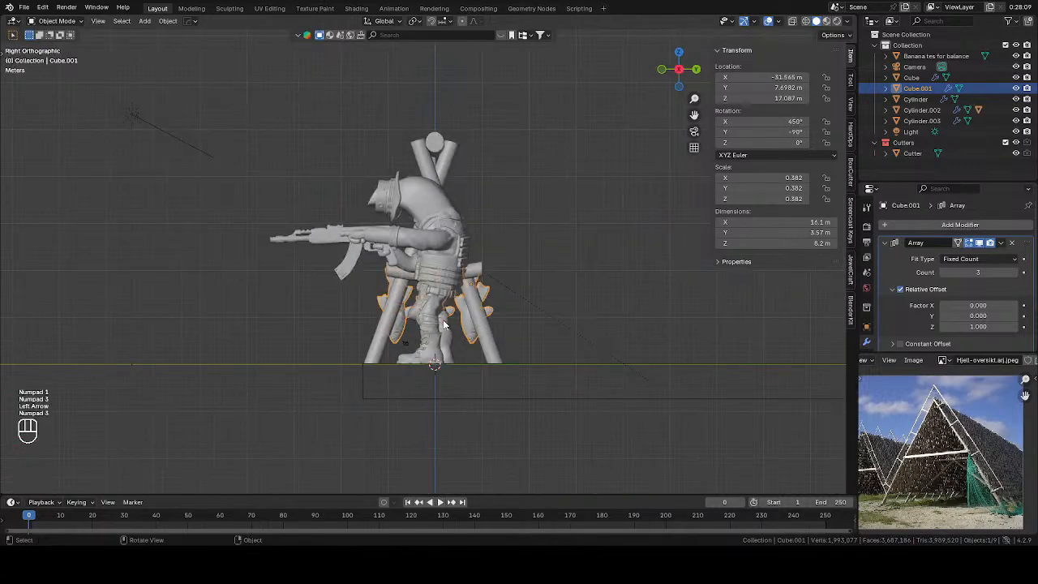
{"action": "key", "text": "ctrl+KP_3"}
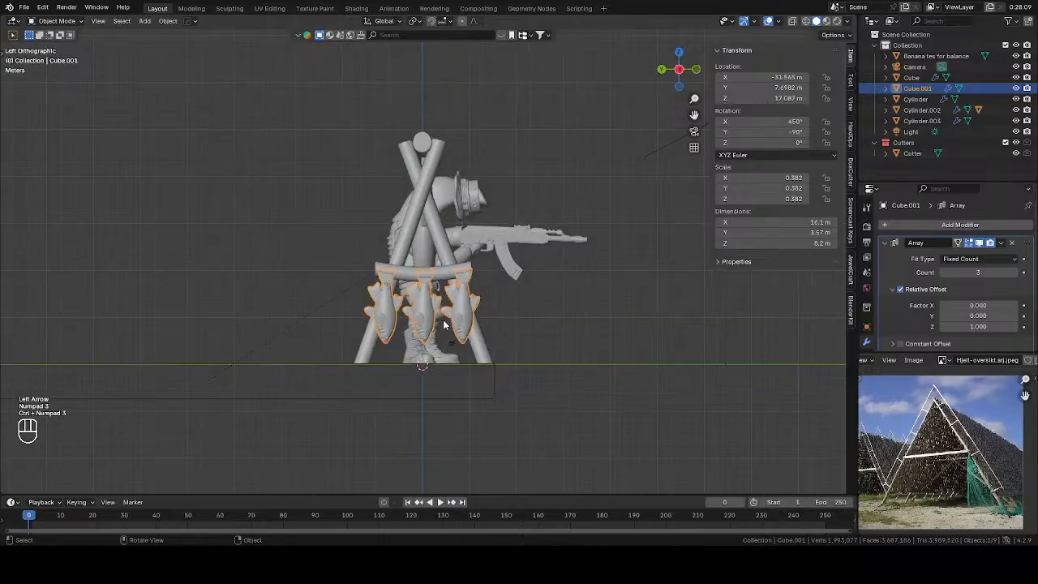
{"action": "key", "text": "KP_1"}
{"action": "scroll", "coordinate": [368, 303], "scroll_direction": "up", "scroll_amount": 5}
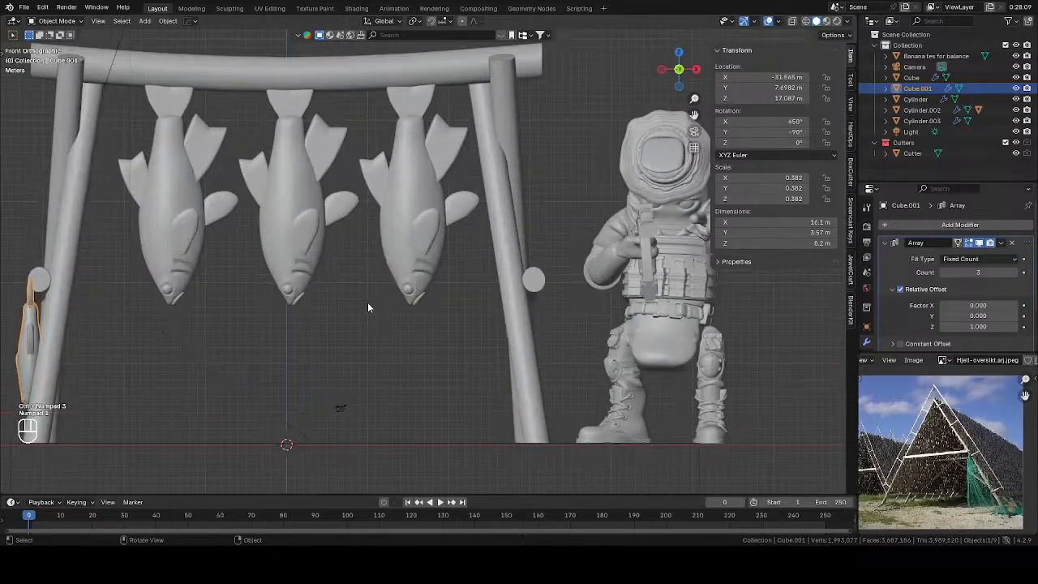
{"action": "middle_click_drag", "start_coordinate": [267, 301], "coordinate": [463, 231]}
{"action": "key", "text": "KP_1"}
{"action": "scroll", "coordinate": [451, 234], "scroll_direction": "up", "scroll_amount": 5}
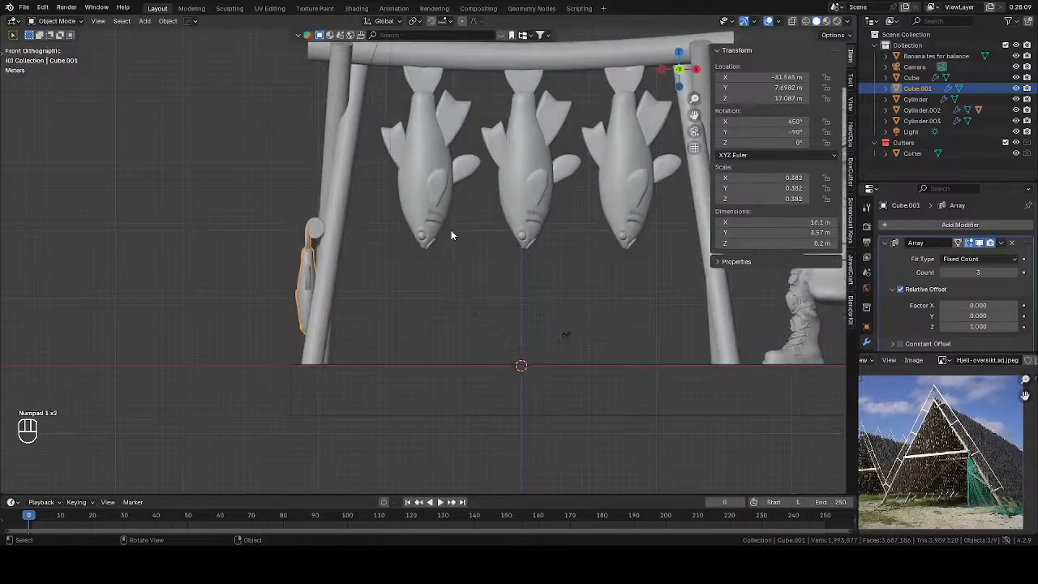
Tilt the small fish row to a Y rotation of about -77.5° and reposition it at about X -30.6 m, Z 17.2 m
{"action": "key", "text": "r"}
{"action": "left_click", "coordinate": [531, 220]}
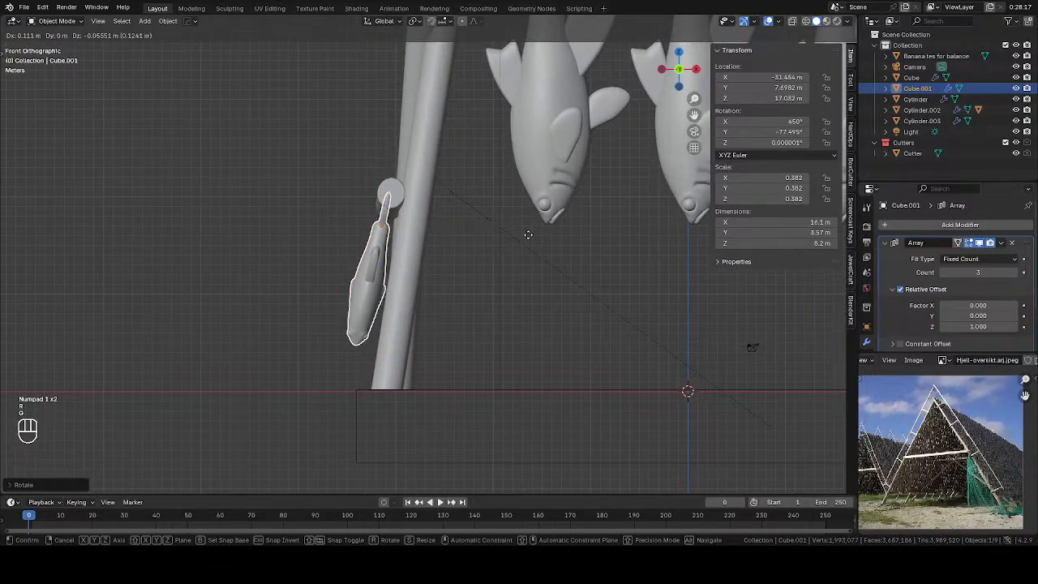
{"action": "key", "text": "g"}
{"action": "left_click", "coordinate": [535, 233]}
Shift the small fish row along Y to about 8.2 m to centre it on the low crossbar
{"action": "middle_click_drag", "start_coordinate": [535, 233], "coordinate": [674, 241]}
{"action": "key", "text": "g"}
{"action": "key", "text": "x"}
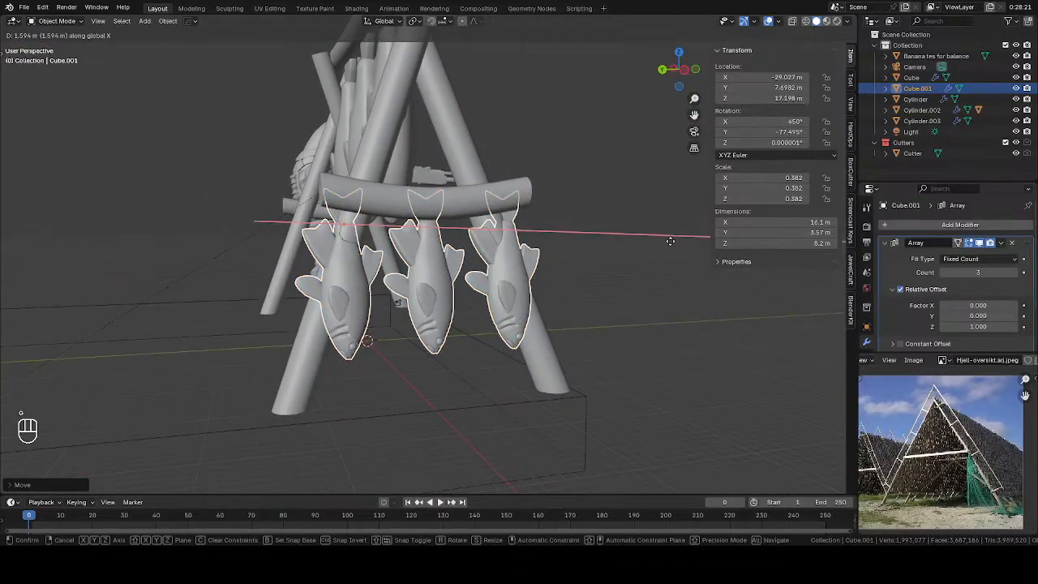
{"action": "right_click", "coordinate": [669, 244]}
{"action": "key", "text": "g"}
{"action": "key", "text": "y"}
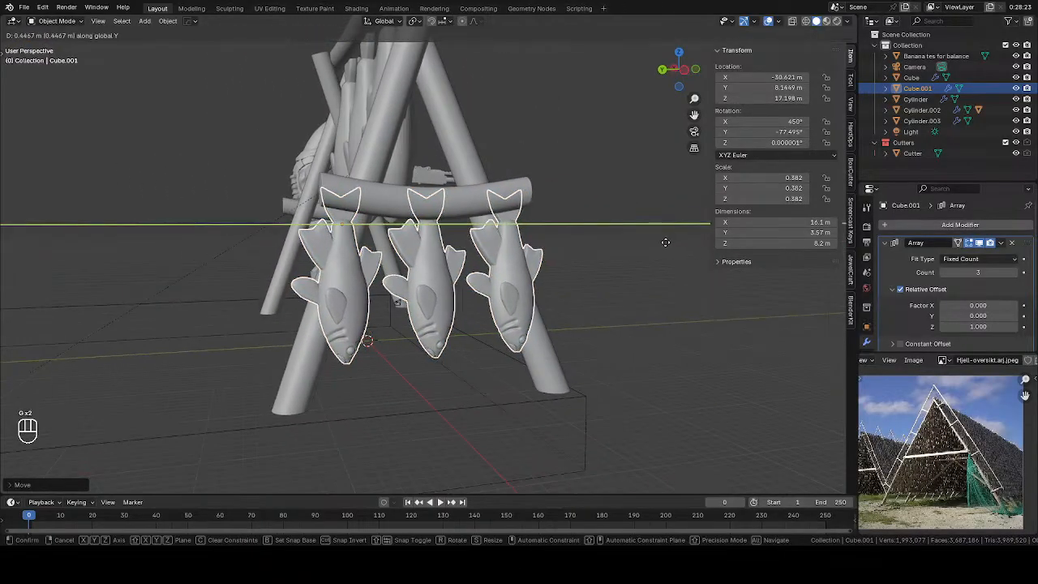
{"action": "left_click", "coordinate": [644, 251]}
{"action": "middle_click_drag", "start_coordinate": [644, 251], "coordinate": [431, 292]}
{"action": "left_click", "coordinate": [653, 237]}
Select the legs with the low crossbar, and the main beam with its fish, to review how the parts group
{"action": "left_click", "coordinate": [437, 188]}
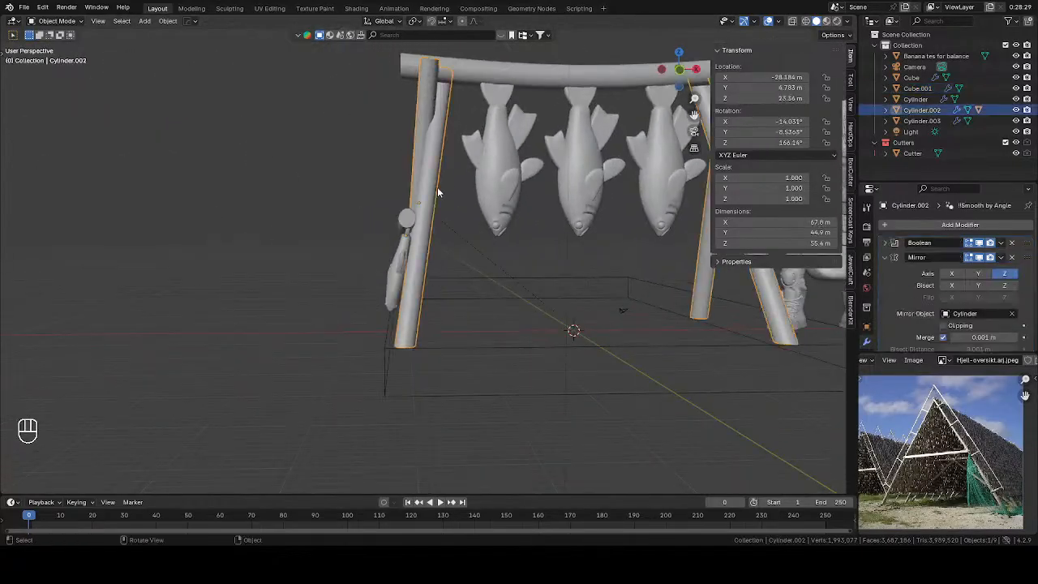
{"action": "left_click", "coordinate": [400, 222]}
{"action": "left_click", "coordinate": [421, 154], "text": "shift"}
{"action": "scroll", "coordinate": [423, 202], "scroll_direction": "down", "scroll_amount": 1}
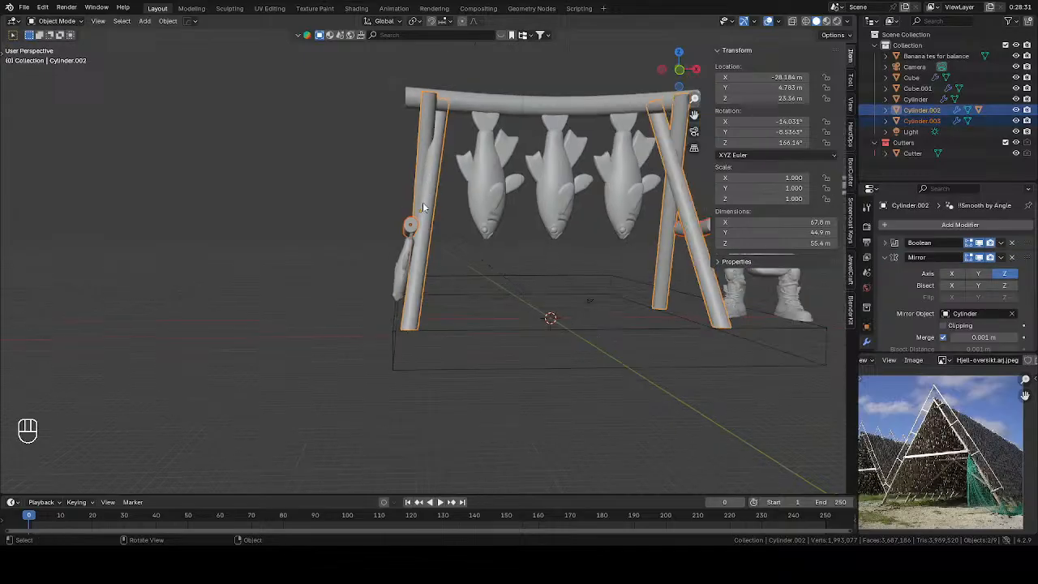
{"action": "left_click", "coordinate": [515, 99]}
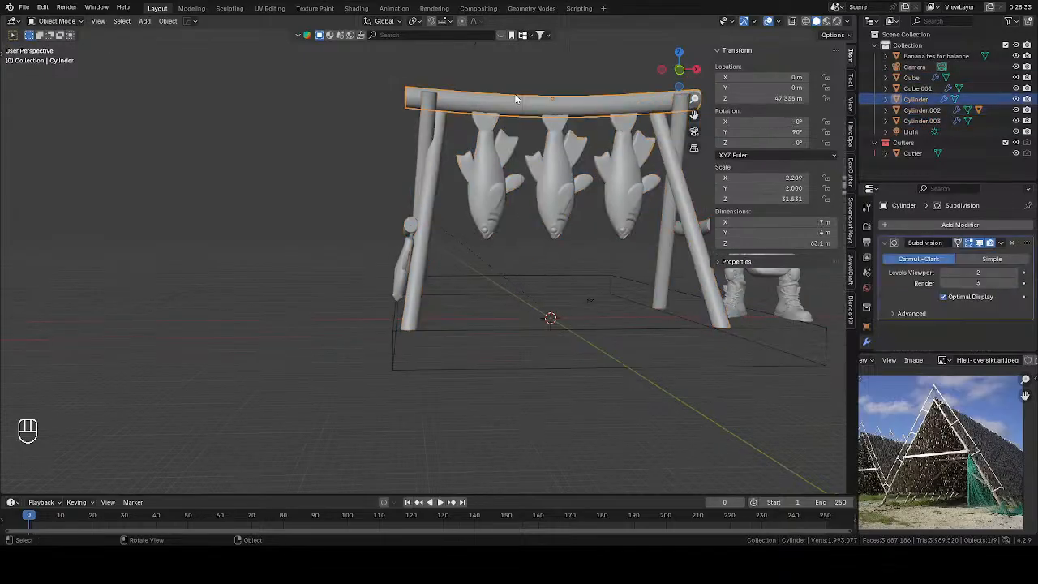
{"action": "left_click", "coordinate": [498, 201], "text": "shift"}
{"action": "left_click_drag", "start_coordinate": [365, 143], "coordinate": [436, 259]}
{"action": "left_click", "coordinate": [496, 101]}
{"action": "left_click", "coordinate": [510, 148], "text": "shift"}
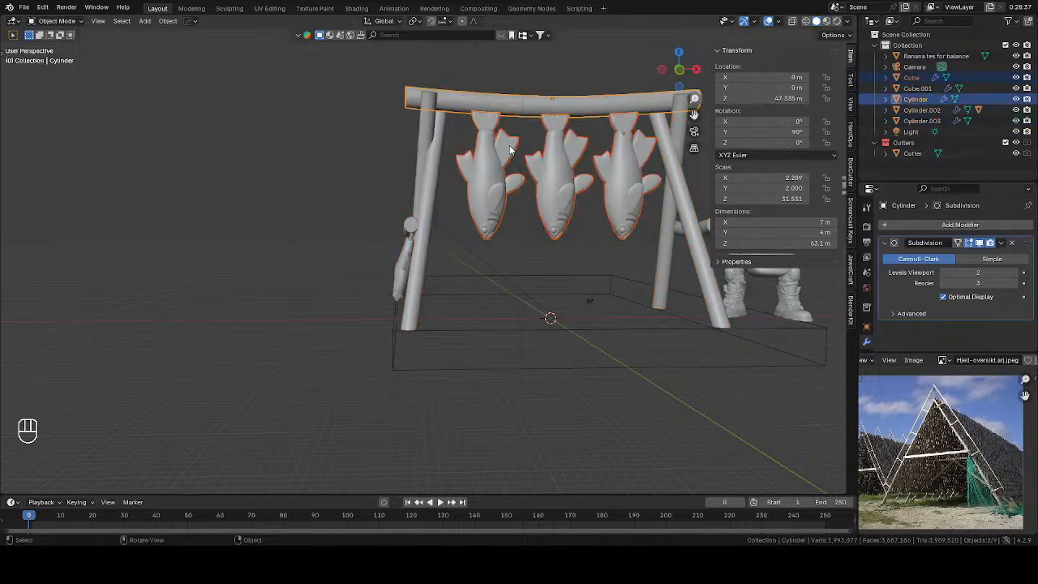
{"action": "mouse_move", "coordinate": [516, 270]}
{"action": "middle_mouse_down"}
{"action": "mouse_move", "coordinate": [606, 281]}
{"action": "mouse_move", "coordinate": [589, 281]}
{"action": "mouse_move", "coordinate": [608, 285]}
{"action": "mouse_move", "coordinate": [592, 293]}
{"action": "mouse_move", "coordinate": [629, 301]}
{"action": "mouse_move", "coordinate": [576, 294]}
{"action": "mouse_move", "coordinate": [670, 304]}
{"action": "mouse_move", "coordinate": [590, 299]}
{"action": "mouse_move", "coordinate": [553, 261]}
{"action": "mouse_move", "coordinate": [646, 244]}
{"action": "mouse_move", "coordinate": [467, 250]}
{"action": "mouse_move", "coordinate": [509, 251]}
{"action": "middle_mouse_up"}
{"action": "left_click", "coordinate": [603, 293]}
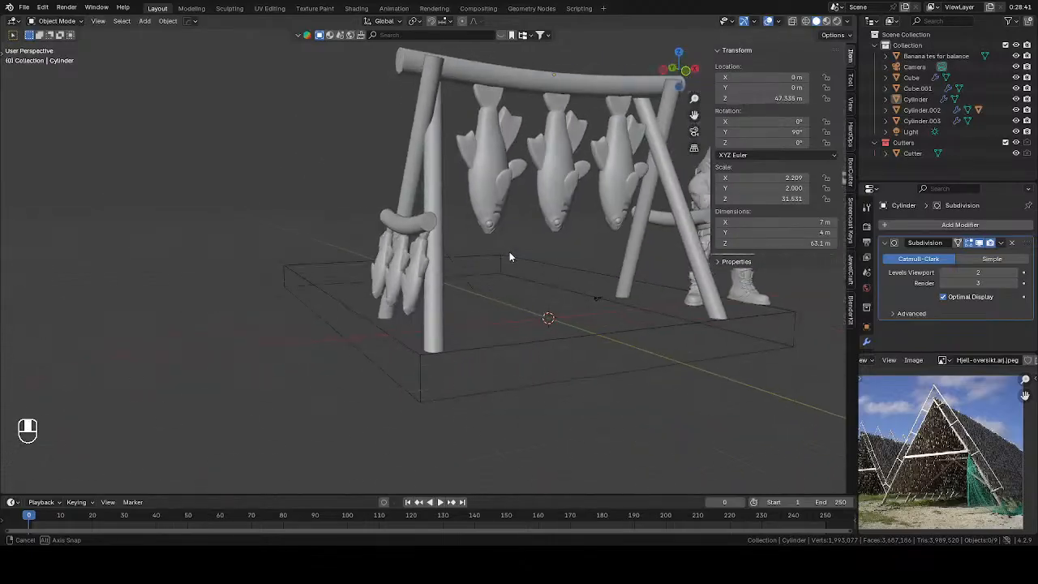
Display the scene in rendered shading and view the whole rack with its fish
{"action": "scroll", "coordinate": [461, 188], "scroll_direction": "up", "scroll_amount": 1}
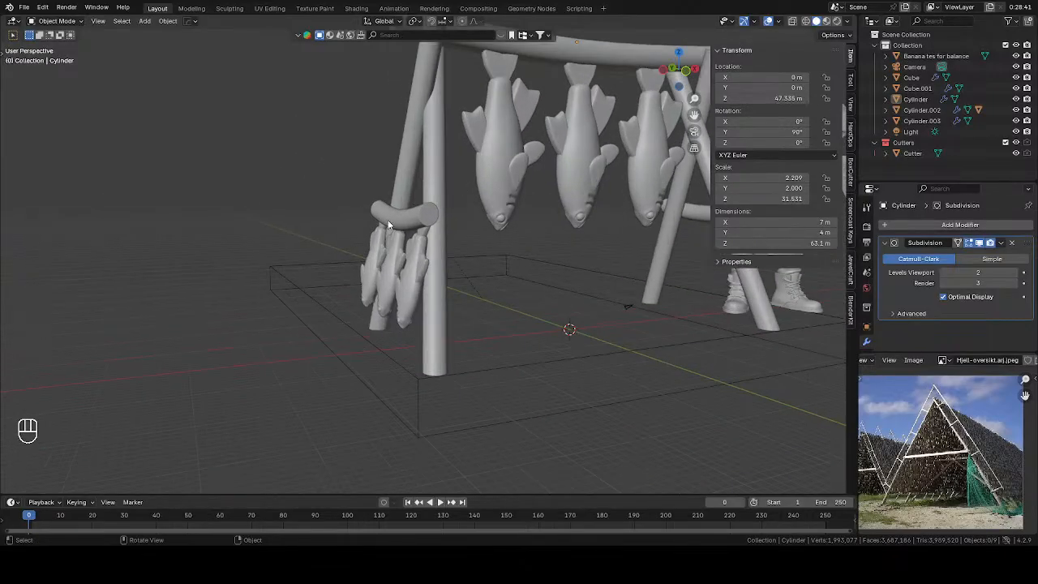
{"action": "left_click", "coordinate": [384, 222]}
{"action": "key", "text": "z"}
{"action": "left_click", "coordinate": [452, 183]}
{"action": "scroll", "coordinate": [463, 210], "scroll_direction": "down", "scroll_amount": 1}
{"action": "middle_click_drag", "start_coordinate": [463, 209], "coordinate": [574, 273]}
Add a Mirror modifier to the small fish row, using the main beam as mirror object and Z as the axis
{"action": "left_click", "coordinate": [400, 285]}
{"action": "left_click", "coordinate": [944, 226]}
{"action": "mouse_move", "coordinate": [937, 226]}
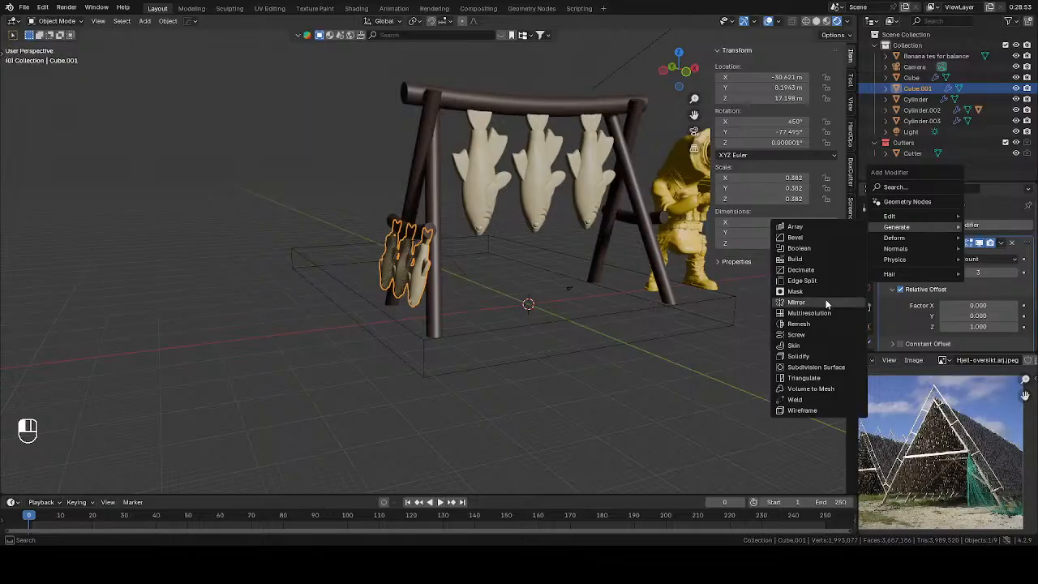
{"action": "left_click", "coordinate": [796, 302]}
{"action": "left_click", "coordinate": [1011, 291]}
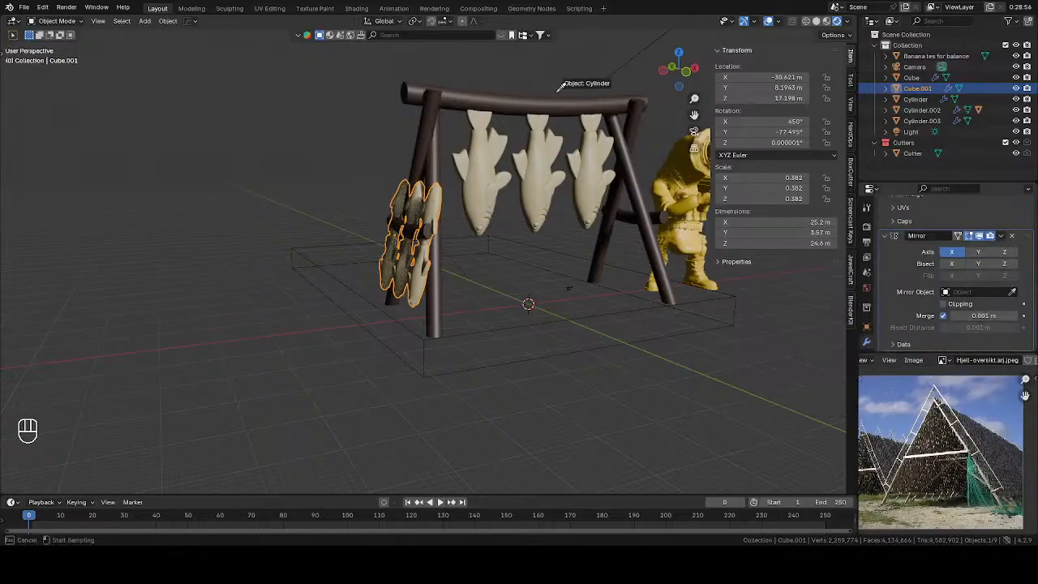
{"action": "left_click", "coordinate": [548, 108]}
{"action": "middle_click_drag", "start_coordinate": [752, 290], "coordinate": [803, 293]}
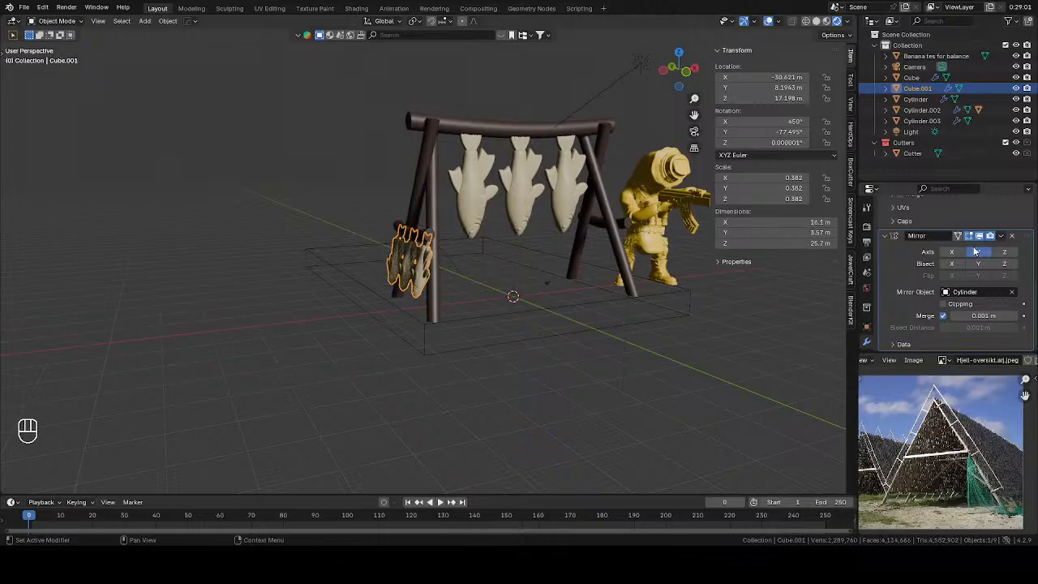
{"action": "left_click", "coordinate": [1005, 252]}
{"action": "middle_click_drag", "start_coordinate": [753, 340], "coordinate": [620, 297]}
Move the soldier figure along X to about 136.6 m, farther from the rack
{"action": "left_click", "coordinate": [749, 284]}
{"action": "scroll", "coordinate": [621, 297], "scroll_direction": "down", "scroll_amount": 3}
{"action": "key", "text": "g"}
{"action": "key", "text": "x"}
{"action": "left_click", "coordinate": [694, 298]}
{"action": "middle_click_drag", "start_coordinate": [695, 298], "coordinate": [495, 228]}
{"action": "scroll", "coordinate": [695, 303], "scroll_direction": "up", "scroll_amount": 2}
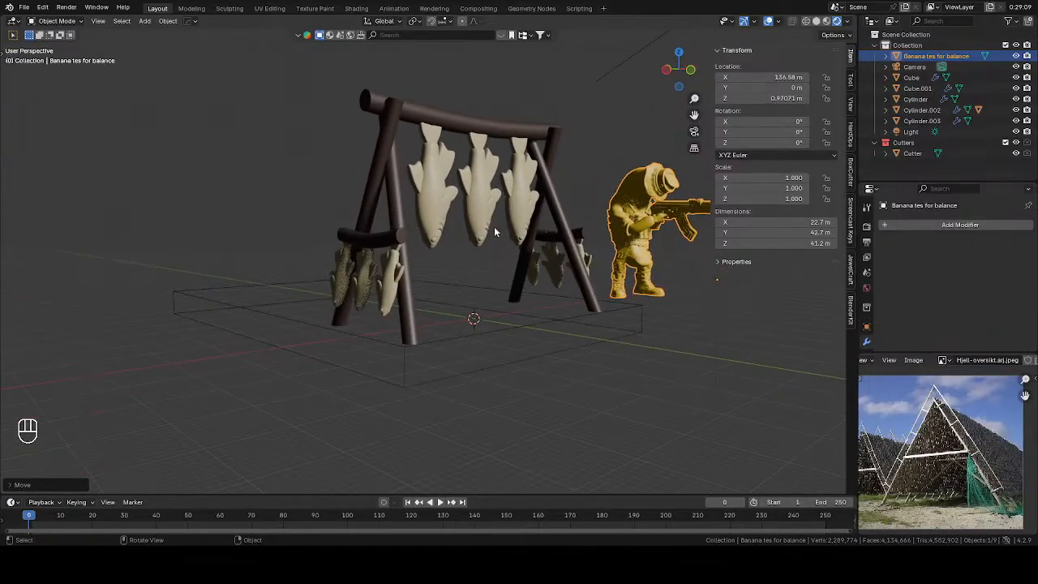
Save the file and return the viewport to solid shading with the rack legs selected
{"action": "left_click", "coordinate": [396, 175]}
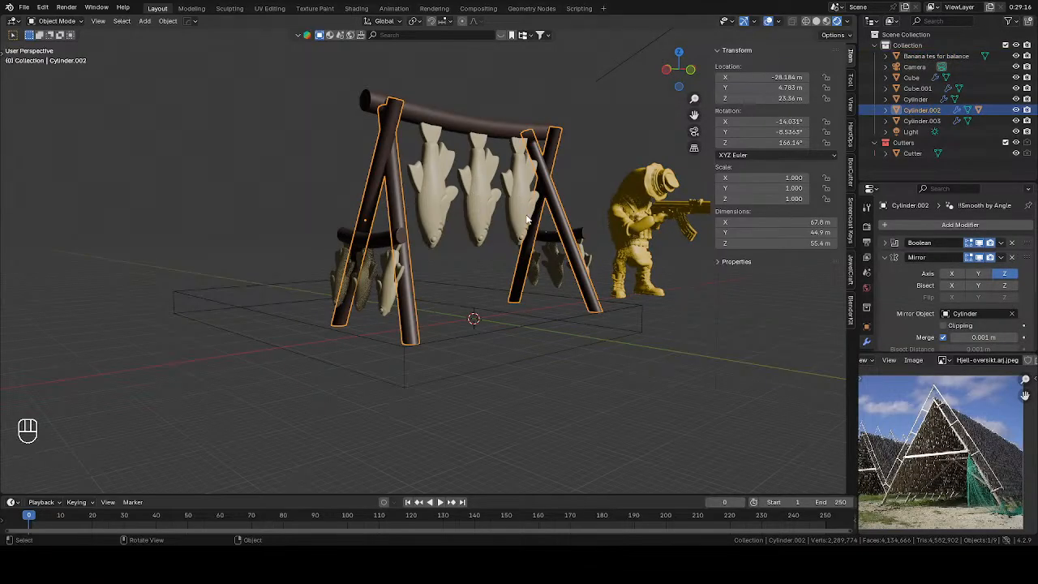
{"action": "key", "text": "ctrl"}
{"action": "key", "text": "ctrl+s"}
{"action": "key", "text": "z"}
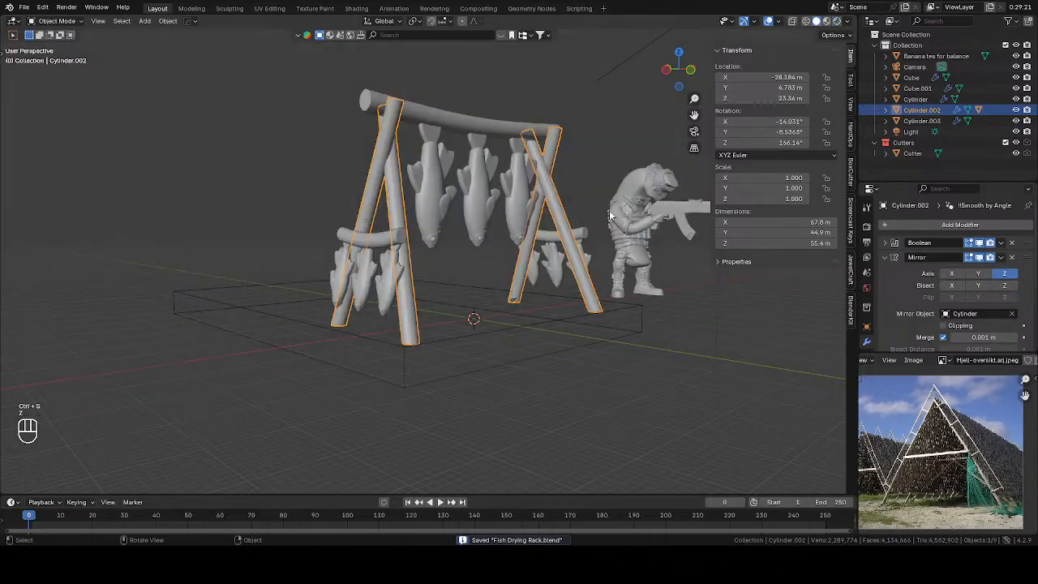
Apply the Boolean modifier on the rack legs and remove their Mirror modifier
{"action": "left_click", "coordinate": [1001, 242]}
{"action": "left_click", "coordinate": [1002, 255]}
{"action": "left_click", "coordinate": [1001, 242]}
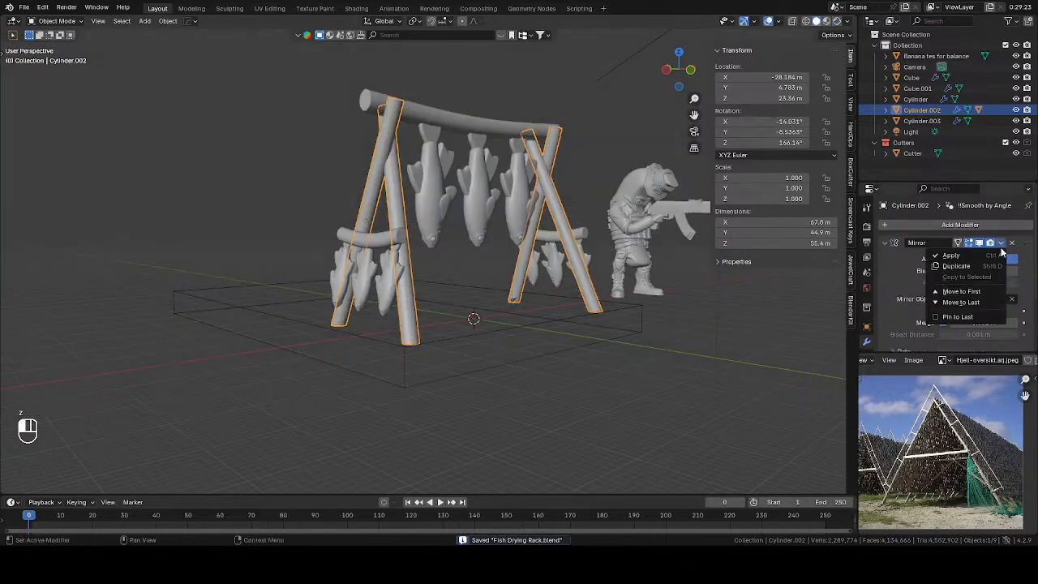
{"action": "left_click", "coordinate": [1014, 245]}
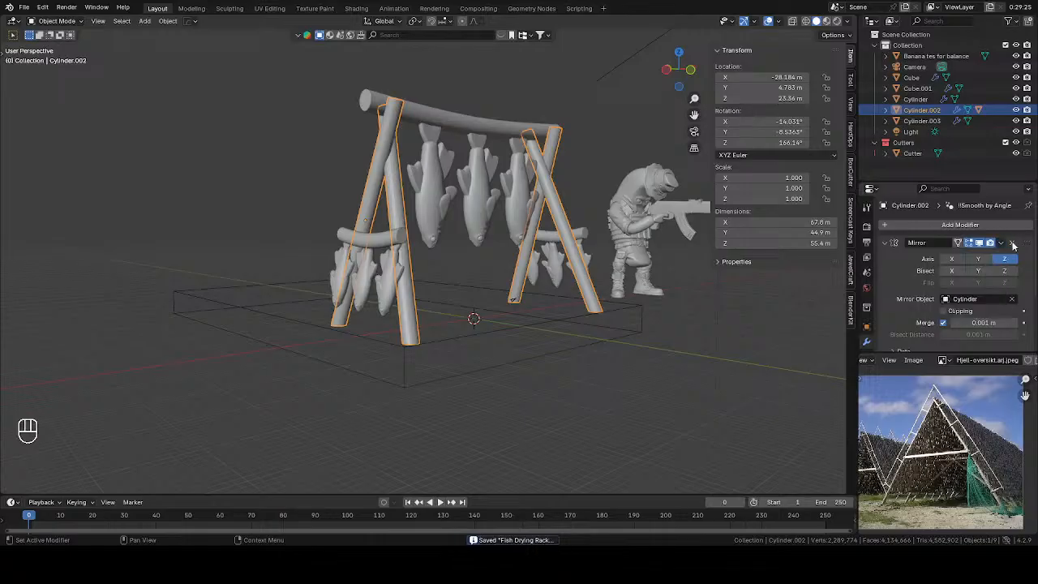
{"action": "left_click", "coordinate": [1012, 244]}
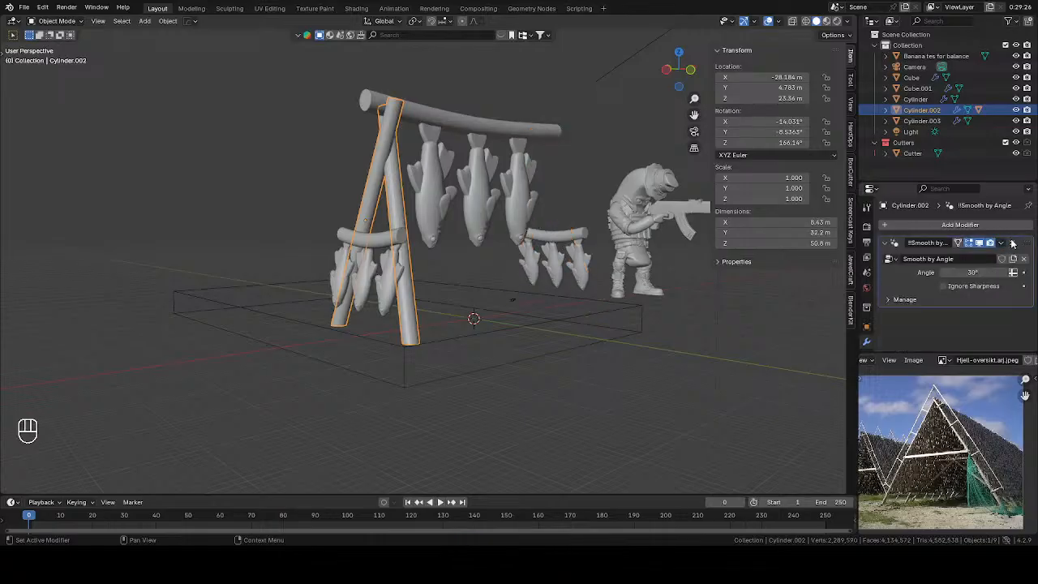
Remove the Smooth by Angle modifier from the legs and shade them flat
{"action": "left_click", "coordinate": [1011, 244]}
{"action": "right_click", "coordinate": [376, 177]}
{"action": "left_click", "coordinate": [347, 164]}
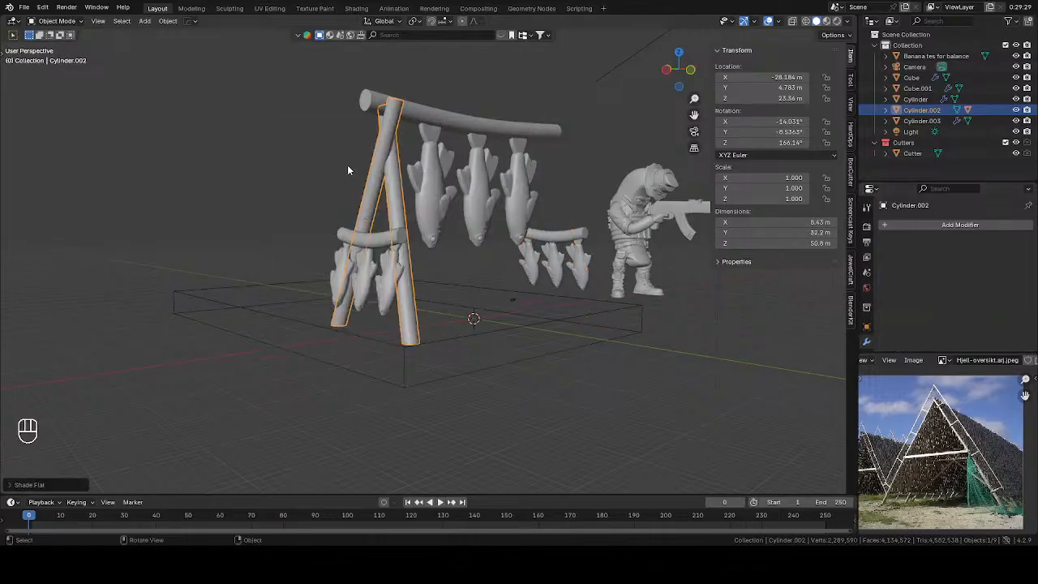
Remove the Mirror modifier from the low crossbar and apply its Subdivision modifier
{"action": "middle_click_drag", "start_coordinate": [348, 167], "coordinate": [695, 257]}
{"action": "left_click", "coordinate": [494, 228]}
{"action": "scroll", "coordinate": [978, 289], "scroll_direction": "down", "scroll_amount": 3}
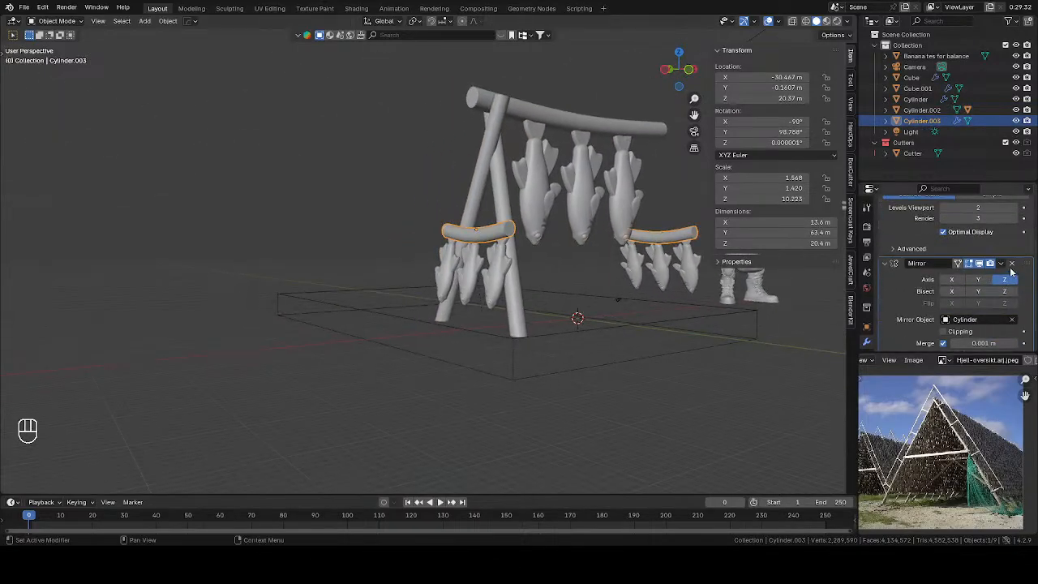
{"action": "left_click", "coordinate": [1011, 264]}
{"action": "left_click", "coordinate": [1002, 243]}
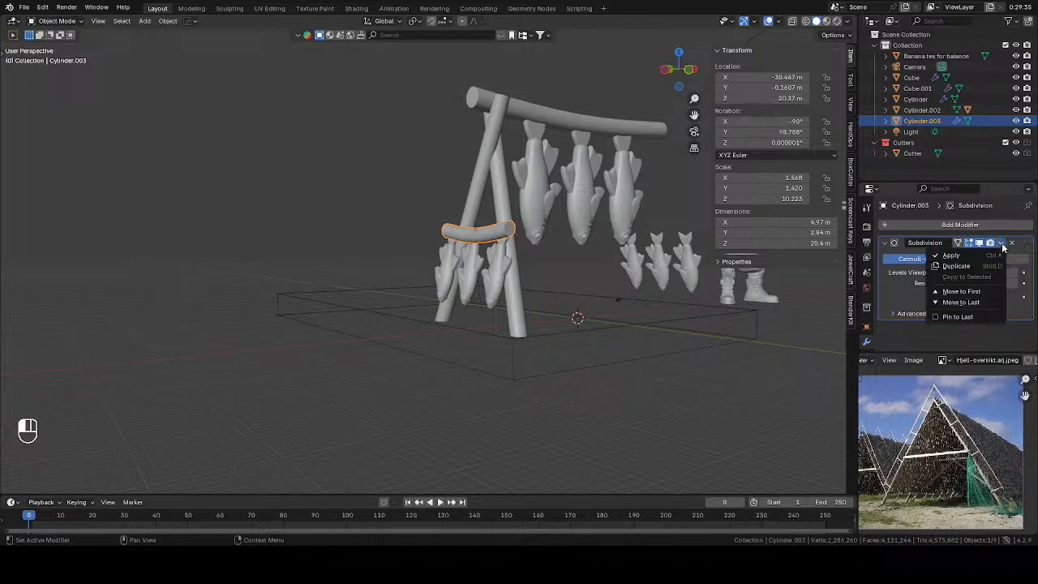
{"action": "left_click", "coordinate": [992, 254]}
Merge the low crossbar into the legs with a HardOps union and apply the Boolean modifier on the legs
{"action": "left_click", "coordinate": [497, 194], "text": "shift"}
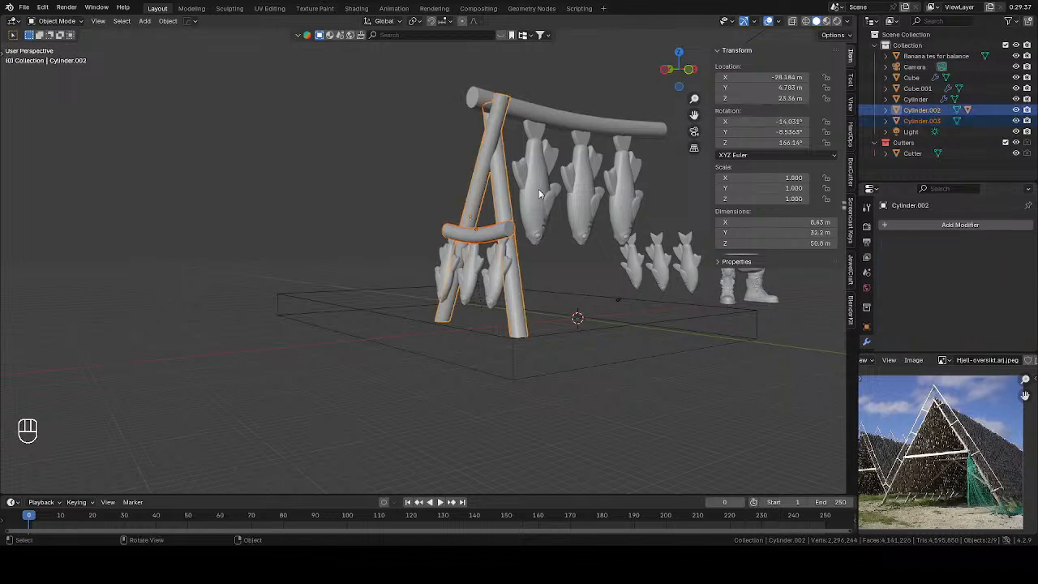
{"action": "key", "text": "q"}
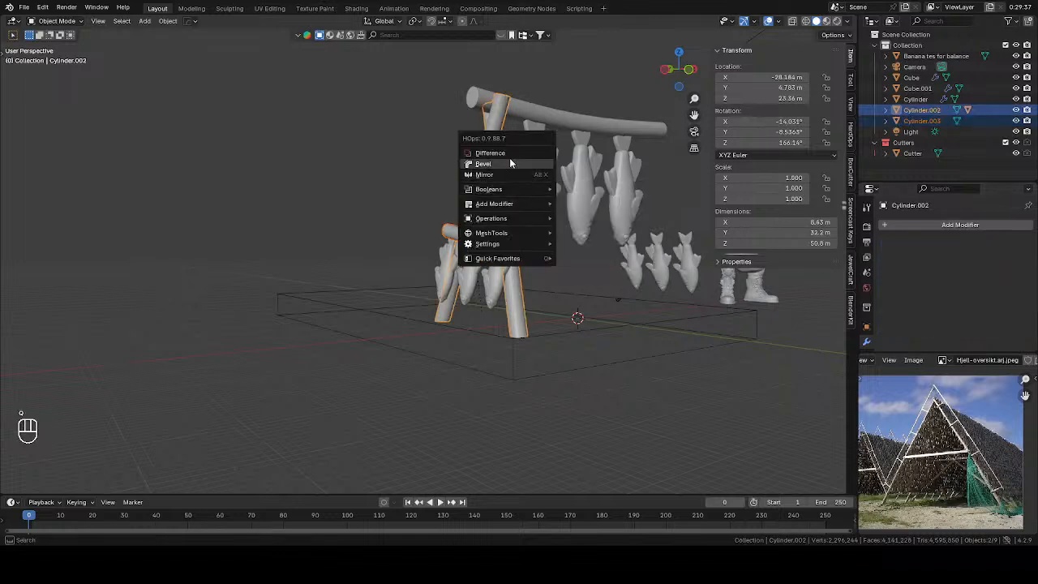
{"action": "mouse_move", "coordinate": [500, 189]}
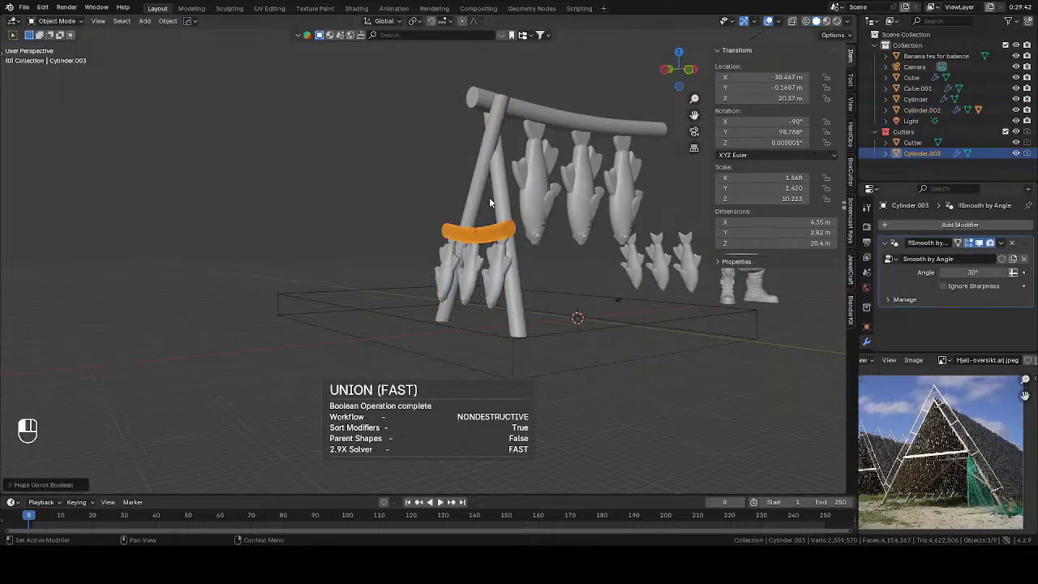
{"action": "left_click", "coordinate": [491, 197]}
{"action": "left_click", "coordinate": [1000, 242]}
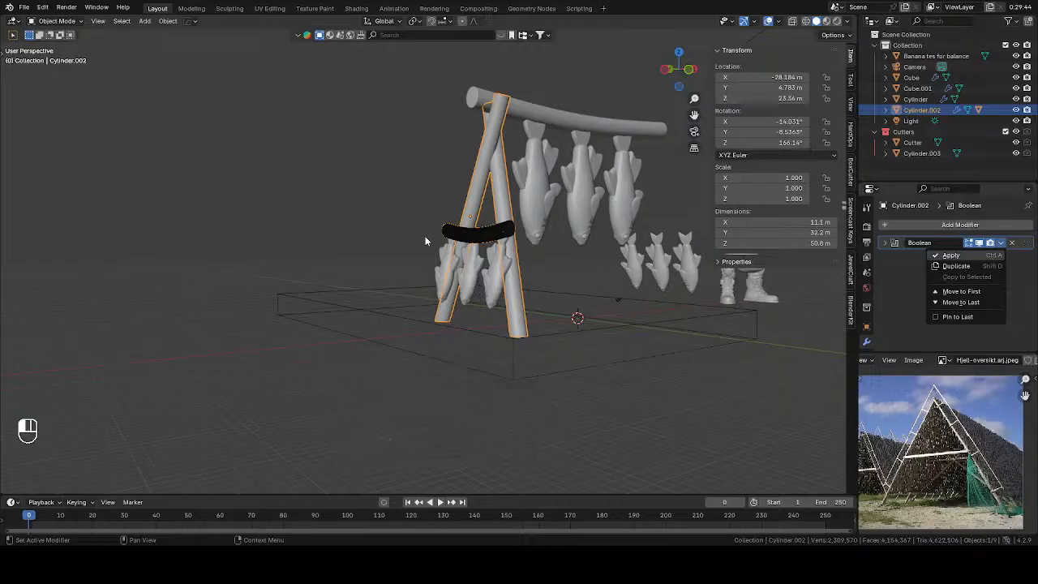
Delete the leftover crossbar cutter and enter Sculpt Mode on the merged legs
{"action": "left_click", "coordinate": [483, 231]}
{"action": "key", "text": "Delete"}
{"action": "left_click", "coordinate": [500, 213]}
{"action": "mouse_move", "coordinate": [501, 213]}
{"action": "middle_mouse_down"}
{"action": "mouse_move", "coordinate": [480, 214]}
{"action": "mouse_move", "coordinate": [447, 254]}
{"action": "middle_mouse_up"}
{"action": "key", "text": "Tab"}
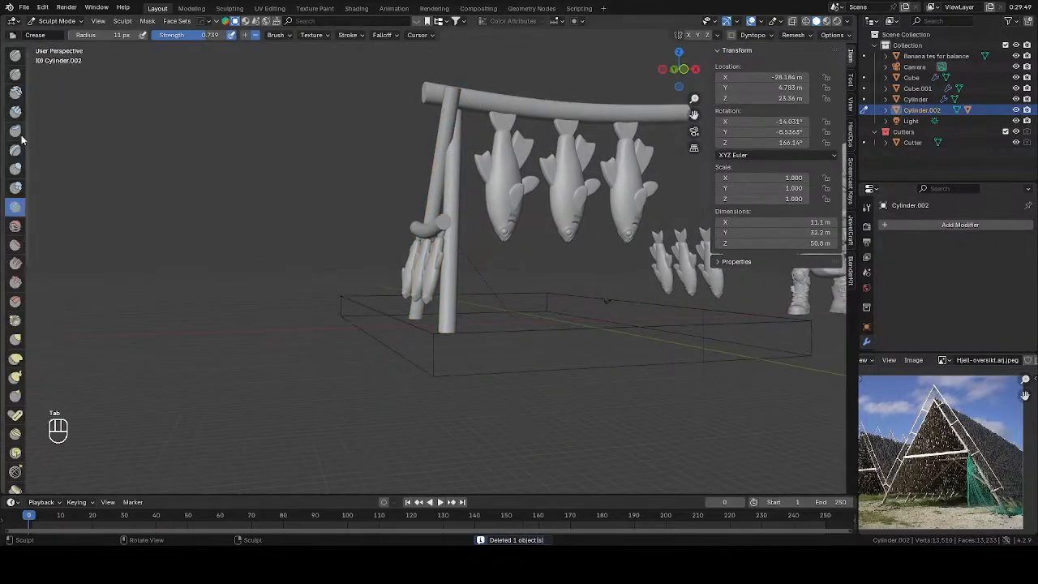
Choose the Blob sculpt brush and set its radius to 80 px
{"action": "left_click", "coordinate": [16, 188]}
{"action": "mouse_move", "coordinate": [227, 183]}
{"action": "middle_mouse_down"}
{"action": "mouse_move", "coordinate": [419, 187]}
{"action": "mouse_move", "coordinate": [396, 233]}
{"action": "middle_mouse_up"}
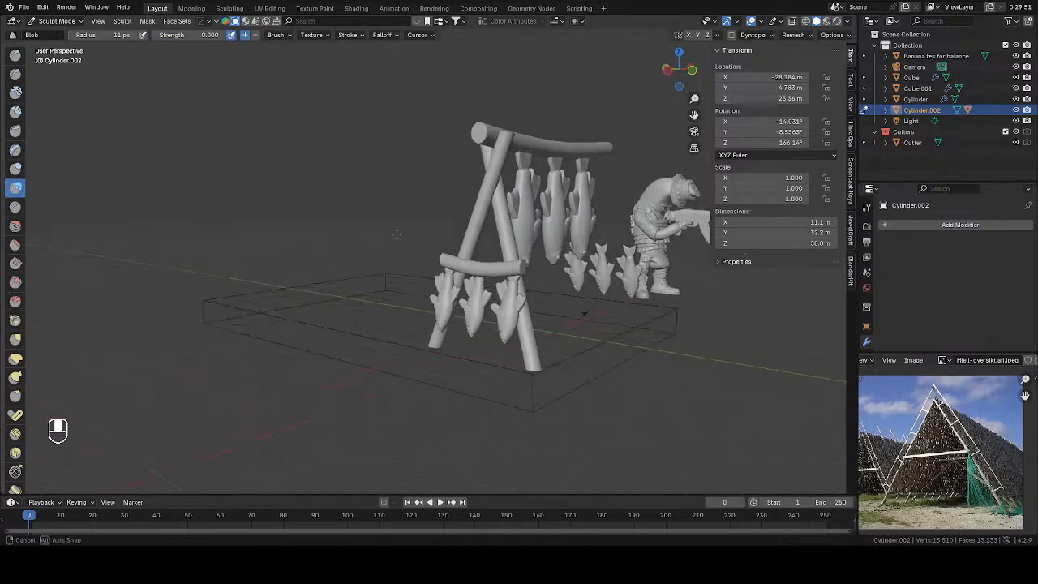
{"action": "scroll", "coordinate": [457, 229], "scroll_direction": "up", "scroll_amount": 4}
{"action": "key", "text": "f"}
{"action": "left_click", "coordinate": [559, 227]}
Enable Dyntopo in the brush settings and accept the attribute data warning
{"action": "left_click", "coordinate": [866, 209]}
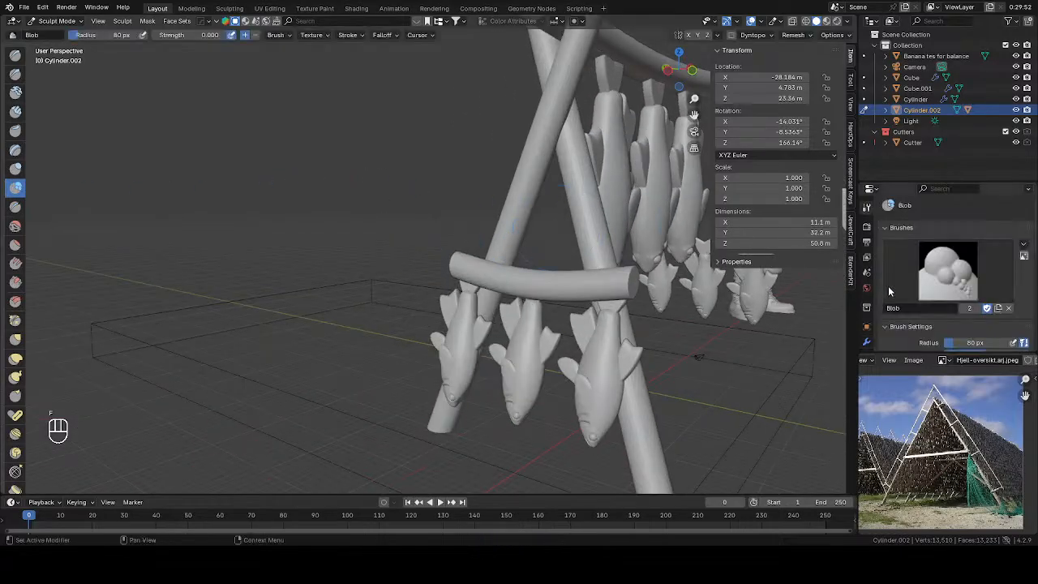
{"action": "scroll", "coordinate": [887, 286], "scroll_direction": "down", "scroll_amount": 8}
{"action": "left_click", "coordinate": [890, 328]}
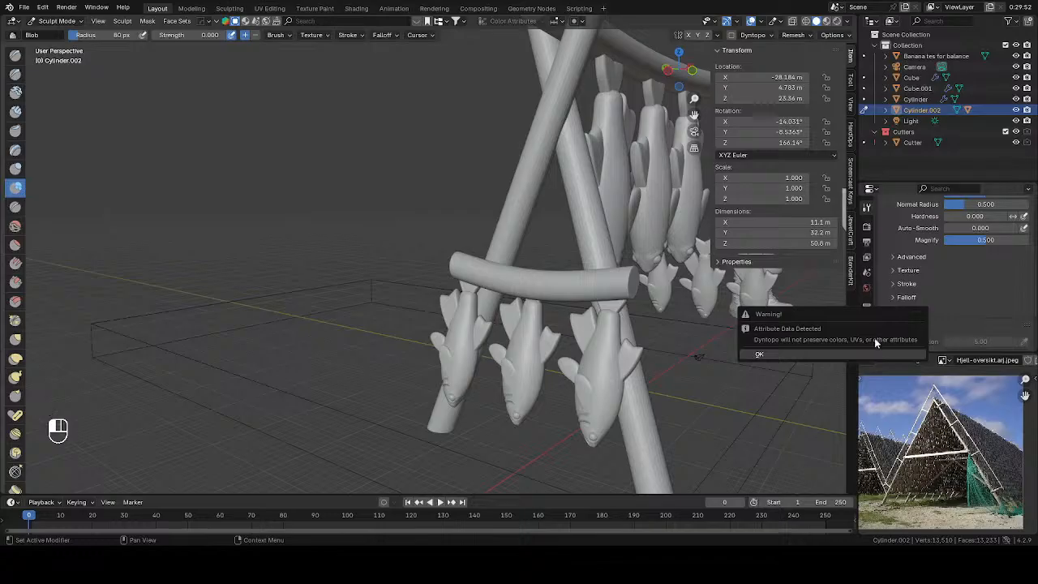
{"action": "left_click", "coordinate": [759, 354]}
Try a Blob stroke where the legs cross near the main beam, and undo it
{"action": "middle_click_drag", "start_coordinate": [521, 204], "coordinate": [517, 165]}
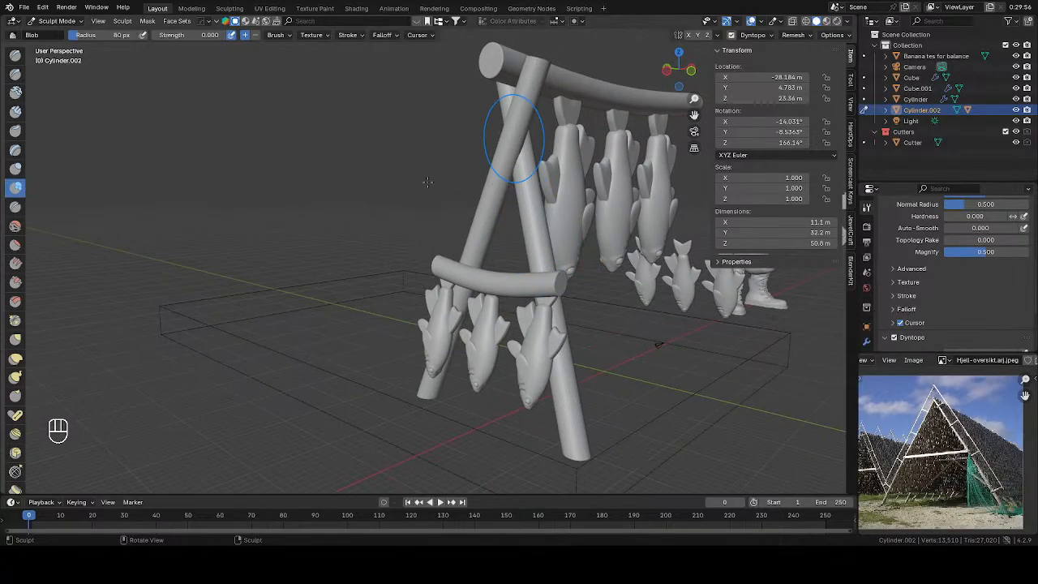
{"action": "left_click_drag", "start_coordinate": [512, 136], "coordinate": [513, 138]}
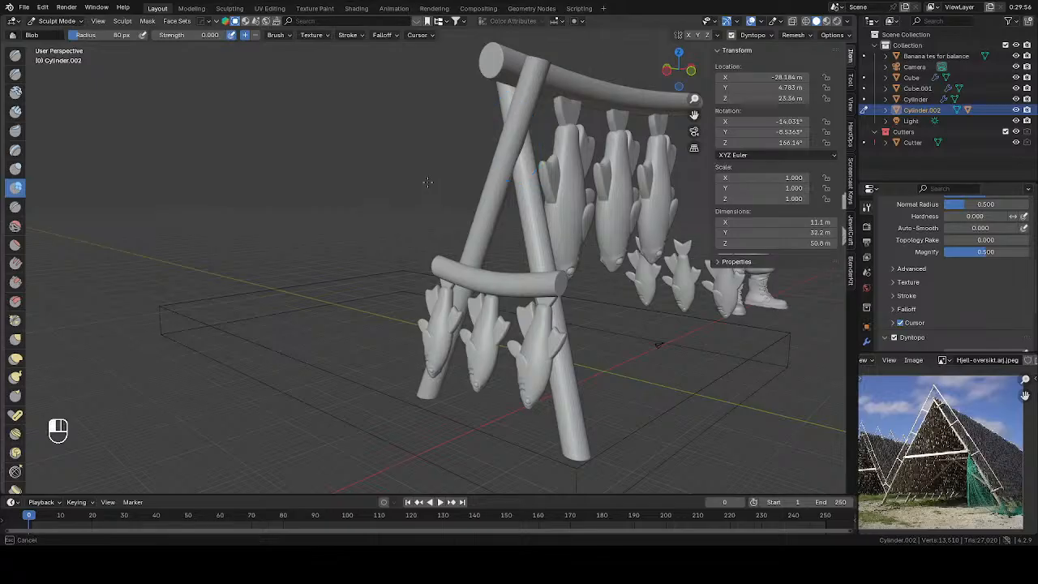
{"action": "key", "text": "ctrl"}
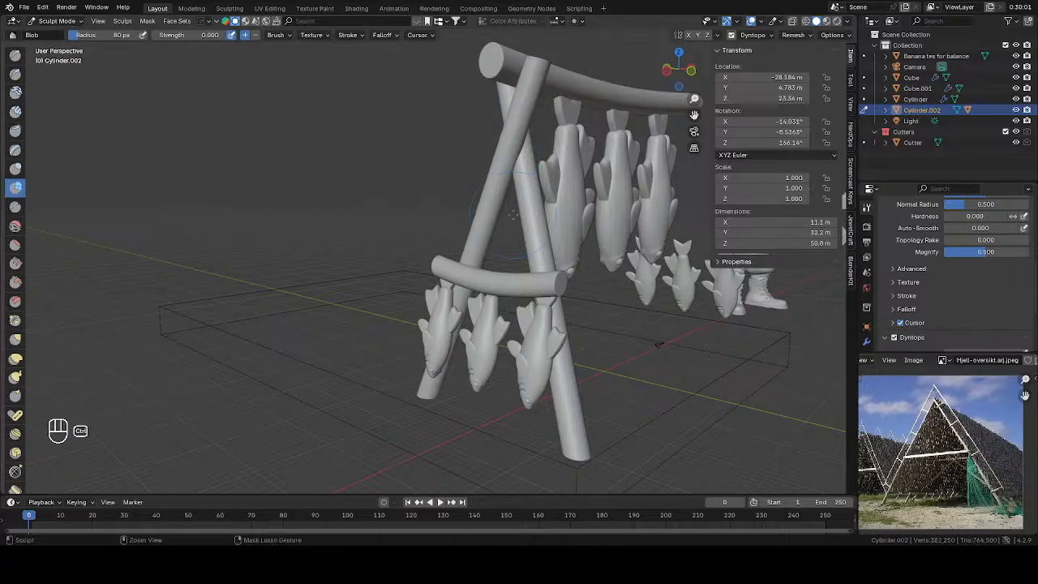
{"action": "key", "text": "ctrl+z"}
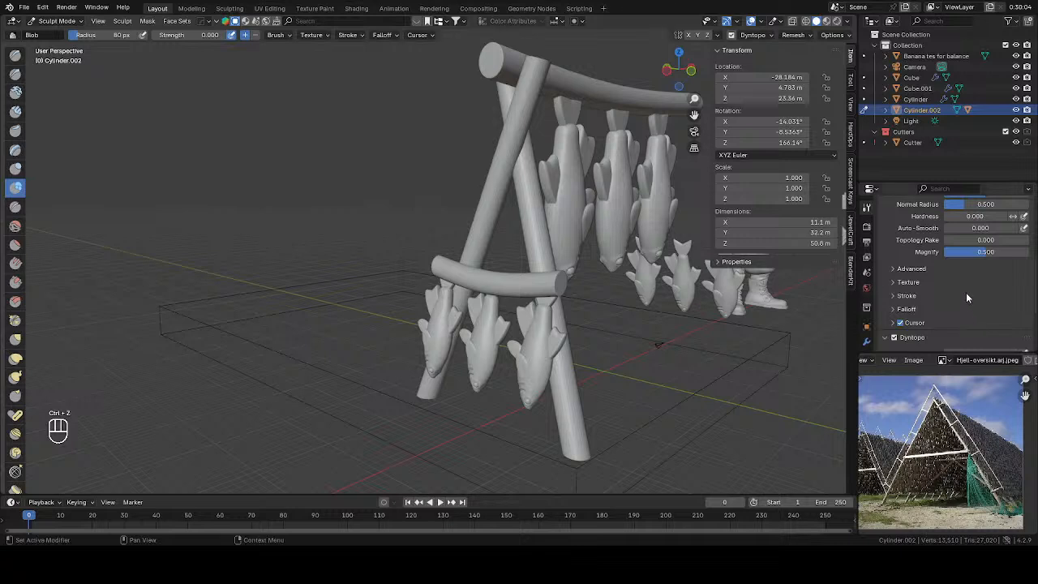
Set the Dyntopo resolution to 2
{"action": "scroll", "coordinate": [961, 297], "scroll_direction": "down", "scroll_amount": 2}
{"action": "scroll", "coordinate": [932, 305], "scroll_direction": "up", "scroll_amount": 2}
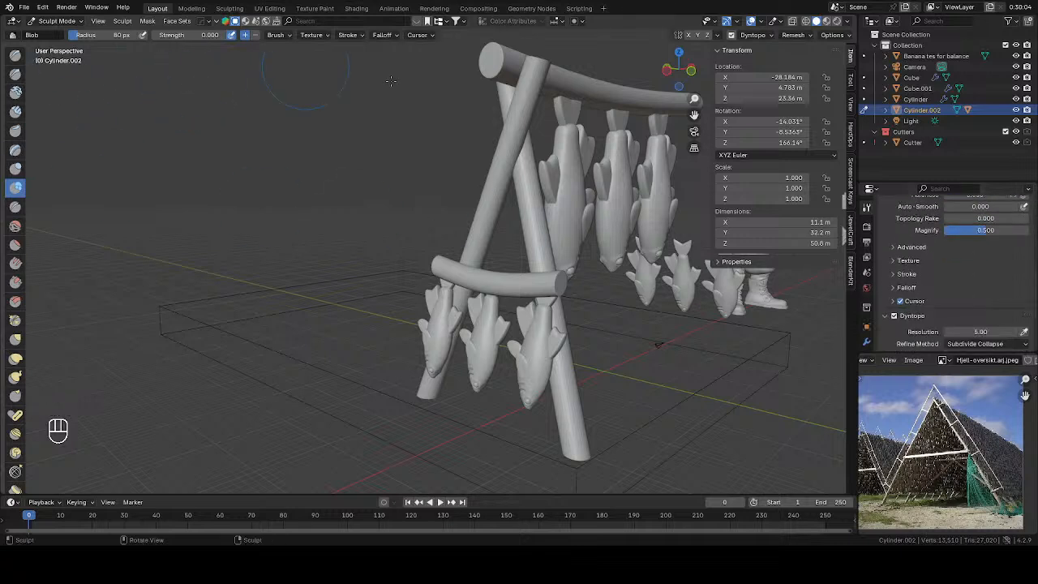
{"action": "left_click", "coordinate": [988, 333]}
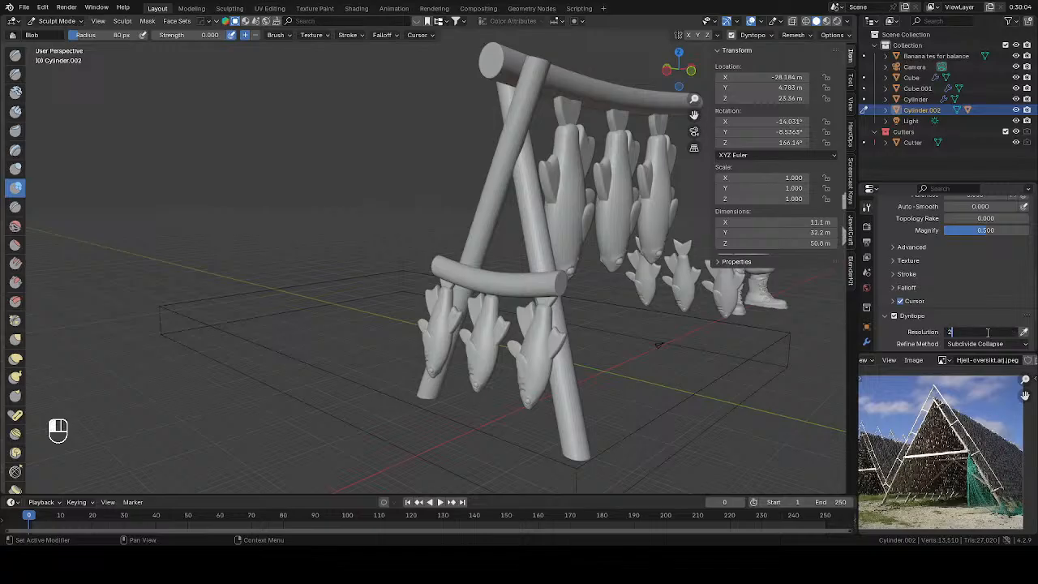
{"action": "key", "text": "Return"}
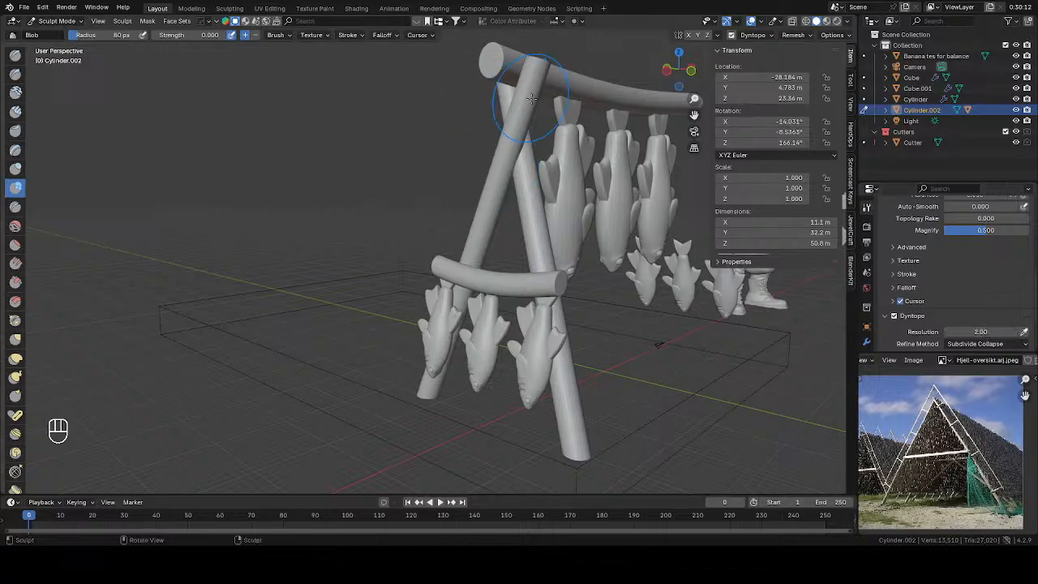
Try a Blob stroke down the gap between the rack's crossed legs and undo it
{"action": "middle_click_drag", "start_coordinate": [486, 101], "coordinate": [451, 95]}
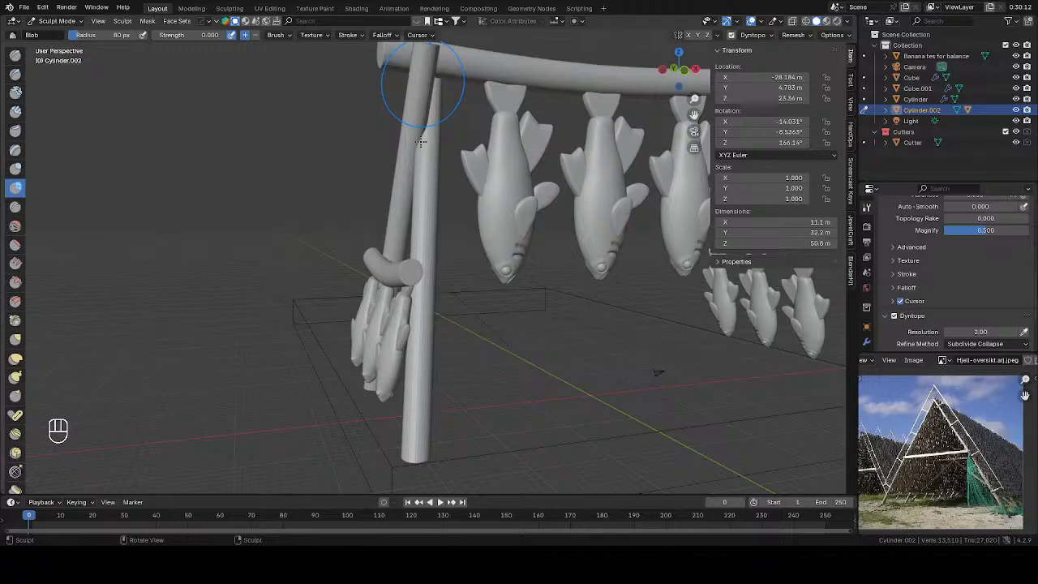
{"action": "mouse_move", "coordinate": [421, 142]}
{"action": "left_mouse_down"}
{"action": "mouse_move", "coordinate": [417, 113]}
{"action": "mouse_move", "coordinate": [411, 241]}
{"action": "left_mouse_up"}
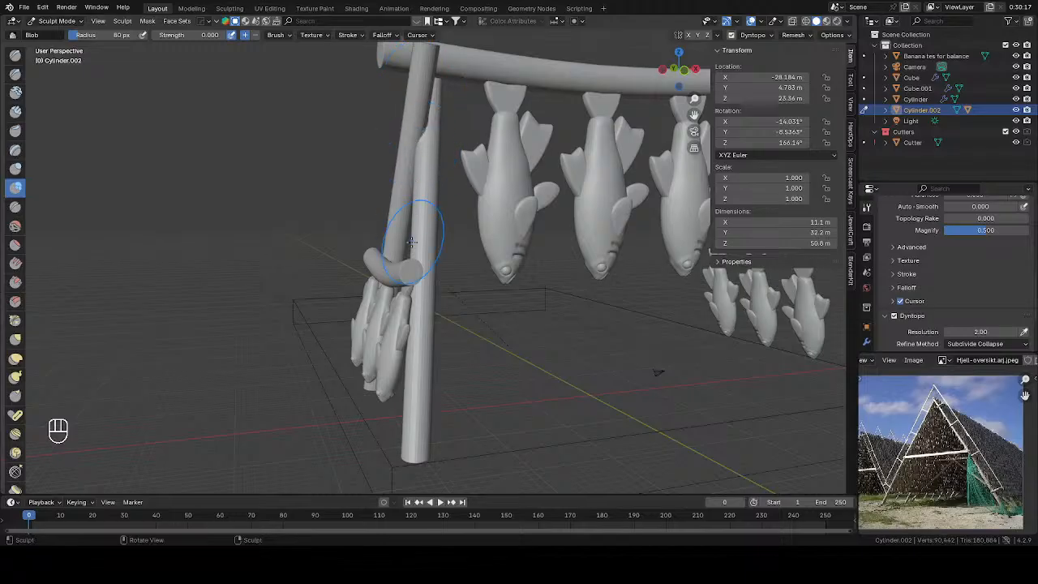
{"action": "mouse_move", "coordinate": [394, 204]}
{"action": "middle_mouse_down"}
{"action": "mouse_move", "coordinate": [552, 244]}
{"action": "mouse_move", "coordinate": [487, 197]}
{"action": "middle_mouse_up"}
{"action": "key", "text": "ctrl+z"}
Switch to Object Mode and apply the scale of the merged legs and crossbar
{"action": "scroll", "coordinate": [484, 199], "scroll_direction": "up", "scroll_amount": 3}
{"action": "key", "text": "Tab"}
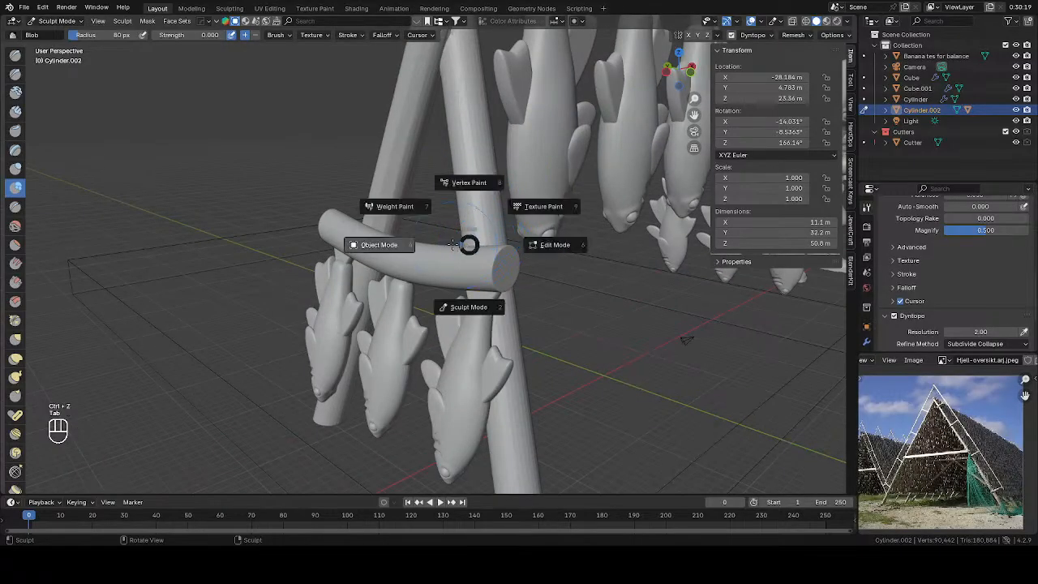
{"action": "left_click", "coordinate": [454, 248]}
{"action": "key", "text": "ctrl+a"}
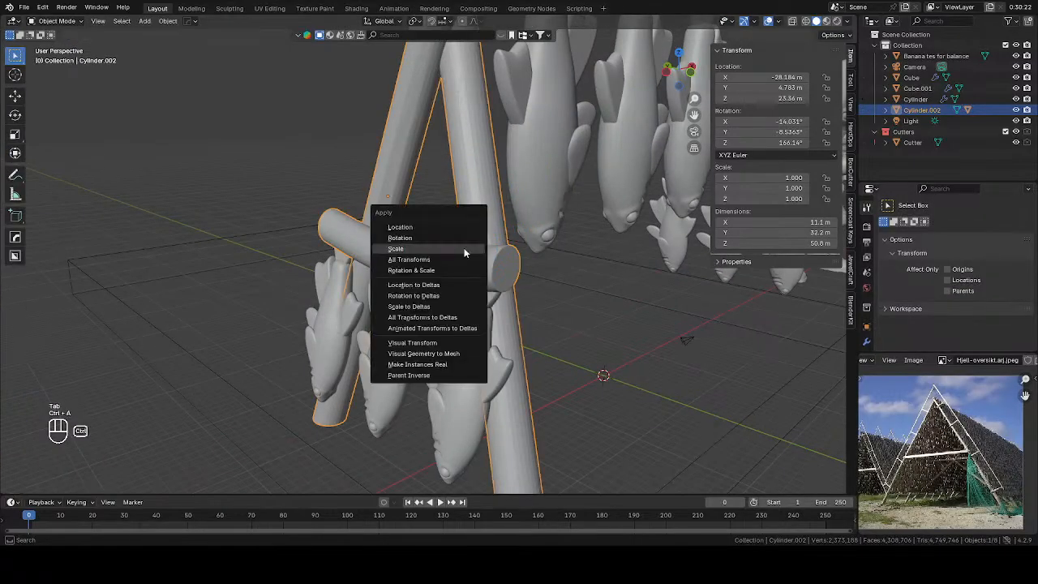
{"action": "left_click", "coordinate": [464, 253]}
Return the merged legs to Sculpt Mode and re-enable Dyntopo
{"action": "key", "text": "Tab"}
{"action": "left_click", "coordinate": [480, 243]}
{"action": "scroll", "coordinate": [940, 313], "scroll_direction": "down", "scroll_amount": 6}
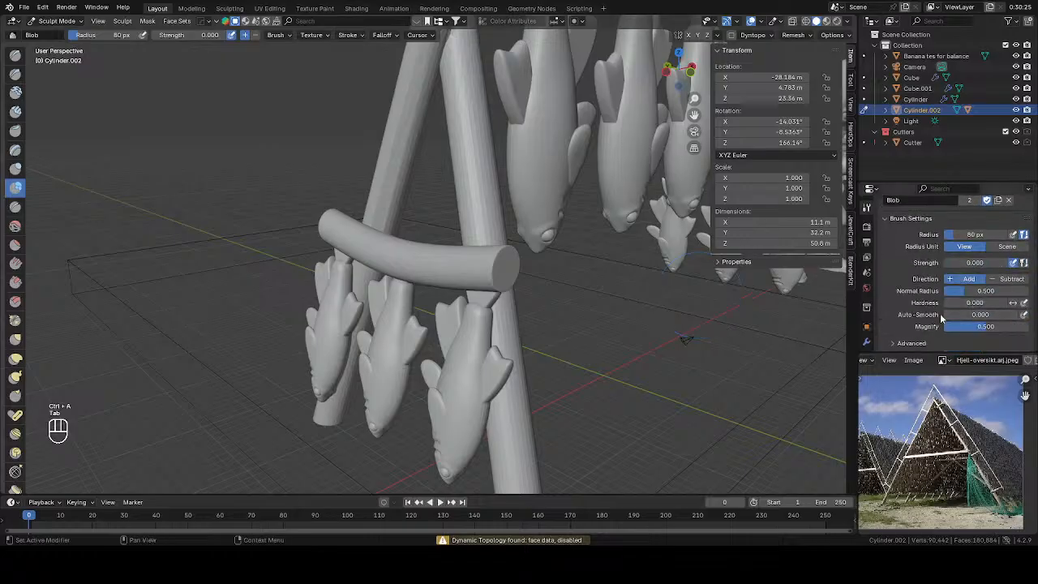
{"action": "left_click", "coordinate": [894, 325]}
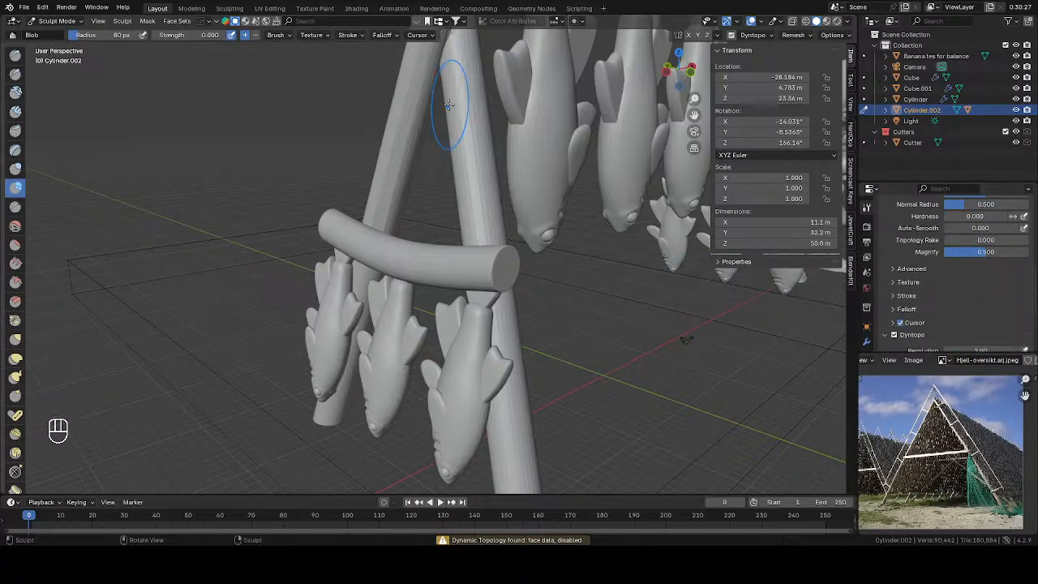
Try further Blob strokes down the merged legs and undo them
{"action": "middle_click_drag", "start_coordinate": [428, 130], "coordinate": [292, 128]}
{"action": "mouse_move", "coordinate": [297, 116]}
{"action": "left_mouse_down"}
{"action": "mouse_move", "coordinate": [328, 117]}
{"action": "mouse_move", "coordinate": [289, 240]}
{"action": "mouse_move", "coordinate": [267, 366]}
{"action": "mouse_move", "coordinate": [280, 283]}
{"action": "mouse_move", "coordinate": [273, 232]}
{"action": "left_mouse_up"}
{"action": "mouse_move", "coordinate": [273, 232]}
{"action": "middle_mouse_down"}
{"action": "mouse_move", "coordinate": [431, 227]}
{"action": "mouse_move", "coordinate": [508, 180]}
{"action": "middle_mouse_up"}
{"action": "key", "text": "ctrl+z"}
{"action": "scroll", "coordinate": [508, 180], "scroll_direction": "up", "scroll_amount": 3}
{"action": "mouse_move", "coordinate": [503, 166]}
{"action": "left_mouse_down"}
{"action": "mouse_move", "coordinate": [417, 343]}
{"action": "mouse_move", "coordinate": [400, 409]}
{"action": "mouse_move", "coordinate": [409, 437]}
{"action": "left_mouse_up"}
{"action": "mouse_move", "coordinate": [410, 438]}
{"action": "middle_mouse_down"}
{"action": "mouse_move", "coordinate": [460, 350]}
{"action": "mouse_move", "coordinate": [287, 324]}
{"action": "middle_mouse_up"}
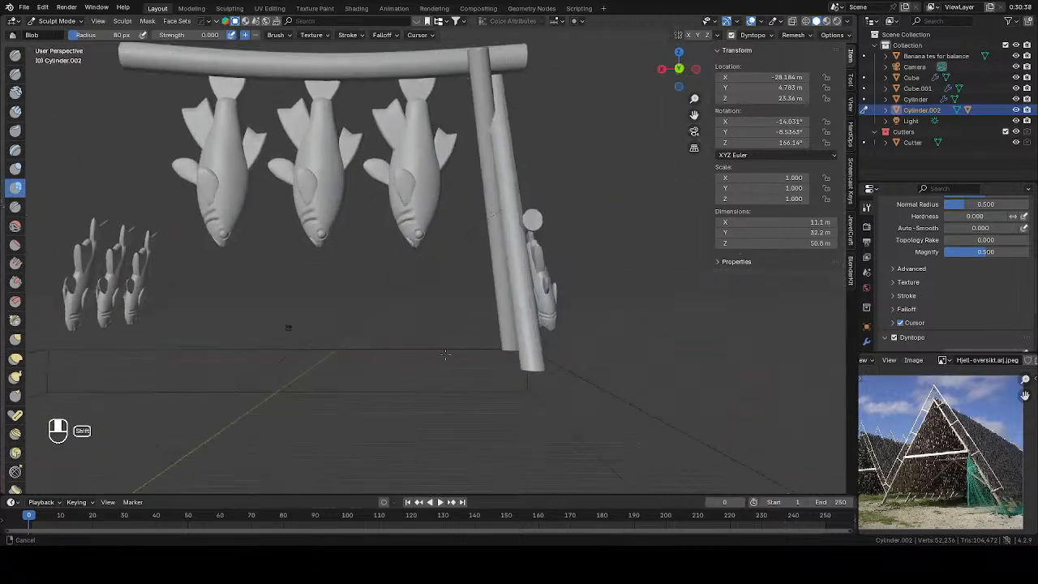
{"action": "scroll", "coordinate": [430, 225], "scroll_direction": "up", "scroll_amount": 3}
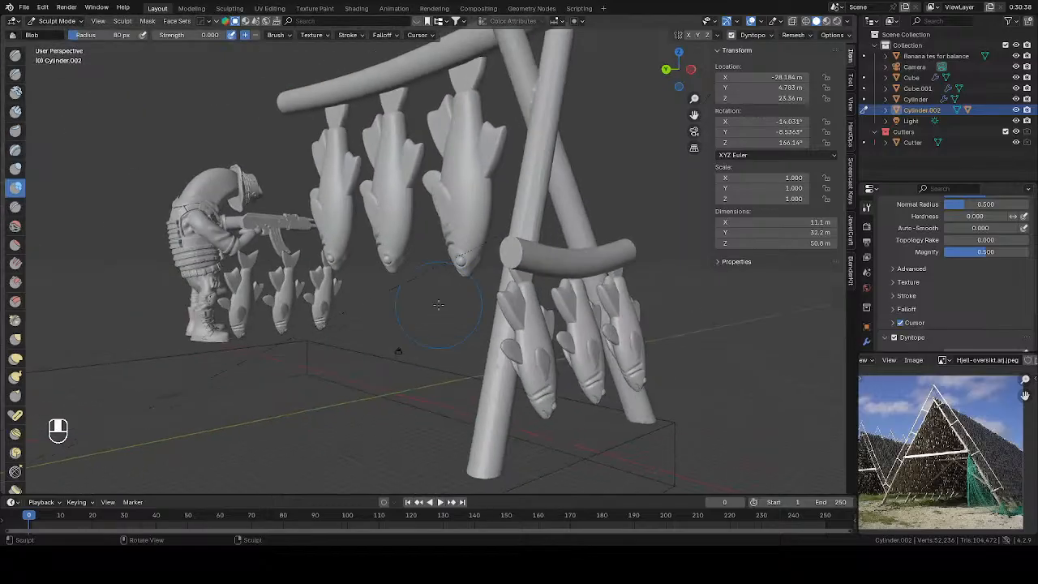
{"action": "key", "text": "ctrl+z"}
{"action": "key", "text": "ctrl+z"}
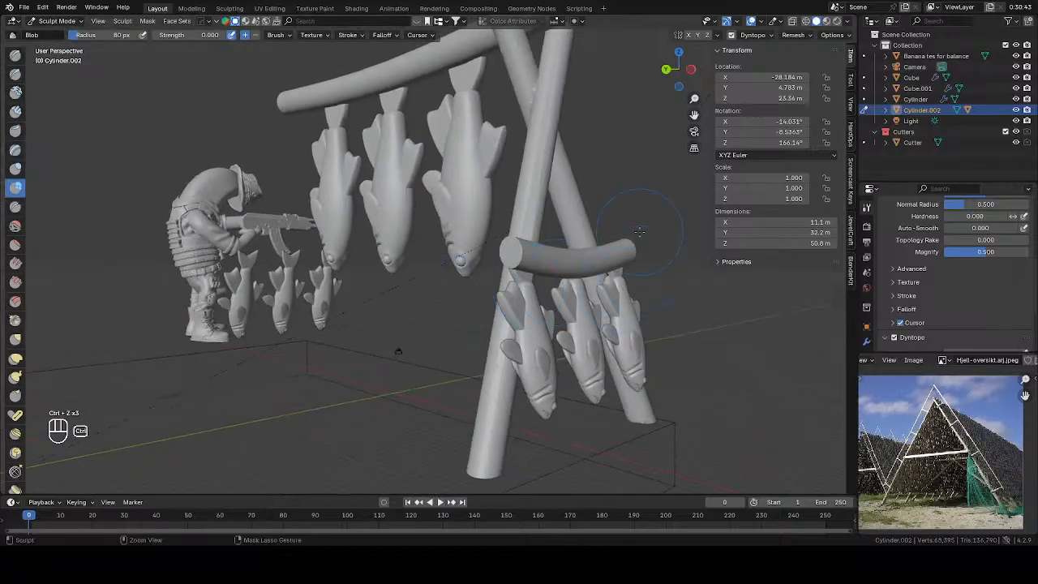
{"action": "key", "text": "ctrl+z"}
Switch to Object Mode and voxel remesh the merged legs at a 0.1 m voxel size
{"action": "key", "text": "Tab"}
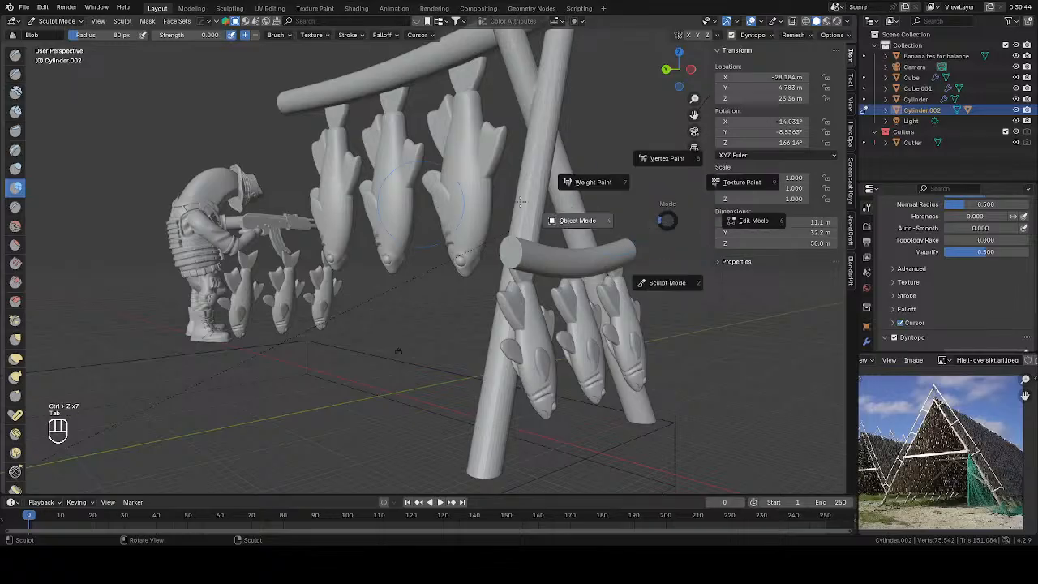
{"action": "left_click", "coordinate": [420, 204]}
{"action": "middle_click_drag", "start_coordinate": [398, 206], "coordinate": [443, 206]}
{"action": "scroll", "coordinate": [443, 206], "scroll_direction": "down", "scroll_amount": 3}
{"action": "scroll", "coordinate": [866, 324], "scroll_direction": "down", "scroll_amount": 5}
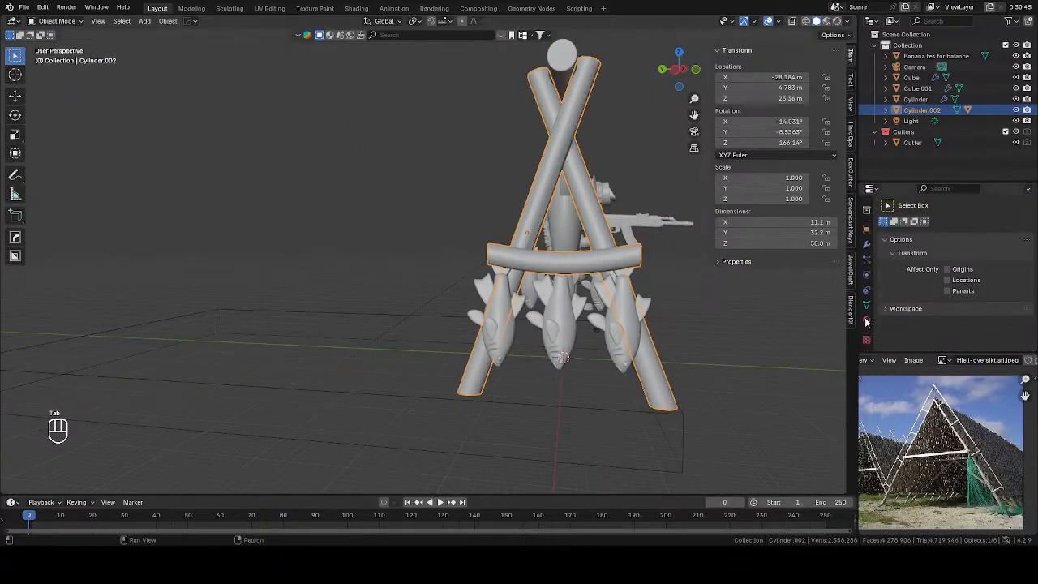
{"action": "left_click", "coordinate": [866, 304]}
{"action": "scroll", "coordinate": [932, 300], "scroll_direction": "down", "scroll_amount": 3}
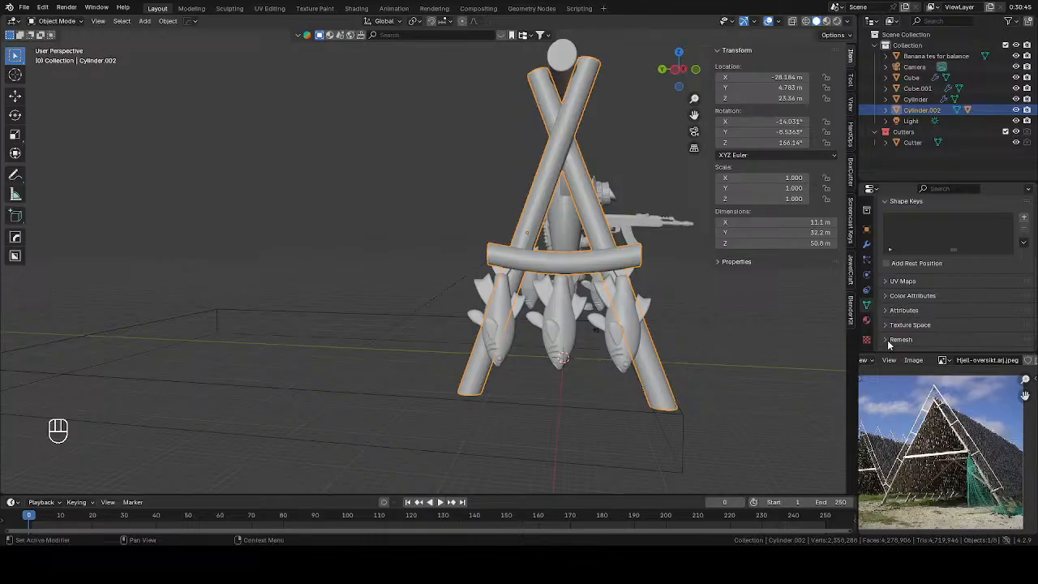
{"action": "scroll", "coordinate": [894, 342], "scroll_direction": "down", "scroll_amount": 3}
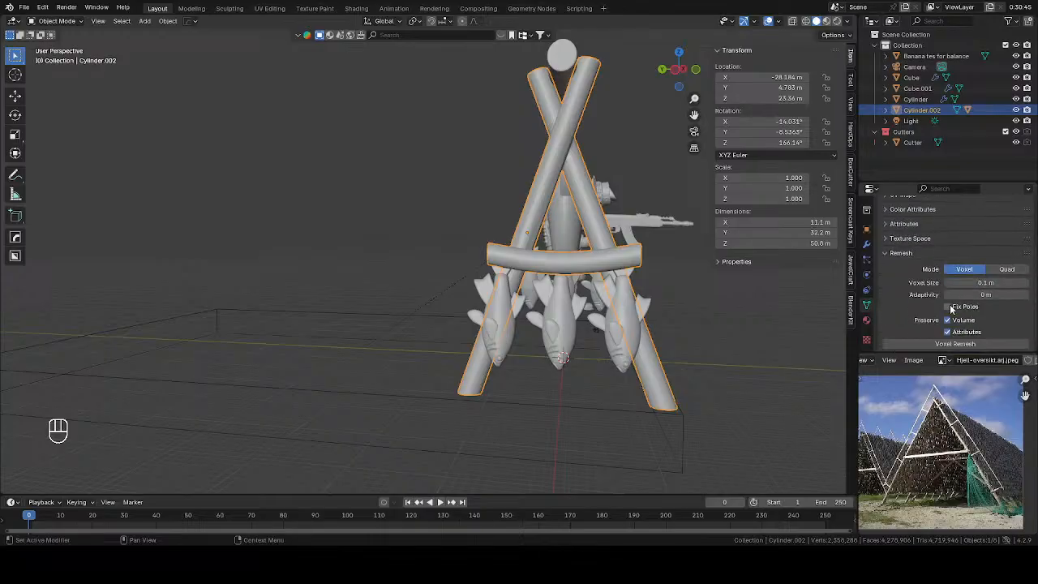
{"action": "left_click", "coordinate": [966, 344]}
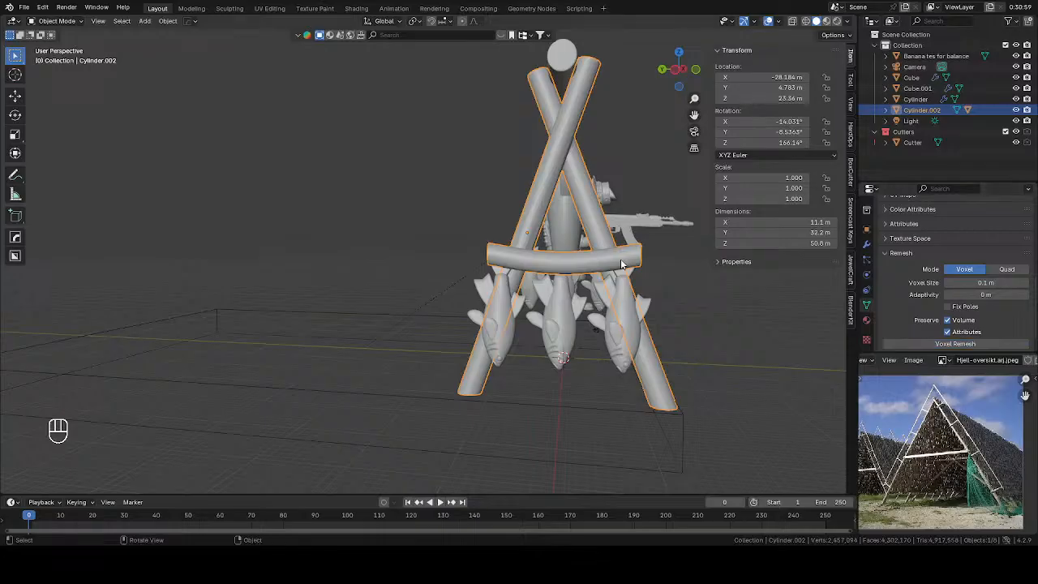
Inspect the remeshed legs and crossbar in Edit Mode and return to Object Mode
{"action": "middle_click_drag", "start_coordinate": [620, 258], "coordinate": [487, 261]}
{"action": "scroll", "coordinate": [449, 271], "scroll_direction": "up", "scroll_amount": 2}
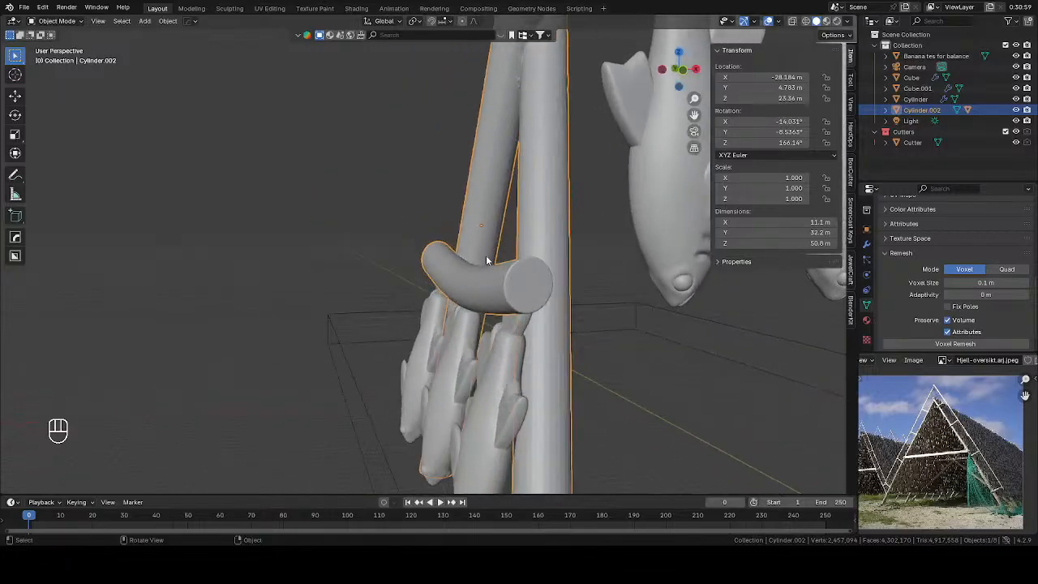
{"action": "key", "text": "Tab"}
{"action": "scroll", "coordinate": [604, 255], "scroll_direction": "down", "scroll_amount": 1}
{"action": "left_click", "coordinate": [589, 256]}
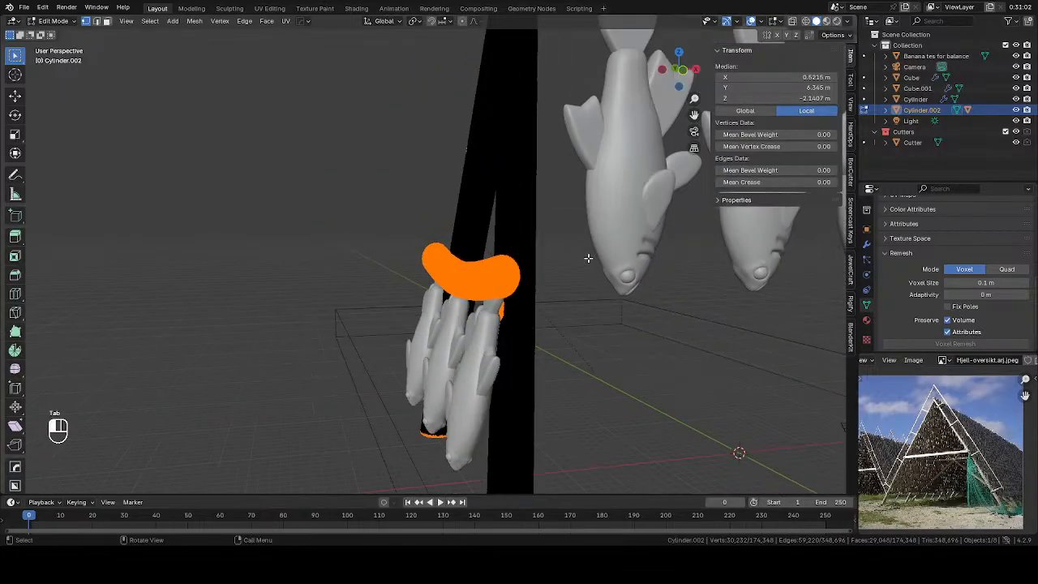
{"action": "key", "text": "Tab"}
{"action": "middle_click_drag", "start_coordinate": [552, 259], "coordinate": [504, 294]}
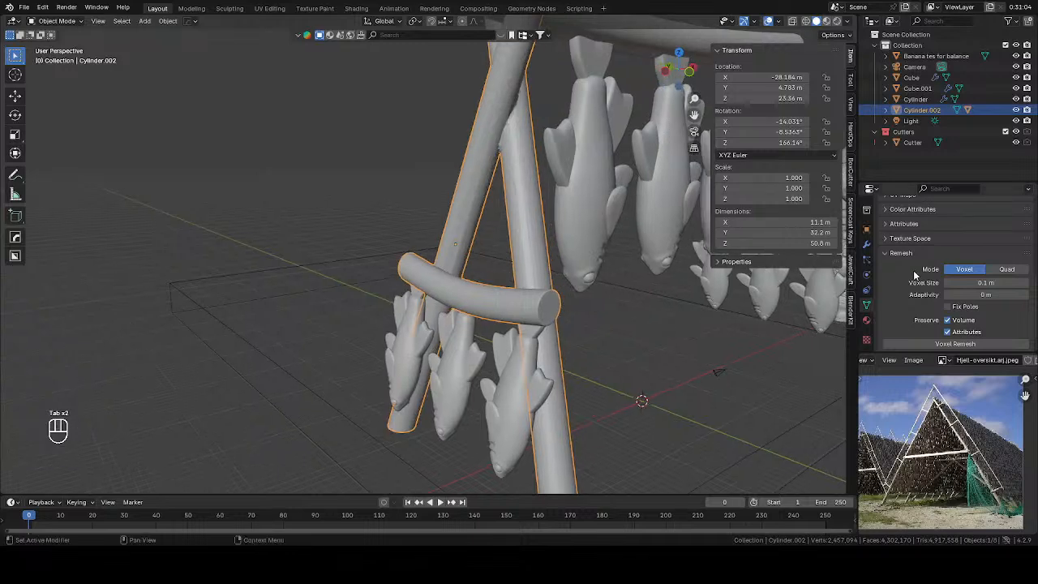
Enter Sculpt Mode and smooth the joints of the legs and low crossbar with a 50 px Smooth brush
{"action": "key", "text": "Tab"}
{"action": "left_click", "coordinate": [504, 294]}
{"action": "key", "text": "s"}
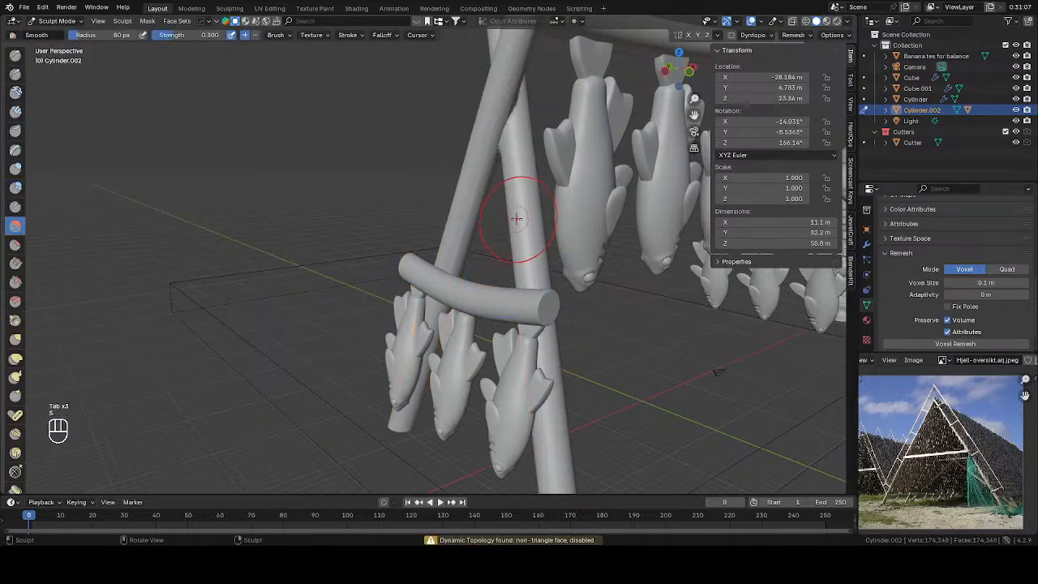
{"action": "key", "text": "f"}
{"action": "left_click", "coordinate": [498, 219]}
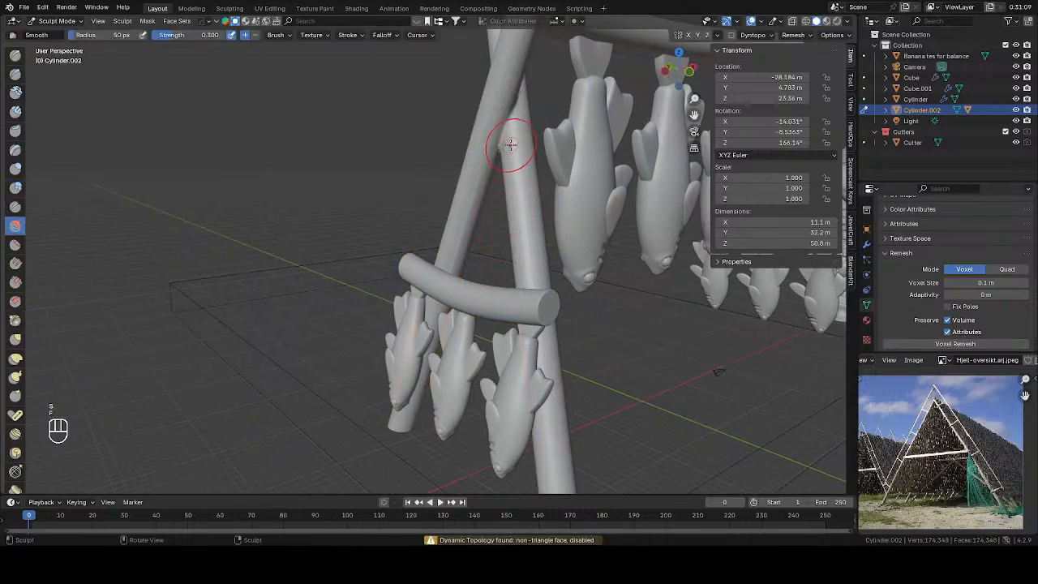
{"action": "scroll", "coordinate": [487, 148], "scroll_direction": "down", "scroll_amount": 4}
{"action": "mouse_move", "coordinate": [467, 150]}
{"action": "left_mouse_down"}
{"action": "mouse_move", "coordinate": [479, 131]}
{"action": "mouse_move", "coordinate": [472, 170]}
{"action": "left_mouse_up"}
{"action": "left_click_drag", "start_coordinate": [417, 257], "coordinate": [492, 282]}
{"action": "mouse_move", "coordinate": [497, 282]}
{"action": "middle_mouse_down"}
{"action": "mouse_move", "coordinate": [409, 243]}
{"action": "mouse_move", "coordinate": [448, 260]}
{"action": "mouse_move", "coordinate": [450, 187]}
{"action": "mouse_move", "coordinate": [317, 217]}
{"action": "middle_mouse_up"}
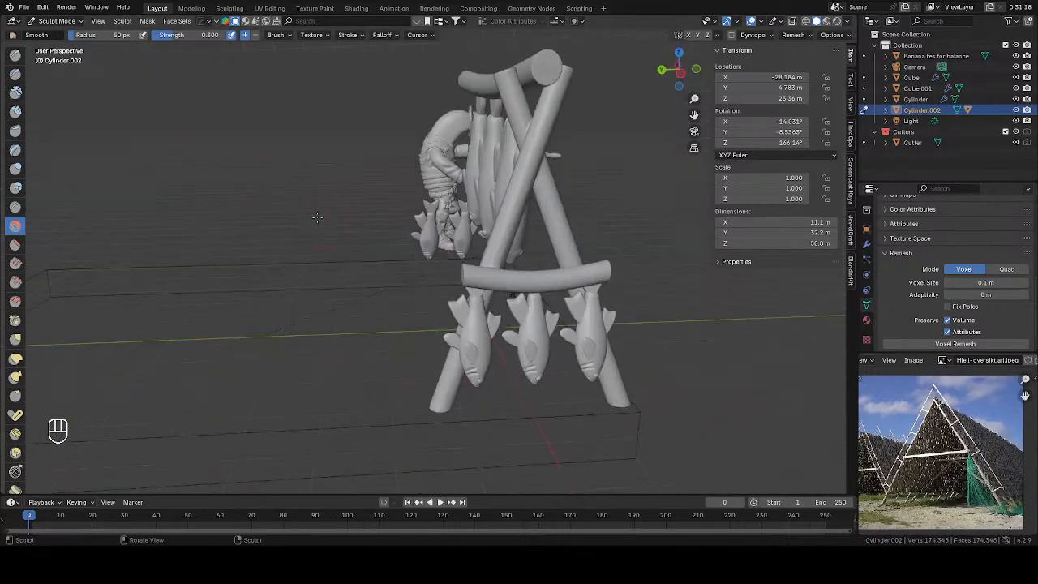
Choose the Draw Sharp brush and set its strength to 0.227 and its radius to 9 px
{"action": "left_click", "coordinate": [14, 73]}
{"action": "left_click_drag", "start_coordinate": [174, 35], "coordinate": [169, 35]}
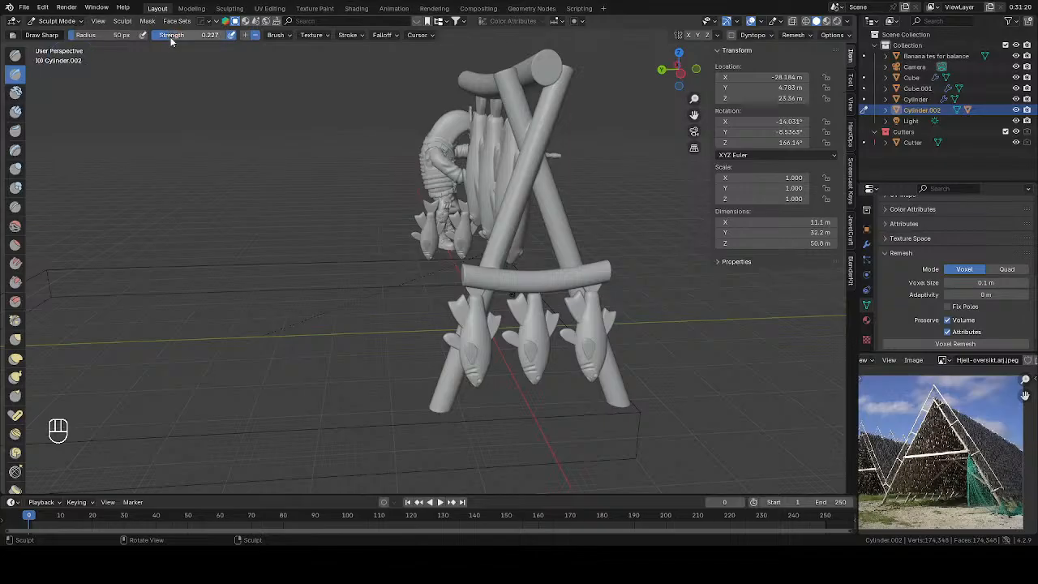
{"action": "key", "text": "f"}
{"action": "left_click", "coordinate": [436, 129]}
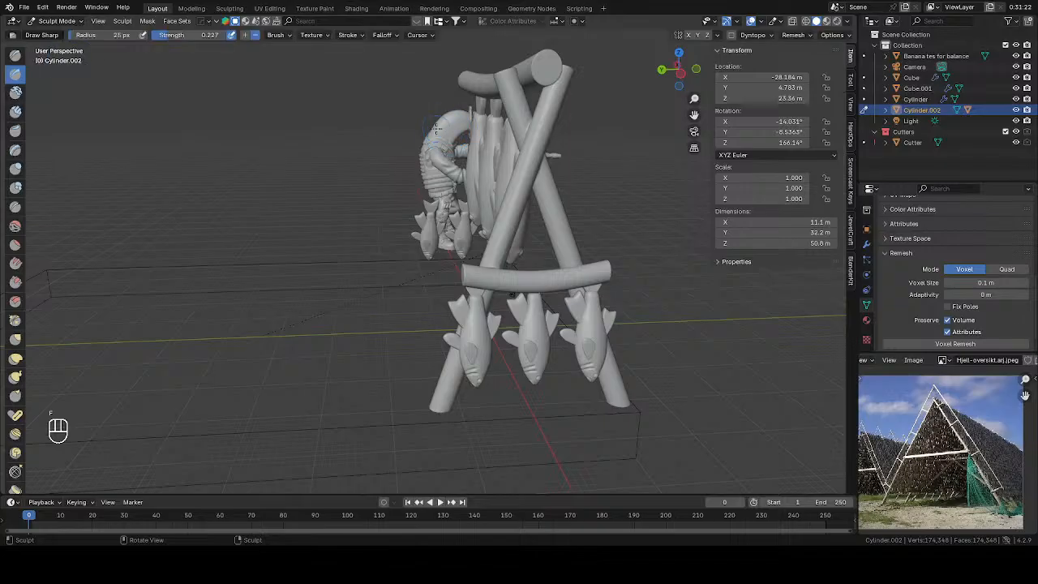
{"action": "left_click", "coordinate": [352, 35]}
{"action": "key", "text": "f"}
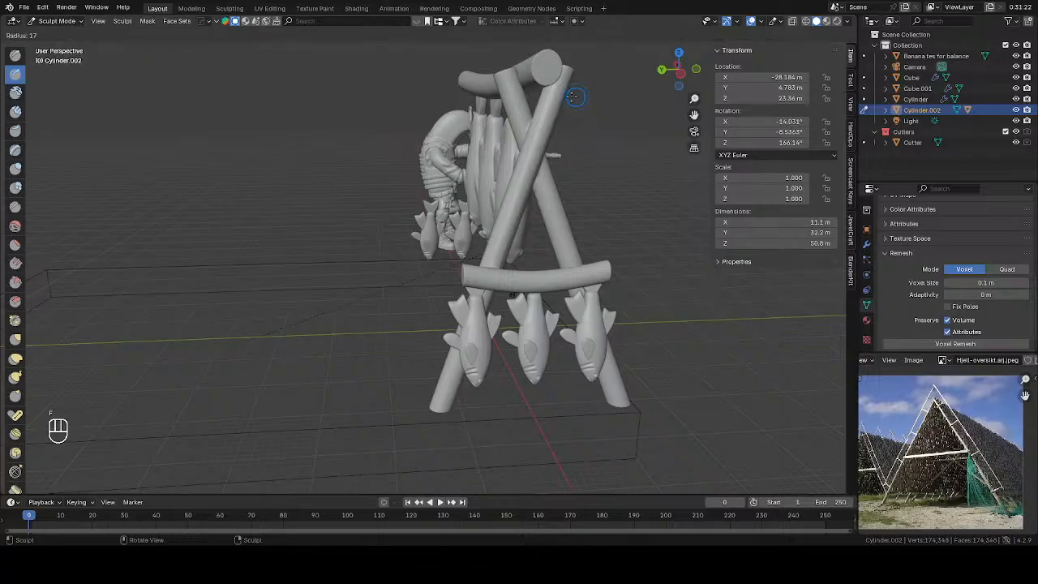
{"action": "left_click", "coordinate": [567, 95]}
Try Draw Sharp grooves down the length of the front leg and undo them
{"action": "left_click_drag", "start_coordinate": [568, 73], "coordinate": [533, 159]}
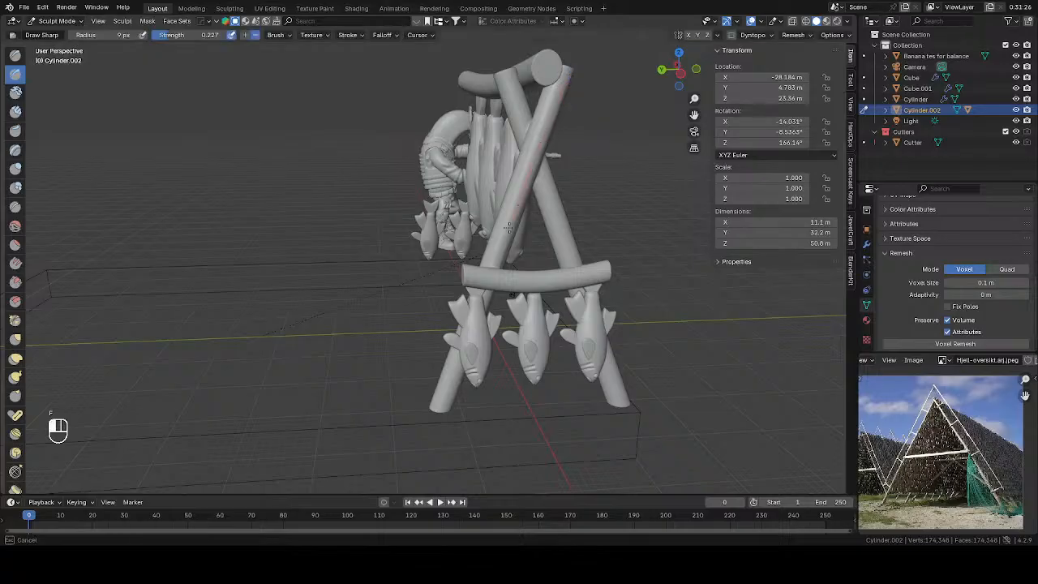
{"action": "left_click_drag", "start_coordinate": [509, 227], "coordinate": [496, 248]}
{"action": "key", "text": "ctrl+z"}
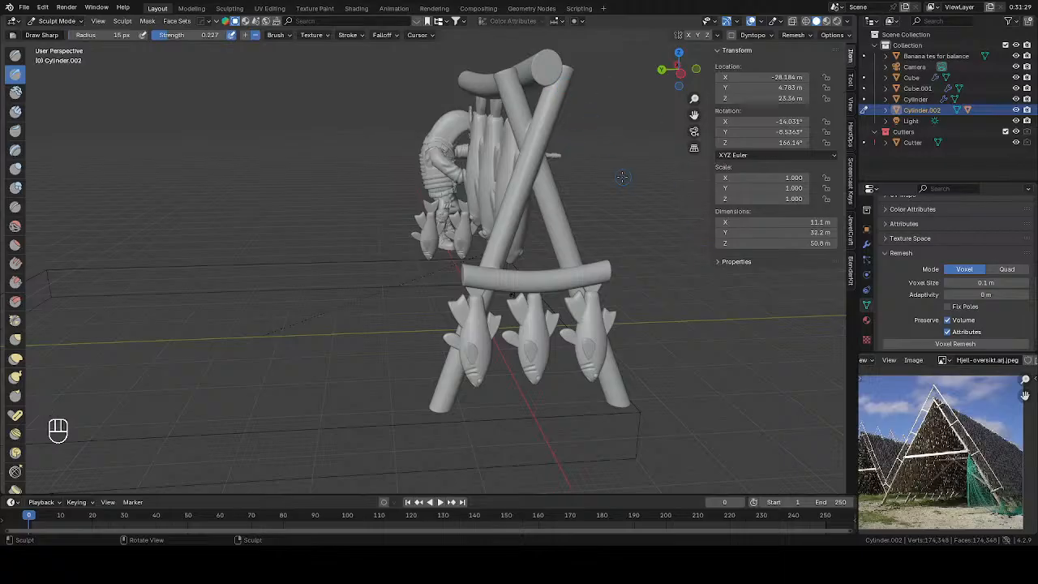
{"action": "middle_click_drag", "start_coordinate": [623, 177], "coordinate": [612, 185]}
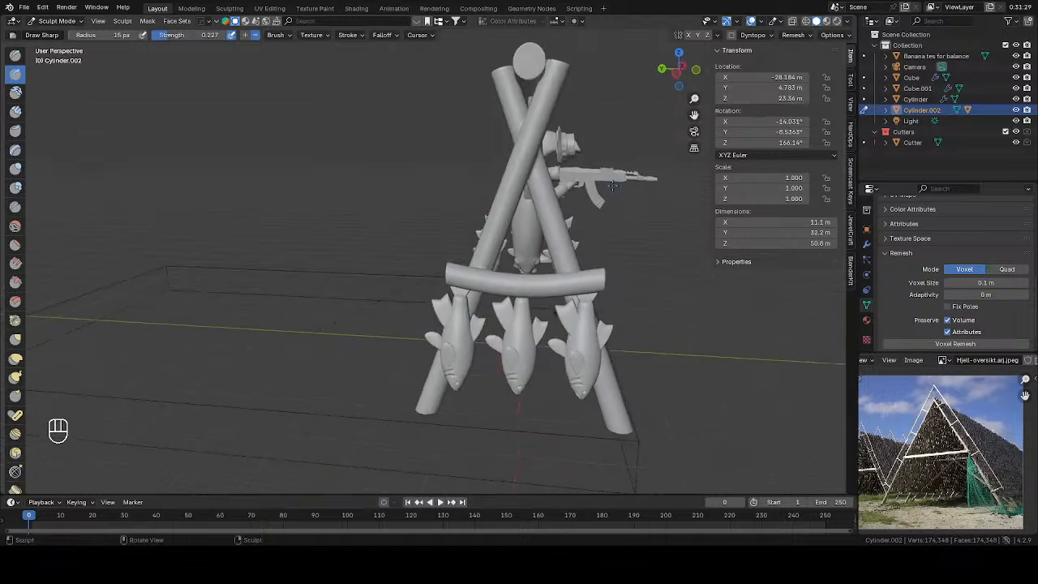
{"action": "left_click_drag", "start_coordinate": [557, 66], "coordinate": [560, 67]}
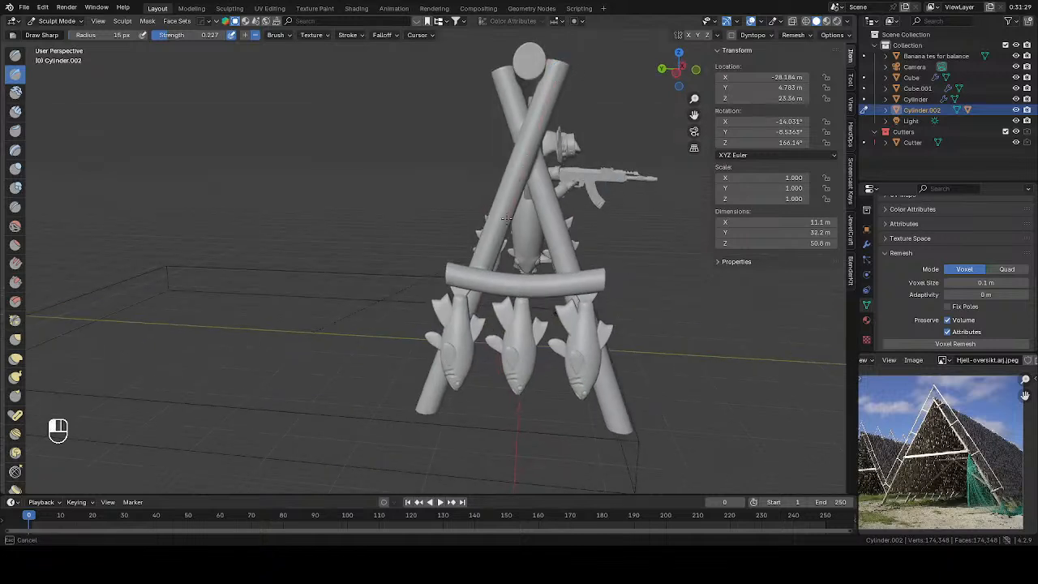
{"action": "mouse_move", "coordinate": [463, 290]}
{"action": "left_mouse_down"}
{"action": "mouse_move", "coordinate": [458, 268]}
{"action": "mouse_move", "coordinate": [466, 275]}
{"action": "left_mouse_up"}
{"action": "key", "text": "ctrl+z"}
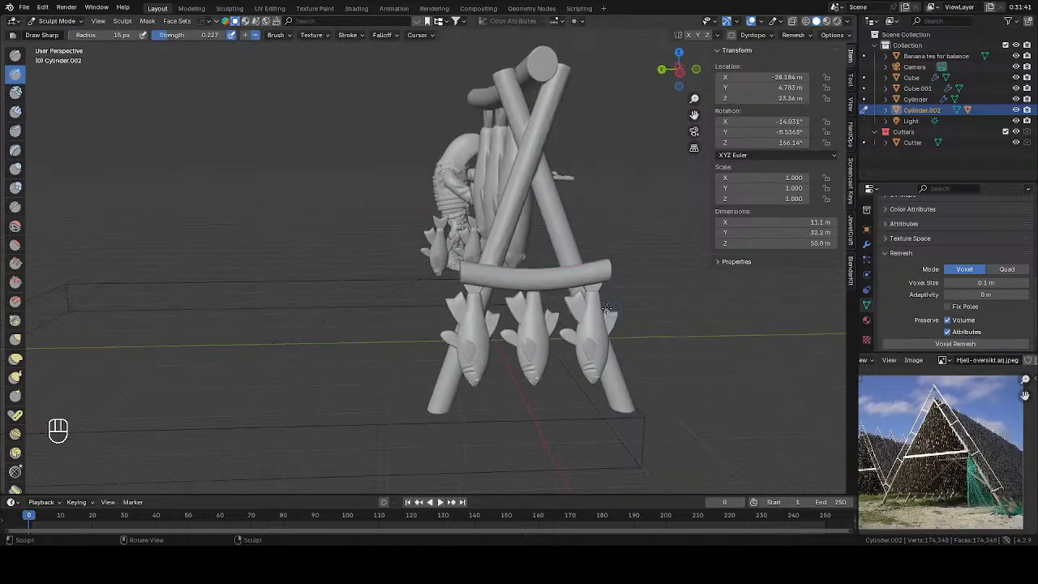
{"action": "key", "text": "ctrl+z"}
Carve Draw Sharp grooves along the low crossbar from the left orthographic view, using a 15 px radius
{"action": "key", "text": "KP_3"}
{"action": "key", "text": "ctrl+KP_3"}
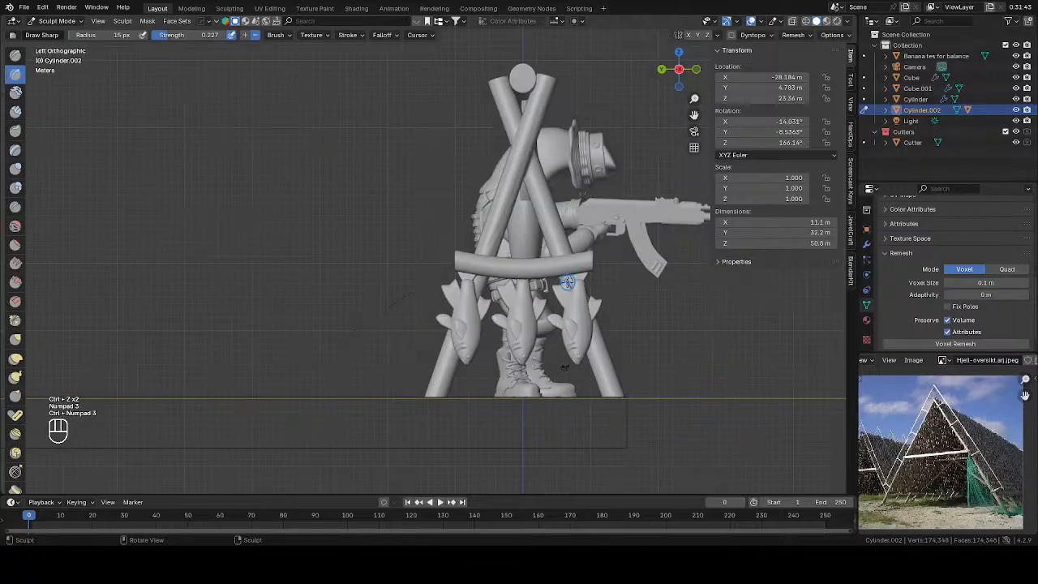
{"action": "mouse_move", "coordinate": [589, 252]}
{"action": "left_mouse_down"}
{"action": "mouse_move", "coordinate": [566, 272]}
{"action": "mouse_move", "coordinate": [480, 270]}
{"action": "mouse_move", "coordinate": [496, 256]}
{"action": "left_mouse_up"}
{"action": "left_click_drag", "start_coordinate": [579, 254], "coordinate": [520, 267]}
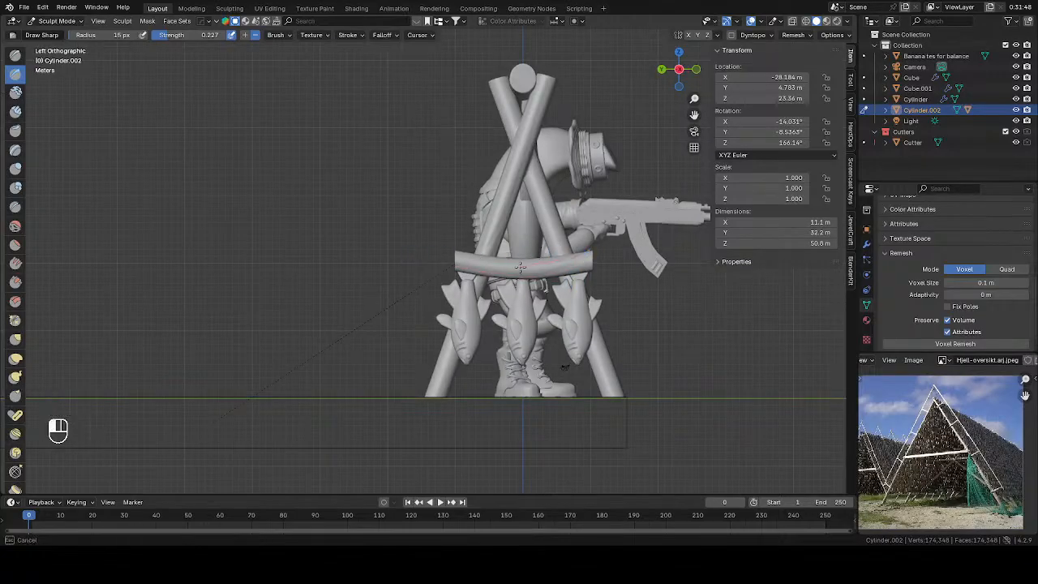
{"action": "left_click_drag", "start_coordinate": [427, 243], "coordinate": [423, 242]}
{"action": "middle_click_drag", "start_coordinate": [613, 256], "coordinate": [489, 274]}
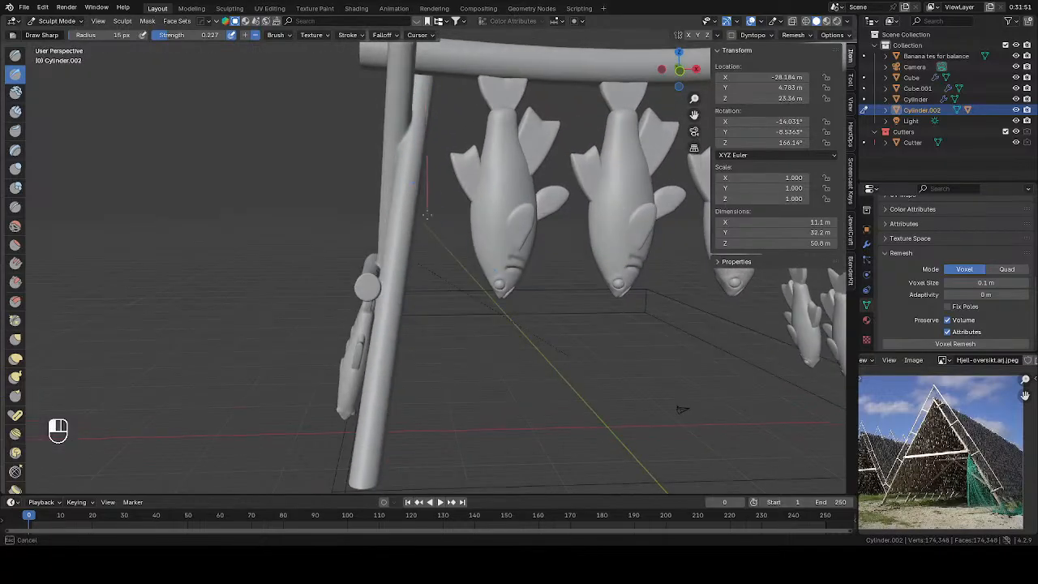
{"action": "key", "text": "KP_1"}
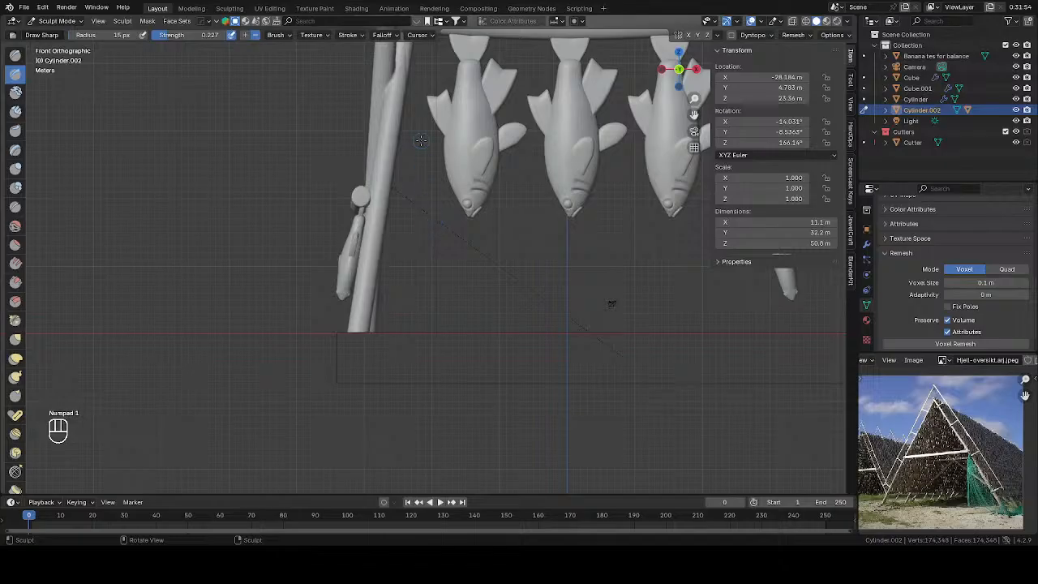
Undo the last stroke and carve Draw Sharp grooves down the front leg from the front orthographic view
{"action": "middle_click_drag", "start_coordinate": [419, 163], "coordinate": [458, 242], "text": "shift"}
{"action": "key", "text": "ctrl+z"}
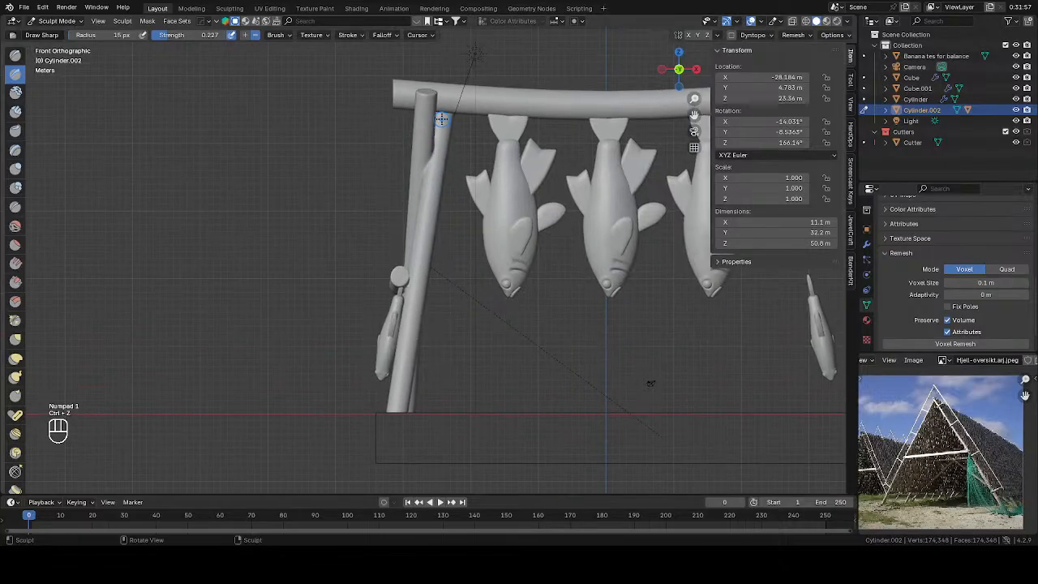
{"action": "left_click_drag", "start_coordinate": [446, 112], "coordinate": [443, 169]}
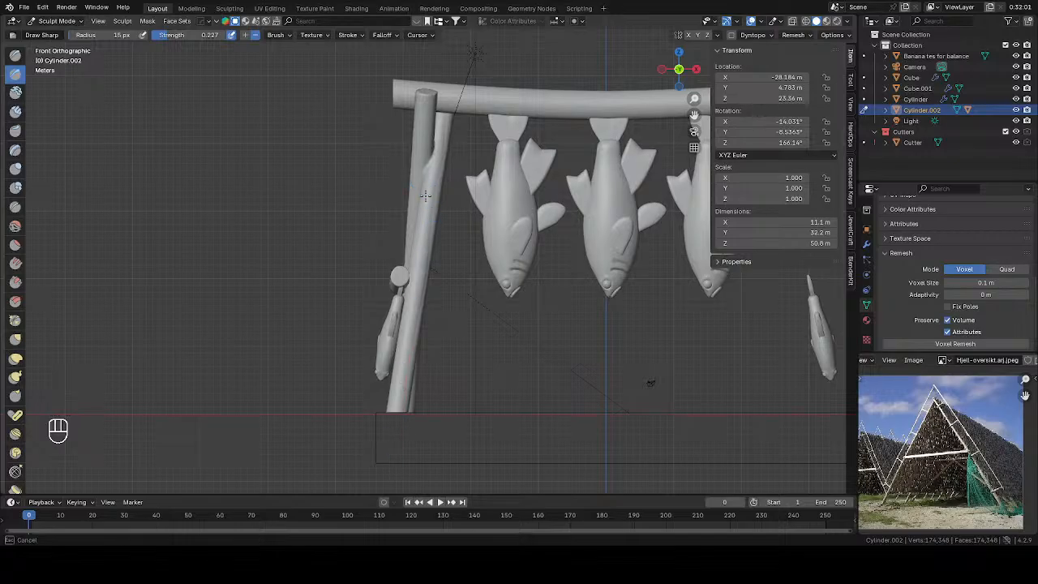
{"action": "left_click_drag", "start_coordinate": [386, 434], "coordinate": [386, 433]}
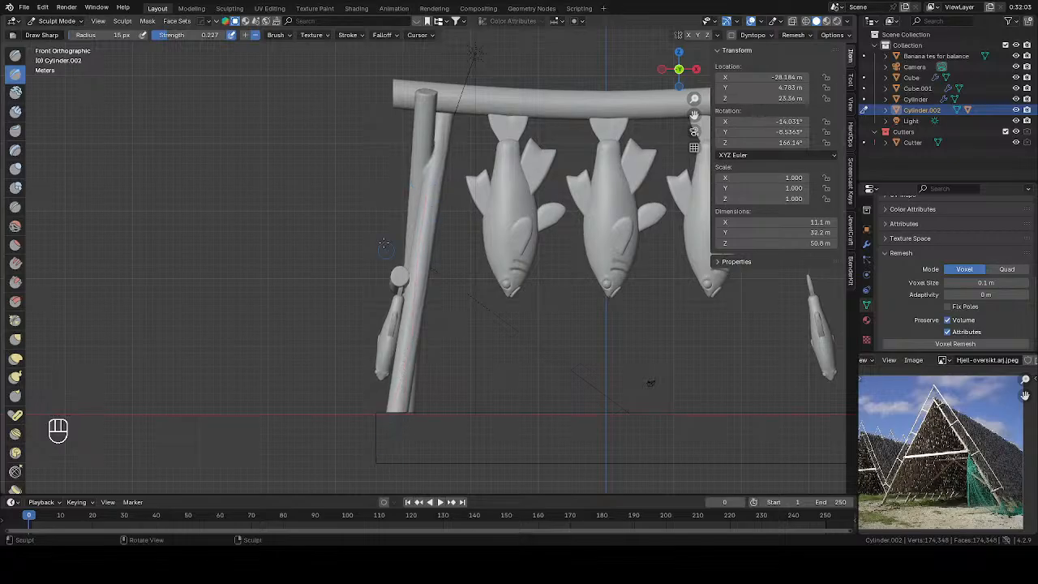
Set the Draw Sharp strength to 0.35 and carve stronger grooves down the full length of the front leg
{"action": "left_click", "coordinate": [183, 36]}
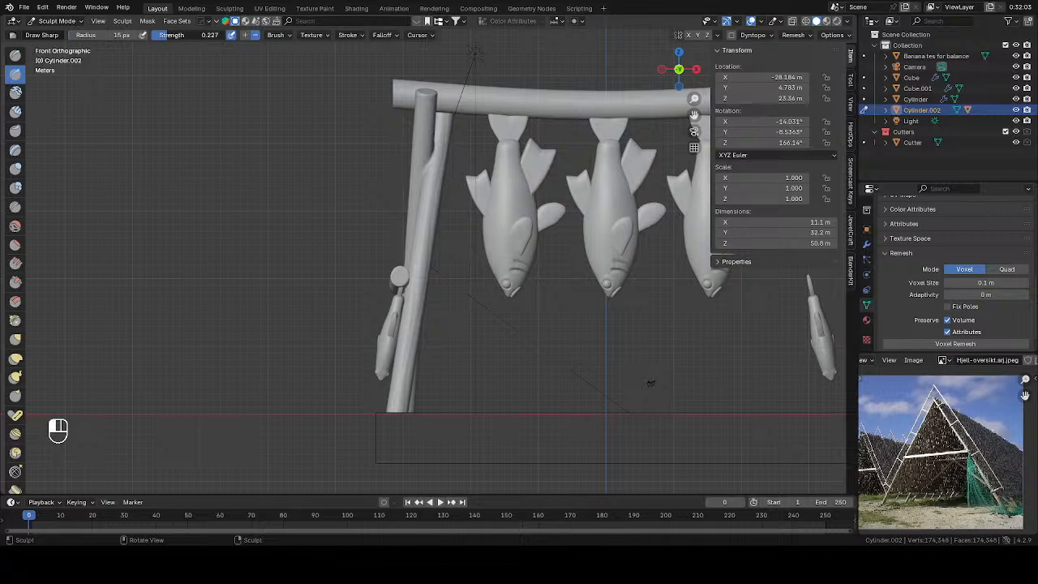
{"action": "type", "text": "0.35"}
{"action": "key", "text": "Return"}
{"action": "mouse_move", "coordinate": [442, 142]}
{"action": "left_mouse_down"}
{"action": "mouse_move", "coordinate": [444, 117]}
{"action": "mouse_move", "coordinate": [440, 149]}
{"action": "left_mouse_up"}
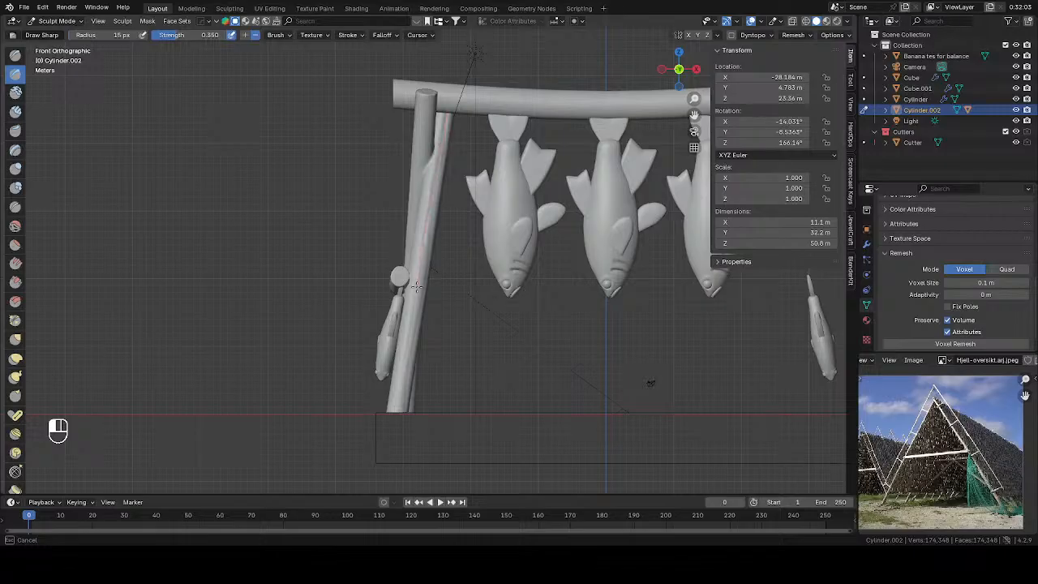
{"action": "left_click_drag", "start_coordinate": [417, 287], "coordinate": [389, 448]}
Carve Draw Sharp grooves down the front leg's inner side facing the fish, undoing and redrawing the unsatisfactory stroke
{"action": "middle_click_drag", "start_coordinate": [485, 248], "coordinate": [374, 248]}
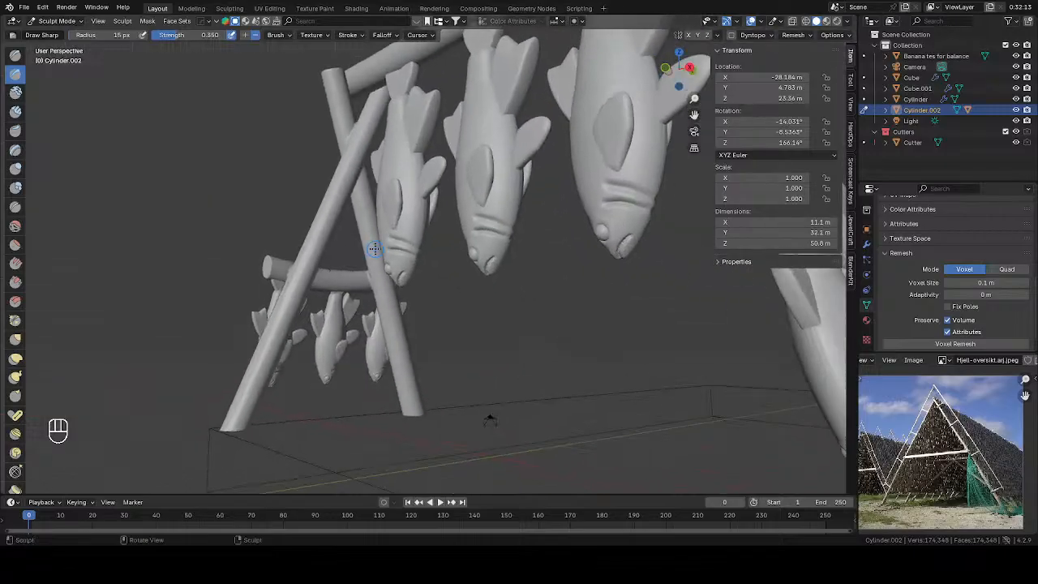
{"action": "left_click_drag", "start_coordinate": [391, 84], "coordinate": [274, 354]}
{"action": "left_click_drag", "start_coordinate": [254, 391], "coordinate": [237, 437]}
{"action": "mouse_move", "coordinate": [405, 357]}
{"action": "middle_mouse_down"}
{"action": "mouse_move", "coordinate": [304, 294]}
{"action": "mouse_move", "coordinate": [324, 282]}
{"action": "mouse_move", "coordinate": [352, 173]}
{"action": "middle_mouse_up"}
{"action": "key", "text": "ctrl+z"}
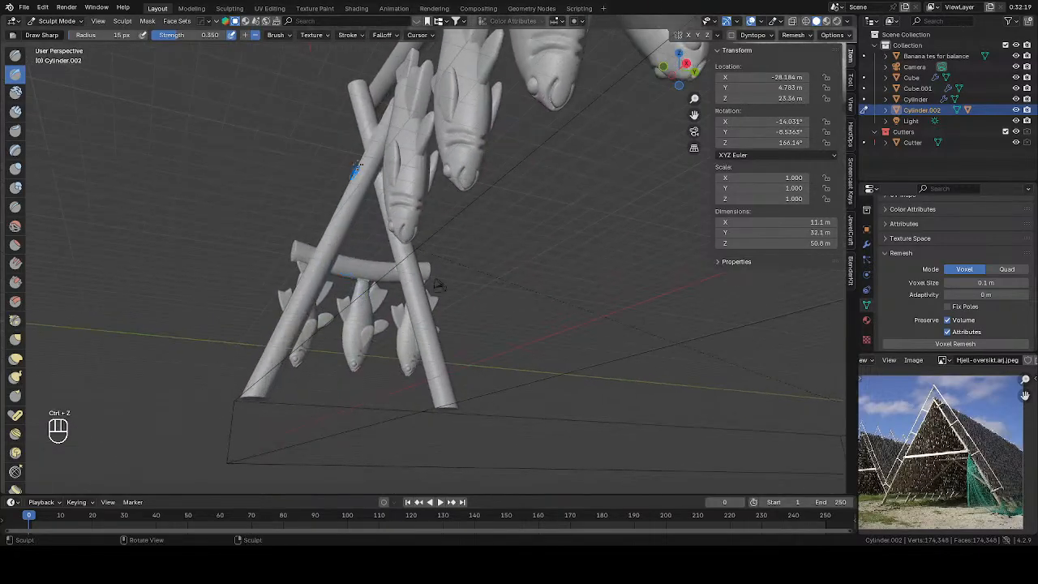
{"action": "scroll", "coordinate": [380, 141], "scroll_direction": "up", "scroll_amount": 3}
{"action": "mouse_move", "coordinate": [411, 82]}
{"action": "left_mouse_down"}
{"action": "mouse_move", "coordinate": [371, 155]}
{"action": "mouse_move", "coordinate": [338, 268]}
{"action": "left_mouse_up"}
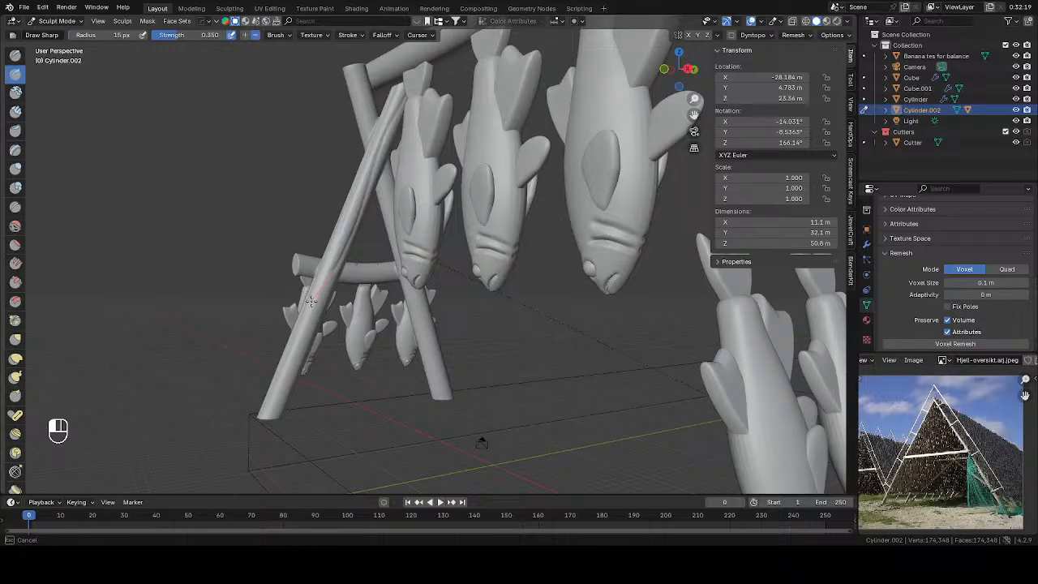
{"action": "left_click_drag", "start_coordinate": [304, 305], "coordinate": [276, 301]}
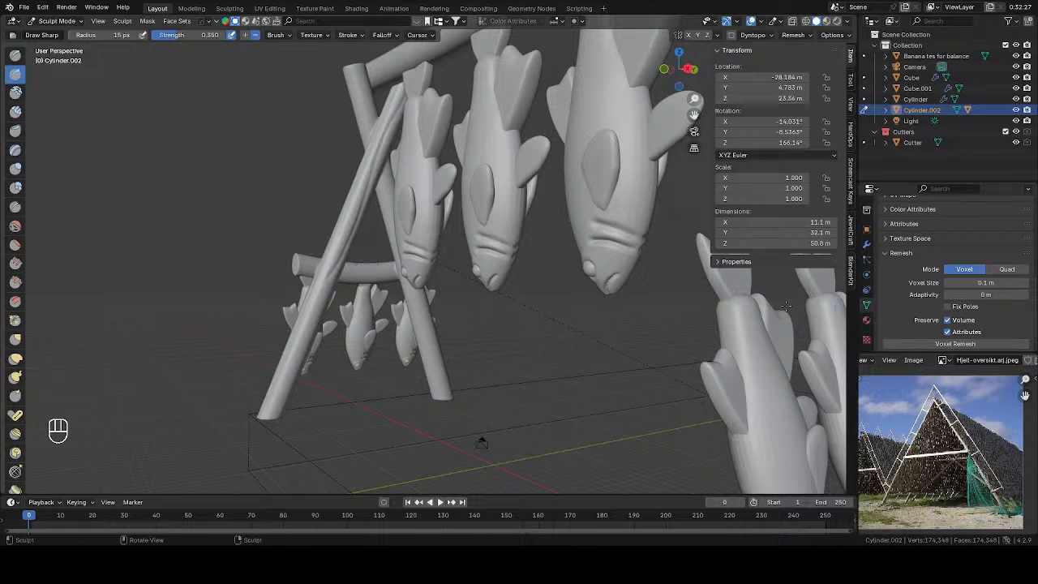
Extend the grooves along the lower half of the front leg, working from below
{"action": "middle_click_drag", "start_coordinate": [560, 301], "coordinate": [545, 270]}
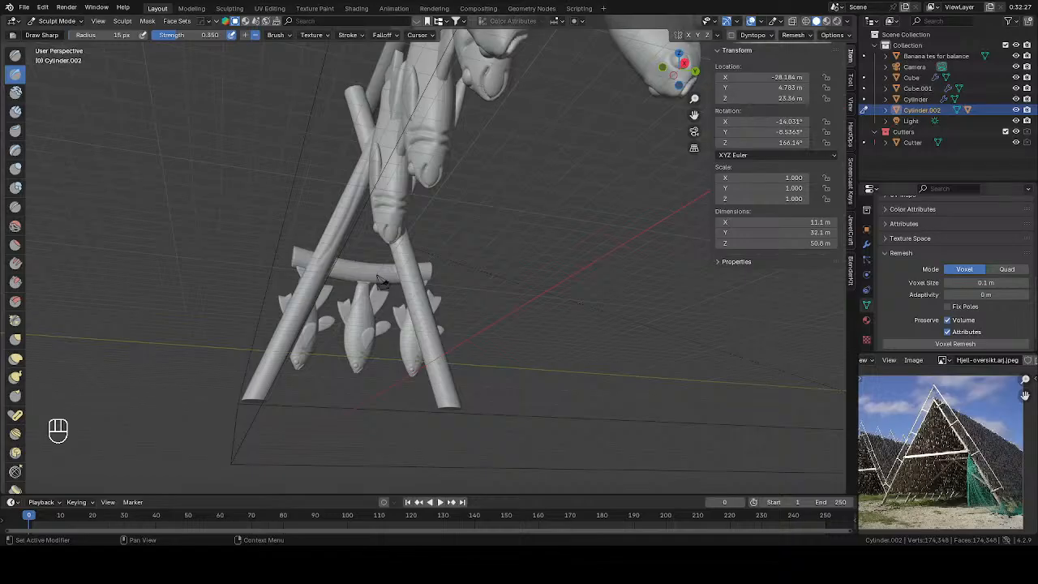
{"action": "left_click_drag", "start_coordinate": [324, 253], "coordinate": [278, 338]}
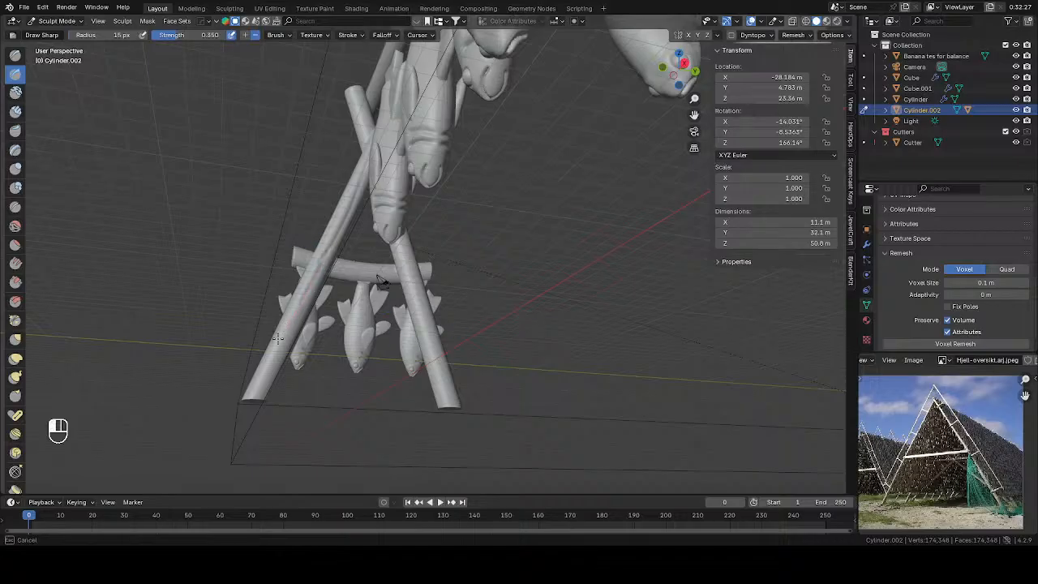
{"action": "left_click_drag", "start_coordinate": [258, 395], "coordinate": [247, 409]}
Carve Draw Sharp grooves down the inner sides of both legs, from their upper ends to their feet, seen from behind
{"action": "middle_click_drag", "start_coordinate": [247, 409], "coordinate": [243, 343]}
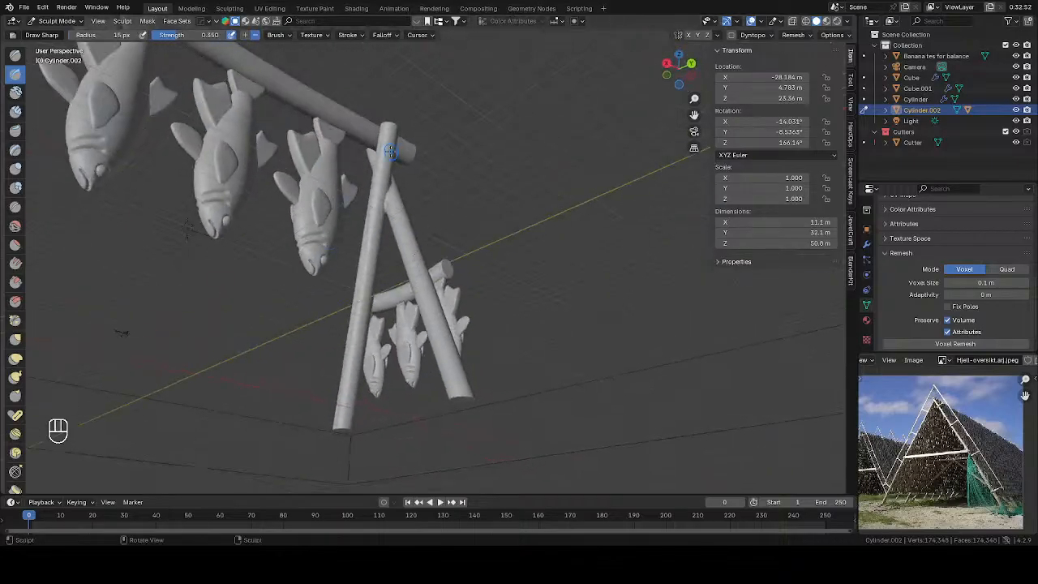
{"action": "left_click_drag", "start_coordinate": [390, 152], "coordinate": [371, 192]}
{"action": "left_click_drag", "start_coordinate": [362, 278], "coordinate": [337, 458]}
{"action": "left_click_drag", "start_coordinate": [391, 185], "coordinate": [406, 259]}
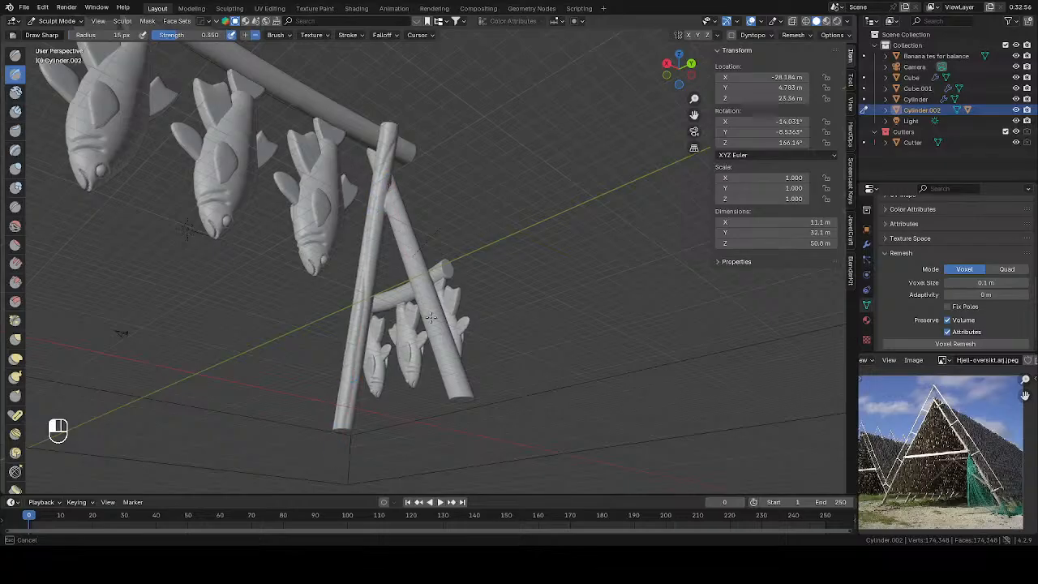
{"action": "left_click_drag", "start_coordinate": [467, 400], "coordinate": [468, 403]}
Carve a long groove down the back face of the rear leg from top to foot
{"action": "middle_click_drag", "start_coordinate": [469, 227], "coordinate": [407, 262]}
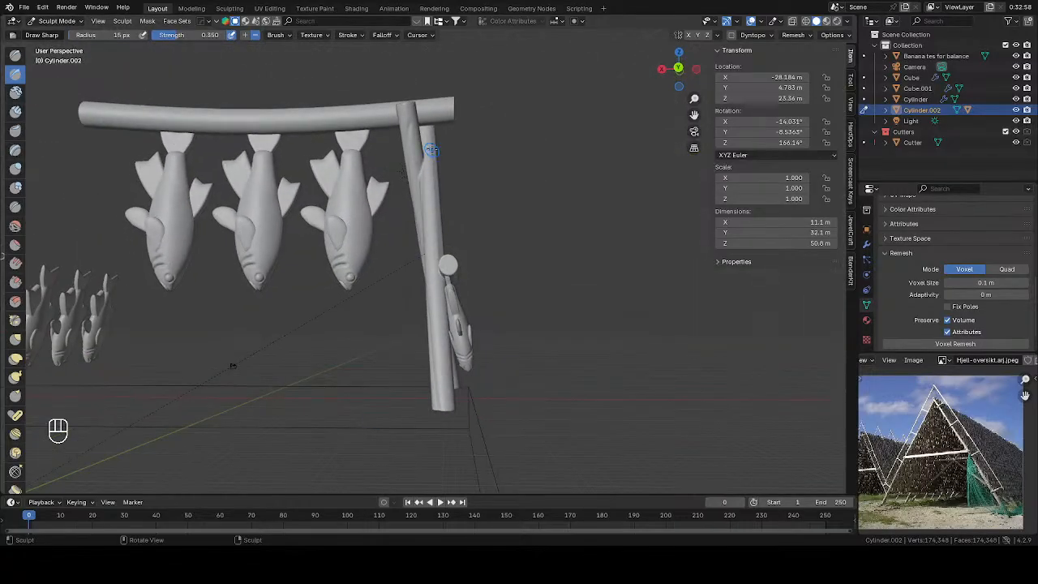
{"action": "left_click_drag", "start_coordinate": [432, 150], "coordinate": [428, 230]}
{"action": "left_click_drag", "start_coordinate": [442, 335], "coordinate": [443, 438]}
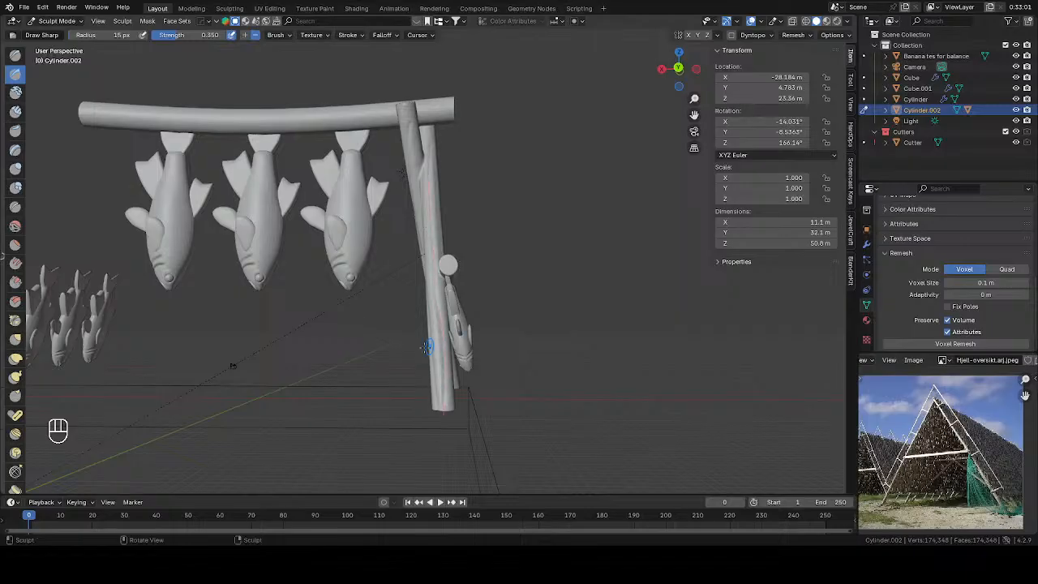
Carve grooves along the outer side of the rear leg, above the low crossbar and down at the foot
{"action": "middle_click_drag", "start_coordinate": [431, 347], "coordinate": [481, 152]}
{"action": "left_click_drag", "start_coordinate": [497, 93], "coordinate": [472, 188]}
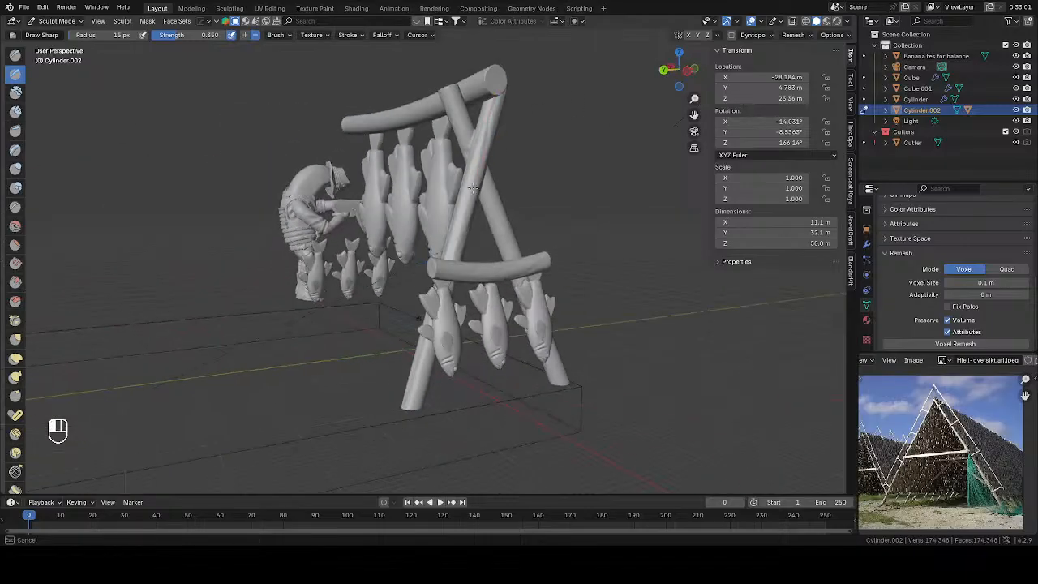
{"action": "middle_click_drag", "start_coordinate": [438, 285], "coordinate": [441, 290]}
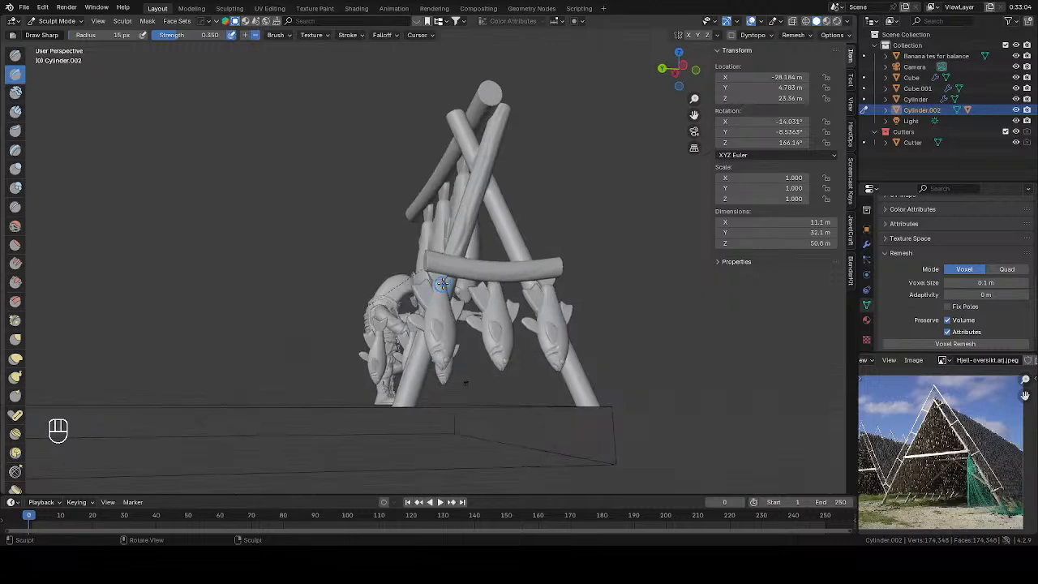
{"action": "left_click_drag", "start_coordinate": [412, 393], "coordinate": [396, 442]}
{"action": "middle_click_drag", "start_coordinate": [396, 442], "coordinate": [478, 156]}
{"action": "left_click_drag", "start_coordinate": [494, 64], "coordinate": [467, 177]}
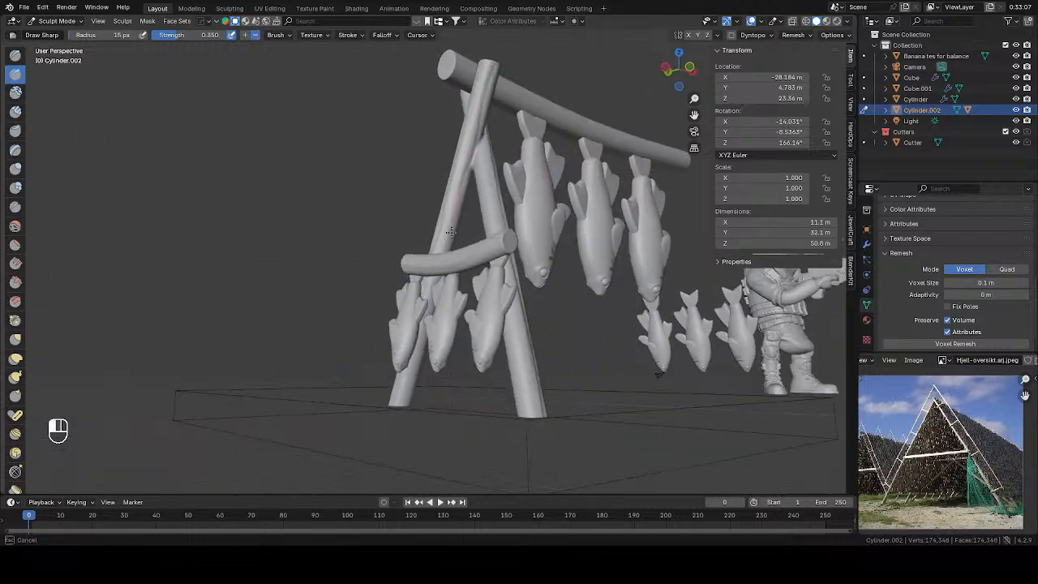
{"action": "left_click_drag", "start_coordinate": [449, 232], "coordinate": [442, 257]}
Carve grooves along the underside and front-facing side of the rear leg down to its foot
{"action": "middle_click_drag", "start_coordinate": [443, 258], "coordinate": [417, 197]}
{"action": "left_click_drag", "start_coordinate": [417, 197], "coordinate": [412, 231]}
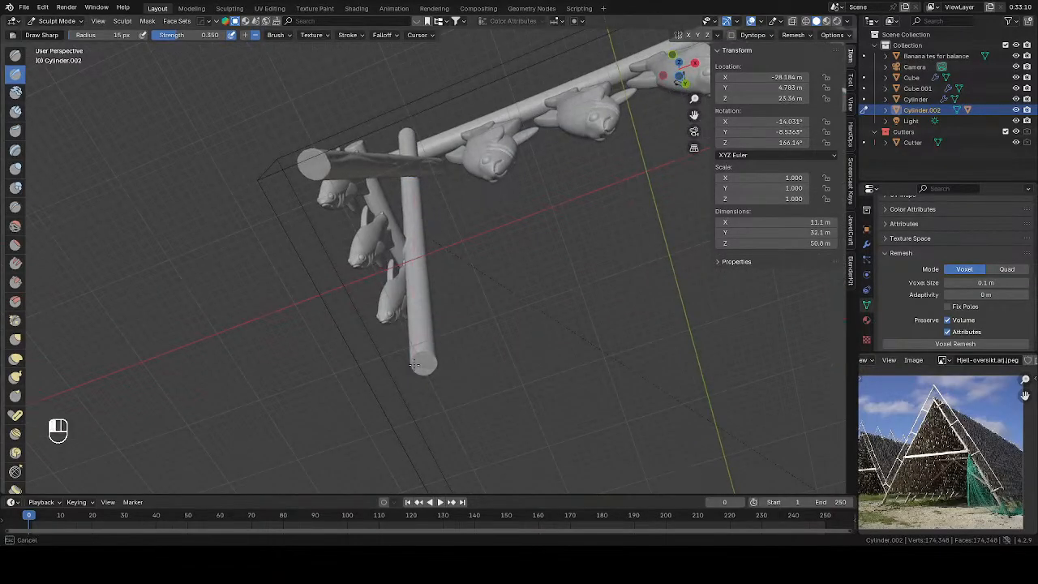
{"action": "left_click_drag", "start_coordinate": [413, 363], "coordinate": [409, 350]}
{"action": "middle_click_drag", "start_coordinate": [409, 351], "coordinate": [401, 299]}
{"action": "left_click_drag", "start_coordinate": [409, 188], "coordinate": [422, 274]}
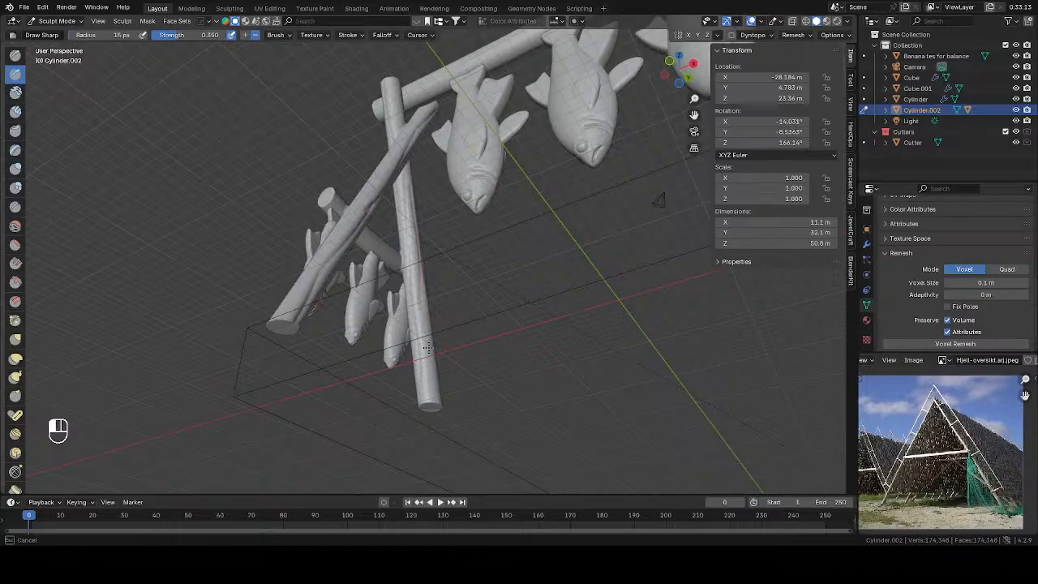
{"action": "left_click_drag", "start_coordinate": [434, 410], "coordinate": [433, 400]}
Add more Draw Sharp grooves down the front leg and the fish-facing side of the rear leg
{"action": "middle_click_drag", "start_coordinate": [433, 400], "coordinate": [435, 312]}
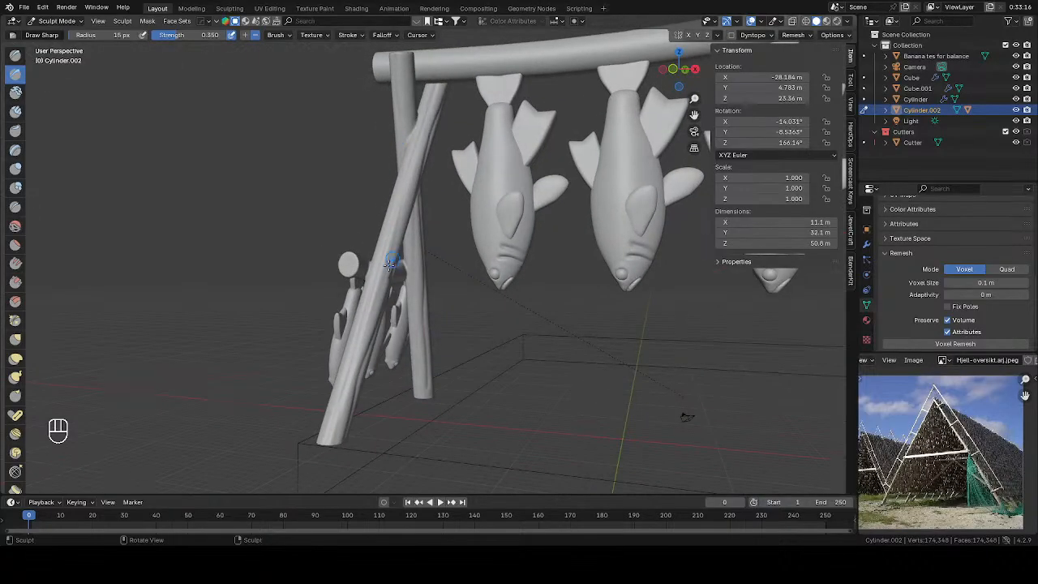
{"action": "middle_click_drag", "start_coordinate": [390, 264], "coordinate": [437, 116]}
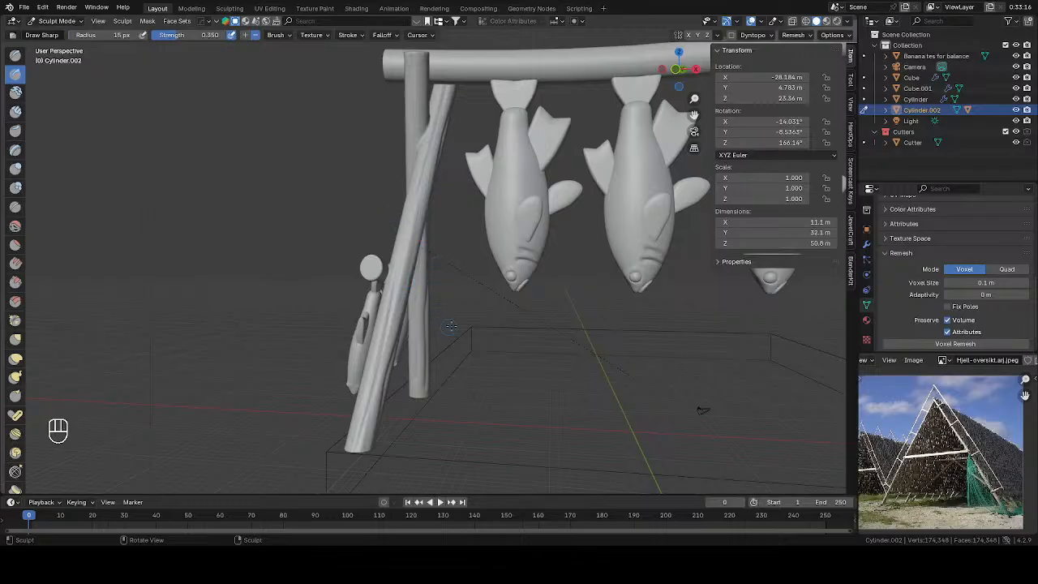
{"action": "middle_click_drag", "start_coordinate": [477, 306], "coordinate": [403, 290]}
{"action": "left_click_drag", "start_coordinate": [403, 219], "coordinate": [424, 291]}
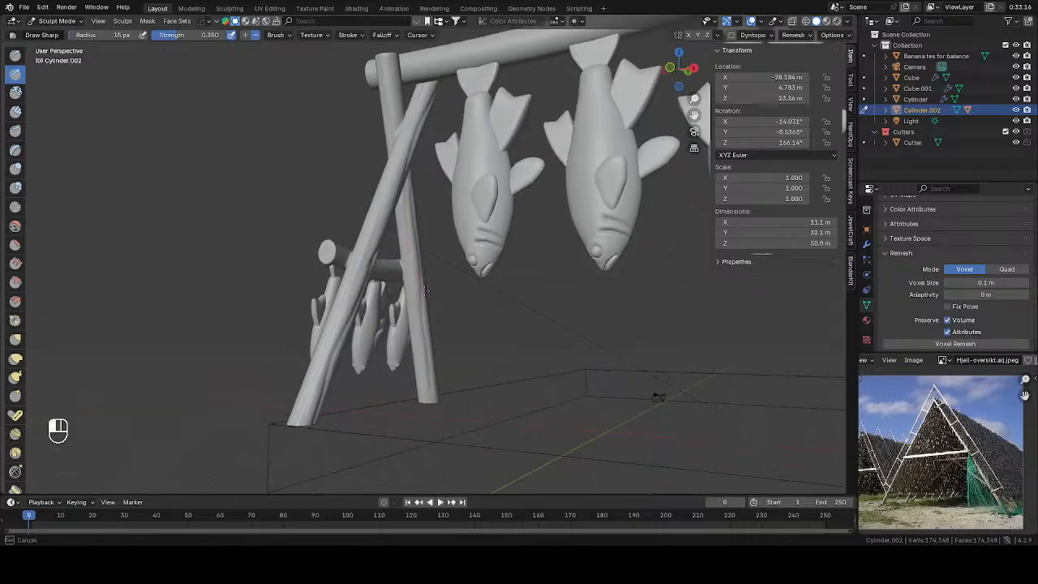
{"action": "middle_click_drag", "start_coordinate": [423, 409], "coordinate": [402, 192]}
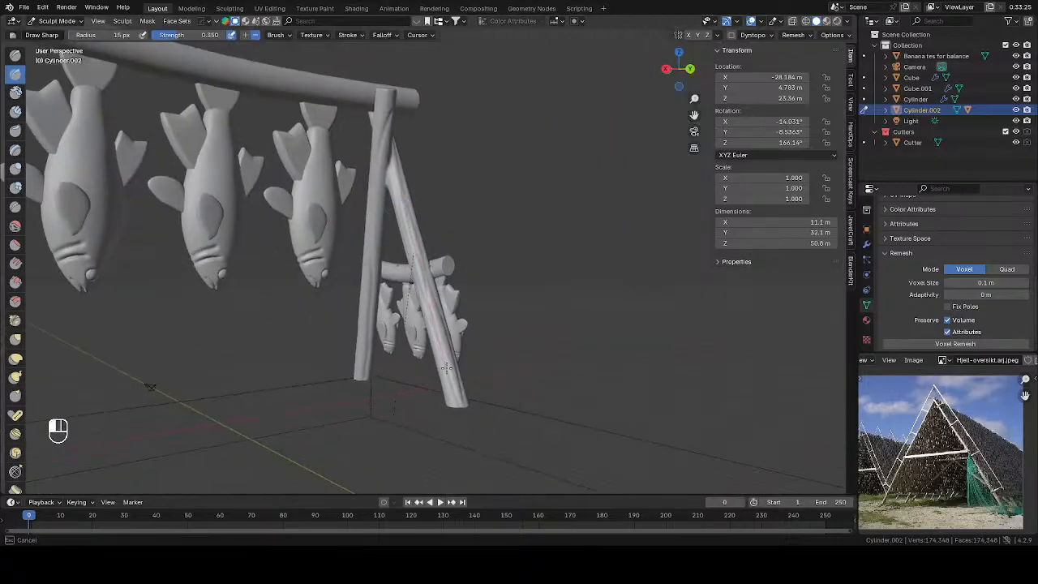
Carve grooves along the outer side of the front leg, from its upper end down to the low crossbar
{"action": "middle_click_drag", "start_coordinate": [445, 367], "coordinate": [514, 227]}
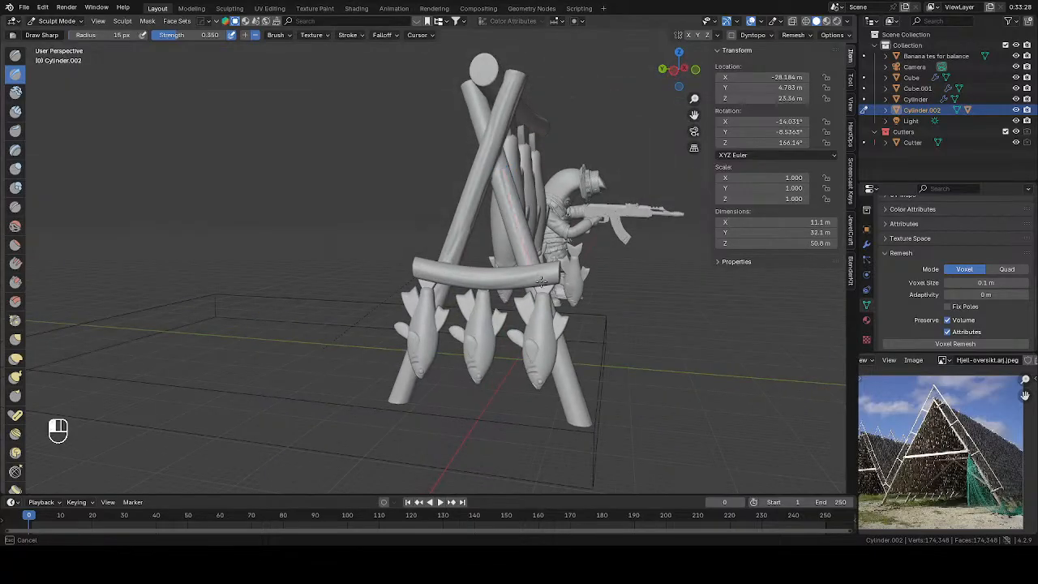
{"action": "left_click_drag", "start_coordinate": [471, 114], "coordinate": [472, 114]}
{"action": "left_click_drag", "start_coordinate": [453, 51], "coordinate": [454, 53]}
{"action": "left_click_drag", "start_coordinate": [486, 118], "coordinate": [469, 61]}
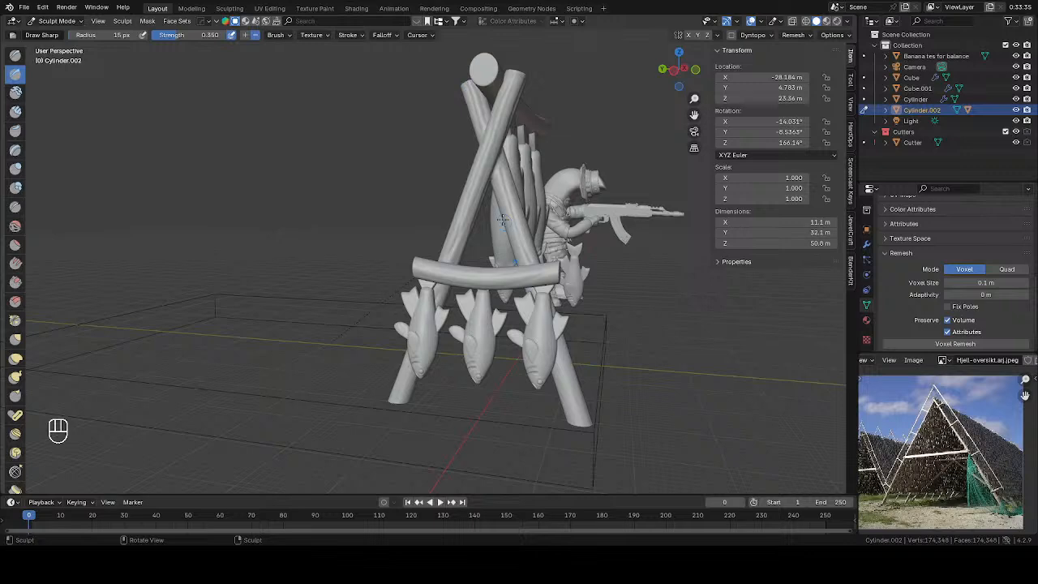
{"action": "middle_click_drag", "start_coordinate": [502, 219], "coordinate": [526, 205]}
{"action": "left_click_drag", "start_coordinate": [494, 189], "coordinate": [516, 241]}
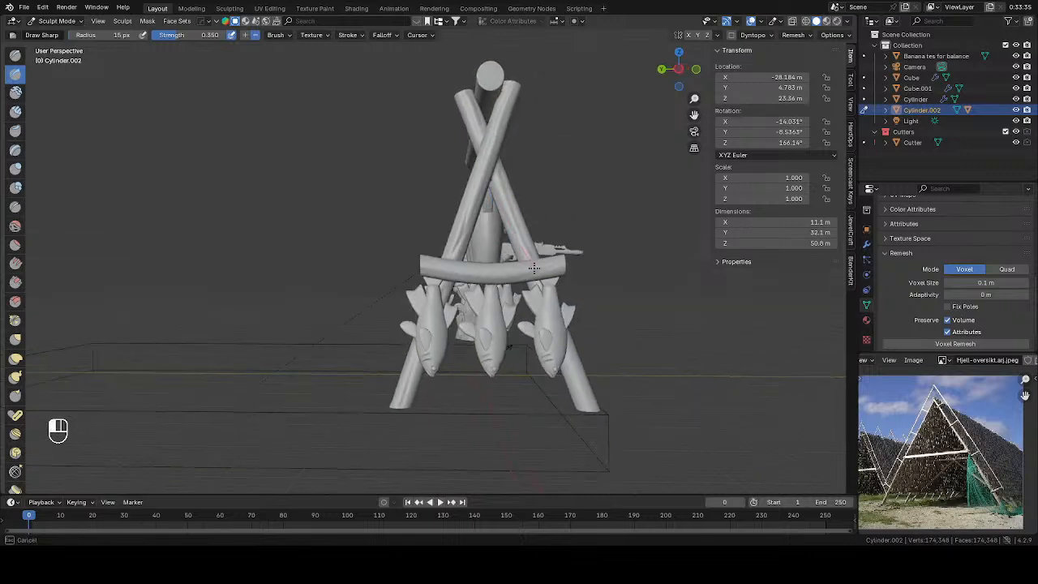
Carve grooves along the outer side and underside of the front leg below the low crossbar
{"action": "middle_click_drag", "start_coordinate": [537, 293], "coordinate": [525, 278]}
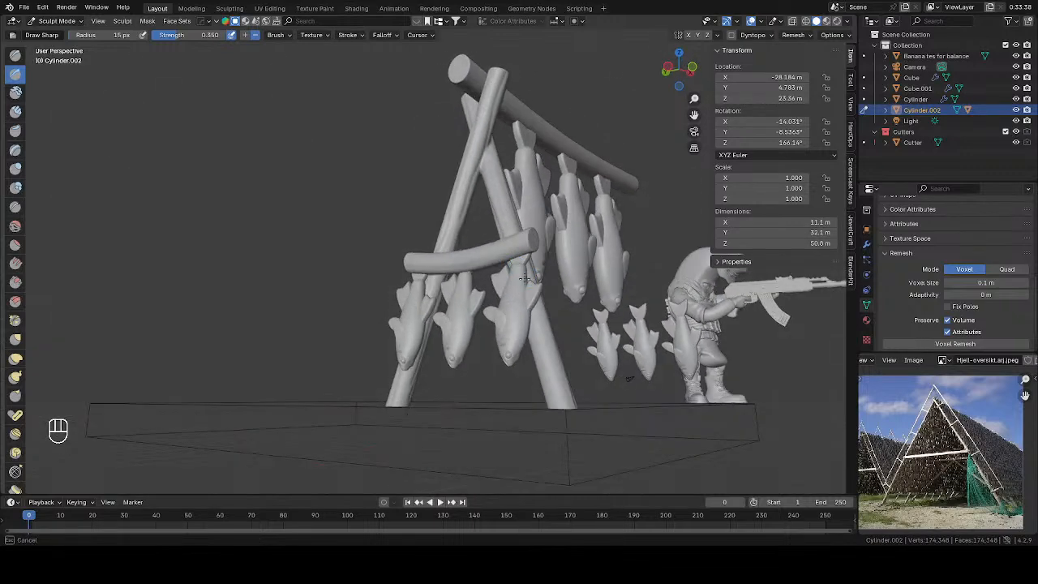
{"action": "left_click_drag", "start_coordinate": [566, 443], "coordinate": [566, 443]}
{"action": "left_click_drag", "start_coordinate": [531, 280], "coordinate": [553, 348]}
{"action": "left_click_drag", "start_coordinate": [562, 408], "coordinate": [563, 409]}
{"action": "middle_click_drag", "start_coordinate": [563, 409], "coordinate": [549, 369]}
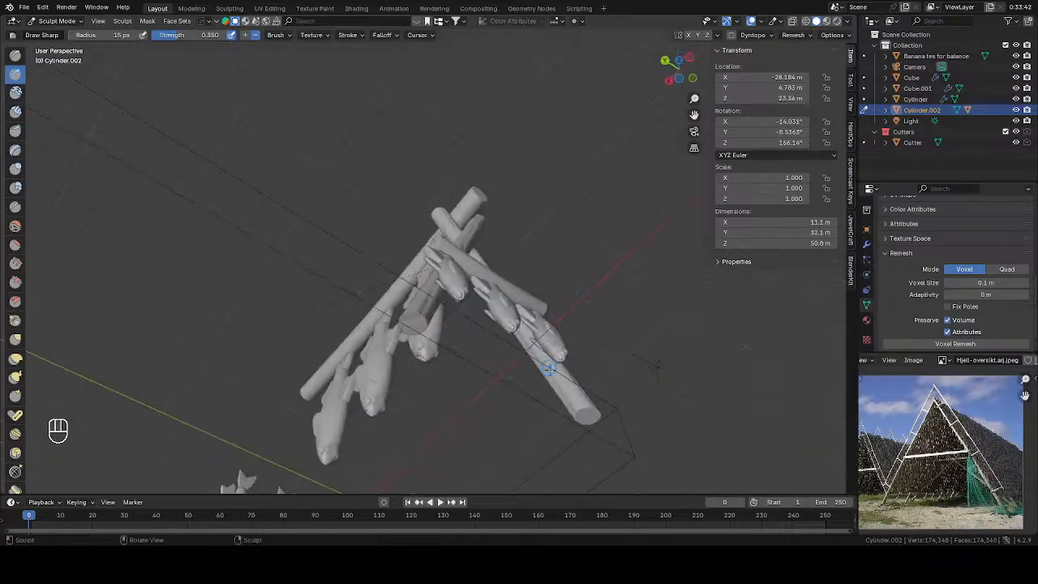
{"action": "left_click_drag", "start_coordinate": [578, 403], "coordinate": [511, 313]}
Carve Draw Sharp grooves lengthwise along the top and underside of the low crossbar
{"action": "mouse_move", "coordinate": [505, 308]}
{"action": "middle_mouse_down"}
{"action": "mouse_move", "coordinate": [443, 306]}
{"action": "mouse_move", "coordinate": [457, 302]}
{"action": "mouse_move", "coordinate": [433, 400]}
{"action": "middle_mouse_up"}
{"action": "left_click_drag", "start_coordinate": [437, 274], "coordinate": [477, 274]}
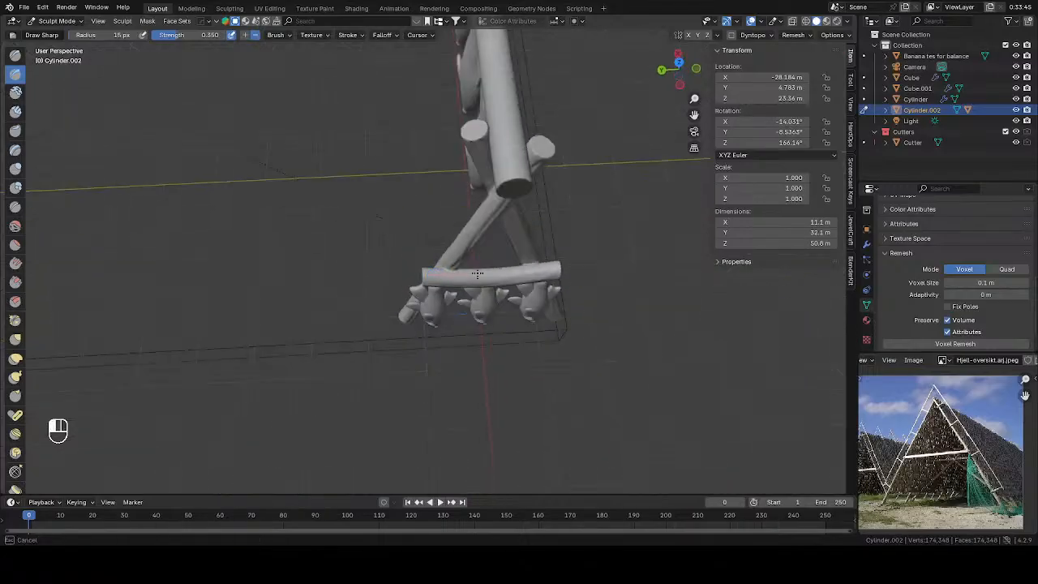
{"action": "left_click_drag", "start_coordinate": [568, 267], "coordinate": [569, 267]}
{"action": "middle_click_drag", "start_coordinate": [569, 268], "coordinate": [440, 278]}
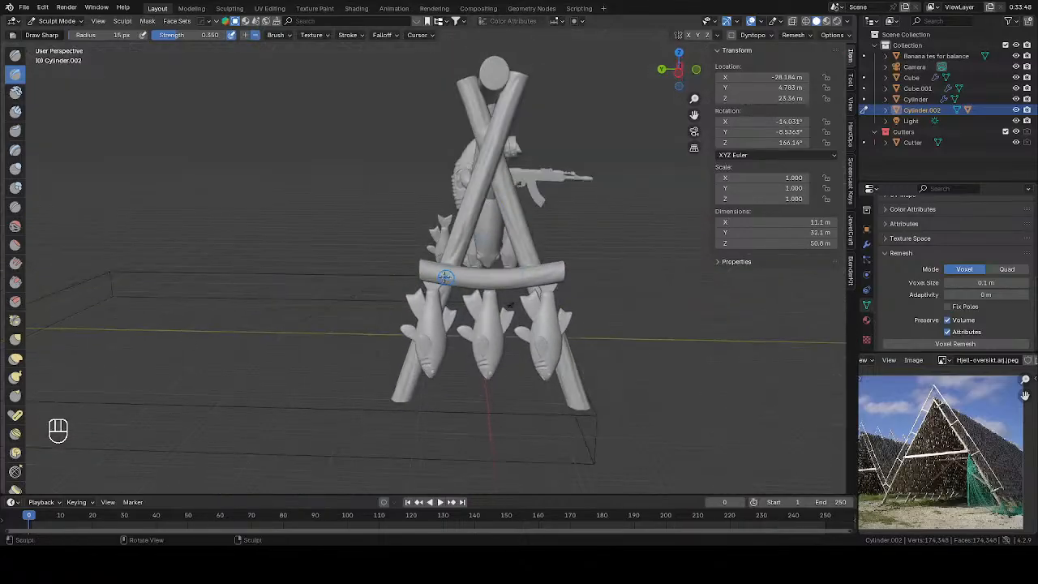
{"action": "middle_click_drag", "start_coordinate": [597, 262], "coordinate": [551, 219]}
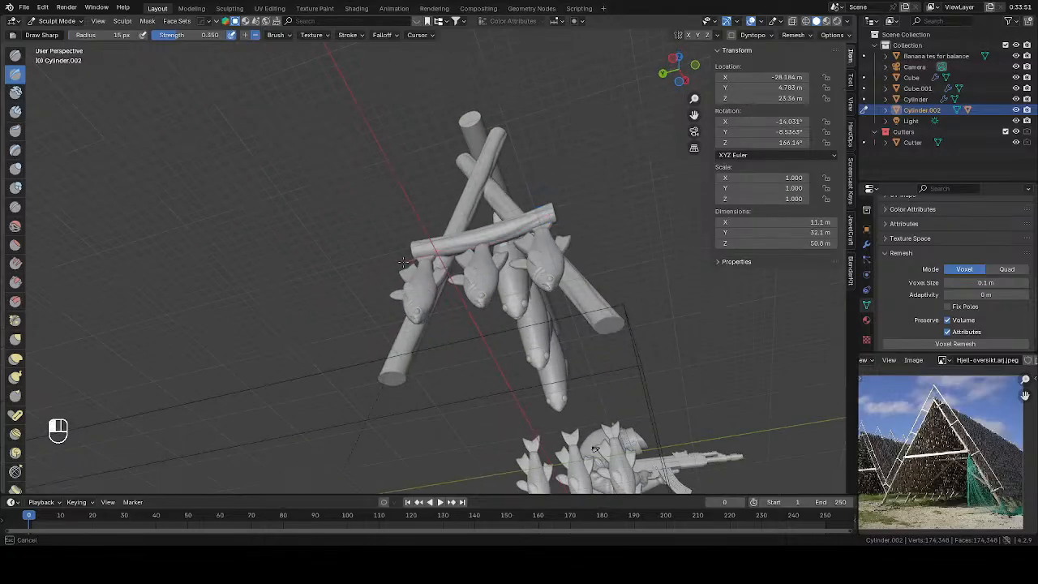
{"action": "left_click_drag", "start_coordinate": [403, 262], "coordinate": [478, 236]}
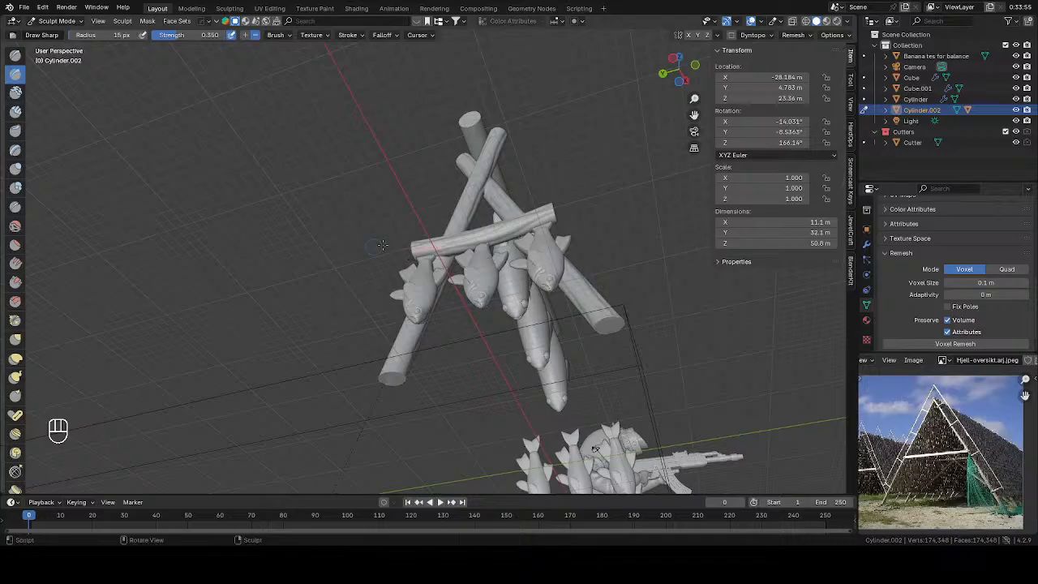
Carve Draw Sharp grooves at the front leg's lower end and along the inner side of the low crossbar
{"action": "middle_click_drag", "start_coordinate": [408, 253], "coordinate": [403, 343]}
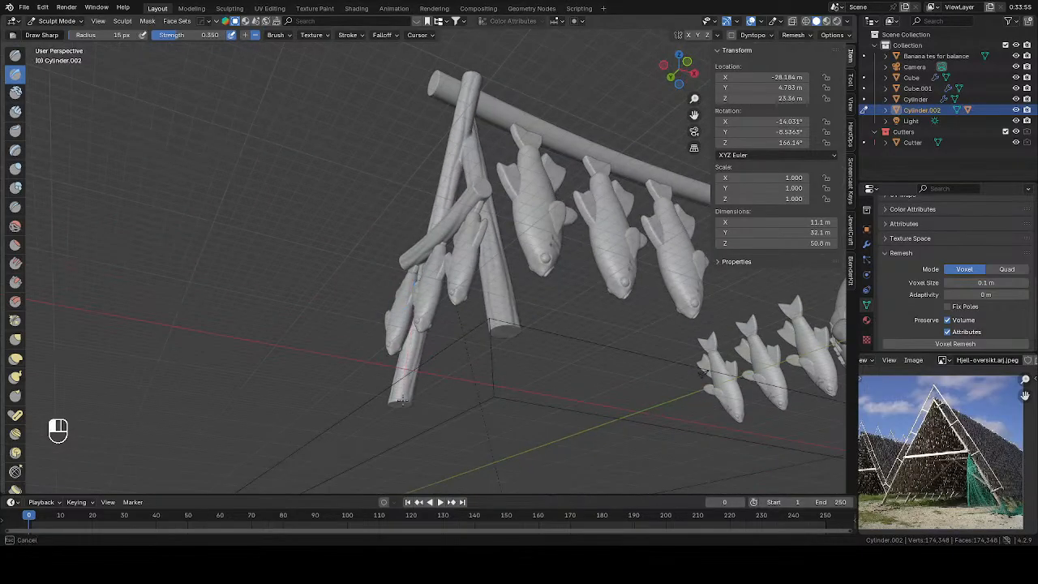
{"action": "left_click_drag", "start_coordinate": [391, 431], "coordinate": [391, 431]}
{"action": "middle_click_drag", "start_coordinate": [429, 277], "coordinate": [546, 167]}
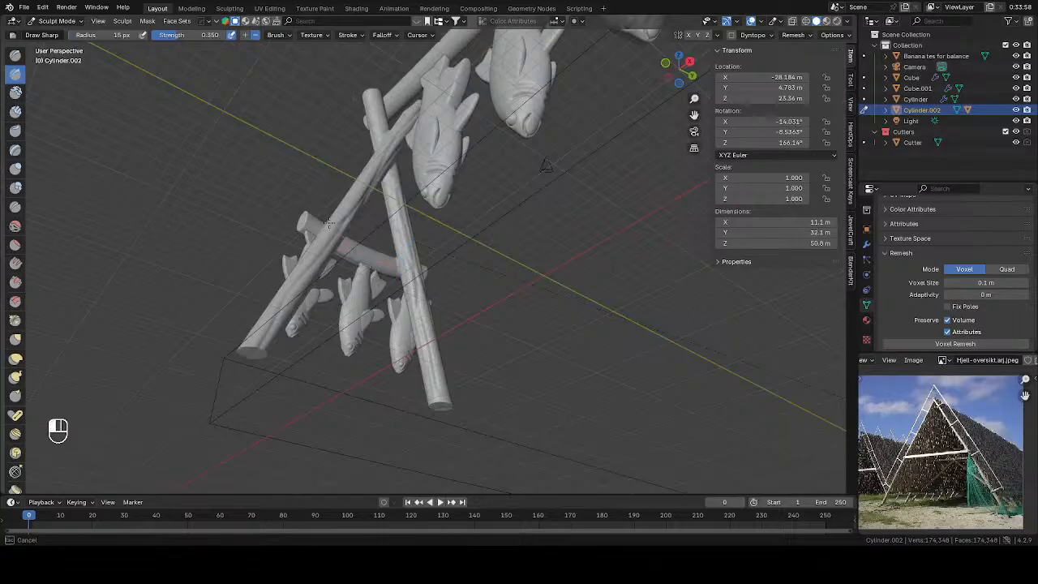
{"action": "mouse_move", "coordinate": [329, 223]}
{"action": "left_mouse_down"}
{"action": "mouse_move", "coordinate": [386, 271]}
{"action": "mouse_move", "coordinate": [330, 247]}
{"action": "mouse_move", "coordinate": [311, 220]}
{"action": "mouse_move", "coordinate": [305, 232]}
{"action": "left_mouse_up"}
{"action": "left_click_drag", "start_coordinate": [261, 205], "coordinate": [267, 207]}
{"action": "mouse_move", "coordinate": [320, 226]}
{"action": "left_mouse_down"}
{"action": "mouse_move", "coordinate": [291, 215]}
{"action": "mouse_move", "coordinate": [288, 193]}
{"action": "left_mouse_up"}
Extend the Draw Sharp grooves along the low crossbar's inner face and upper side, out to its end
{"action": "mouse_move", "coordinate": [289, 191]}
{"action": "middle_mouse_down"}
{"action": "mouse_move", "coordinate": [313, 286]}
{"action": "mouse_move", "coordinate": [362, 285]}
{"action": "middle_mouse_up"}
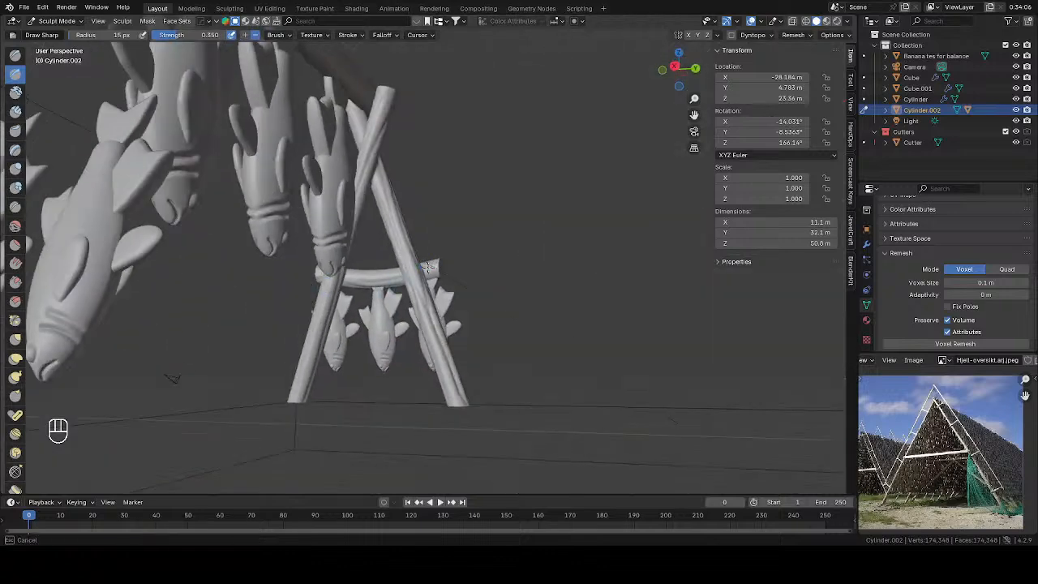
{"action": "left_click_drag", "start_coordinate": [490, 268], "coordinate": [488, 268]}
{"action": "mouse_move", "coordinate": [358, 271]}
{"action": "middle_mouse_down"}
{"action": "mouse_move", "coordinate": [360, 296]}
{"action": "mouse_move", "coordinate": [345, 294]}
{"action": "mouse_move", "coordinate": [301, 320]}
{"action": "mouse_move", "coordinate": [485, 236]}
{"action": "mouse_move", "coordinate": [472, 247]}
{"action": "middle_mouse_up"}
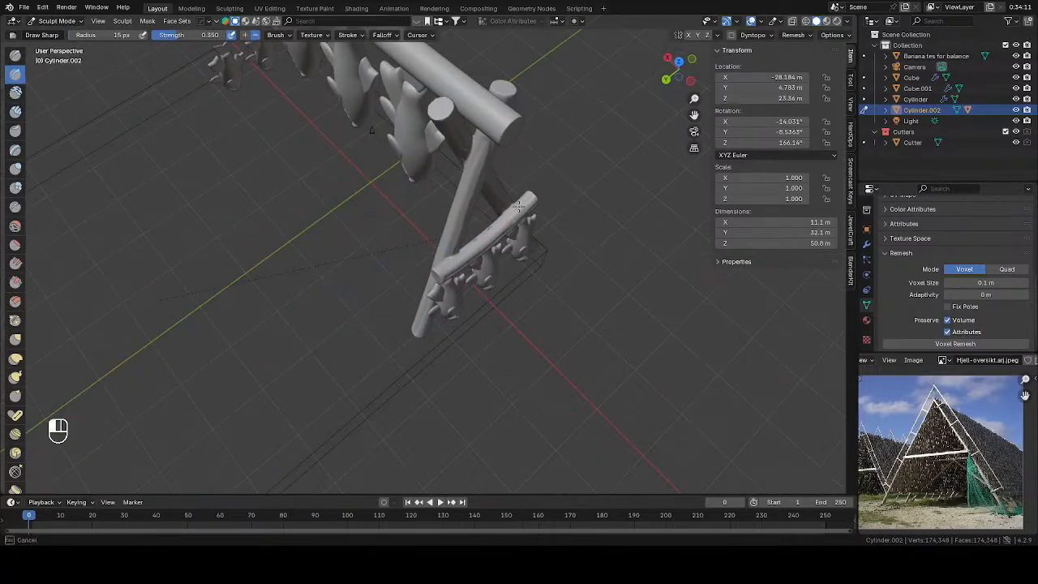
{"action": "left_click_drag", "start_coordinate": [518, 206], "coordinate": [555, 170]}
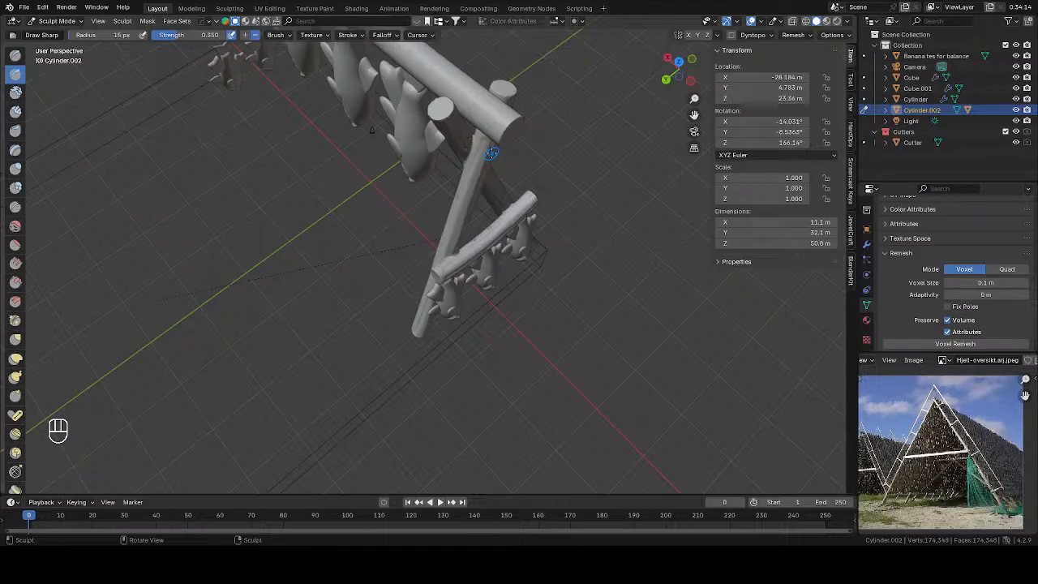
Hollow the cut end of the low crossbar with the Draw brush set to subtract, using an 18 px radius
{"action": "middle_click_drag", "start_coordinate": [492, 152], "coordinate": [404, 165]}
{"action": "scroll", "coordinate": [389, 211], "scroll_direction": "up", "scroll_amount": 1}
{"action": "left_click", "coordinate": [15, 57]}
{"action": "left_click", "coordinate": [255, 34]}
{"action": "scroll", "coordinate": [430, 237], "scroll_direction": "up", "scroll_amount": 1}
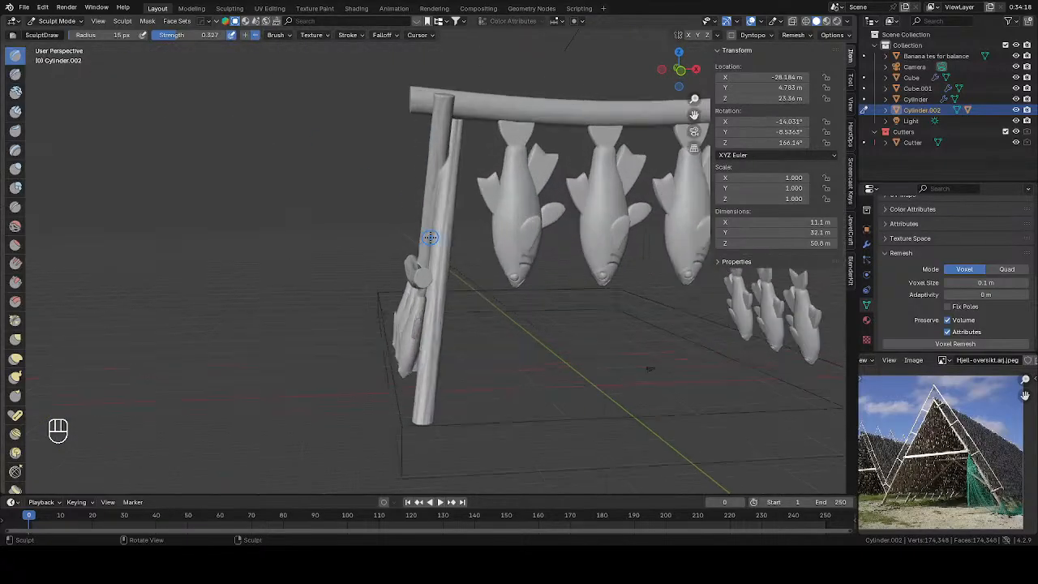
{"action": "scroll", "coordinate": [429, 237], "scroll_direction": "up", "scroll_amount": 1}
{"action": "left_click", "coordinate": [418, 285]}
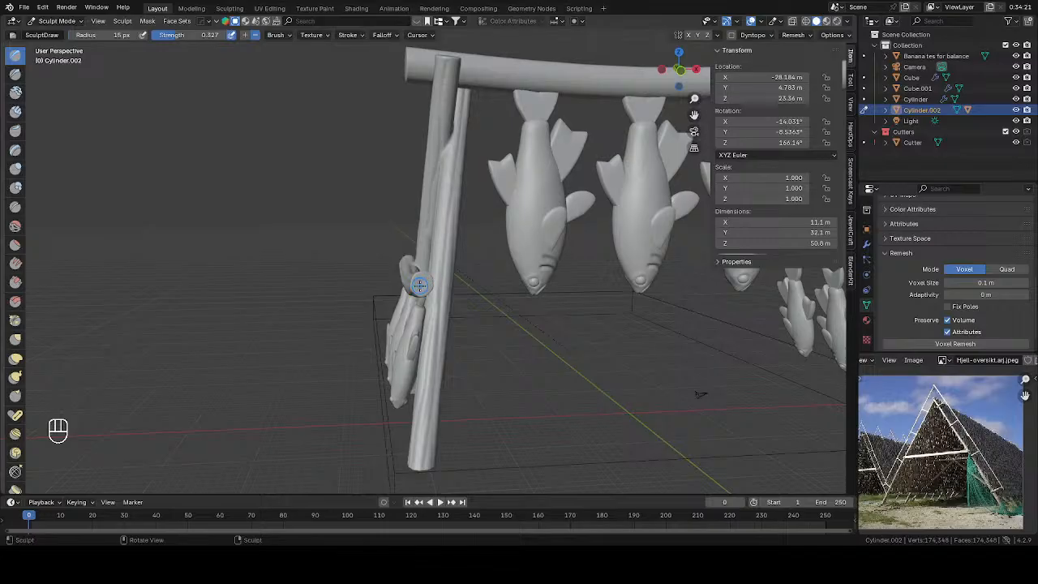
{"action": "key", "text": "f"}
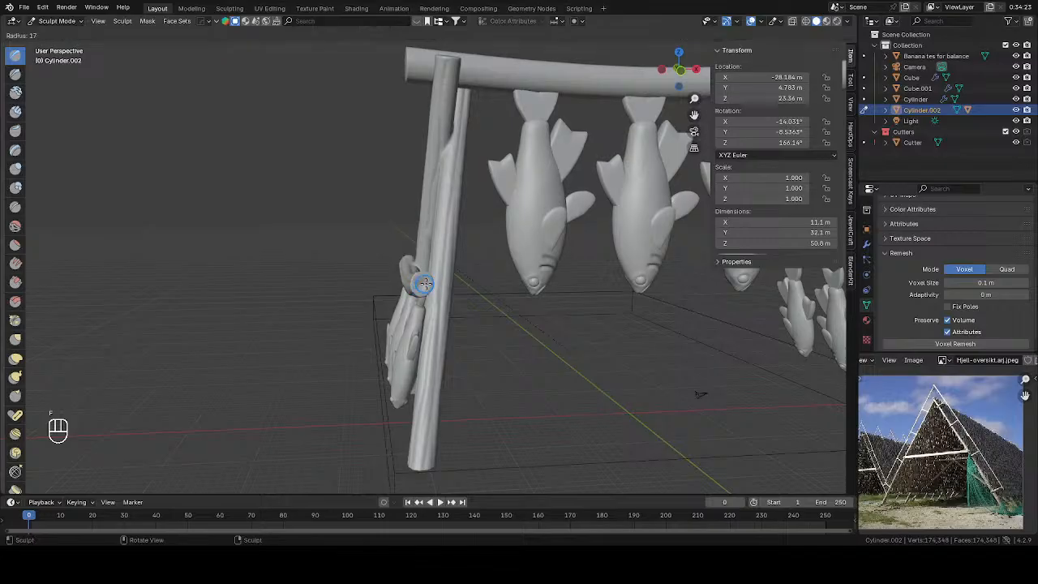
{"action": "left_click", "coordinate": [422, 282]}
Return to Object Mode and shift the small hanging fish along the global Y axis beneath the low crossbar
{"action": "middle_click_drag", "start_coordinate": [381, 290], "coordinate": [445, 272]}
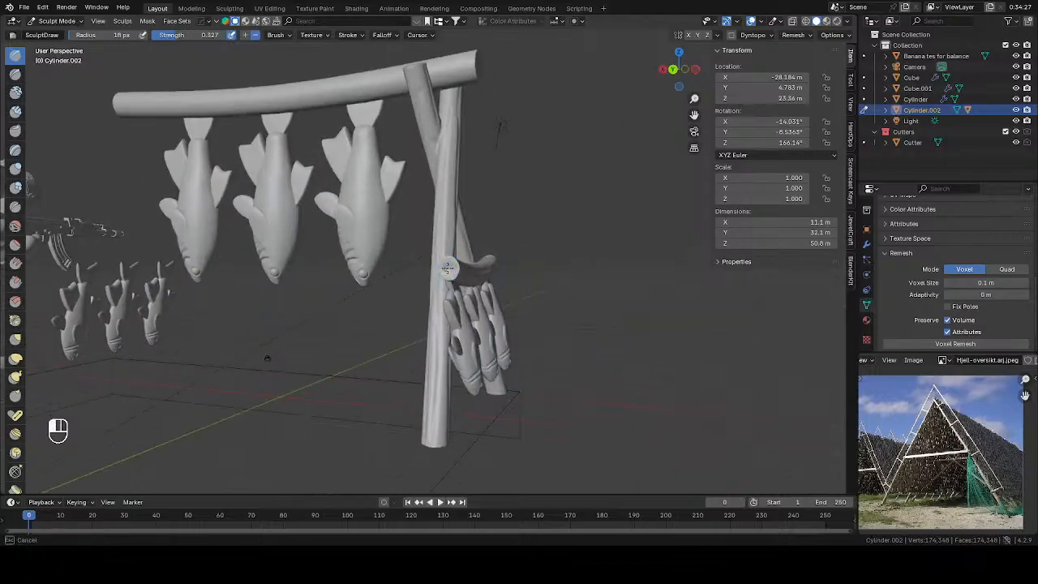
{"action": "key", "text": "Tab"}
{"action": "middle_click_drag", "start_coordinate": [477, 288], "coordinate": [511, 306]}
{"action": "left_click", "coordinate": [510, 306]}
{"action": "key", "text": "g"}
{"action": "key", "text": "g"}
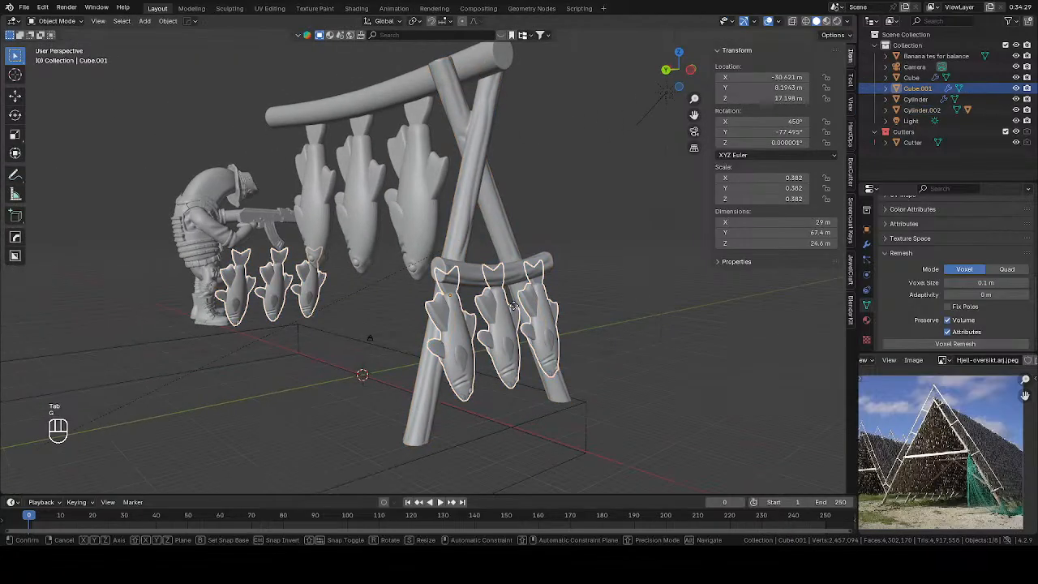
{"action": "key", "text": "y"}
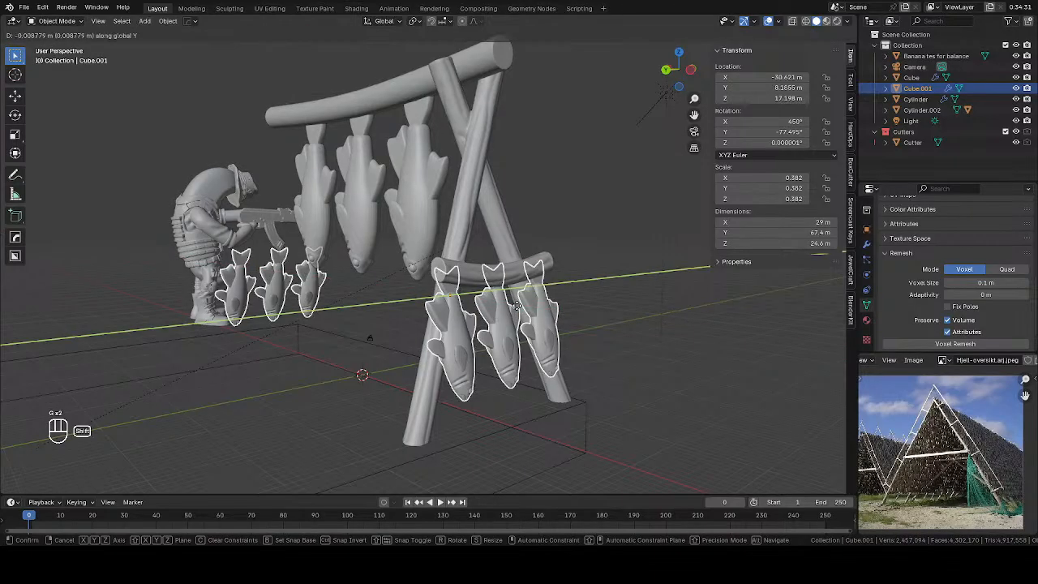
{"action": "key", "text": "shift"}
{"action": "left_click", "coordinate": [559, 309]}
Fine-tune the small hanging fish along global Y to a Y location of 8.0396 m
{"action": "middle_click_drag", "start_coordinate": [558, 309], "coordinate": [479, 313]}
{"action": "key", "text": "g"}
{"action": "key", "text": "y"}
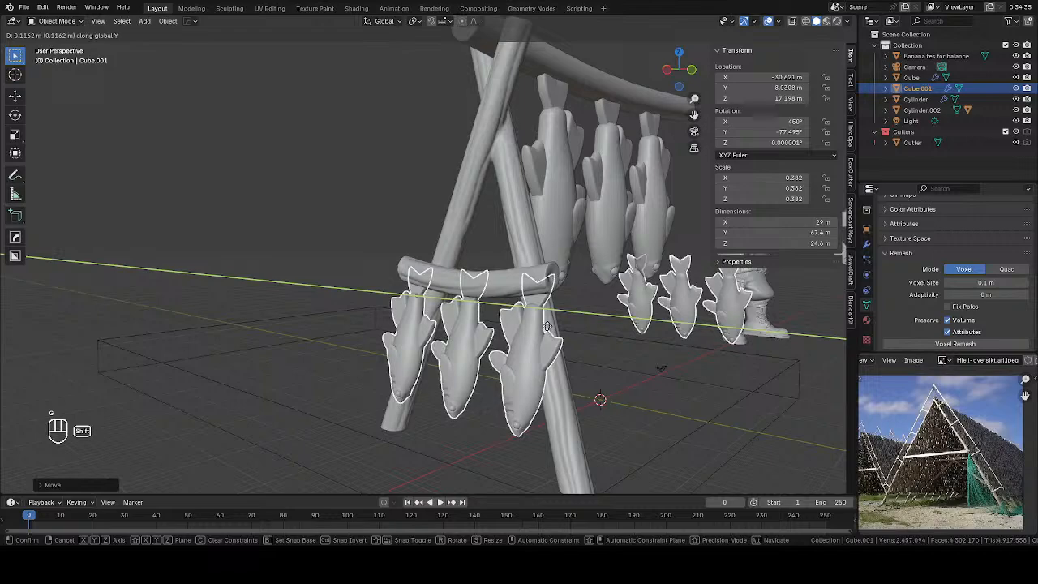
{"action": "left_click", "coordinate": [548, 324]}
{"action": "mouse_move", "coordinate": [548, 324]}
{"action": "middle_mouse_down"}
{"action": "mouse_move", "coordinate": [677, 320]}
{"action": "mouse_move", "coordinate": [422, 326]}
{"action": "middle_mouse_up"}
{"action": "scroll", "coordinate": [575, 338], "scroll_direction": "down", "scroll_amount": 5}
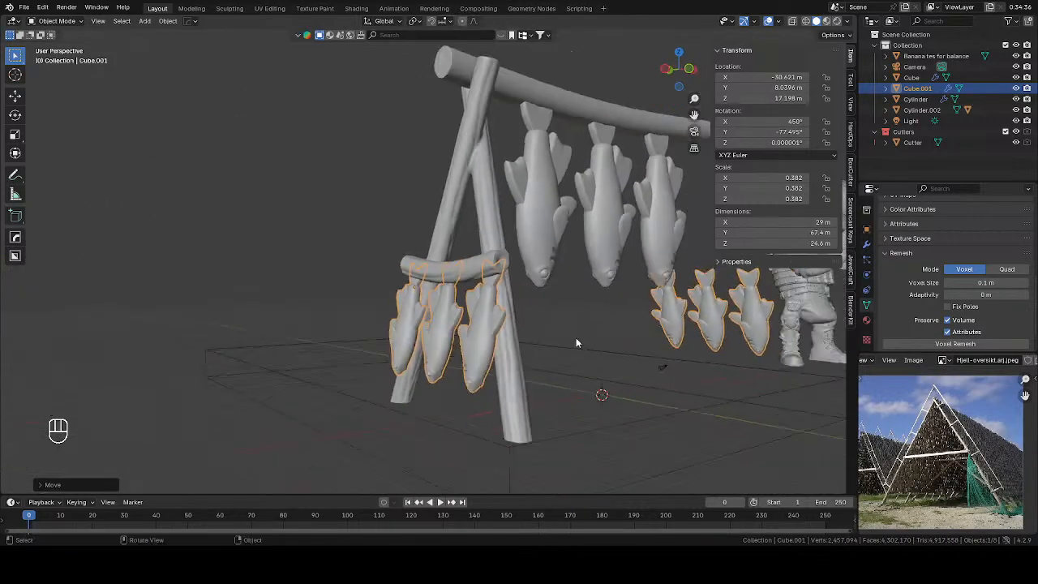
Show the scene in Rendered shading and examine the rack and fish from the front
{"action": "key", "text": "z"}
{"action": "middle_click_drag", "start_coordinate": [540, 282], "coordinate": [423, 248]}
{"action": "scroll", "coordinate": [475, 317], "scroll_direction": "up", "scroll_amount": 4}
{"action": "scroll", "coordinate": [504, 328], "scroll_direction": "down", "scroll_amount": 2}
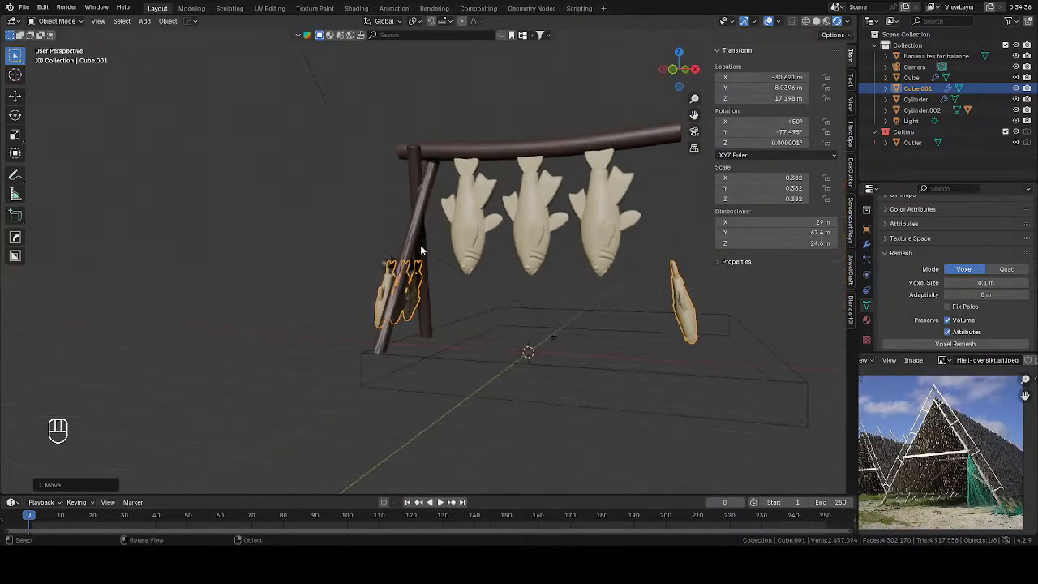
Add a Mirror modifier to the legs with the top beam as mirror object, mirroring them along the beam's length to its other end
{"action": "left_click", "coordinate": [420, 251]}
{"action": "left_click", "coordinate": [866, 318]}
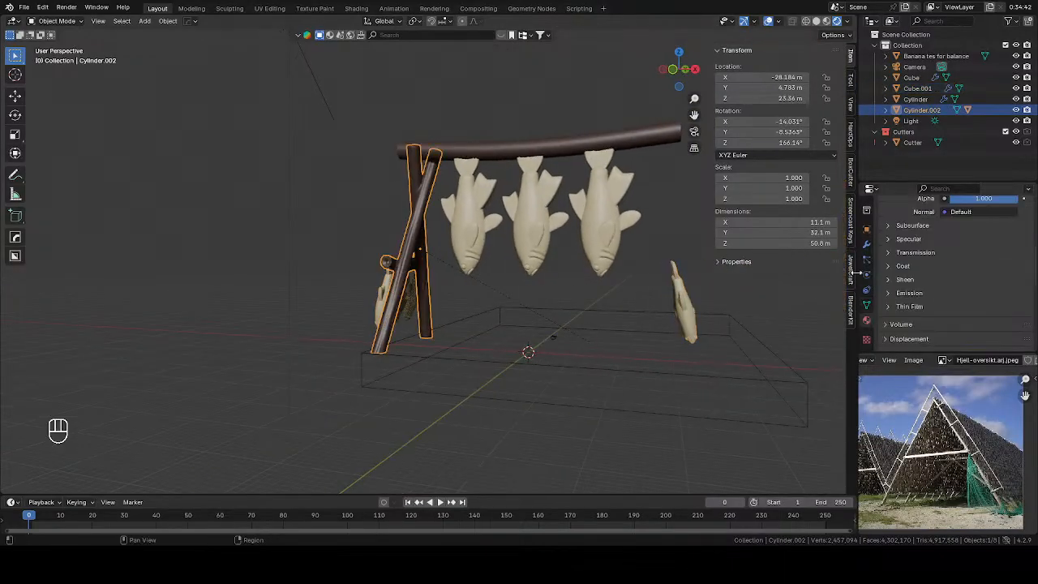
{"action": "left_click", "coordinate": [866, 243]}
{"action": "left_click", "coordinate": [907, 219]}
{"action": "mouse_move", "coordinate": [897, 222]}
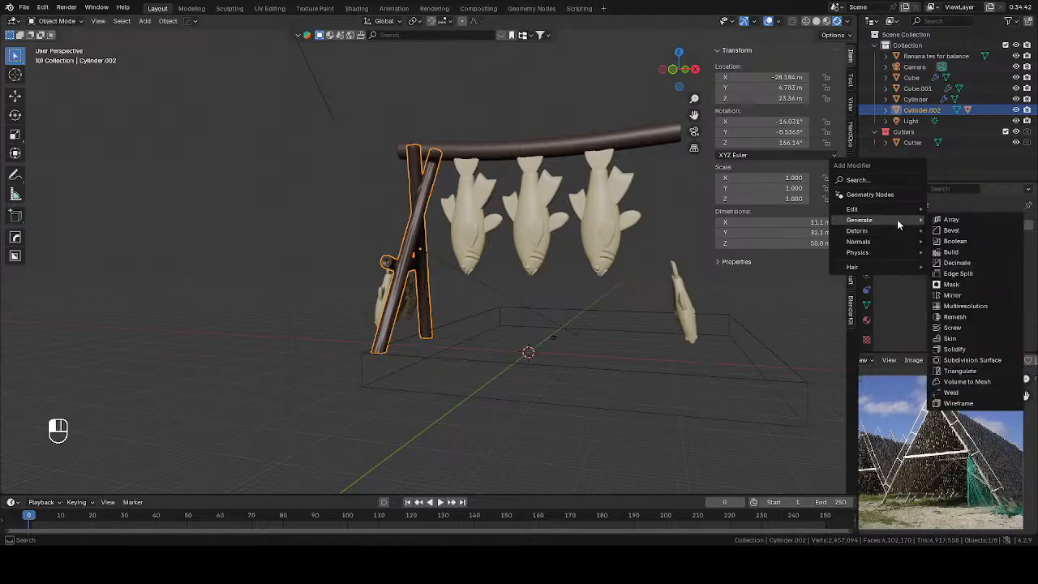
{"action": "left_click", "coordinate": [954, 295]}
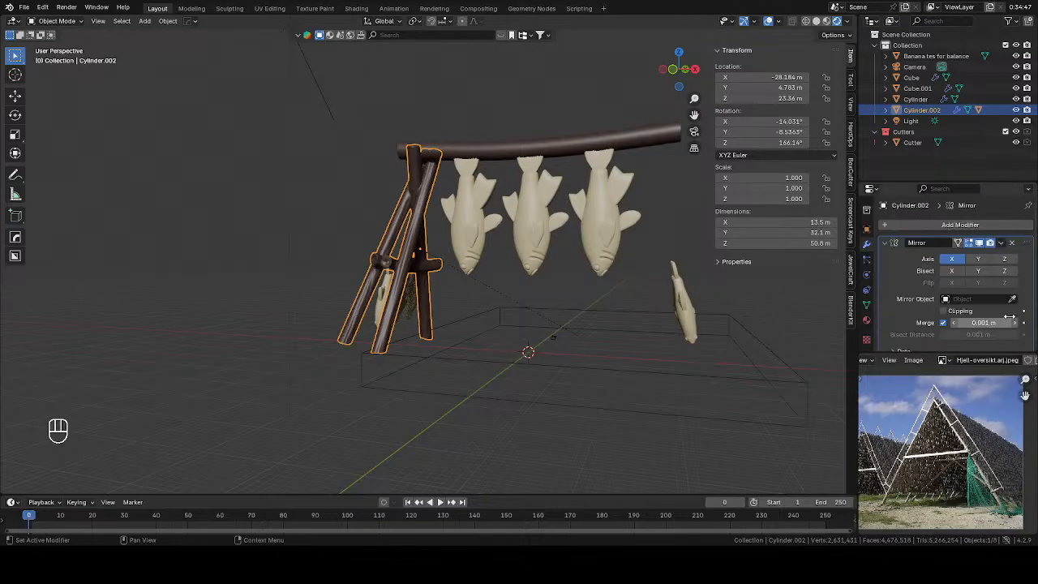
{"action": "left_click", "coordinate": [1011, 298]}
{"action": "left_click", "coordinate": [586, 140]}
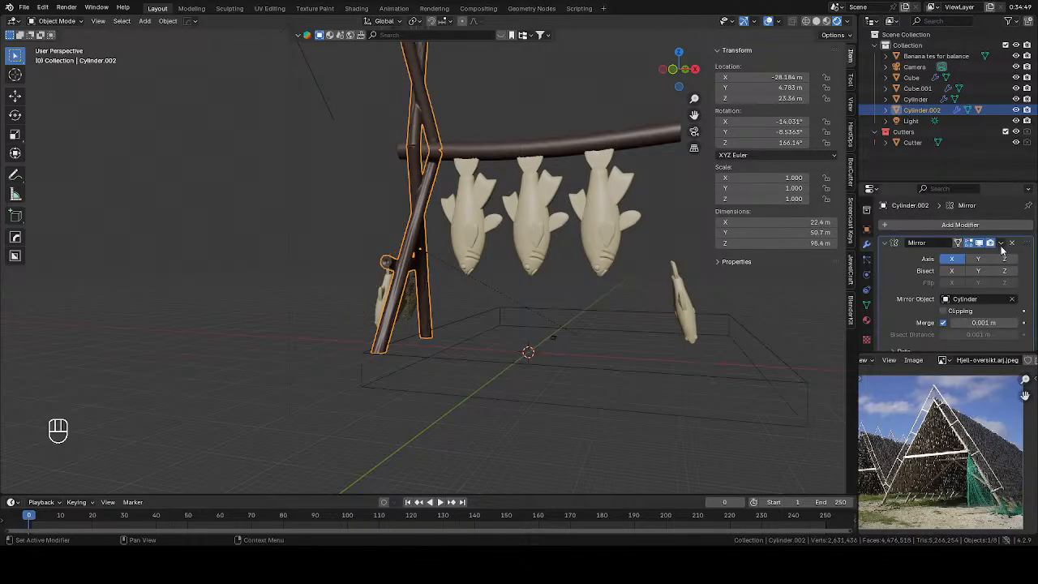
{"action": "left_click", "coordinate": [979, 259]}
Delete the wireframe Cutter box under the rack, view the scene from the front and collapse the Screencast Keys settings
{"action": "left_click", "coordinate": [597, 330]}
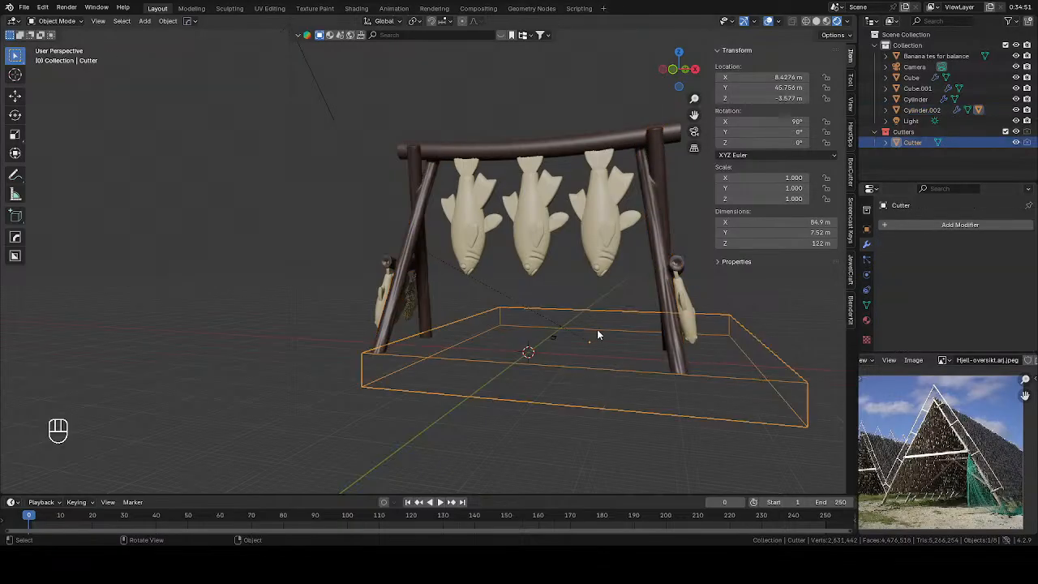
{"action": "left_click", "coordinate": [575, 320]}
{"action": "middle_click_drag", "start_coordinate": [576, 319], "coordinate": [614, 336]}
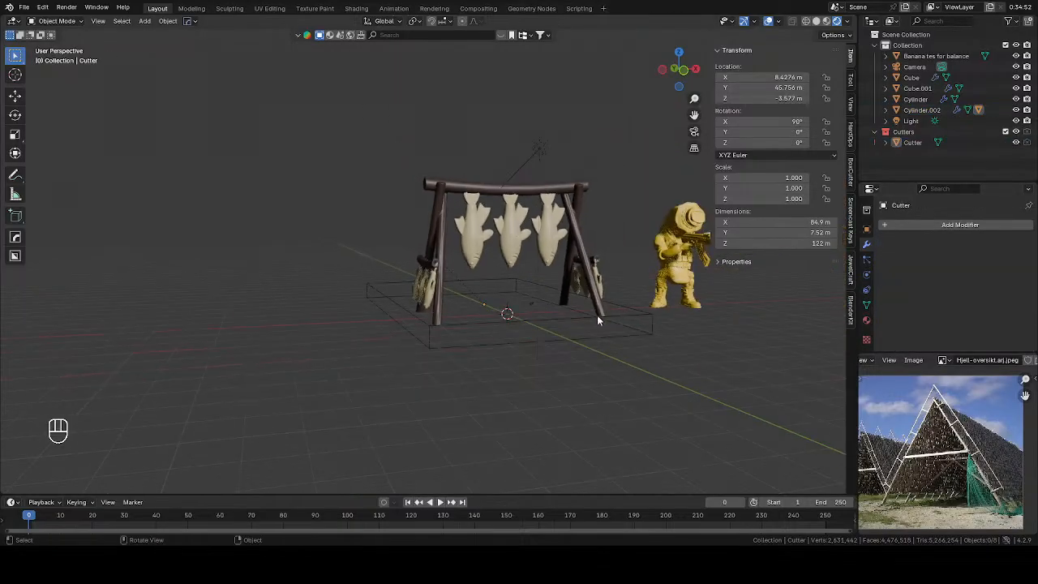
{"action": "left_click", "coordinate": [594, 325]}
{"action": "key", "text": "Delete"}
{"action": "key", "text": "KP_1"}
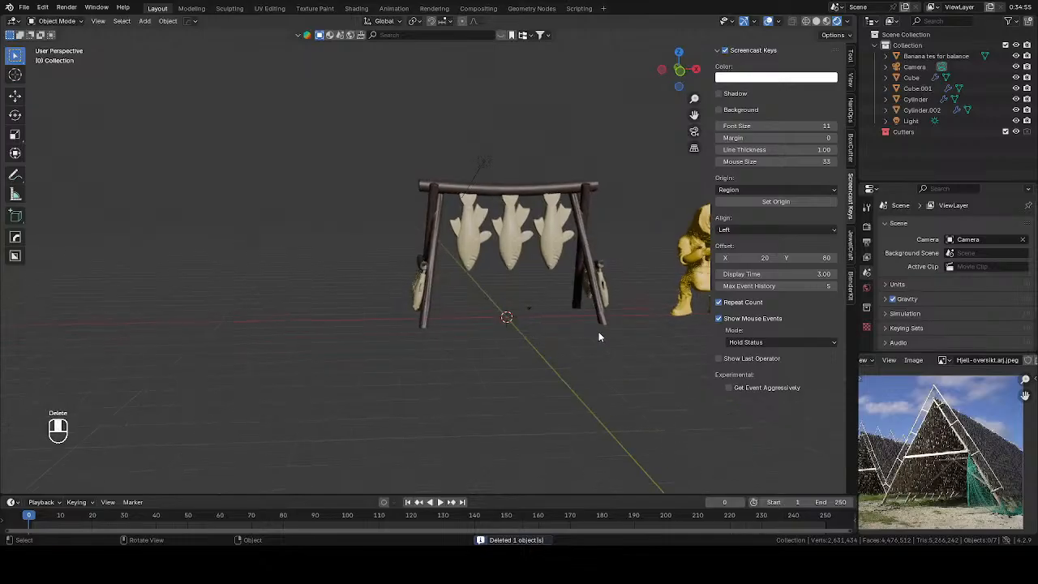
{"action": "scroll", "coordinate": [605, 333], "scroll_direction": "up", "scroll_amount": 2}
{"action": "middle_click_drag", "start_coordinate": [614, 333], "coordinate": [478, 334], "text": "shift"}
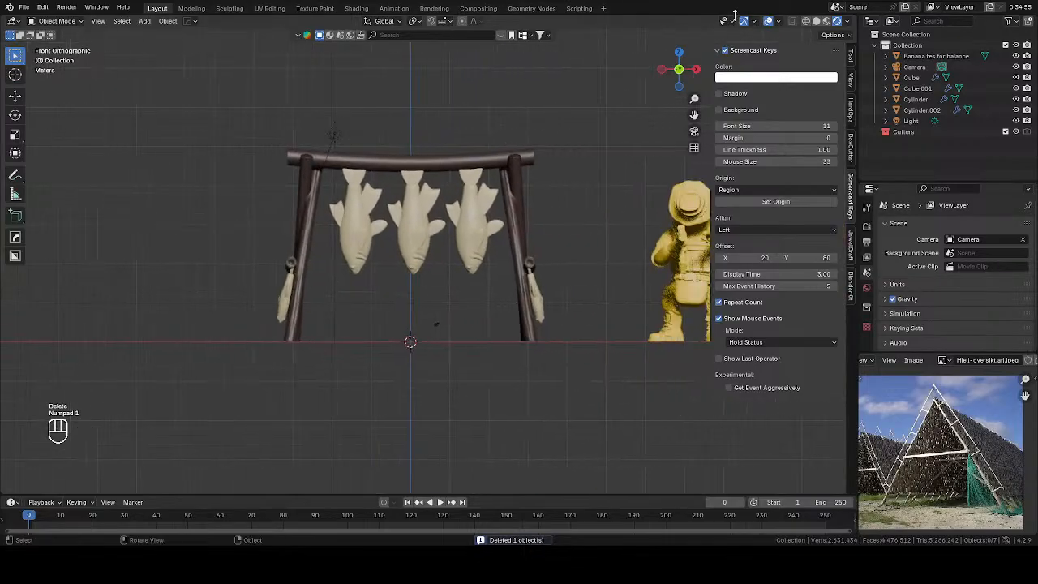
{"action": "left_click", "coordinate": [714, 49]}
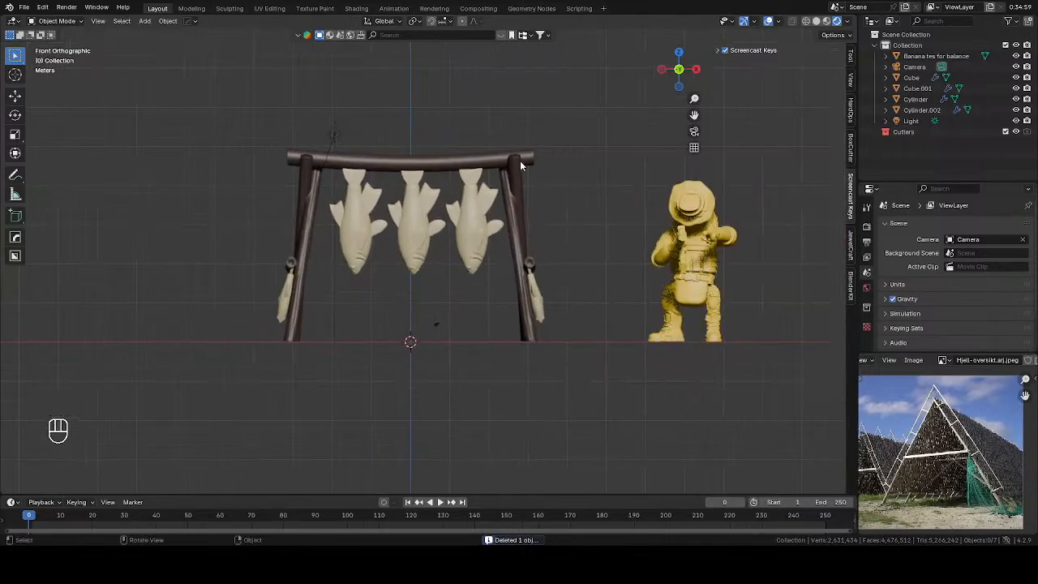
Put the top beam in Sculpt Mode, raise its Subdivision to 3 viewport and 4 render levels, and apply the modifier
{"action": "left_click", "coordinate": [481, 157]}
{"action": "middle_click_drag", "start_coordinate": [685, 272], "coordinate": [626, 290]}
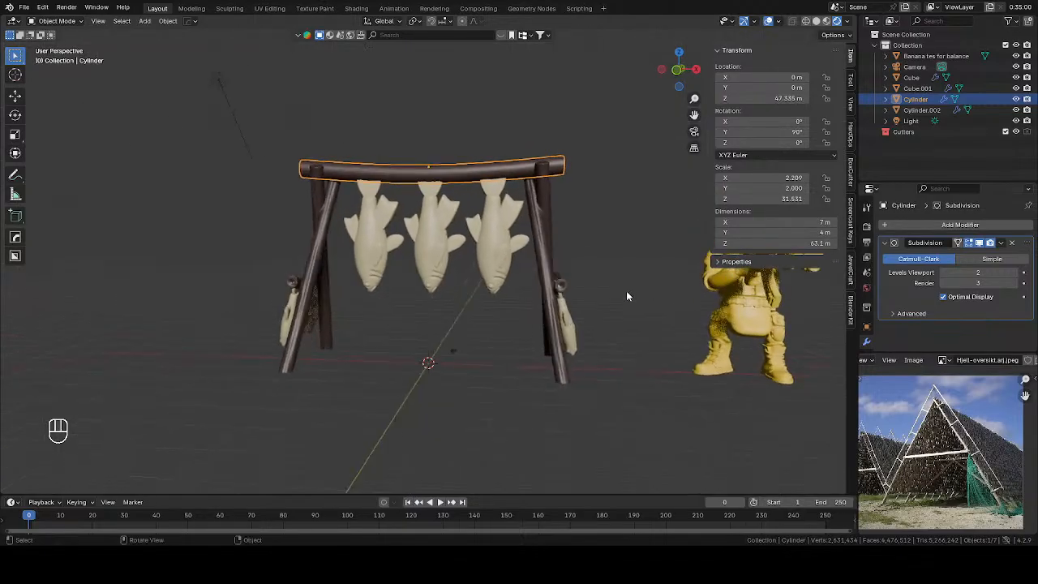
{"action": "key", "text": "Tab"}
{"action": "left_click", "coordinate": [1013, 273]}
{"action": "left_click", "coordinate": [1014, 273]}
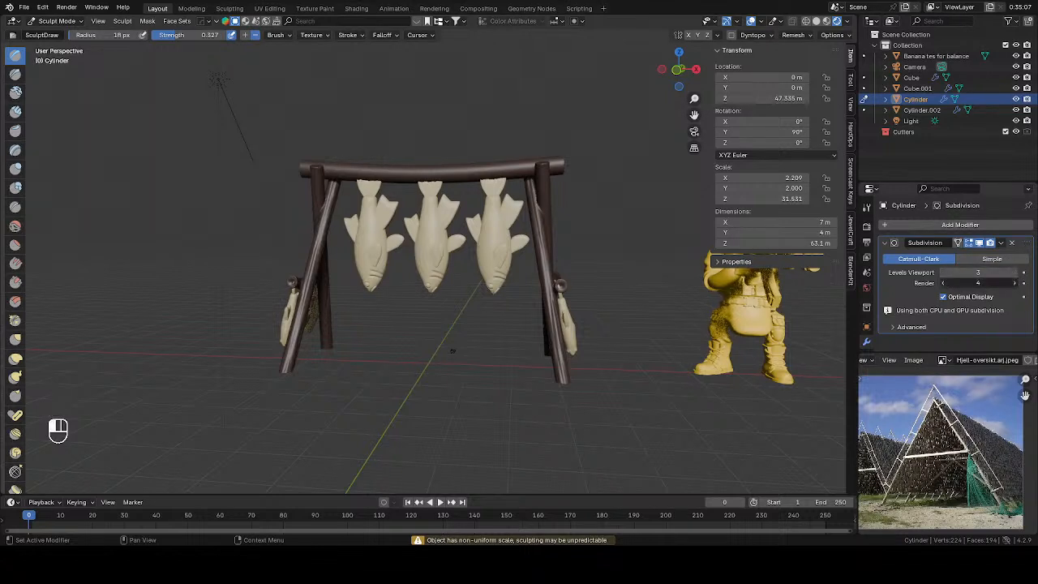
{"action": "left_click", "coordinate": [1001, 243]}
{"action": "left_click", "coordinate": [950, 255]}
Switch to Solid shading and voxel-remesh the top beam with a 0.1 m voxel size
{"action": "key", "text": "z"}
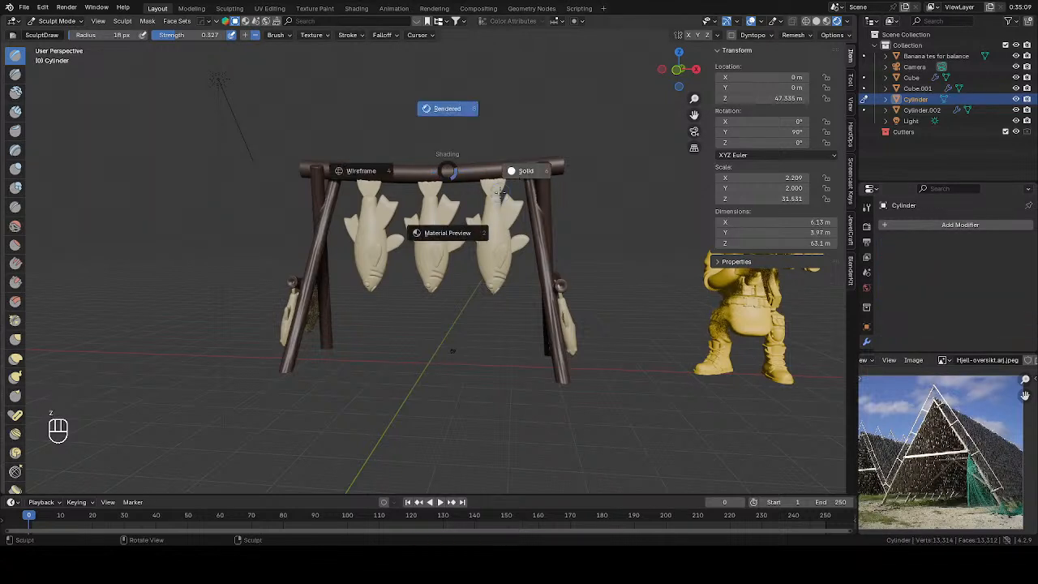
{"action": "left_click", "coordinate": [537, 191]}
{"action": "scroll", "coordinate": [864, 293], "scroll_direction": "down", "scroll_amount": 3}
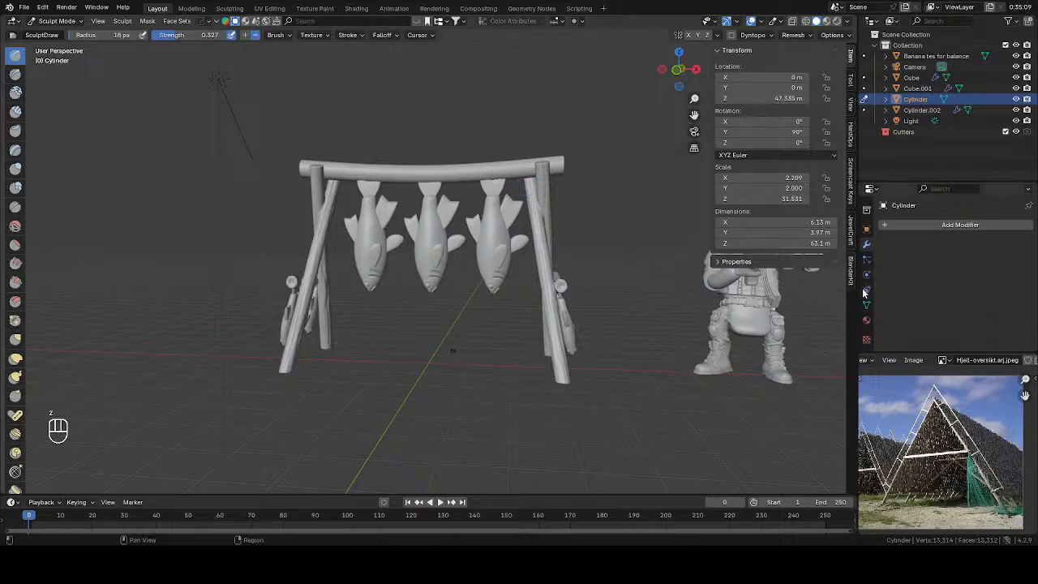
{"action": "left_click", "coordinate": [866, 305]}
{"action": "scroll", "coordinate": [931, 290], "scroll_direction": "down", "scroll_amount": 5}
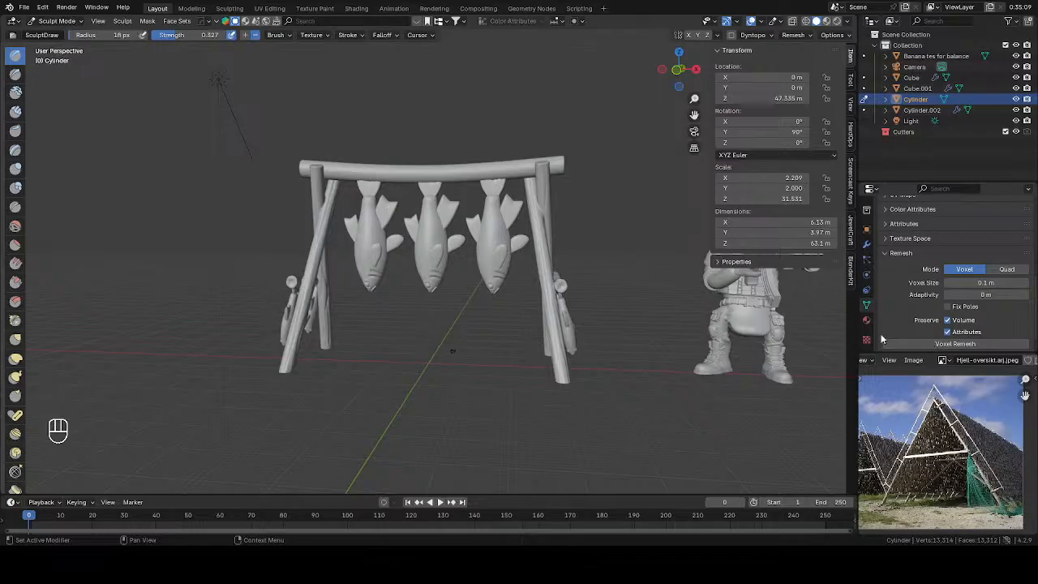
{"action": "key", "text": "Tab"}
{"action": "left_click", "coordinate": [540, 288]}
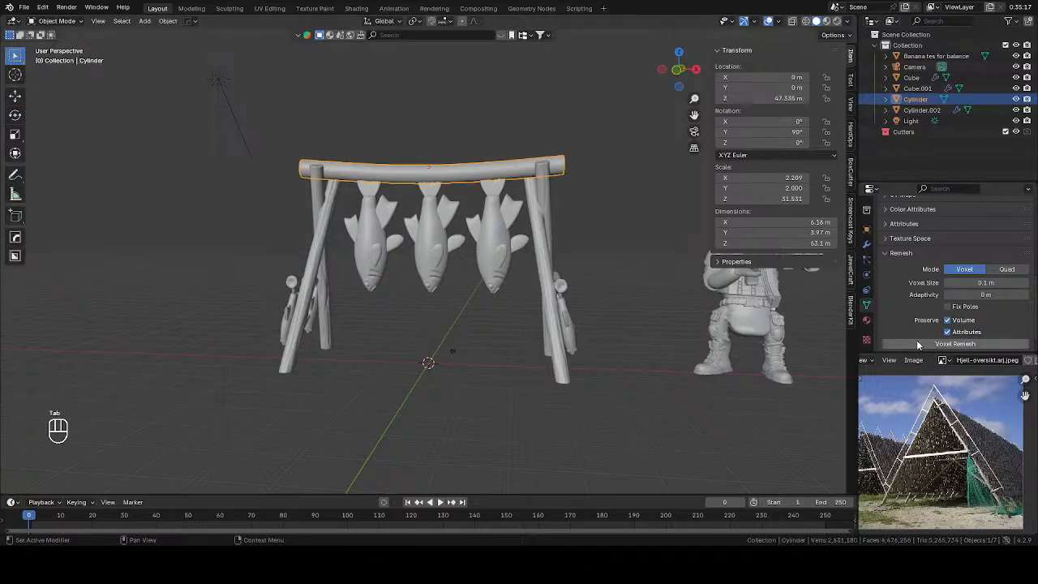
Apply the top beam's scale in Object Mode and return it to Sculpt Mode
{"action": "key", "text": "Tab"}
{"action": "left_click", "coordinate": [507, 201]}
{"action": "scroll", "coordinate": [507, 203], "scroll_direction": "down", "scroll_amount": 1}
{"action": "scroll", "coordinate": [546, 221], "scroll_direction": "up", "scroll_amount": 4}
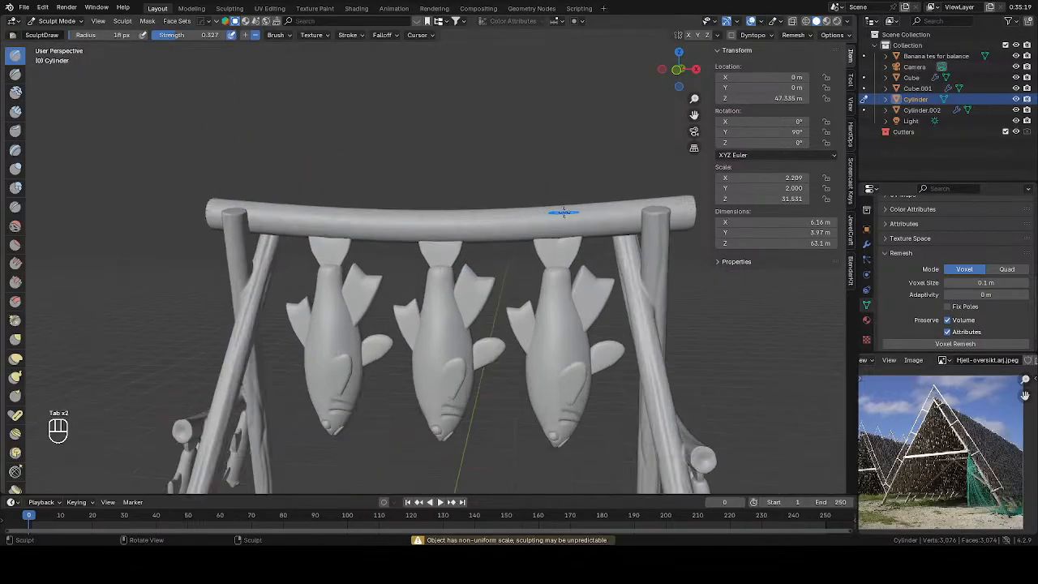
{"action": "key", "text": "Tab"}
{"action": "key", "text": "ctrl+a"}
{"action": "left_click", "coordinate": [548, 219]}
{"action": "key", "text": "Tab"}
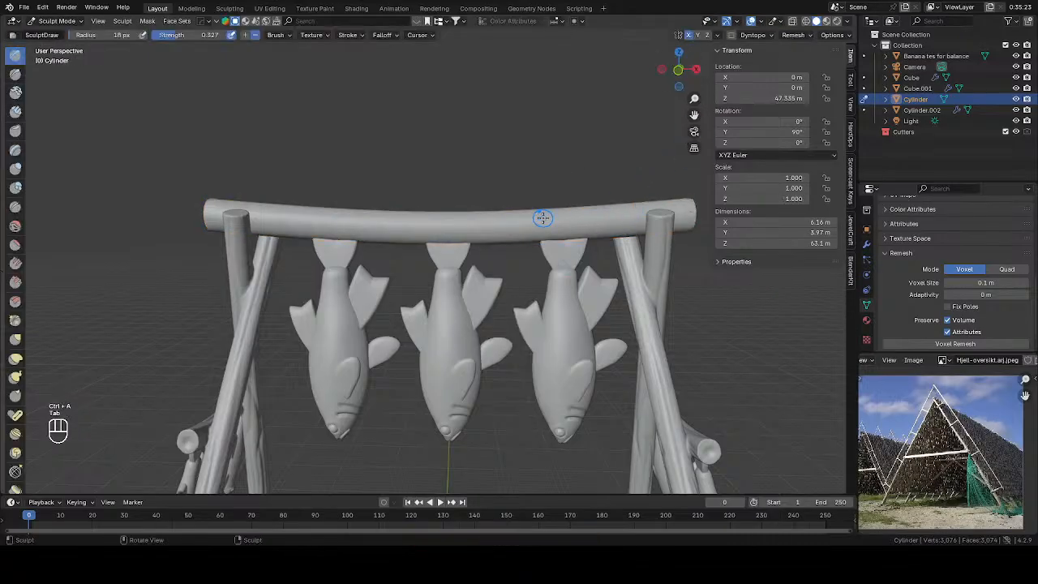
Limit the top beam's sculpt symmetry to the Z axis and choose the Draw Sharp brush in front view
{"action": "left_click", "coordinate": [698, 36]}
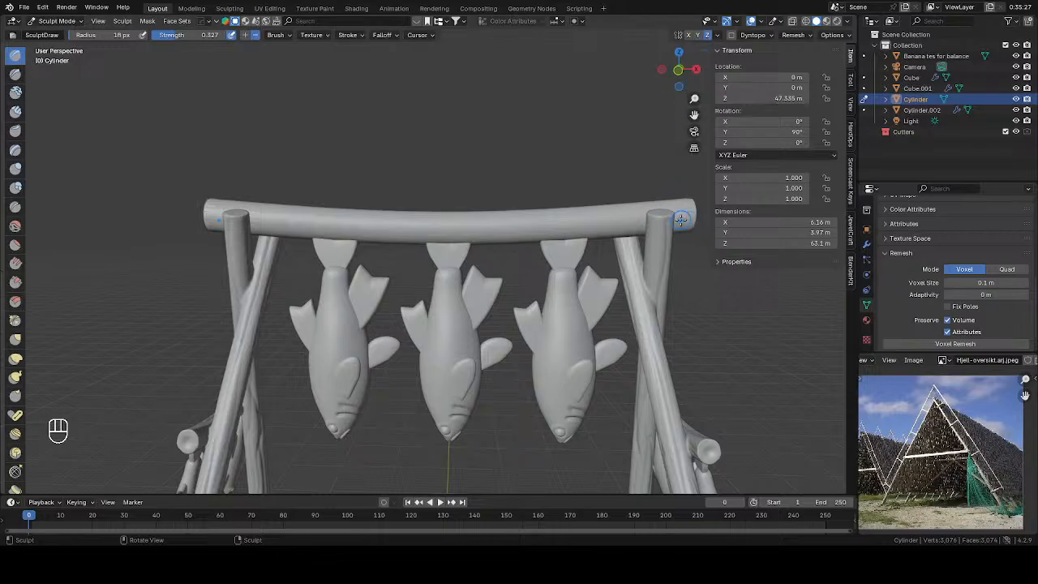
{"action": "key", "text": "KP_1"}
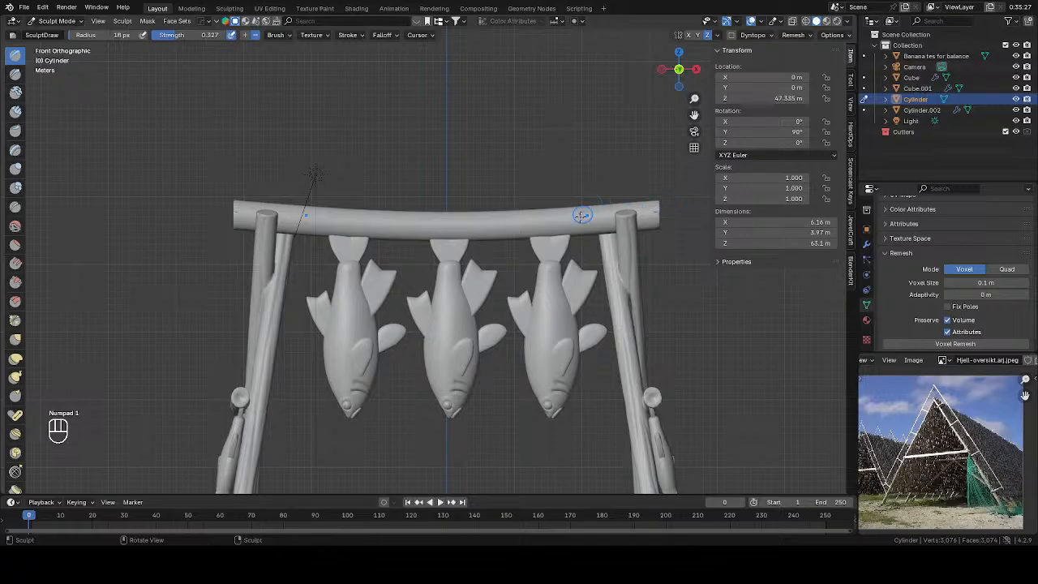
{"action": "left_click", "coordinate": [15, 73]}
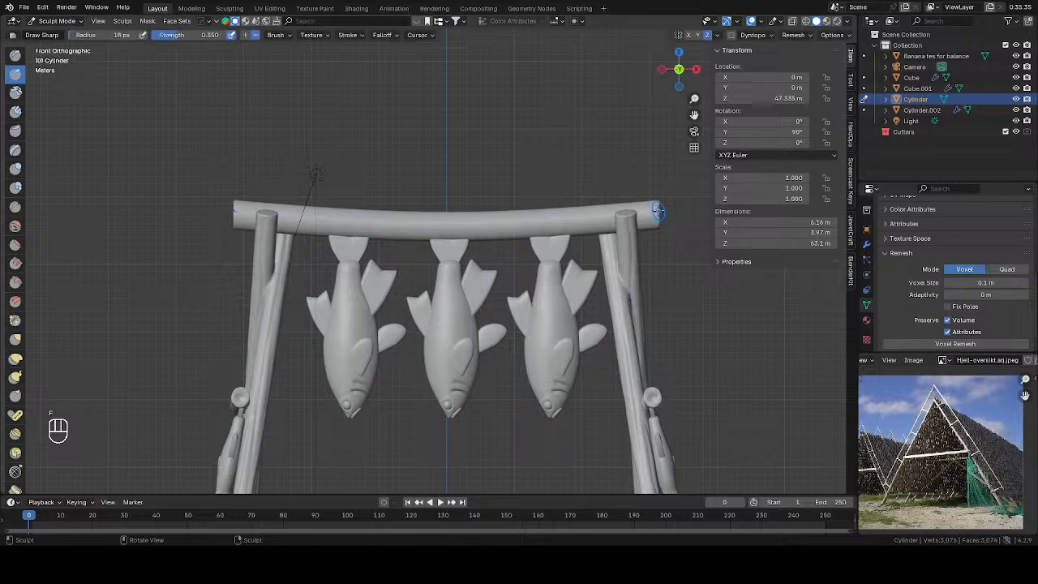
Try to carve a Draw Sharp groove along the front of the top beam, and undo it
{"action": "key", "text": "f"}
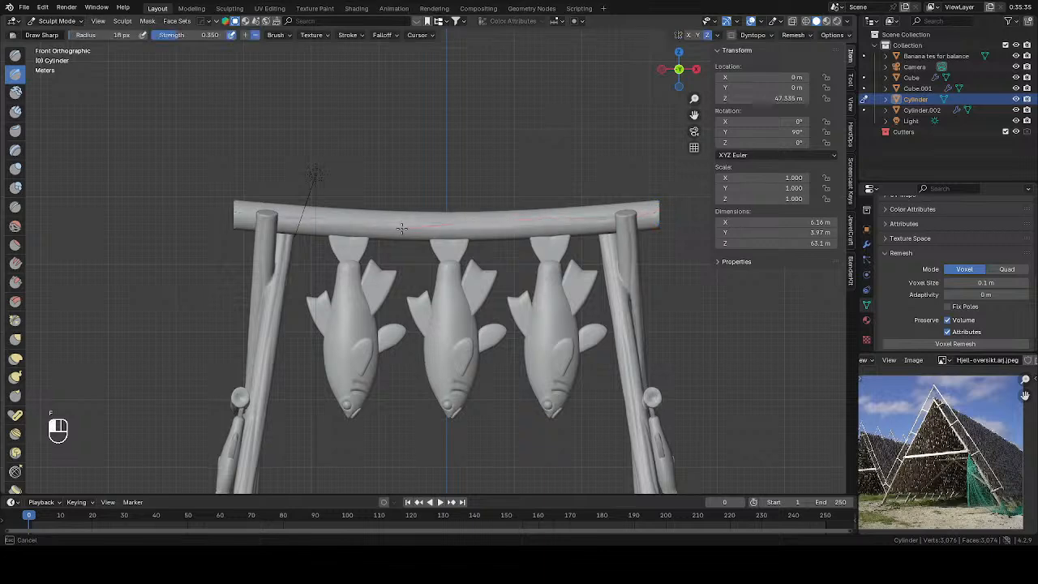
{"action": "left_click_drag", "start_coordinate": [401, 229], "coordinate": [438, 228]}
{"action": "middle_click_drag", "start_coordinate": [564, 263], "coordinate": [424, 462]}
{"action": "key", "text": "ctrl+z"}
{"action": "middle_click_drag", "start_coordinate": [547, 251], "coordinate": [419, 258]}
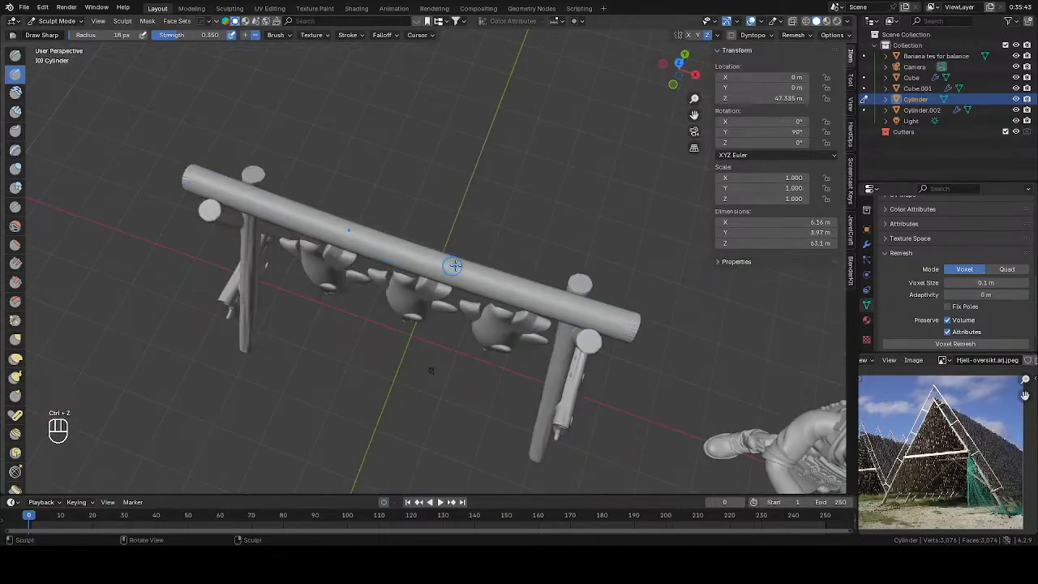
{"action": "key", "text": "Tab"}
{"action": "mouse_move", "coordinate": [458, 268]}
{"action": "middle_mouse_down"}
{"action": "mouse_move", "coordinate": [494, 281]}
{"action": "mouse_move", "coordinate": [453, 265]}
{"action": "middle_mouse_up"}
{"action": "key", "text": "Tab"}
{"action": "left_click", "coordinate": [449, 321]}
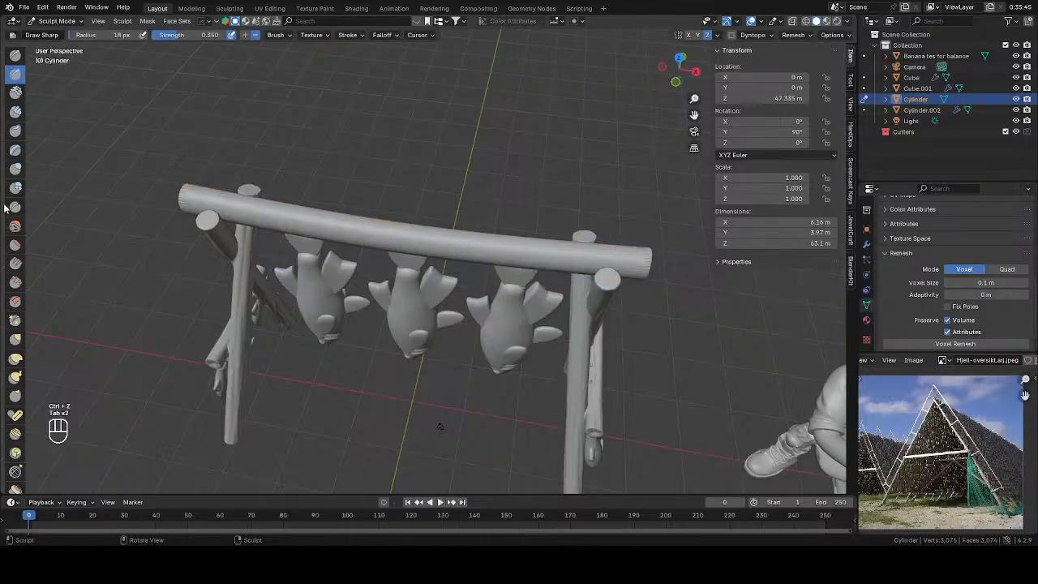
Switch to the Blob brush and enable Dyntopo for sculpting the top beam
{"action": "left_click", "coordinate": [13, 169]}
{"action": "left_click", "coordinate": [14, 187]}
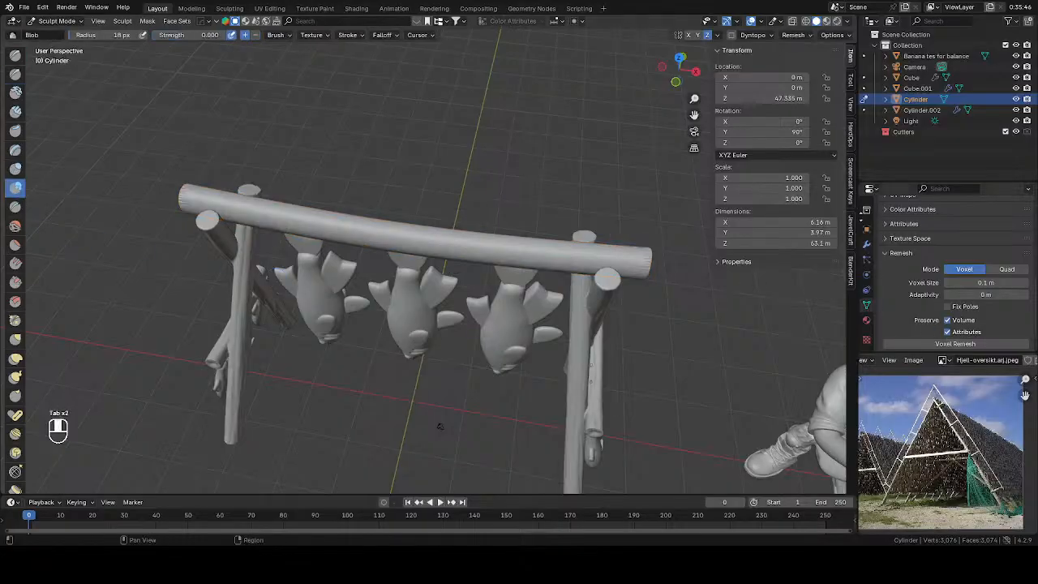
{"action": "scroll", "coordinate": [867, 307], "scroll_direction": "up", "scroll_amount": 4}
{"action": "scroll", "coordinate": [866, 227], "scroll_direction": "up", "scroll_amount": 1}
{"action": "left_click", "coordinate": [866, 209]}
{"action": "scroll", "coordinate": [900, 287], "scroll_direction": "down", "scroll_amount": 3}
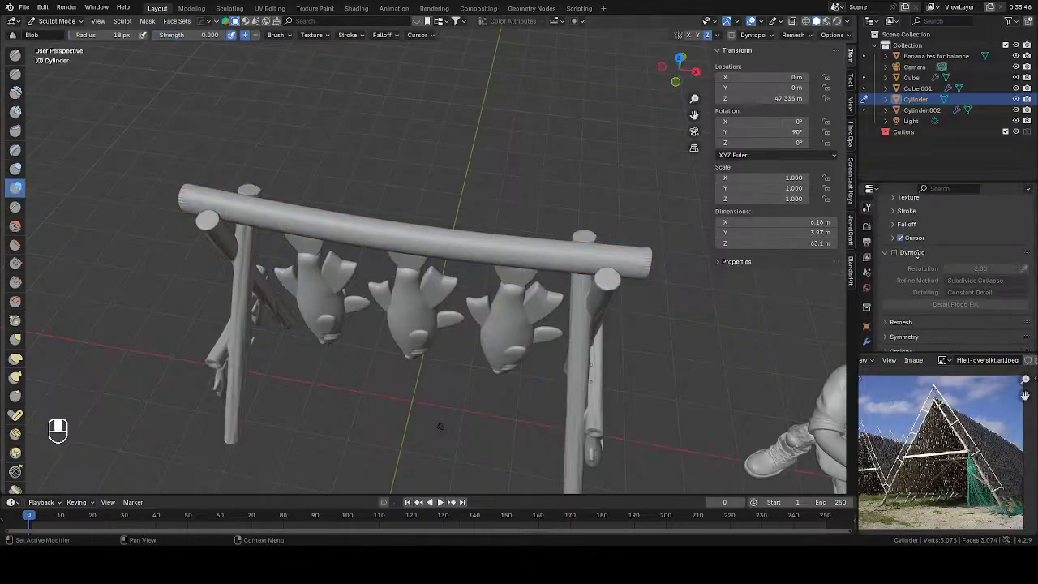
{"action": "left_click", "coordinate": [894, 247]}
{"action": "left_click", "coordinate": [892, 248]}
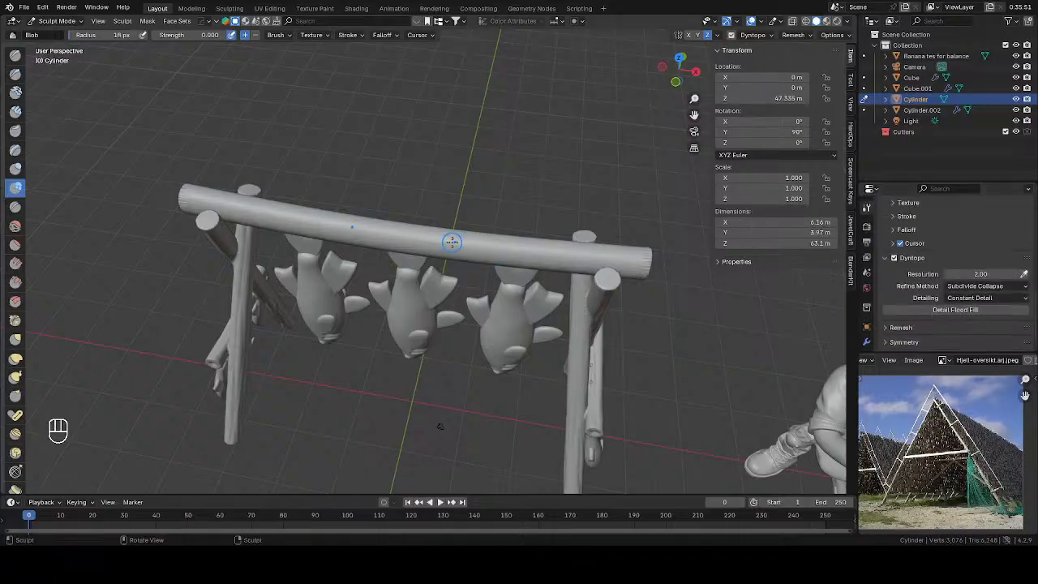
Enlarge the Blob brush radius to 74 px, brush over the whole top beam to retopologize it, and turn Dyntopo off
{"action": "key", "text": "f"}
{"action": "left_click", "coordinate": [483, 240]}
{"action": "mouse_move", "coordinate": [481, 249]}
{"action": "left_mouse_down"}
{"action": "mouse_move", "coordinate": [627, 243]}
{"action": "mouse_move", "coordinate": [197, 182]}
{"action": "left_mouse_up"}
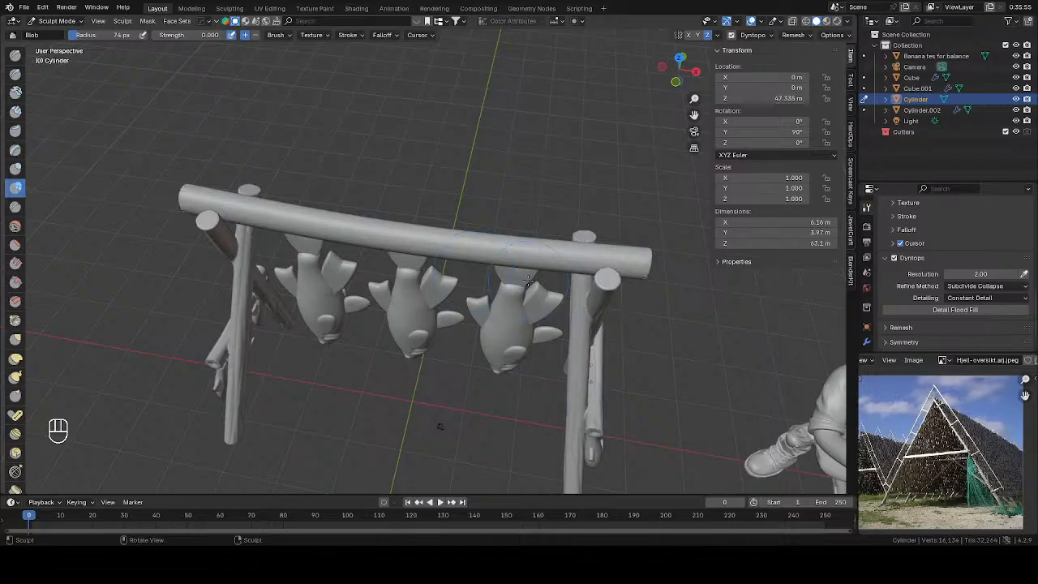
{"action": "middle_click_drag", "start_coordinate": [409, 225], "coordinate": [317, 202]}
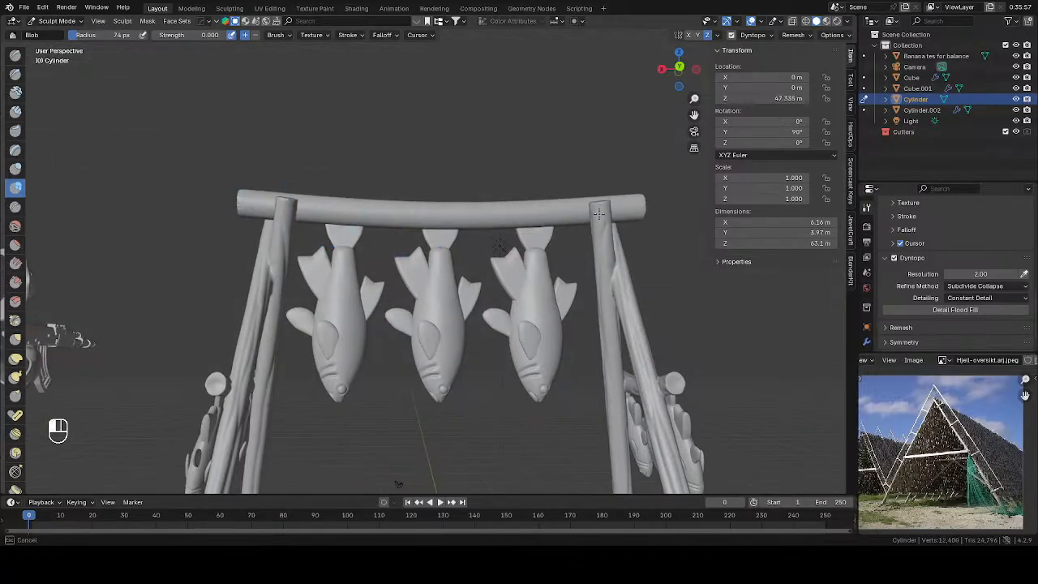
{"action": "left_click", "coordinate": [894, 257]}
Carve wood-grain grooves along the front of the top beam using Draw Sharp with a 15 px radius
{"action": "key", "text": "KP_1"}
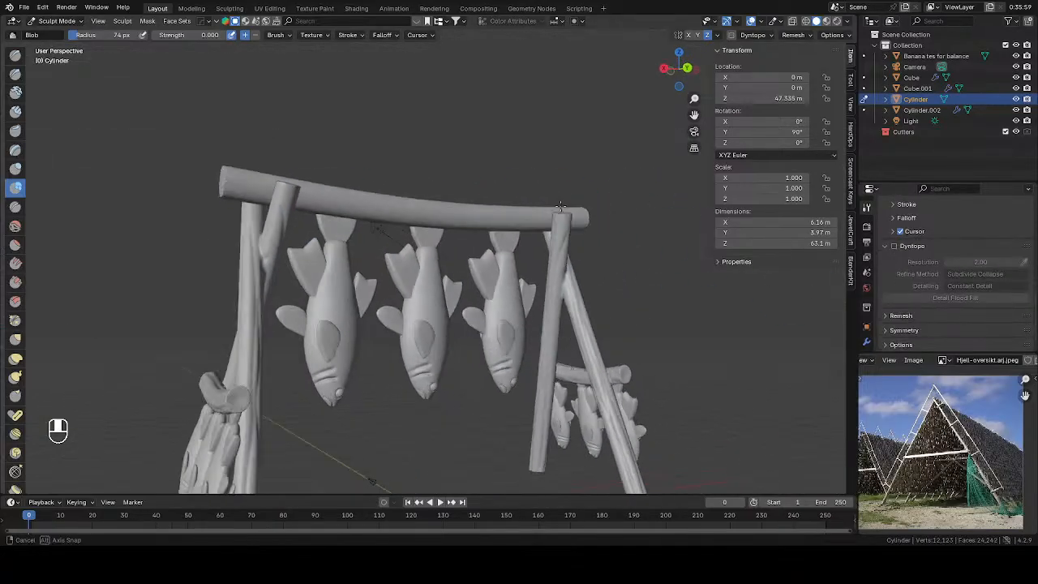
{"action": "left_click", "coordinate": [15, 74]}
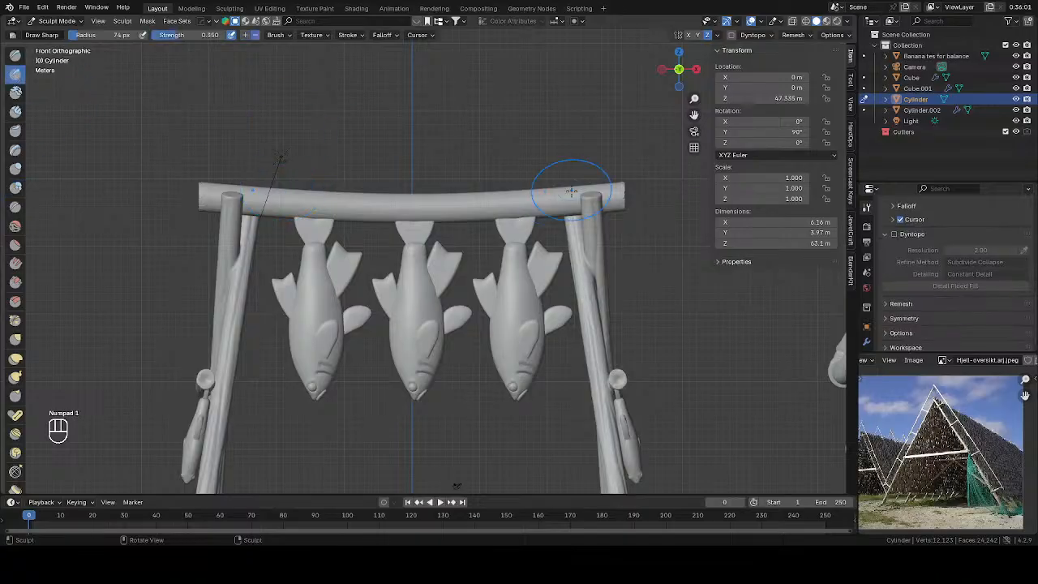
{"action": "key", "text": "f"}
{"action": "left_click", "coordinate": [550, 198]}
{"action": "key", "text": "f"}
{"action": "left_click", "coordinate": [622, 200]}
{"action": "left_click_drag", "start_coordinate": [622, 200], "coordinate": [428, 207]}
{"action": "middle_click_drag", "start_coordinate": [159, 178], "coordinate": [575, 200]}
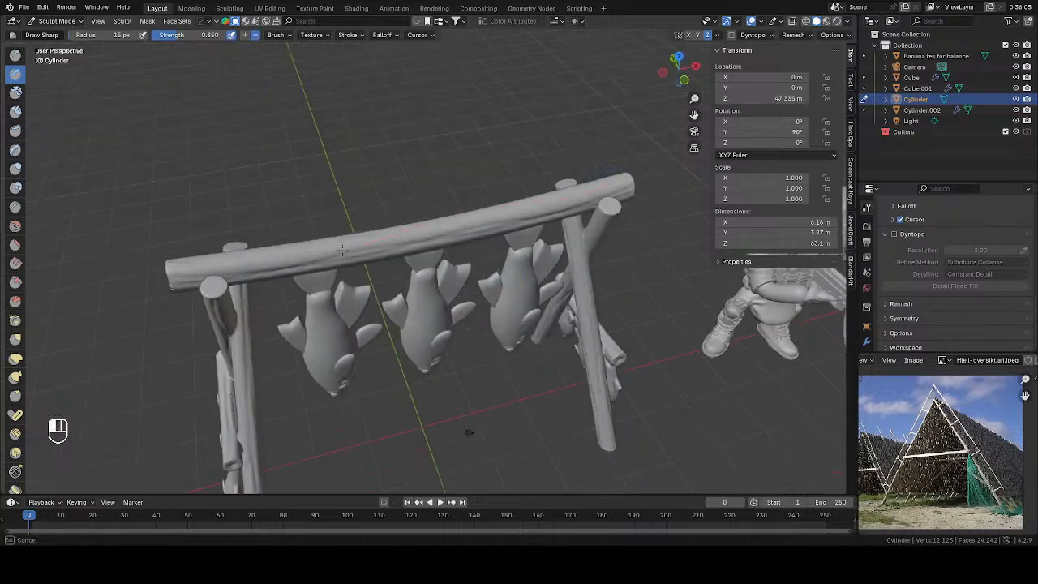
Continue the Draw Sharp grain grooves over the top beam's upper surface, underside and back
{"action": "middle_click_drag", "start_coordinate": [342, 250], "coordinate": [461, 136]}
{"action": "left_click_drag", "start_coordinate": [548, 76], "coordinate": [451, 178]}
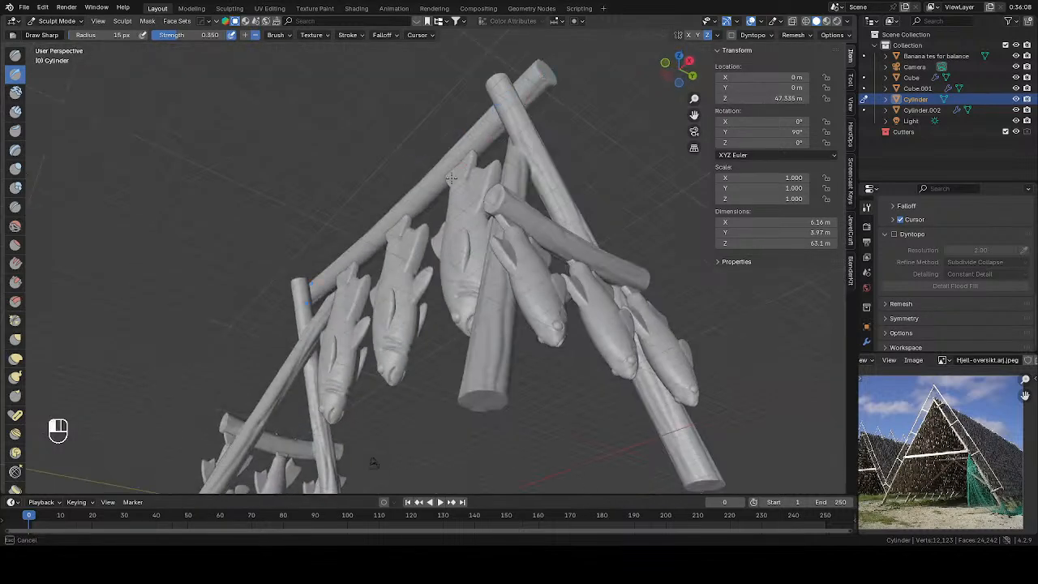
{"action": "left_click_drag", "start_coordinate": [381, 240], "coordinate": [346, 263]}
{"action": "middle_click_drag", "start_coordinate": [347, 263], "coordinate": [146, 276]}
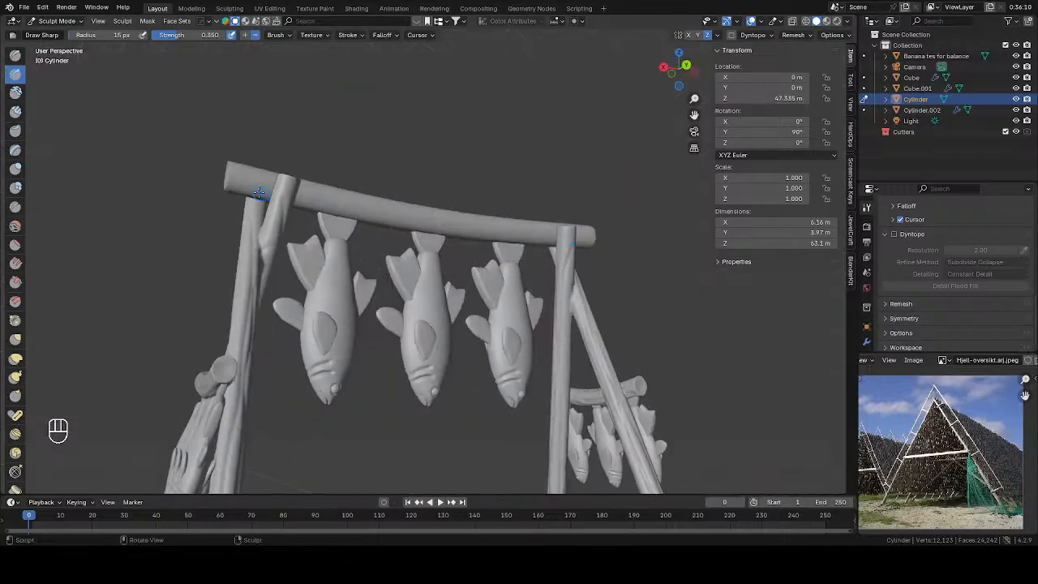
{"action": "left_click_drag", "start_coordinate": [227, 170], "coordinate": [273, 177]}
{"action": "left_click_drag", "start_coordinate": [564, 228], "coordinate": [568, 229]}
{"action": "middle_click_drag", "start_coordinate": [312, 304], "coordinate": [256, 211]}
{"action": "left_click_drag", "start_coordinate": [257, 212], "coordinate": [396, 223]}
{"action": "left_click_drag", "start_coordinate": [565, 246], "coordinate": [565, 246]}
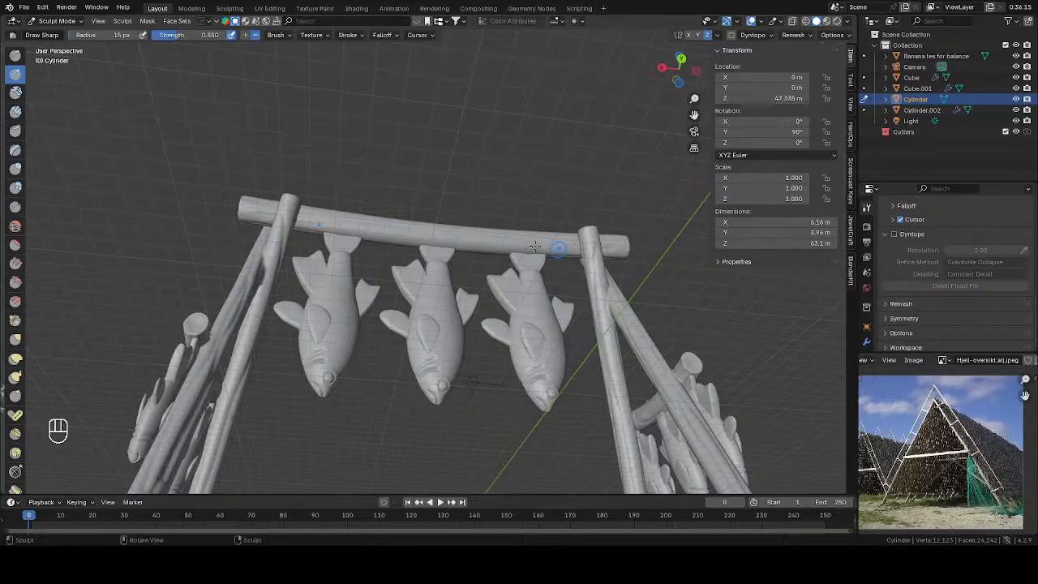
Carve long grain grooves along the back upper side of the top beam and return to front view
{"action": "middle_click_drag", "start_coordinate": [565, 245], "coordinate": [421, 179]}
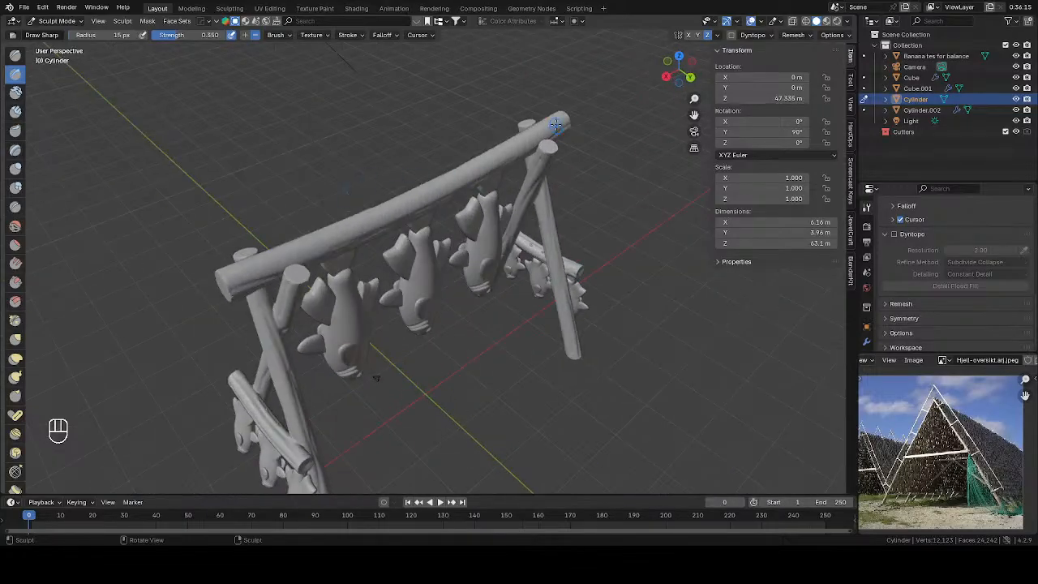
{"action": "mouse_move", "coordinate": [556, 124]}
{"action": "left_mouse_down"}
{"action": "mouse_move", "coordinate": [496, 160]}
{"action": "mouse_move", "coordinate": [602, 94]}
{"action": "left_mouse_up"}
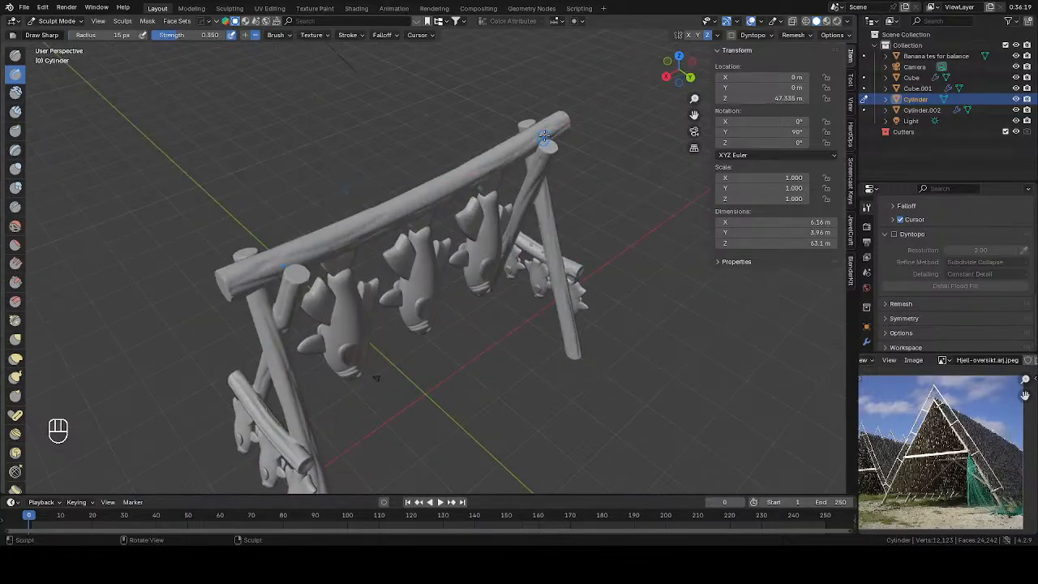
{"action": "left_click_drag", "start_coordinate": [504, 161], "coordinate": [395, 218]}
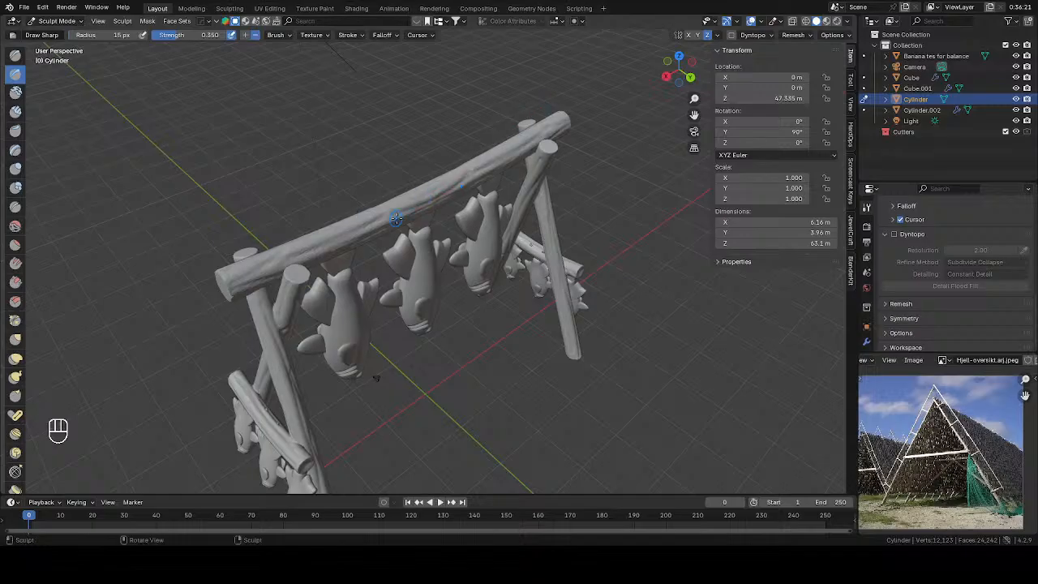
{"action": "middle_click_drag", "start_coordinate": [395, 218], "coordinate": [558, 200]}
{"action": "key", "text": "KP_1"}
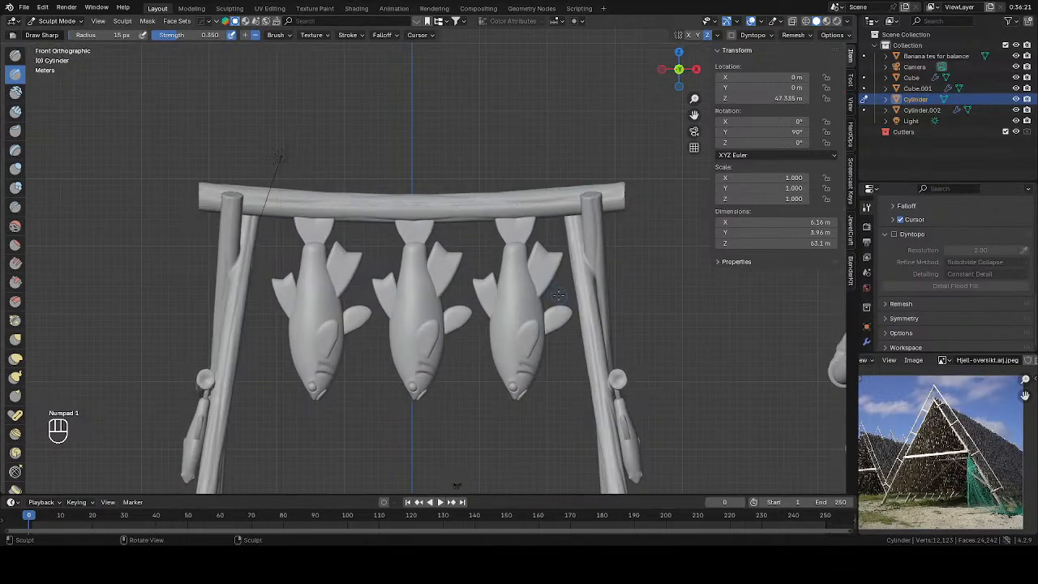
Put the three large hanging fish in Sculpt Mode and set the Draw Sharp radius to 11 px
{"action": "key", "text": "Tab"}
{"action": "left_click", "coordinate": [548, 271]}
{"action": "key", "text": "Tab"}
{"action": "middle_click_drag", "start_coordinate": [551, 305], "coordinate": [507, 294], "text": "shift"}
{"action": "key", "text": "Tab"}
{"action": "left_click", "coordinate": [464, 302]}
{"action": "left_click", "coordinate": [492, 274]}
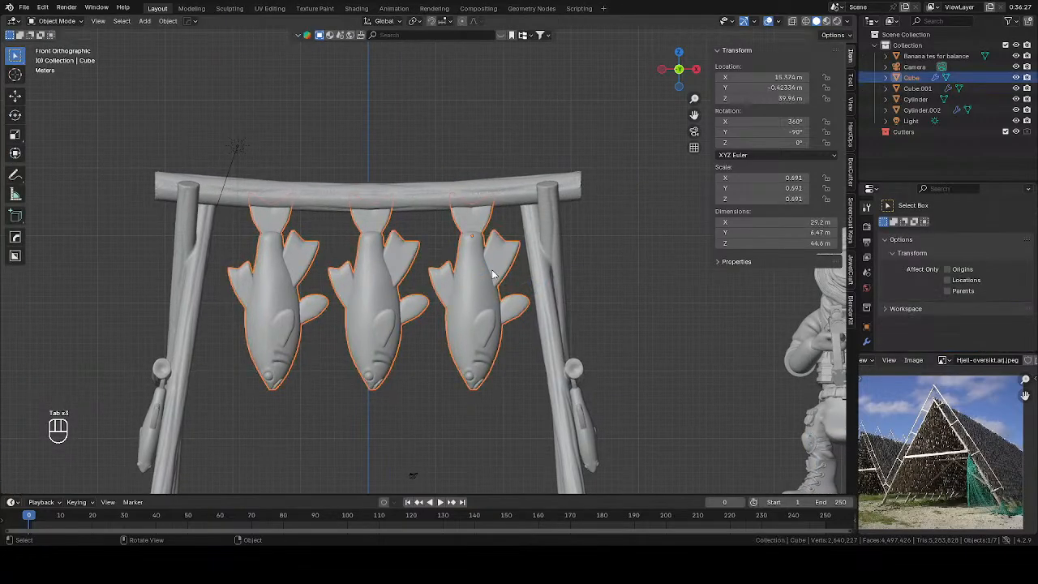
{"action": "key", "text": "Tab"}
{"action": "left_click", "coordinate": [508, 285]}
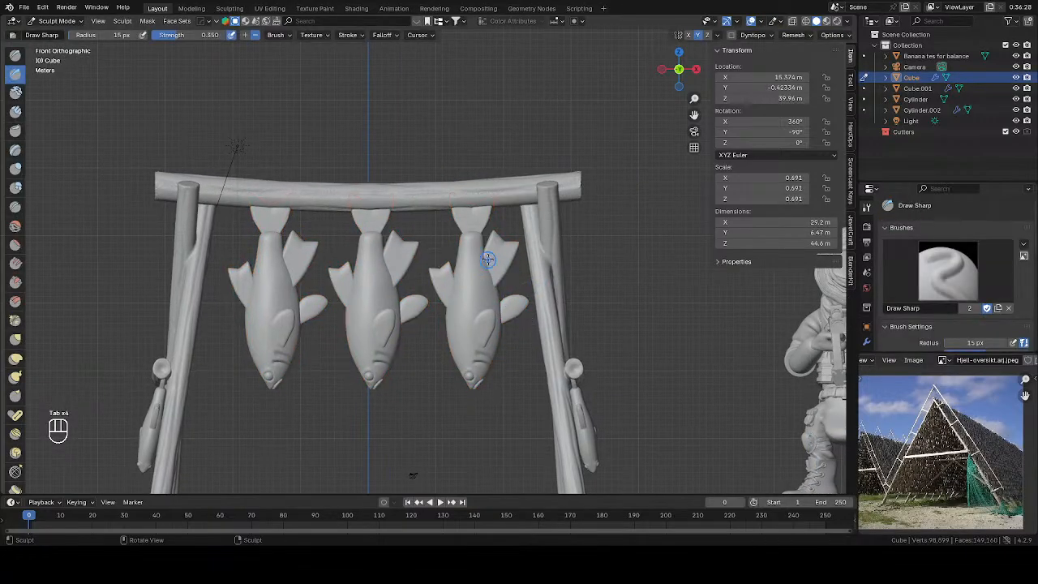
{"action": "key", "text": "f"}
{"action": "key", "text": "f"}
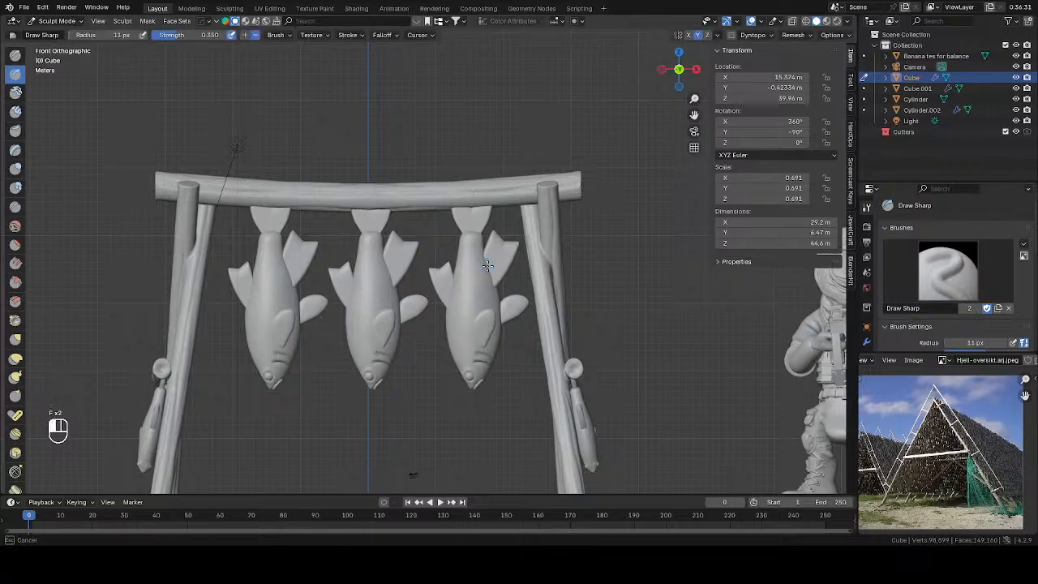
Carve the first ray grooves into the forked fin beside the fish's tail, undoing the initial test stroke
{"action": "left_click_drag", "start_coordinate": [503, 176], "coordinate": [504, 176]}
{"action": "key", "text": "ctrl+z"}
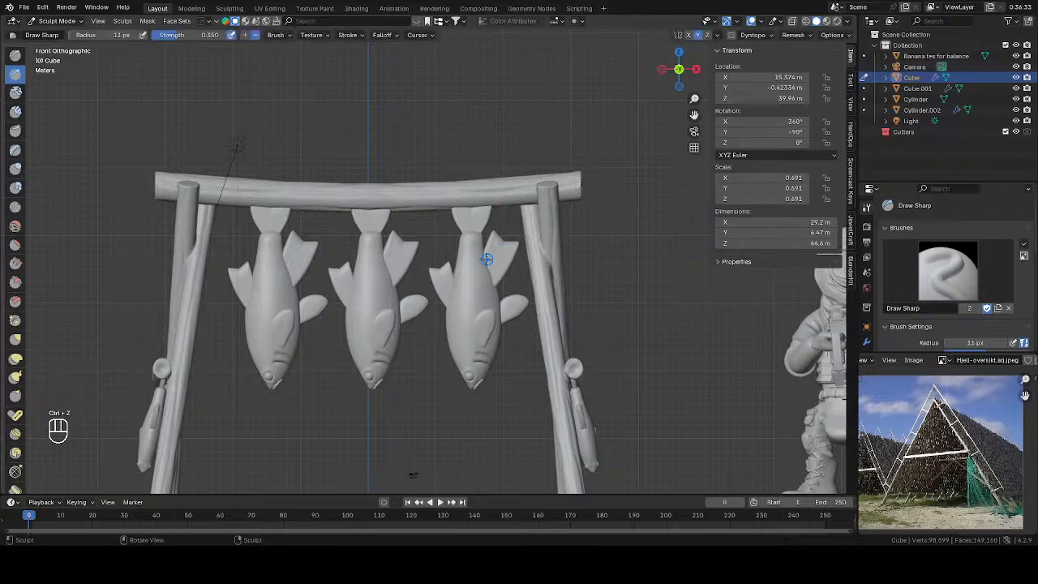
{"action": "left_click_drag", "start_coordinate": [486, 260], "coordinate": [496, 256]}
{"action": "left_click_drag", "start_coordinate": [521, 202], "coordinate": [522, 202]}
{"action": "left_click_drag", "start_coordinate": [492, 271], "coordinate": [489, 269]}
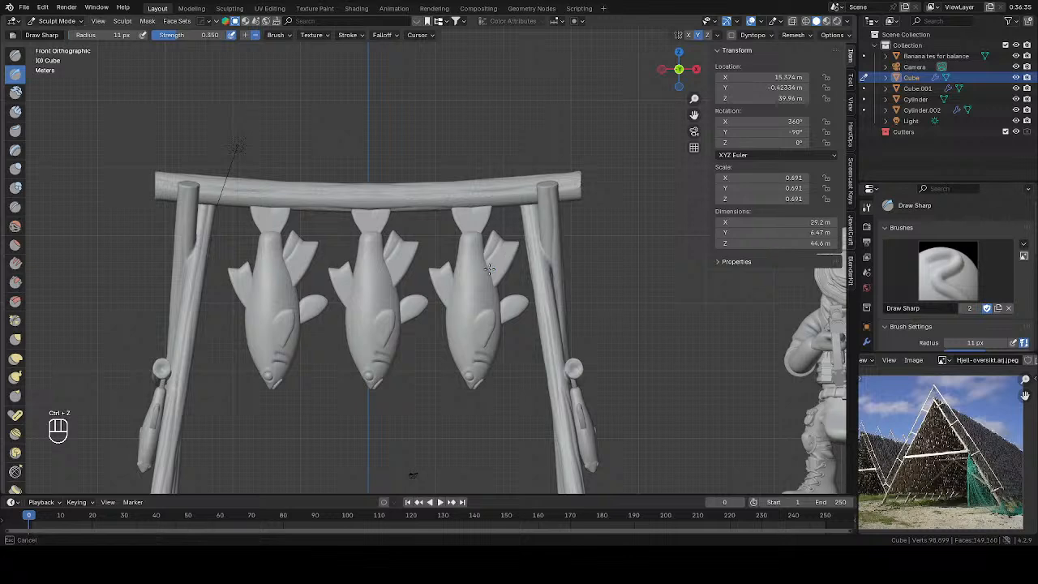
{"action": "left_click_drag", "start_coordinate": [530, 208], "coordinate": [520, 229]}
{"action": "left_click_drag", "start_coordinate": [490, 278], "coordinate": [527, 237]}
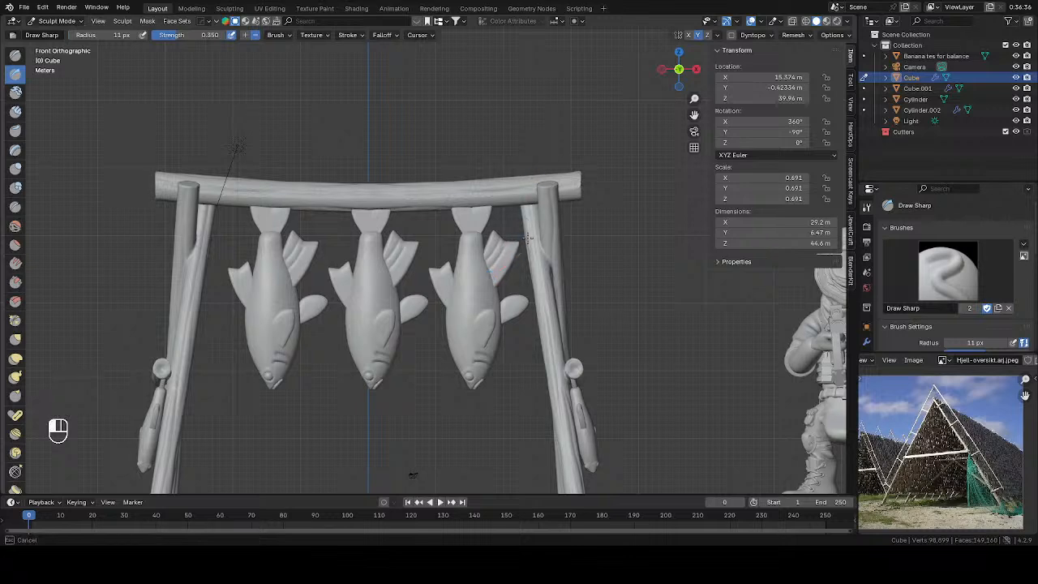
Add the remaining ray grooves to the forked fin, undoing and redrawing the poor strokes
{"action": "left_click_drag", "start_coordinate": [535, 192], "coordinate": [535, 191]}
{"action": "key", "text": "ctrl+z"}
{"action": "left_click_drag", "start_coordinate": [490, 274], "coordinate": [490, 274]}
{"action": "left_click_drag", "start_coordinate": [539, 190], "coordinate": [539, 189]}
{"action": "key", "text": "ctrl+z"}
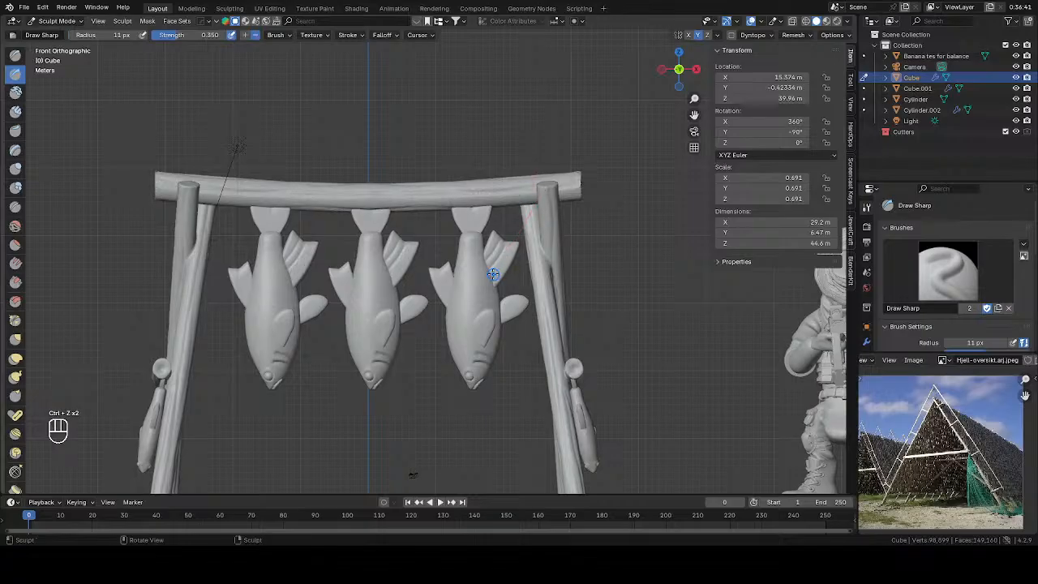
{"action": "left_click_drag", "start_coordinate": [493, 274], "coordinate": [511, 251]}
{"action": "left_click_drag", "start_coordinate": [534, 166], "coordinate": [534, 166]}
{"action": "middle_click_drag", "start_coordinate": [479, 264], "coordinate": [448, 231], "text": "shift"}
{"action": "key", "text": "ctrl+z"}
{"action": "left_click_drag", "start_coordinate": [461, 243], "coordinate": [460, 244]}
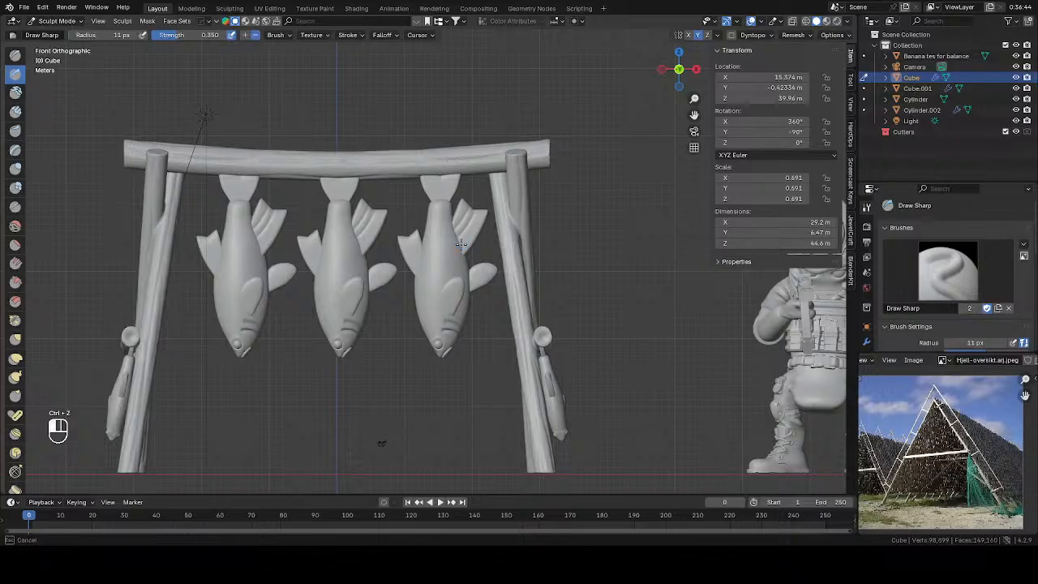
{"action": "left_click_drag", "start_coordinate": [498, 184], "coordinate": [487, 215]}
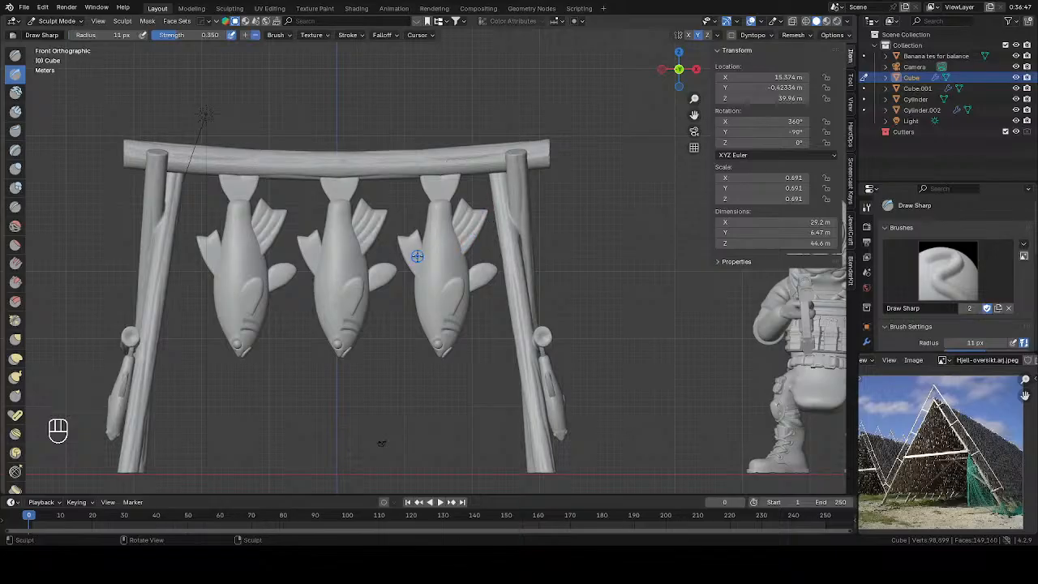
Carve ray grooves into the small notched fin on the opposite side of the fish
{"action": "left_click_drag", "start_coordinate": [416, 256], "coordinate": [414, 248]}
{"action": "left_click_drag", "start_coordinate": [400, 199], "coordinate": [409, 199]}
{"action": "left_click_drag", "start_coordinate": [415, 264], "coordinate": [410, 254]}
{"action": "mouse_move", "coordinate": [385, 197]}
{"action": "left_mouse_down"}
{"action": "mouse_move", "coordinate": [405, 240]}
{"action": "mouse_move", "coordinate": [382, 213]}
{"action": "left_mouse_up"}
{"action": "left_click_drag", "start_coordinate": [381, 152], "coordinate": [383, 155]}
Carve ray grooves into the rounded fin beside the fish's belly, undoing and redrawing one stroke
{"action": "left_click_drag", "start_coordinate": [471, 278], "coordinate": [496, 238]}
{"action": "mouse_move", "coordinate": [538, 211]}
{"action": "left_mouse_down"}
{"action": "mouse_move", "coordinate": [475, 273]}
{"action": "mouse_move", "coordinate": [505, 265]}
{"action": "mouse_move", "coordinate": [522, 220]}
{"action": "left_mouse_up"}
{"action": "key", "text": "ctrl+z"}
{"action": "left_click_drag", "start_coordinate": [471, 280], "coordinate": [471, 281]}
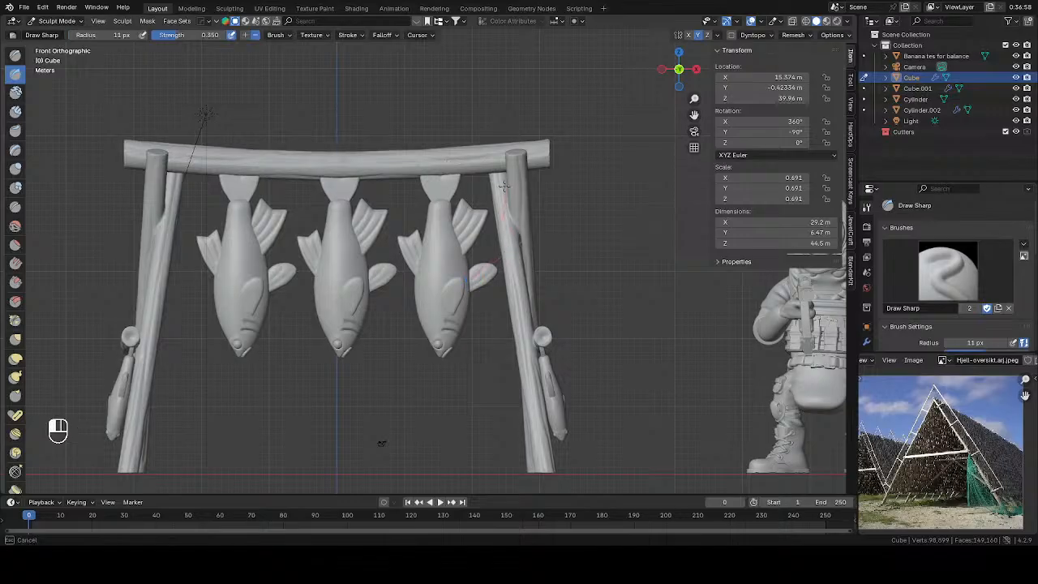
{"action": "left_click_drag", "start_coordinate": [503, 187], "coordinate": [445, 197]}
Carve ray grooves fanning out from the base of the fish's tail fin, undoing and redrawing the first strokes
{"action": "left_click_drag", "start_coordinate": [498, 104], "coordinate": [499, 102]}
{"action": "left_click_drag", "start_coordinate": [438, 199], "coordinate": [438, 175]}
{"action": "key", "text": "ctrl+z"}
{"action": "key", "text": "ctrl+z"}
{"action": "left_click_drag", "start_coordinate": [482, 131], "coordinate": [483, 128]}
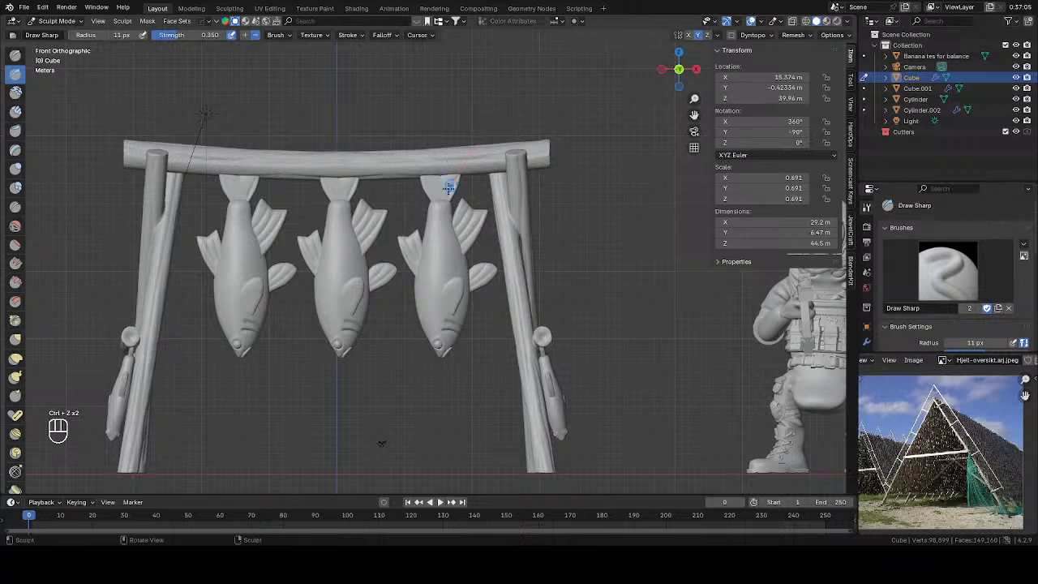
{"action": "left_click_drag", "start_coordinate": [440, 199], "coordinate": [441, 195]}
{"action": "left_click_drag", "start_coordinate": [465, 139], "coordinate": [483, 137]}
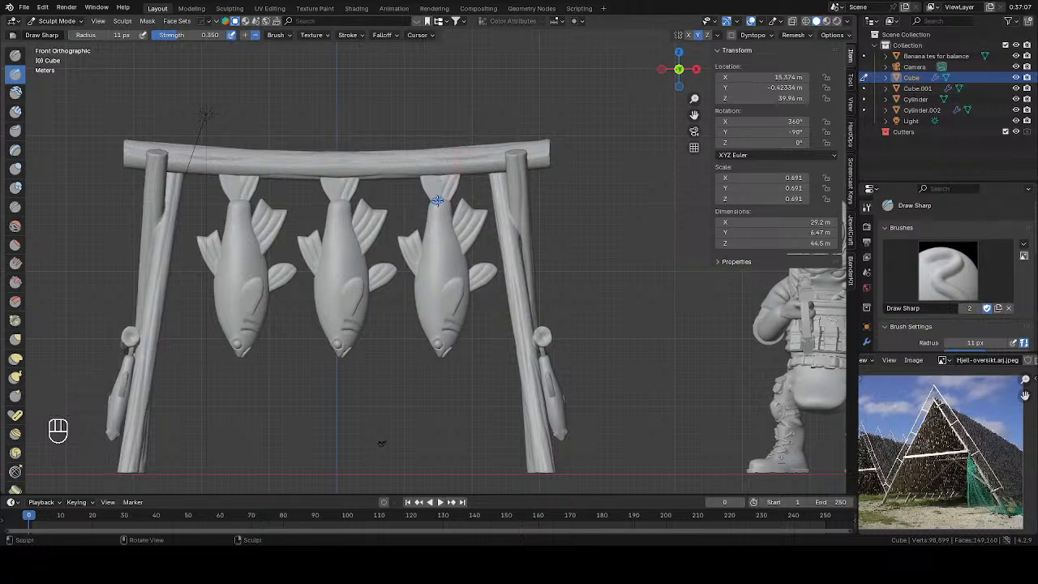
{"action": "left_click_drag", "start_coordinate": [427, 159], "coordinate": [361, 132]}
{"action": "left_click_drag", "start_coordinate": [438, 196], "coordinate": [415, 140]}
{"action": "left_click_drag", "start_coordinate": [372, 112], "coordinate": [374, 113]}
Try to carve a groove into the pectoral fin on the fish's body, and undo it
{"action": "left_click_drag", "start_coordinate": [444, 300], "coordinate": [478, 250]}
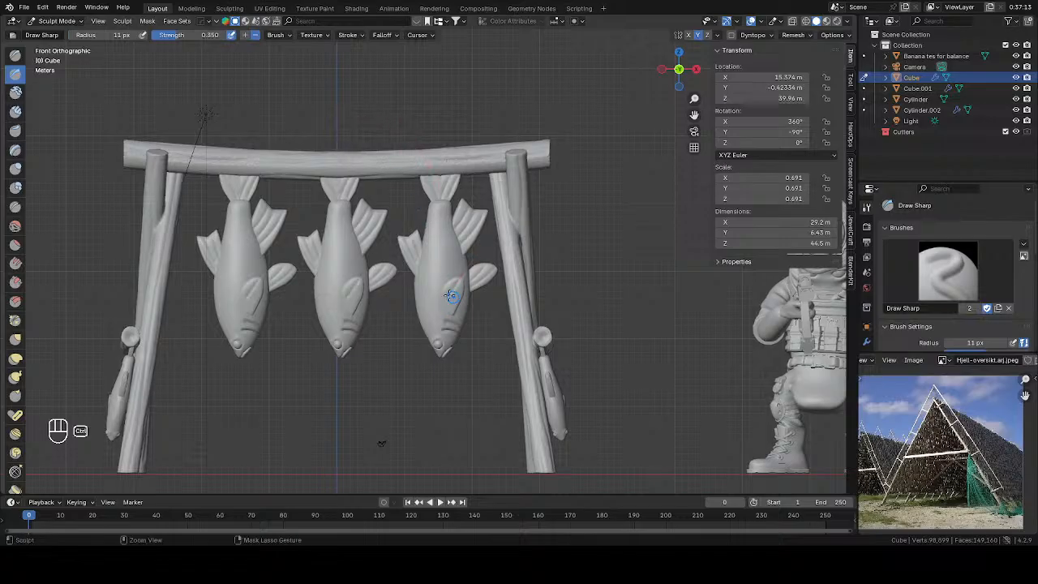
{"action": "key", "text": "ctrl+z"}
{"action": "key", "text": "ctrl+z"}
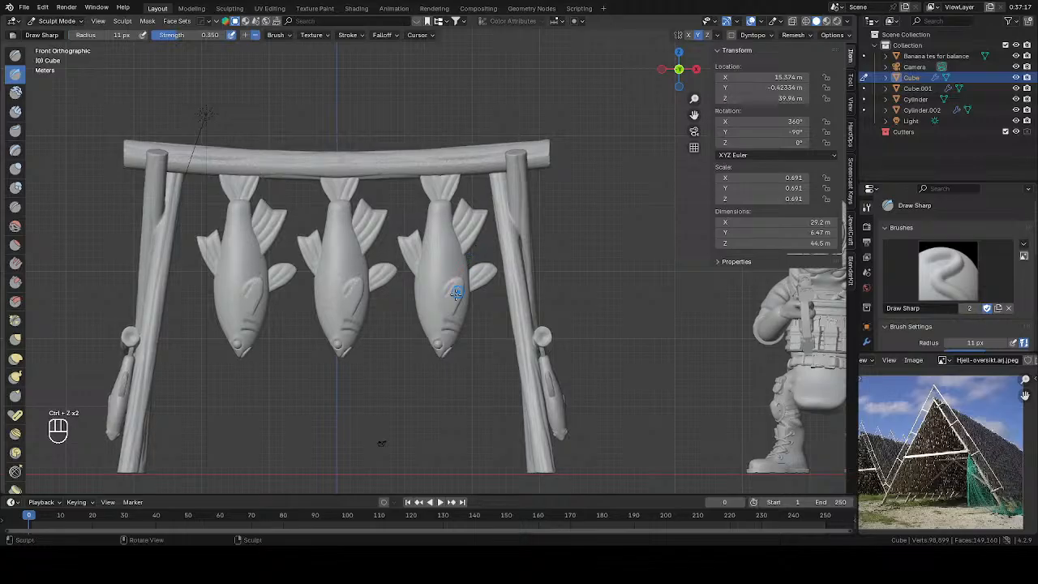
{"action": "left_click_drag", "start_coordinate": [483, 244], "coordinate": [474, 258]}
{"action": "middle_click_drag", "start_coordinate": [454, 295], "coordinate": [435, 247], "text": "shift"}
{"action": "key", "text": "ctrl+z"}
{"action": "key", "text": "ctrl+z"}
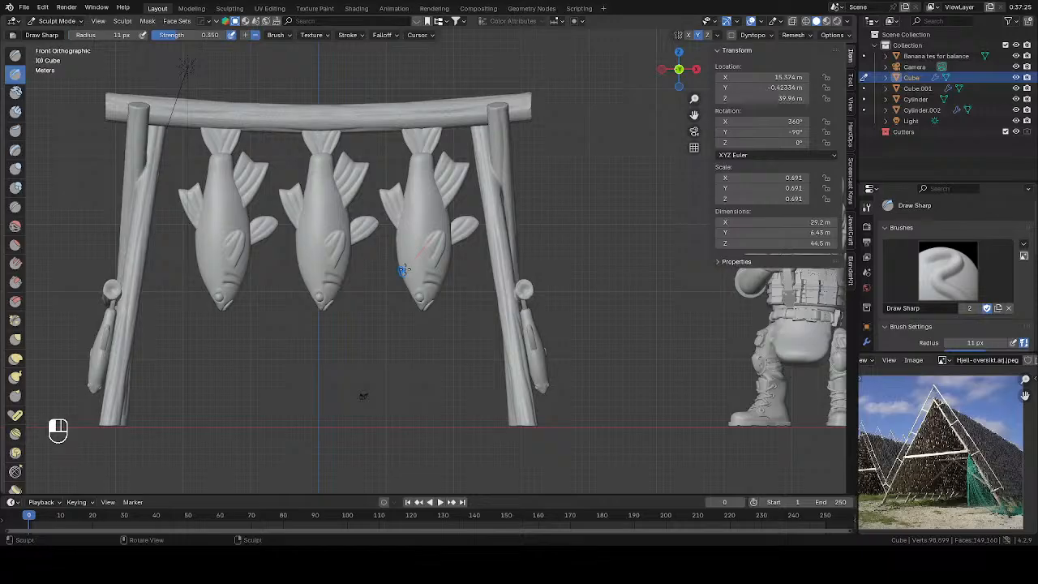
{"action": "left_click_drag", "start_coordinate": [439, 243], "coordinate": [436, 261]}
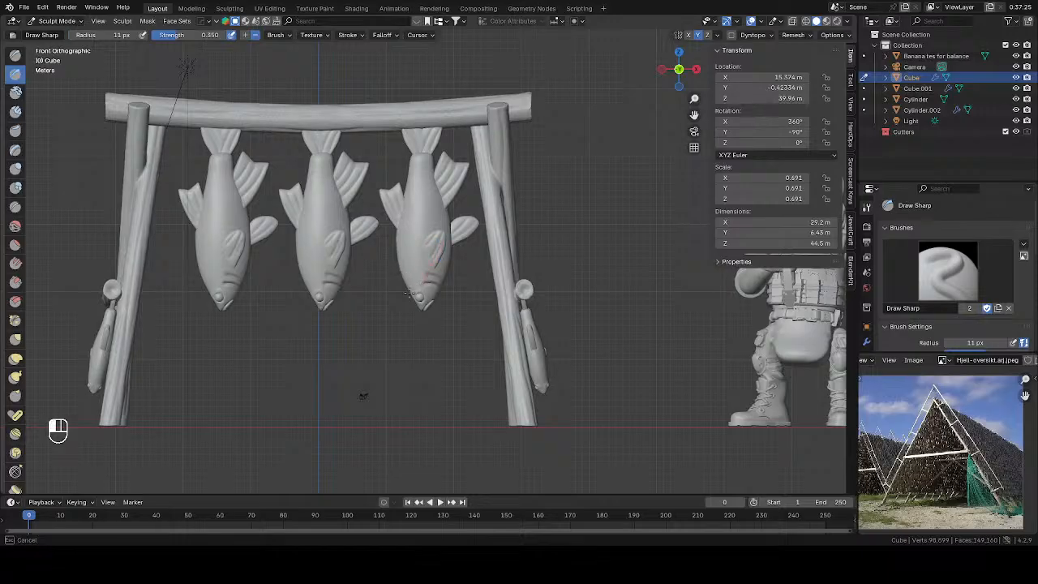
{"action": "left_click_drag", "start_coordinate": [410, 293], "coordinate": [406, 298]}
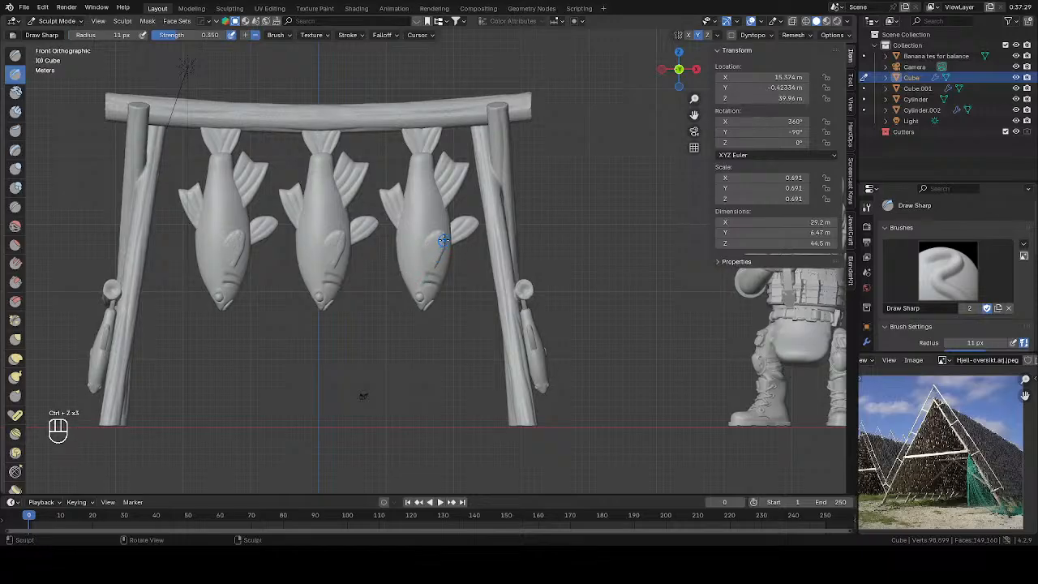
Carve ray grooves along the length of the pectoral fin on the fish's body
{"action": "left_click_drag", "start_coordinate": [443, 248], "coordinate": [403, 290]}
{"action": "mouse_move", "coordinate": [443, 230]}
{"action": "left_mouse_down"}
{"action": "mouse_move", "coordinate": [402, 282]}
{"action": "mouse_move", "coordinate": [438, 229]}
{"action": "left_mouse_up"}
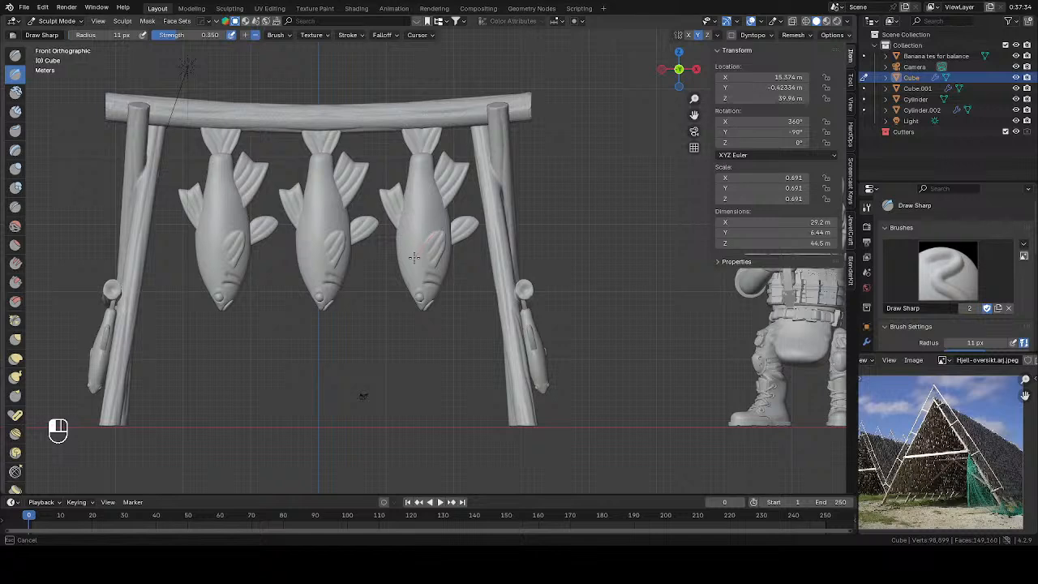
{"action": "left_click_drag", "start_coordinate": [397, 269], "coordinate": [398, 271]}
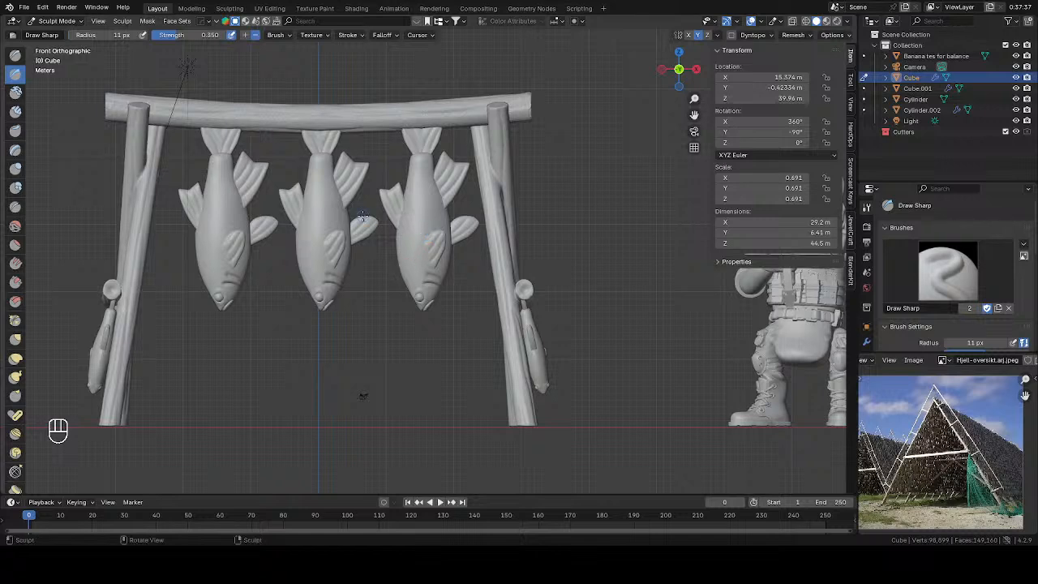
Switch the viewport to Rendered shading and activate the Draw sculpt brush
{"action": "scroll", "coordinate": [428, 256], "scroll_direction": "down", "scroll_amount": 4}
{"action": "key", "text": "z"}
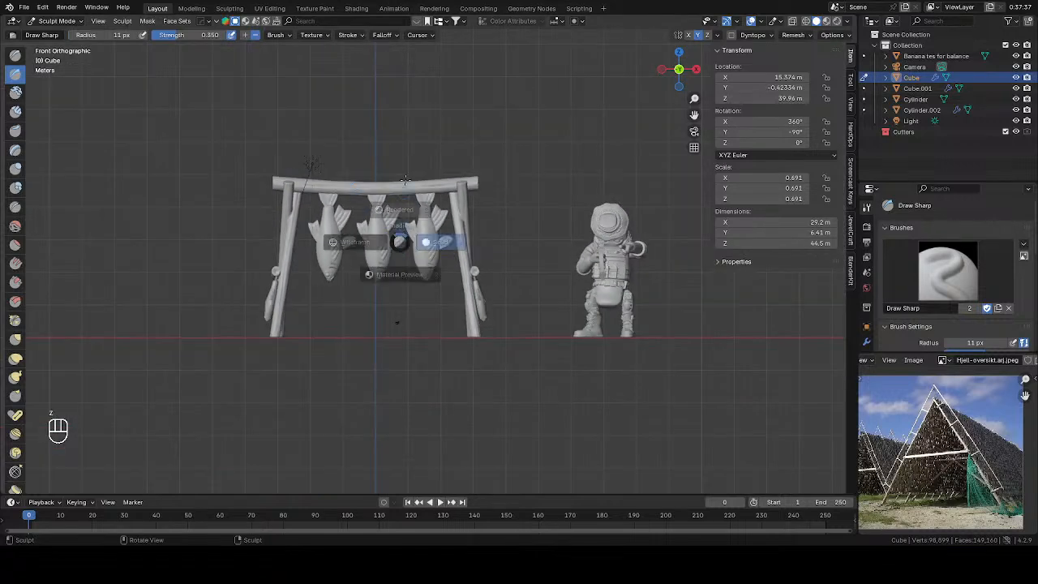
{"action": "left_click", "coordinate": [489, 175]}
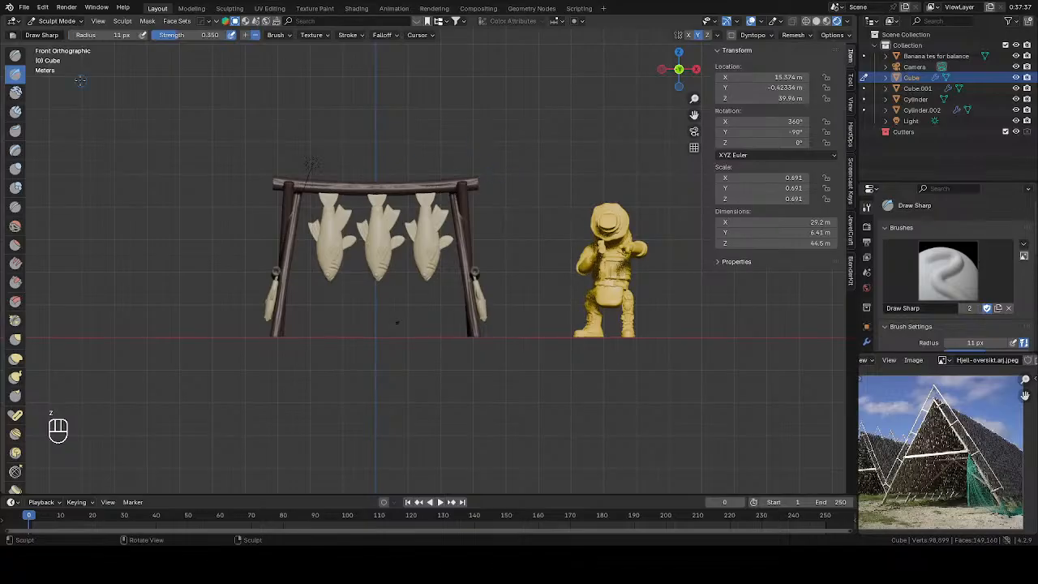
{"action": "left_click", "coordinate": [15, 55]}
{"action": "scroll", "coordinate": [505, 191], "scroll_direction": "up", "scroll_amount": 3}
{"action": "scroll", "coordinate": [504, 191], "scroll_direction": "down", "scroll_amount": 1}
{"action": "mouse_move", "coordinate": [504, 191]}
{"action": "middle_mouse_down"}
{"action": "mouse_move", "coordinate": [547, 199]}
{"action": "mouse_move", "coordinate": [487, 202]}
{"action": "mouse_move", "coordinate": [567, 199]}
{"action": "mouse_move", "coordinate": [519, 194]}
{"action": "mouse_move", "coordinate": [519, 253]}
{"action": "middle_mouse_up"}
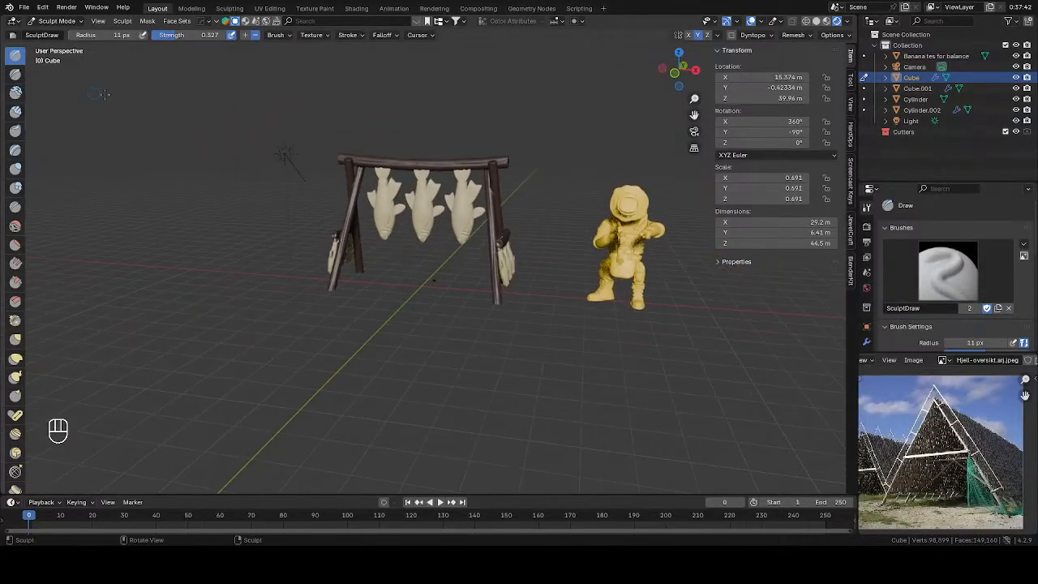
Return to Object Mode and examine the hanging fish and their carved fins up close
{"action": "key", "text": "Tab"}
{"action": "left_click", "coordinate": [248, 136]}
{"action": "scroll", "coordinate": [562, 188], "scroll_direction": "up", "scroll_amount": 3}
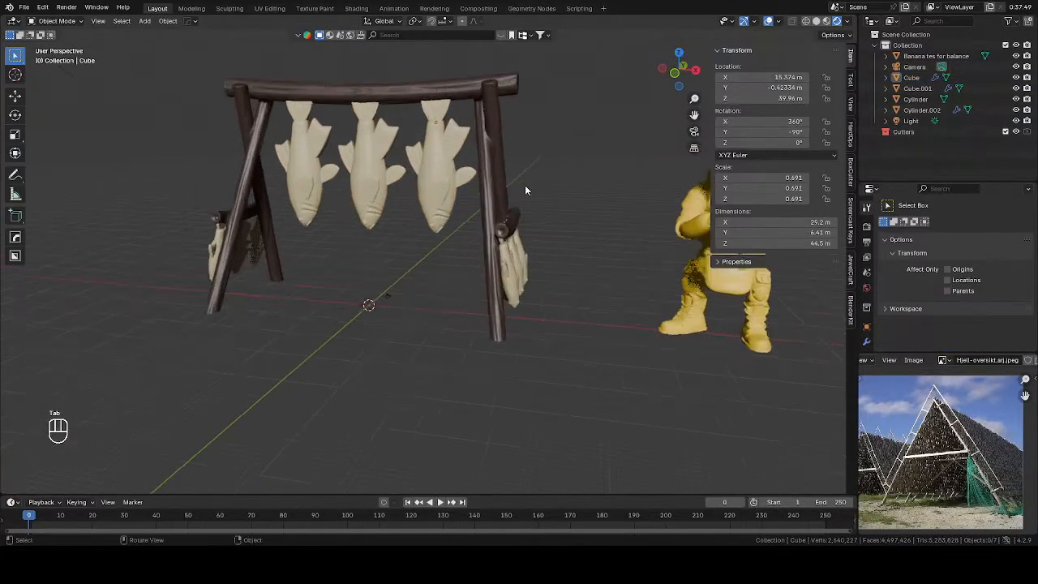
{"action": "middle_click_drag", "start_coordinate": [524, 190], "coordinate": [378, 140]}
{"action": "left_click", "coordinate": [482, 197]}
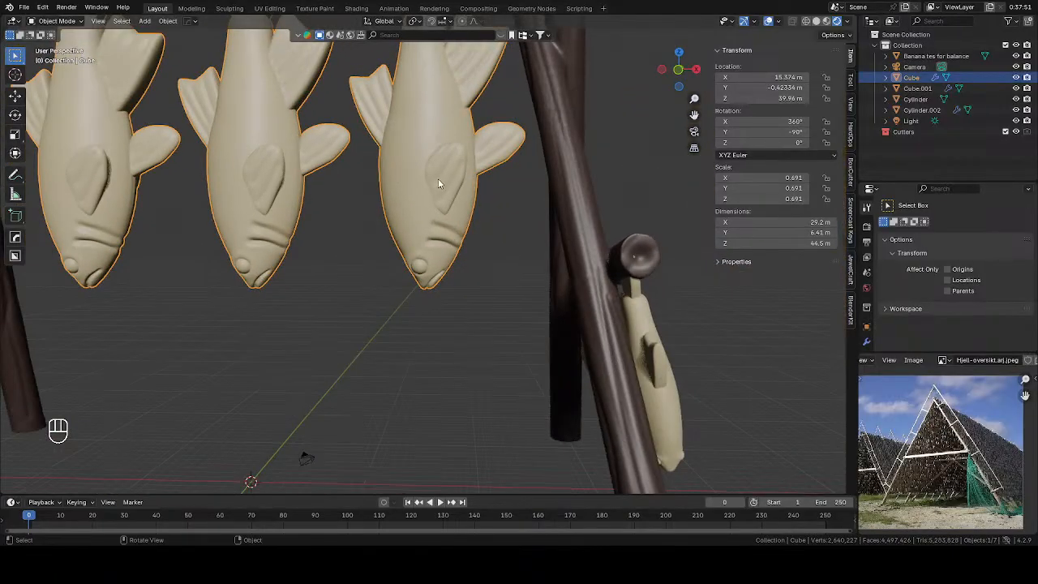
{"action": "scroll", "coordinate": [438, 179], "scroll_direction": "down", "scroll_amount": 4}
{"action": "middle_click_drag", "start_coordinate": [481, 227], "coordinate": [519, 250]}
Move the yellow soldier figure along X to 63.65 m, in line with the middle of the rack
{"action": "left_click", "coordinate": [698, 283]}
{"action": "key", "text": "KP_1"}
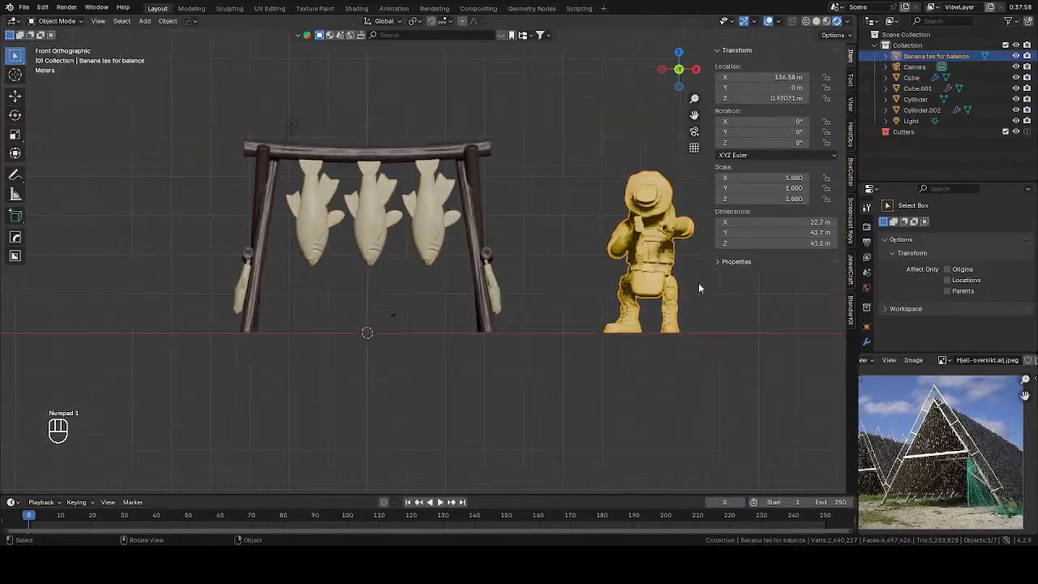
{"action": "scroll", "coordinate": [698, 283], "scroll_direction": "down", "scroll_amount": 1}
{"action": "key", "text": "g"}
{"action": "right_click", "coordinate": [494, 240]}
{"action": "key", "text": "g"}
{"action": "key", "text": "x"}
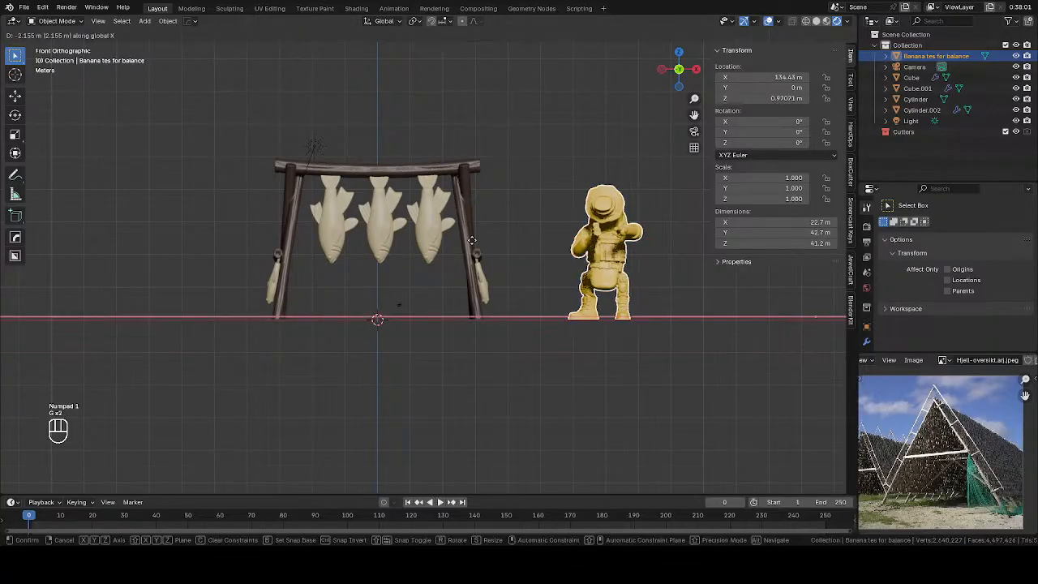
{"action": "left_click", "coordinate": [243, 240]}
Move the figure along Y to 27.106 m, behind the rack, and rotate it about Z to -5.9396°
{"action": "middle_click_drag", "start_coordinate": [478, 243], "coordinate": [396, 263]}
{"action": "key", "text": "g"}
{"action": "key", "text": "y"}
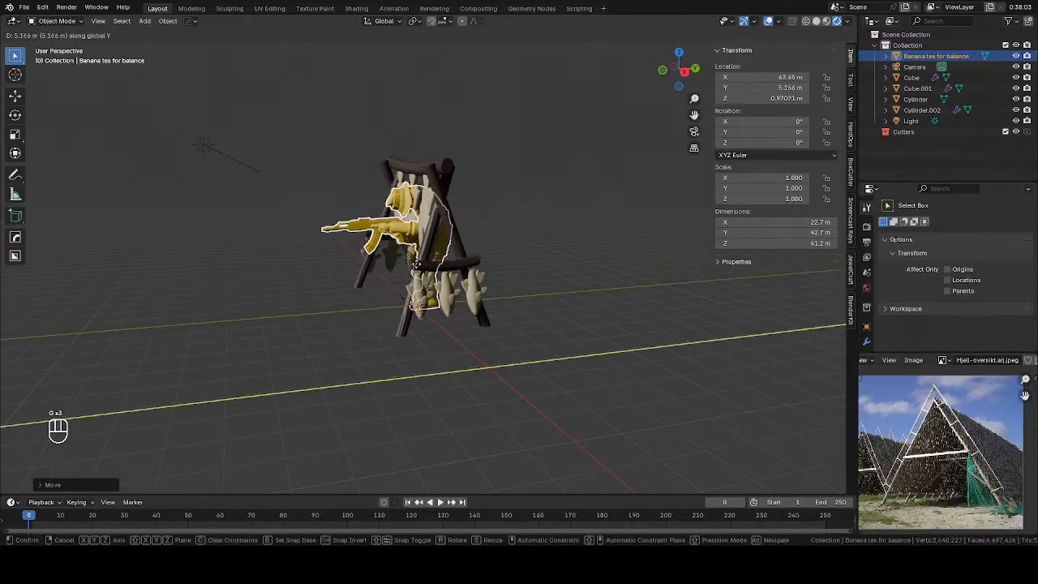
{"action": "left_click", "coordinate": [518, 244]}
{"action": "key", "text": "KP_1"}
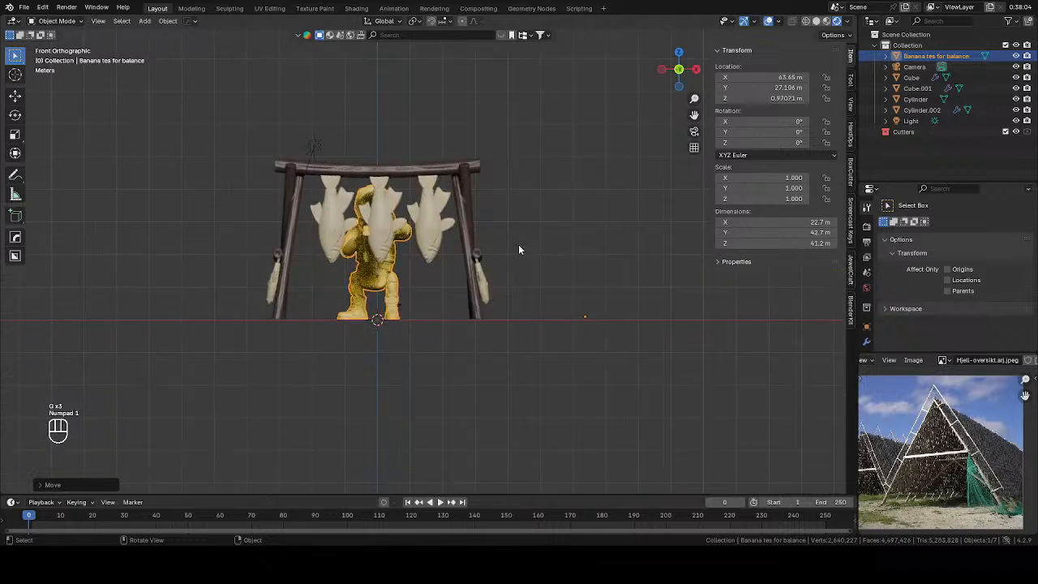
{"action": "key", "text": "r"}
{"action": "key", "text": "z"}
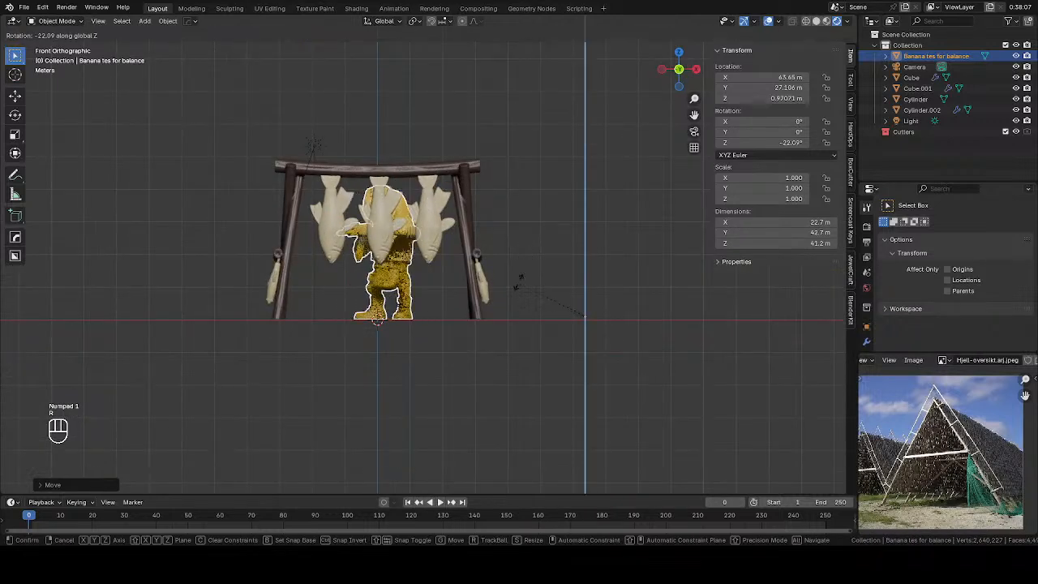
{"action": "left_click", "coordinate": [496, 235]}
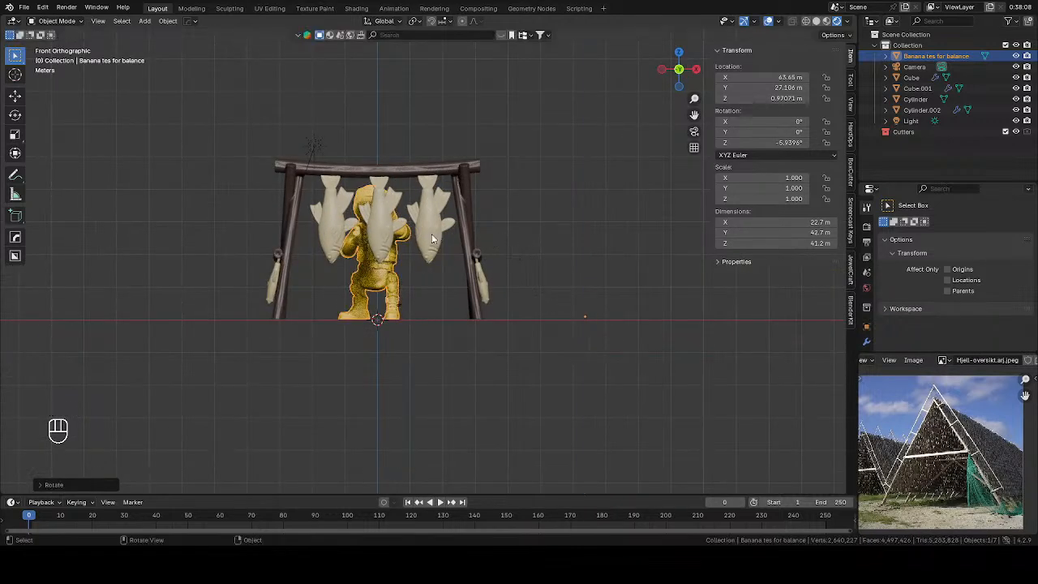
Set the hanging fish's Array modifier to a relative Z offset of 0.7 and a count of 5
{"action": "left_click", "coordinate": [431, 234]}
{"action": "scroll", "coordinate": [458, 228], "scroll_direction": "up", "scroll_amount": 2}
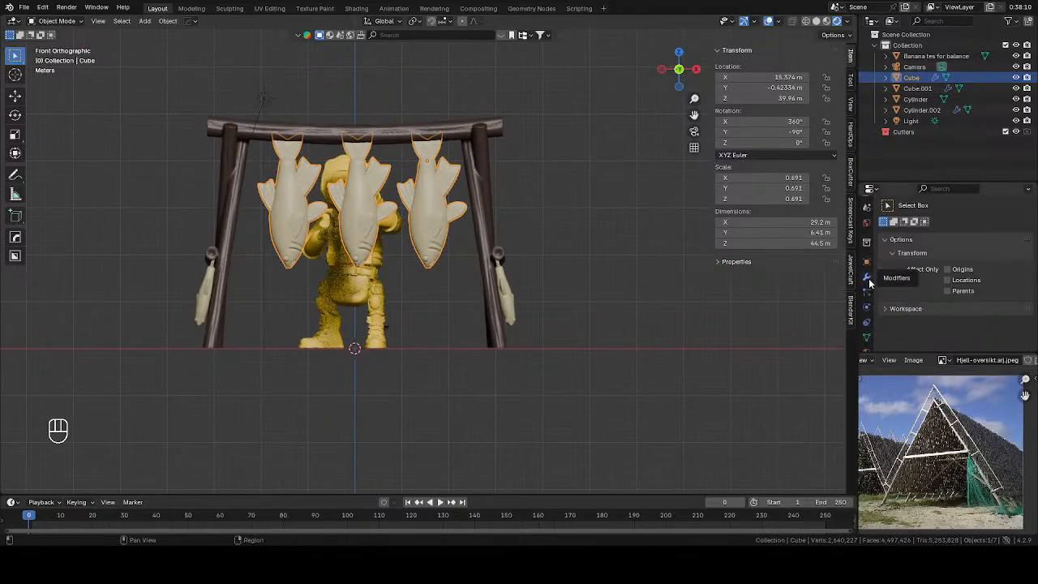
{"action": "left_click", "coordinate": [866, 279]}
{"action": "scroll", "coordinate": [957, 275], "scroll_direction": "down", "scroll_amount": 2}
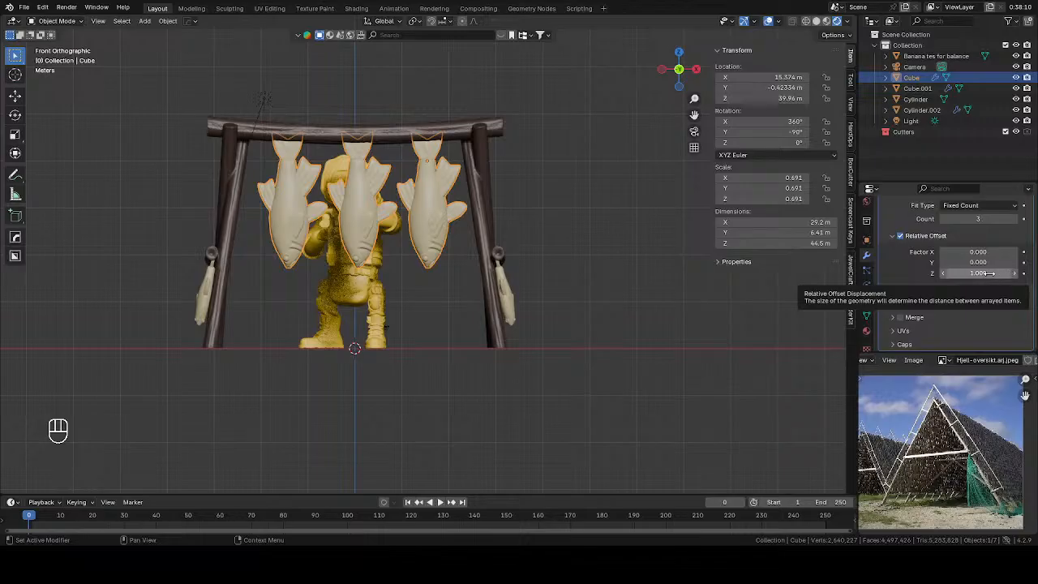
{"action": "left_click", "coordinate": [941, 274]}
{"action": "left_click", "coordinate": [941, 274]}
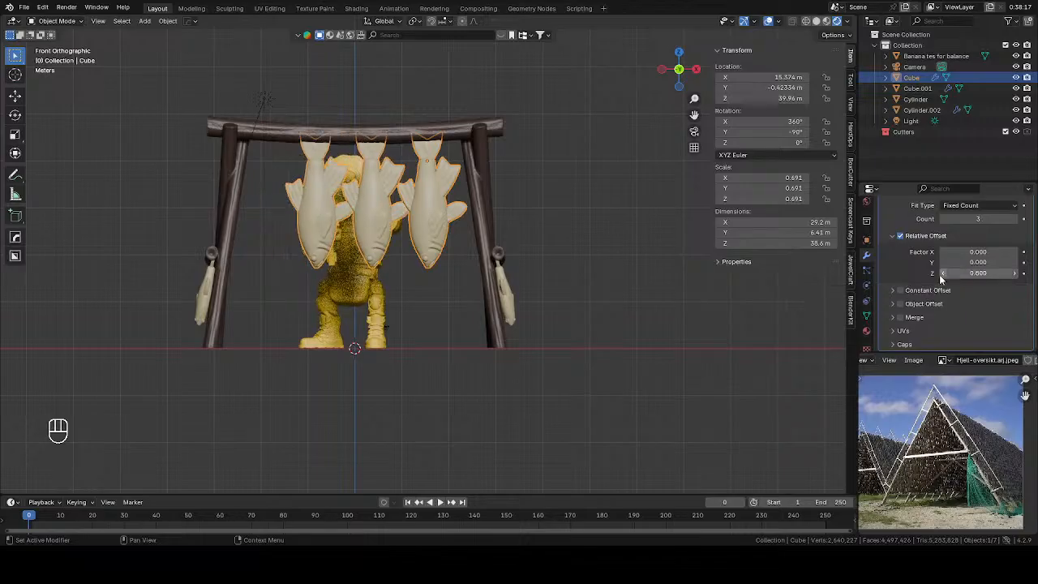
{"action": "left_click", "coordinate": [941, 274]}
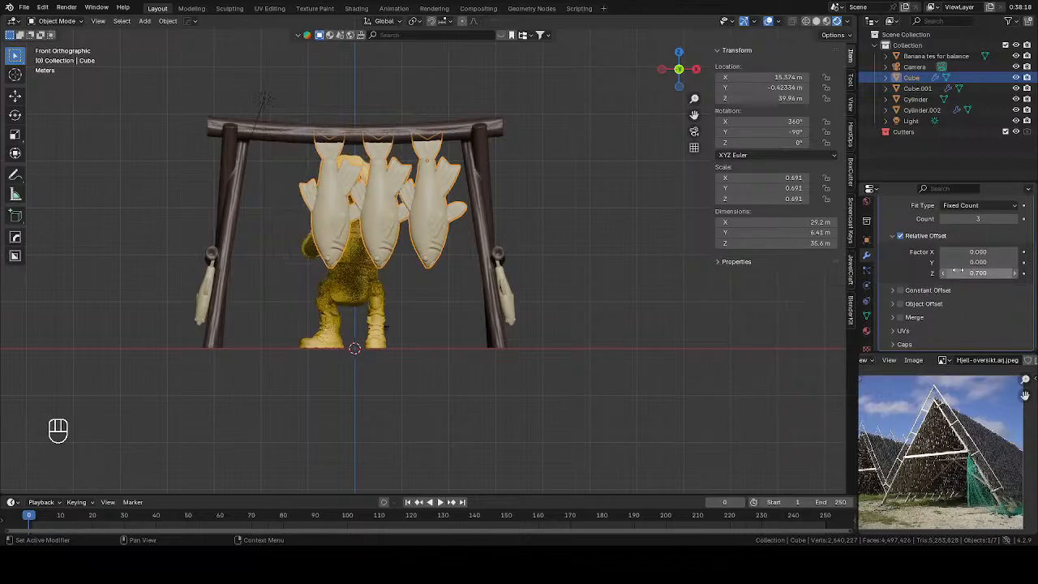
{"action": "left_click", "coordinate": [1014, 219]}
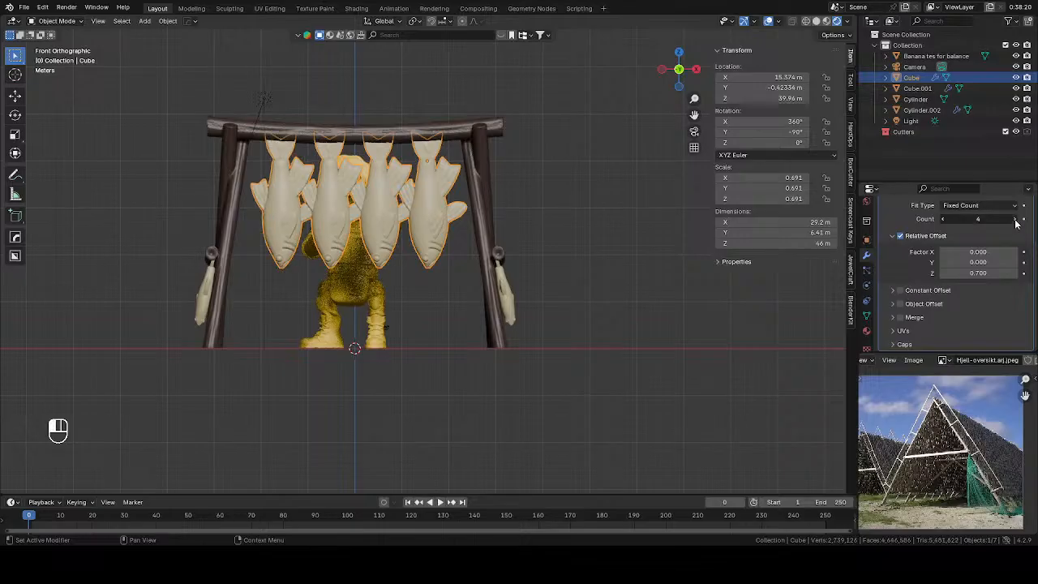
{"action": "left_click", "coordinate": [1014, 219]}
Scale the row of fish to 0.654 and move it along X to 18.252 m, fitting it between the rack's posts
{"action": "key", "text": "g"}
{"action": "key", "text": "x"}
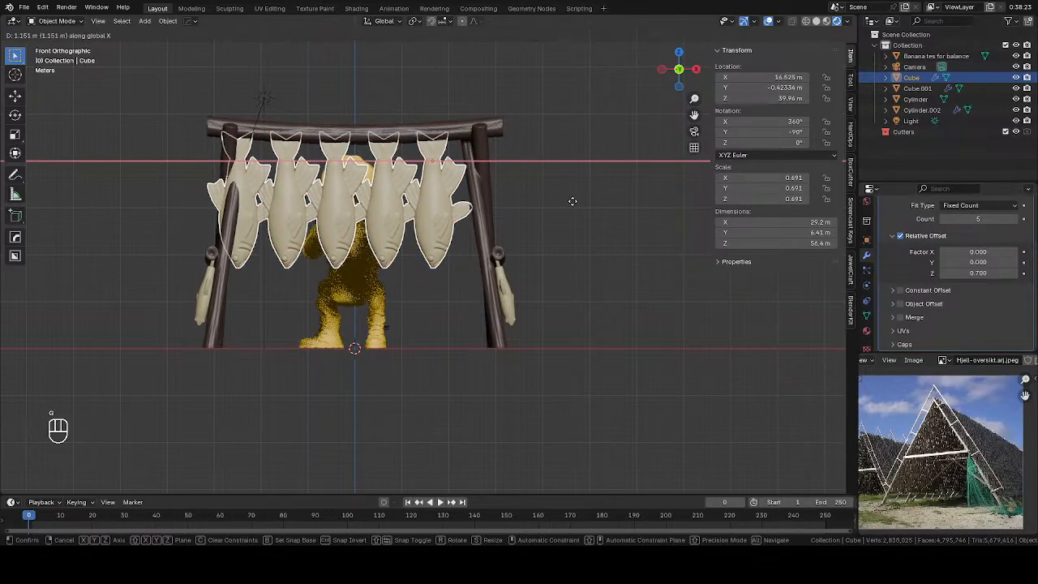
{"action": "key", "text": "s"}
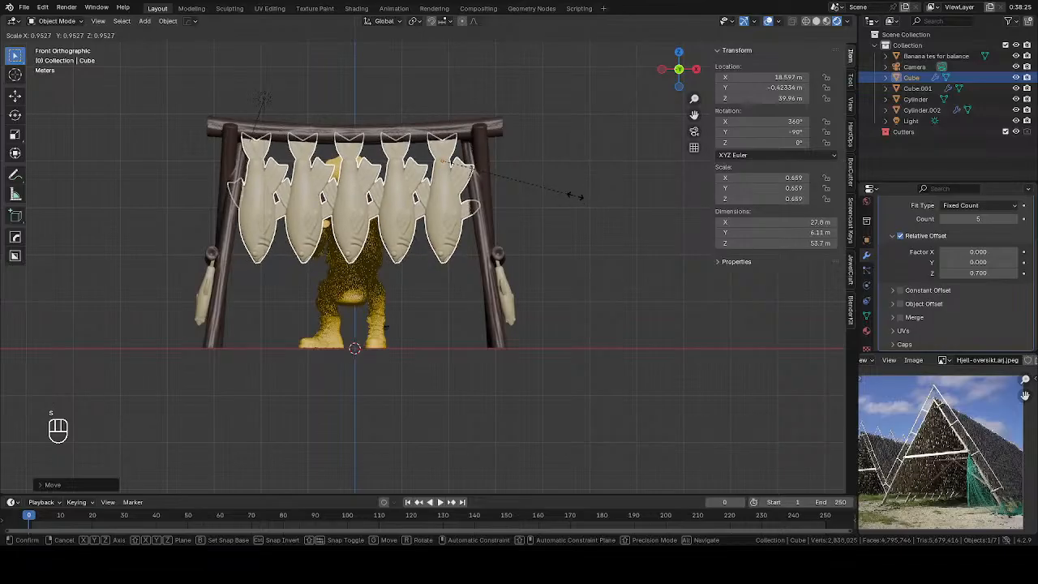
{"action": "left_click", "coordinate": [575, 200]}
{"action": "key", "text": "g"}
{"action": "key", "text": "x"}
{"action": "left_click", "coordinate": [573, 196]}
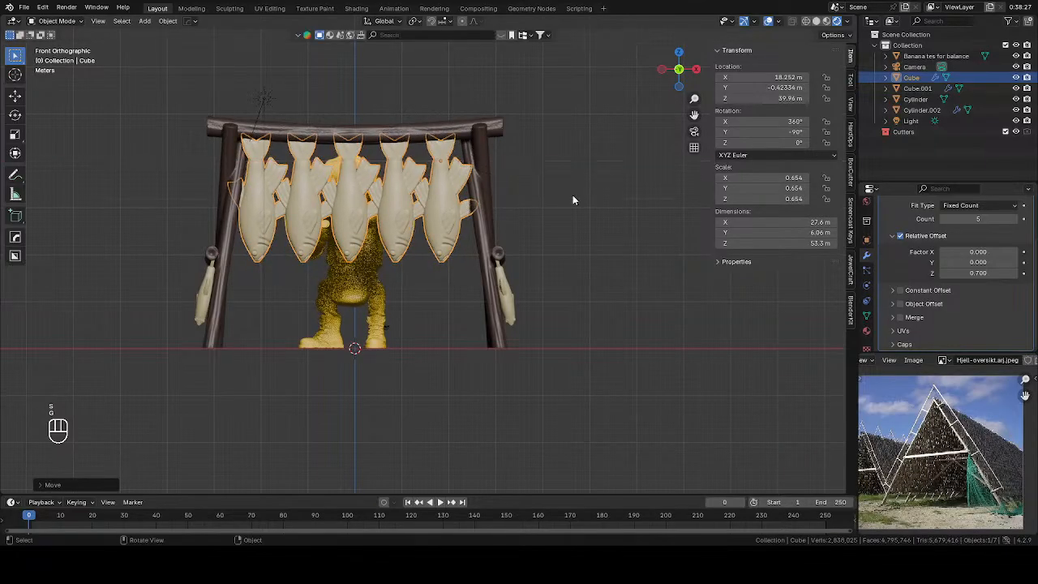
{"action": "middle_click_drag", "start_coordinate": [572, 209], "coordinate": [547, 234]}
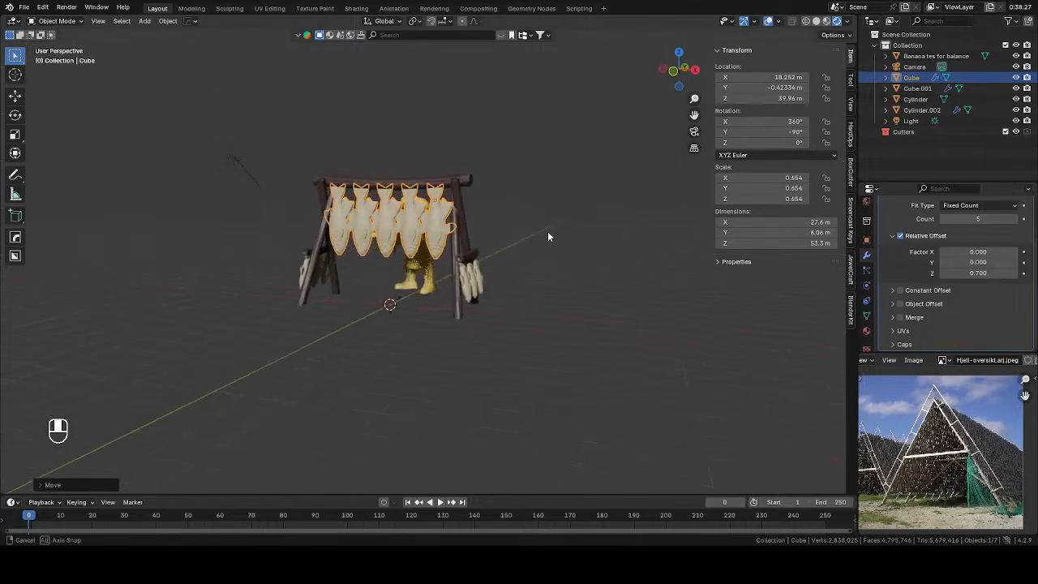
{"action": "key", "text": "KP_1"}
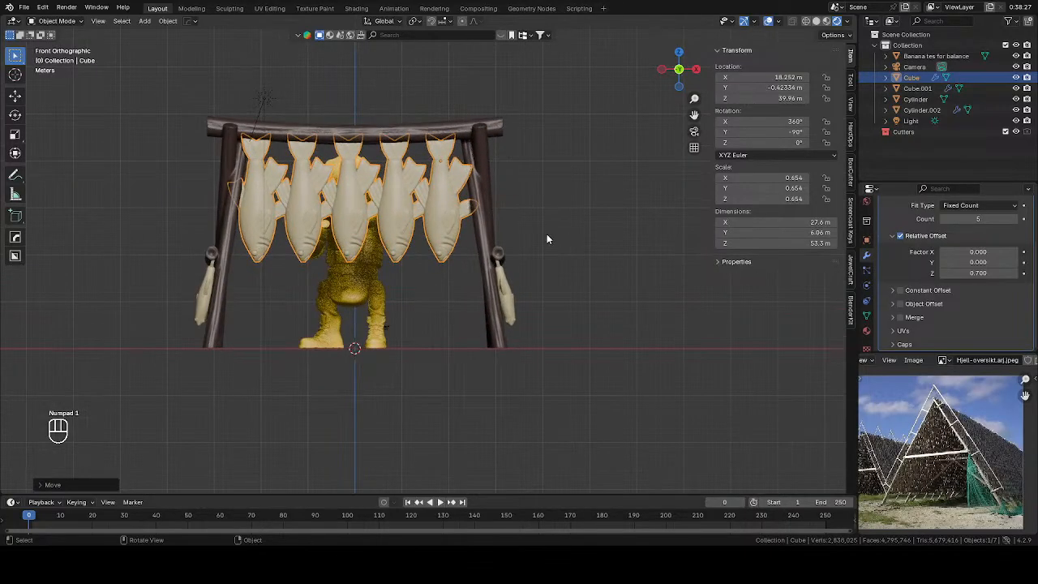
Move the soldier figure out from behind the fish along X to 116.02 m, beside the rack
{"action": "scroll", "coordinate": [487, 251], "scroll_direction": "up", "scroll_amount": 2}
{"action": "left_click", "coordinate": [309, 287]}
{"action": "scroll", "coordinate": [405, 274], "scroll_direction": "down", "scroll_amount": 2}
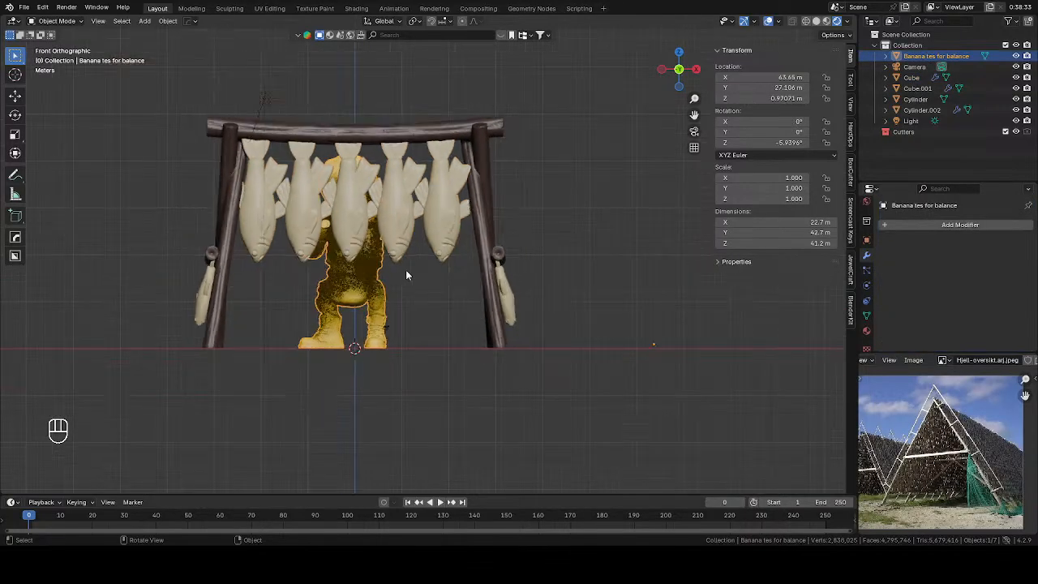
{"action": "key", "text": "g"}
{"action": "key", "text": "x"}
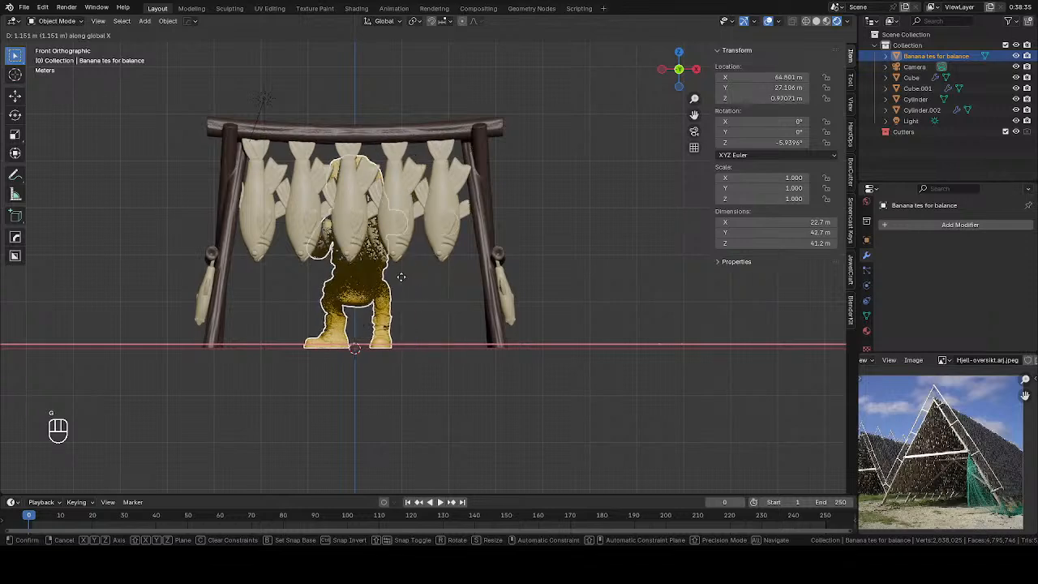
{"action": "right_click", "coordinate": [398, 261]}
{"action": "key", "text": "g"}
{"action": "key", "text": "x"}
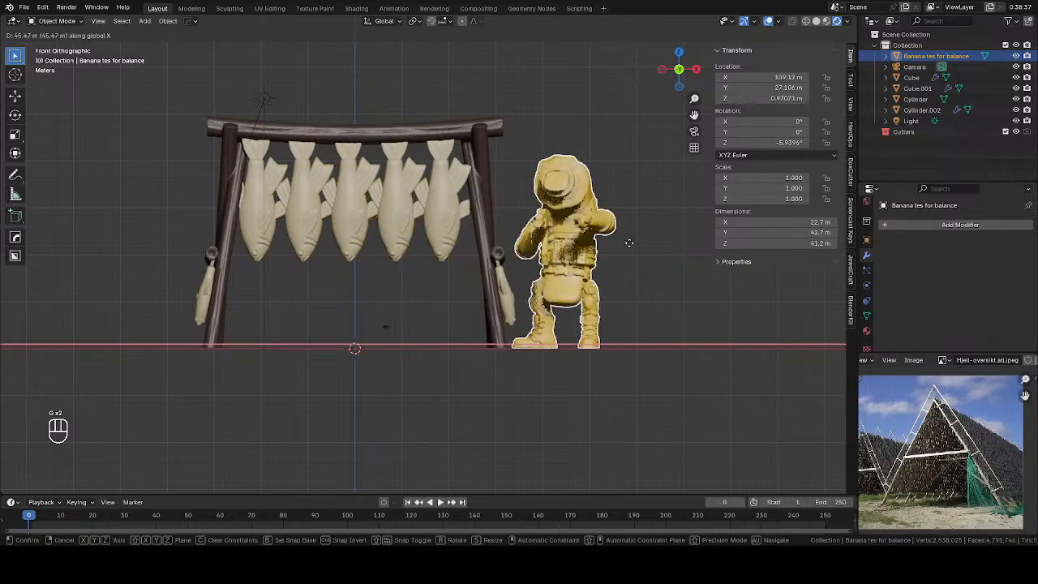
{"action": "left_click", "coordinate": [639, 239]}
Rotate the soldier figure about Z to 23.364° and save the file
{"action": "scroll", "coordinate": [608, 256], "scroll_direction": "down", "scroll_amount": 4}
{"action": "key", "text": "r"}
{"action": "key", "text": "z"}
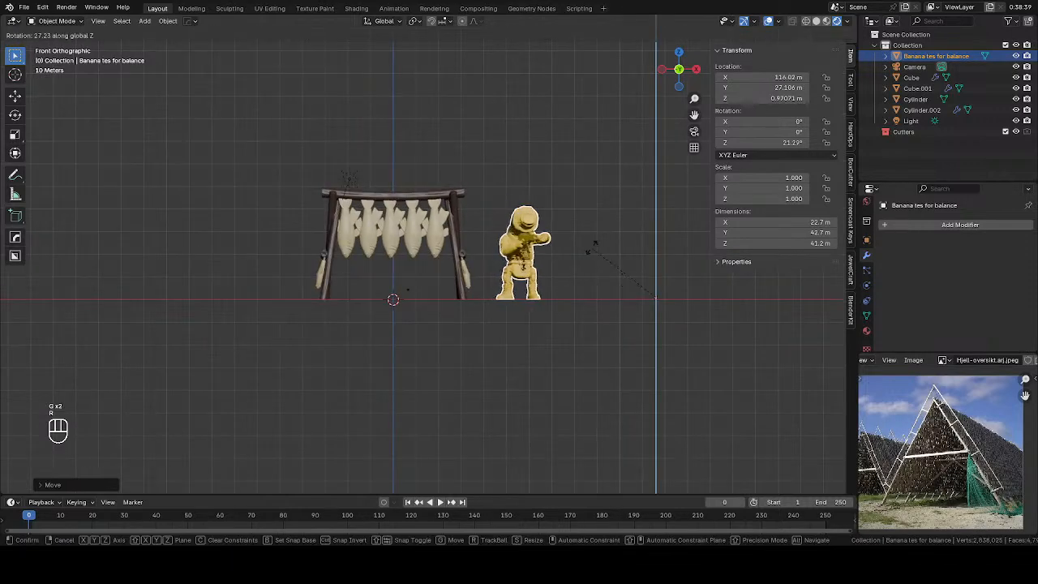
{"action": "left_click", "coordinate": [590, 242]}
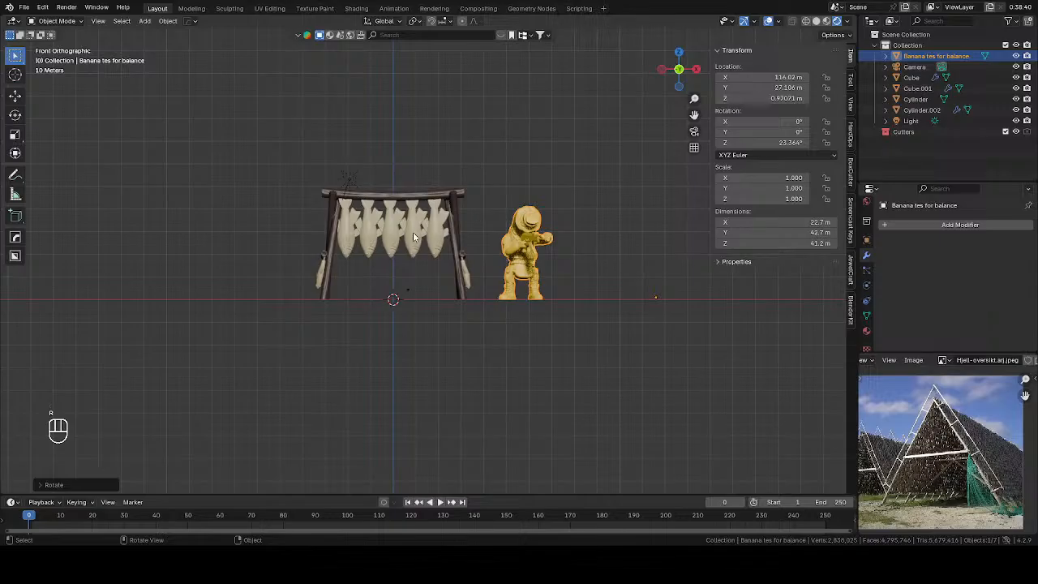
{"action": "key", "text": "ctrl+s"}
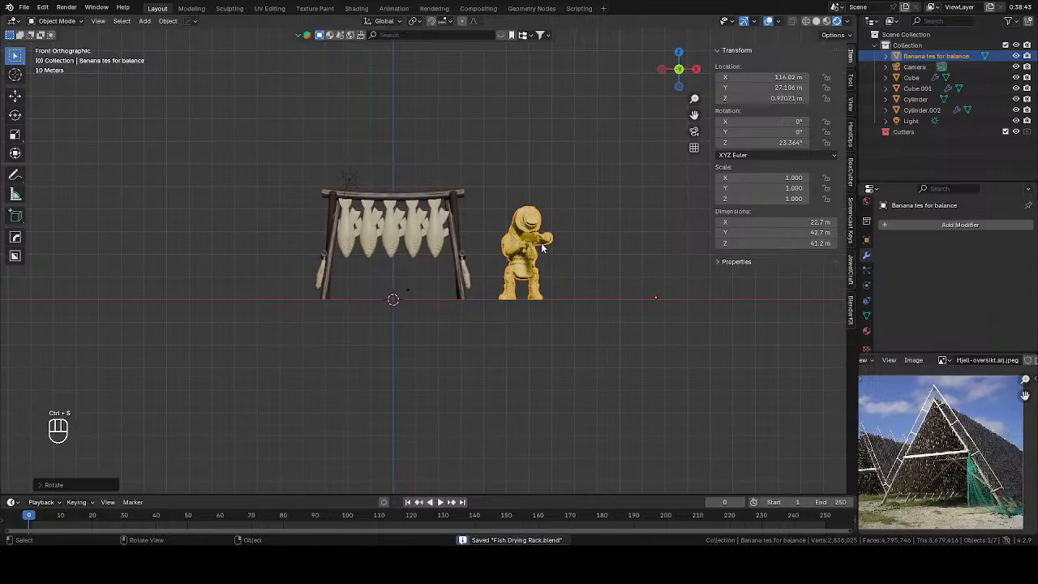
Move the soldier figure farther from the rack along X to 133.35 m and save the file
{"action": "middle_click_drag", "start_coordinate": [543, 250], "coordinate": [519, 253]}
{"action": "scroll", "coordinate": [518, 254], "scroll_direction": "up", "scroll_amount": 1}
{"action": "key", "text": "g"}
{"action": "key", "text": "x"}
{"action": "left_click", "coordinate": [590, 259]}
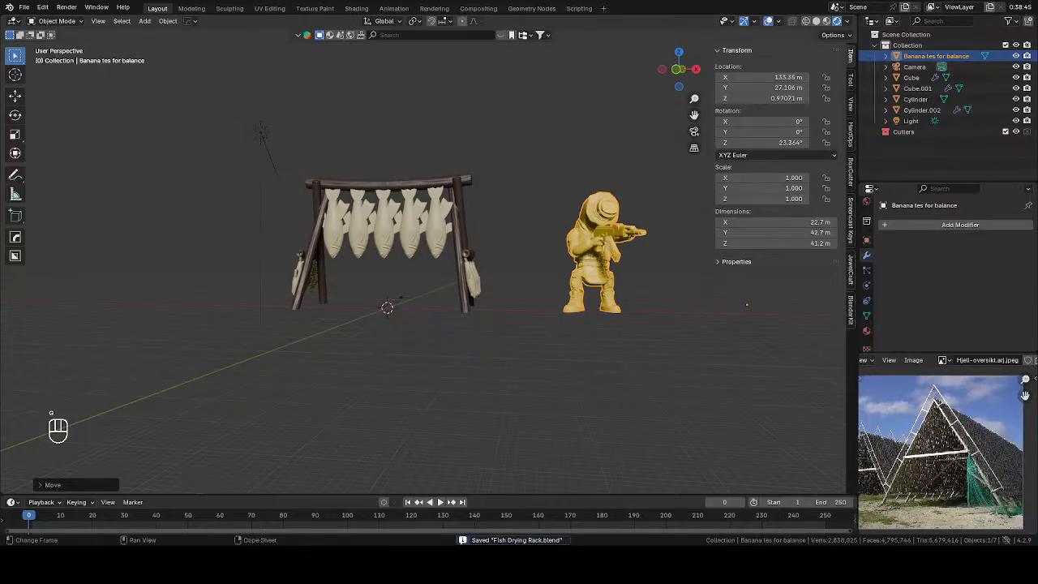
{"action": "middle_click_drag", "start_coordinate": [417, 269], "coordinate": [398, 304]}
{"action": "scroll", "coordinate": [398, 303], "scroll_direction": "up", "scroll_amount": 2}
{"action": "middle_click_drag", "start_coordinate": [487, 284], "coordinate": [541, 257], "text": "shift"}
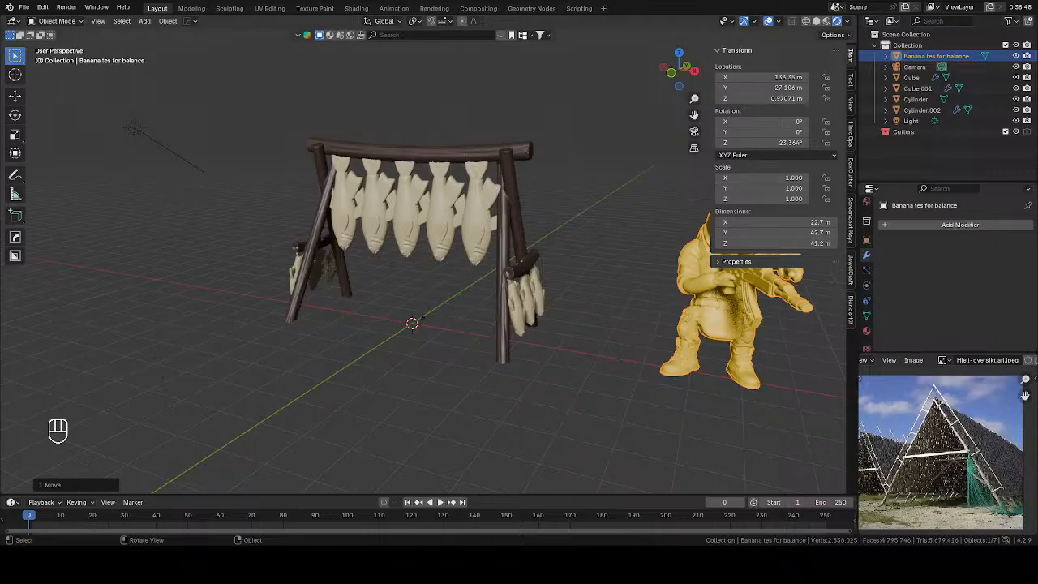
{"action": "key", "text": "ctrl+s"}
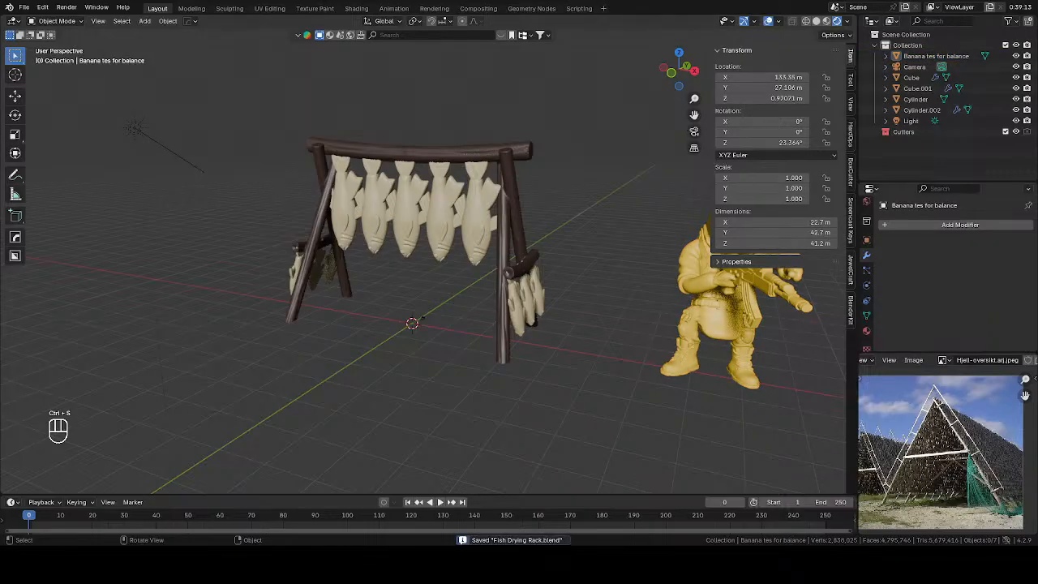